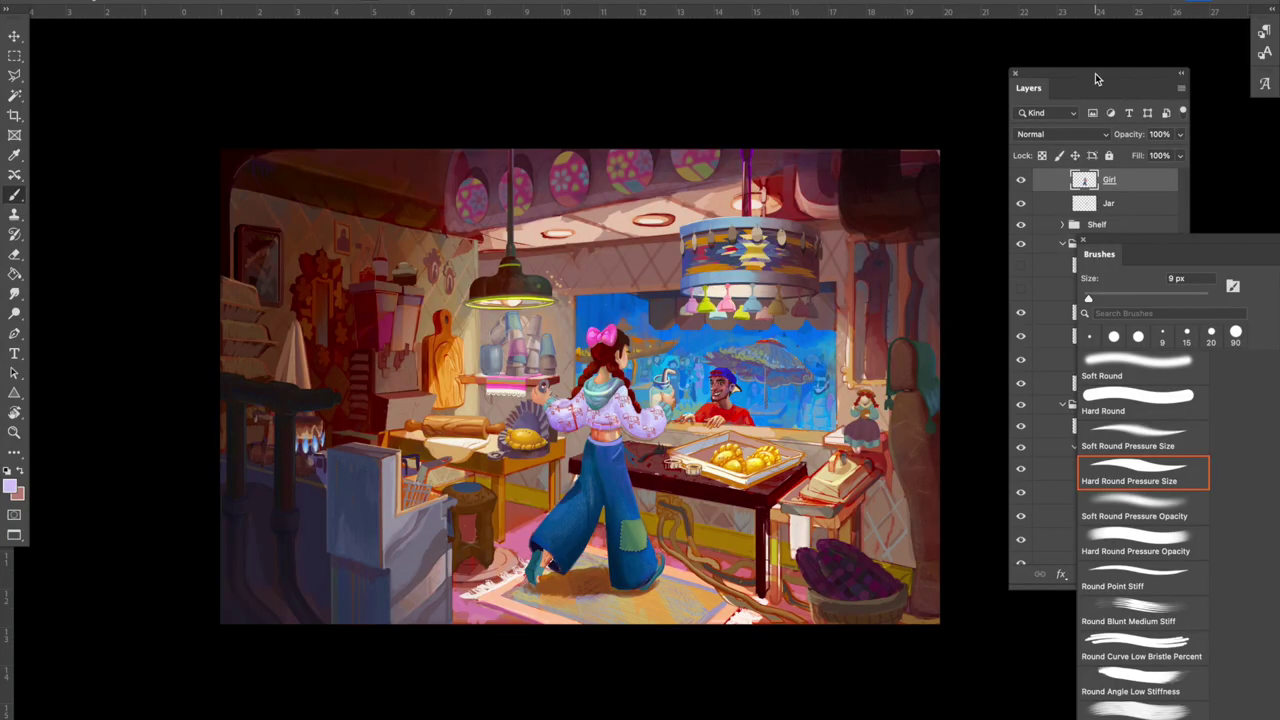
Move the Layers panel closer to the artwork, then collapse and select the TruckInterior_COlor group.
{"action": "left_click_drag", "start_coordinate": [1095, 73], "coordinate": [1001, 86]}
{"action": "left_click", "coordinate": [977, 259]}
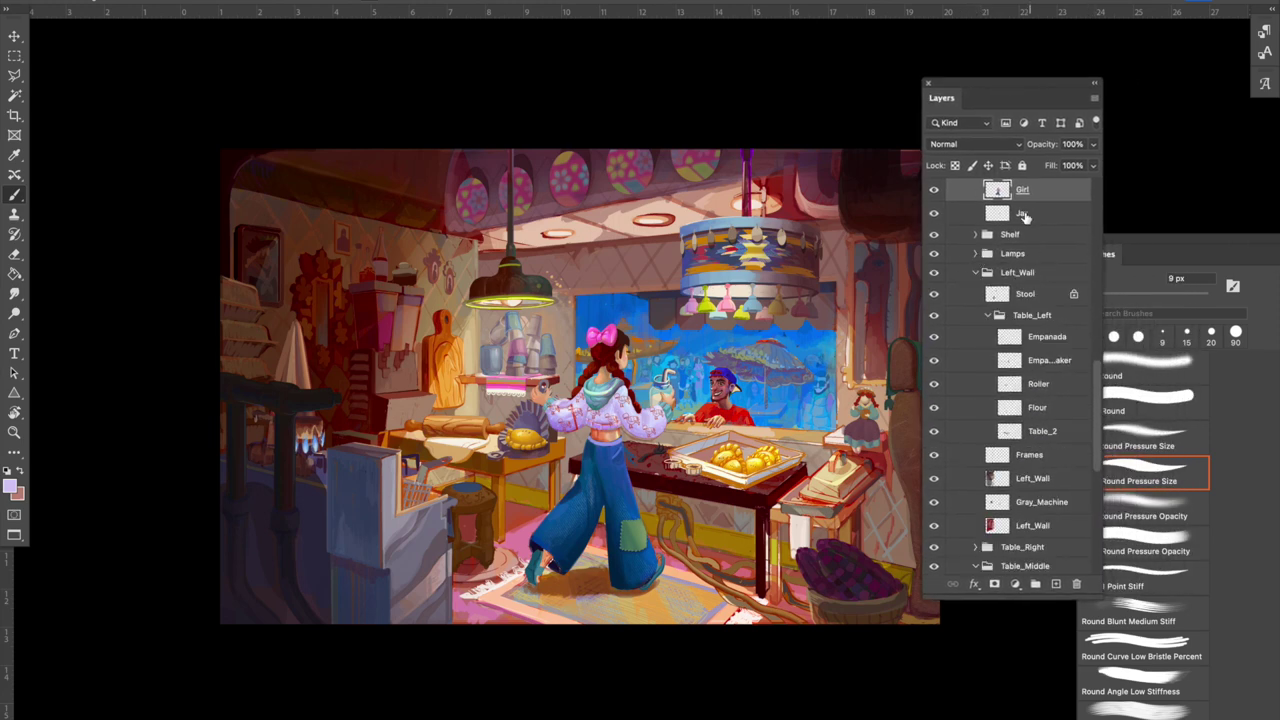
{"action": "scroll", "coordinate": [1025, 217], "scroll_direction": "up", "scroll_amount": 3}
{"action": "left_click", "coordinate": [980, 423]}
{"action": "scroll", "coordinate": [1028, 250], "scroll_direction": "up", "scroll_amount": 5}
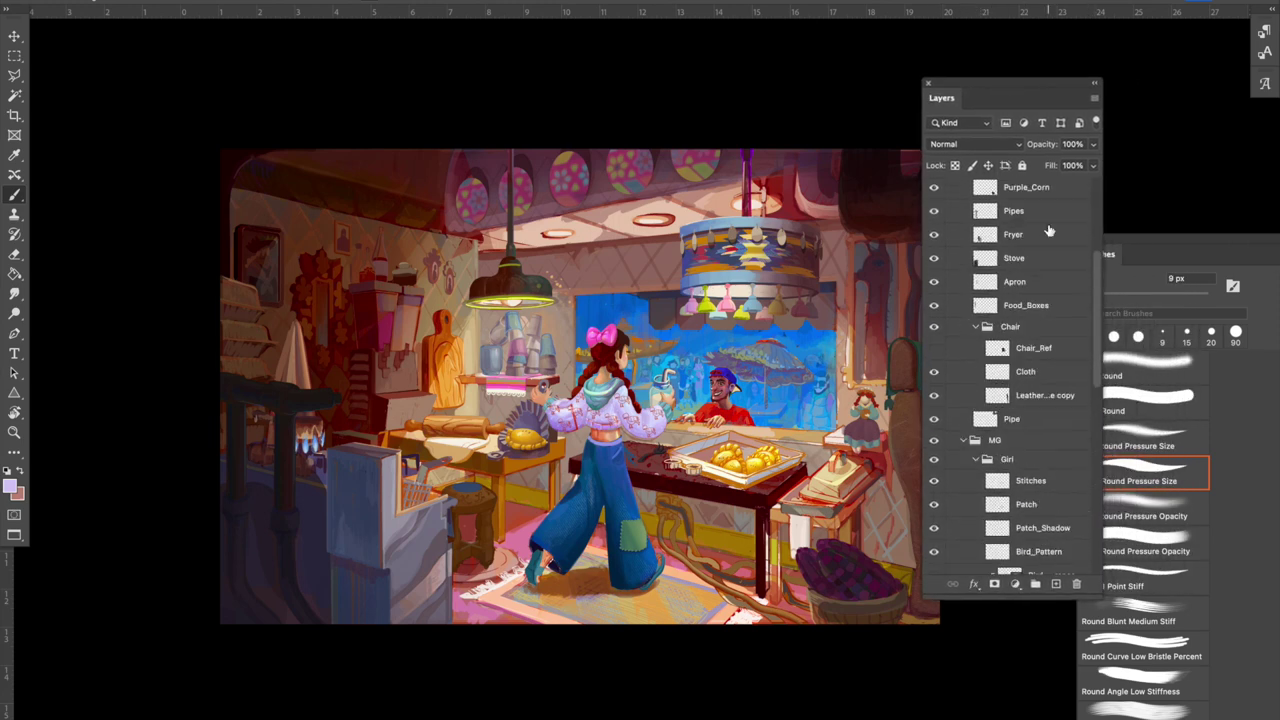
{"action": "left_click", "coordinate": [951, 236]}
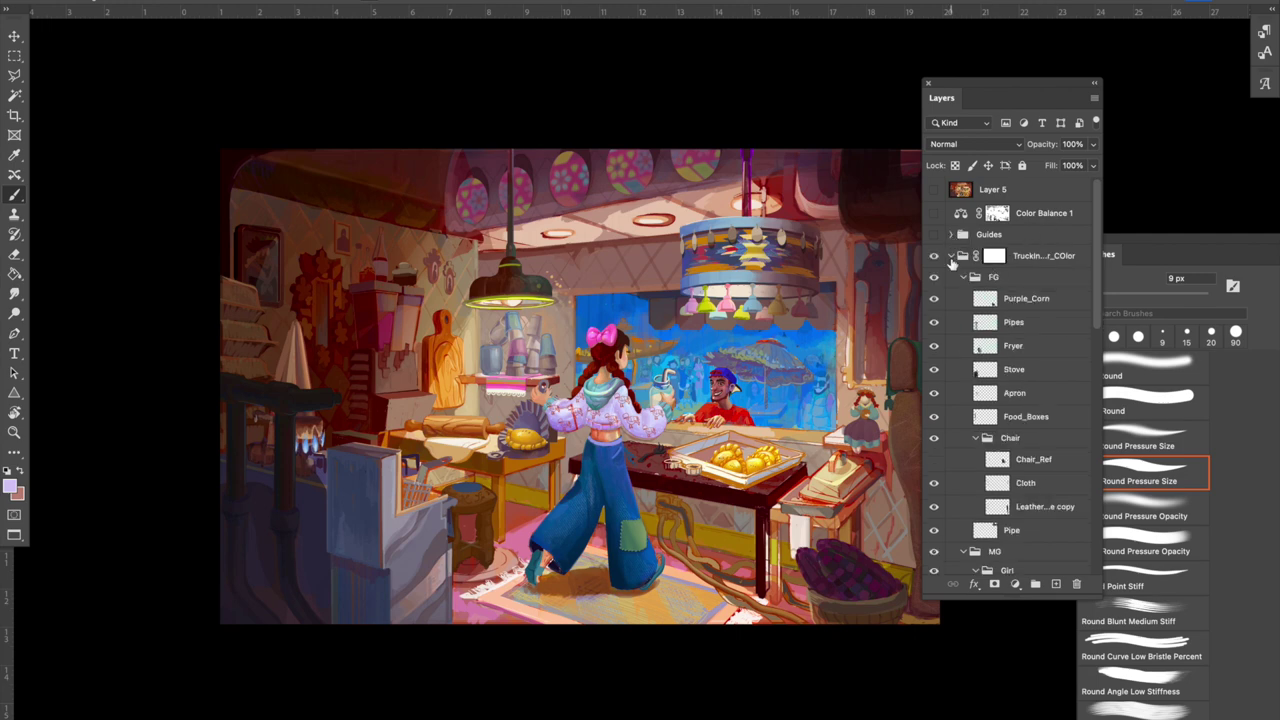
{"action": "left_click", "coordinate": [951, 257]}
{"action": "left_click", "coordinate": [1028, 260]}
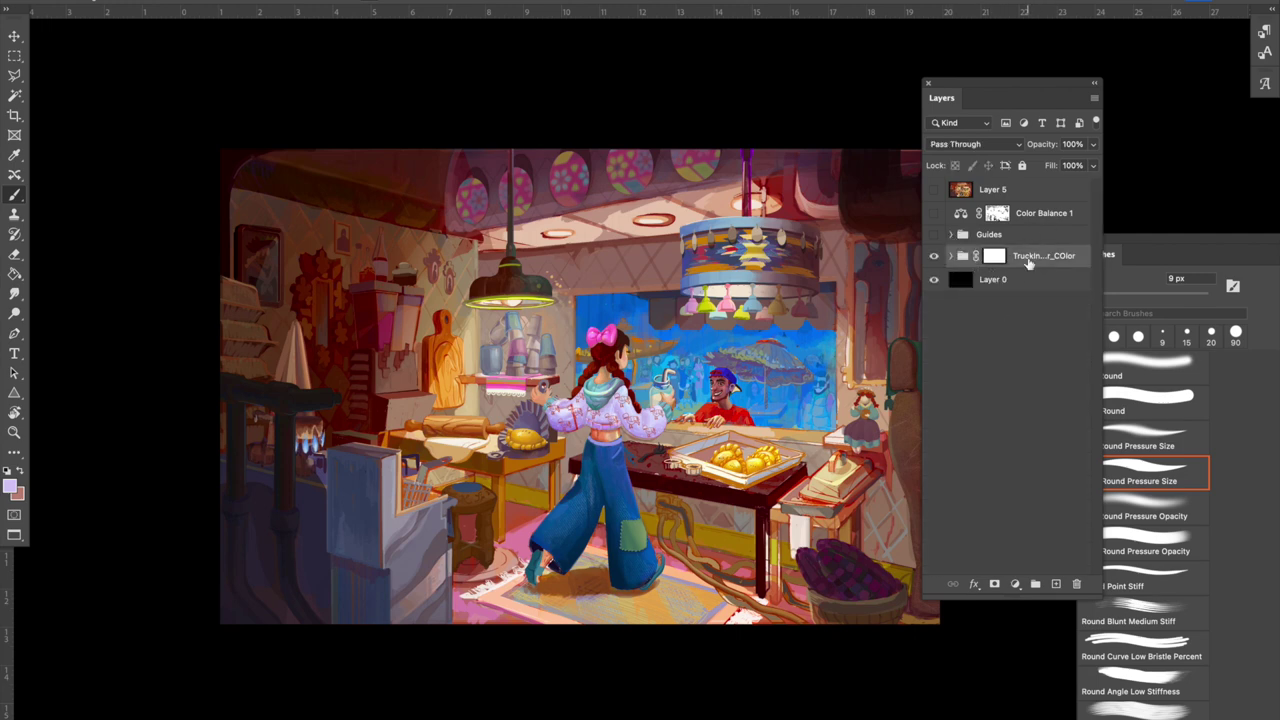
Delete the layer mask from the TruckInterior_COlor group.
{"action": "left_click", "coordinate": [994, 257]}
{"action": "double_click", "coordinate": [997, 257]}
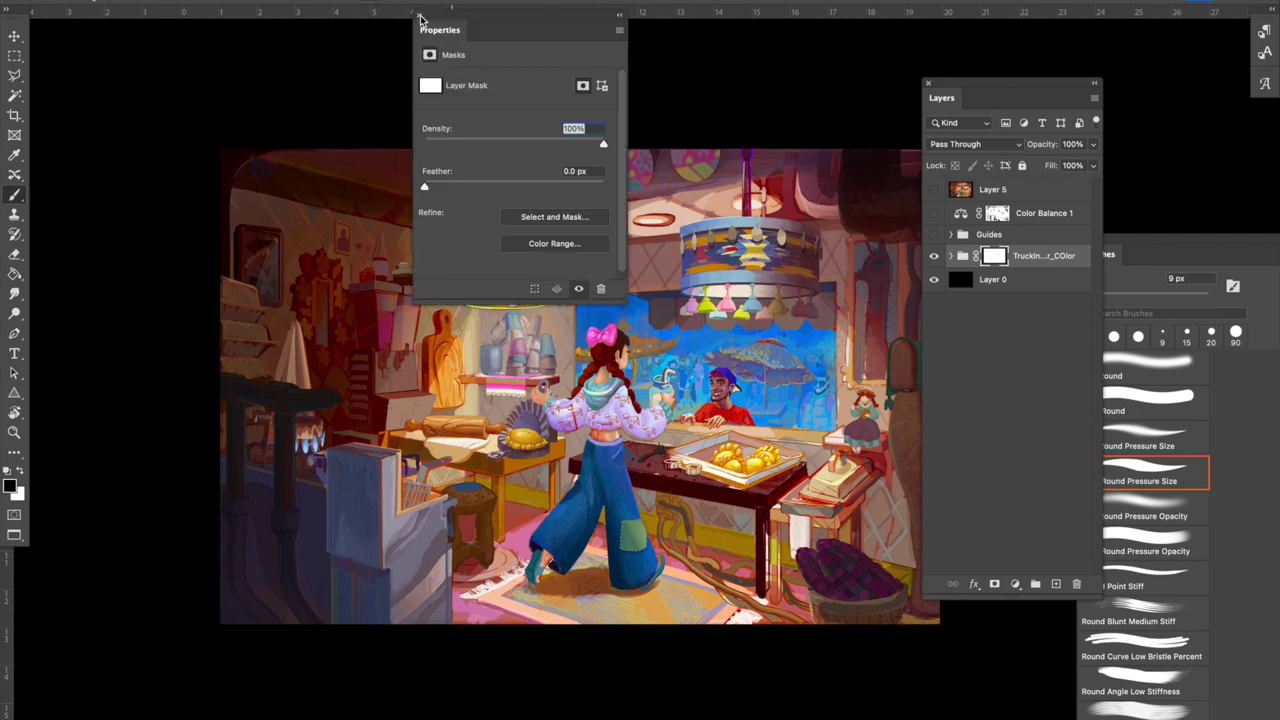
{"action": "left_click", "coordinate": [420, 16]}
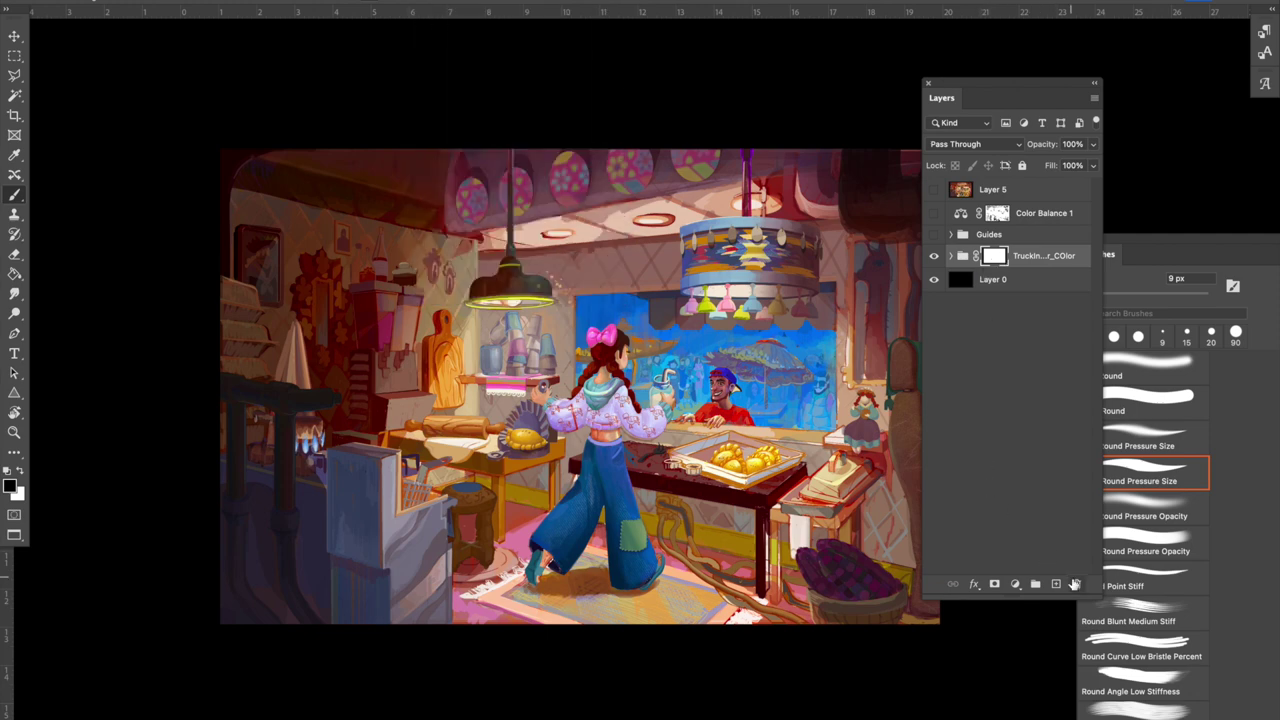
{"action": "left_click", "coordinate": [1076, 584]}
{"action": "left_click", "coordinate": [684, 249]}
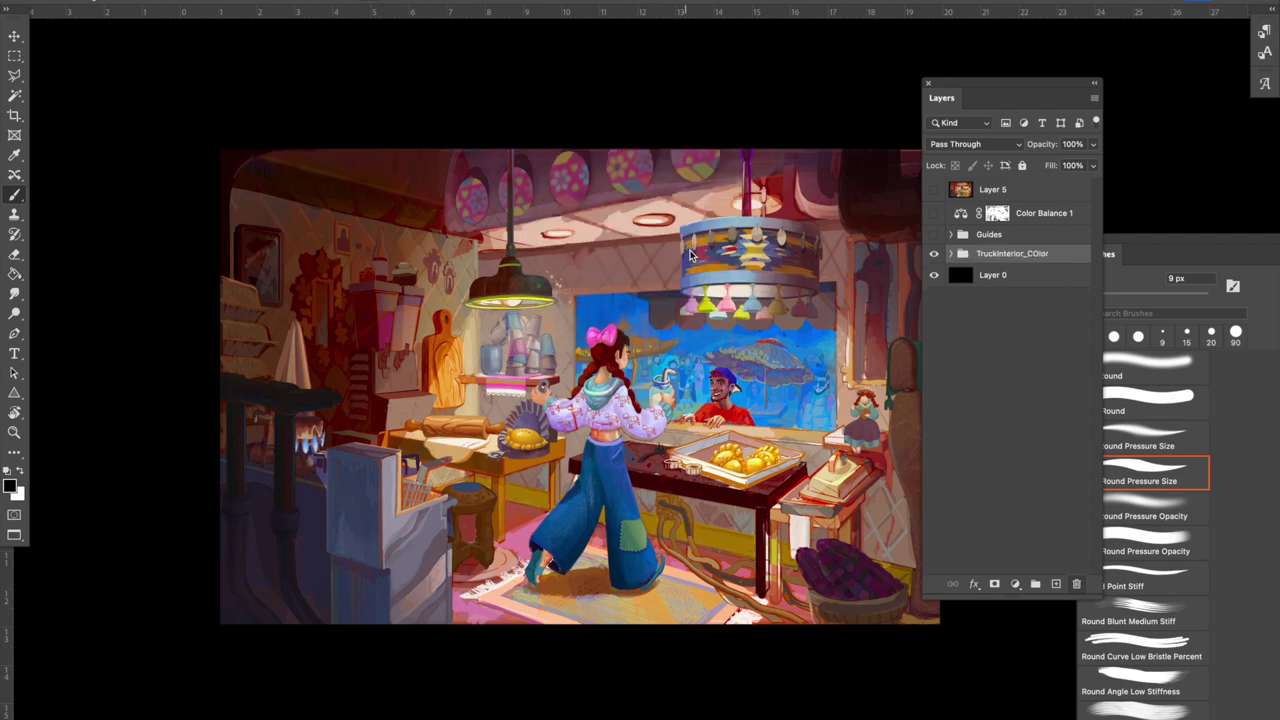
Examine the painted areas extending beyond the frame on all sides, then undo the mask deletion.
{"action": "scroll", "coordinate": [723, 365], "scroll_direction": "left", "scroll_amount": 1}
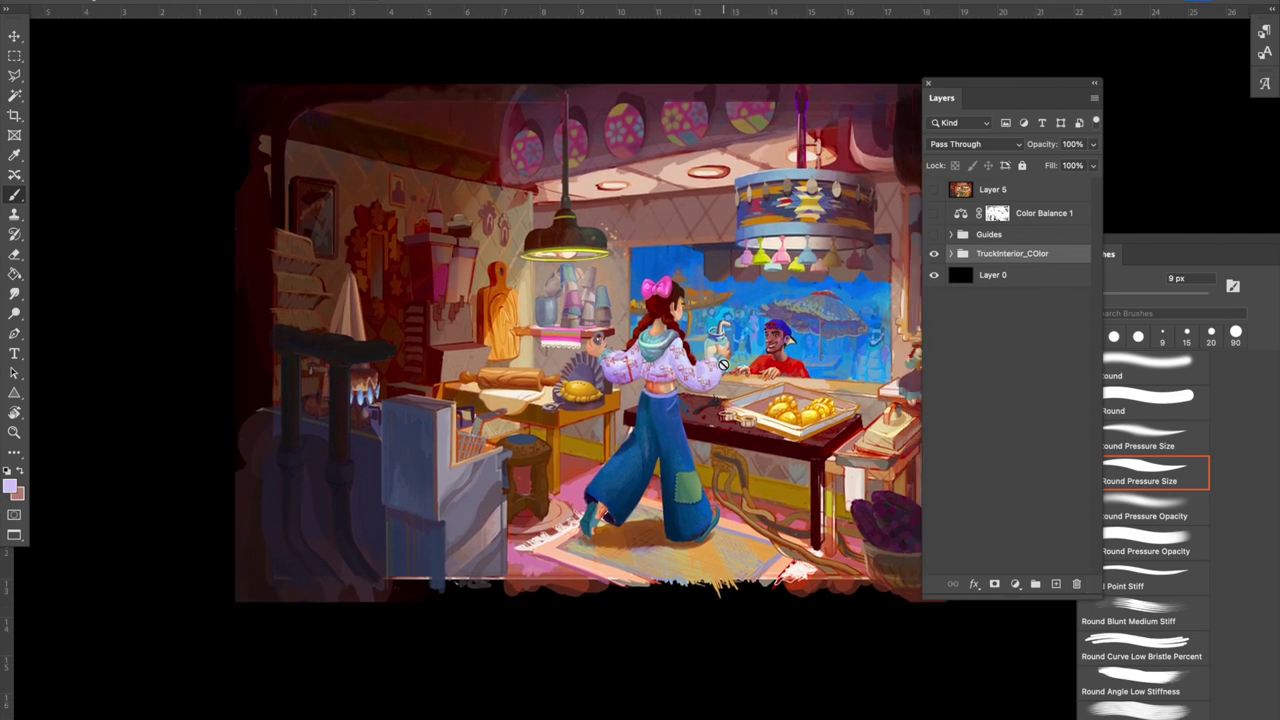
{"action": "scroll", "coordinate": [723, 365], "scroll_direction": "up", "scroll_amount": 3}
{"action": "scroll", "coordinate": [676, 177], "scroll_direction": "right", "scroll_amount": 6}
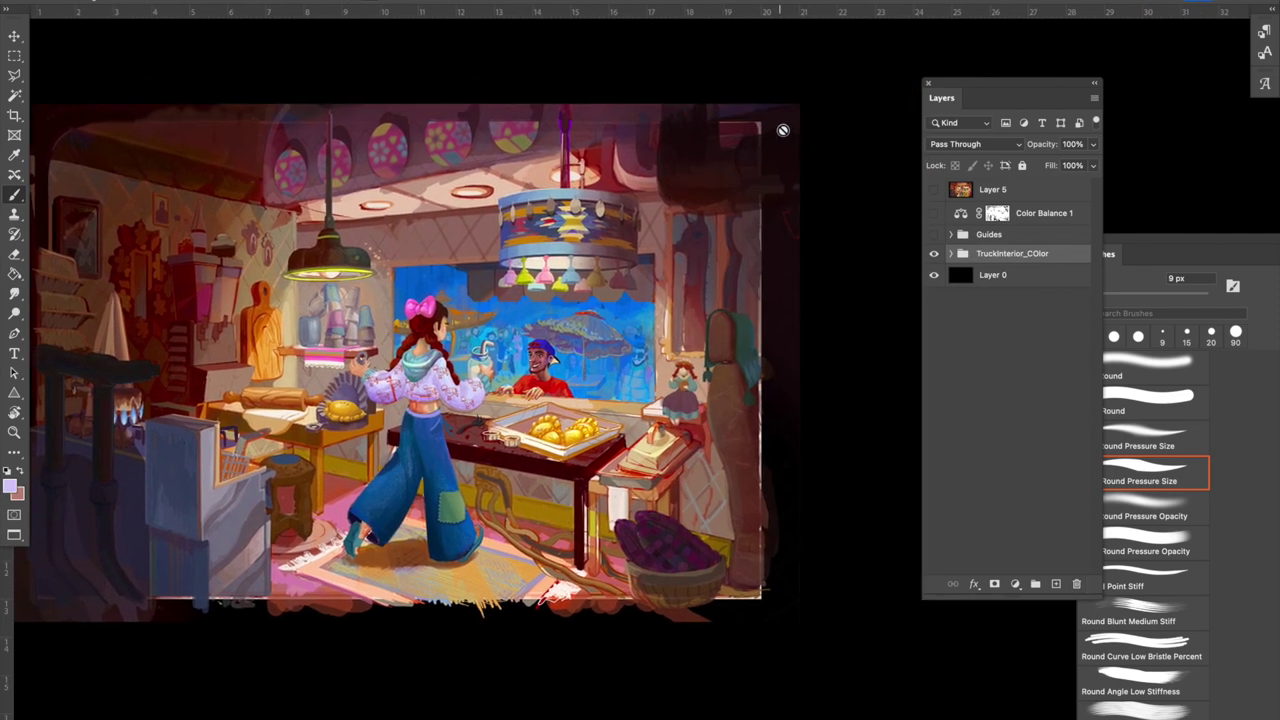
{"action": "scroll", "coordinate": [664, 640], "scroll_direction": "left", "scroll_amount": 5}
{"action": "scroll", "coordinate": [664, 640], "scroll_direction": "down", "scroll_amount": 1}
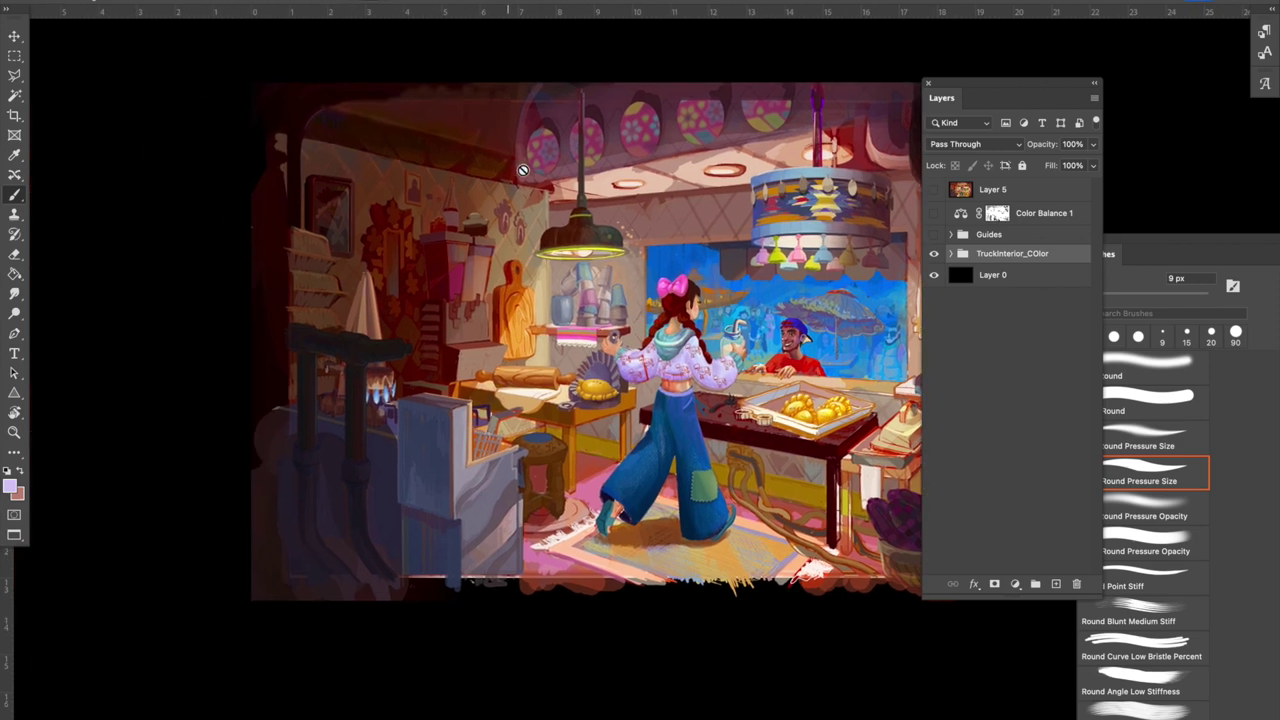
{"action": "scroll", "coordinate": [619, 262], "scroll_direction": "up", "scroll_amount": 3}
{"action": "scroll", "coordinate": [619, 262], "scroll_direction": "right", "scroll_amount": 3}
{"action": "key", "text": "super+z"}
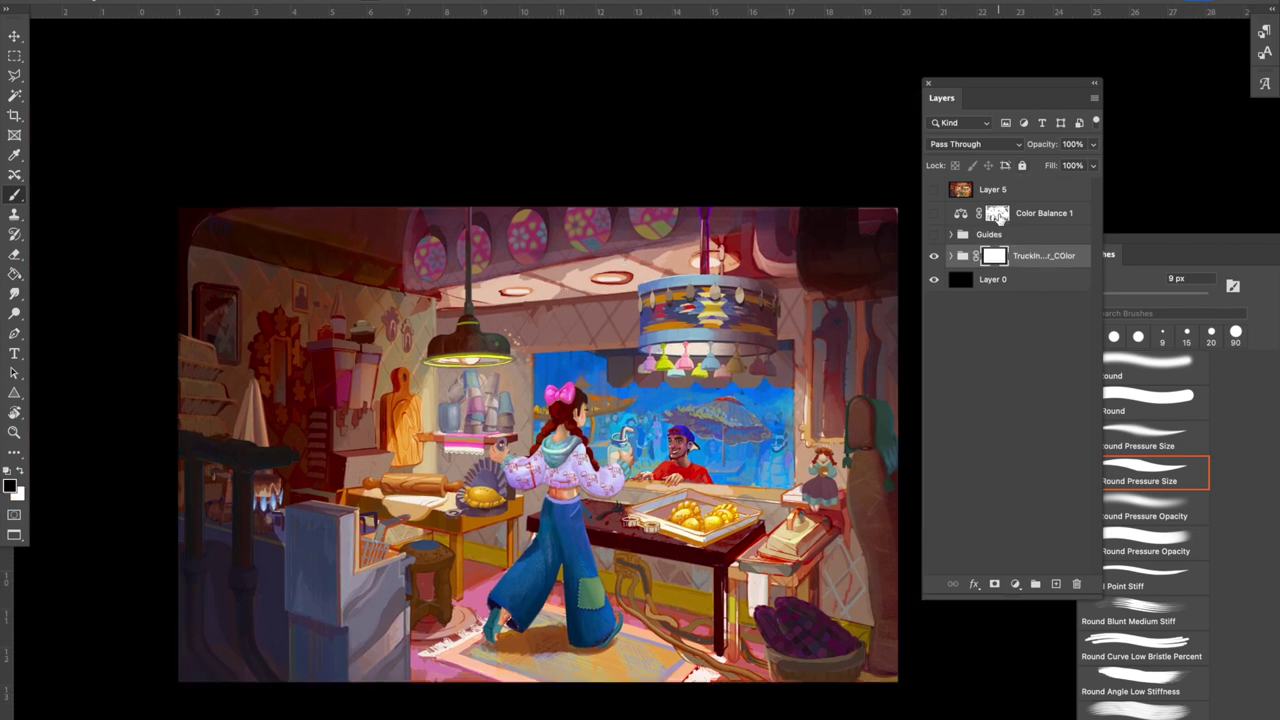
Show and expand the Guides group and make its LINE copy layer visible.
{"action": "scroll", "coordinate": [585, 400], "scroll_direction": "down", "scroll_amount": 3}
{"action": "scroll", "coordinate": [585, 400], "scroll_direction": "left", "scroll_amount": 2}
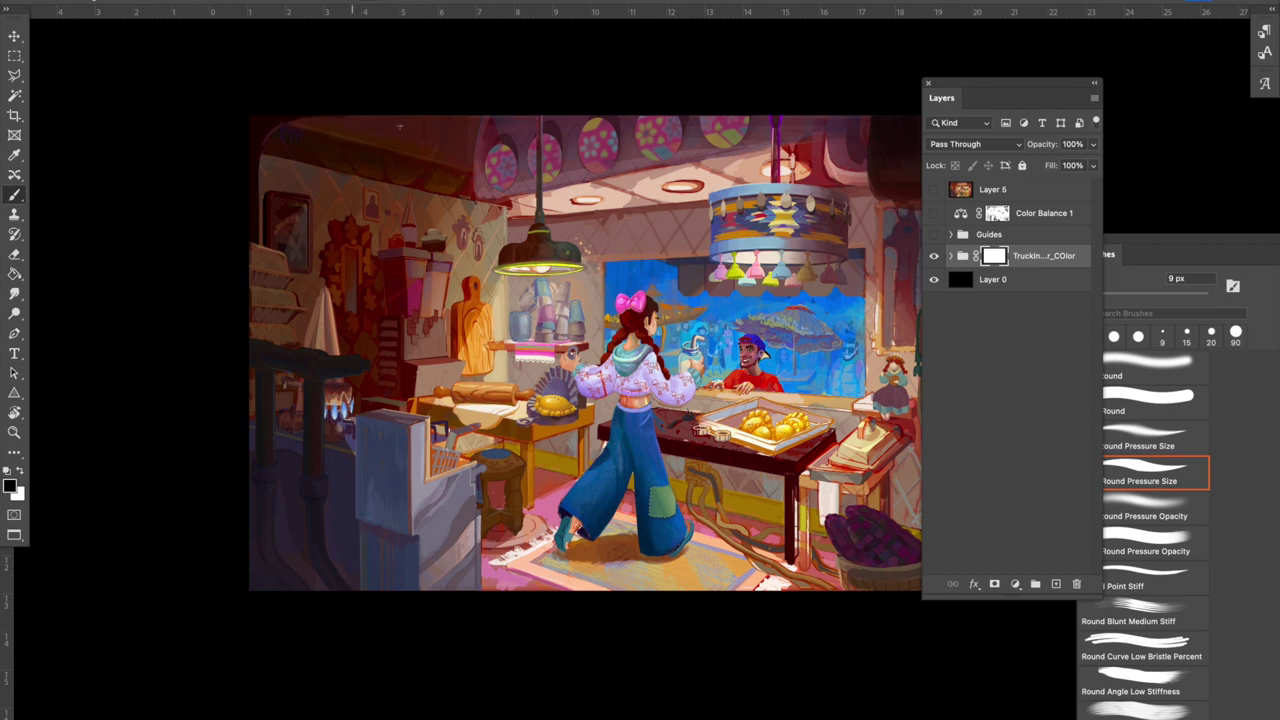
{"action": "scroll", "coordinate": [399, 126], "scroll_direction": "right", "scroll_amount": 5}
{"action": "scroll", "coordinate": [723, 119], "scroll_direction": "left", "scroll_amount": 3}
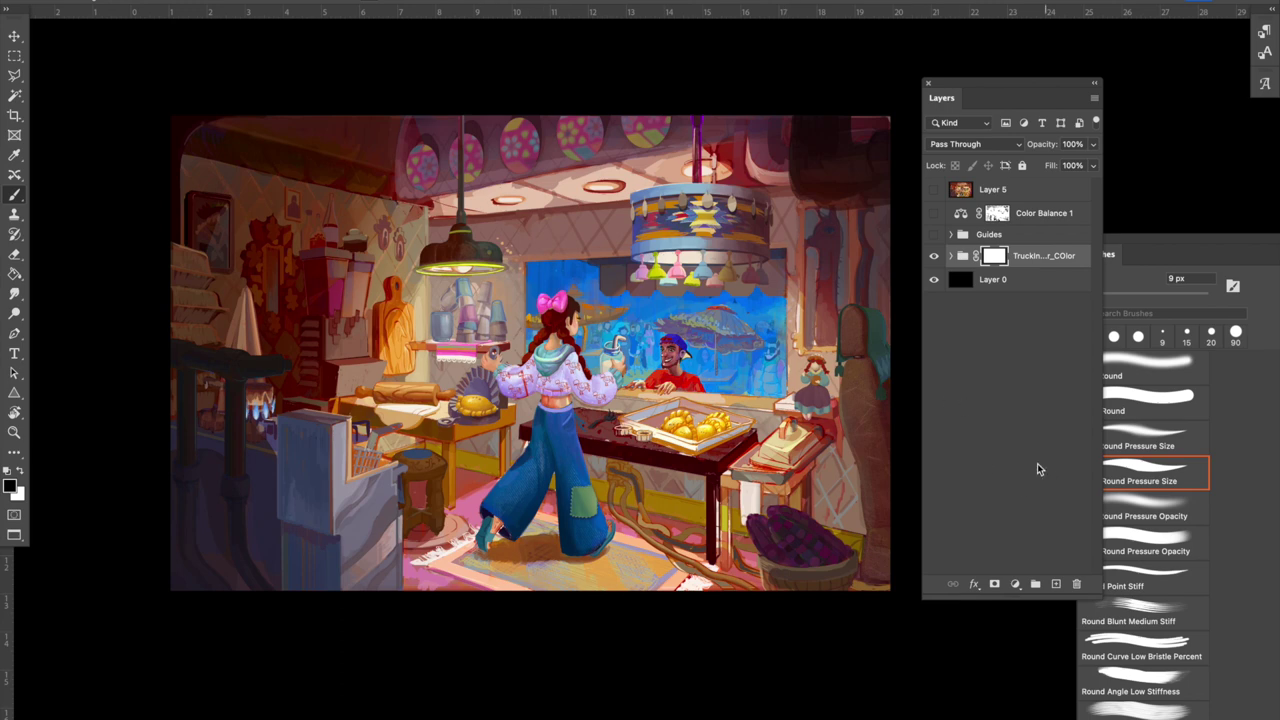
{"action": "left_click", "coordinate": [934, 235]}
{"action": "left_click", "coordinate": [950, 234]}
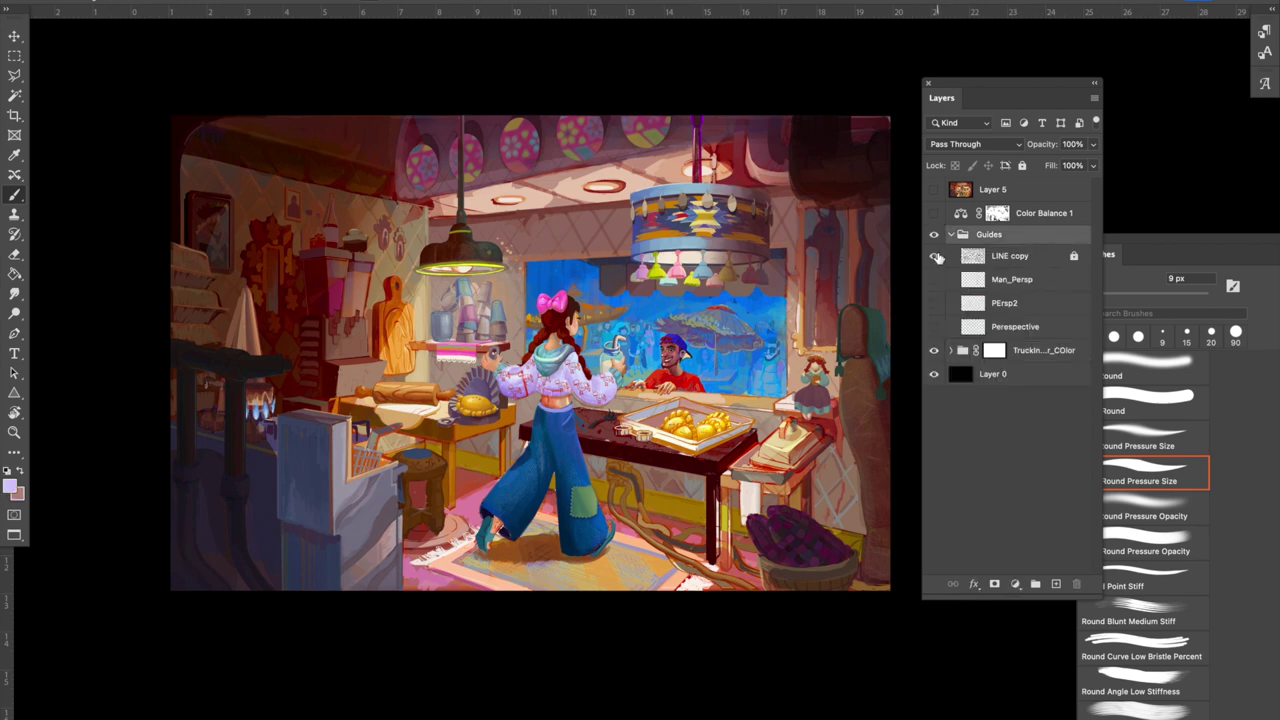
{"action": "left_click", "coordinate": [935, 256]}
Unlock the LINE copy layer and raise its opacity to 100%.
{"action": "left_click", "coordinate": [1010, 254]}
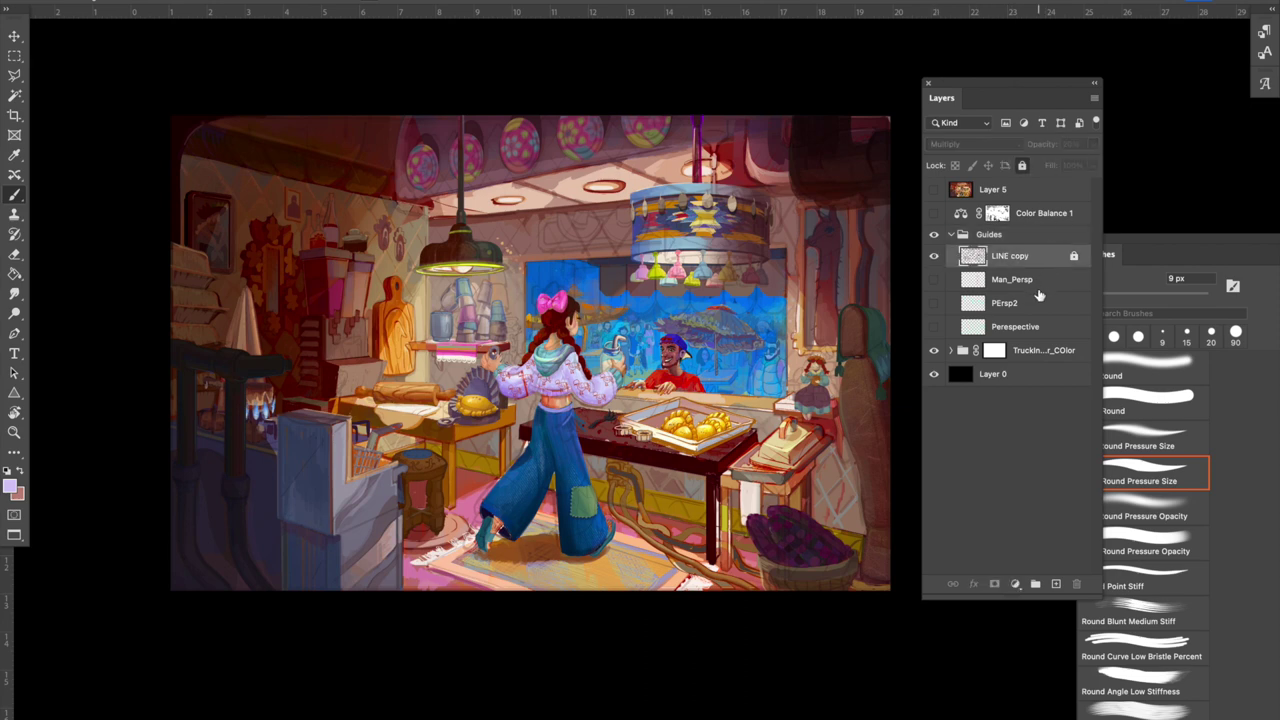
{"action": "left_click", "coordinate": [1021, 165]}
{"action": "left_click", "coordinate": [1093, 145]}
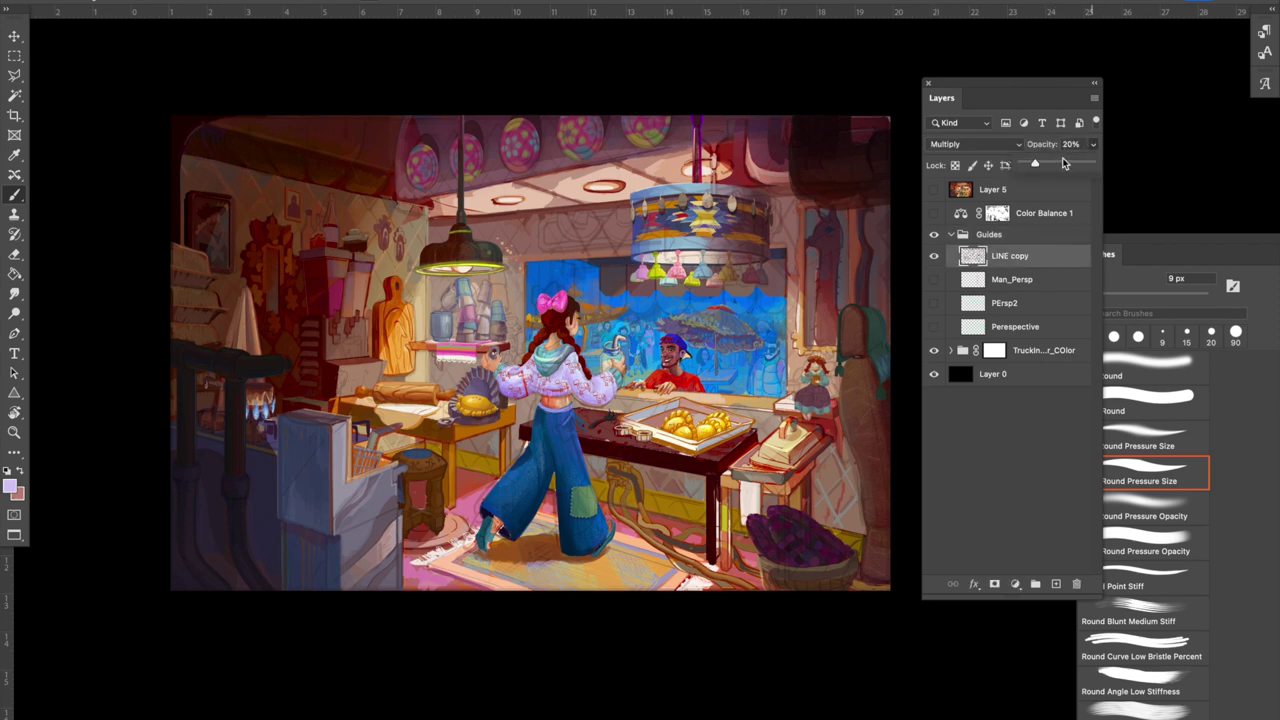
{"action": "left_click_drag", "start_coordinate": [1065, 163], "coordinate": [1128, 163]}
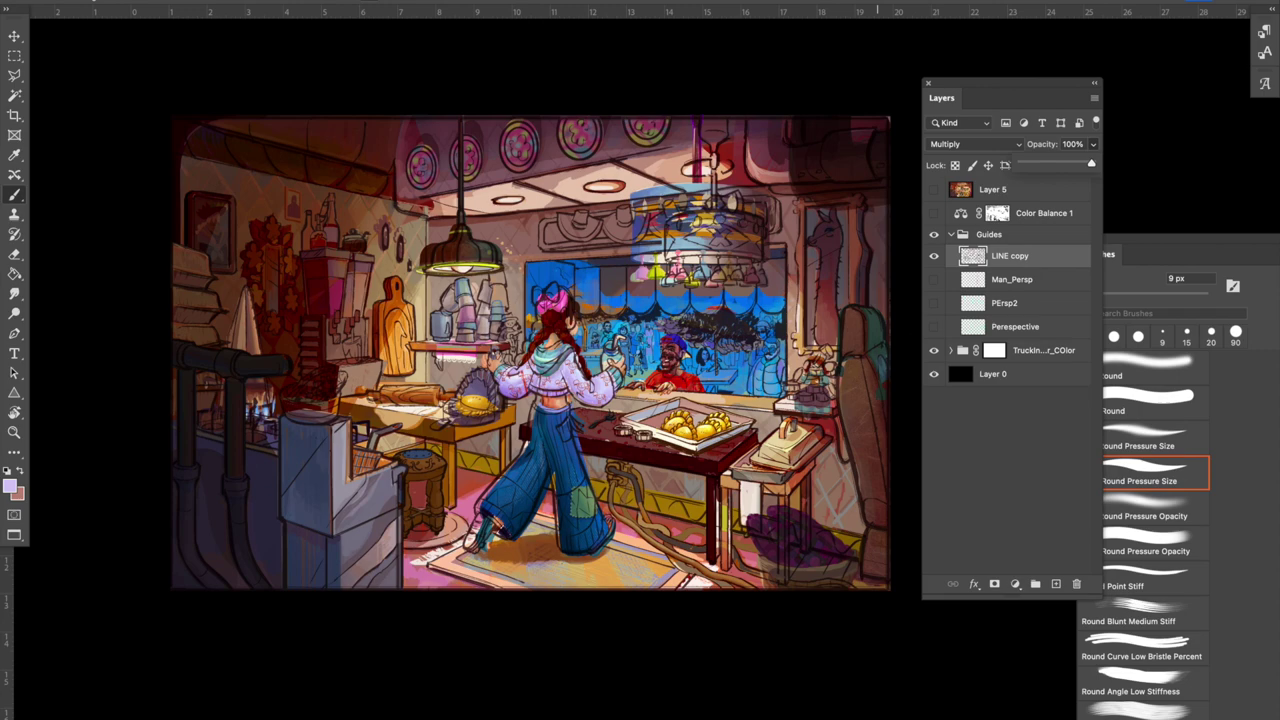
Hide the TruckInterior_COlor group and the black Layer 0 to examine the line drawing on its own.
{"action": "left_click", "coordinate": [934, 351]}
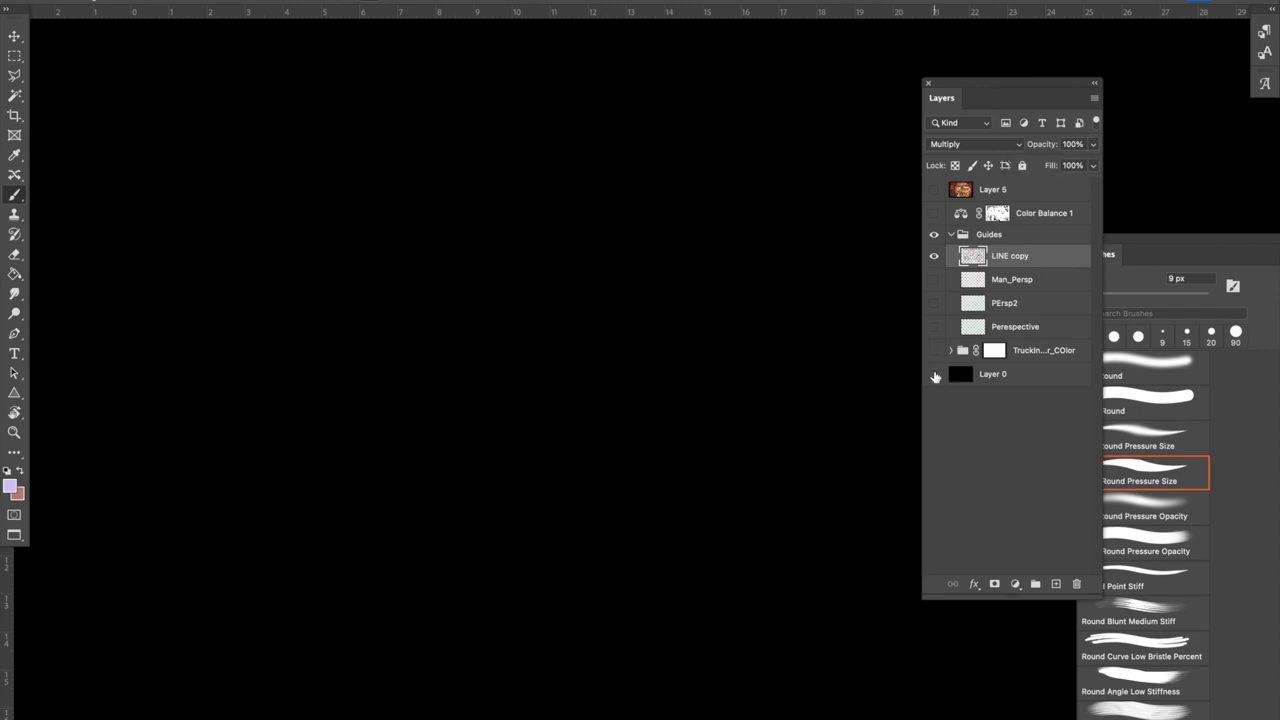
{"action": "left_click", "coordinate": [934, 374]}
{"action": "left_click_drag", "start_coordinate": [782, 400], "coordinate": [837, 345]}
{"action": "key", "text": "super+plus"}
{"action": "key", "text": "super+plus"}
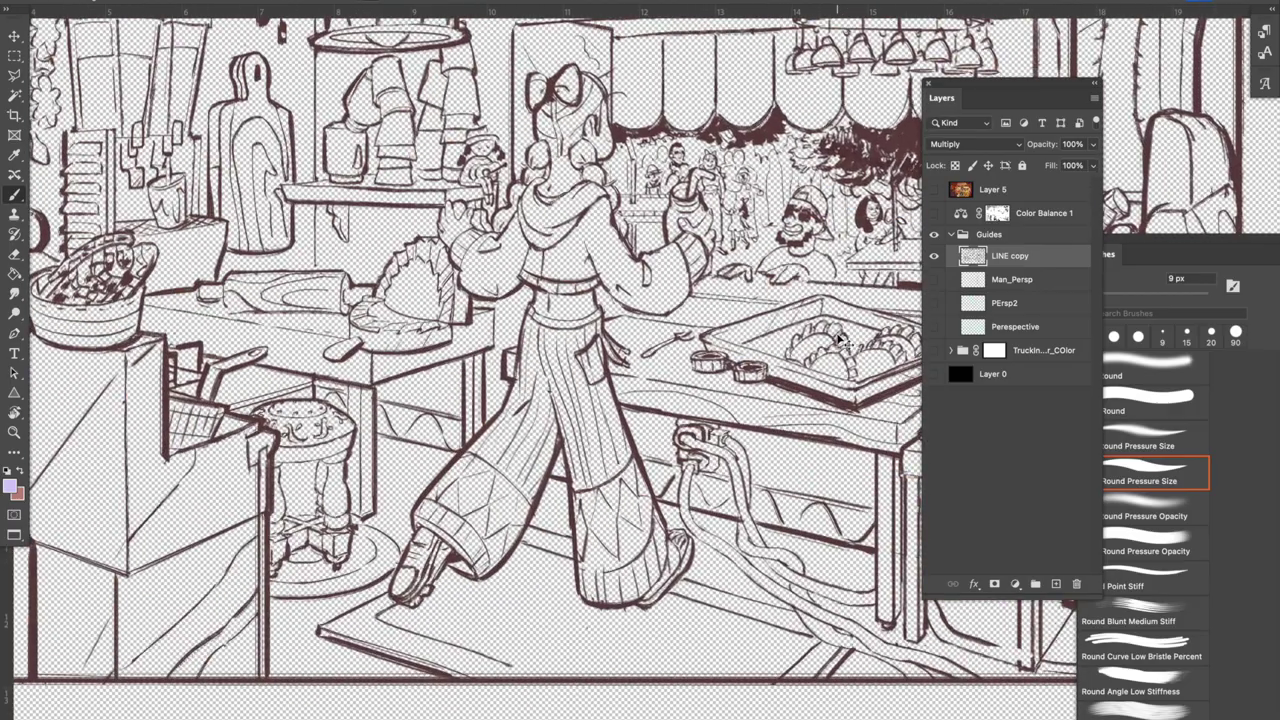
{"action": "key", "text": "super+minus"}
{"action": "key", "text": "super+minus"}
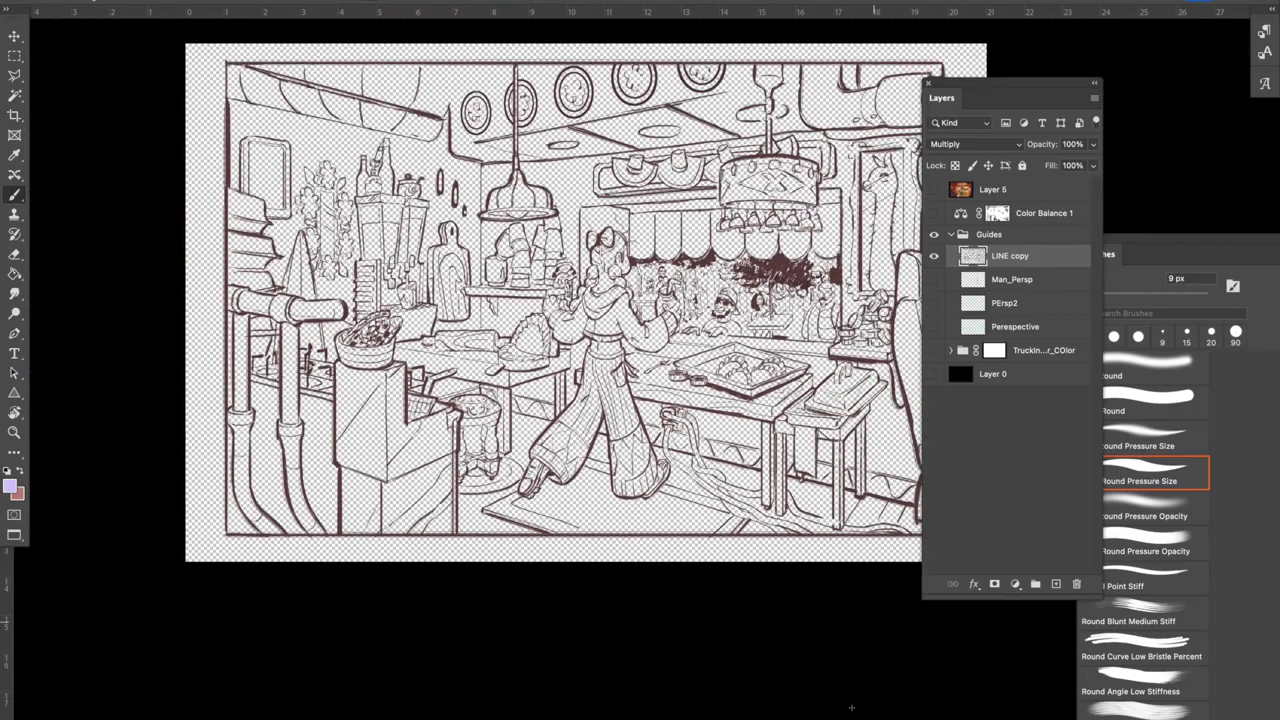
Show Layer 0 and the TruckInterior_COlor group again, and lower the LINE copy layer's opacity to 17%.
{"action": "left_click", "coordinate": [934, 374]}
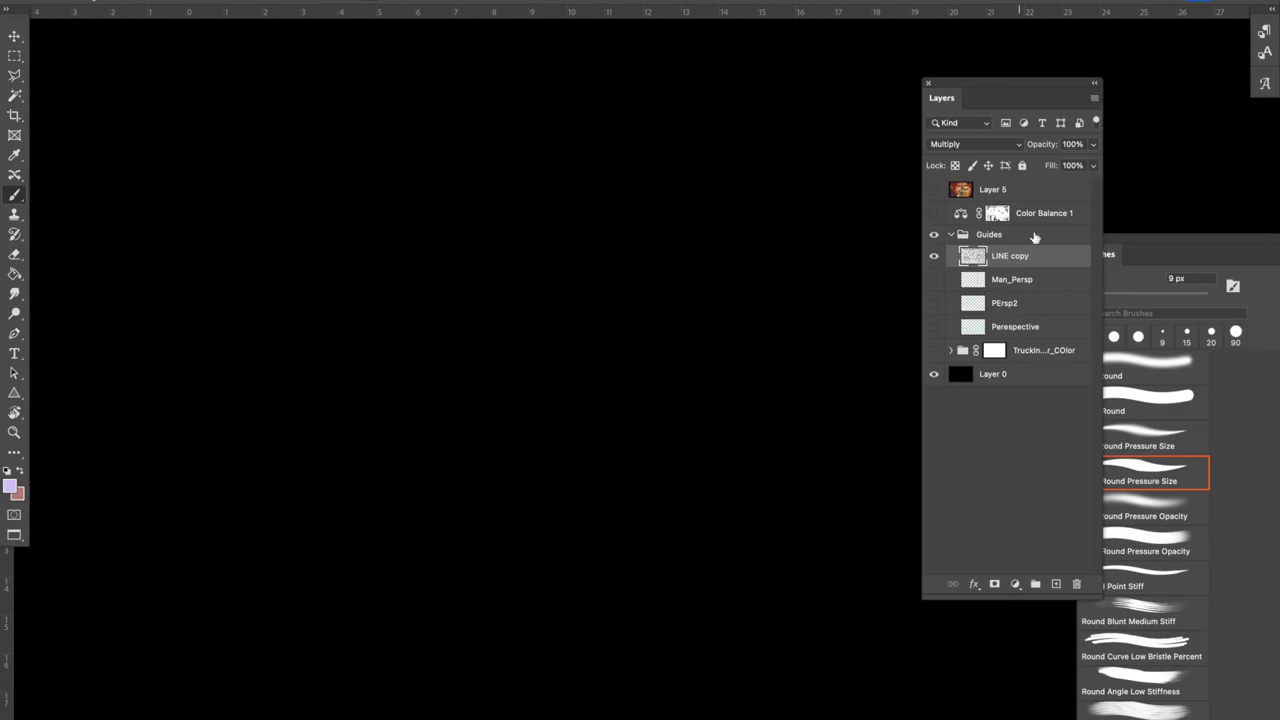
{"action": "left_click_drag", "start_coordinate": [1093, 147], "coordinate": [1035, 167]}
{"action": "left_click", "coordinate": [934, 350]}
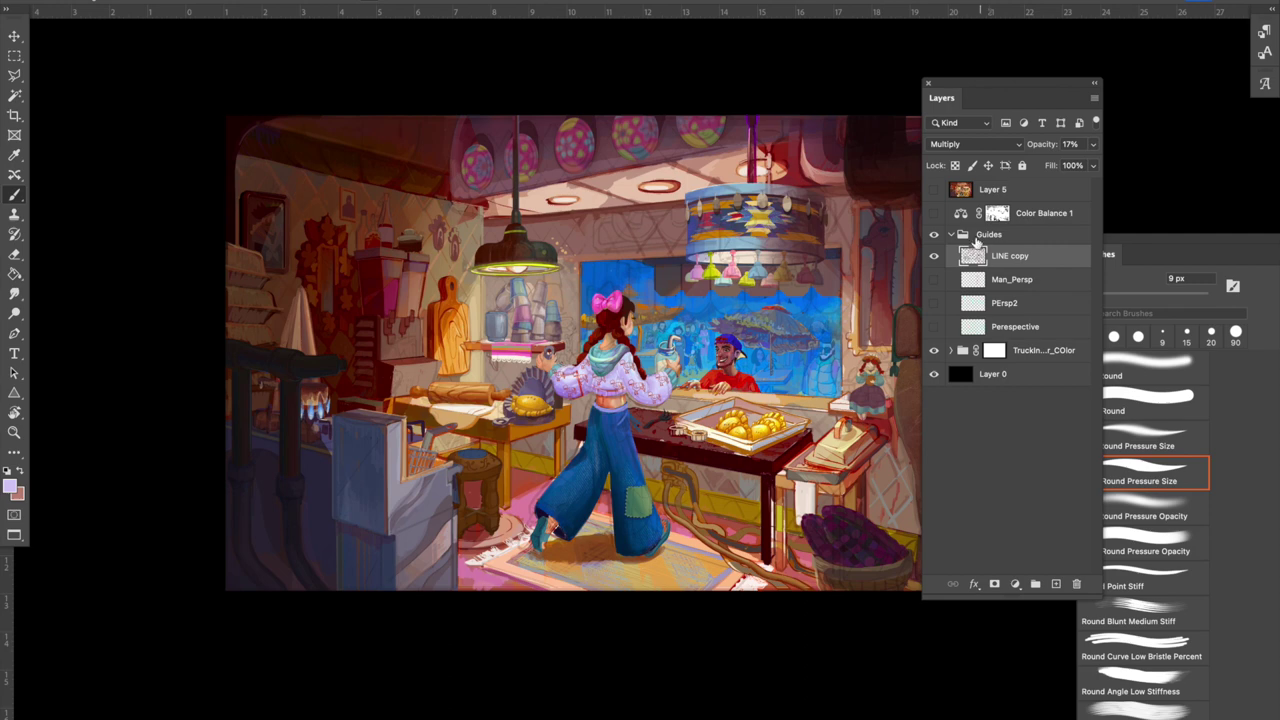
Show the PErsp2 and Man_Persp guide layers and examine the perspective and figure-height lines over the painting.
{"action": "left_click", "coordinate": [935, 303]}
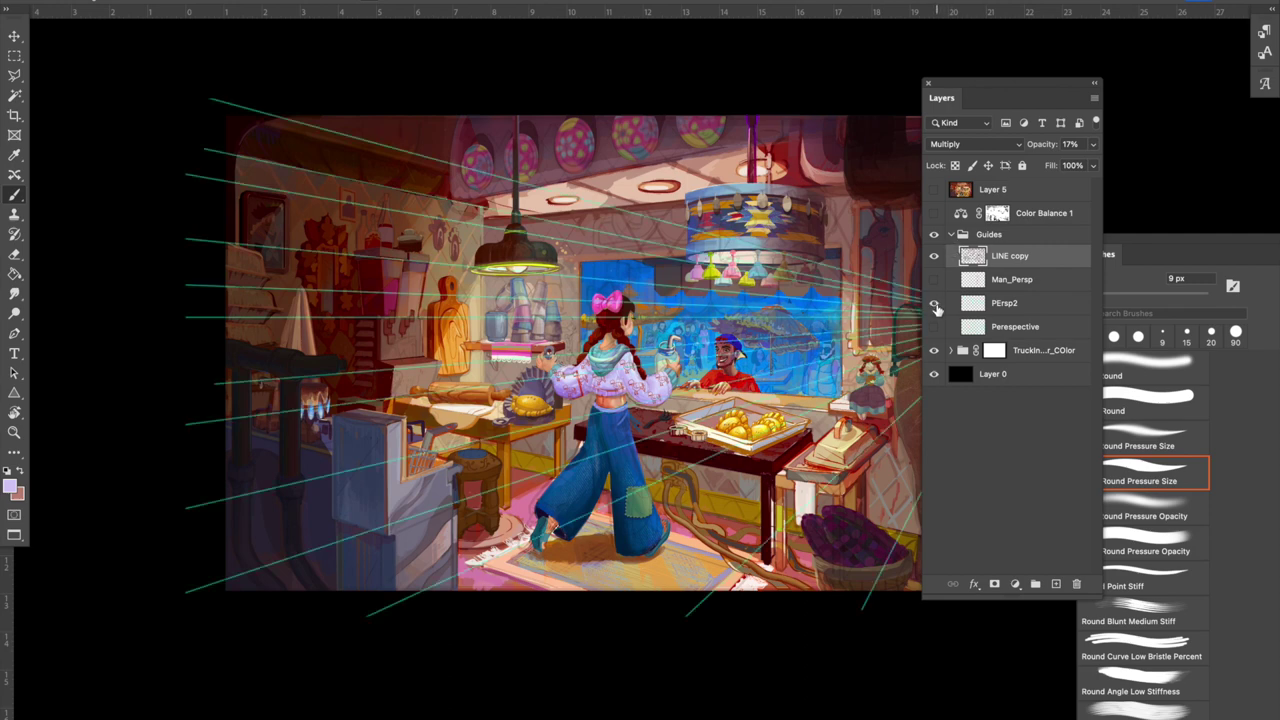
{"action": "left_click", "coordinate": [934, 280]}
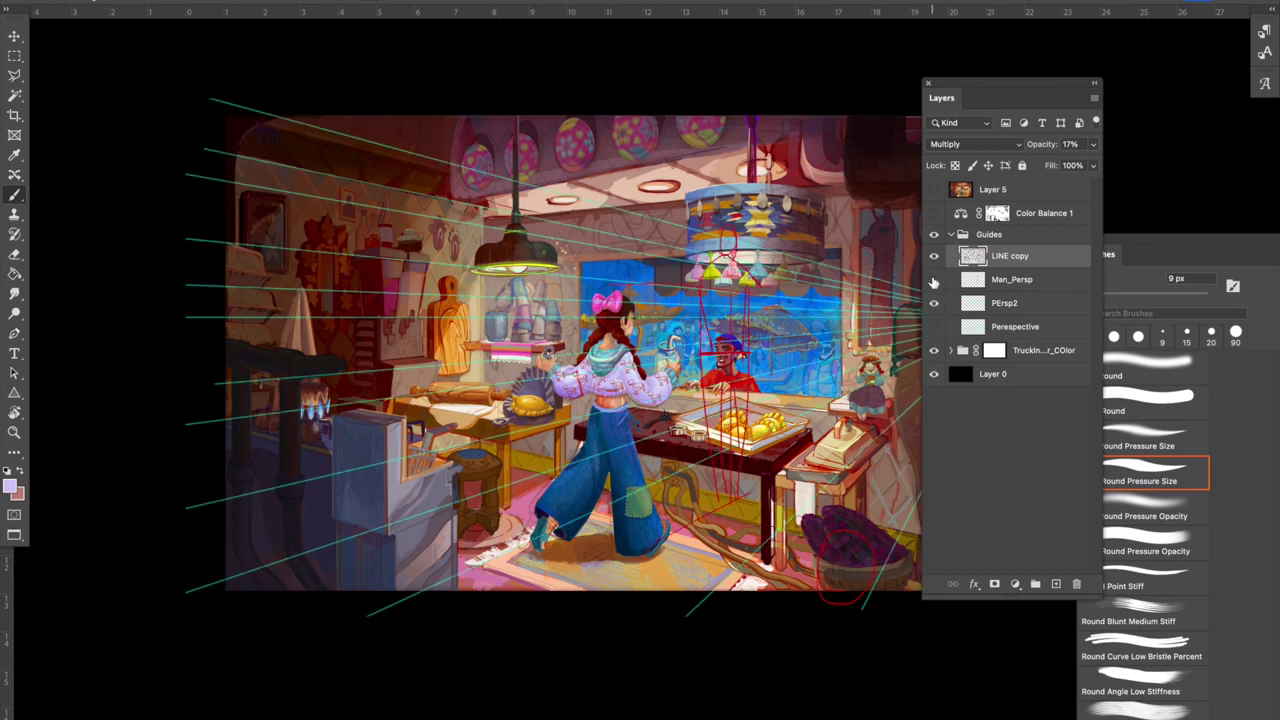
{"action": "left_click", "coordinate": [934, 280]}
{"action": "left_click", "coordinate": [934, 280]}
{"action": "key", "text": "super+plus"}
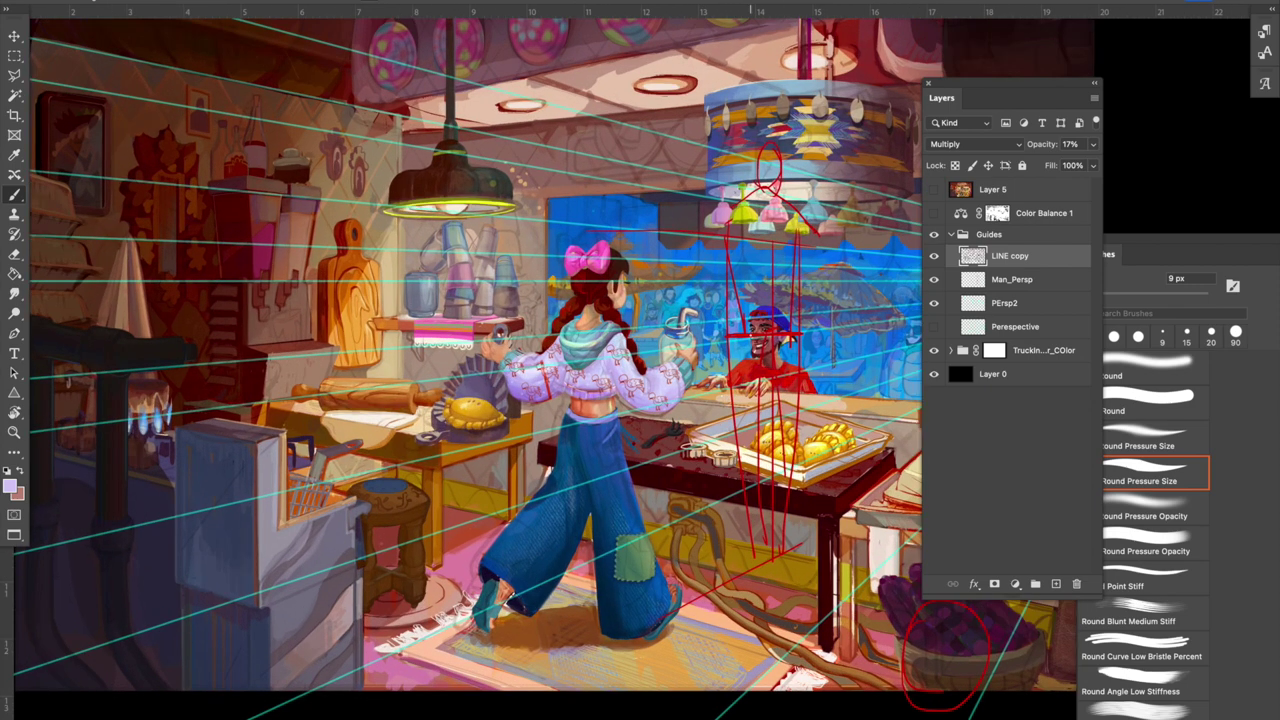
{"action": "scroll", "coordinate": [750, 360], "scroll_direction": "down", "scroll_amount": 2}
{"action": "scroll", "coordinate": [540, 360], "scroll_direction": "down", "scroll_amount": 2}
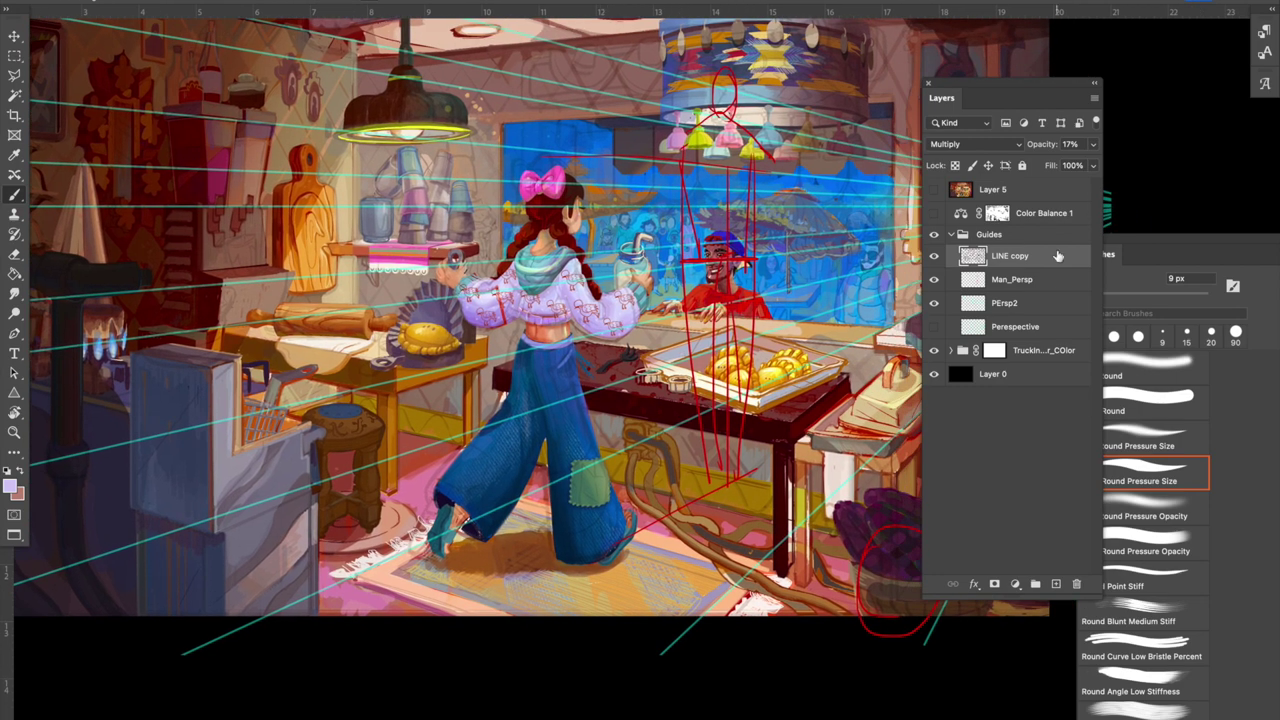
Hide the Man_Persp and PErsp2 layers, then collapse and hide the whole Guides group.
{"action": "left_click", "coordinate": [933, 280]}
{"action": "left_click", "coordinate": [933, 303]}
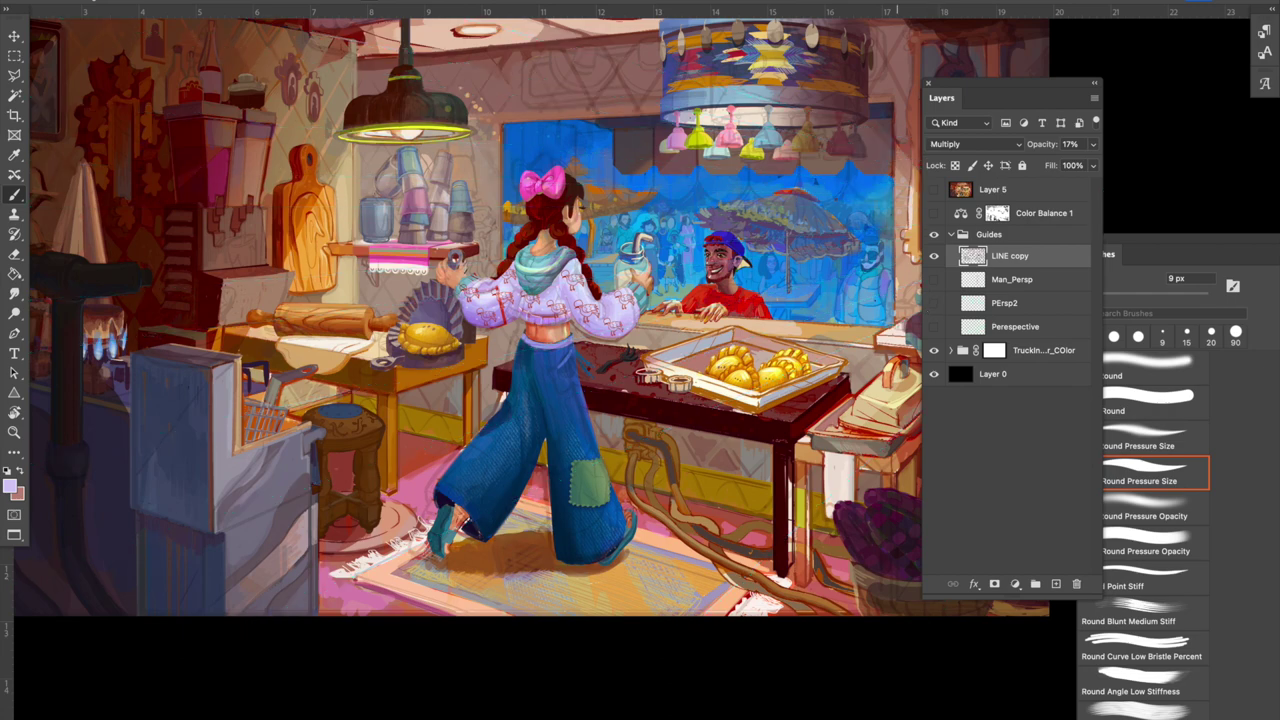
{"action": "scroll", "coordinate": [540, 330], "scroll_direction": "up", "scroll_amount": 1}
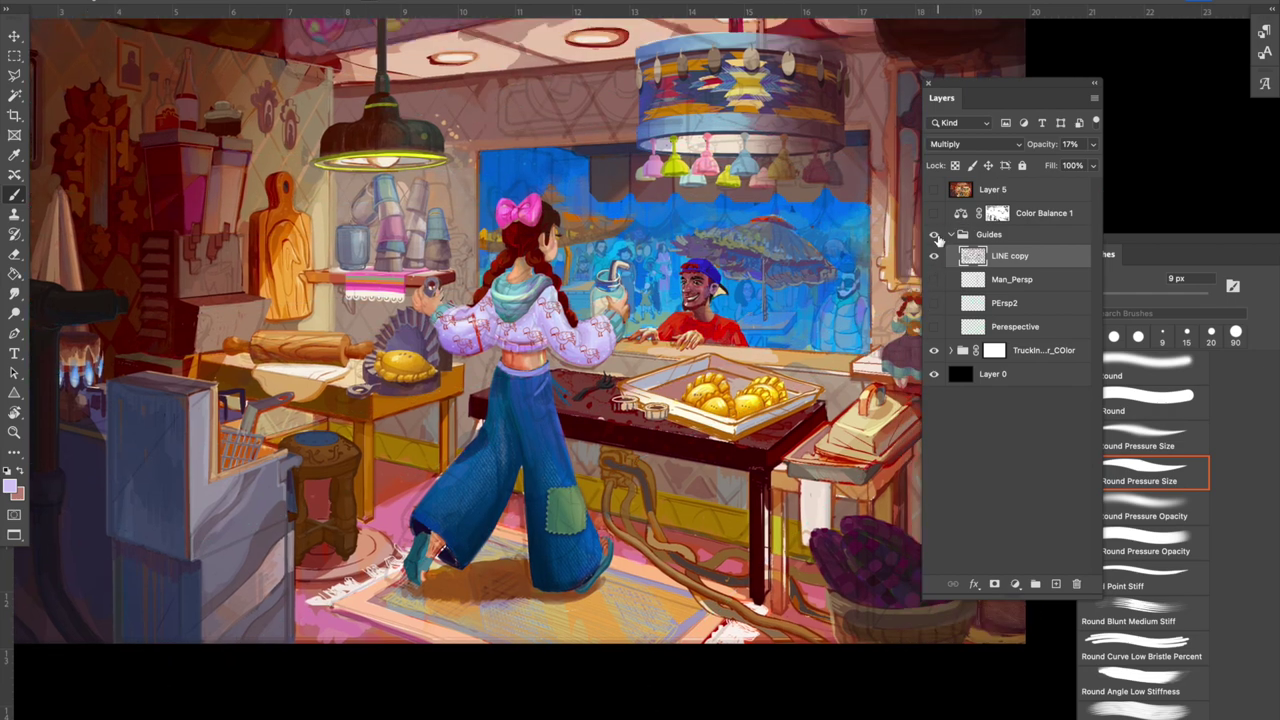
{"action": "left_click", "coordinate": [952, 236]}
{"action": "left_click", "coordinate": [935, 235]}
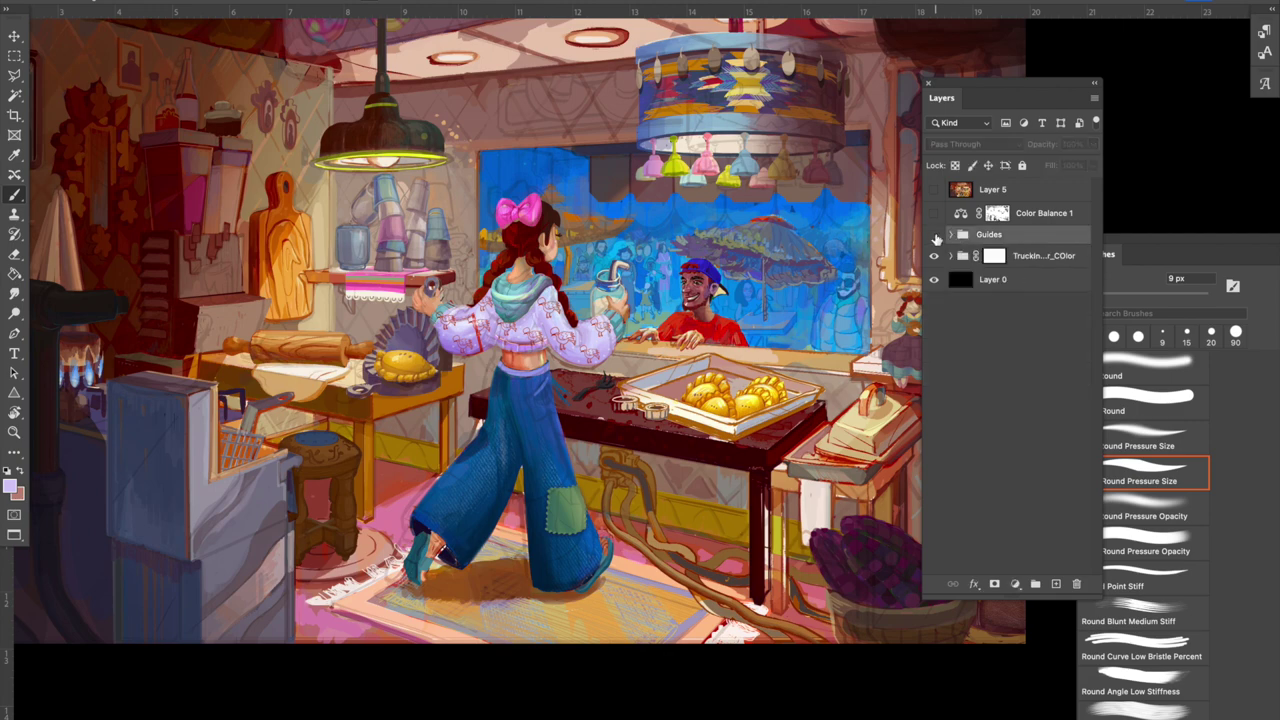
Examine the painting's details up close, including the tray of empanadas on the table and the doll beside the window.
{"action": "scroll", "coordinate": [806, 279], "scroll_direction": "left", "scroll_amount": 2}
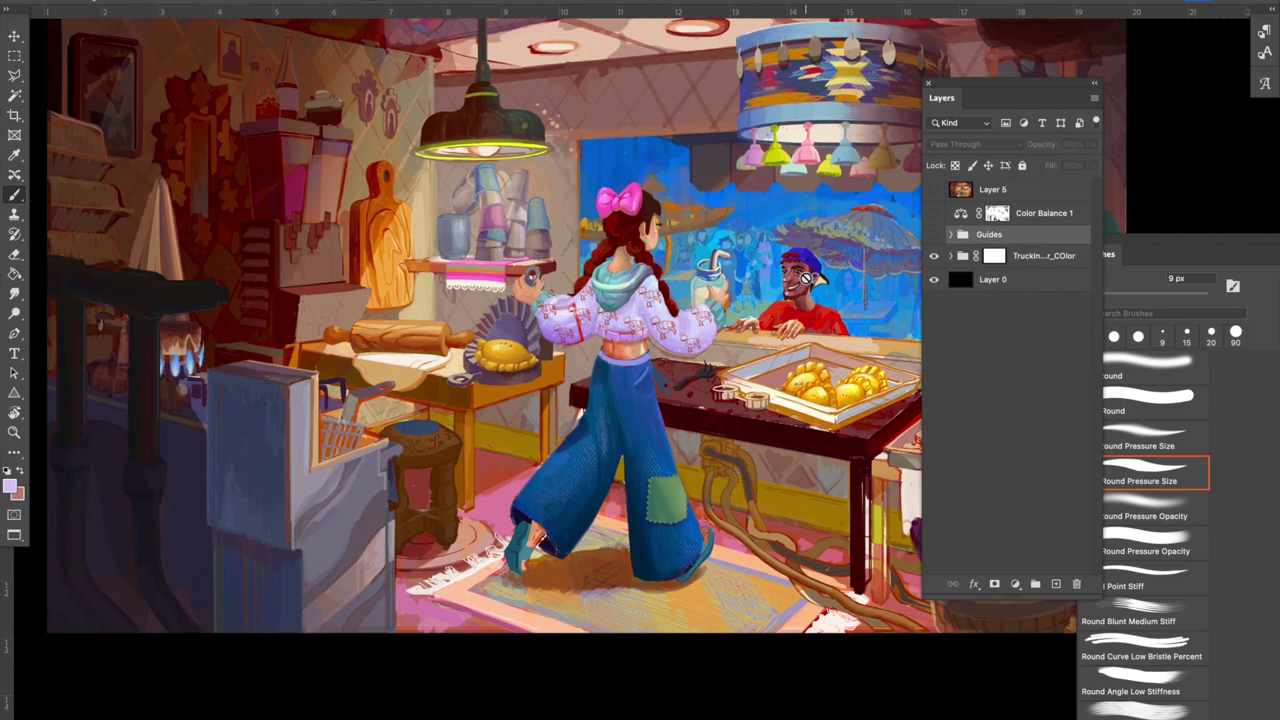
{"action": "scroll", "coordinate": [765, 370], "scroll_direction": "up", "scroll_amount": 6}
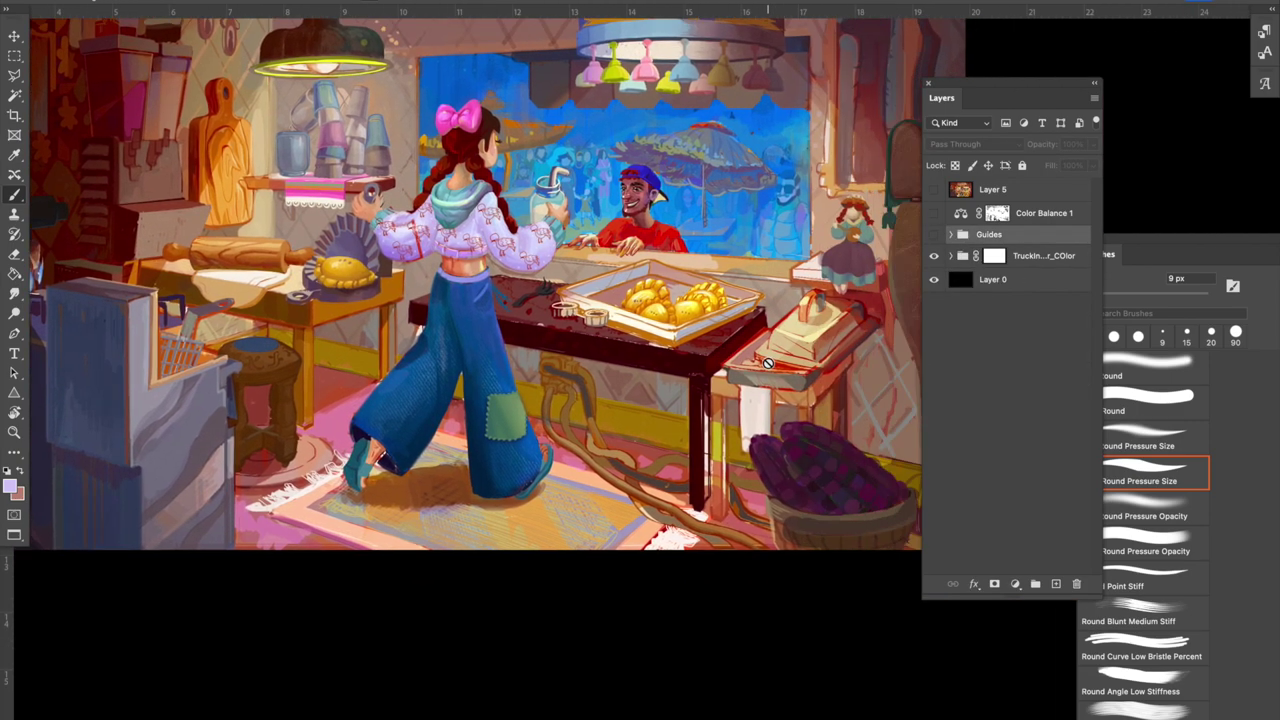
{"action": "key", "text": "super+equal"}
{"action": "scroll", "coordinate": [709, 251], "scroll_direction": "up", "scroll_amount": 5}
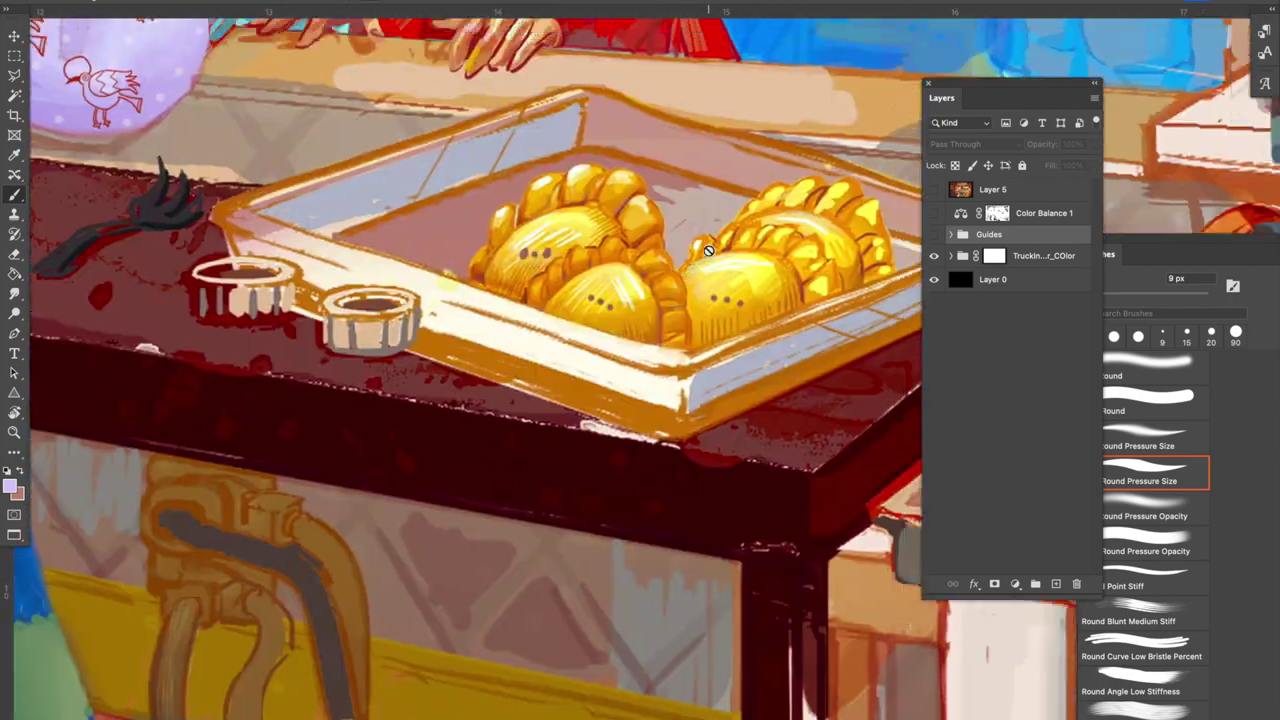
{"action": "scroll", "coordinate": [381, 287], "scroll_direction": "down", "scroll_amount": 8}
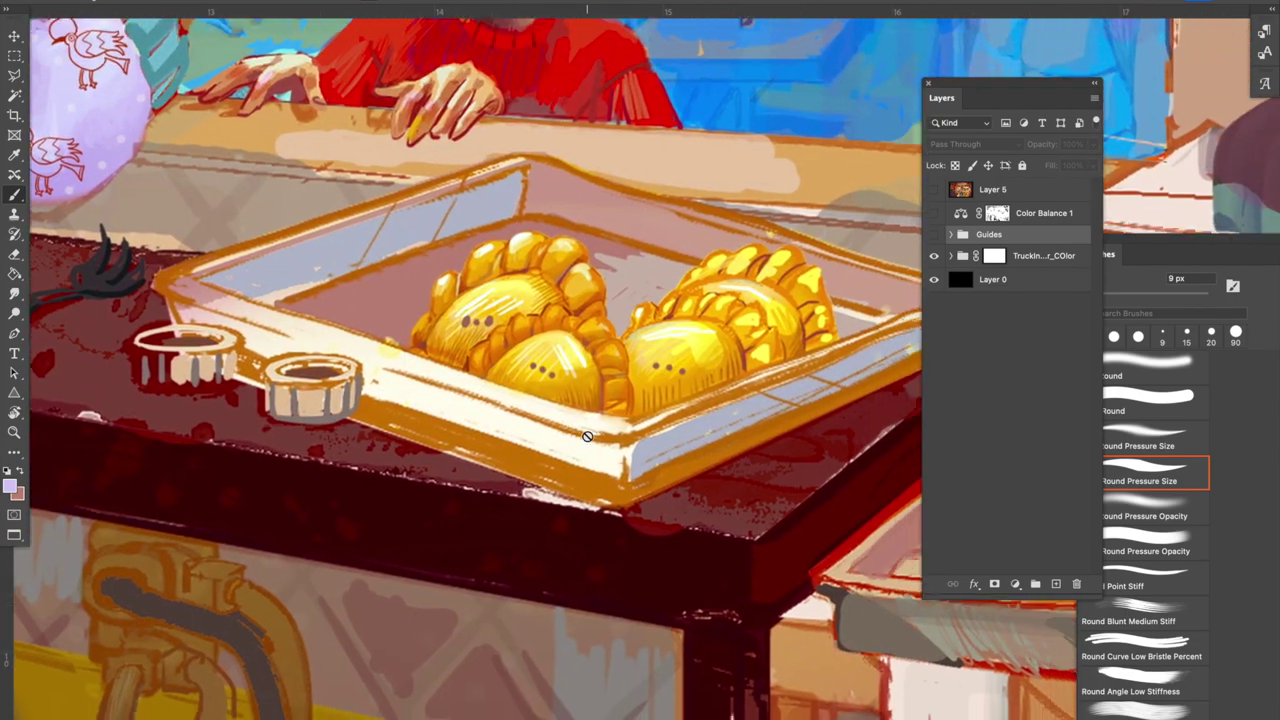
{"action": "scroll", "coordinate": [451, 417], "scroll_direction": "right", "scroll_amount": 5}
{"action": "scroll", "coordinate": [451, 417], "scroll_direction": "down", "scroll_amount": 1}
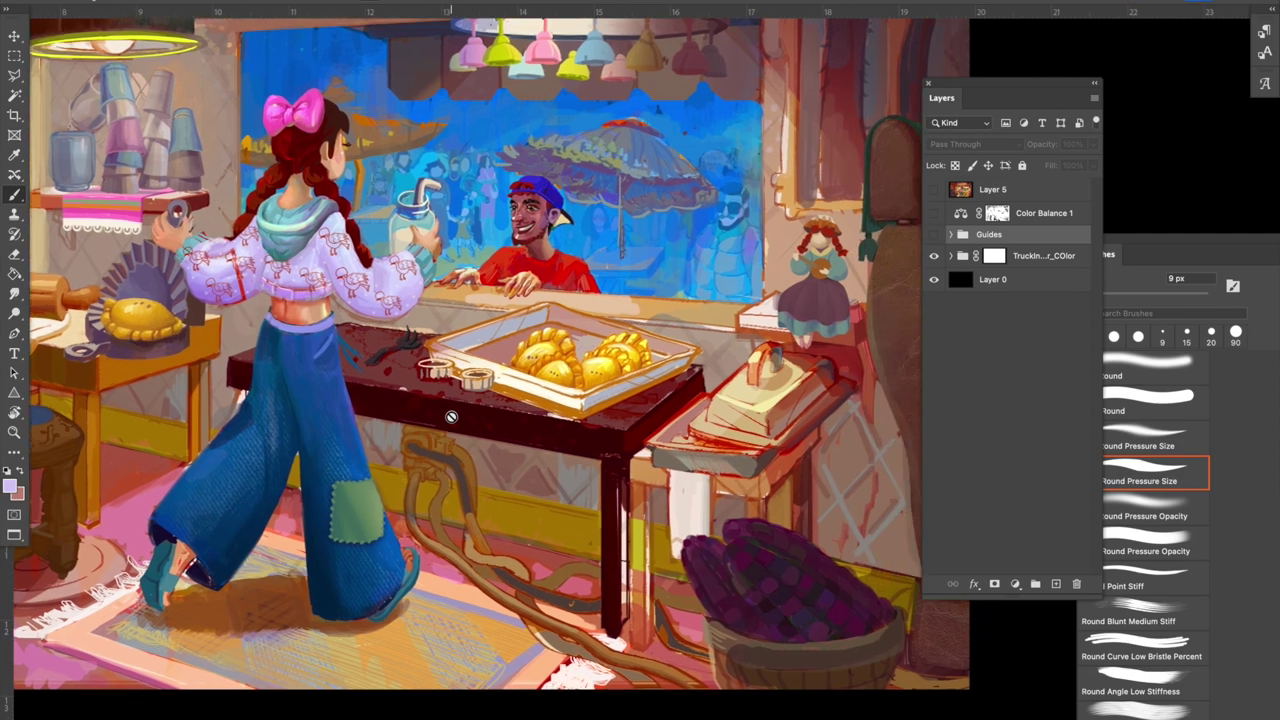
{"action": "scroll", "coordinate": [672, 240], "scroll_direction": "up", "scroll_amount": 5}
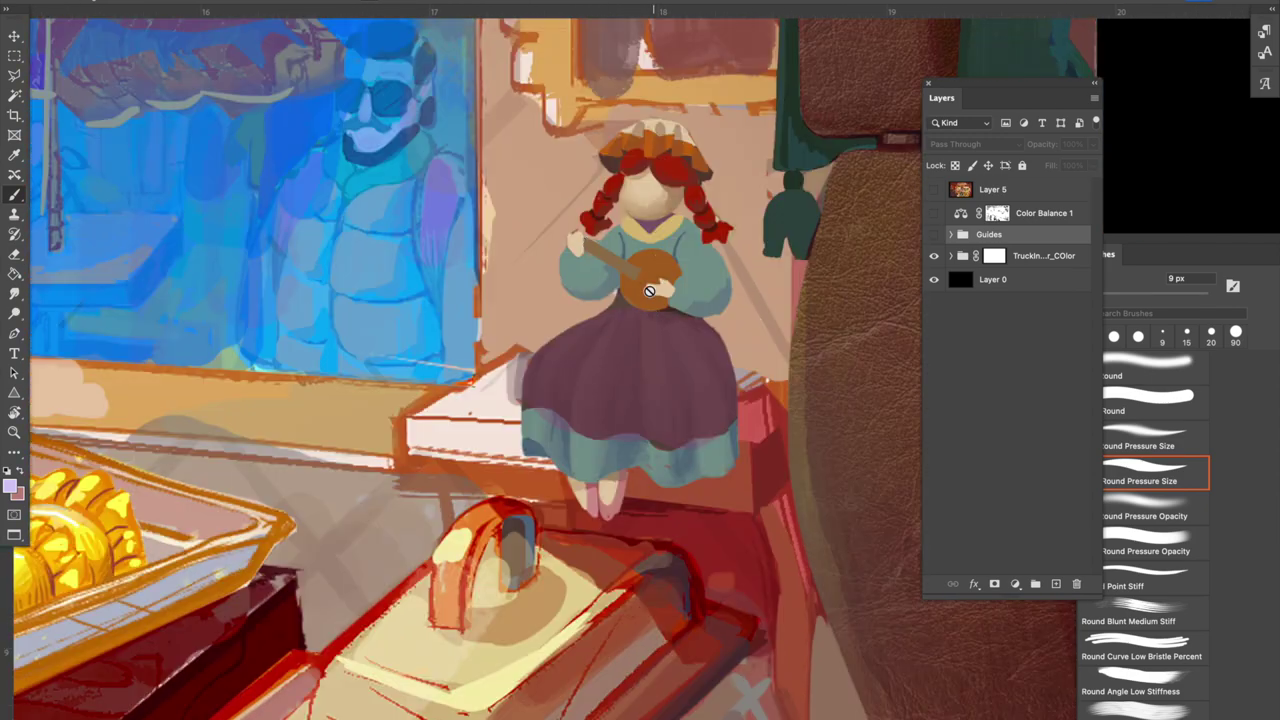
Examine the doll sitting on the ledge beside the window and the covered dish below it up close.
{"action": "scroll", "coordinate": [632, 270], "scroll_direction": "left", "scroll_amount": 2}
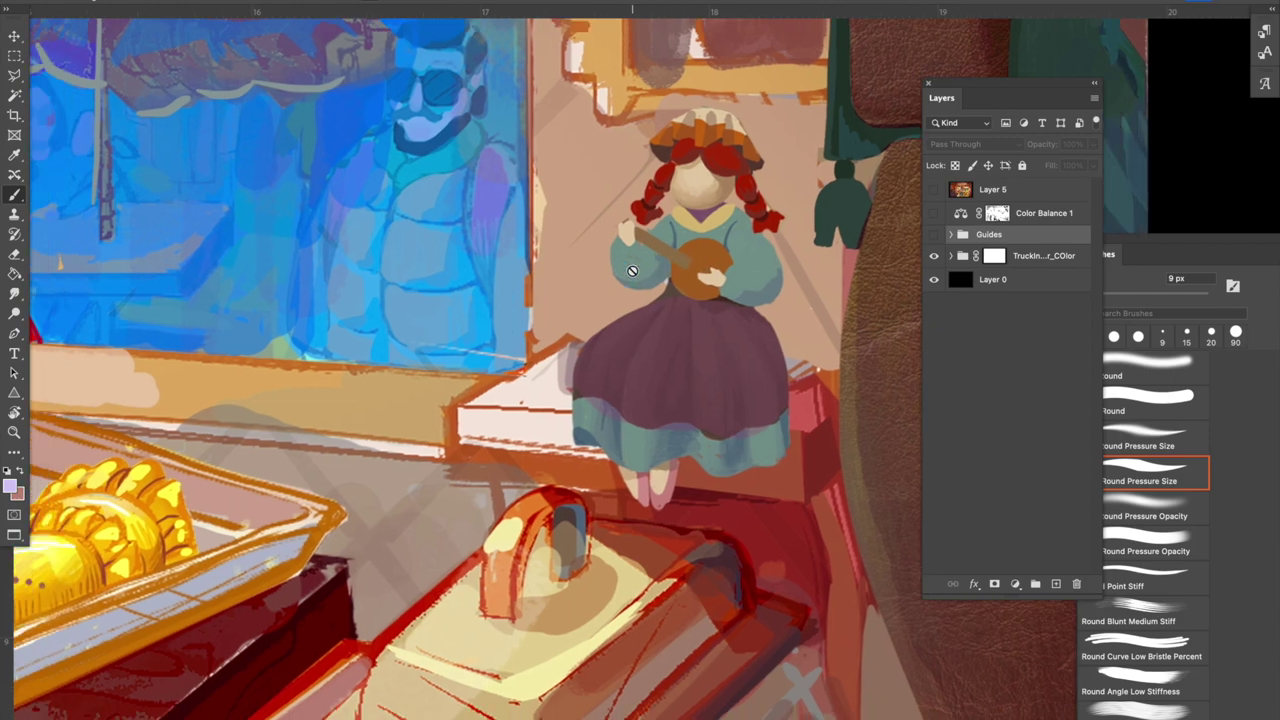
{"action": "key", "text": "super+minus"}
{"action": "key", "text": "super+minus"}
{"action": "key", "text": "super+equal"}
{"action": "key", "text": "super+equal"}
{"action": "scroll", "coordinate": [668, 258], "scroll_direction": "left", "scroll_amount": 1}
{"action": "scroll", "coordinate": [651, 248], "scroll_direction": "down", "scroll_amount": 2}
{"action": "scroll", "coordinate": [651, 248], "scroll_direction": "left", "scroll_amount": 2}
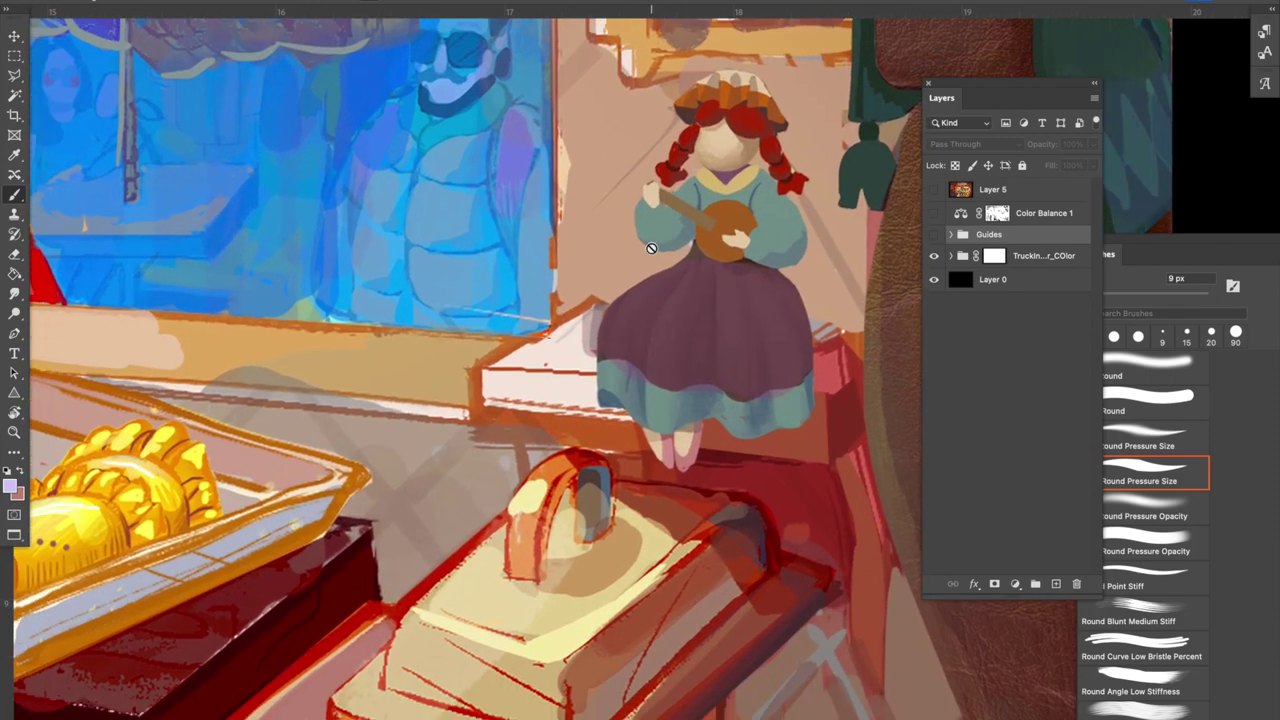
{"action": "scroll", "coordinate": [617, 228], "scroll_direction": "up", "scroll_amount": 1}
{"action": "scroll", "coordinate": [617, 228], "scroll_direction": "right", "scroll_amount": 2}
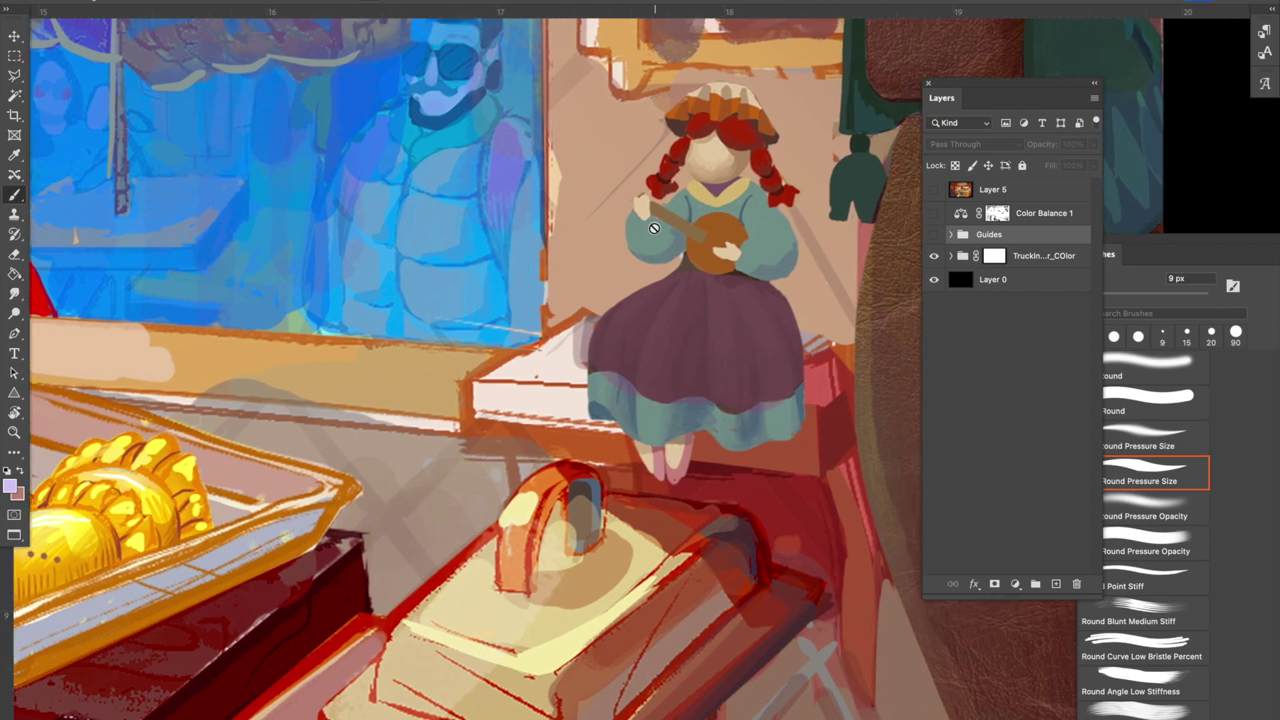
Examine the walking girl, the window scene and the kitchen area behind her at a wider view.
{"action": "key", "text": "super+minus"}
{"action": "key", "text": "super+minus"}
{"action": "key", "text": "super+minus"}
{"action": "scroll", "coordinate": [640, 225], "scroll_direction": "left", "scroll_amount": 5}
{"action": "scroll", "coordinate": [420, 233], "scroll_direction": "left", "scroll_amount": 5}
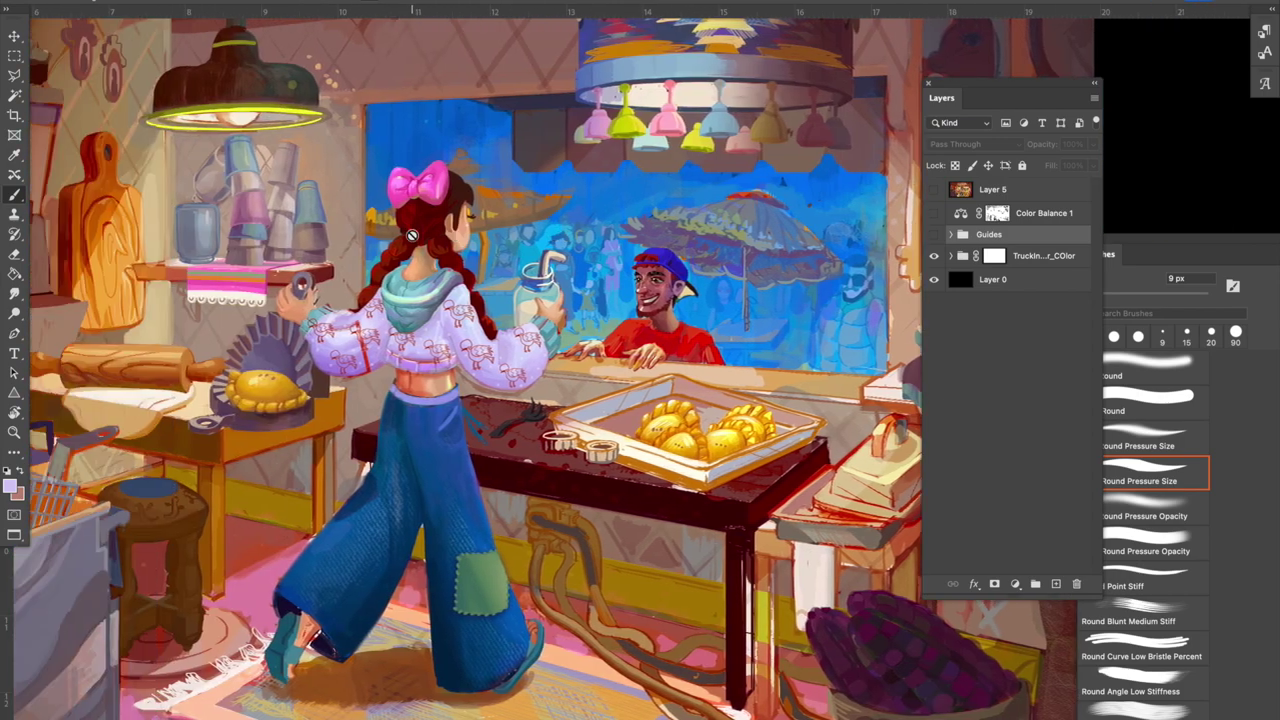
{"action": "scroll", "coordinate": [411, 235], "scroll_direction": "left", "scroll_amount": 3}
{"action": "scroll", "coordinate": [379, 286], "scroll_direction": "down", "scroll_amount": 1}
{"action": "scroll", "coordinate": [379, 286], "scroll_direction": "left", "scroll_amount": 3}
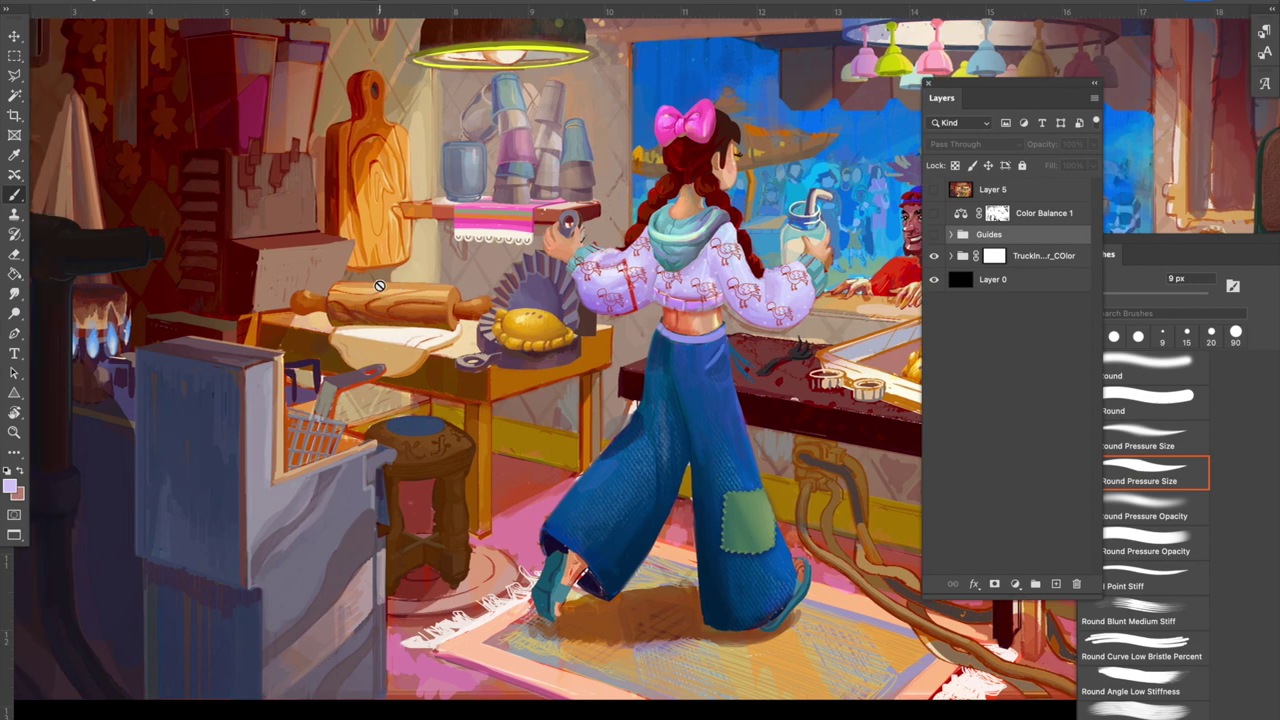
{"action": "scroll", "coordinate": [379, 286], "scroll_direction": "left", "scroll_amount": 4}
{"action": "left_click", "coordinate": [416, 291]}
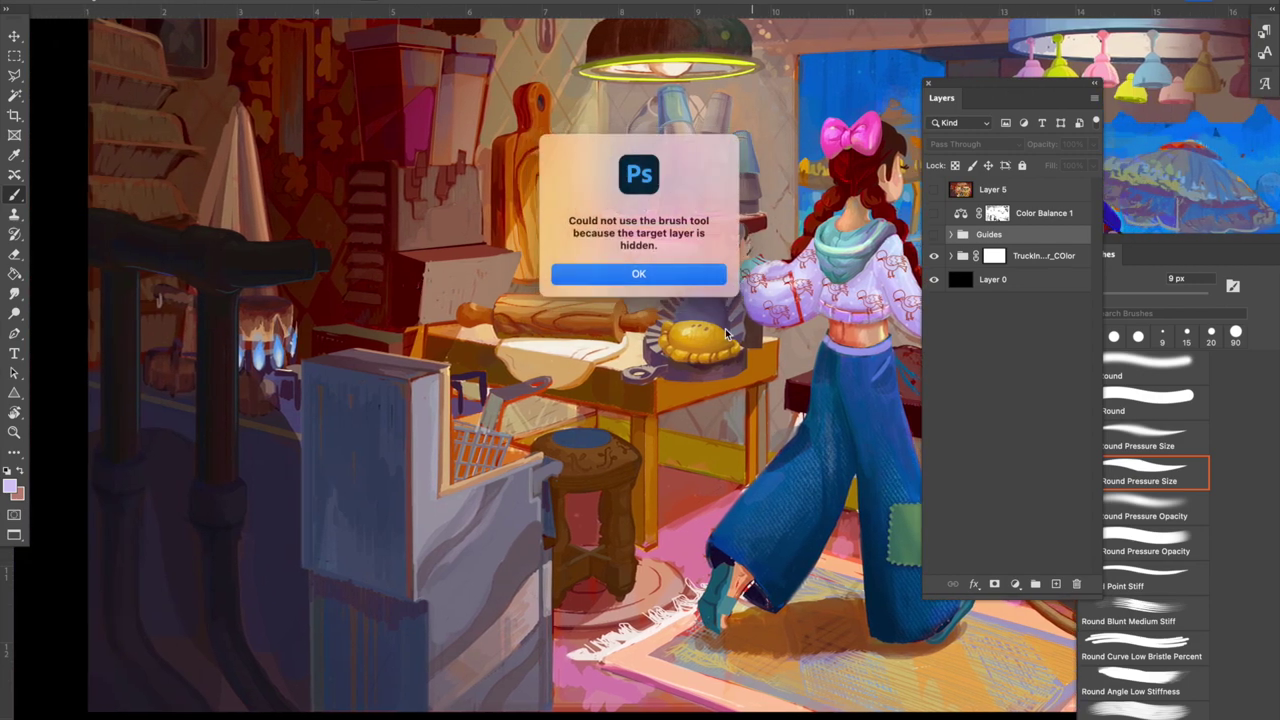
{"action": "left_click", "coordinate": [686, 272]}
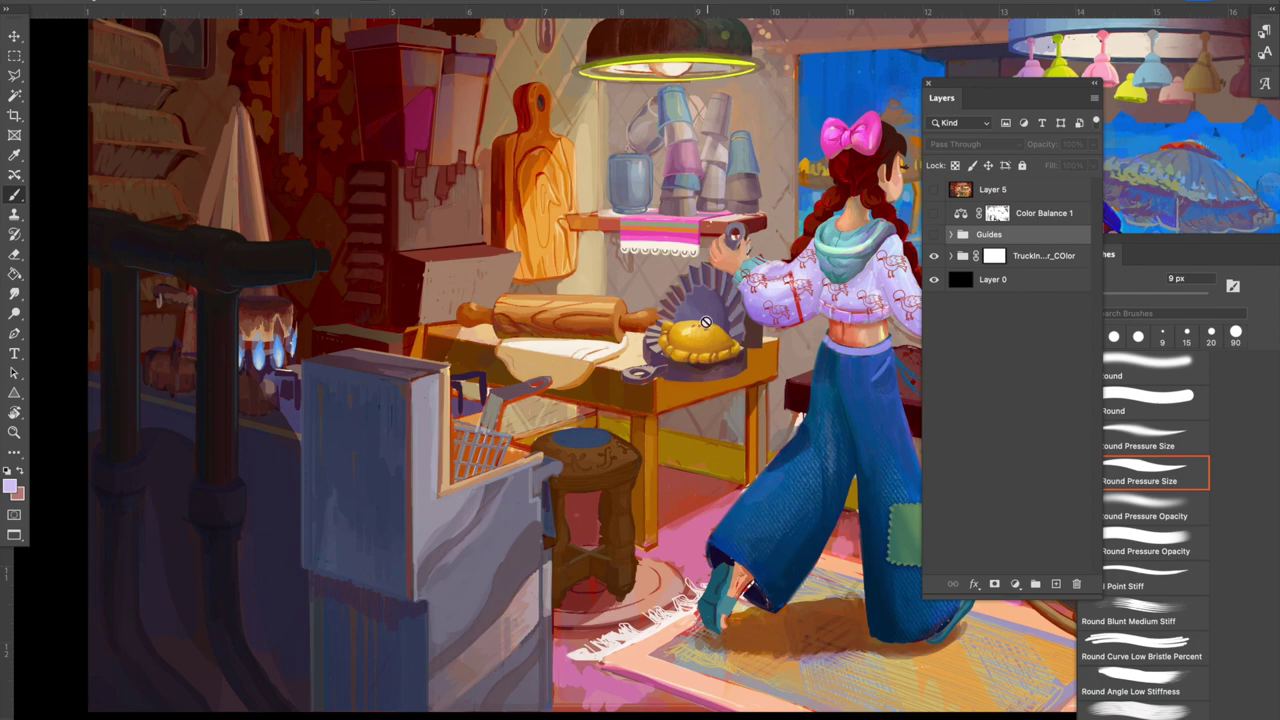
Inspect the rolling pin and dough table, the fryer with its basket, the stool and the dark stove pipes.
{"action": "scroll", "coordinate": [611, 326], "scroll_direction": "left", "scroll_amount": 1}
{"action": "scroll", "coordinate": [611, 326], "scroll_direction": "left", "scroll_amount": 2}
{"action": "scroll", "coordinate": [611, 326], "scroll_direction": "up", "scroll_amount": 2}
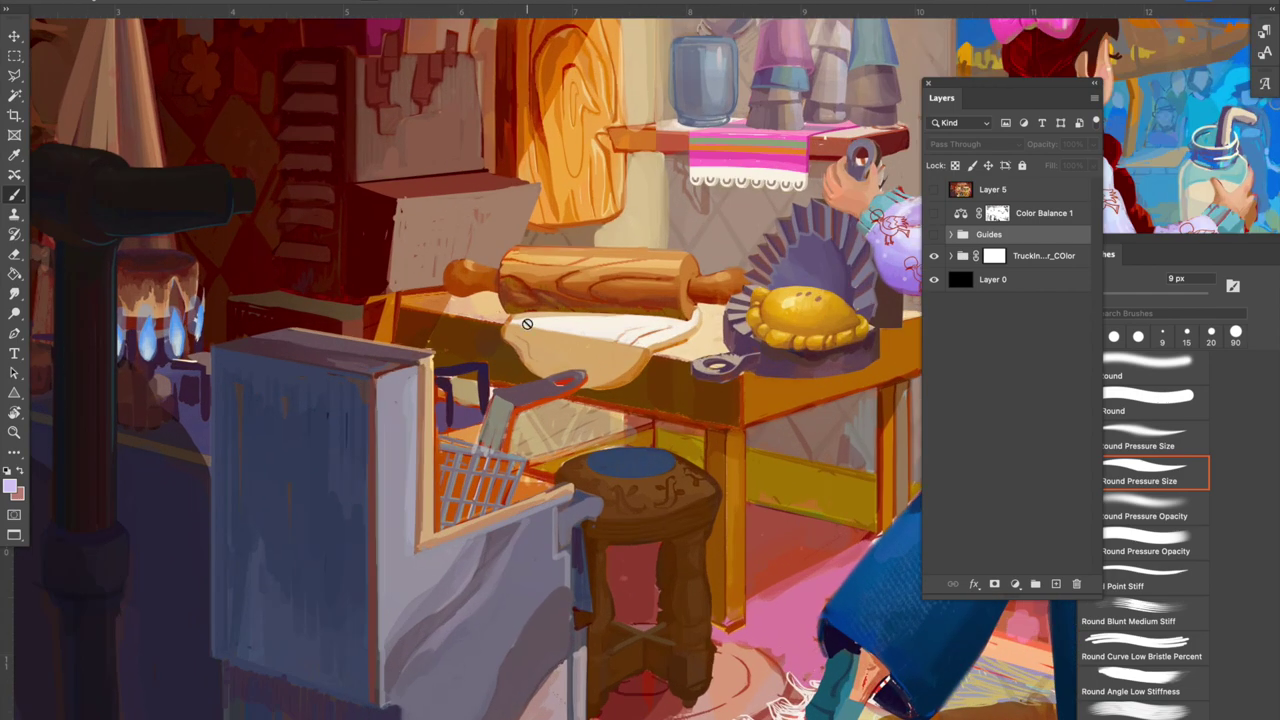
{"action": "scroll", "coordinate": [600, 350], "scroll_direction": "up", "scroll_amount": 2}
{"action": "scroll", "coordinate": [600, 350], "scroll_direction": "left", "scroll_amount": 1}
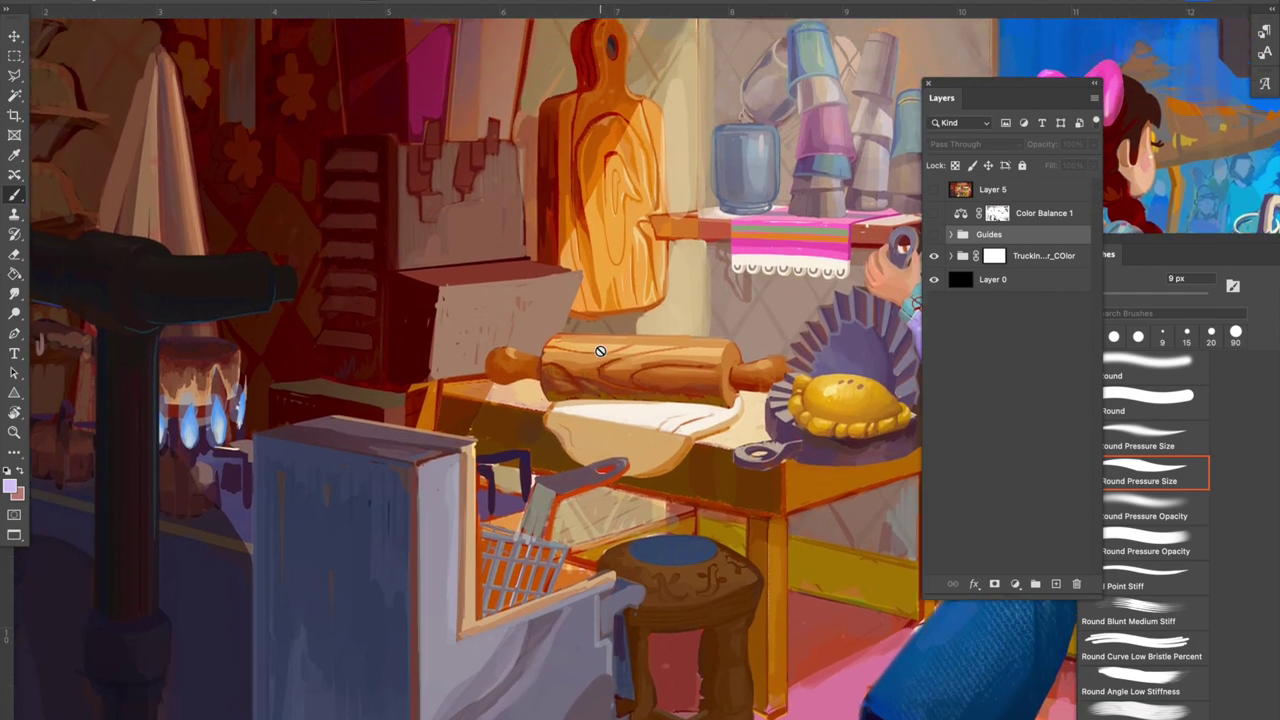
{"action": "scroll", "coordinate": [594, 281], "scroll_direction": "left", "scroll_amount": 6}
{"action": "scroll", "coordinate": [594, 281], "scroll_direction": "up", "scroll_amount": 1}
{"action": "scroll", "coordinate": [594, 281], "scroll_direction": "down", "scroll_amount": 4}
{"action": "scroll", "coordinate": [594, 281], "scroll_direction": "right", "scroll_amount": 1}
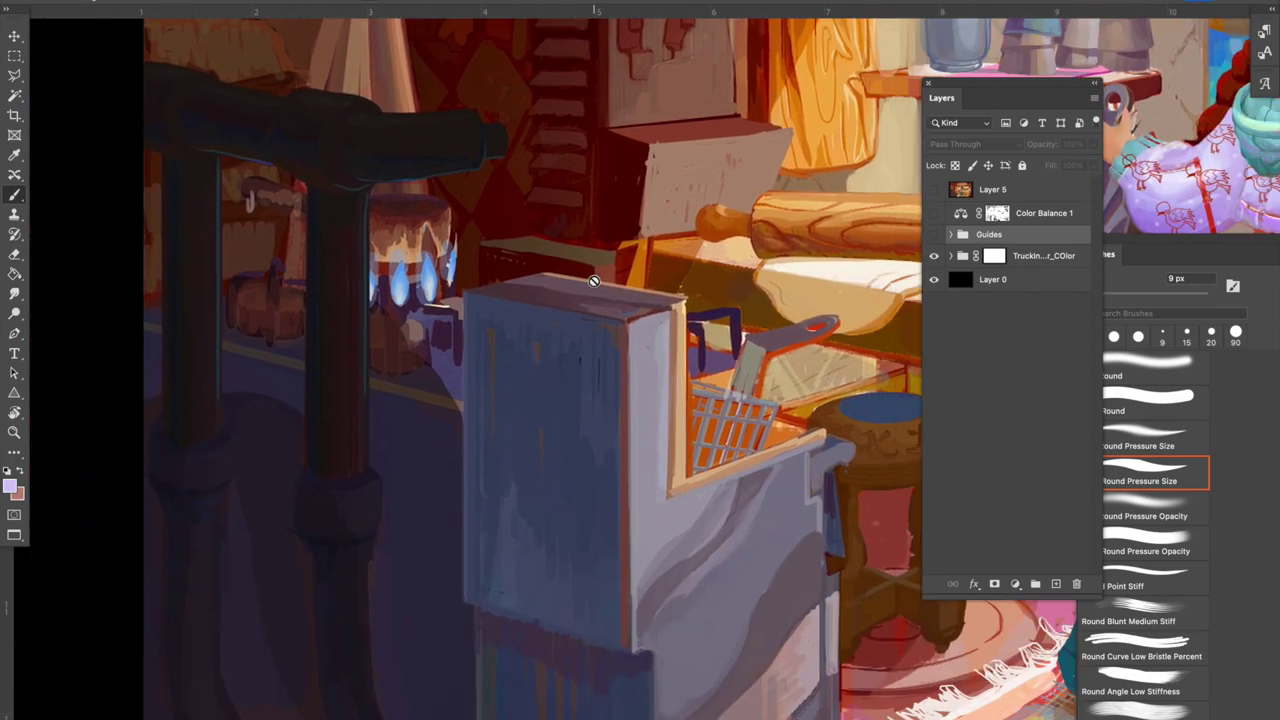
{"action": "scroll", "coordinate": [653, 486], "scroll_direction": "down", "scroll_amount": 3}
{"action": "scroll", "coordinate": [653, 486], "scroll_direction": "right", "scroll_amount": 2}
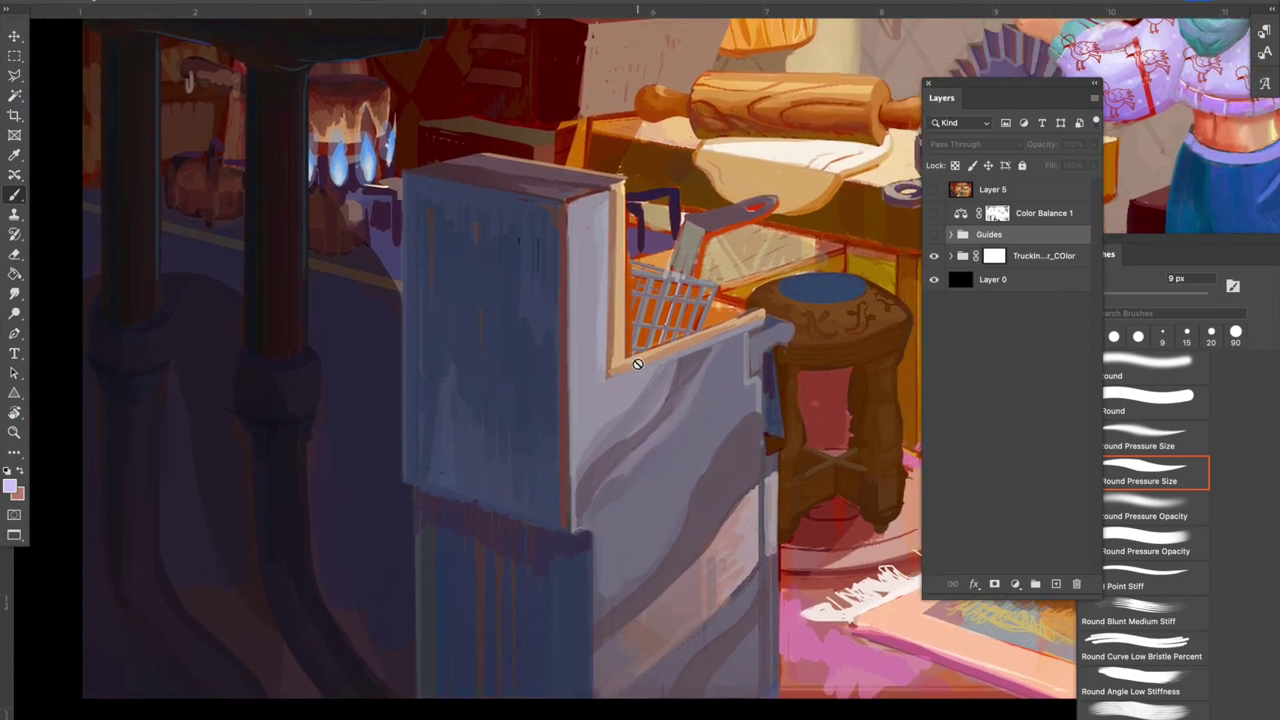
{"action": "key", "text": "super+minus"}
{"action": "key", "text": "super+minus"}
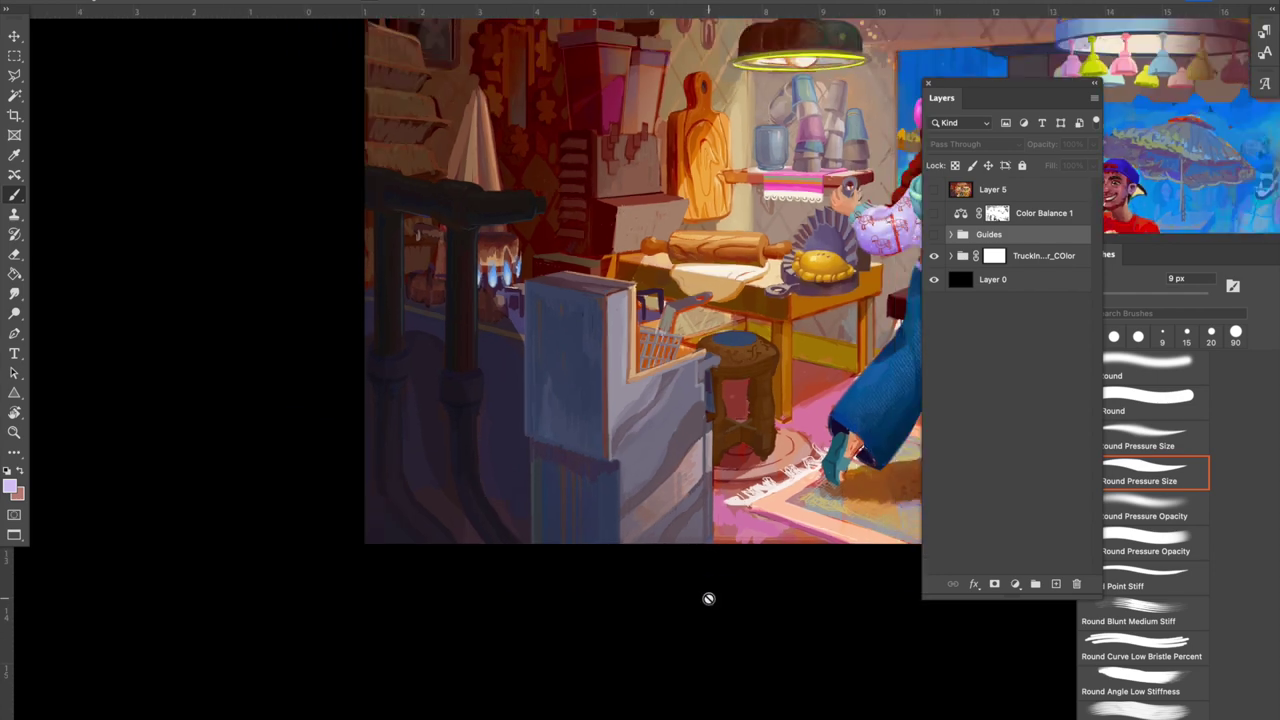
Switch from the Brush to the Move tool.
{"action": "left_click", "coordinate": [678, 480]}
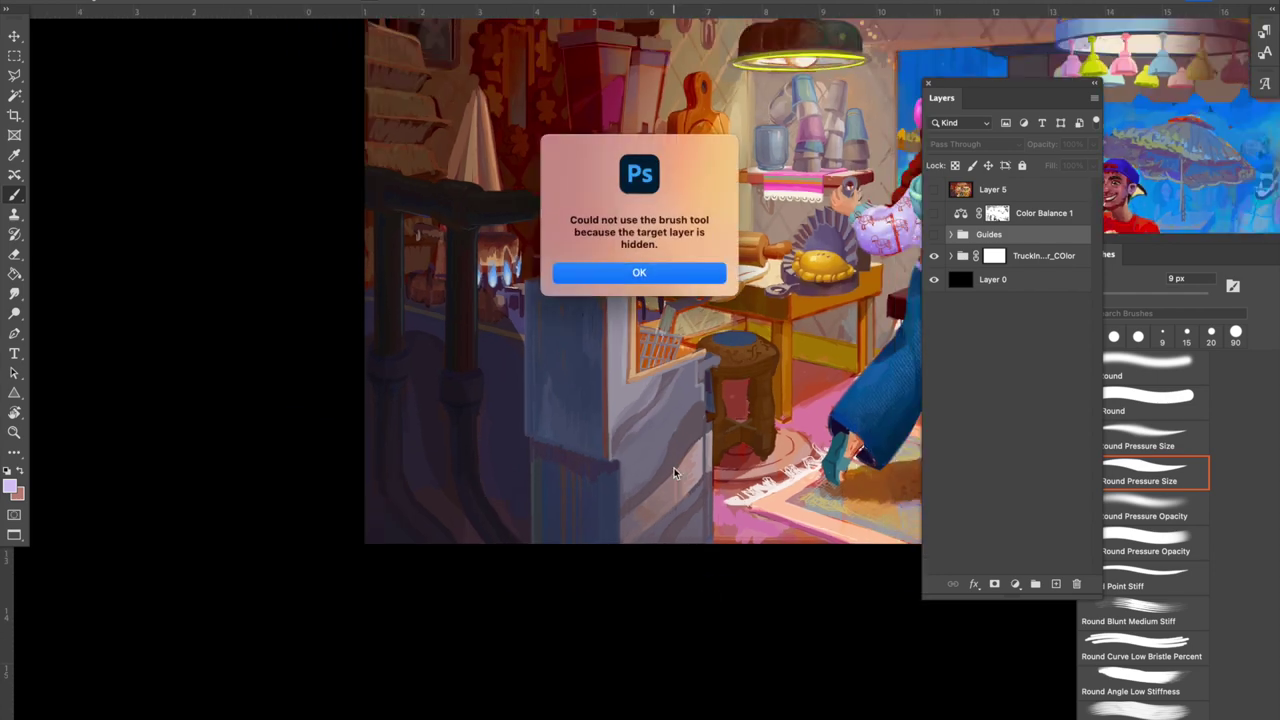
{"action": "left_click", "coordinate": [676, 277]}
{"action": "left_click", "coordinate": [14, 37]}
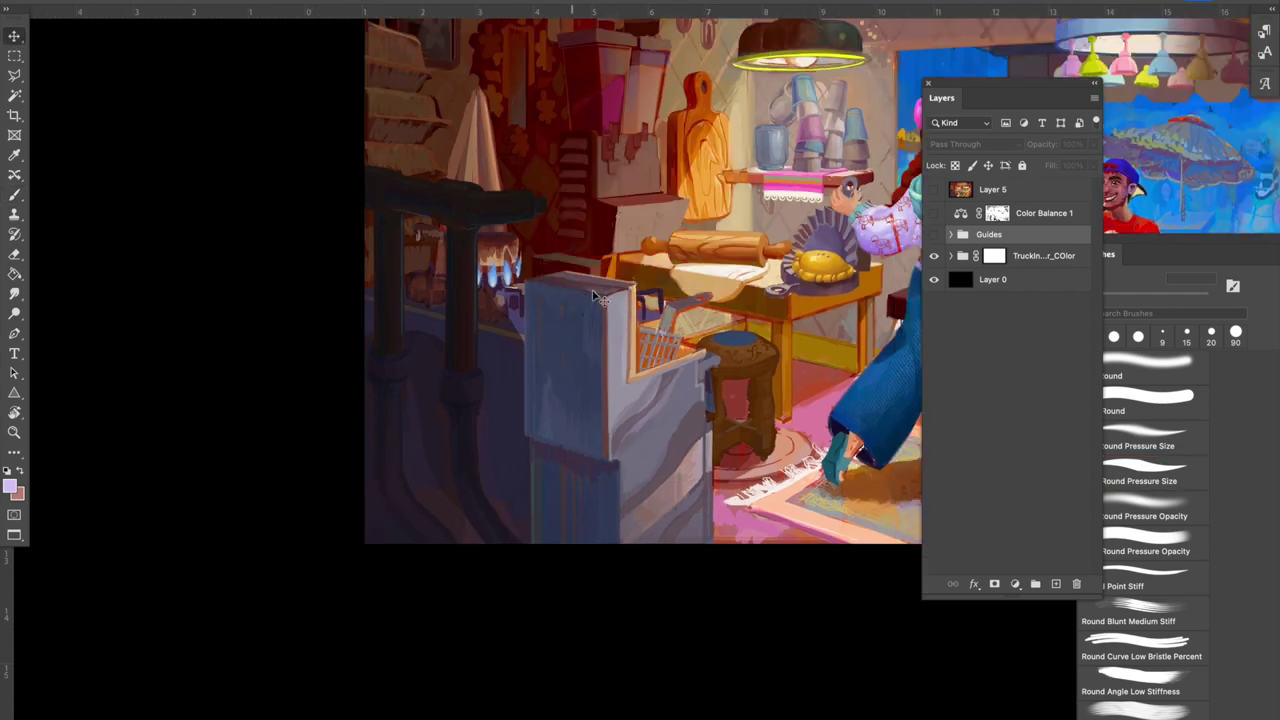
Examine the shadowed kitchen wall, including the stove flames, food boxes, framed portraits, bottles and drink dispensers.
{"action": "scroll", "coordinate": [593, 294], "scroll_direction": "up", "scroll_amount": 1}
{"action": "scroll", "coordinate": [593, 298], "scroll_direction": "right", "scroll_amount": 1}
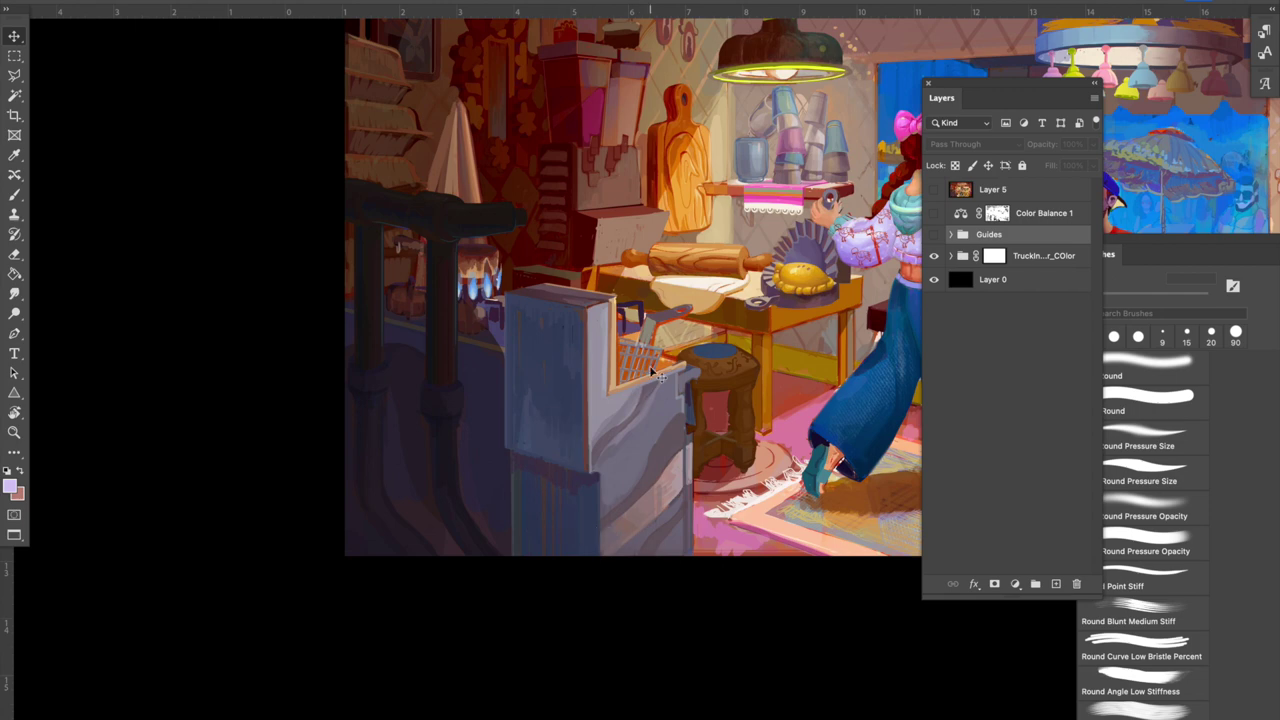
{"action": "scroll", "coordinate": [590, 378], "scroll_direction": "up", "scroll_amount": 3}
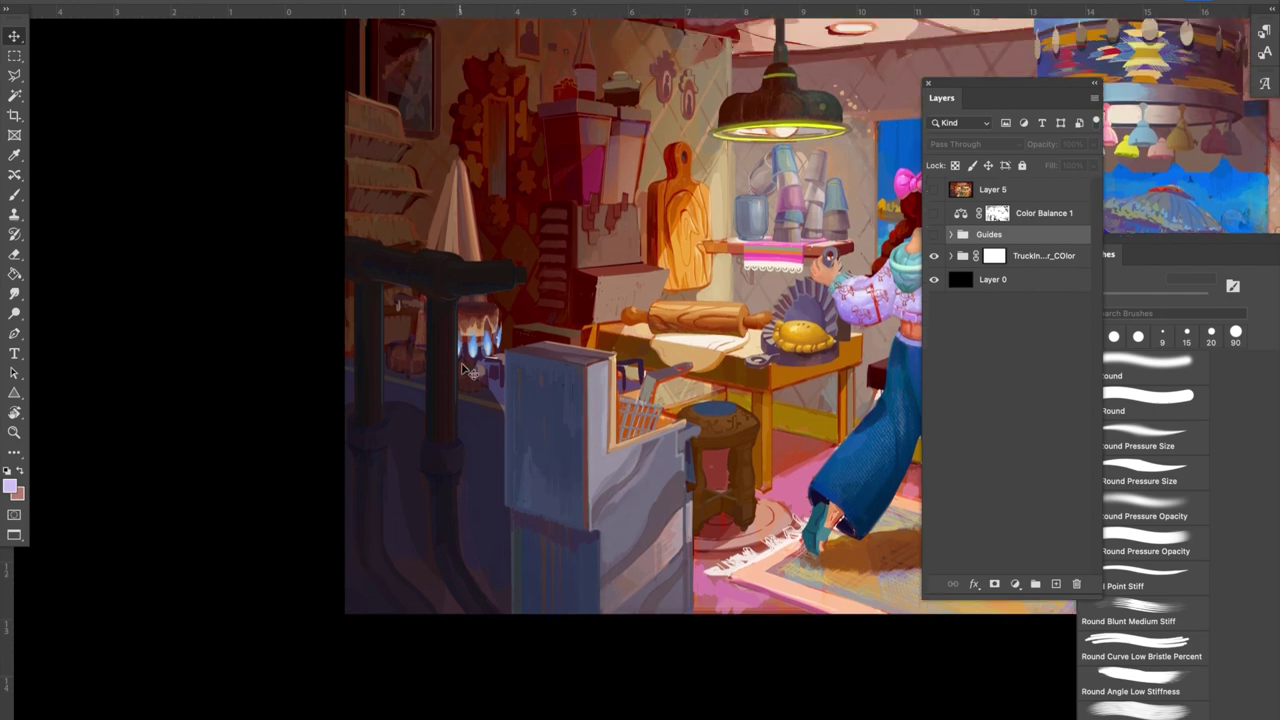
{"action": "scroll", "coordinate": [467, 372], "scroll_direction": "up", "scroll_amount": 3}
{"action": "scroll", "coordinate": [467, 372], "scroll_direction": "right", "scroll_amount": 1}
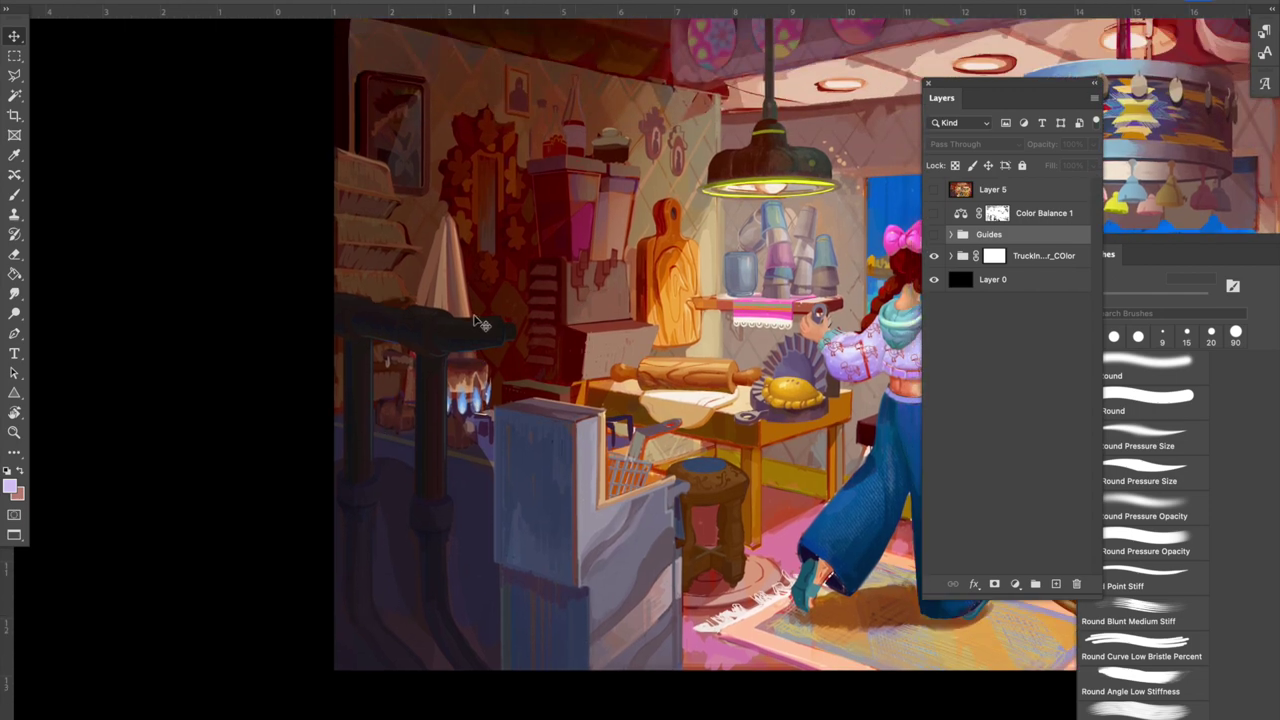
{"action": "scroll", "coordinate": [480, 325], "scroll_direction": "up", "scroll_amount": 6}
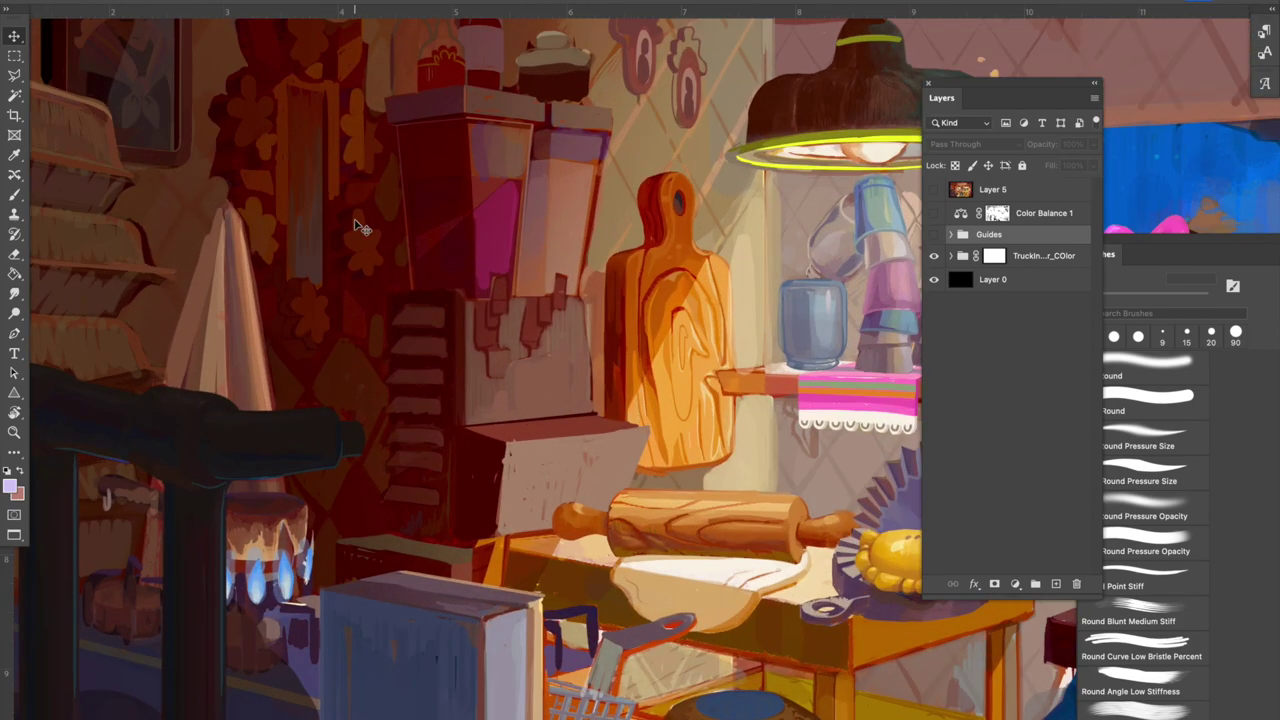
{"action": "scroll", "coordinate": [355, 225], "scroll_direction": "up", "scroll_amount": 10}
{"action": "scroll", "coordinate": [355, 225], "scroll_direction": "left", "scroll_amount": 12}
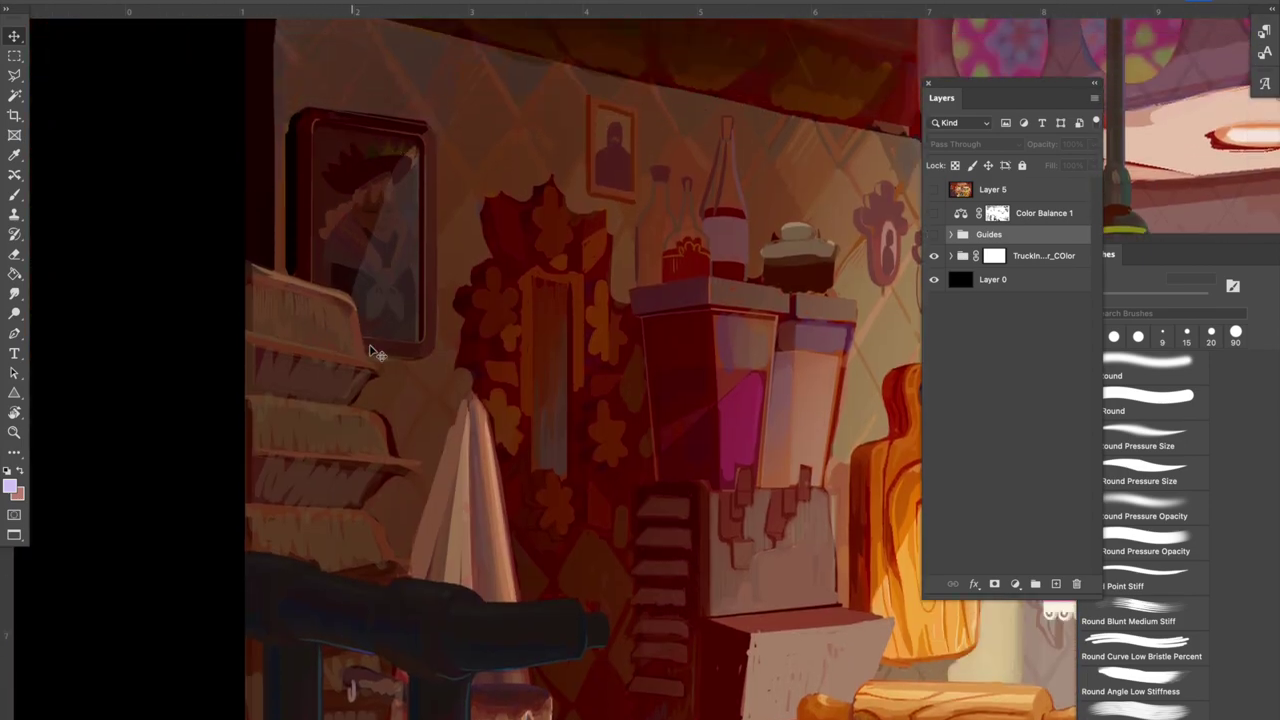
{"action": "scroll", "coordinate": [383, 168], "scroll_direction": "up", "scroll_amount": 4}
{"action": "scroll", "coordinate": [383, 168], "scroll_direction": "left", "scroll_amount": 6}
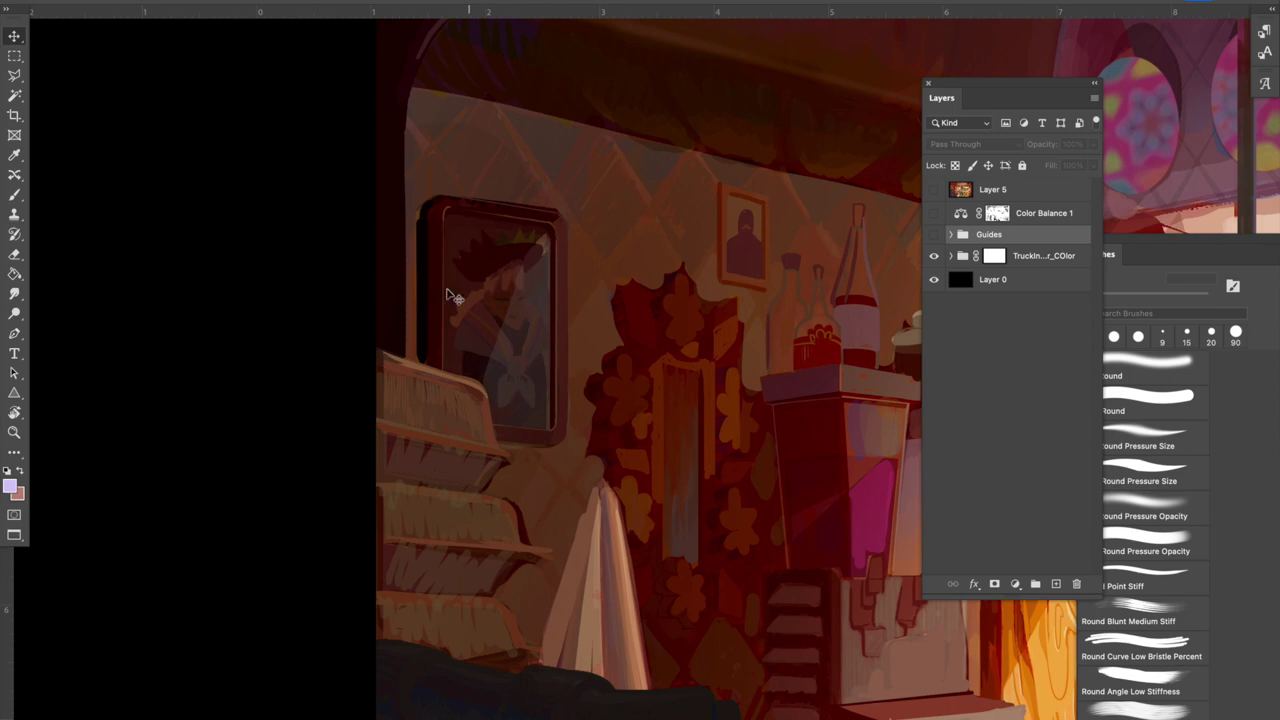
{"action": "scroll", "coordinate": [708, 336], "scroll_direction": "right", "scroll_amount": 2}
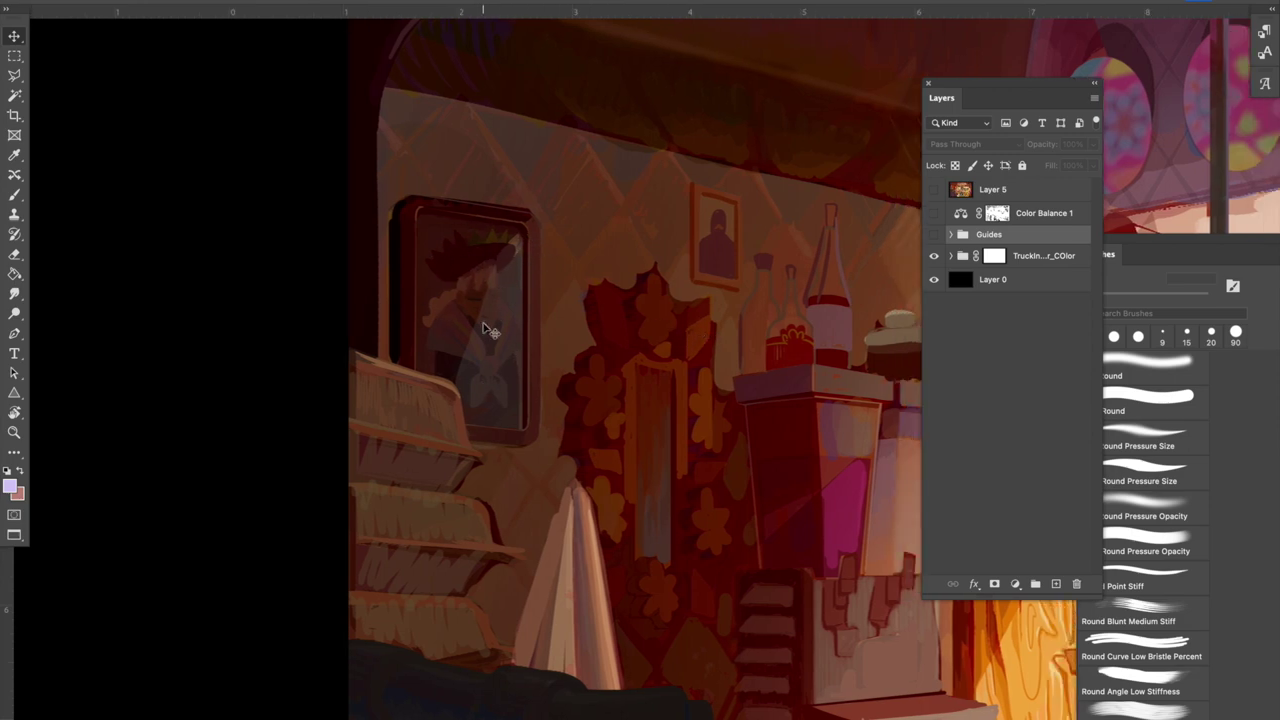
{"action": "scroll", "coordinate": [540, 257], "scroll_direction": "right", "scroll_amount": 15}
{"action": "scroll", "coordinate": [540, 257], "scroll_direction": "down", "scroll_amount": 5}
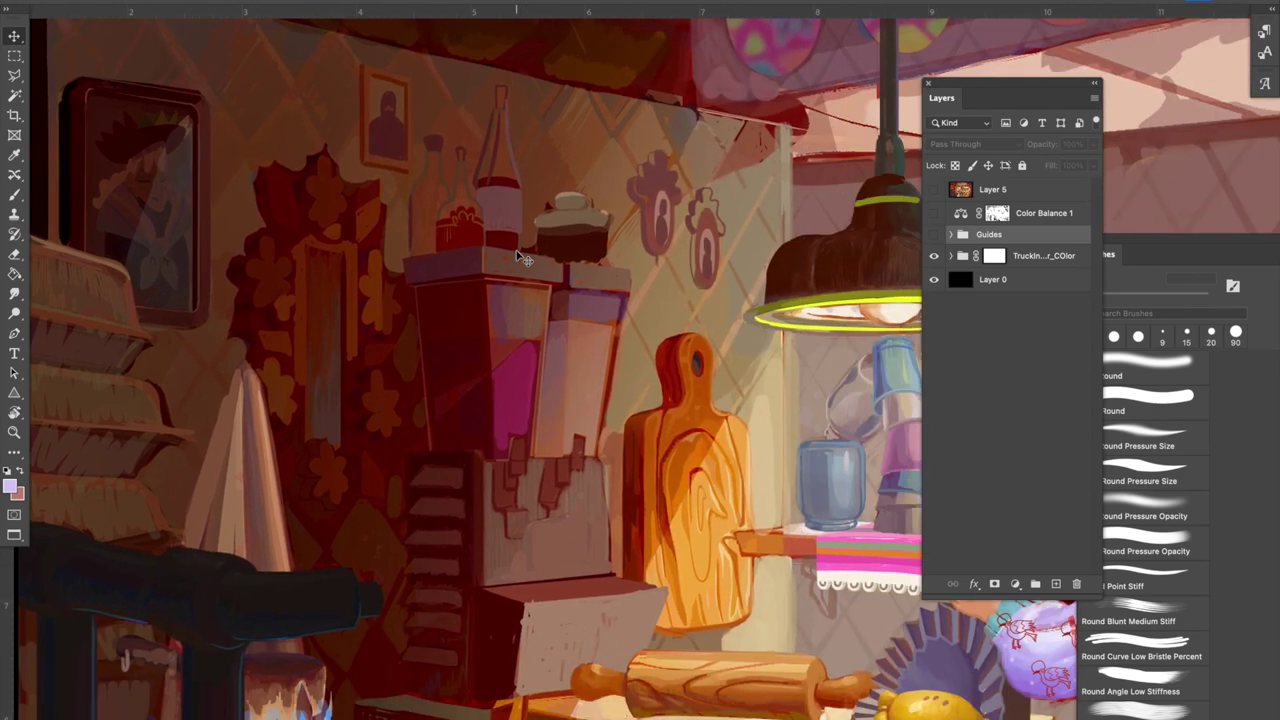
{"action": "scroll", "coordinate": [632, 252], "scroll_direction": "right", "scroll_amount": 2}
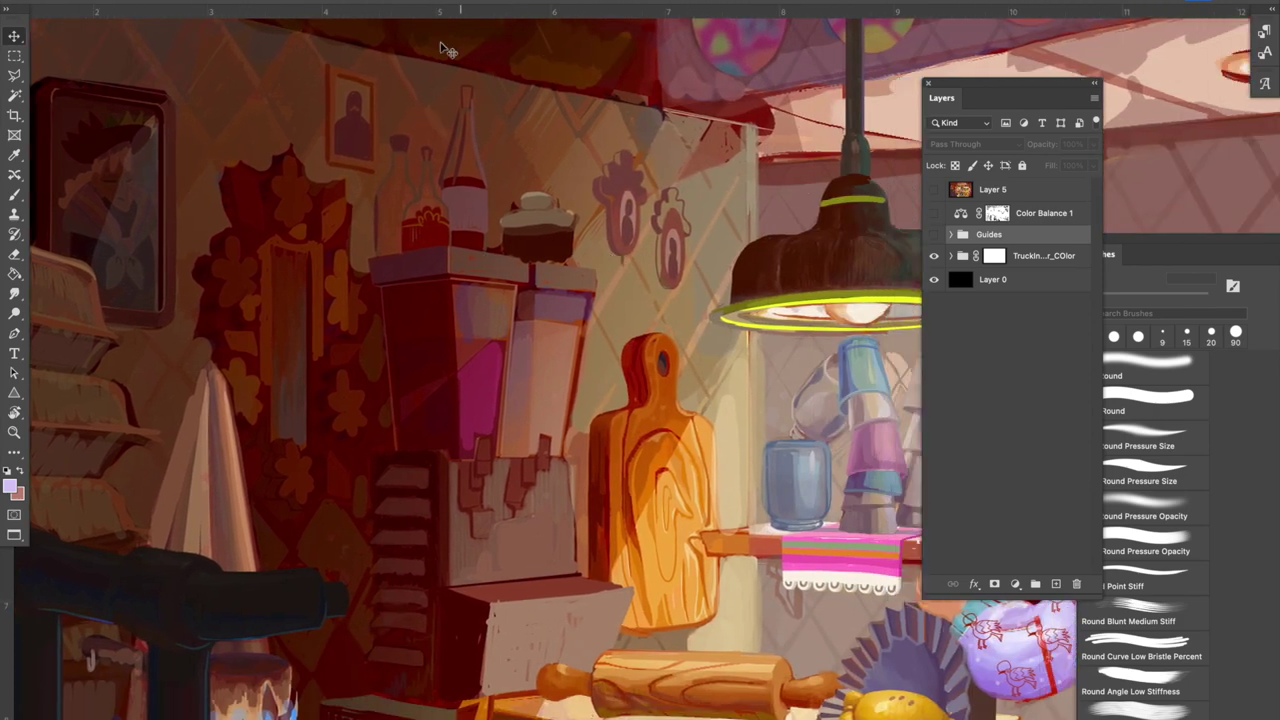
Inspect the painting from the hanging lamp and stacked cups across the girl to the table with the empanada tray.
{"action": "scroll", "coordinate": [660, 320], "scroll_direction": "right", "scroll_amount": 13}
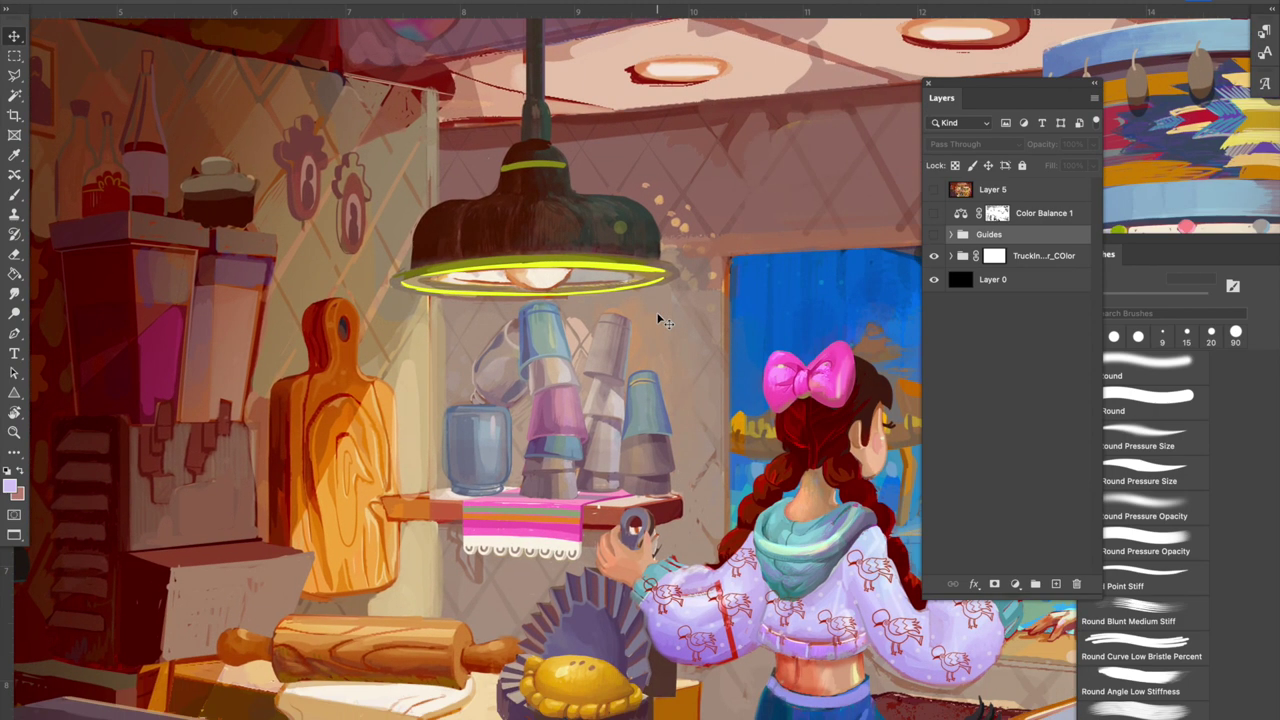
{"action": "scroll", "coordinate": [660, 320], "scroll_direction": "down", "scroll_amount": 11}
{"action": "scroll", "coordinate": [660, 320], "scroll_direction": "right", "scroll_amount": 8}
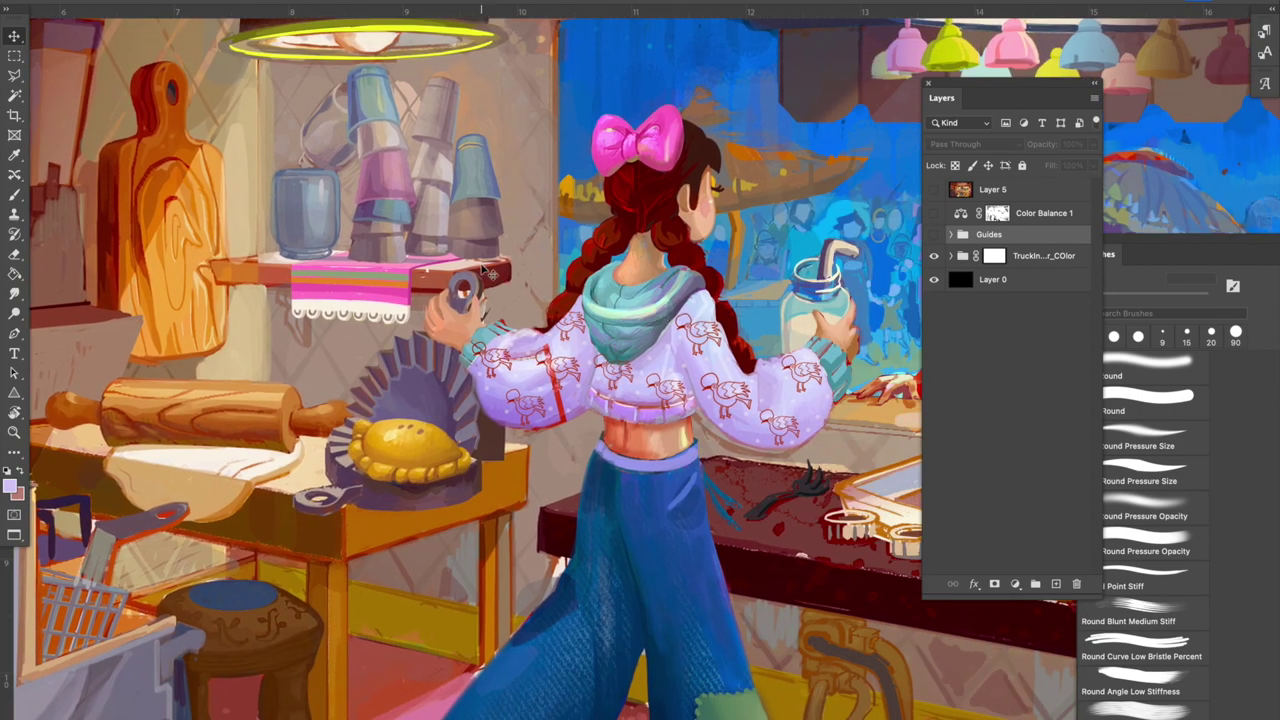
{"action": "scroll", "coordinate": [487, 271], "scroll_direction": "down", "scroll_amount": 13}
{"action": "scroll", "coordinate": [487, 271], "scroll_direction": "right", "scroll_amount": 20}
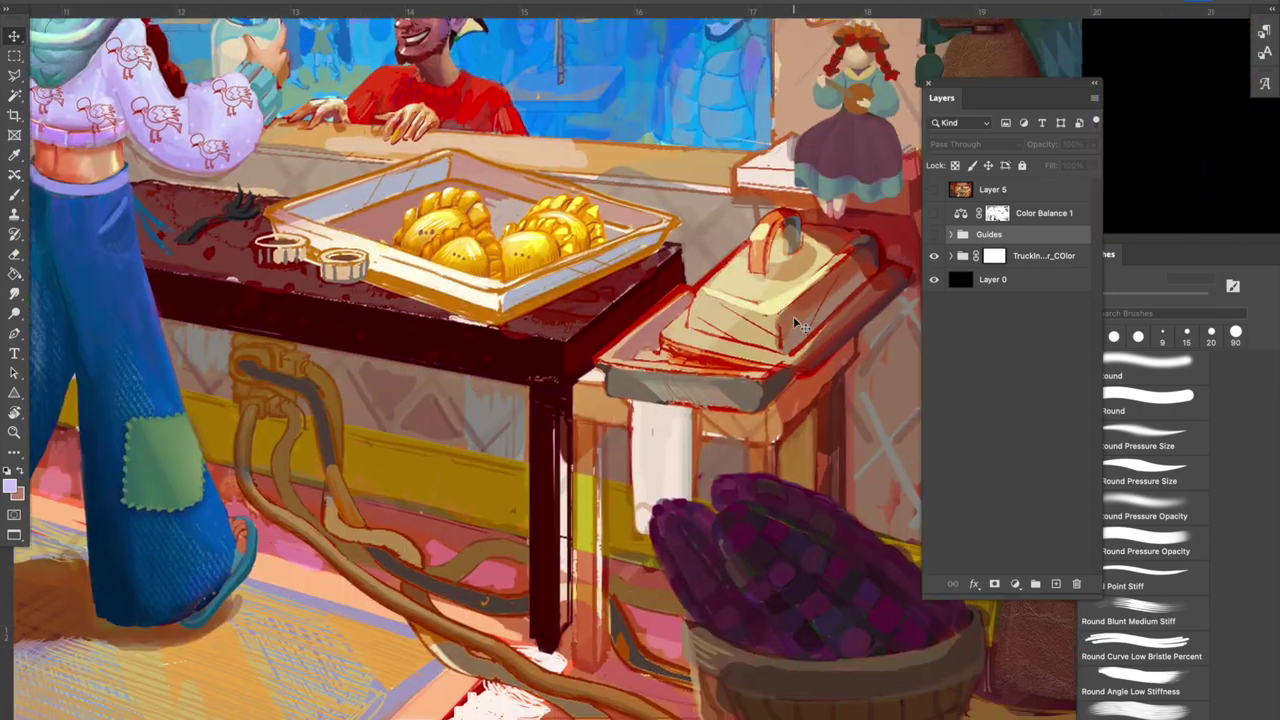
Examine the basket of purple corn, the covered dish and doll, and the patterned lampshade above the window.
{"action": "scroll", "coordinate": [793, 316], "scroll_direction": "right", "scroll_amount": 11}
{"action": "scroll", "coordinate": [793, 316], "scroll_direction": "down", "scroll_amount": 3}
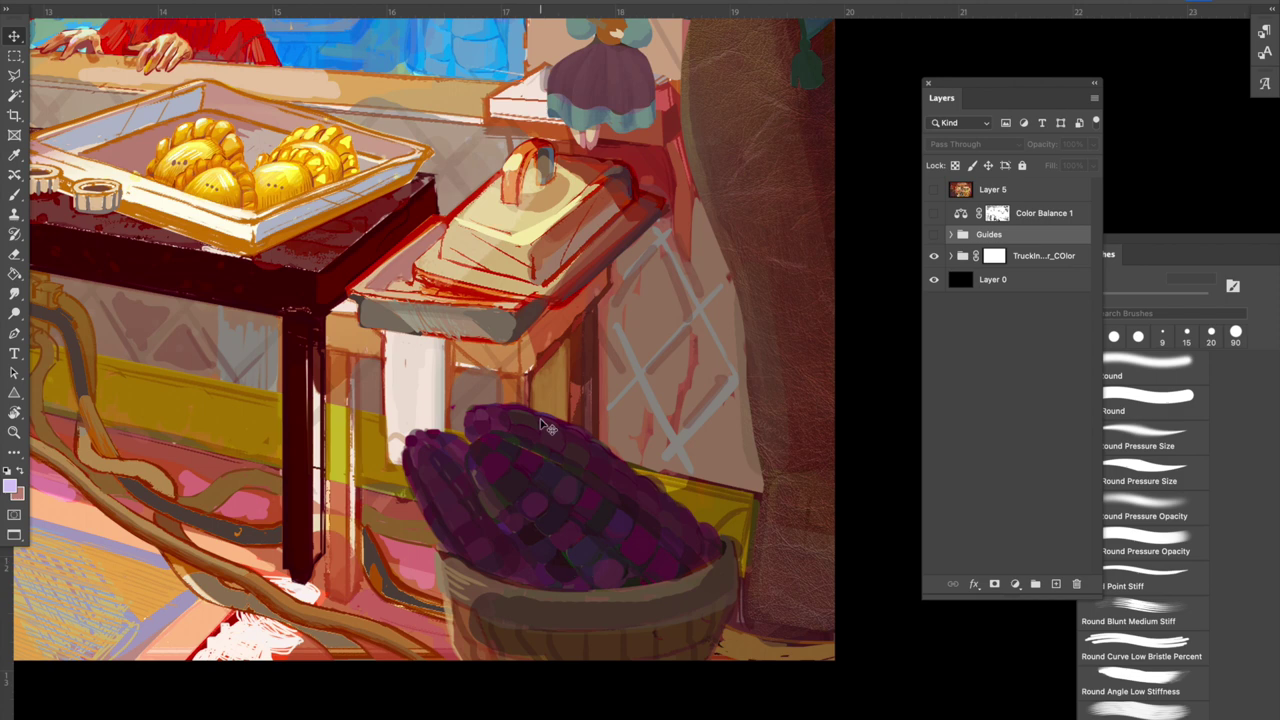
{"action": "scroll", "coordinate": [540, 428], "scroll_direction": "up", "scroll_amount": 5}
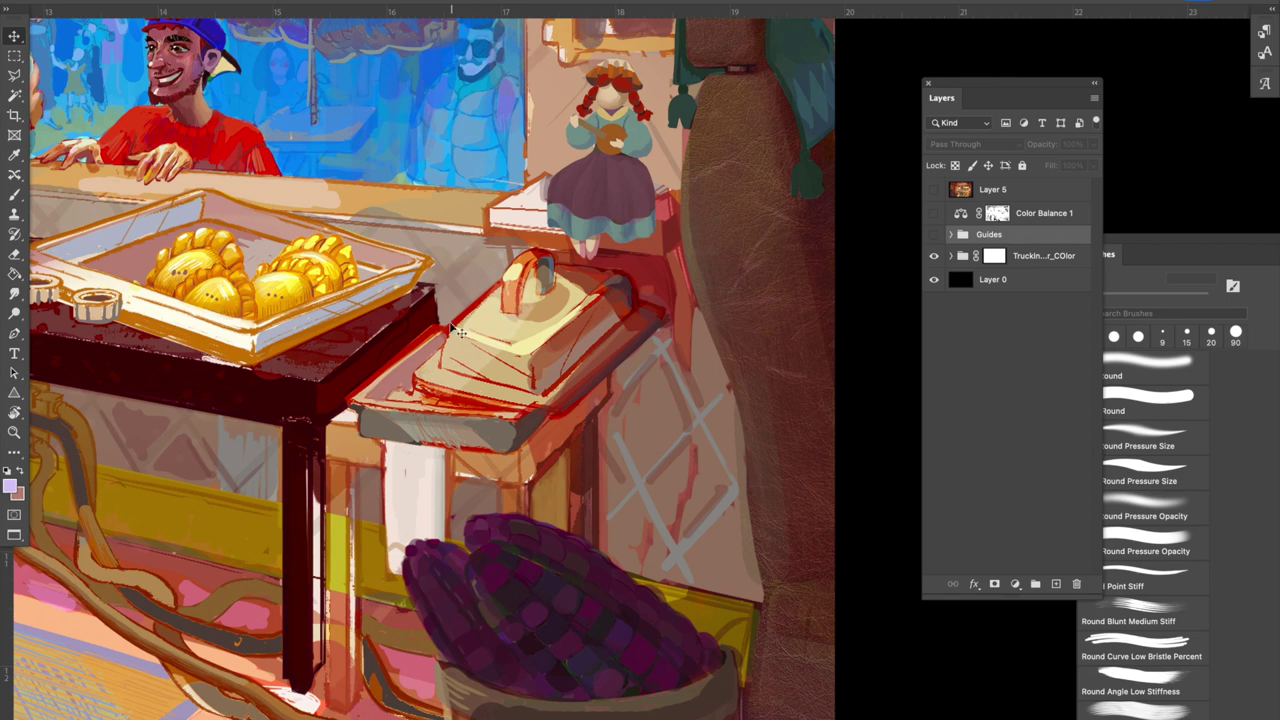
{"action": "scroll", "coordinate": [483, 397], "scroll_direction": "down", "scroll_amount": 6}
{"action": "scroll", "coordinate": [470, 380], "scroll_direction": "left", "scroll_amount": 1}
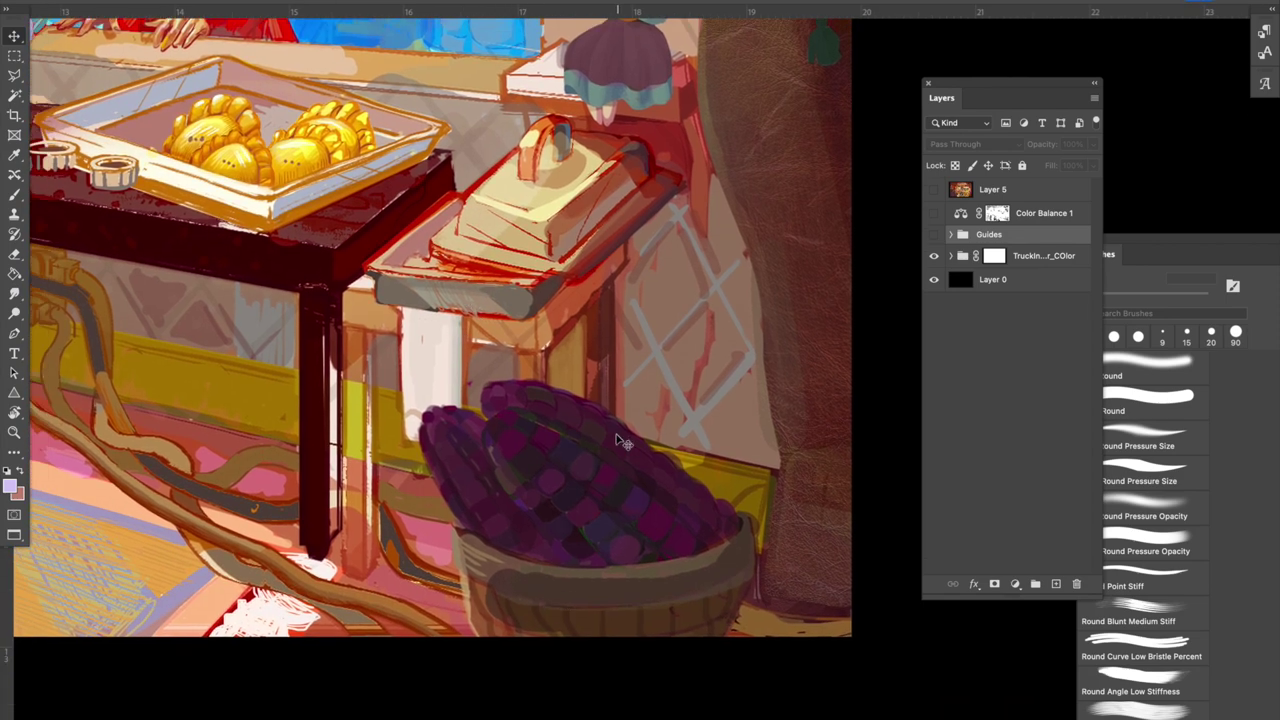
{"action": "scroll", "coordinate": [552, 488], "scroll_direction": "down", "scroll_amount": 2}
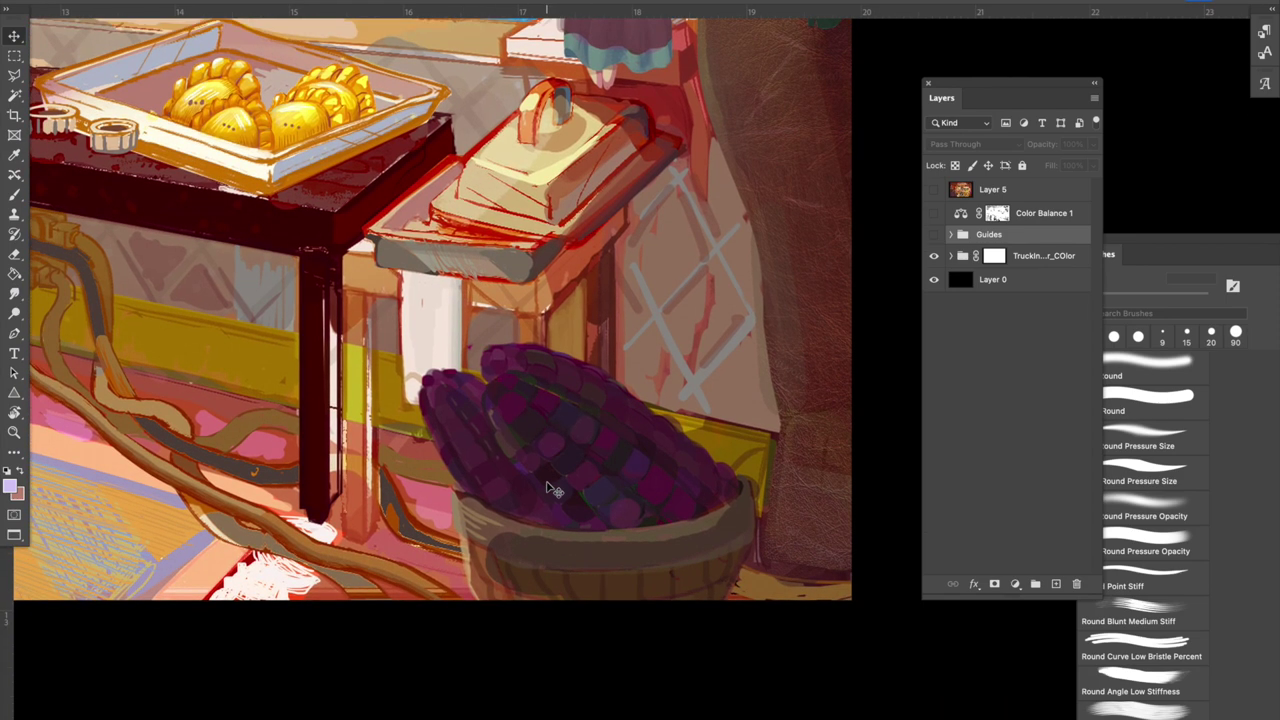
{"action": "scroll", "coordinate": [568, 390], "scroll_direction": "up", "scroll_amount": 4}
{"action": "scroll", "coordinate": [577, 278], "scroll_direction": "up", "scroll_amount": 15}
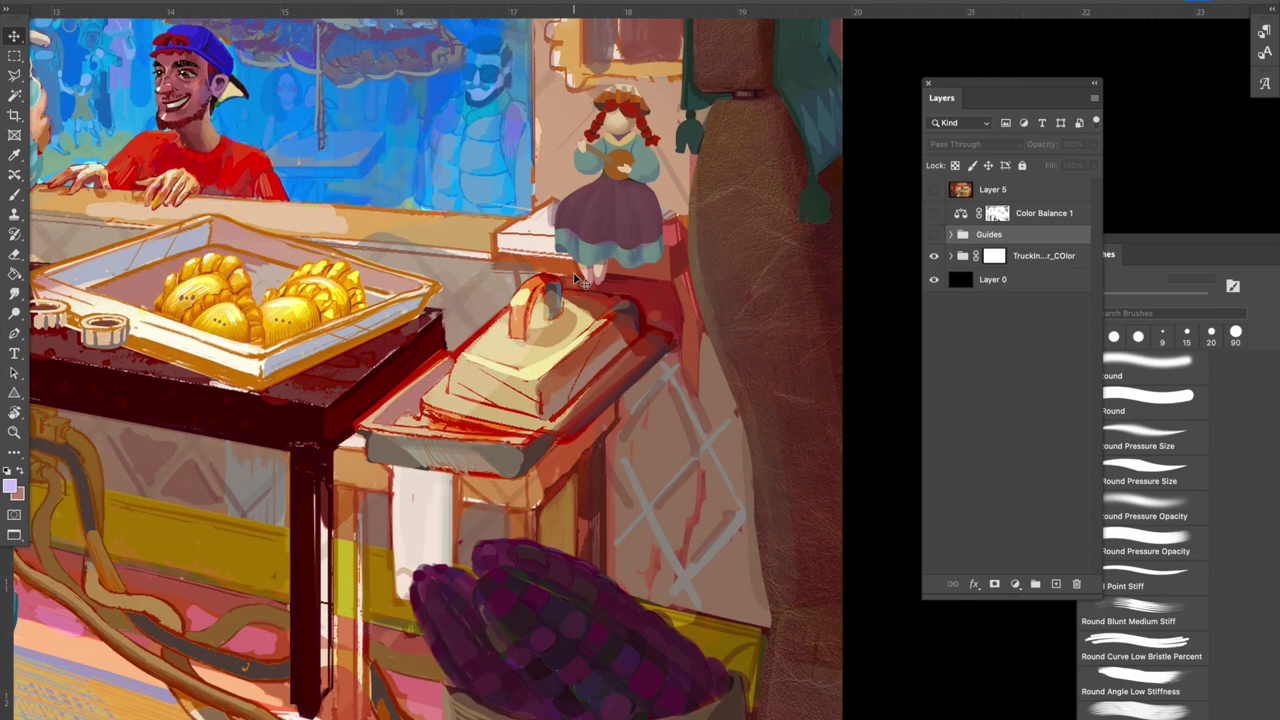
{"action": "scroll", "coordinate": [577, 278], "scroll_direction": "left", "scroll_amount": 8}
{"action": "scroll", "coordinate": [577, 280], "scroll_direction": "up", "scroll_amount": 12}
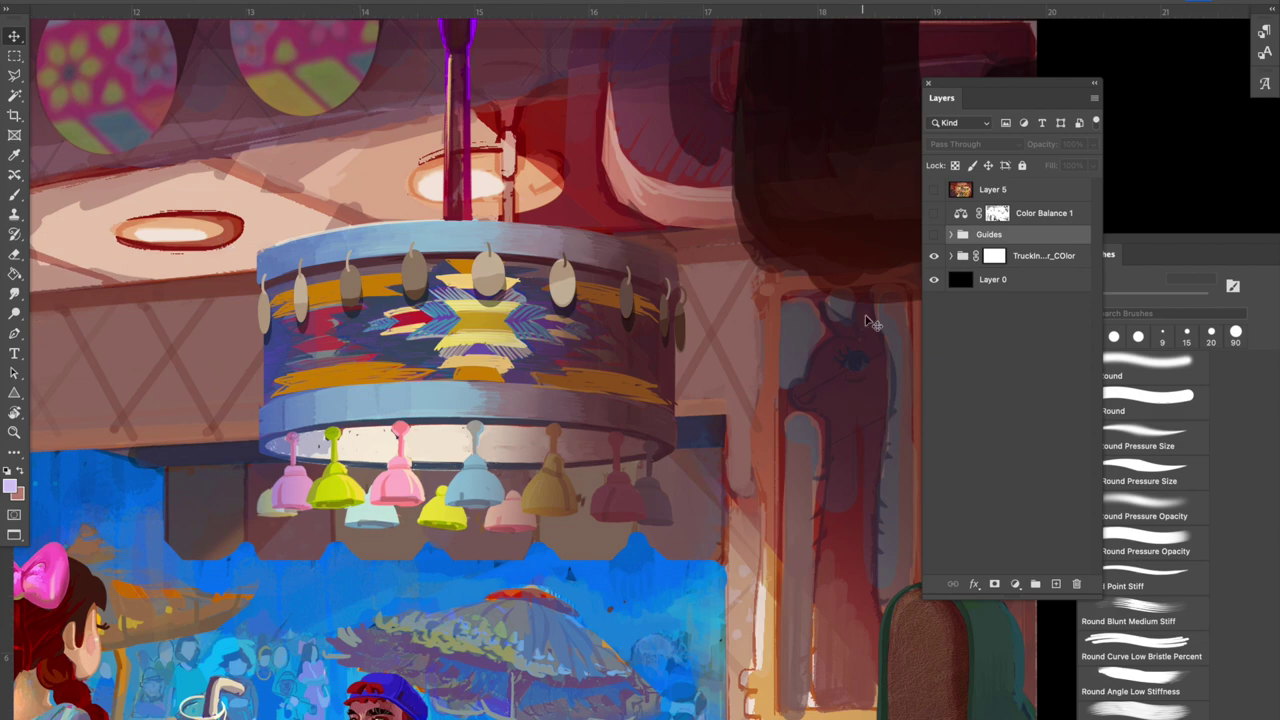
Expand the TruckInterior_COlor group to list its sublayers, with the whole painting in view.
{"action": "left_click", "coordinate": [950, 256]}
{"action": "scroll", "coordinate": [676, 337], "scroll_direction": "down", "scroll_amount": 5}
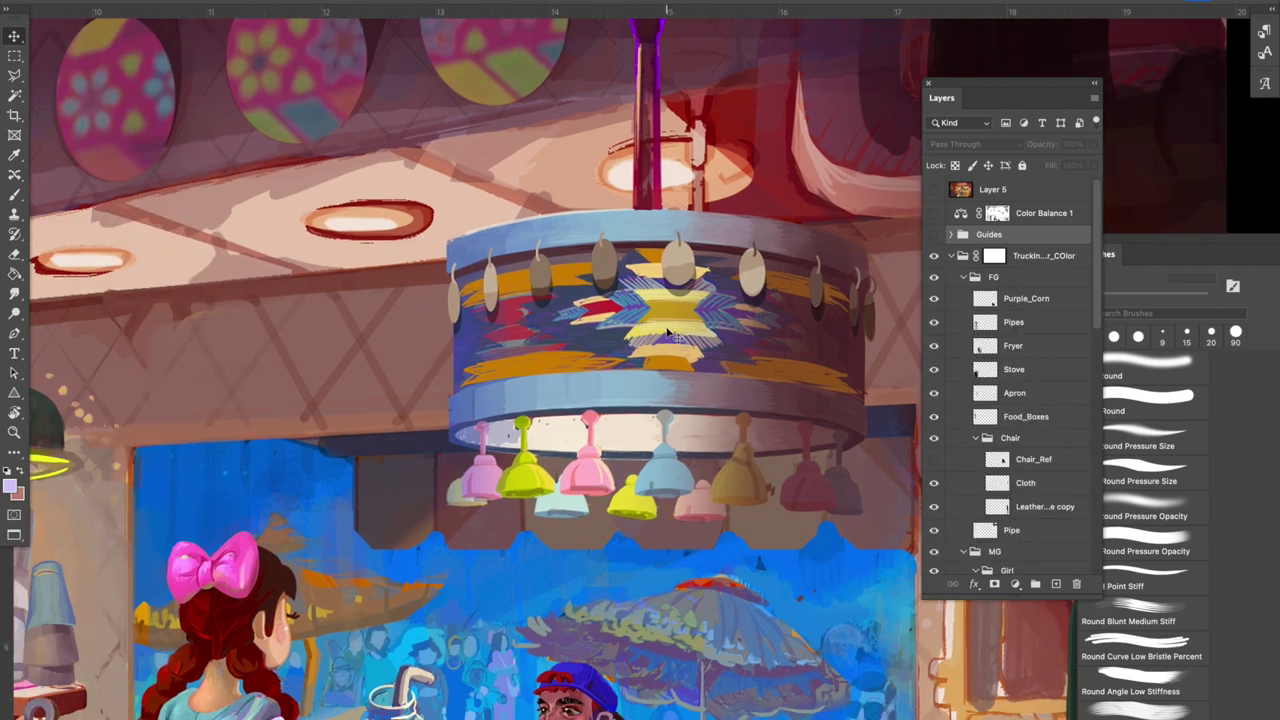
{"action": "scroll", "coordinate": [676, 337], "scroll_direction": "down", "scroll_amount": 3}
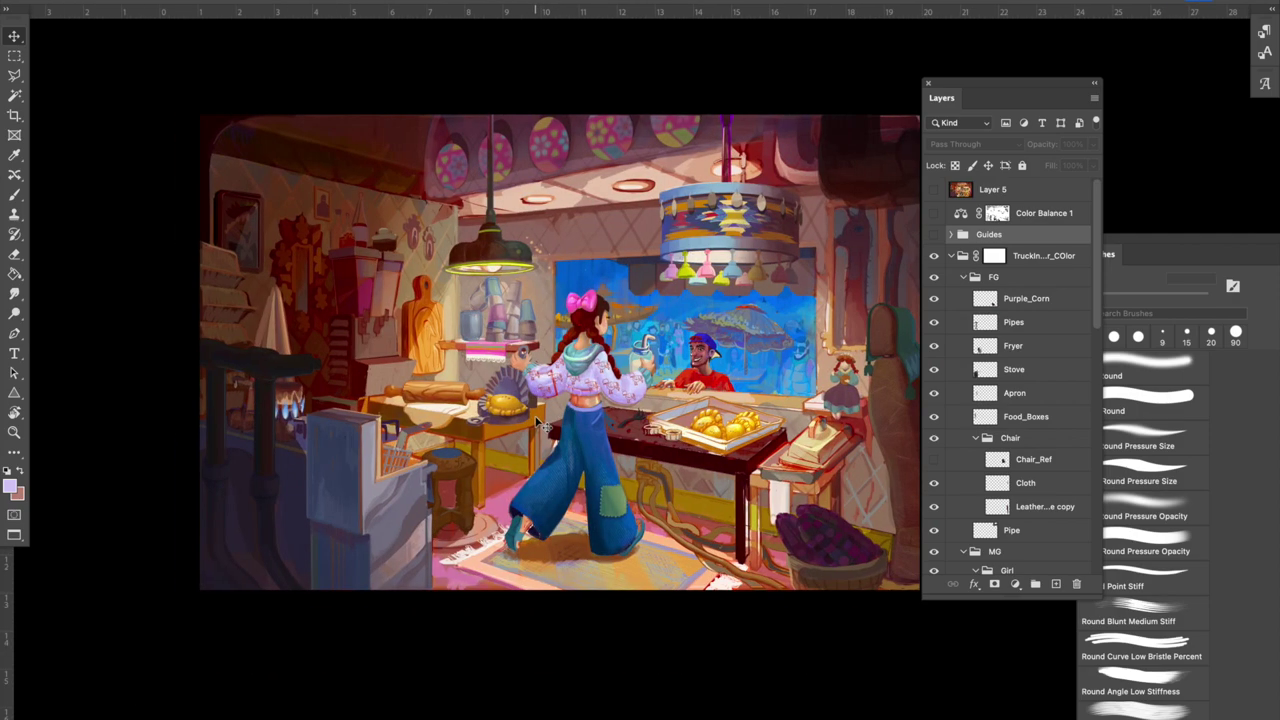
{"action": "scroll", "coordinate": [540, 425], "scroll_direction": "down", "scroll_amount": 4}
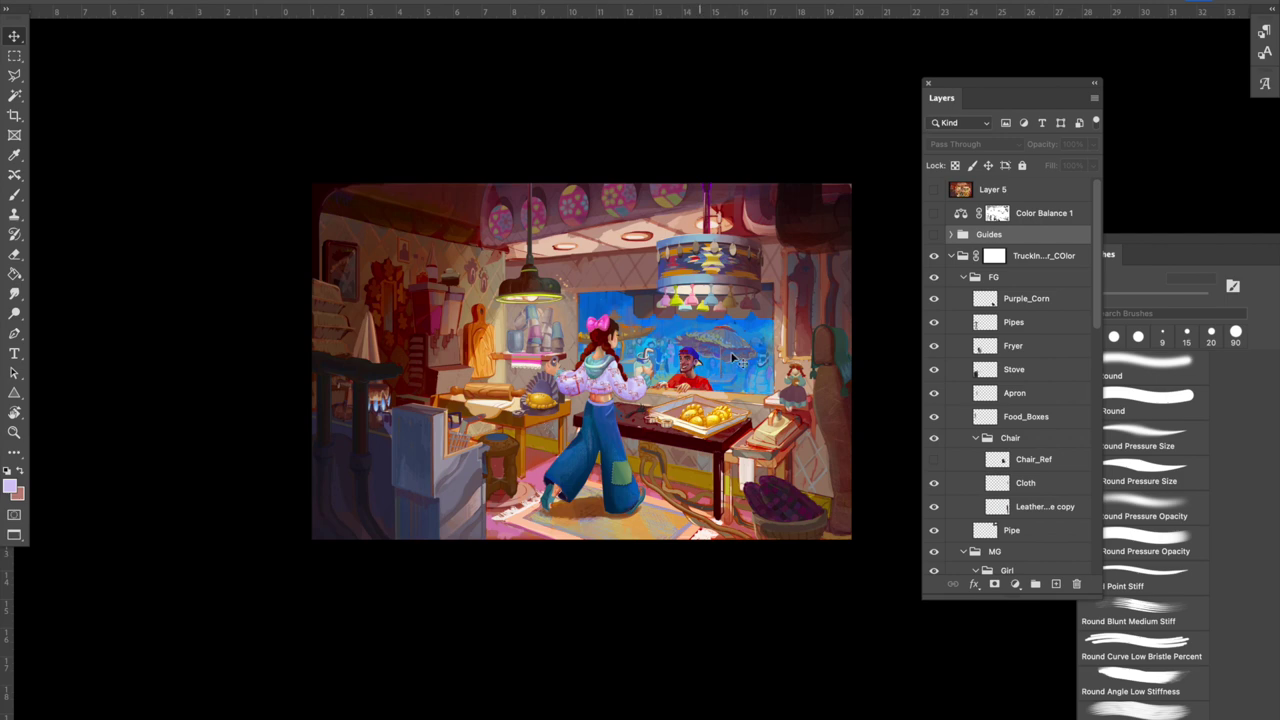
Collapse the FG, MG and BG groups inside the TruckInterior_COlor group.
{"action": "left_click_drag", "start_coordinate": [601, 251], "coordinate": [590, 247]}
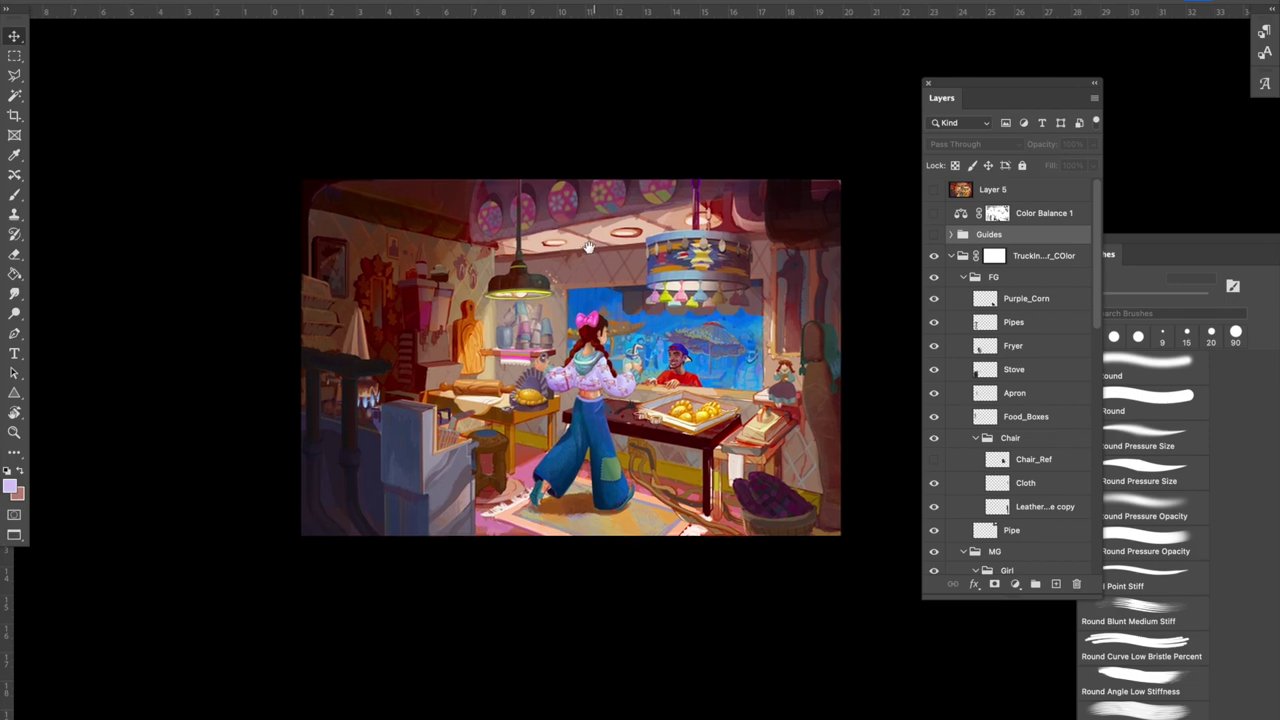
{"action": "scroll", "coordinate": [594, 255], "scroll_direction": "up", "scroll_amount": 8}
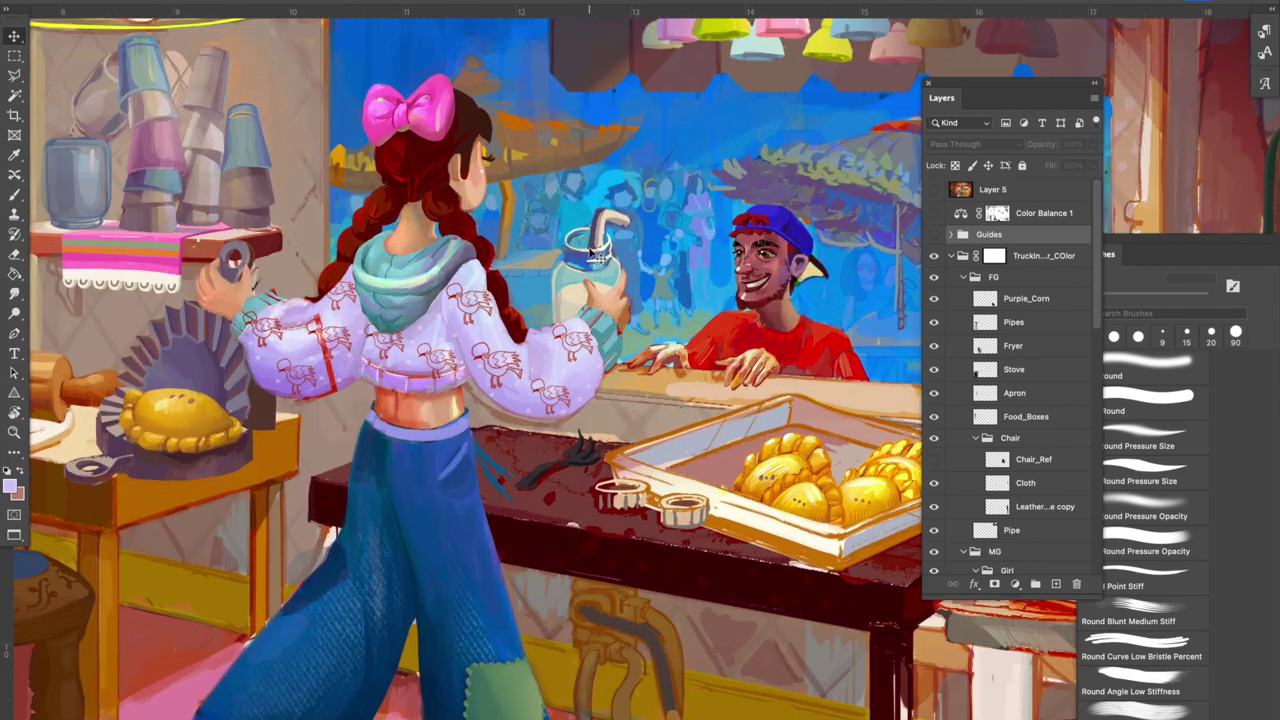
{"action": "left_click_drag", "start_coordinate": [613, 402], "coordinate": [605, 434]}
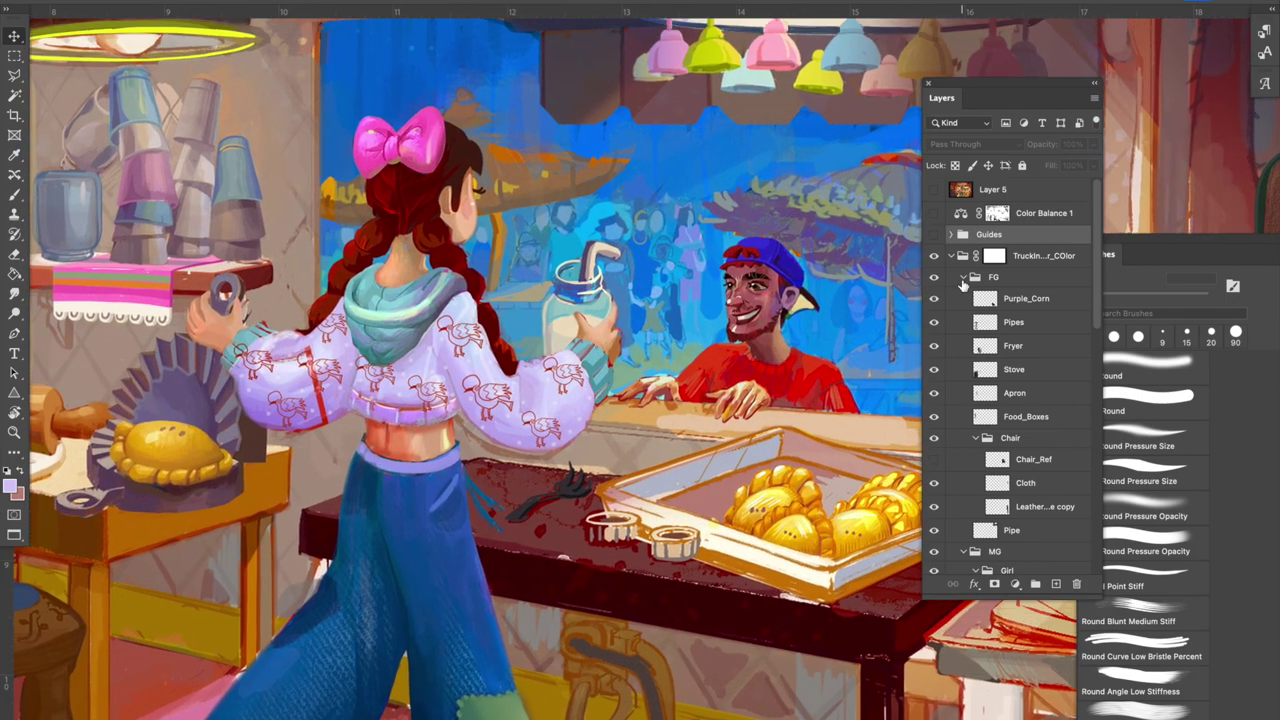
{"action": "left_click", "coordinate": [963, 277]}
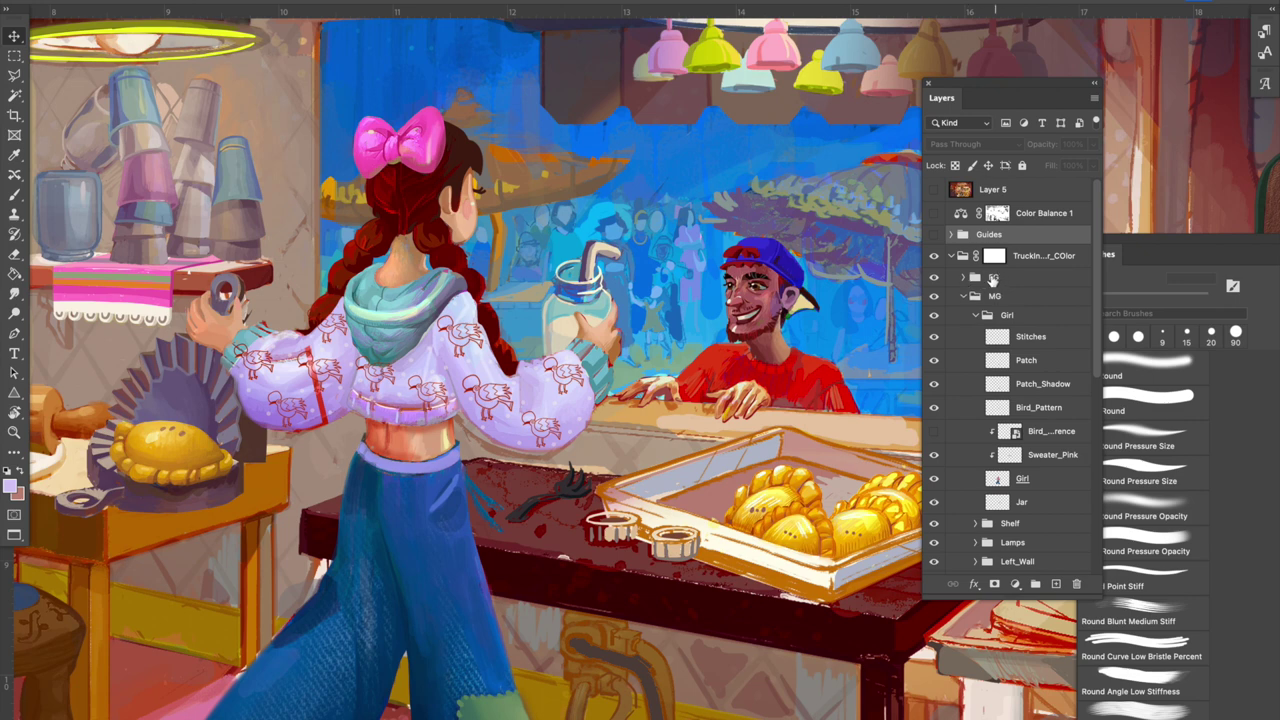
{"action": "left_click", "coordinate": [966, 296]}
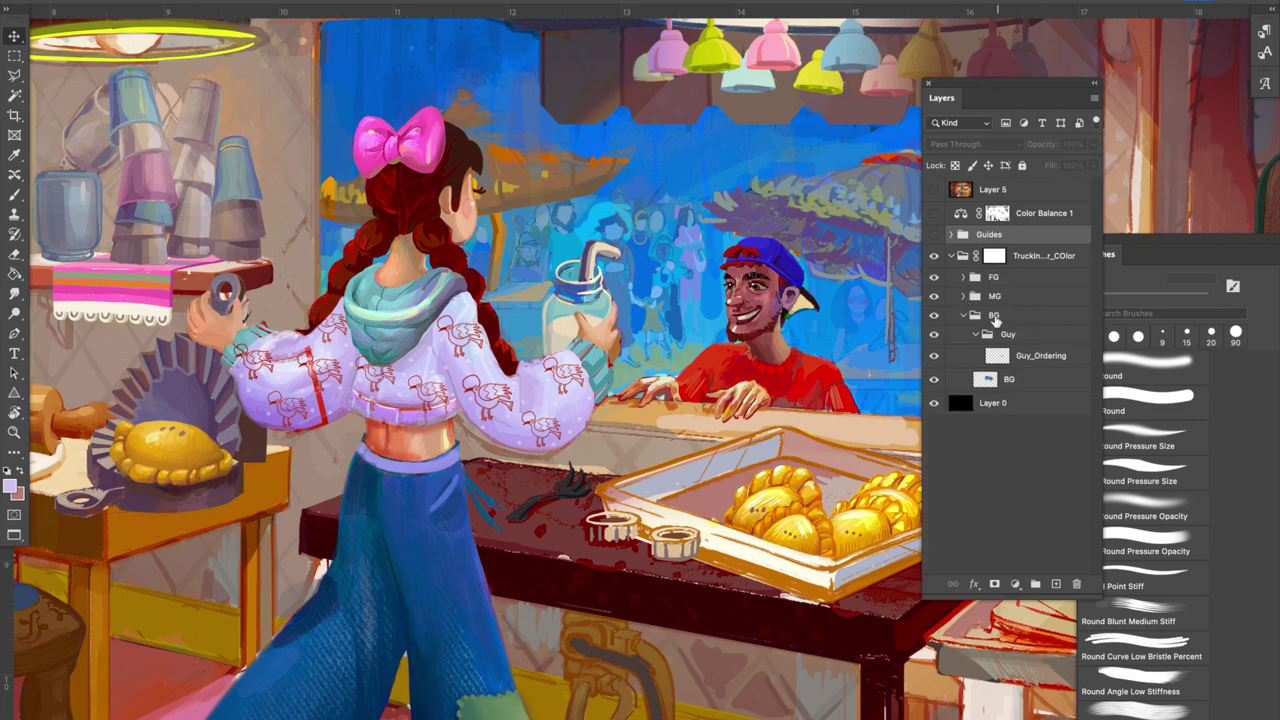
{"action": "left_click", "coordinate": [964, 316]}
Hide the FG and MG groups and examine the BG painting of the customer, crowd and market umbrellas.
{"action": "left_click_drag", "start_coordinate": [934, 277], "coordinate": [934, 297]}
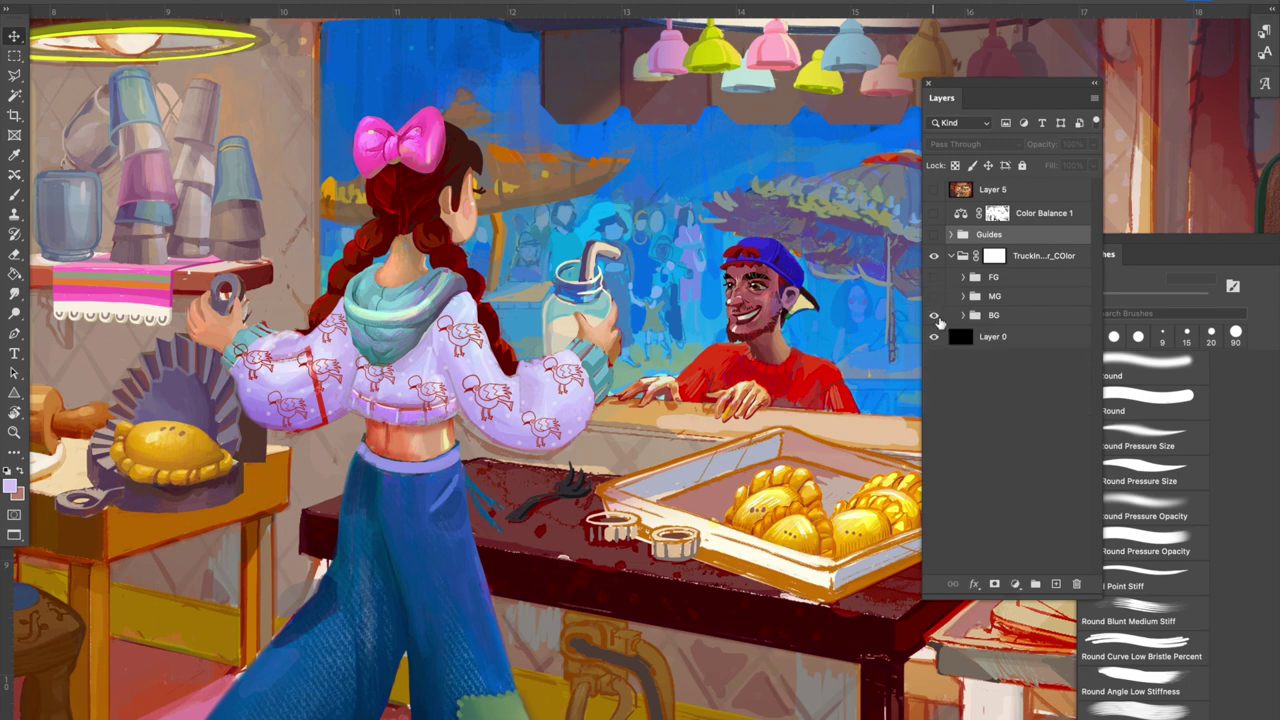
{"action": "left_click_drag", "start_coordinate": [765, 353], "coordinate": [834, 420]}
{"action": "scroll", "coordinate": [783, 422], "scroll_direction": "down", "scroll_amount": 5}
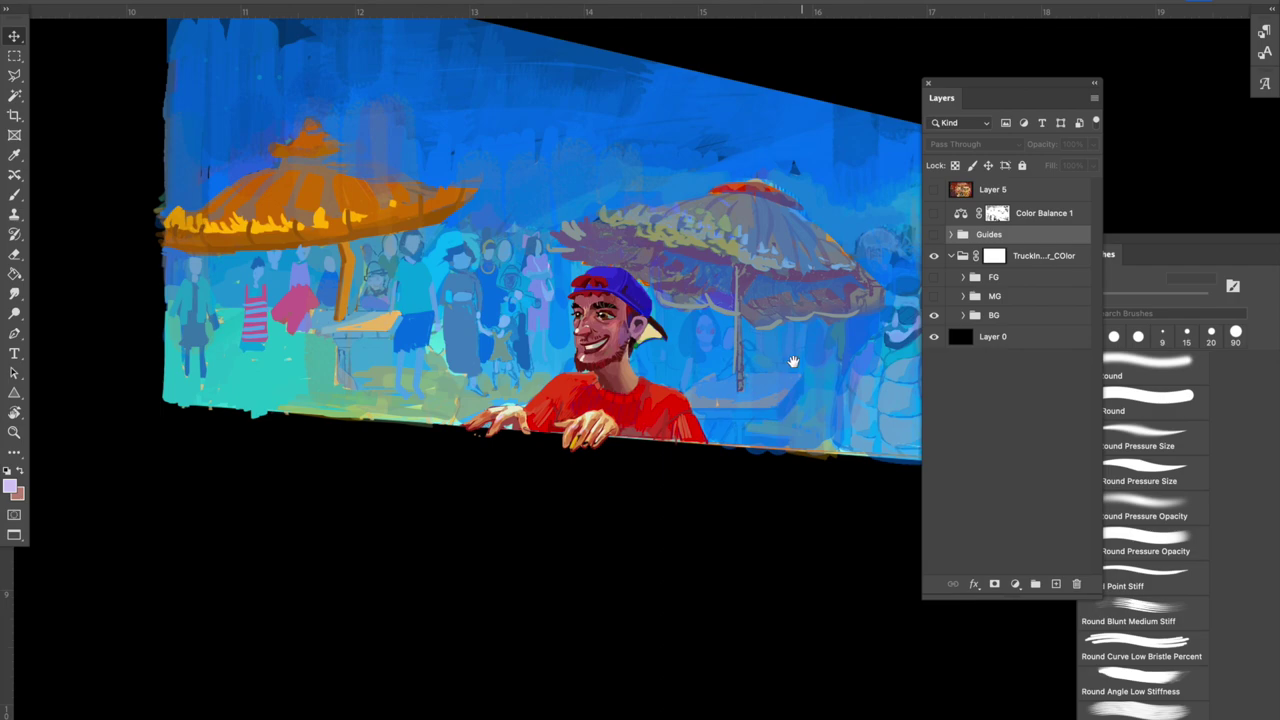
{"action": "key", "text": "super+plus"}
{"action": "key", "text": "super+plus"}
{"action": "left_click_drag", "start_coordinate": [608, 462], "coordinate": [656, 589]}
{"action": "left_click_drag", "start_coordinate": [707, 431], "coordinate": [717, 508]}
{"action": "scroll", "coordinate": [711, 455], "scroll_direction": "down", "scroll_amount": 2}
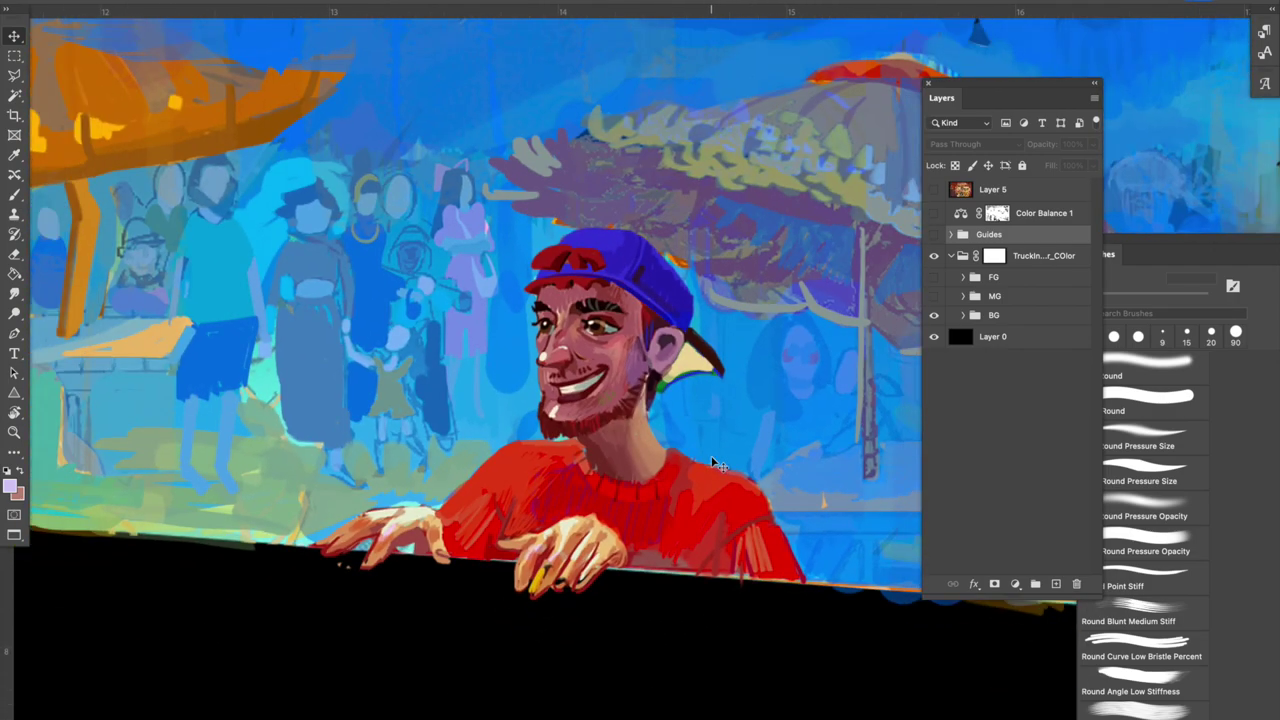
{"action": "scroll", "coordinate": [711, 455], "scroll_direction": "down", "scroll_amount": 3}
{"action": "scroll", "coordinate": [711, 455], "scroll_direction": "up", "scroll_amount": 3}
{"action": "scroll", "coordinate": [716, 463], "scroll_direction": "down", "scroll_amount": 3}
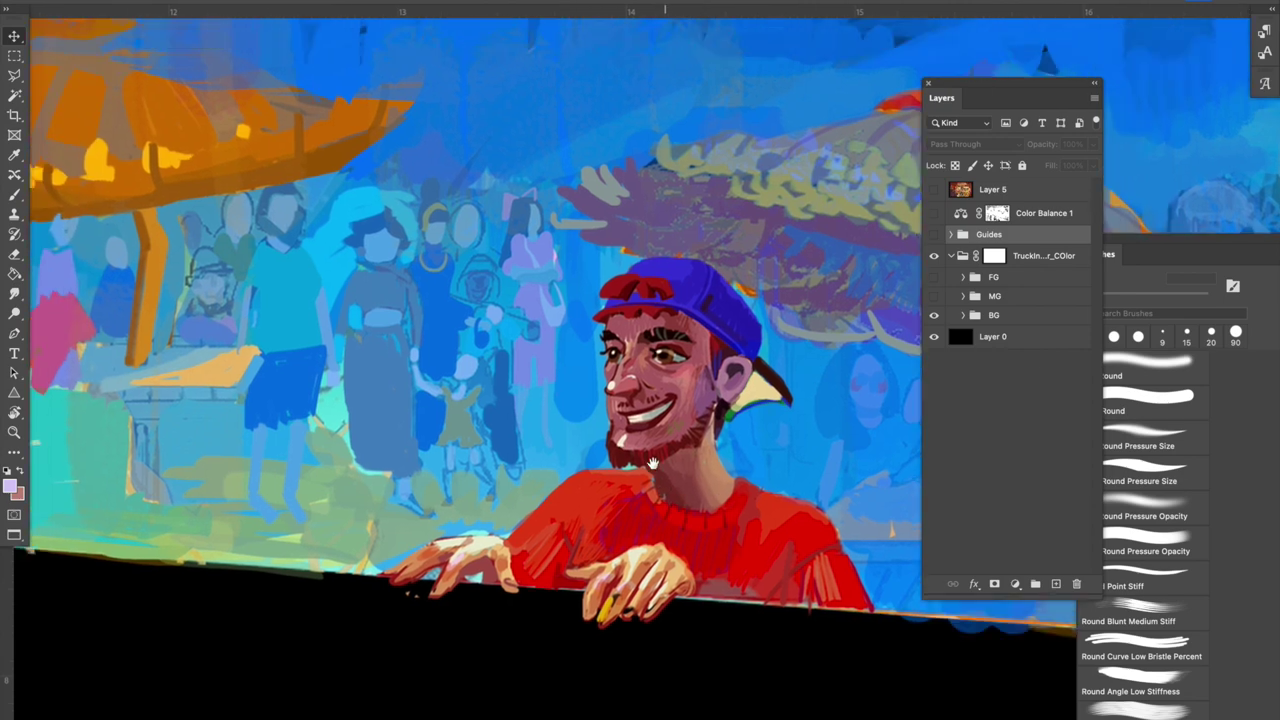
{"action": "scroll", "coordinate": [652, 455], "scroll_direction": "down", "scroll_amount": 4}
{"action": "left_click_drag", "start_coordinate": [606, 472], "coordinate": [571, 456]}
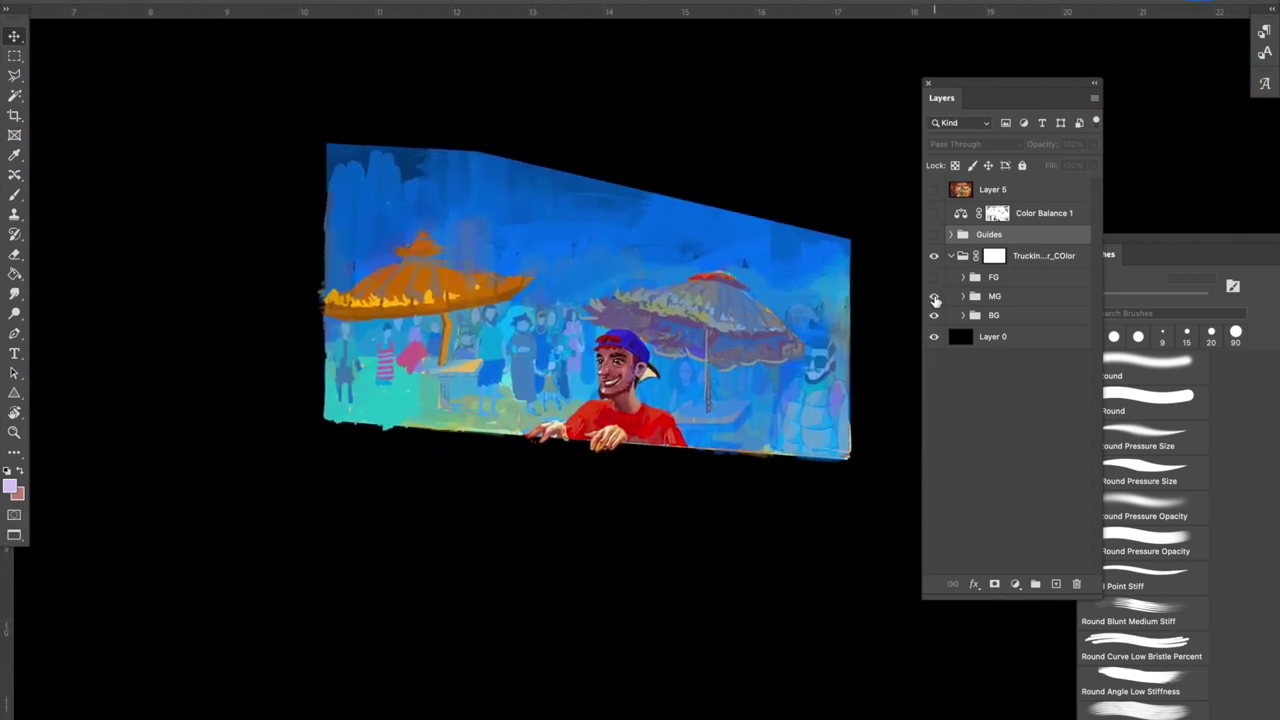
Show the MG group, hide BG, and select the Back_Wall layer containing the stray blue patch, checking it by toggling its visibility.
{"action": "left_click", "coordinate": [934, 296]}
{"action": "left_click", "coordinate": [934, 315]}
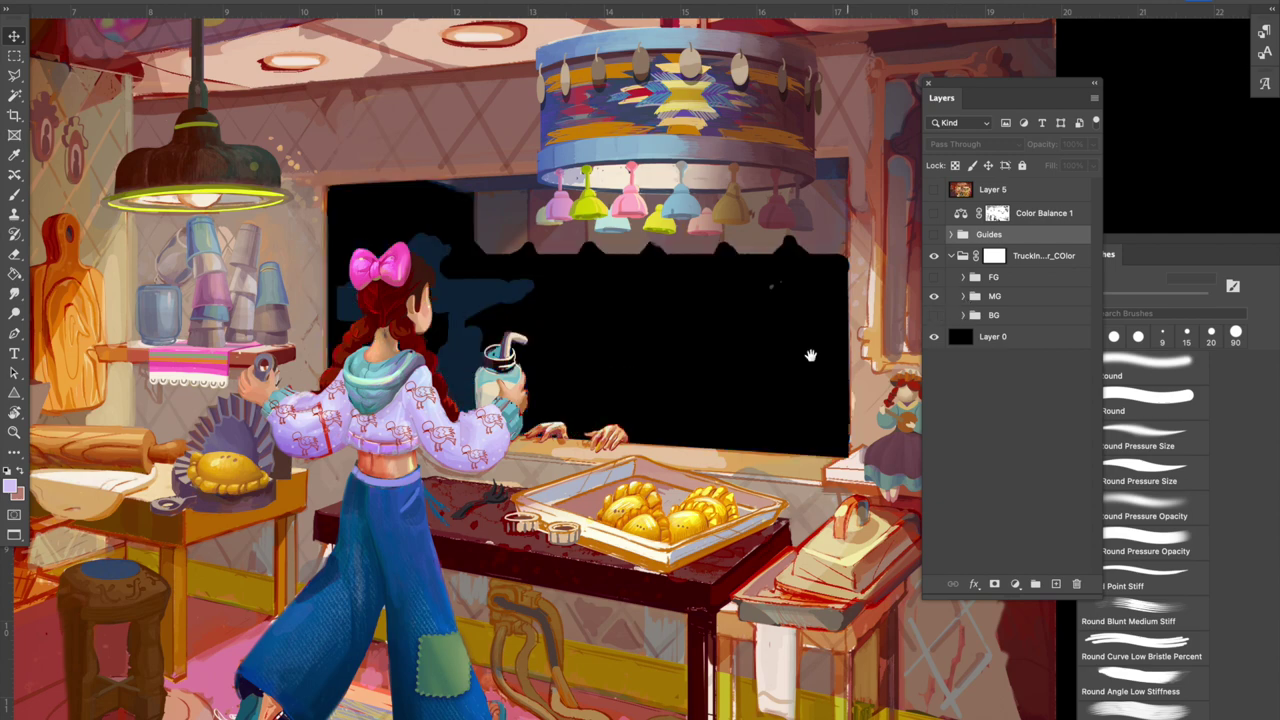
{"action": "scroll", "coordinate": [811, 354], "scroll_direction": "left", "scroll_amount": 5}
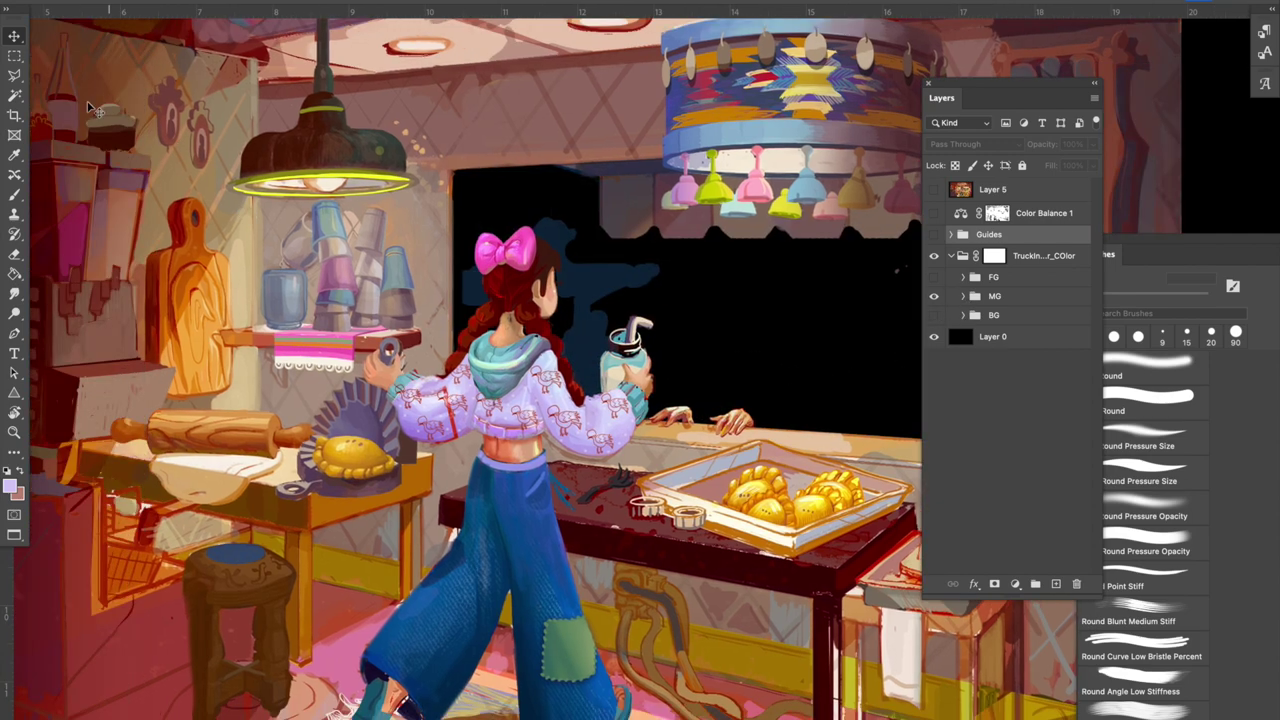
{"action": "left_click", "coordinate": [603, 296]}
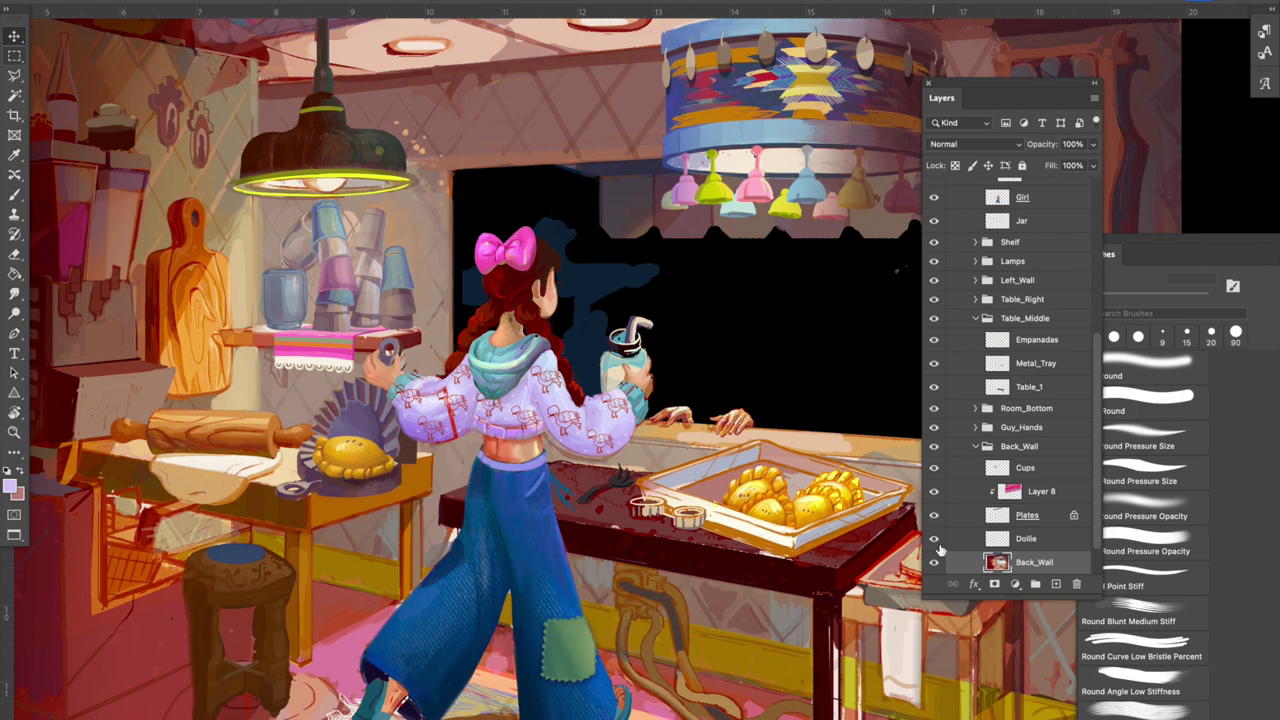
{"action": "left_click", "coordinate": [934, 563]}
{"action": "left_click", "coordinate": [934, 563]}
Separate the stray blue patch in the window from Back_Wall with the Magic Wand and move its new layer into the BG group.
{"action": "left_click", "coordinate": [15, 95]}
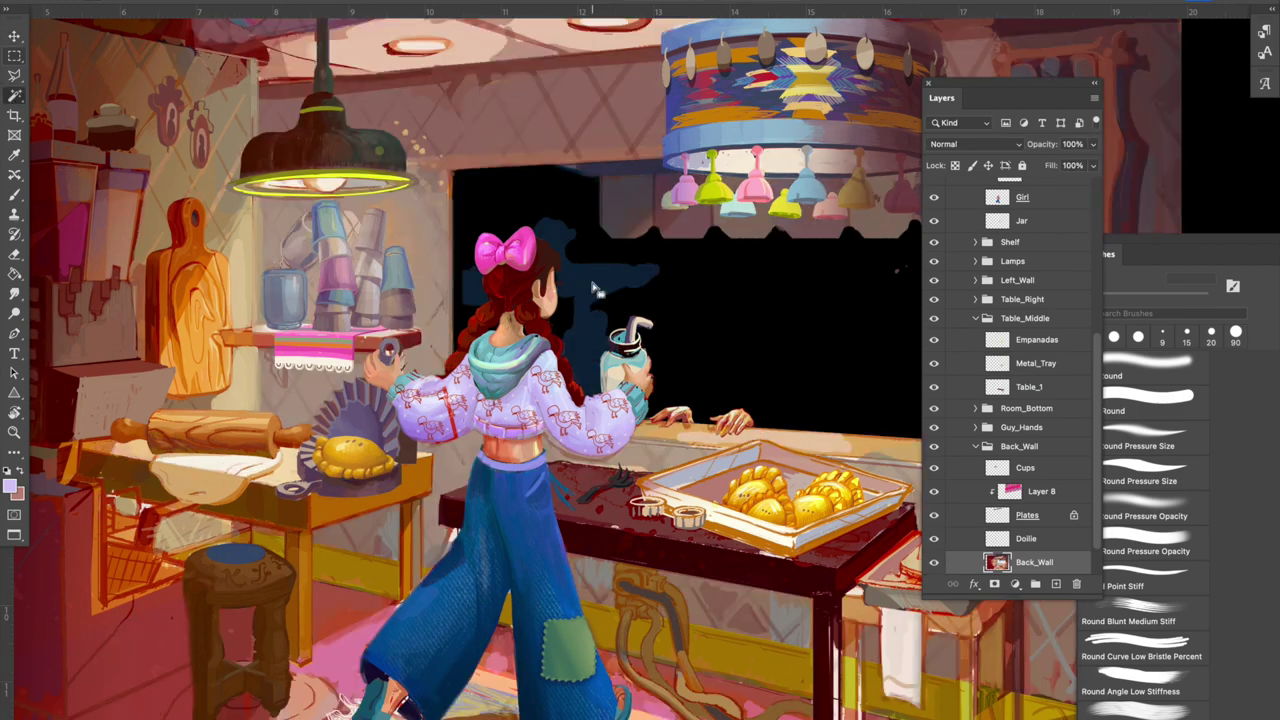
{"action": "left_click", "coordinate": [596, 297]}
{"action": "key", "text": "ctrl+j"}
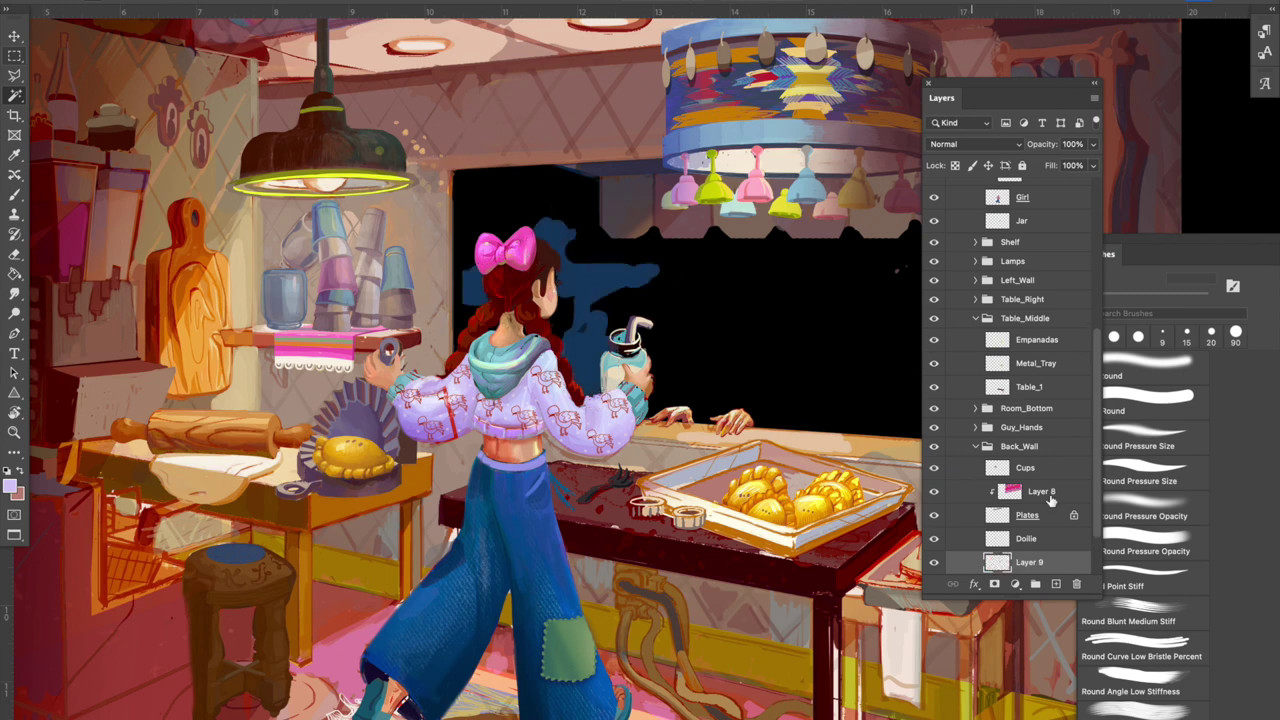
{"action": "left_click_drag", "start_coordinate": [1098, 517], "coordinate": [1097, 549]}
{"action": "left_click_drag", "start_coordinate": [1024, 497], "coordinate": [993, 541]}
{"action": "left_click", "coordinate": [1020, 522]}
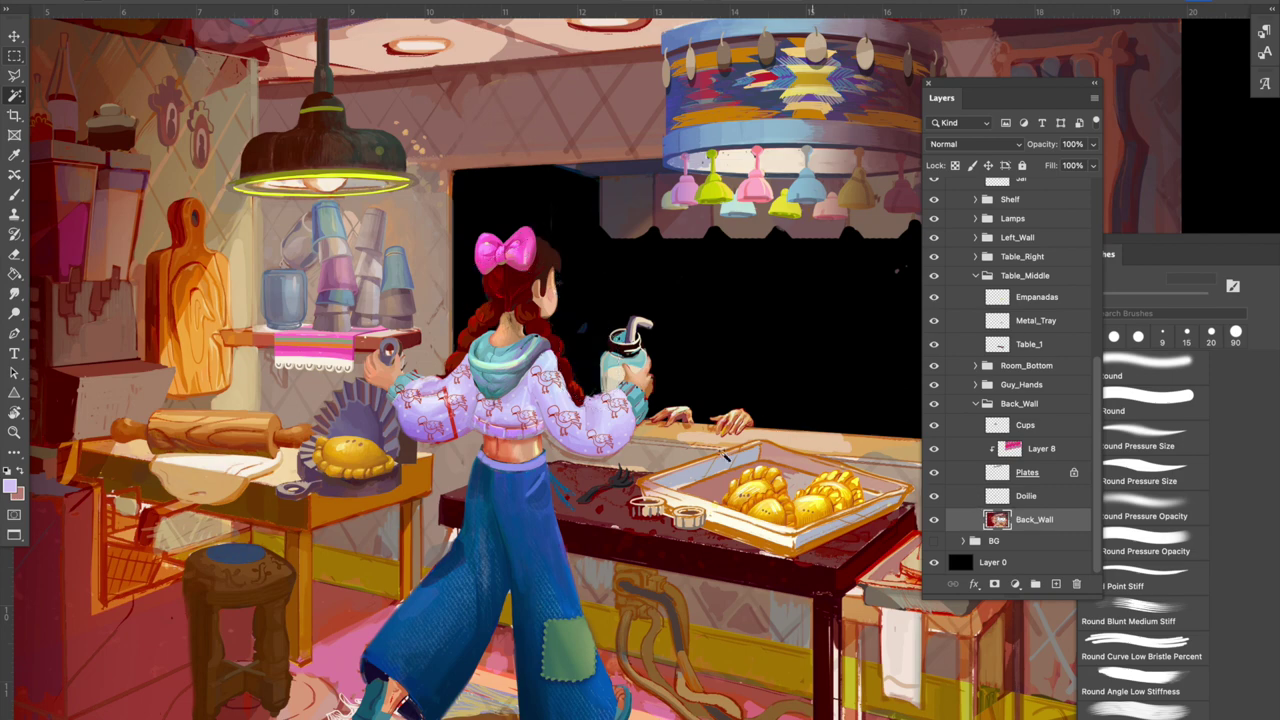
Collapse the Back_Wall, Table_Middle and Girl groups within MG, with the whole painting in view.
{"action": "left_click_drag", "start_coordinate": [777, 366], "coordinate": [864, 376]}
{"action": "key", "text": "super+minus"}
{"action": "key", "text": "super+minus"}
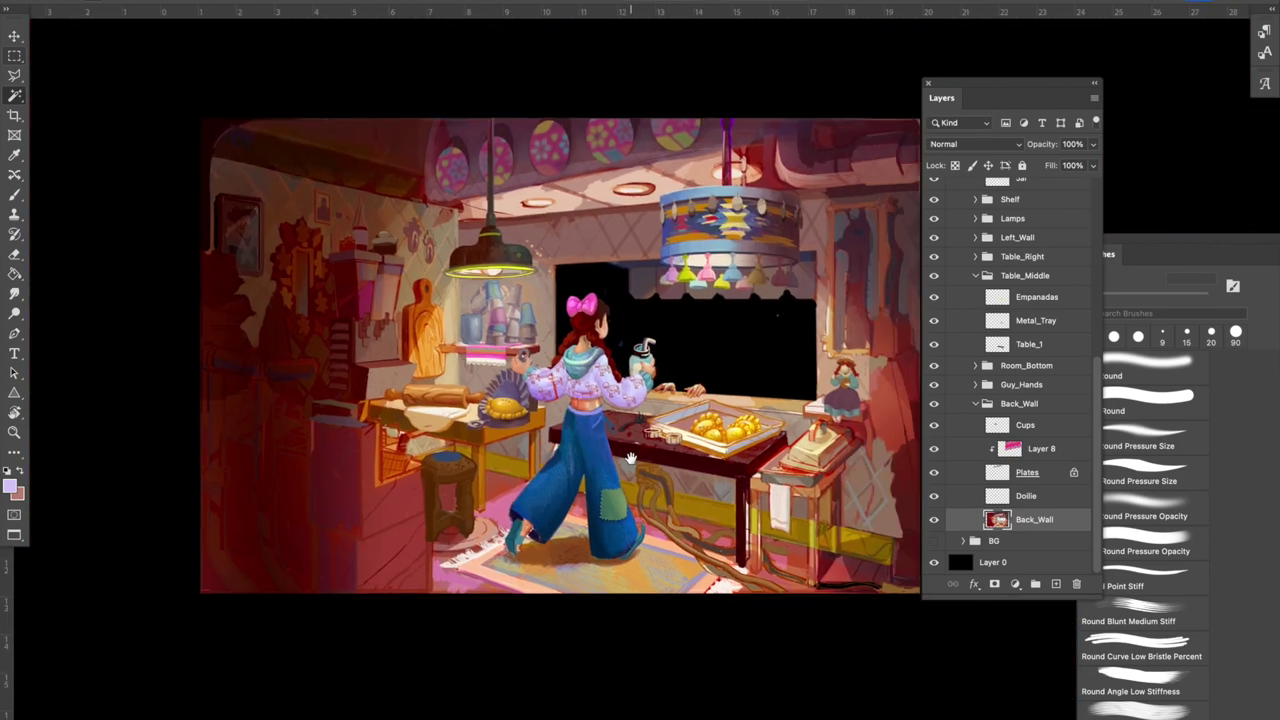
{"action": "left_click", "coordinate": [975, 403]}
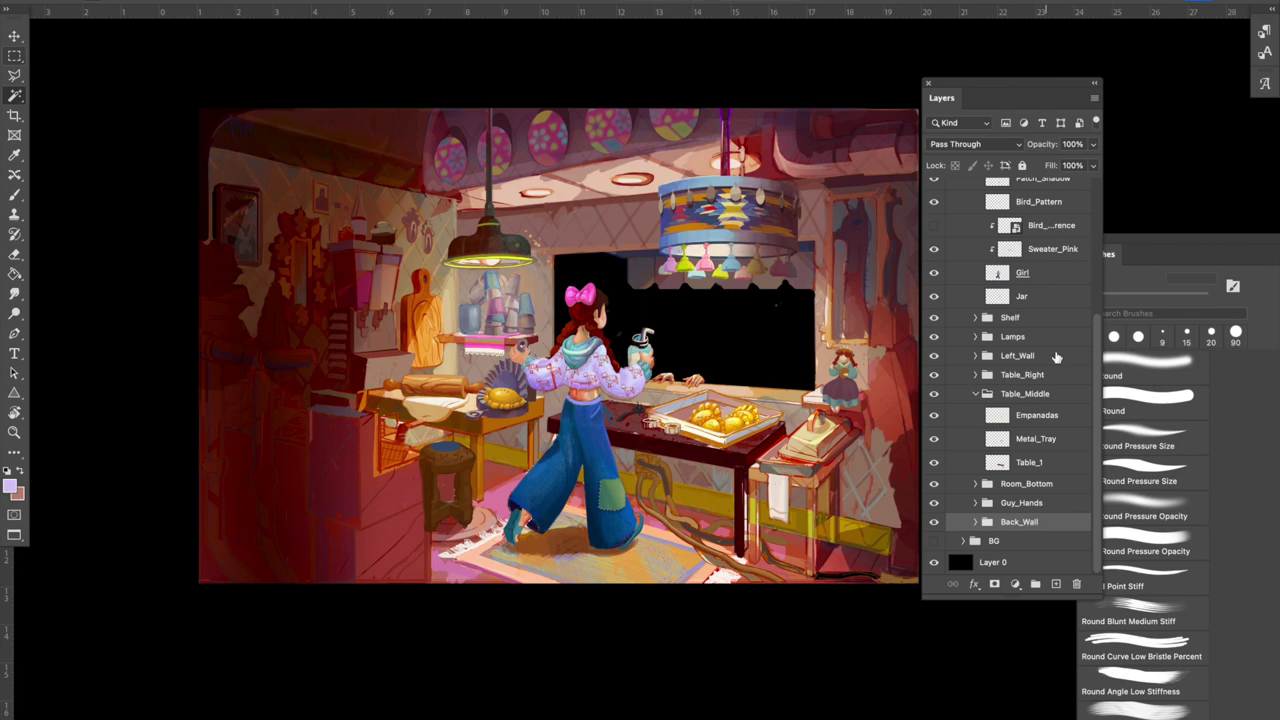
{"action": "left_click", "coordinate": [978, 394]}
{"action": "scroll", "coordinate": [1040, 300], "scroll_direction": "up", "scroll_amount": 5}
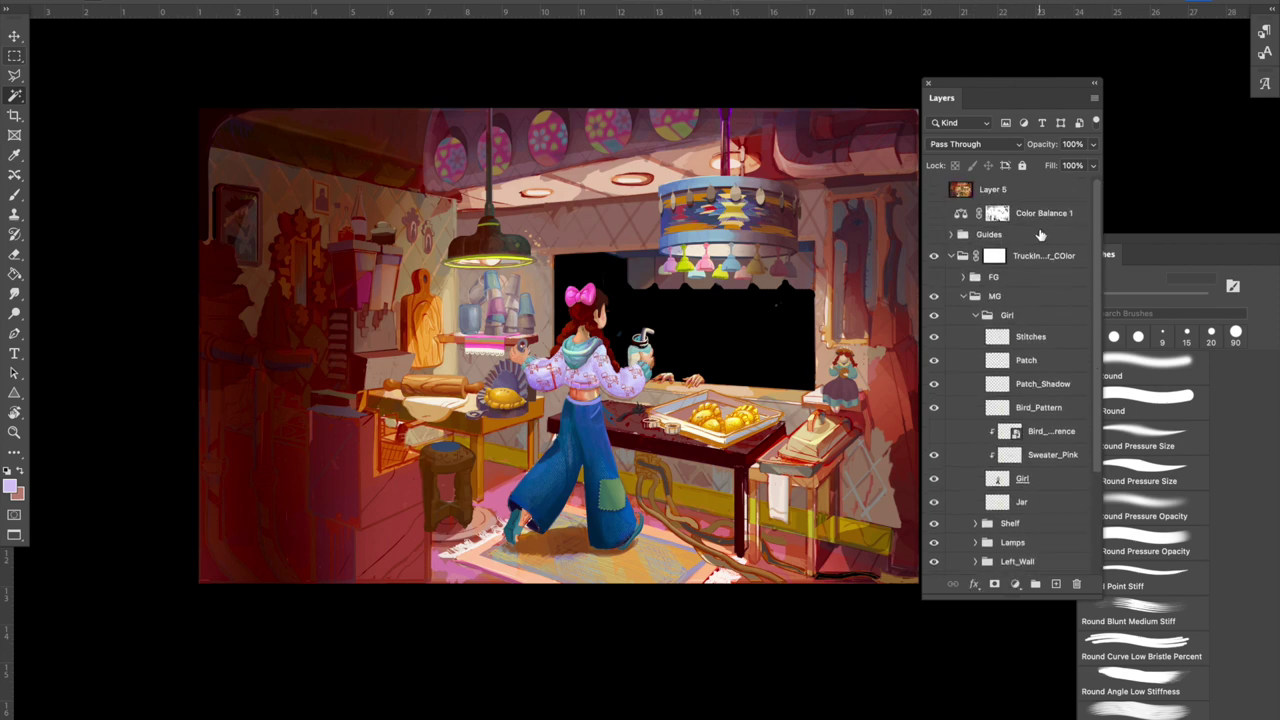
{"action": "left_click", "coordinate": [975, 318]}
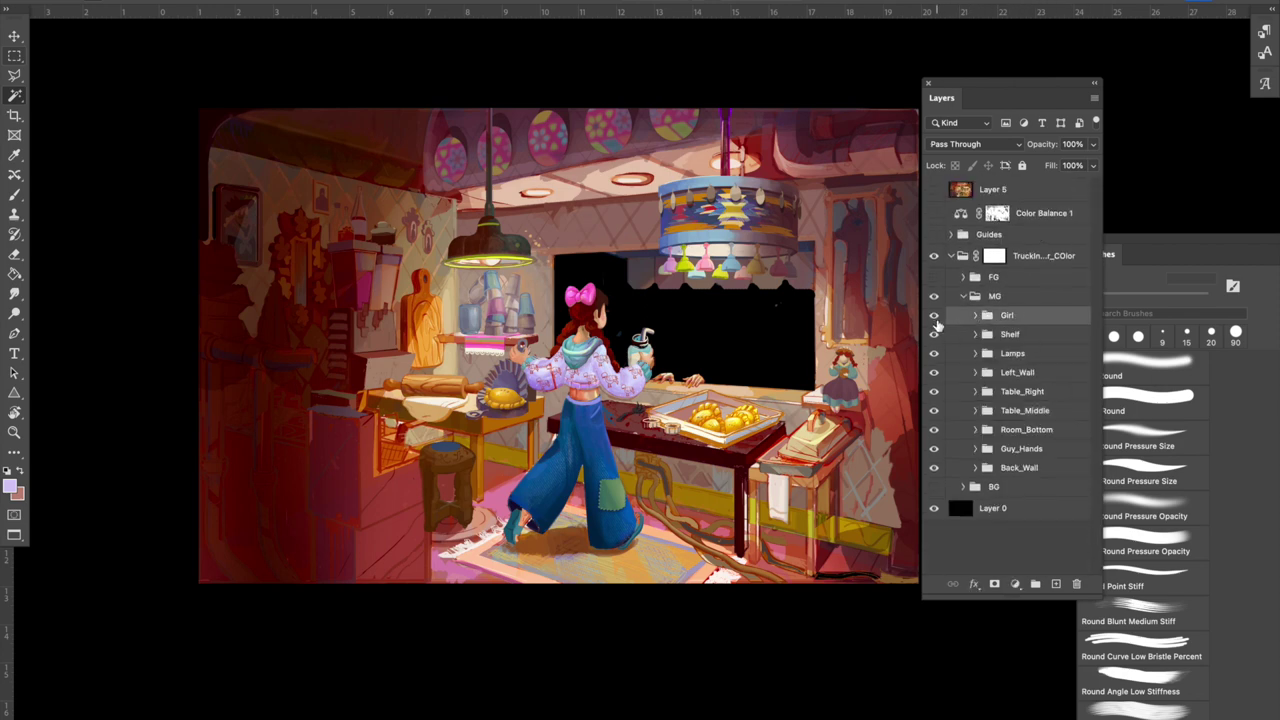
Toggle the Girl, Shelf and Lamps groups off and on to check what each one contains.
{"action": "left_click", "coordinate": [936, 316]}
{"action": "left_click", "coordinate": [937, 316]}
{"action": "left_click", "coordinate": [936, 317]}
{"action": "left_click", "coordinate": [935, 335]}
{"action": "left_click", "coordinate": [935, 335]}
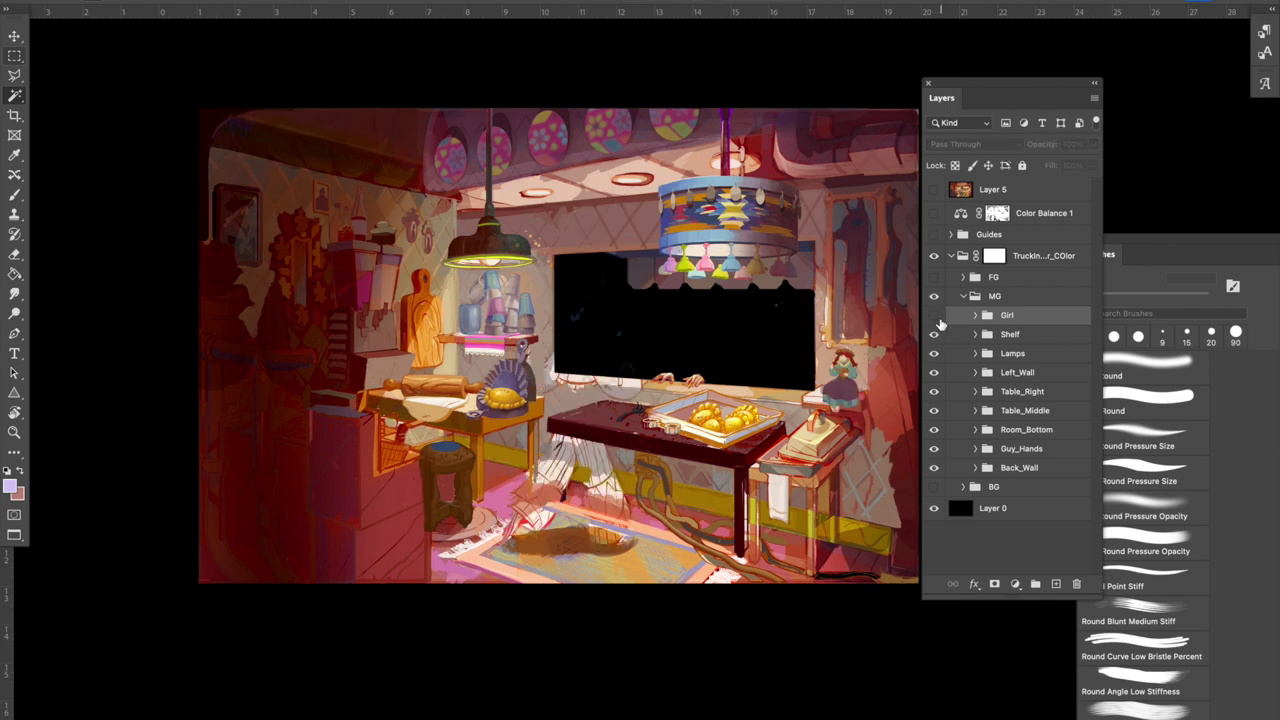
{"action": "left_click", "coordinate": [935, 317]}
{"action": "left_click", "coordinate": [936, 317]}
{"action": "left_click", "coordinate": [934, 318]}
{"action": "left_click", "coordinate": [936, 353]}
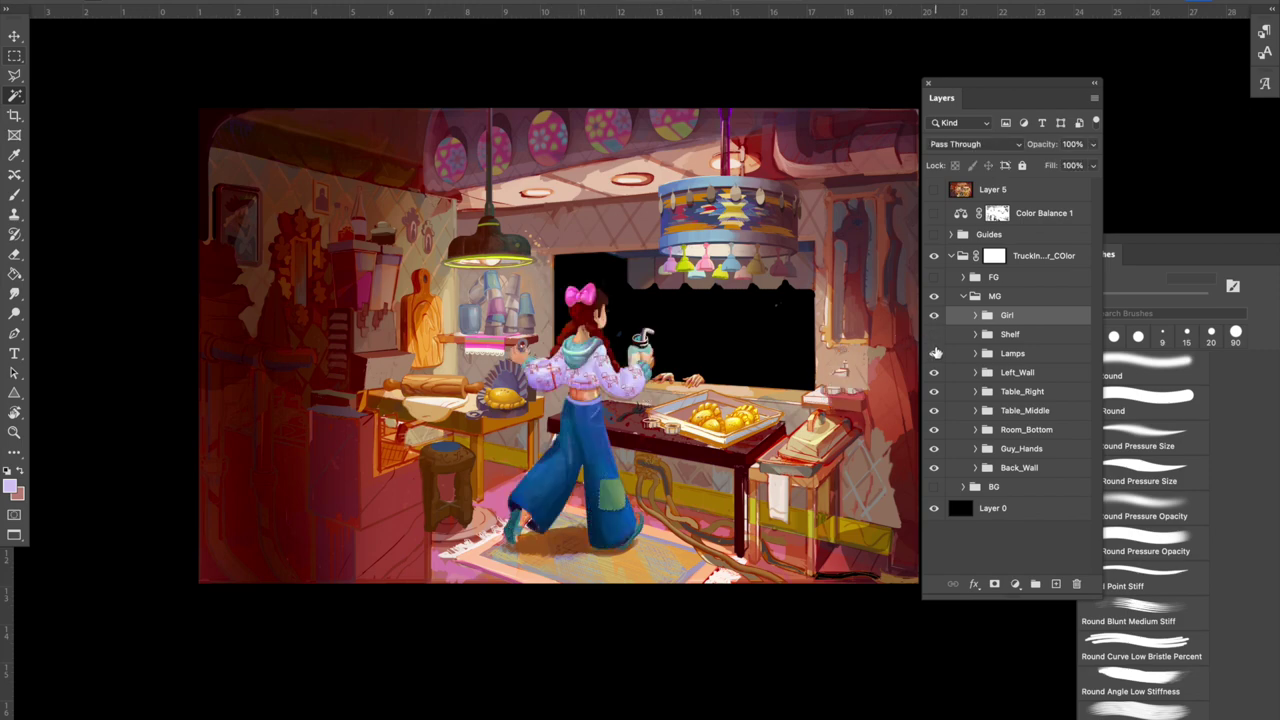
{"action": "left_click", "coordinate": [936, 353]}
Select the MG group and hide its Girl and Shelf groups to reveal the painting beneath them.
{"action": "key", "text": "ctrl+plus"}
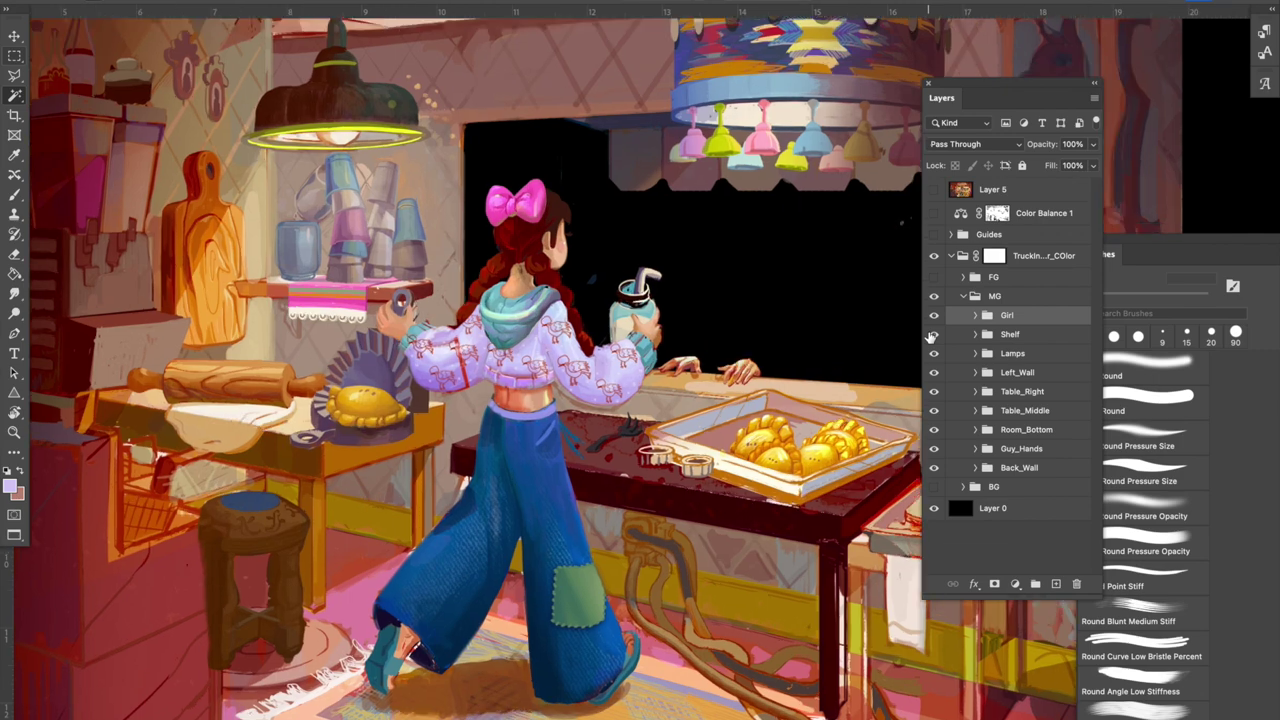
{"action": "left_click_drag", "start_coordinate": [891, 559], "coordinate": [588, 437]}
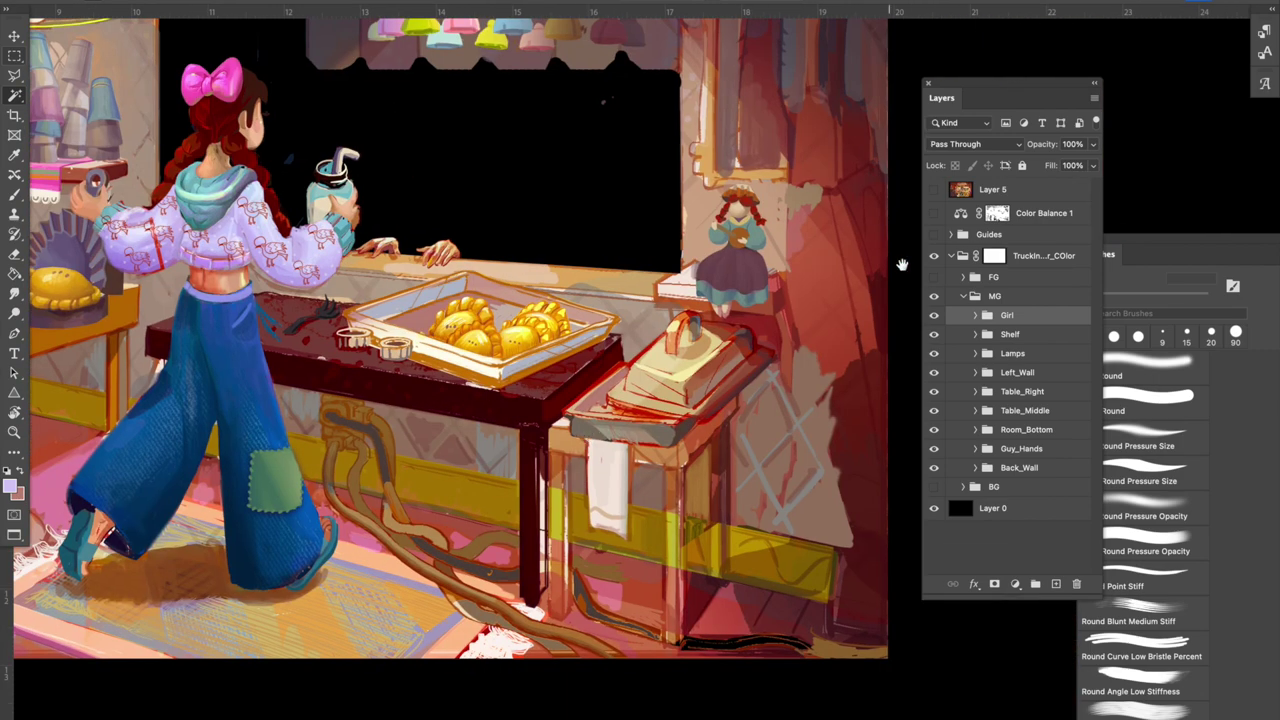
{"action": "left_click", "coordinate": [963, 297]}
{"action": "left_click", "coordinate": [960, 298]}
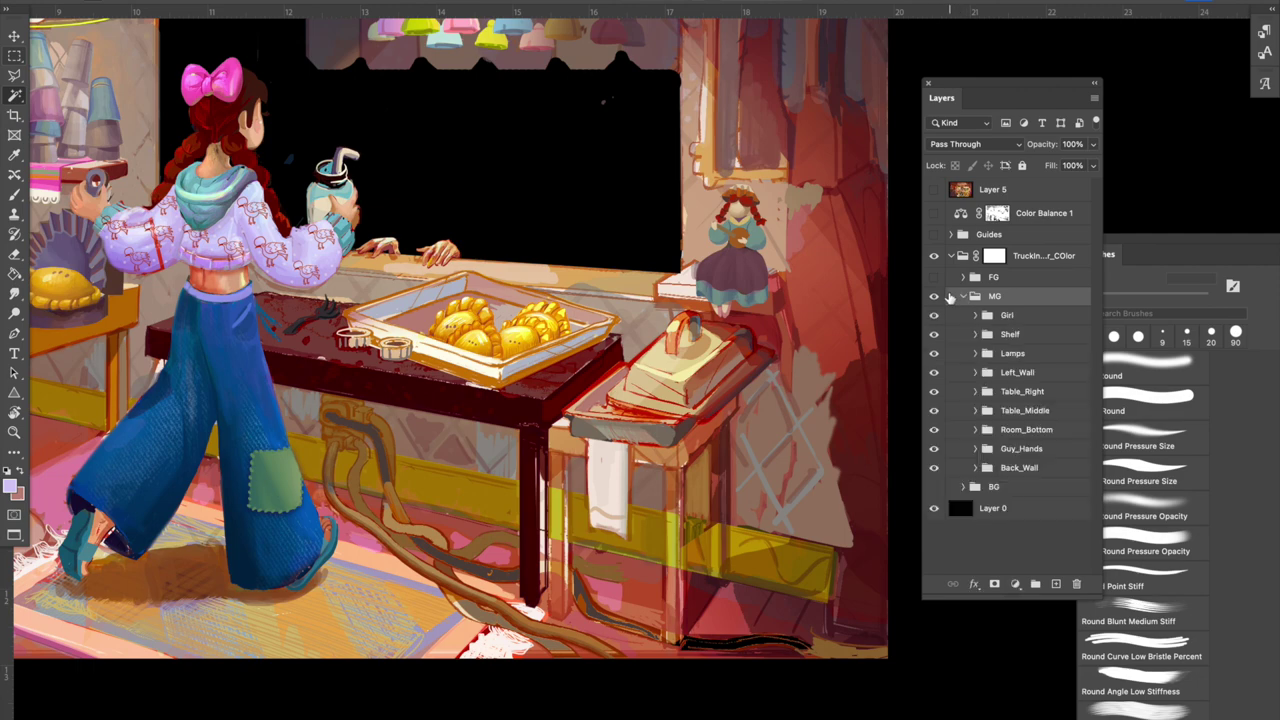
{"action": "left_click", "coordinate": [934, 316]}
{"action": "left_click", "coordinate": [935, 318]}
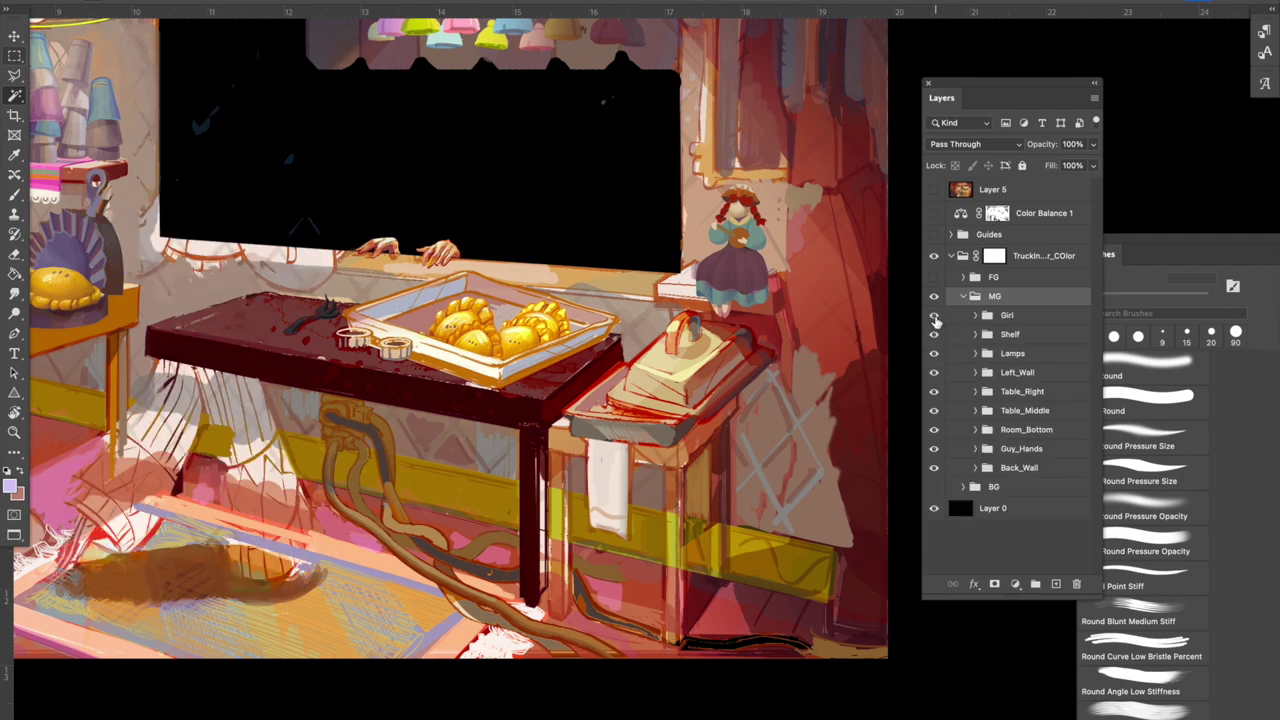
{"action": "left_click", "coordinate": [935, 317]}
{"action": "left_click", "coordinate": [934, 335]}
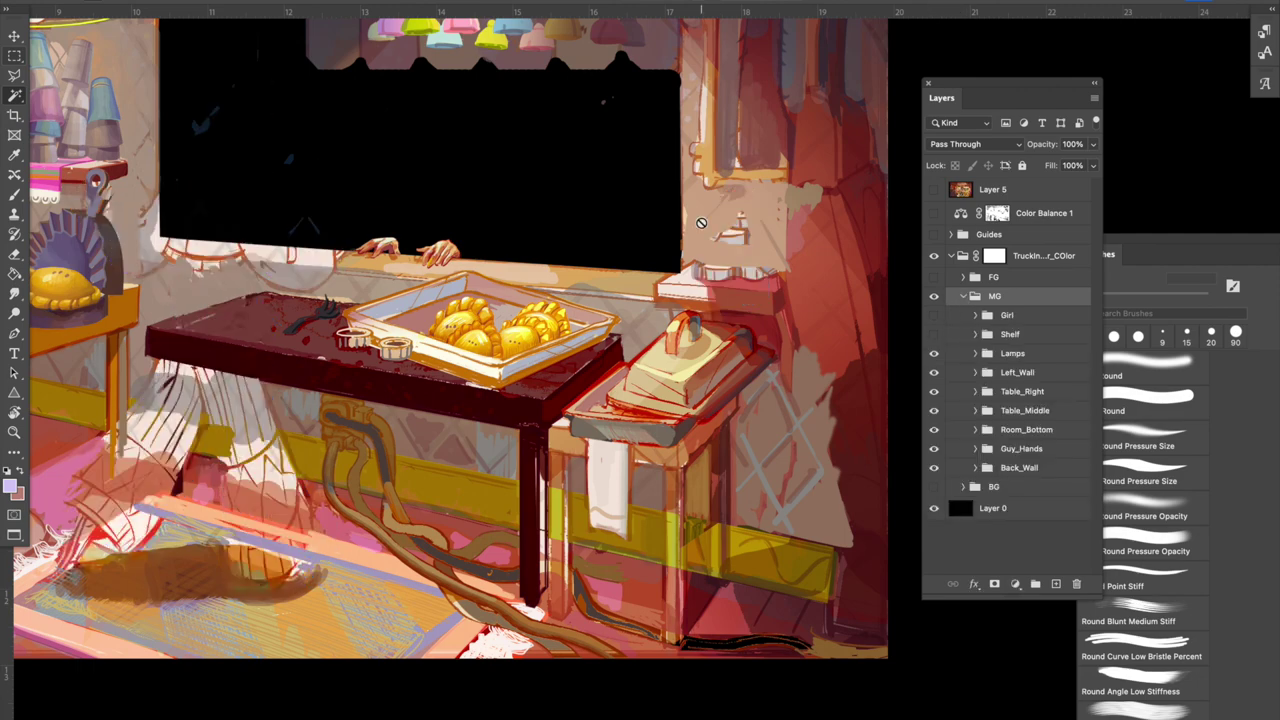
Compare the interior with and without the Lamps group, leaving the group hidden.
{"action": "left_click", "coordinate": [934, 353]}
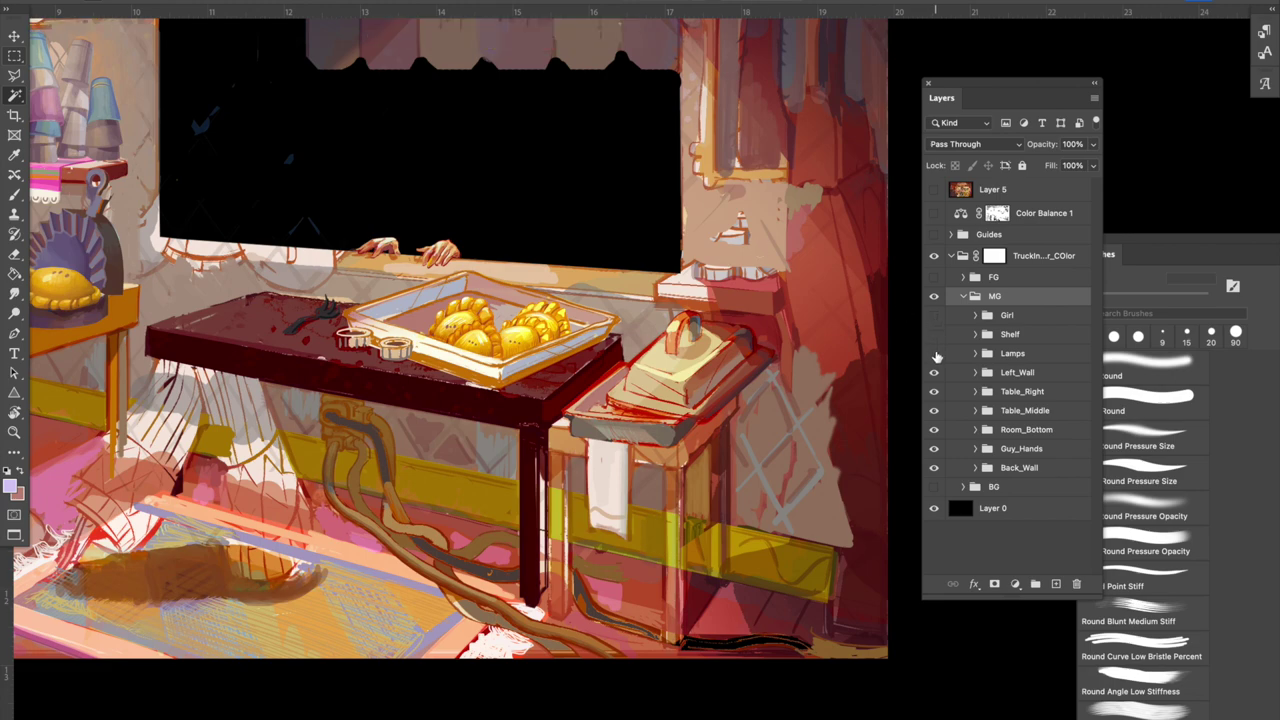
{"action": "scroll", "coordinate": [894, 343], "scroll_direction": "up", "scroll_amount": 5}
{"action": "scroll", "coordinate": [894, 343], "scroll_direction": "left", "scroll_amount": 5}
{"action": "left_click", "coordinate": [934, 353]}
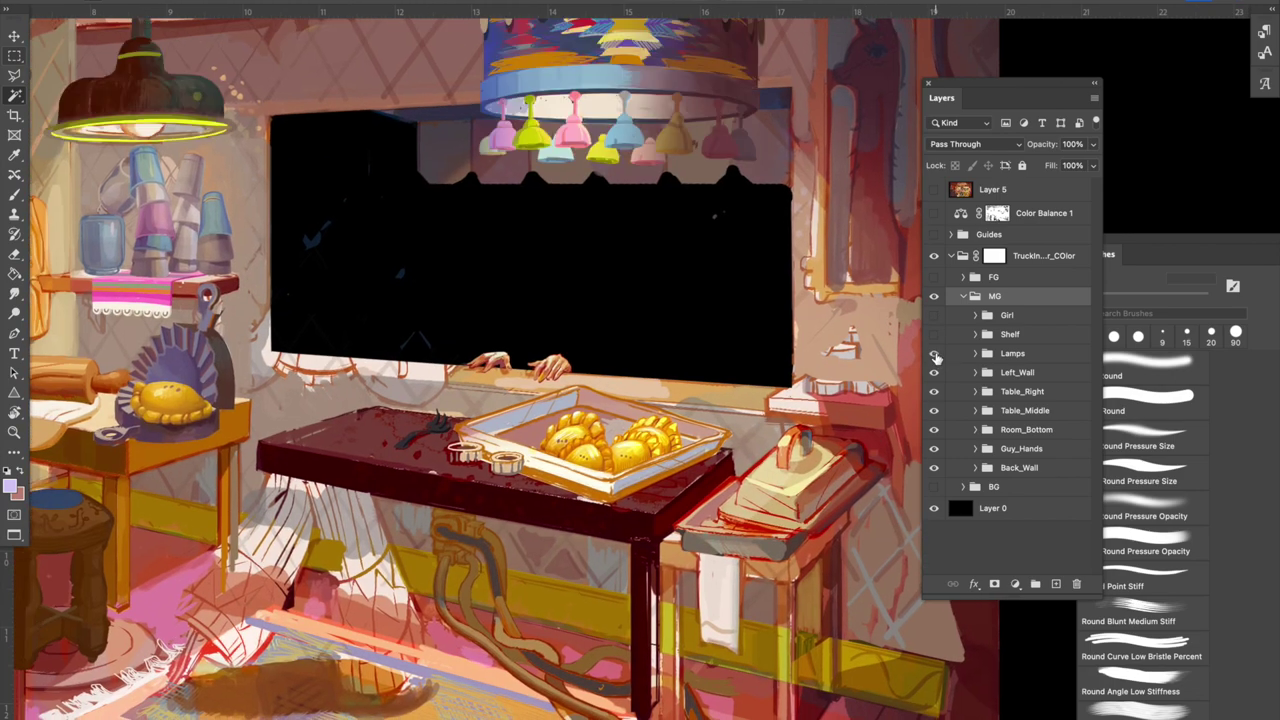
{"action": "left_click", "coordinate": [934, 353]}
{"action": "left_click", "coordinate": [934, 353]}
{"action": "scroll", "coordinate": [826, 330], "scroll_direction": "up", "scroll_amount": 3}
{"action": "scroll", "coordinate": [826, 330], "scroll_direction": "left", "scroll_amount": 3}
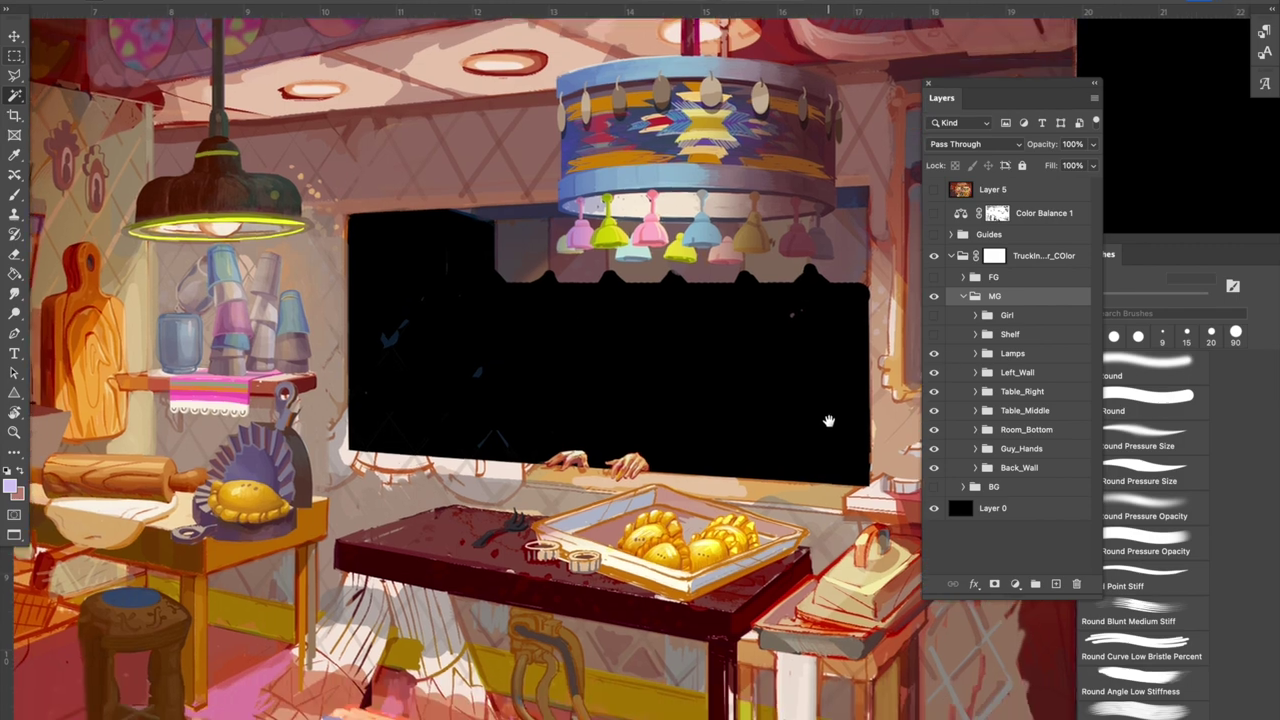
{"action": "left_click", "coordinate": [934, 353]}
Toggle the Left_Wall group off and on to compare its painted objects with the sketch beneath.
{"action": "left_click", "coordinate": [935, 372]}
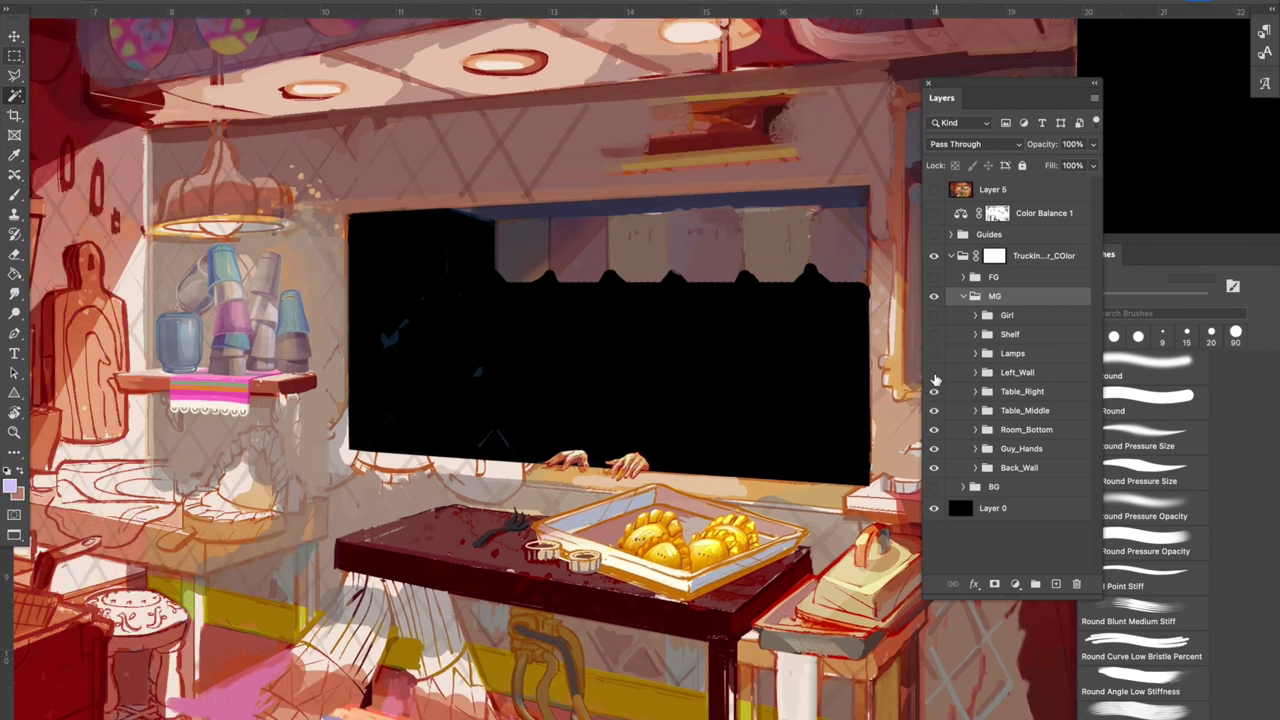
{"action": "left_click", "coordinate": [935, 372]}
{"action": "scroll", "coordinate": [900, 383], "scroll_direction": "down", "scroll_amount": 2}
{"action": "key", "text": "super+minus"}
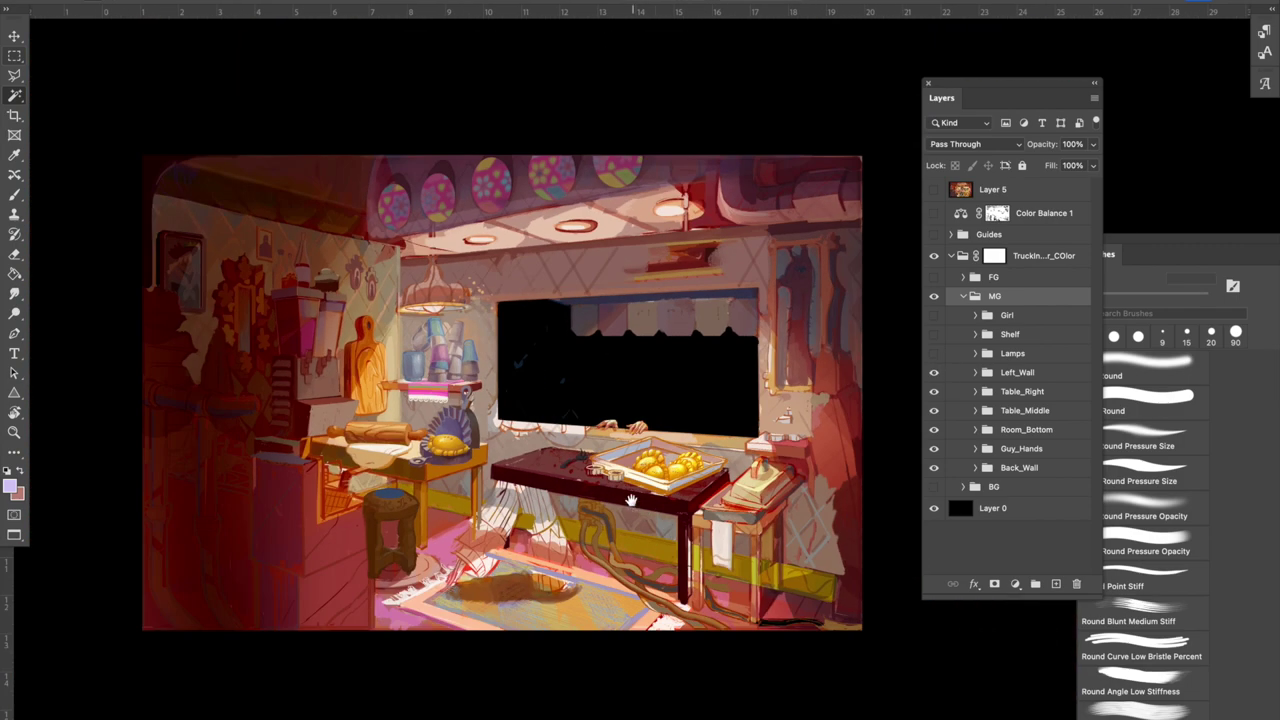
{"action": "left_click_drag", "start_coordinate": [631, 501], "coordinate": [751, 435]}
{"action": "left_click", "coordinate": [934, 375]}
{"action": "left_click", "coordinate": [934, 373]}
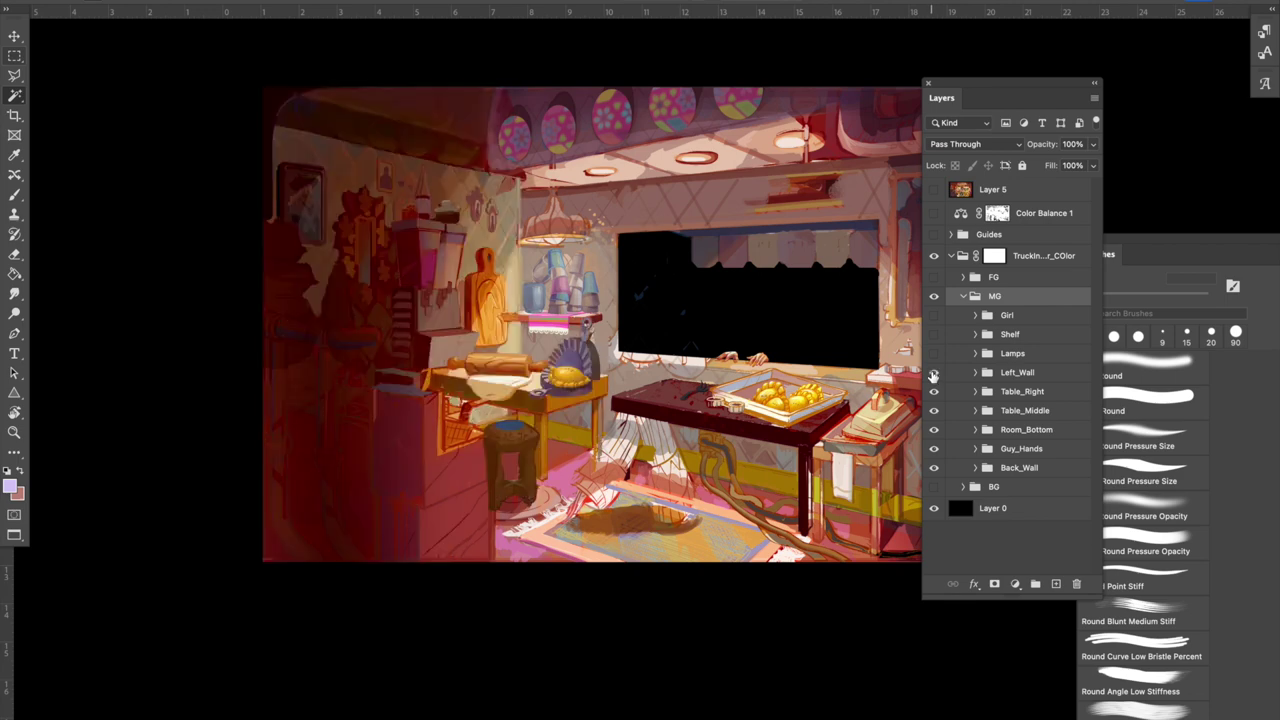
{"action": "left_click", "coordinate": [934, 373]}
{"action": "left_click", "coordinate": [934, 373]}
Hide the Left_Wall and Table_Right groups to reveal the underlying sketch.
{"action": "left_click_drag", "start_coordinate": [820, 425], "coordinate": [588, 395]}
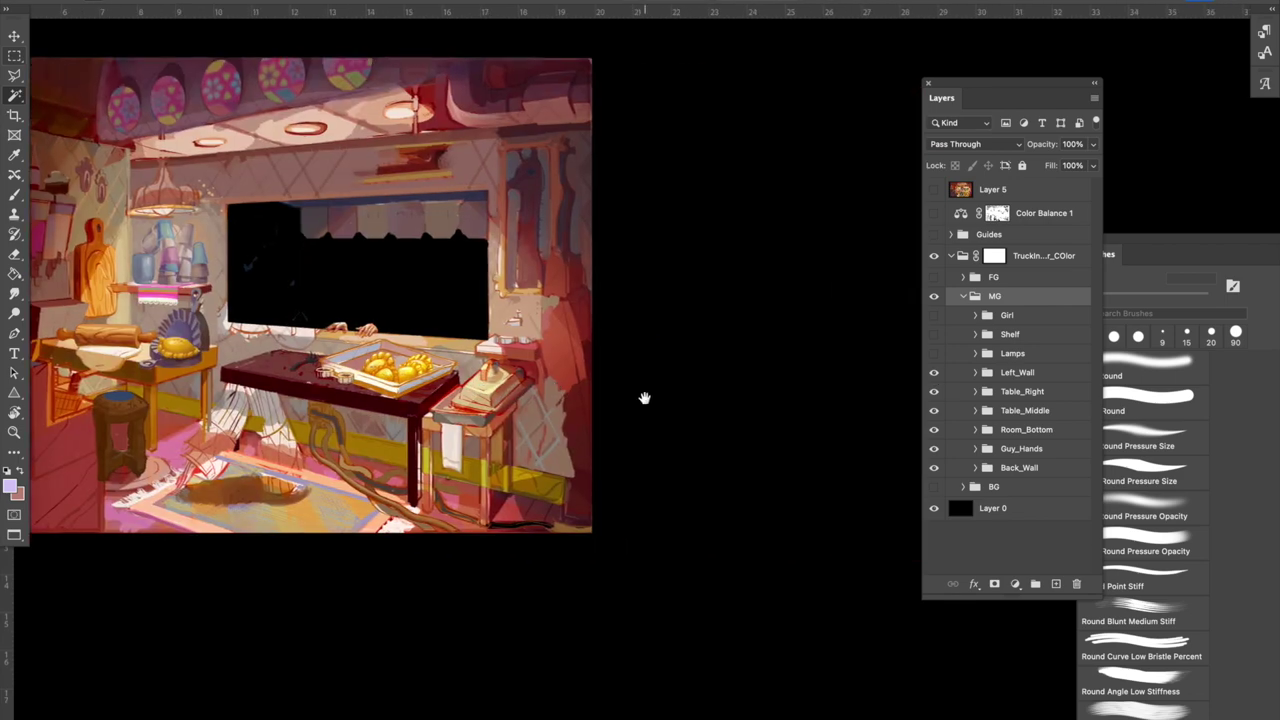
{"action": "left_click", "coordinate": [934, 372]}
{"action": "left_click", "coordinate": [934, 391]}
{"action": "scroll", "coordinate": [846, 412], "scroll_direction": "up", "scroll_amount": 2}
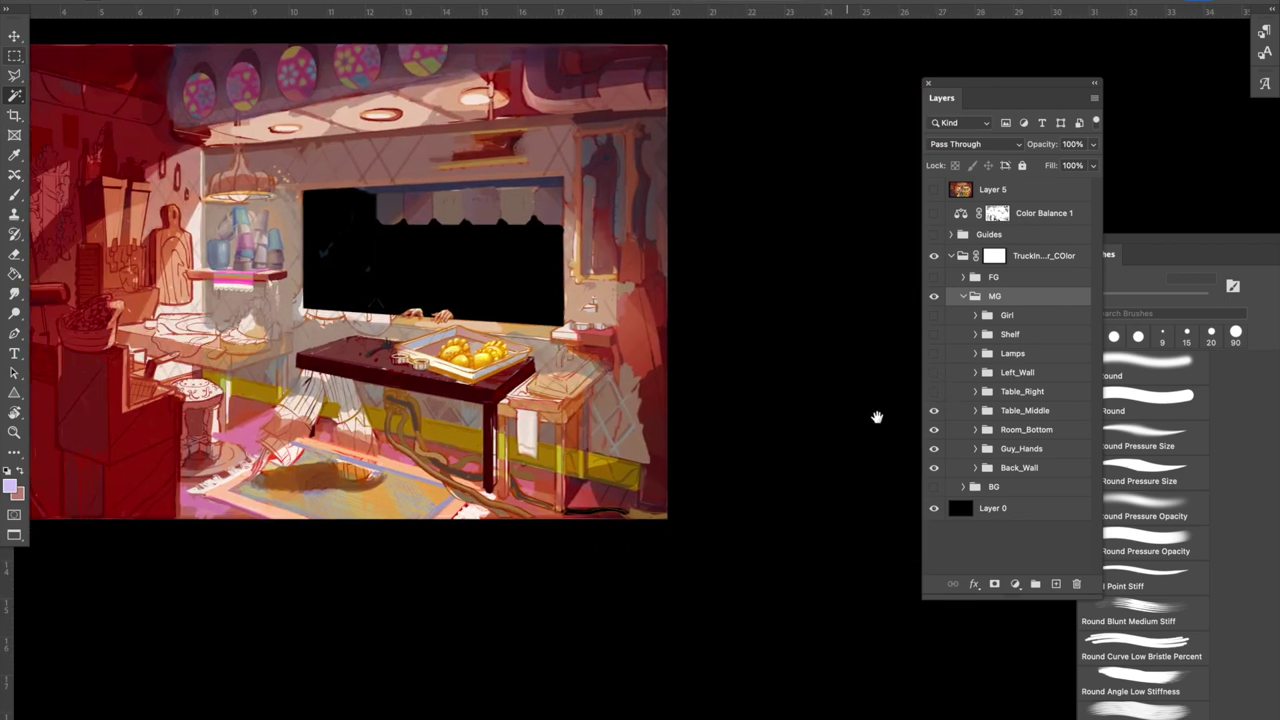
Hide the Table_Middle, Room_Bottom, Guy_Hands and Back_Wall groups to examine what remains of the MG painting.
{"action": "left_click", "coordinate": [934, 410]}
{"action": "left_click", "coordinate": [934, 430]}
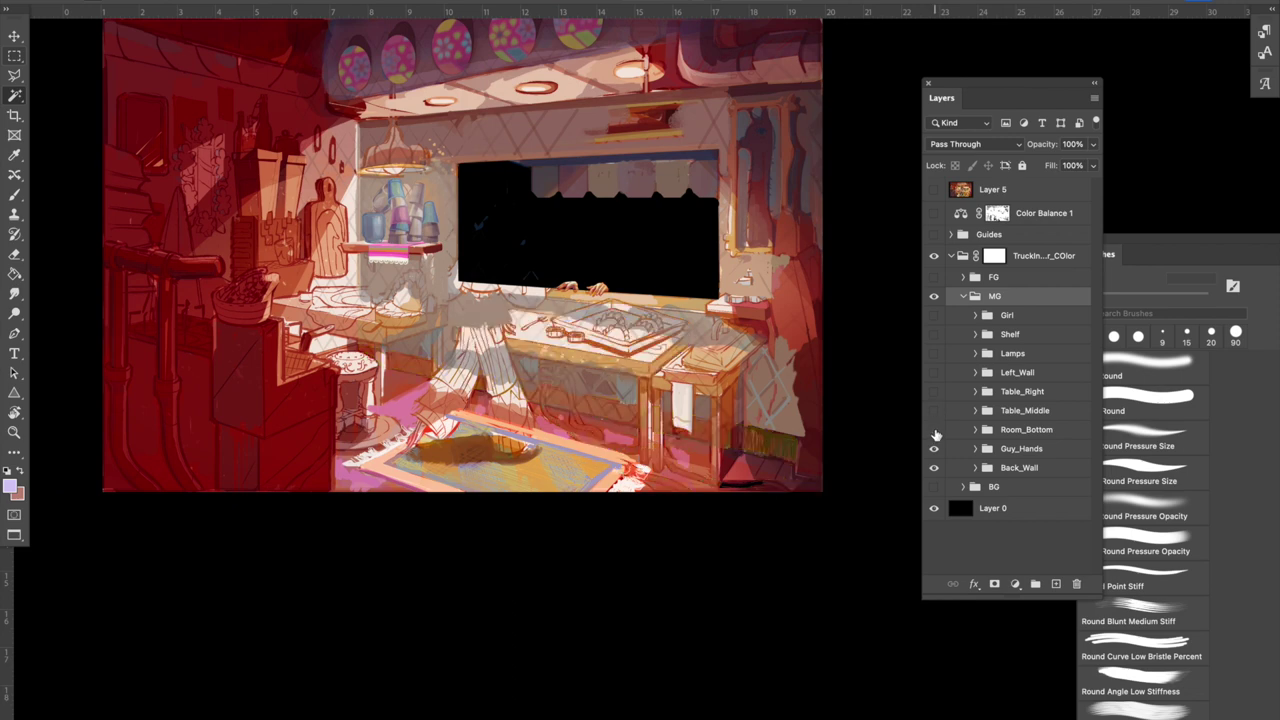
{"action": "left_click", "coordinate": [934, 449]}
{"action": "left_click", "coordinate": [934, 468]}
{"action": "left_click_drag", "start_coordinate": [778, 414], "coordinate": [872, 487]}
Show the Back_Wall, Guy_Hands, Room_Bottom, Table_Middle and Table_Right groups again.
{"action": "left_click_drag", "start_coordinate": [934, 458], "coordinate": [934, 412]}
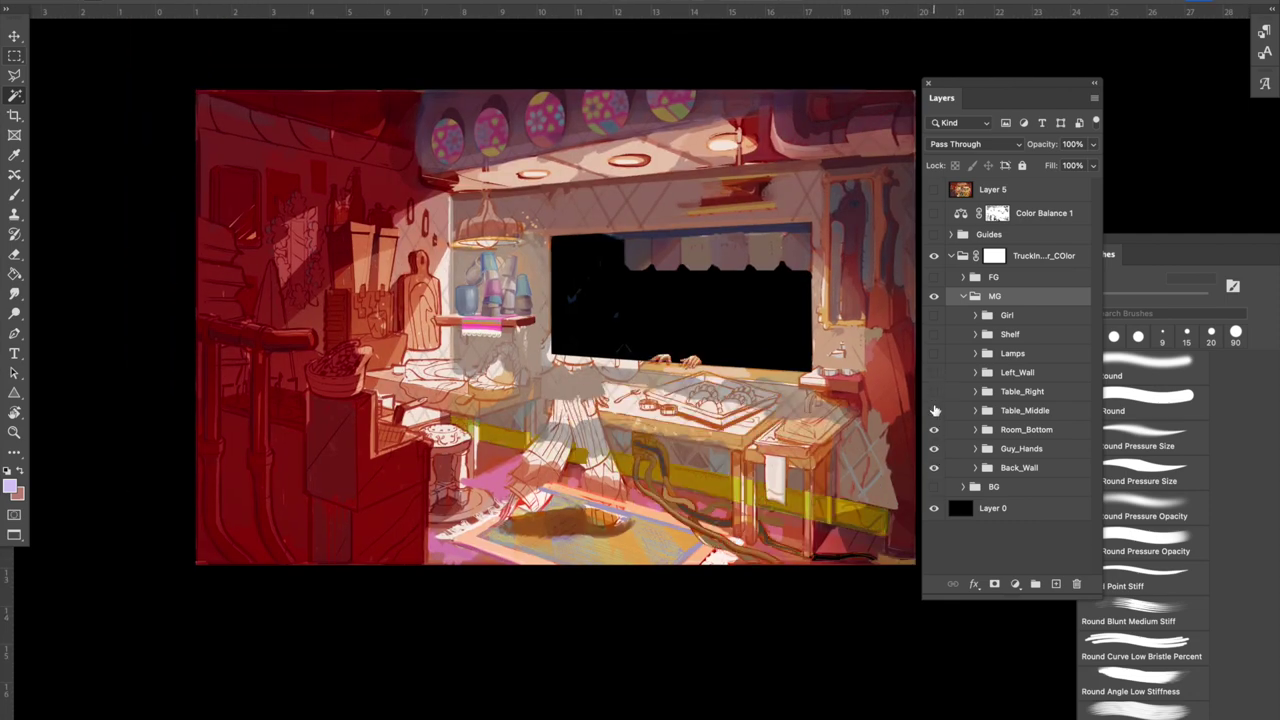
{"action": "left_click", "coordinate": [934, 418]}
{"action": "left_click", "coordinate": [934, 418]}
{"action": "left_click", "coordinate": [934, 411]}
{"action": "left_click", "coordinate": [934, 391]}
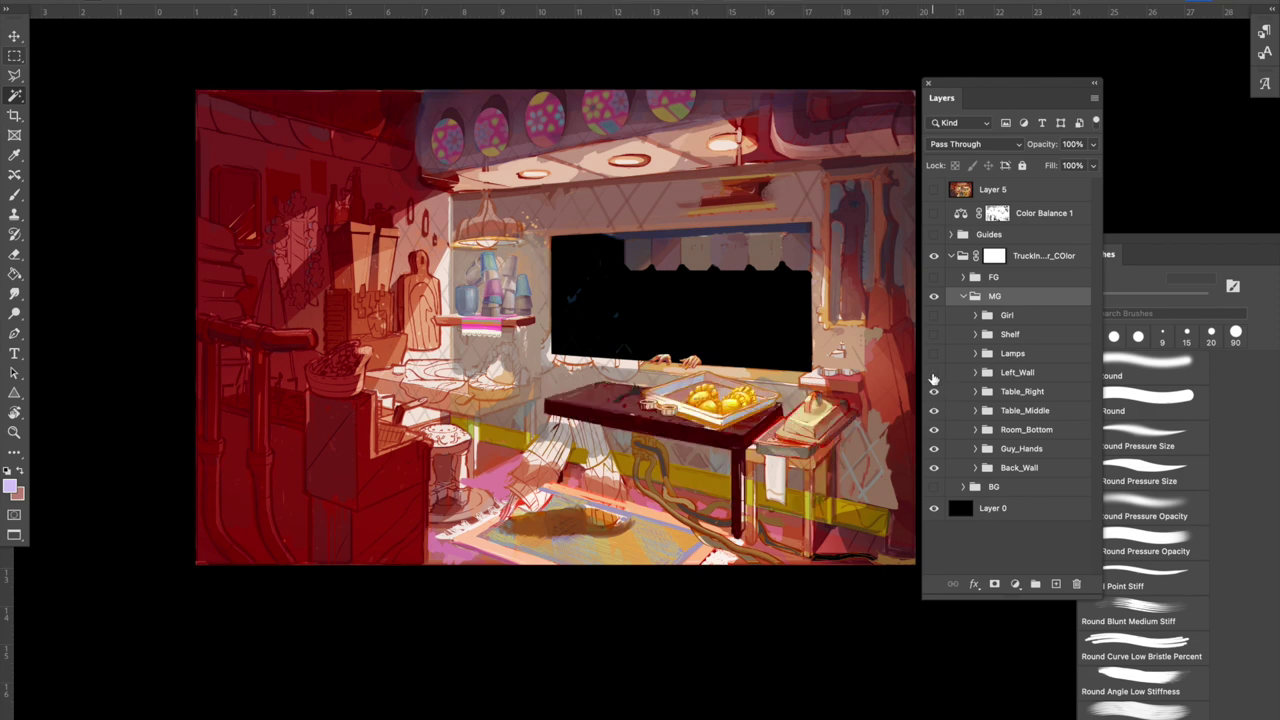
Restore the visibility of the Left_Wall, Lamps, Shelf and Girl groups.
{"action": "left_click", "coordinate": [935, 372]}
{"action": "left_click", "coordinate": [934, 353]}
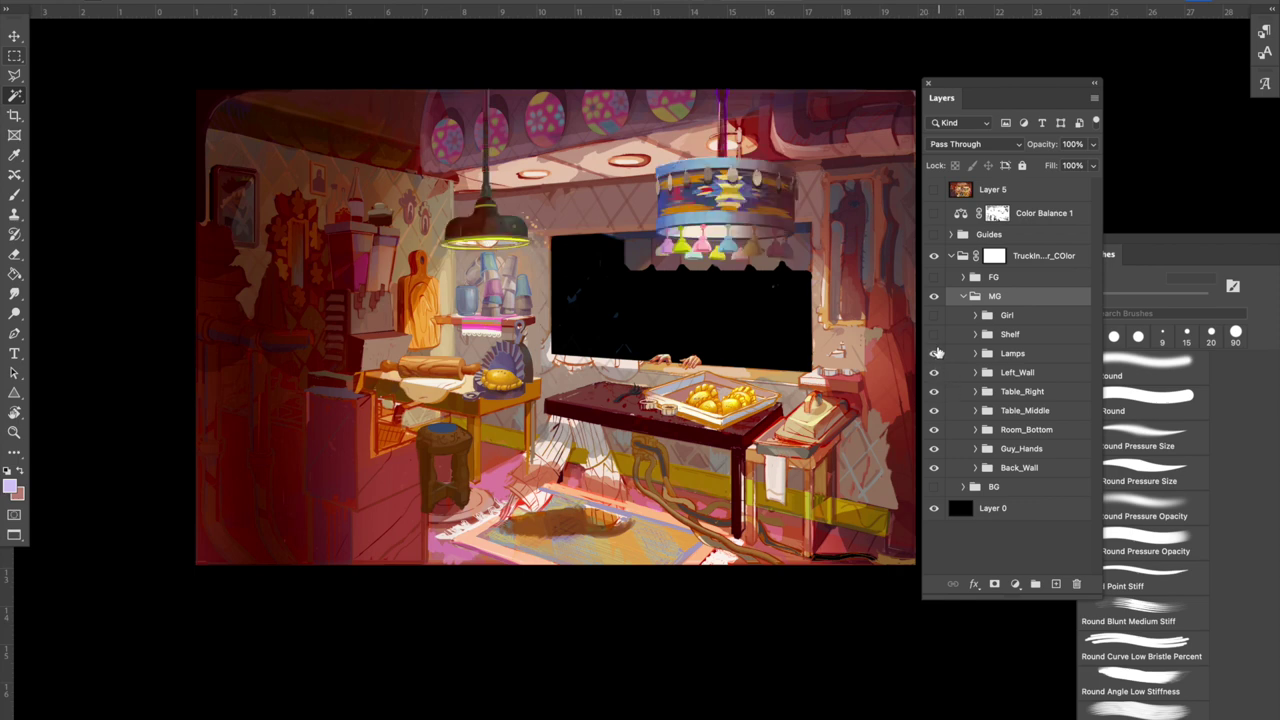
{"action": "left_click", "coordinate": [934, 334]}
{"action": "left_click", "coordinate": [934, 315]}
{"action": "left_click", "coordinate": [935, 317]}
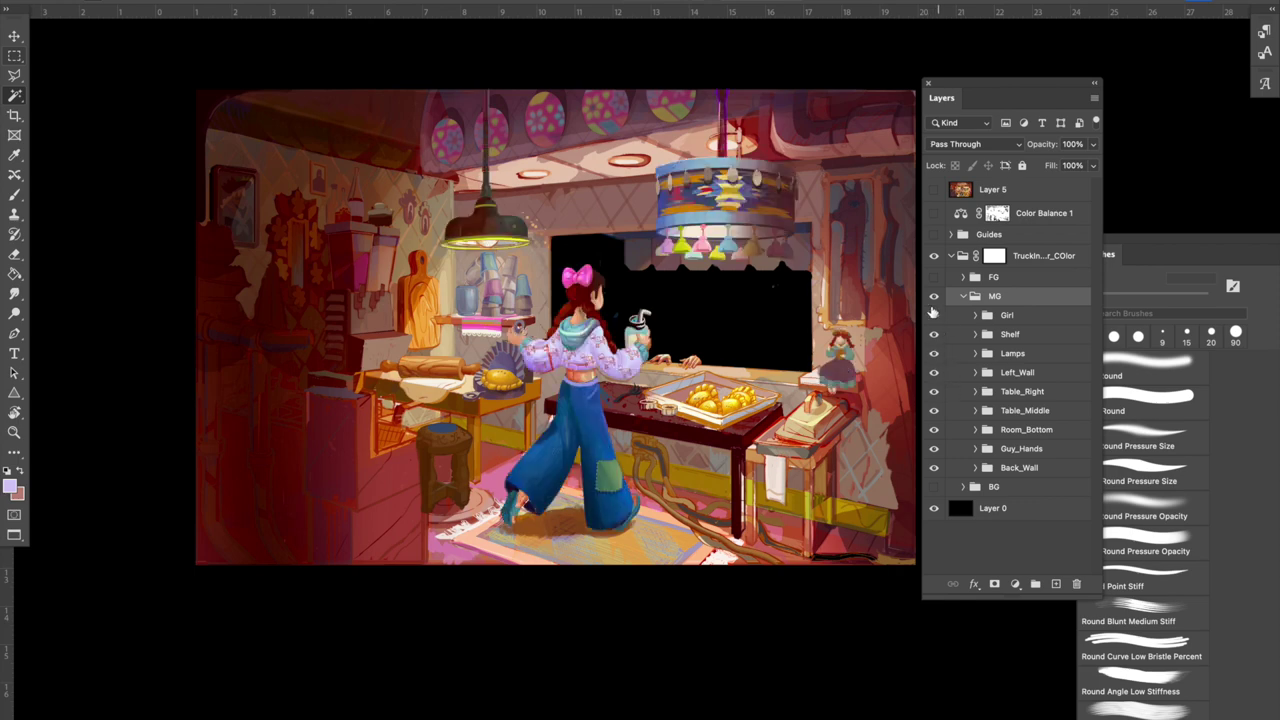
{"action": "left_click_drag", "start_coordinate": [831, 362], "coordinate": [829, 358]}
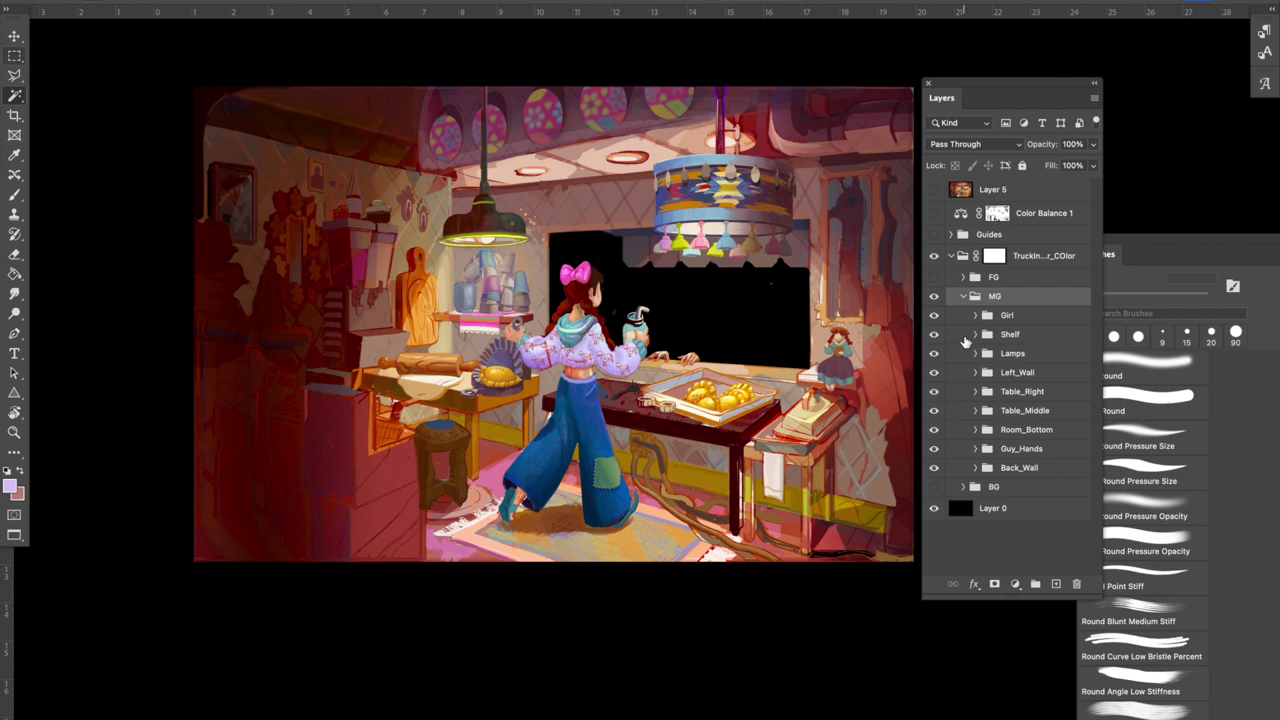
Toggle the Girl group off and on to compare the character with the painting behind her, leaving it visible.
{"action": "left_click_drag", "start_coordinate": [779, 317], "coordinate": [784, 314]}
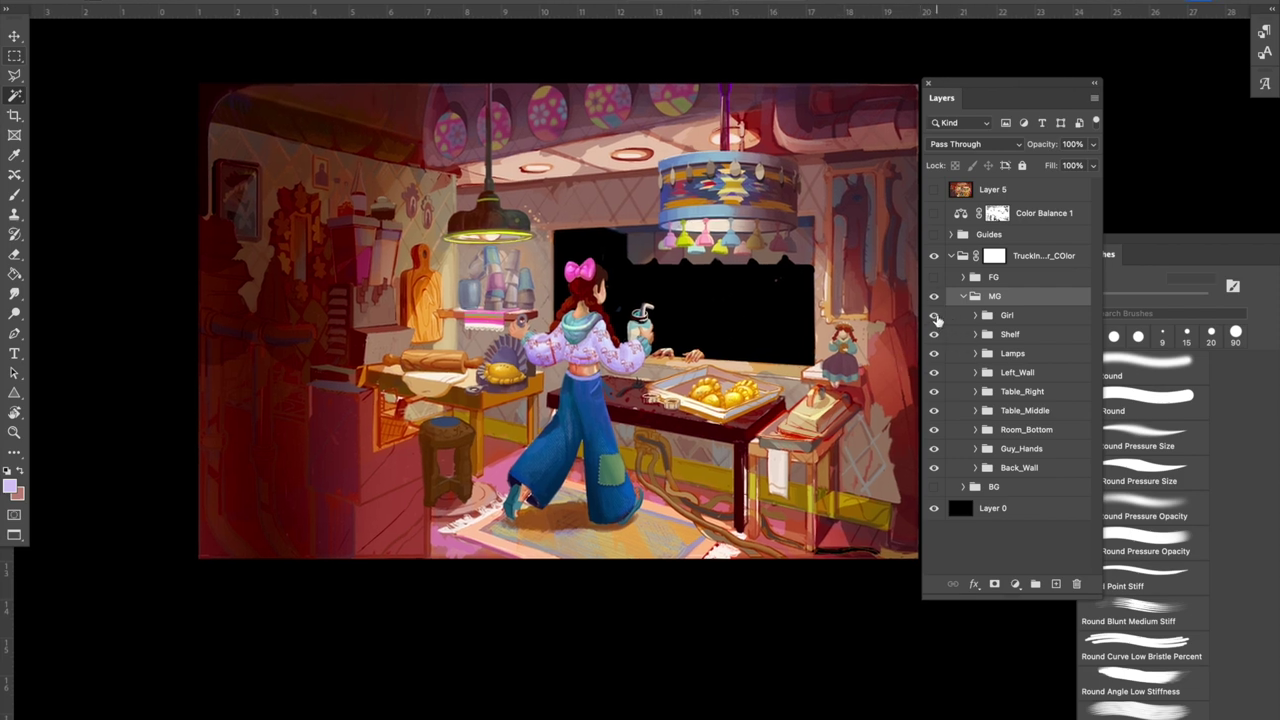
{"action": "left_click", "coordinate": [935, 317]}
{"action": "left_click", "coordinate": [935, 317]}
{"action": "left_click", "coordinate": [934, 317]}
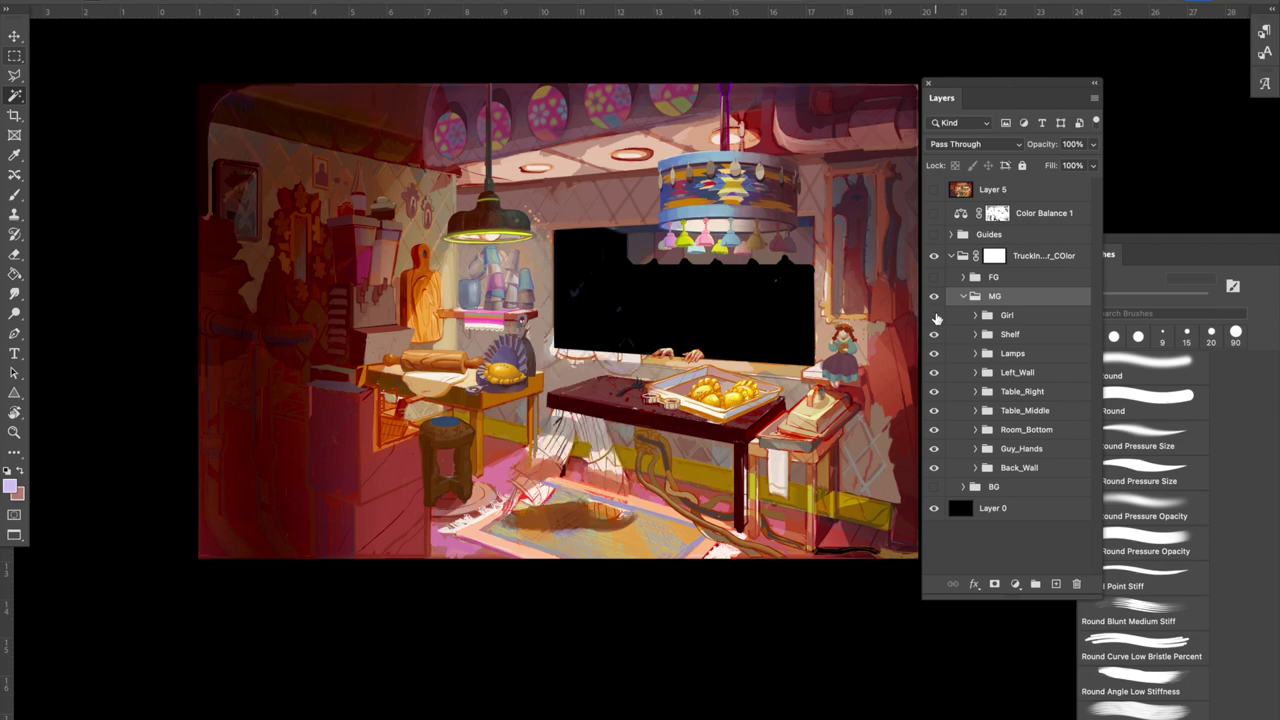
{"action": "left_click", "coordinate": [934, 317]}
{"action": "key", "text": "ctrl+plus"}
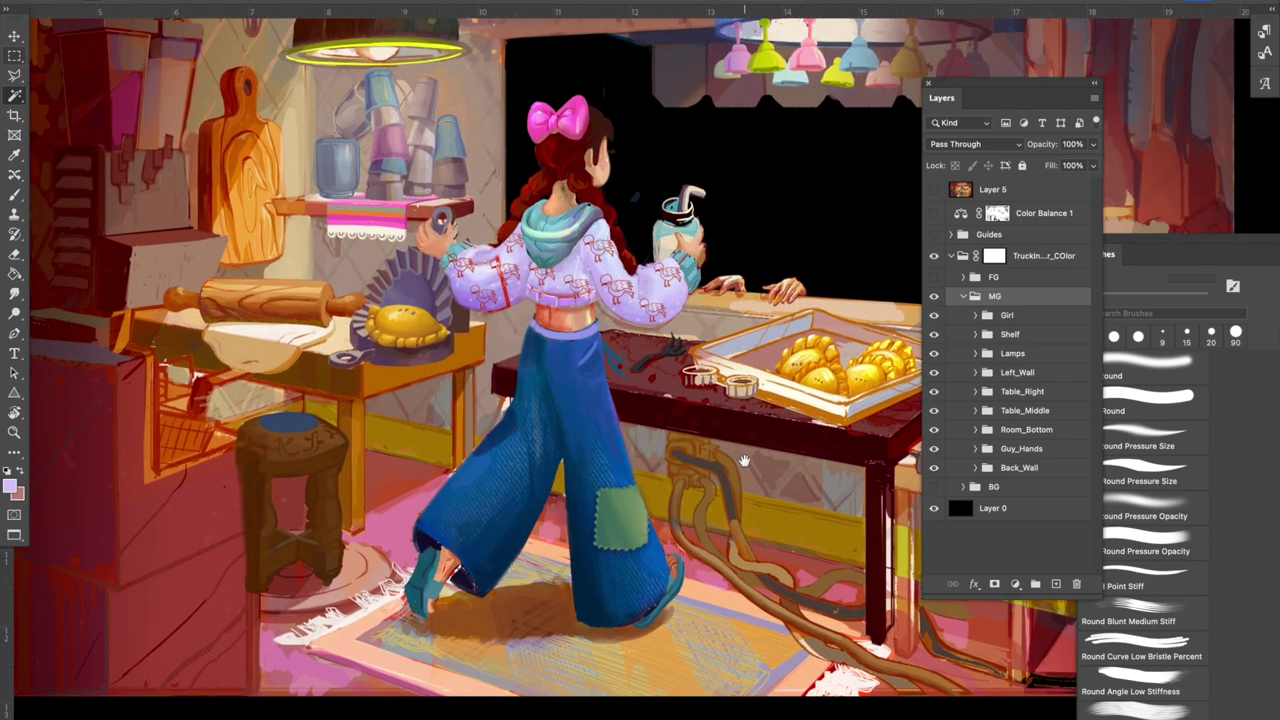
{"action": "left_click", "coordinate": [934, 317]}
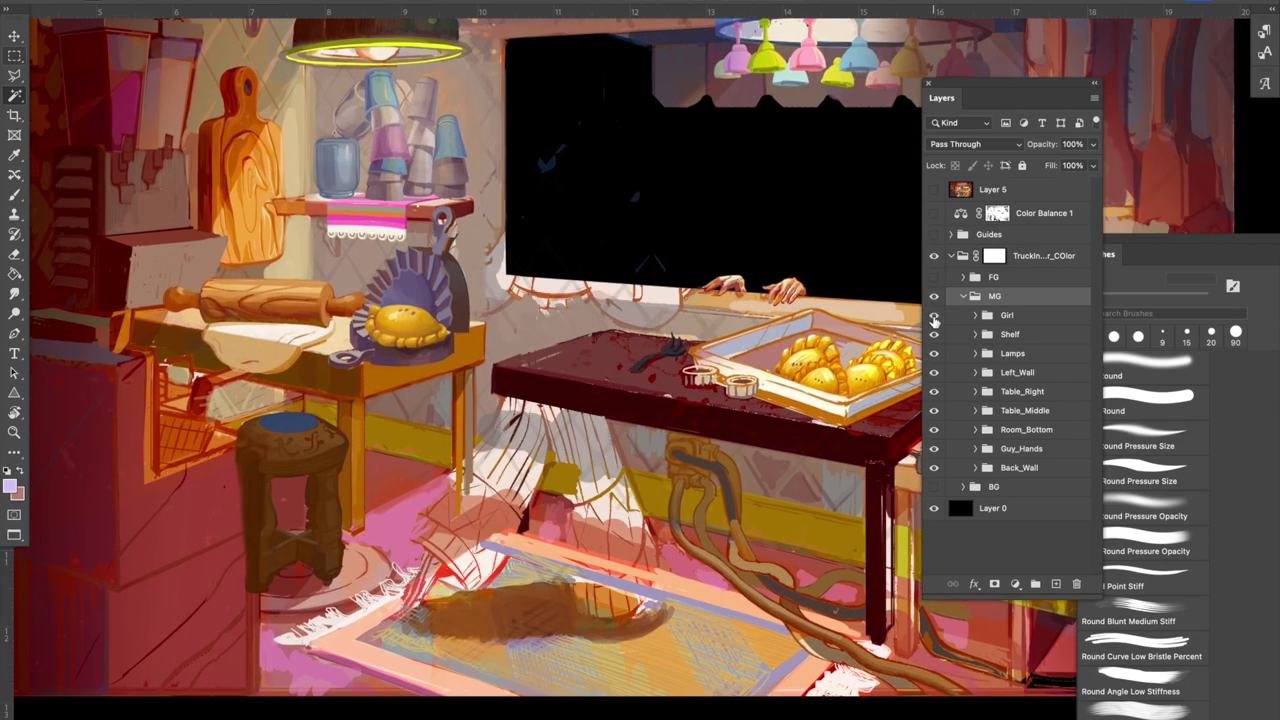
{"action": "left_click", "coordinate": [934, 317]}
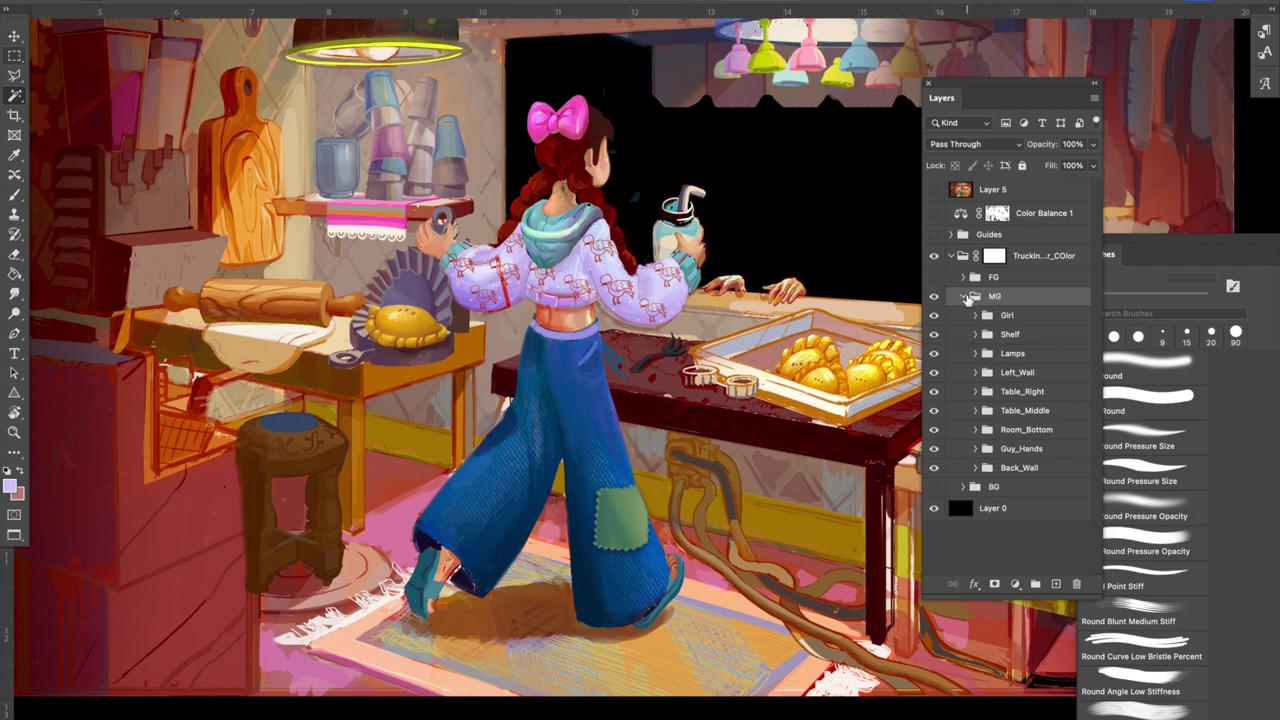
Examine the girl's bow, braids, neck and hood up close.
{"action": "key", "text": "ctrl+plus"}
{"action": "left_click_drag", "start_coordinate": [627, 406], "coordinate": [696, 515]}
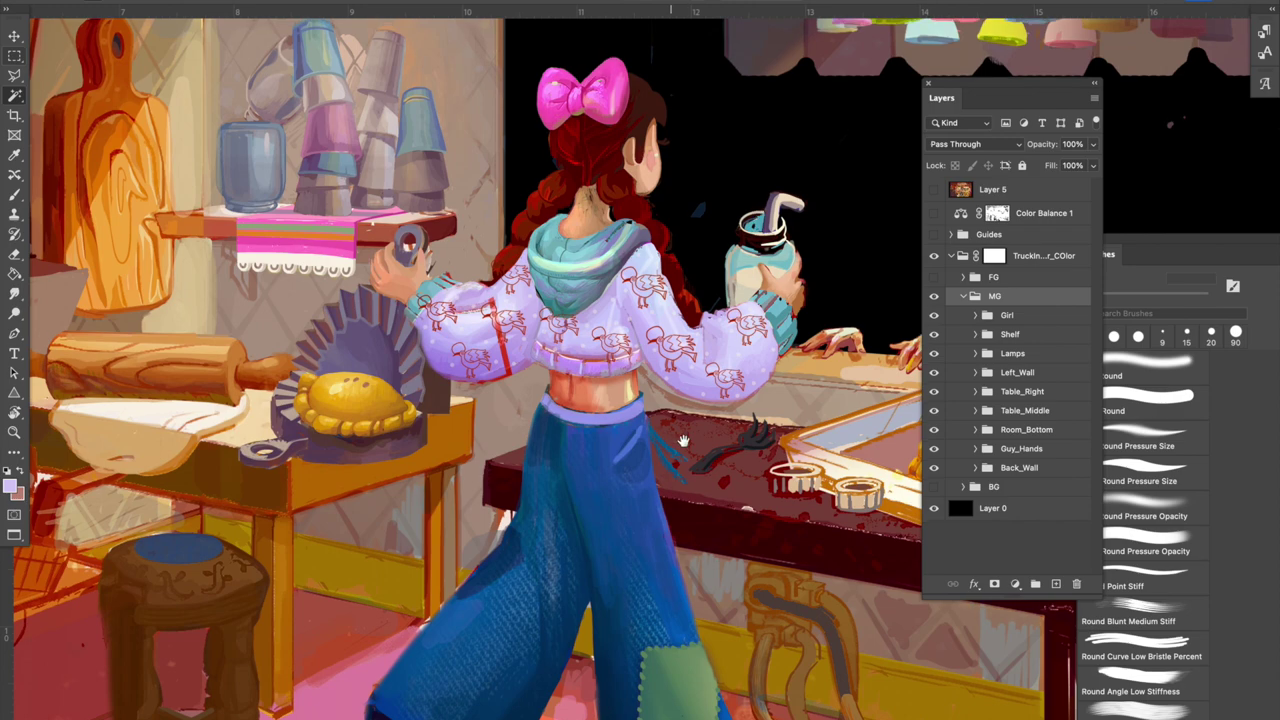
{"action": "left_click_drag", "start_coordinate": [690, 350], "coordinate": [693, 398]}
{"action": "key", "text": "ctrl+plus"}
{"action": "key", "text": "ctrl+plus"}
{"action": "left_click_drag", "start_coordinate": [626, 260], "coordinate": [648, 579]}
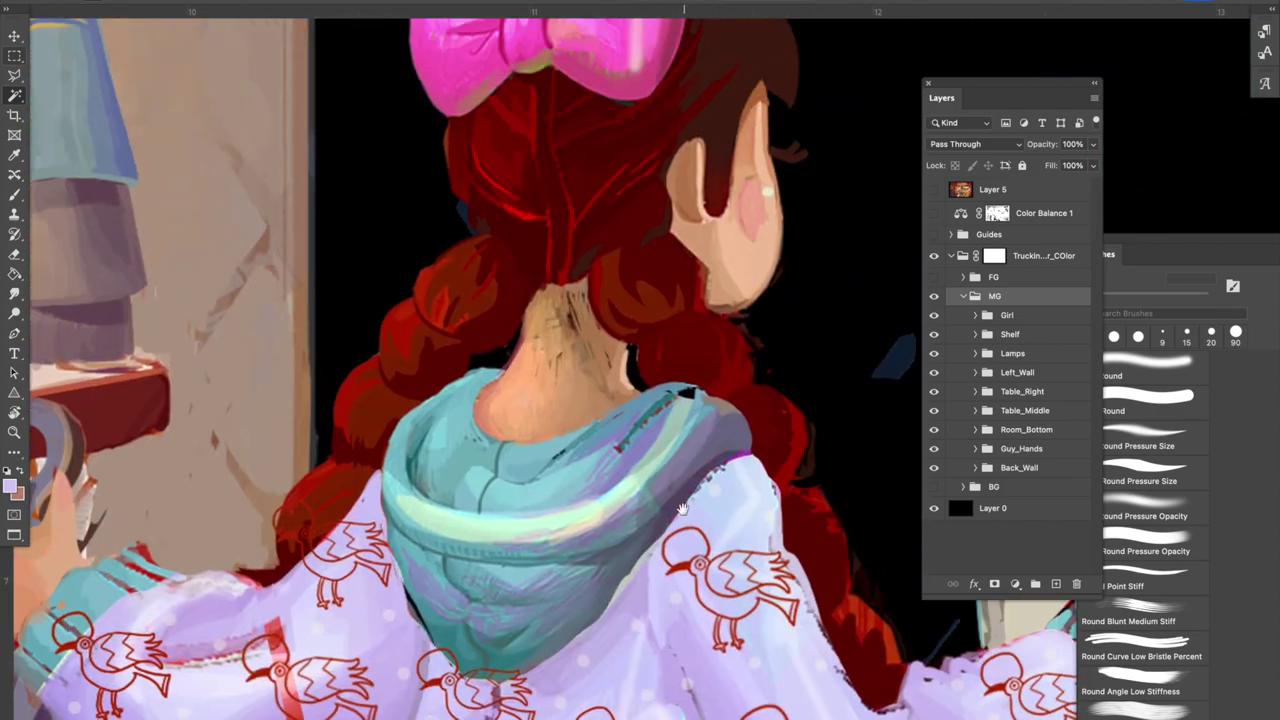
{"action": "left_click_drag", "start_coordinate": [700, 350], "coordinate": [750, 435]}
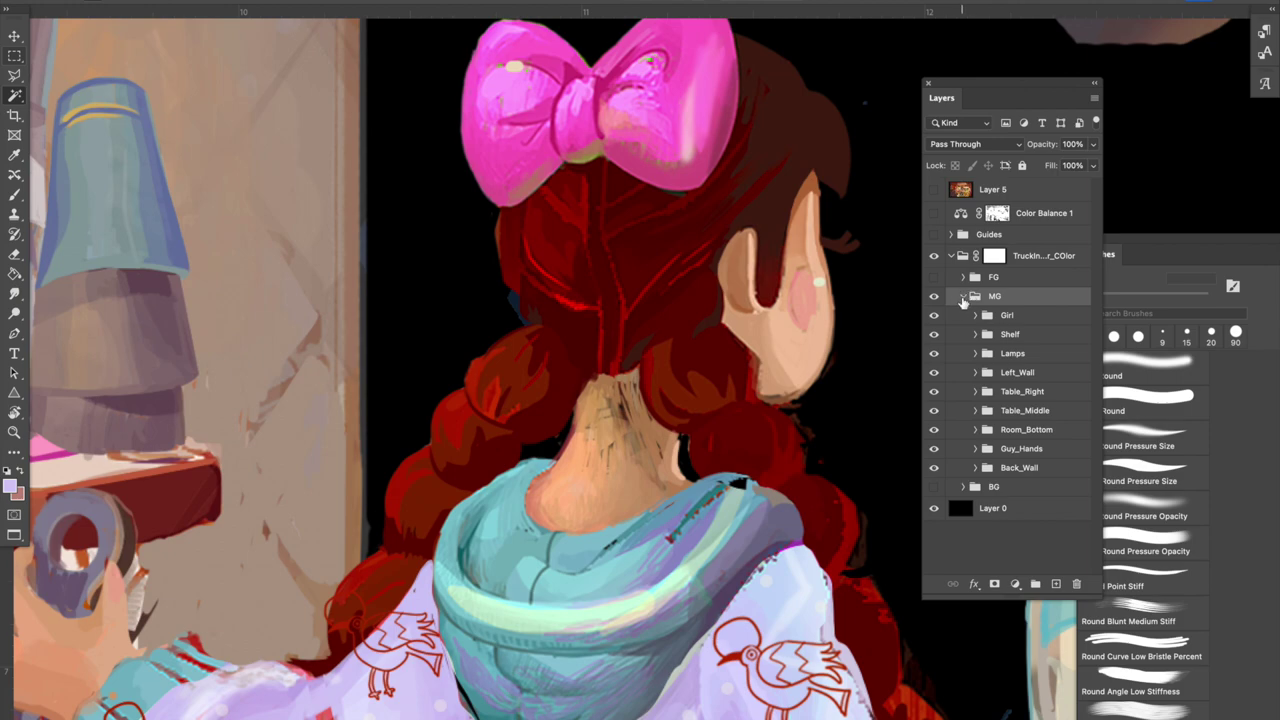
Collapse and hide the MG group, showing only the FG group to examine the foreground objects in isolation.
{"action": "left_click", "coordinate": [960, 296]}
{"action": "left_click", "coordinate": [934, 295]}
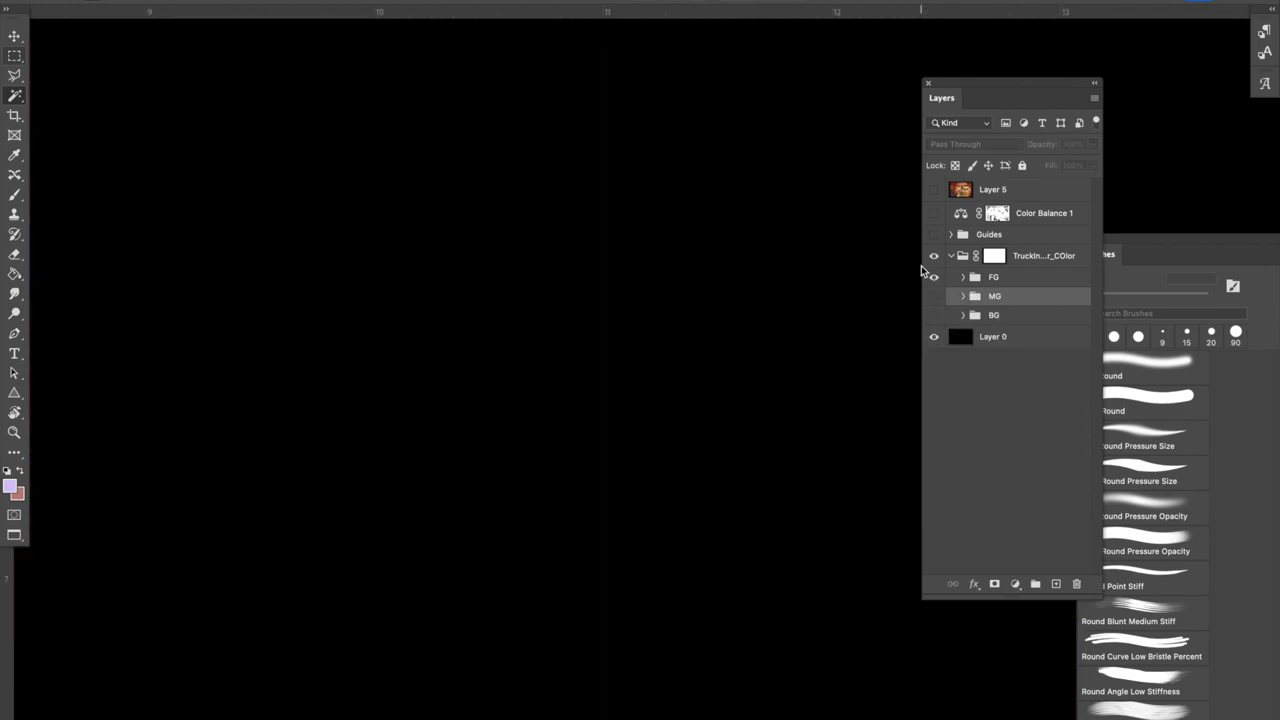
{"action": "key", "text": "super+minus"}
{"action": "key", "text": "super+minus"}
{"action": "key", "text": "super+minus"}
{"action": "key", "text": "super+minus"}
{"action": "key", "text": "super+minus"}
{"action": "key", "text": "super+minus"}
{"action": "left_click_drag", "start_coordinate": [623, 485], "coordinate": [609, 423]}
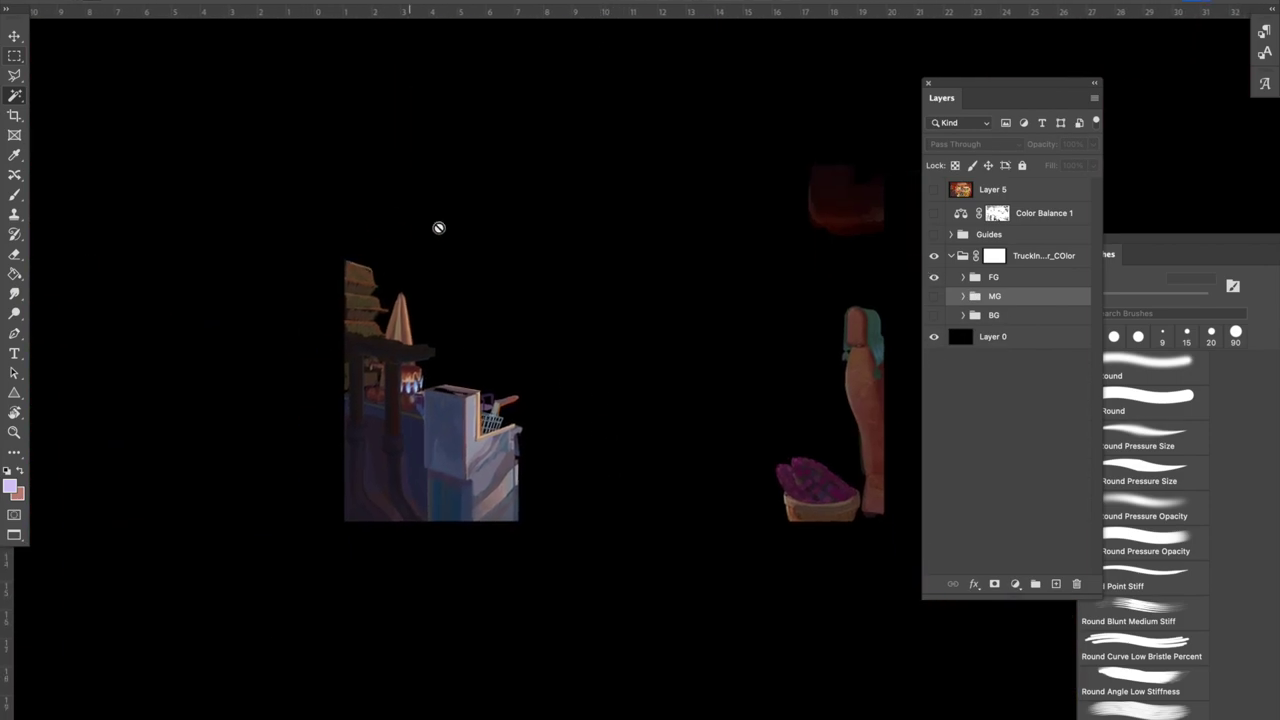
{"action": "left_click_drag", "start_coordinate": [834, 315], "coordinate": [786, 350]}
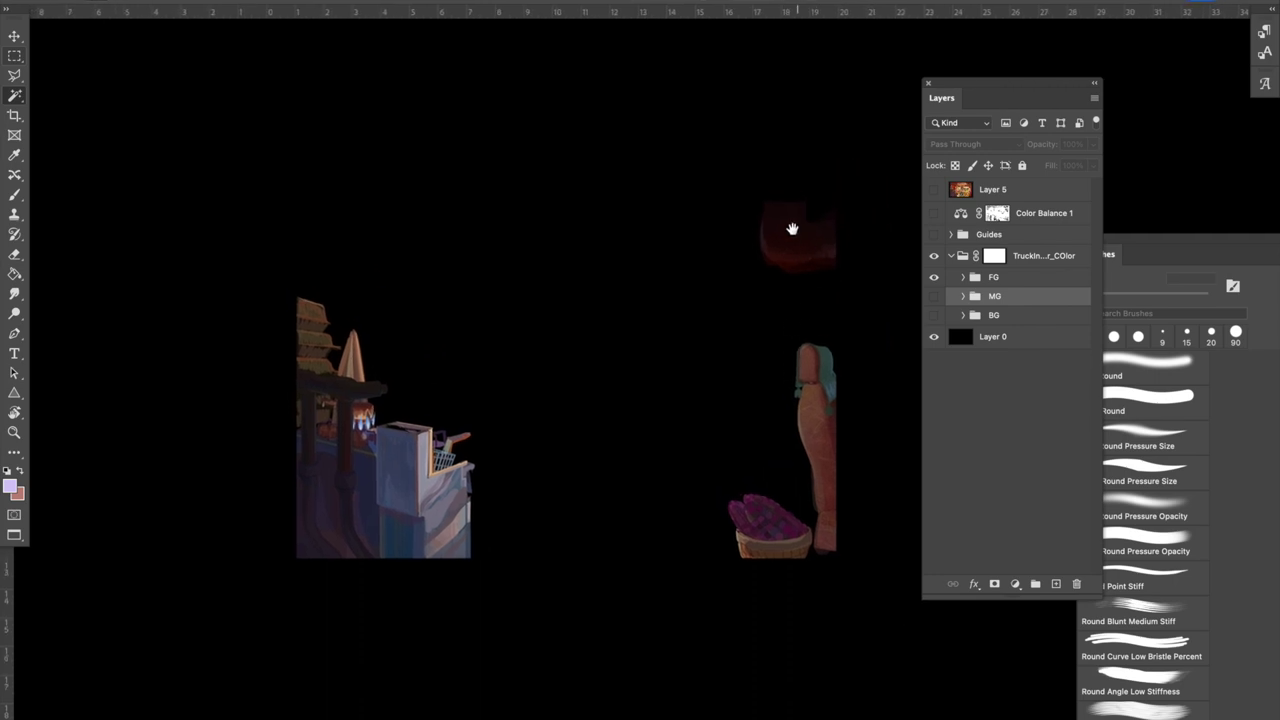
{"action": "left_click_drag", "start_coordinate": [798, 280], "coordinate": [799, 297]}
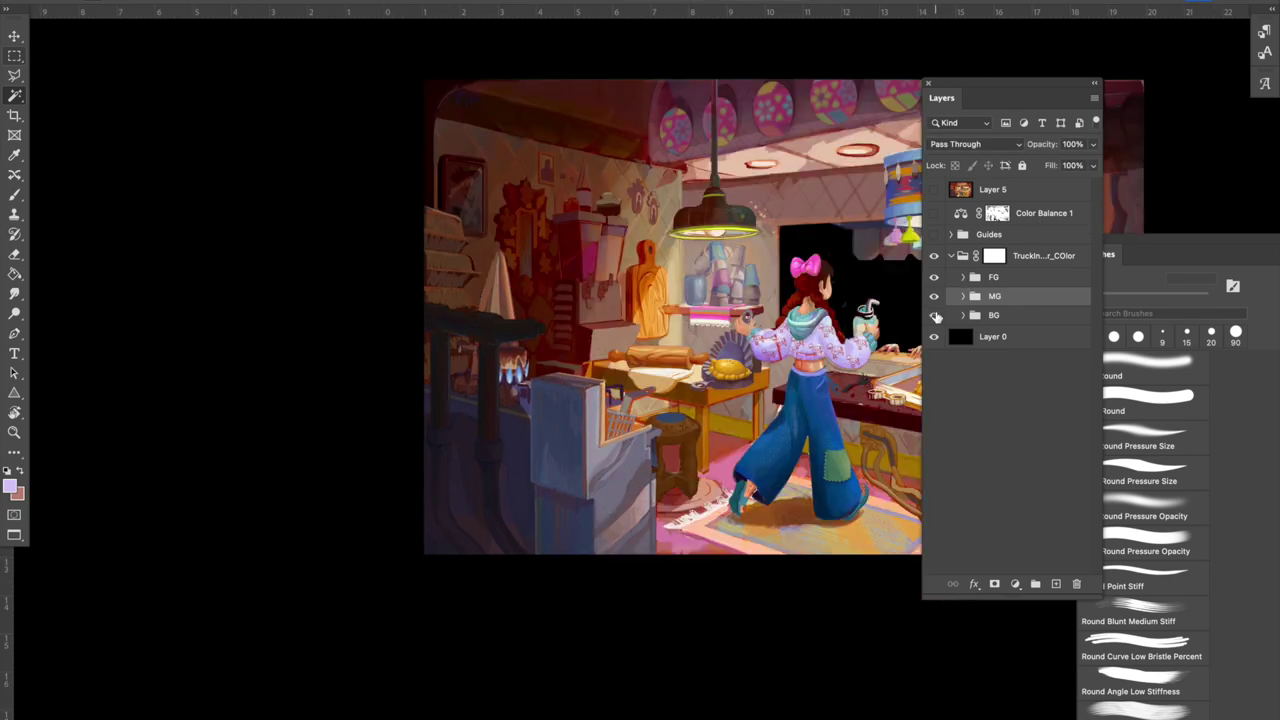
Show the BG group together with FG and MG to view the complete food truck interior.
{"action": "left_click", "coordinate": [935, 315]}
{"action": "left_click_drag", "start_coordinate": [884, 302], "coordinate": [698, 295]}
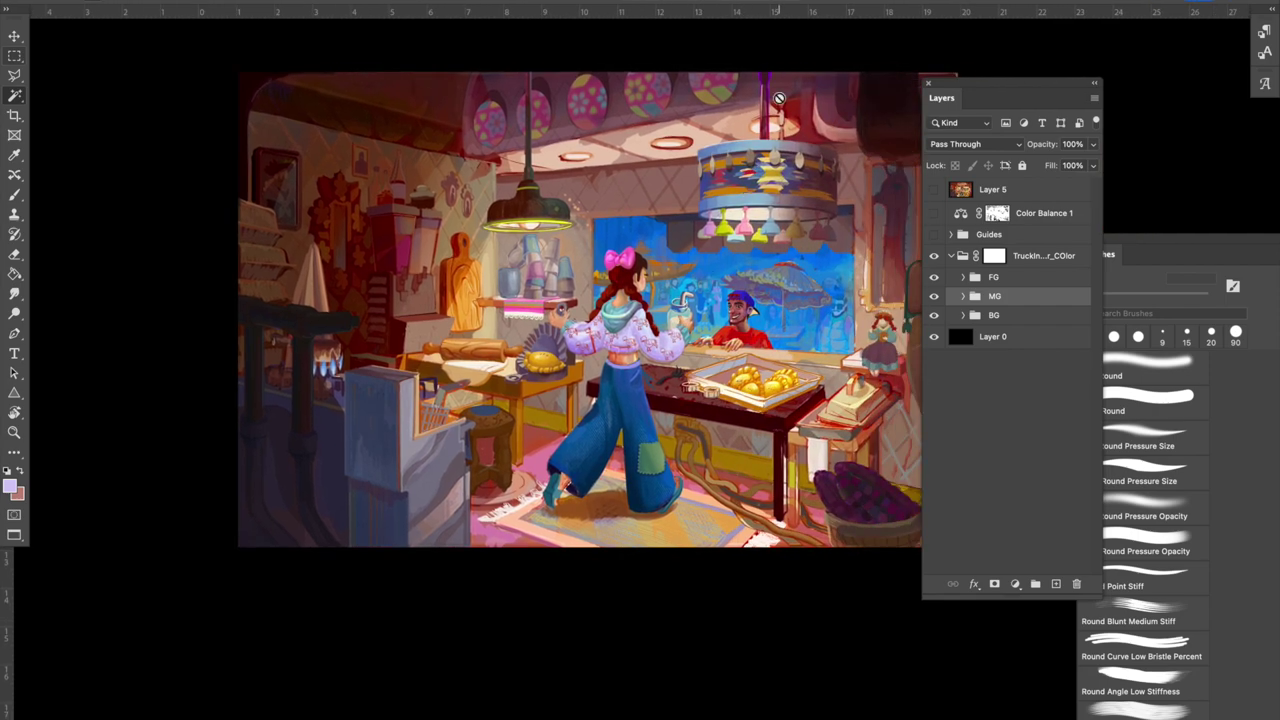
{"action": "key", "text": "super+plus"}
{"action": "left_click_drag", "start_coordinate": [682, 421], "coordinate": [616, 408]}
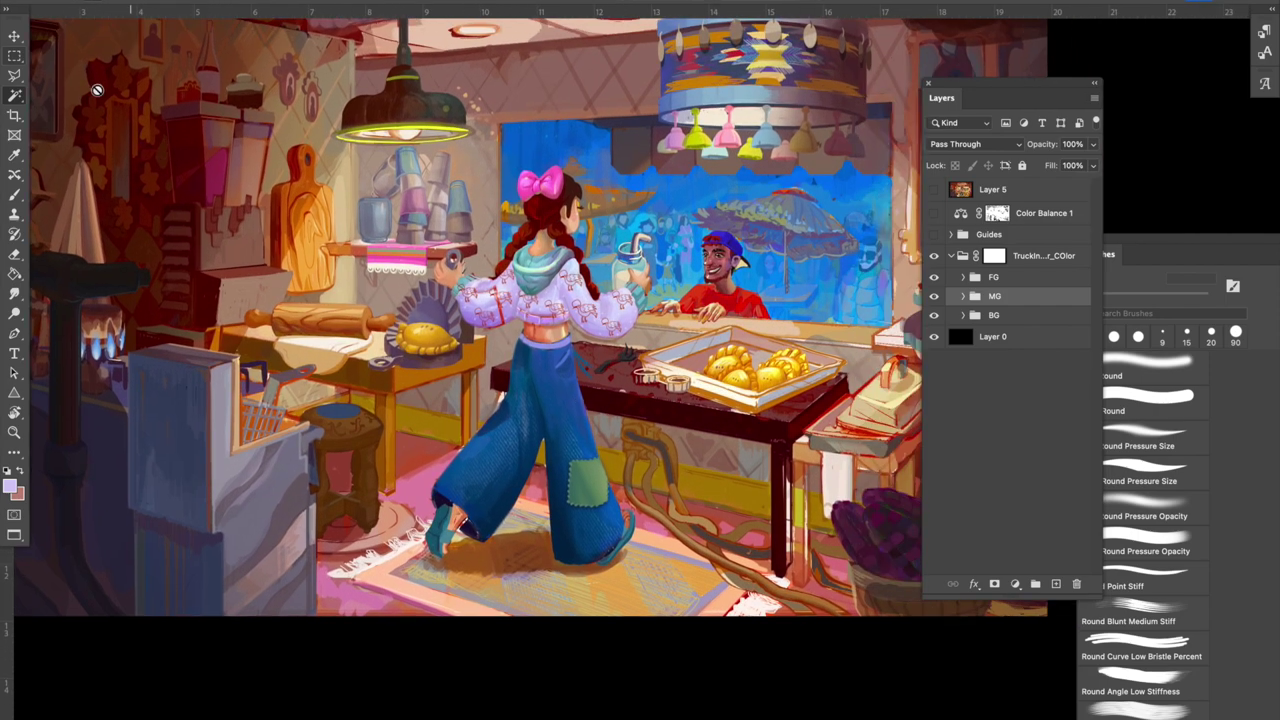
Select the BG layer from the canvas and toggle it off and on to check the view outside the window.
{"action": "key", "text": "v"}
{"action": "left_click", "coordinate": [785, 300], "text": "ctrl"}
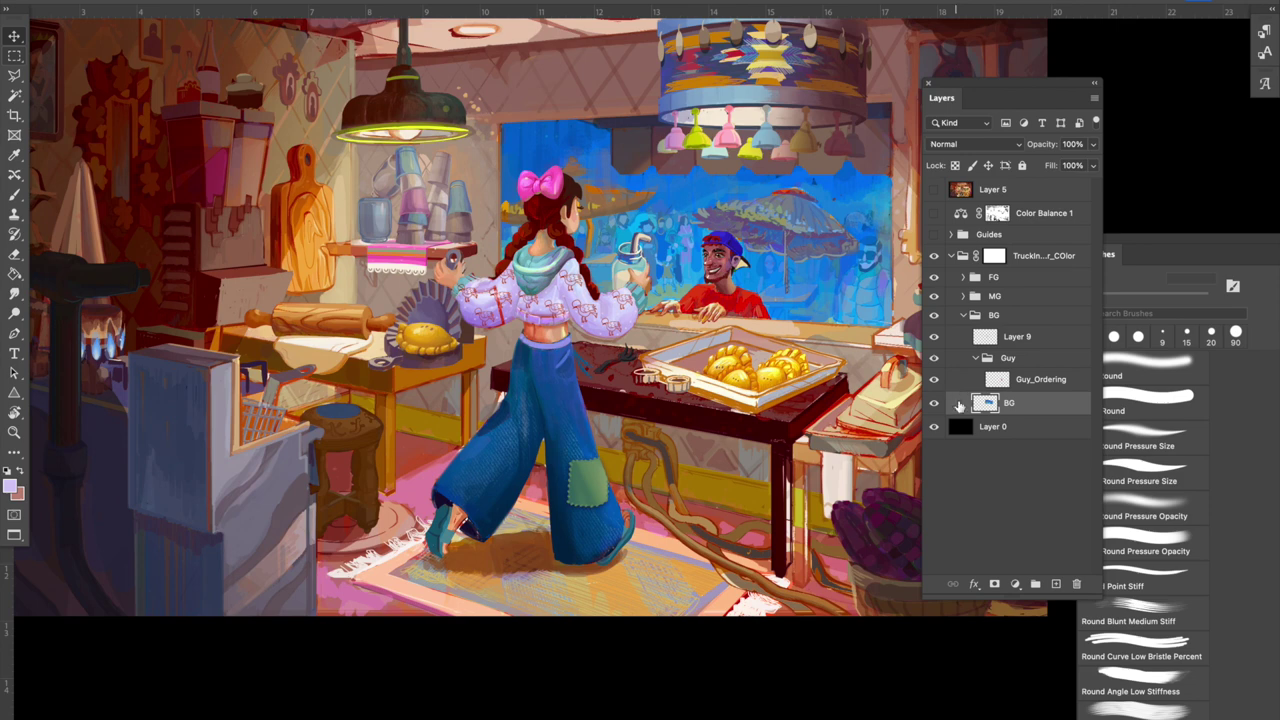
{"action": "left_click", "coordinate": [935, 403]}
{"action": "left_click", "coordinate": [935, 403]}
Try shifting the BG layer's hue with a Hue/Saturation adjustment.
{"action": "left_click", "coordinate": [186, 0]}
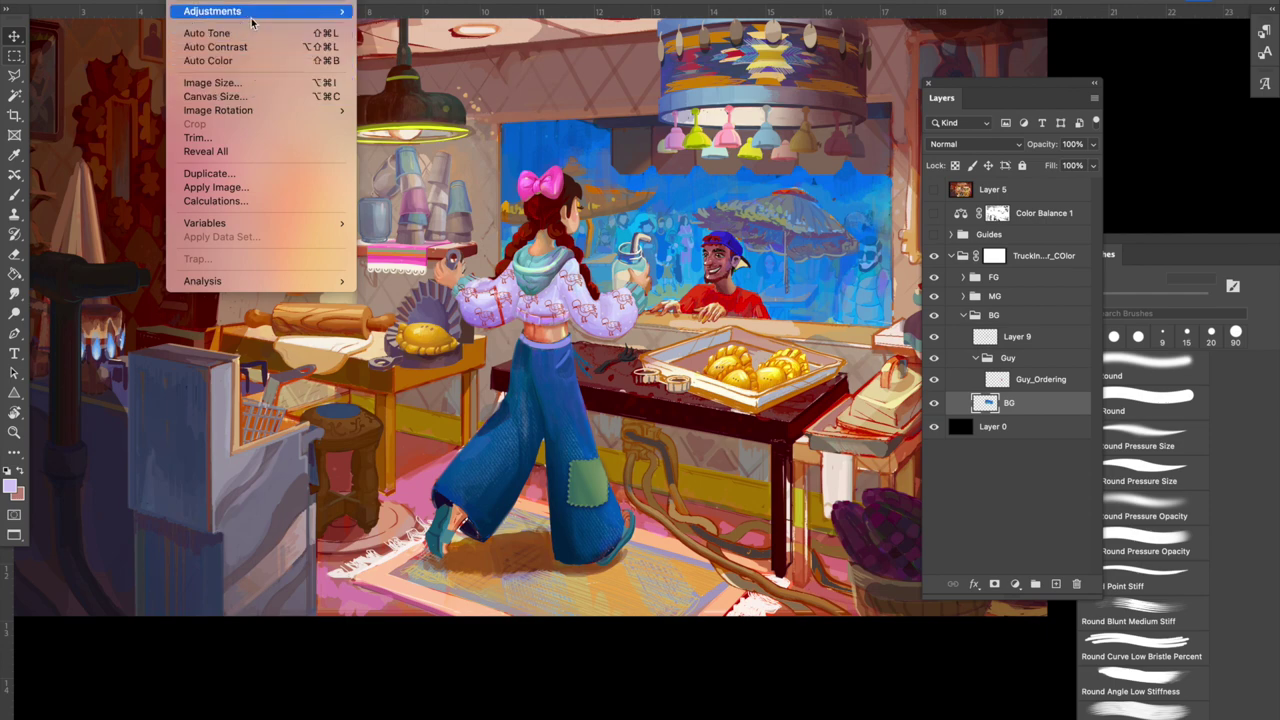
{"action": "mouse_move", "coordinate": [260, 11]}
{"action": "left_click", "coordinate": [410, 88]}
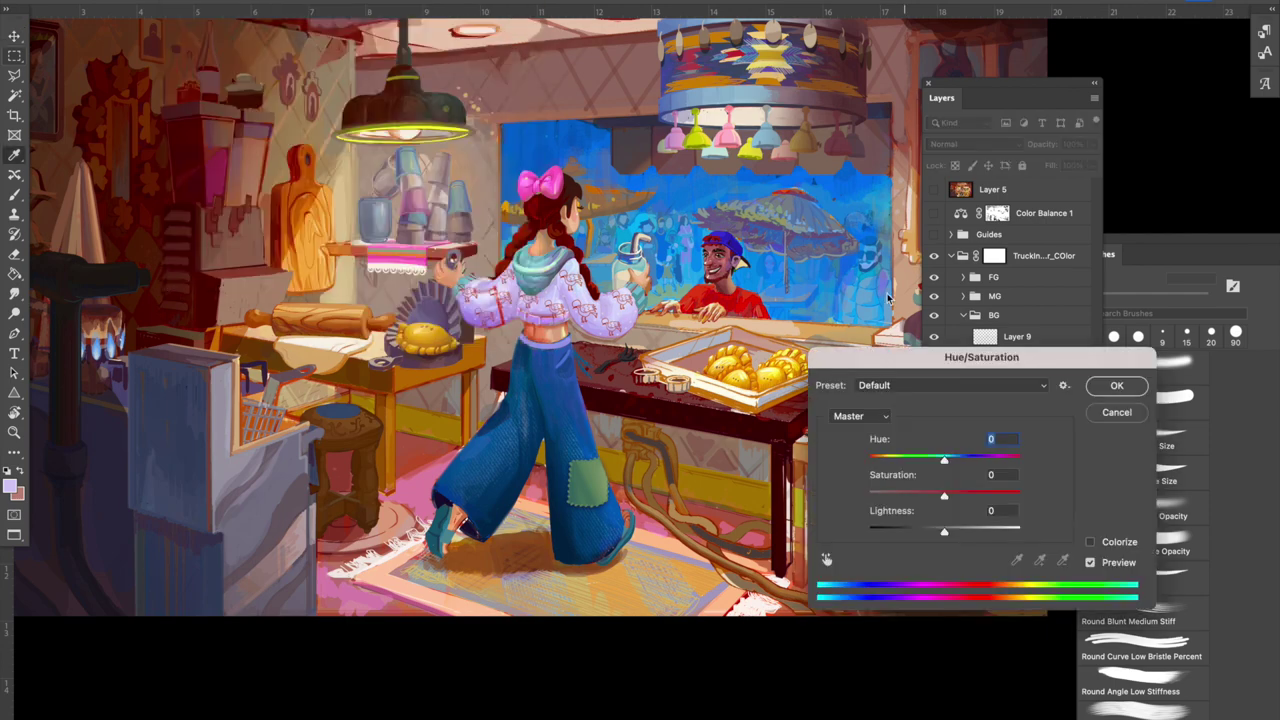
{"action": "left_click", "coordinate": [885, 459]}
{"action": "left_click_drag", "start_coordinate": [873, 465], "coordinate": [924, 463]}
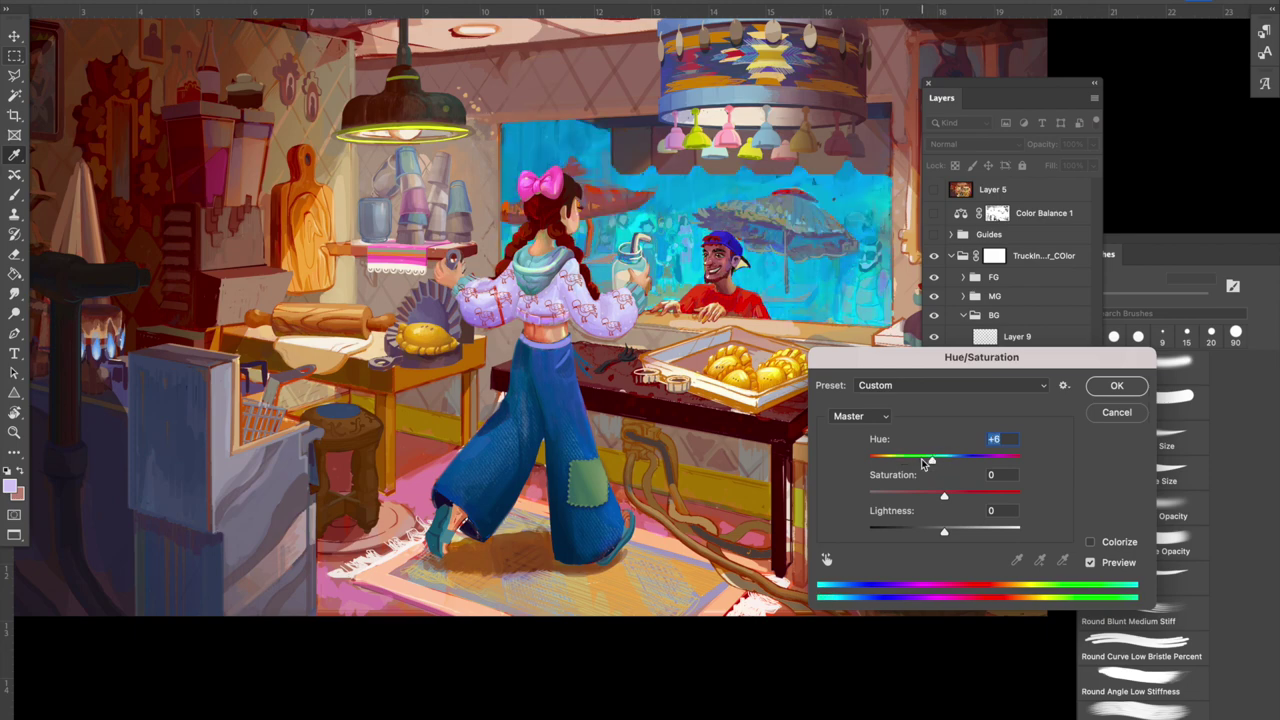
{"action": "left_click", "coordinate": [1116, 418]}
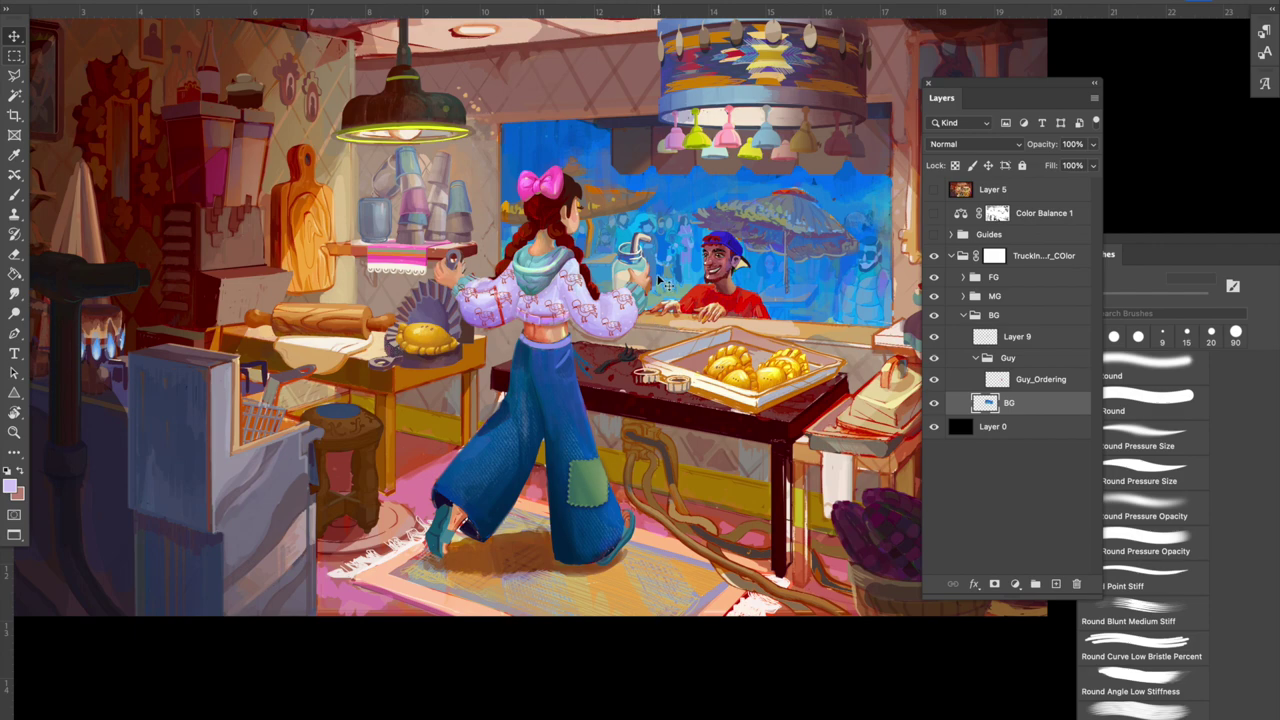
Select the Sweater_Pink layer from the canvas and examine the sweater's bird pattern and stray red stripe.
{"action": "key", "text": "super+plus"}
{"action": "key", "text": "super+plus"}
{"action": "left_click_drag", "start_coordinate": [604, 408], "coordinate": [670, 518]}
{"action": "left_click", "coordinate": [528, 330], "text": "ctrl"}
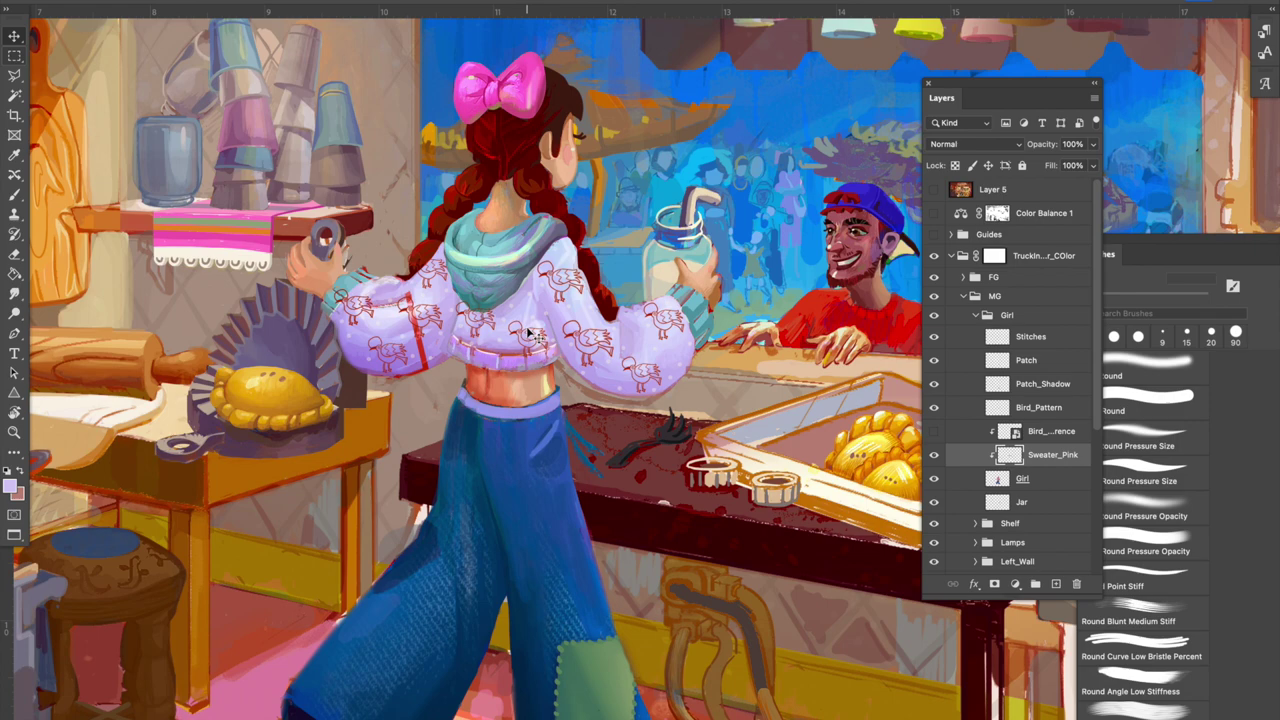
{"action": "scroll", "coordinate": [528, 330], "scroll_direction": "up", "scroll_amount": 3}
{"action": "left_click_drag", "start_coordinate": [528, 328], "coordinate": [656, 422]}
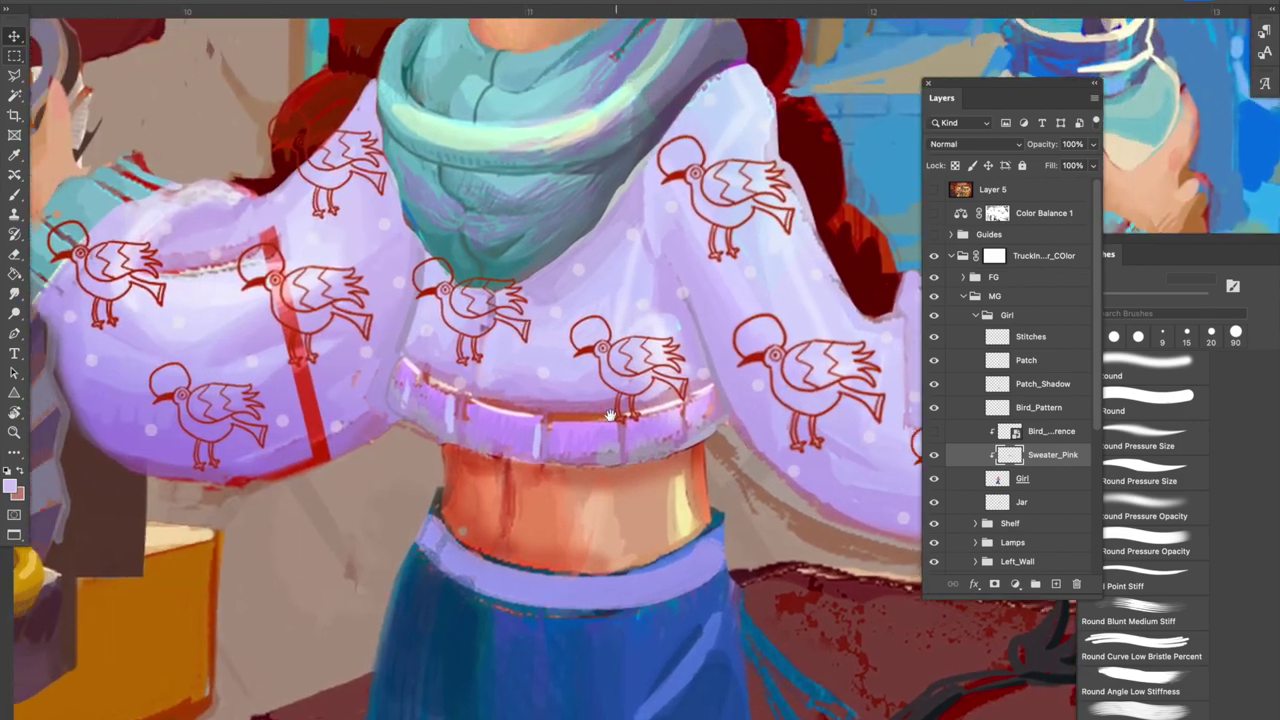
{"action": "left_click_drag", "start_coordinate": [610, 415], "coordinate": [636, 374]}
{"action": "left_click_drag", "start_coordinate": [835, 371], "coordinate": [773, 353]}
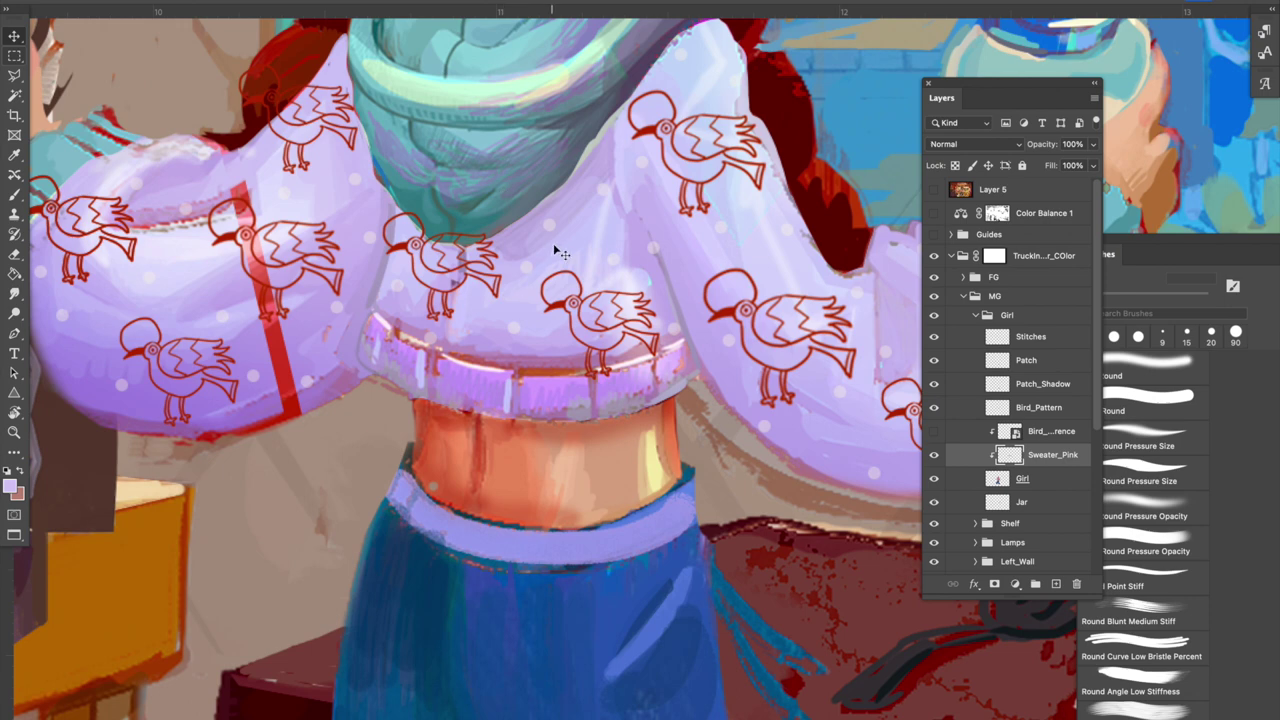
{"action": "left_click_drag", "start_coordinate": [685, 403], "coordinate": [787, 417]}
{"action": "left_click_drag", "start_coordinate": [674, 346], "coordinate": [740, 390]}
On the Girl layer, paint sampled lavender over the red stripe behind the central bird on the girl's left sleeve.
{"action": "left_click", "coordinate": [974, 477]}
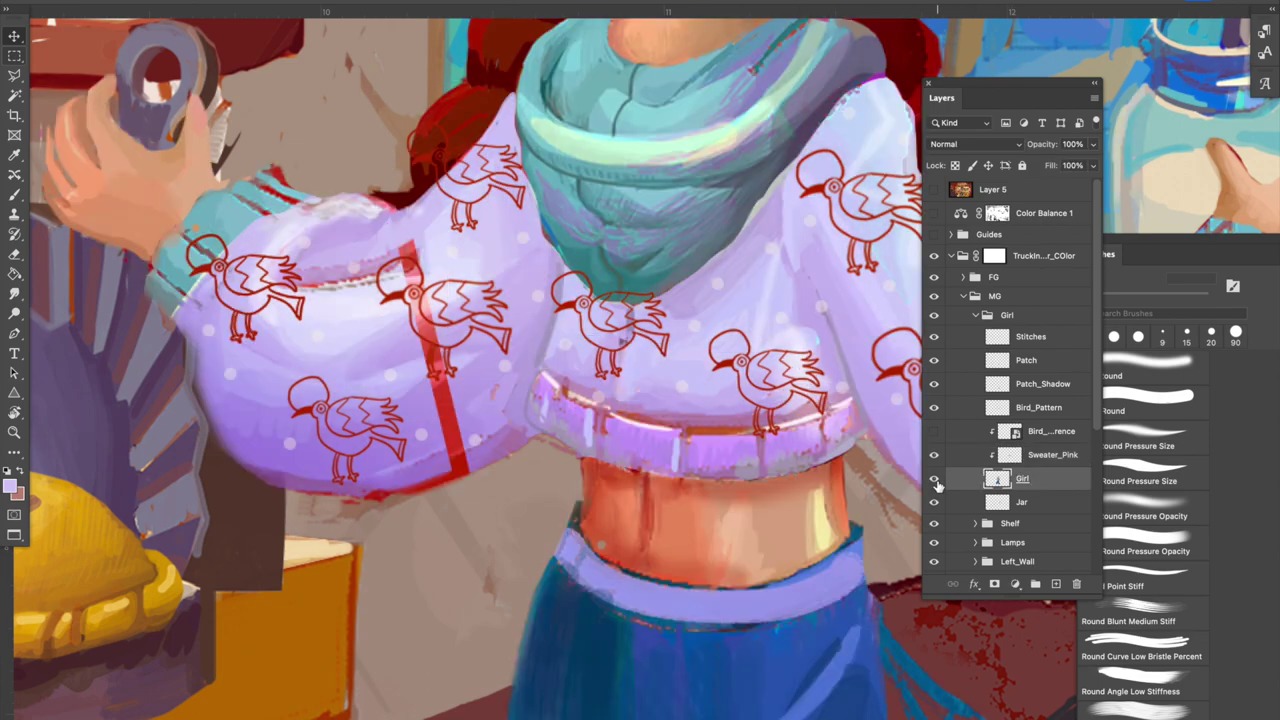
{"action": "key", "text": "b"}
{"action": "left_click", "coordinate": [522, 314], "text": "alt"}
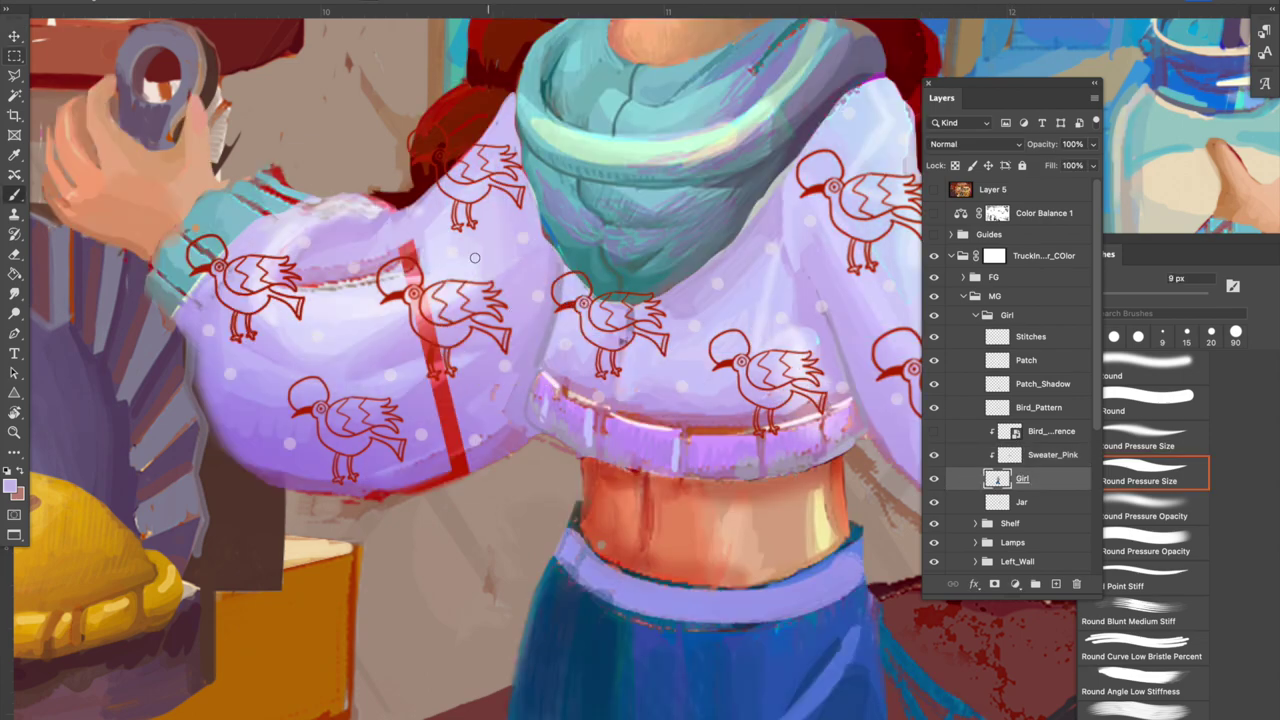
{"action": "key", "text": "bracketright"}
{"action": "key", "text": "bracketright"}
{"action": "key", "text": "bracketleft"}
{"action": "mouse_move", "coordinate": [420, 341]}
{"action": "left_mouse_down"}
{"action": "mouse_move", "coordinate": [464, 338]}
{"action": "mouse_move", "coordinate": [429, 347]}
{"action": "left_mouse_up"}
{"action": "key", "text": "bracketright"}
{"action": "key", "text": "bracketright"}
{"action": "key", "text": "bracketleft"}
{"action": "key", "text": "bracketleft"}
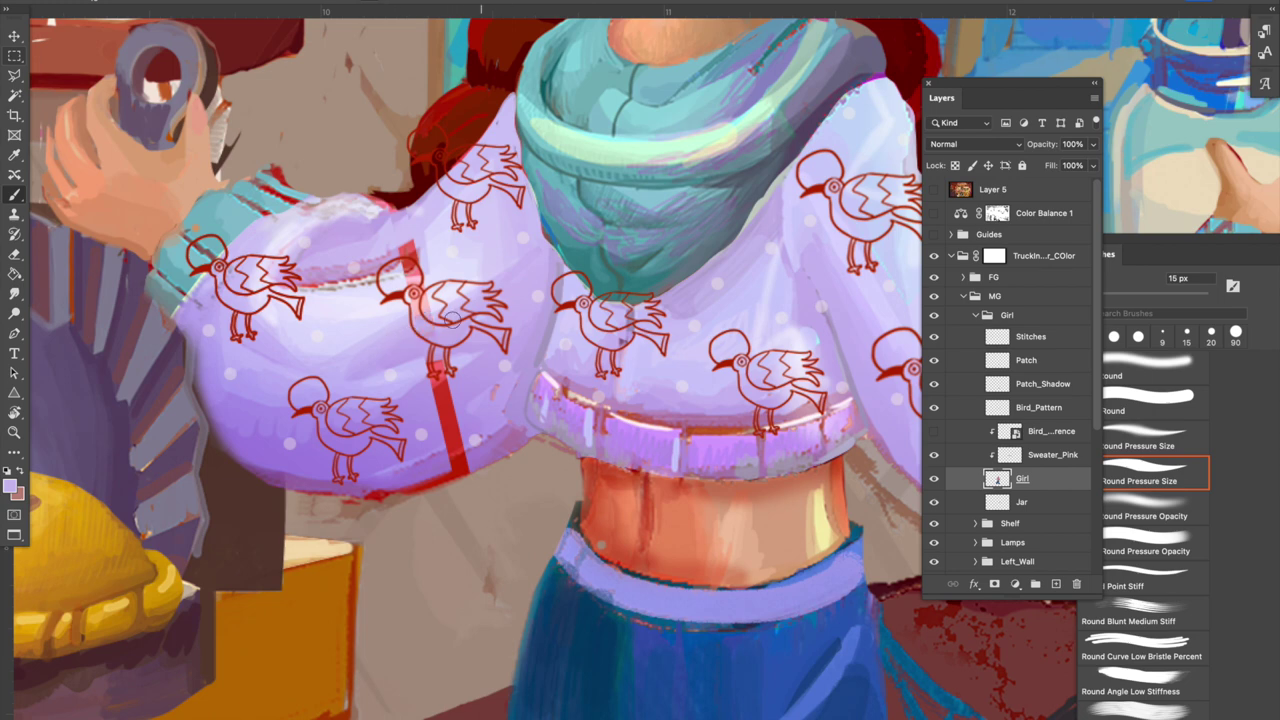
Paint over the red stripe's upper end by the bird's head using sampled sleeve colors and a 9 px brush.
{"action": "left_click", "coordinate": [379, 322], "text": "alt"}
{"action": "key", "text": "bracketleft"}
{"action": "key", "text": "bracketleft"}
{"action": "left_click", "coordinate": [388, 258], "text": "alt"}
{"action": "left_click", "coordinate": [390, 276], "text": "alt"}
{"action": "left_click_drag", "start_coordinate": [395, 271], "coordinate": [415, 259]}
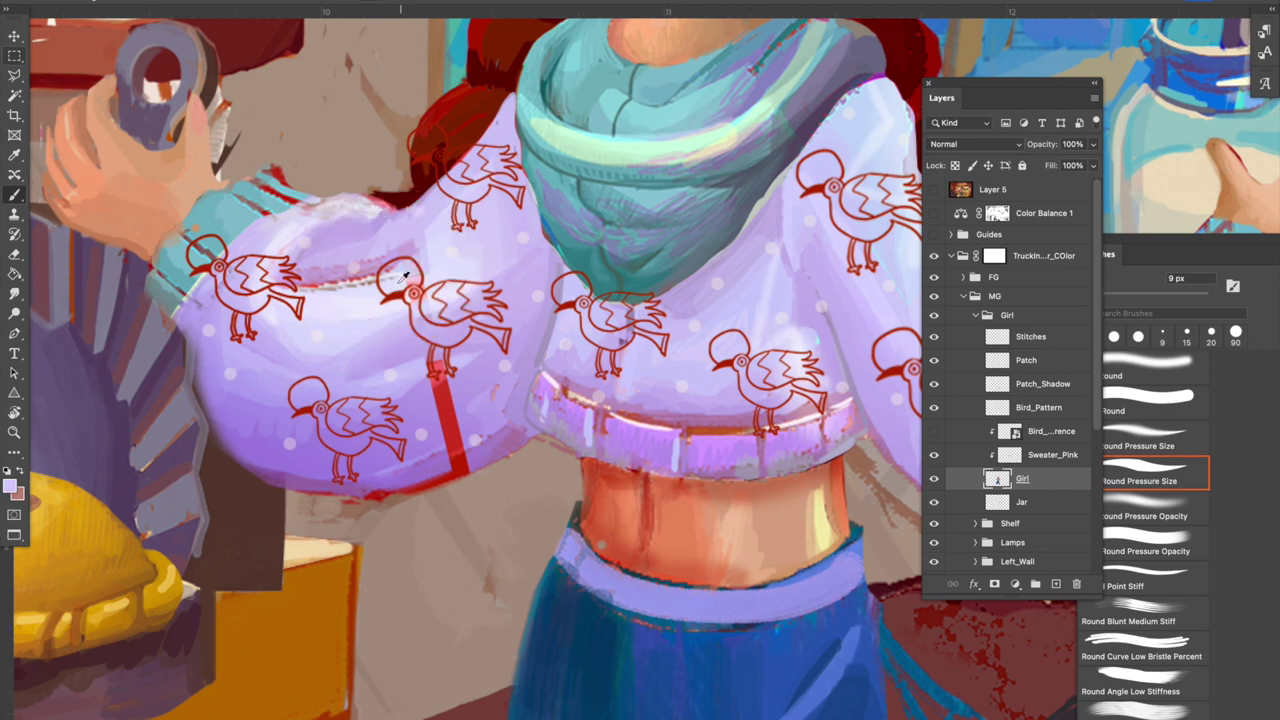
{"action": "left_click", "coordinate": [402, 276], "text": "alt"}
Paint sampled lavender over the upper part of the red stripe below the central bird's feet on the girl's left sleeve.
{"action": "left_click_drag", "start_coordinate": [485, 318], "coordinate": [460, 309]}
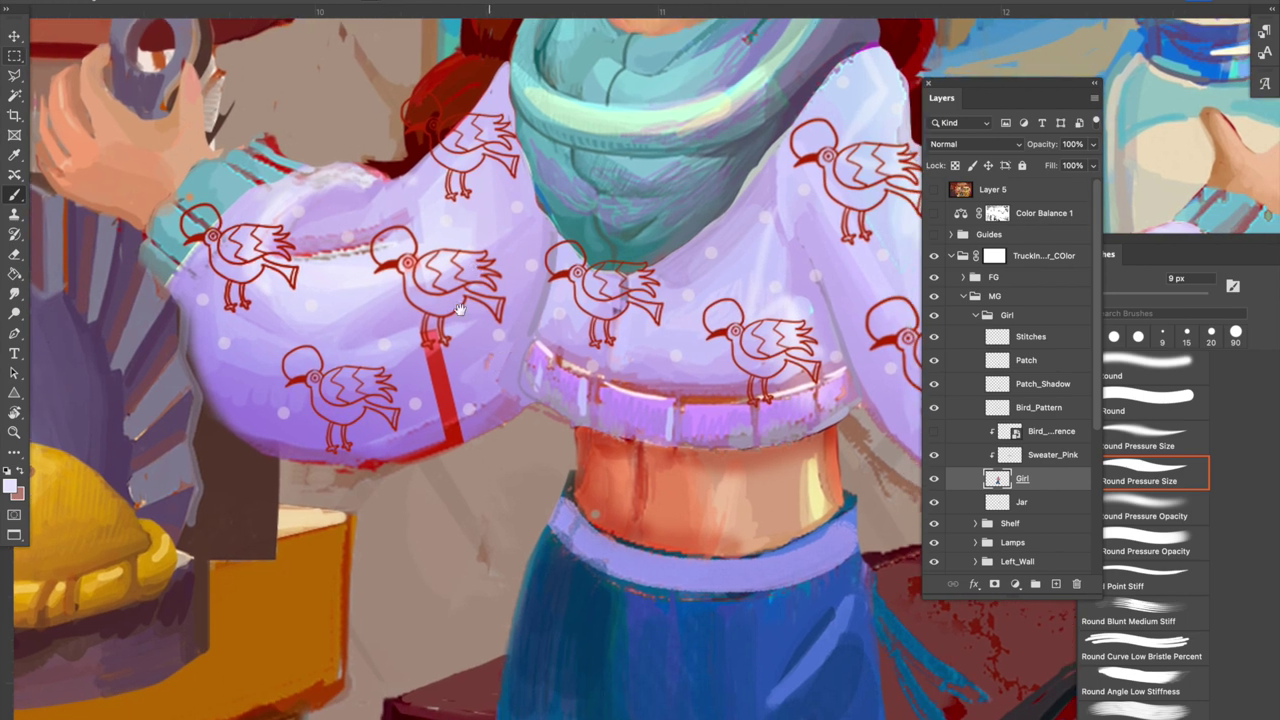
{"action": "left_click", "coordinate": [402, 285], "text": "alt"}
{"action": "left_click", "coordinate": [399, 304], "text": "alt"}
{"action": "scroll", "coordinate": [432, 285], "scroll_direction": "down", "scroll_amount": 2}
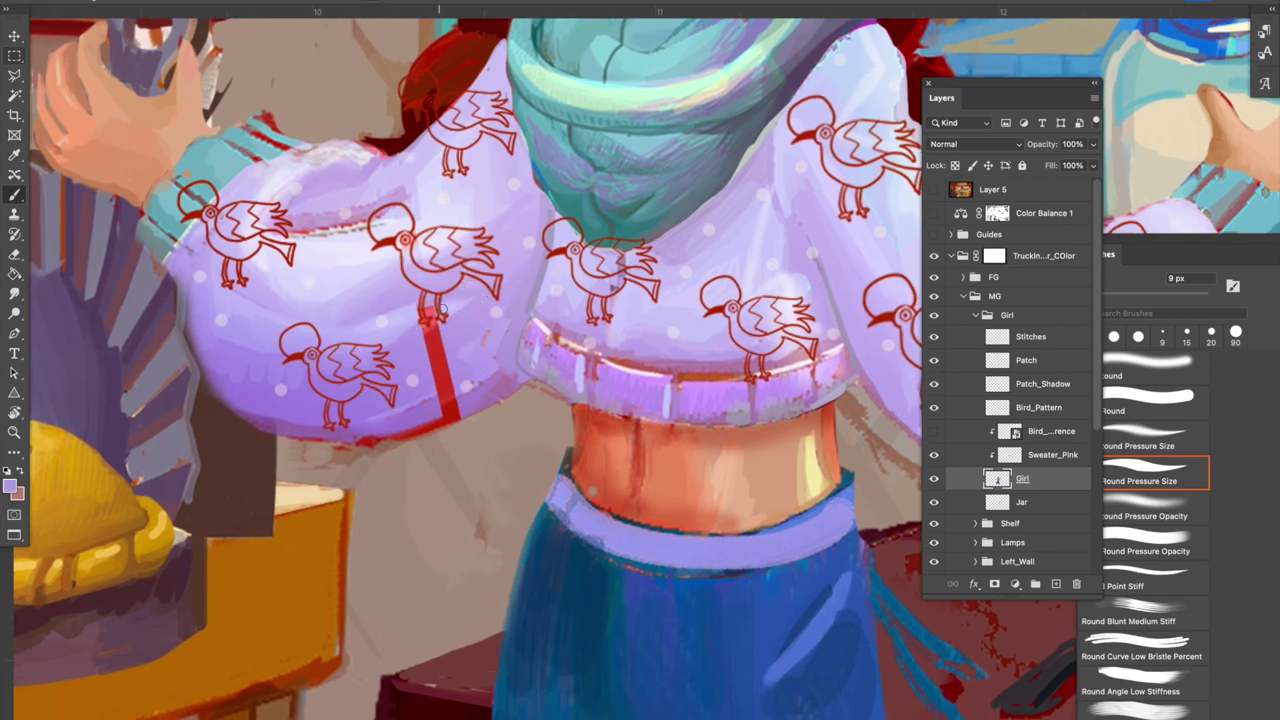
{"action": "left_click", "coordinate": [457, 303], "text": "alt"}
{"action": "left_click", "coordinate": [456, 329], "text": "alt"}
{"action": "left_click_drag", "start_coordinate": [411, 342], "coordinate": [440, 323]}
{"action": "key", "text": "bracketright"}
{"action": "key", "text": "bracketright"}
{"action": "left_click_drag", "start_coordinate": [408, 355], "coordinate": [445, 340]}
{"action": "key", "text": "bracketleft"}
{"action": "key", "text": "bracketleft"}
{"action": "key", "text": "bracketleft"}
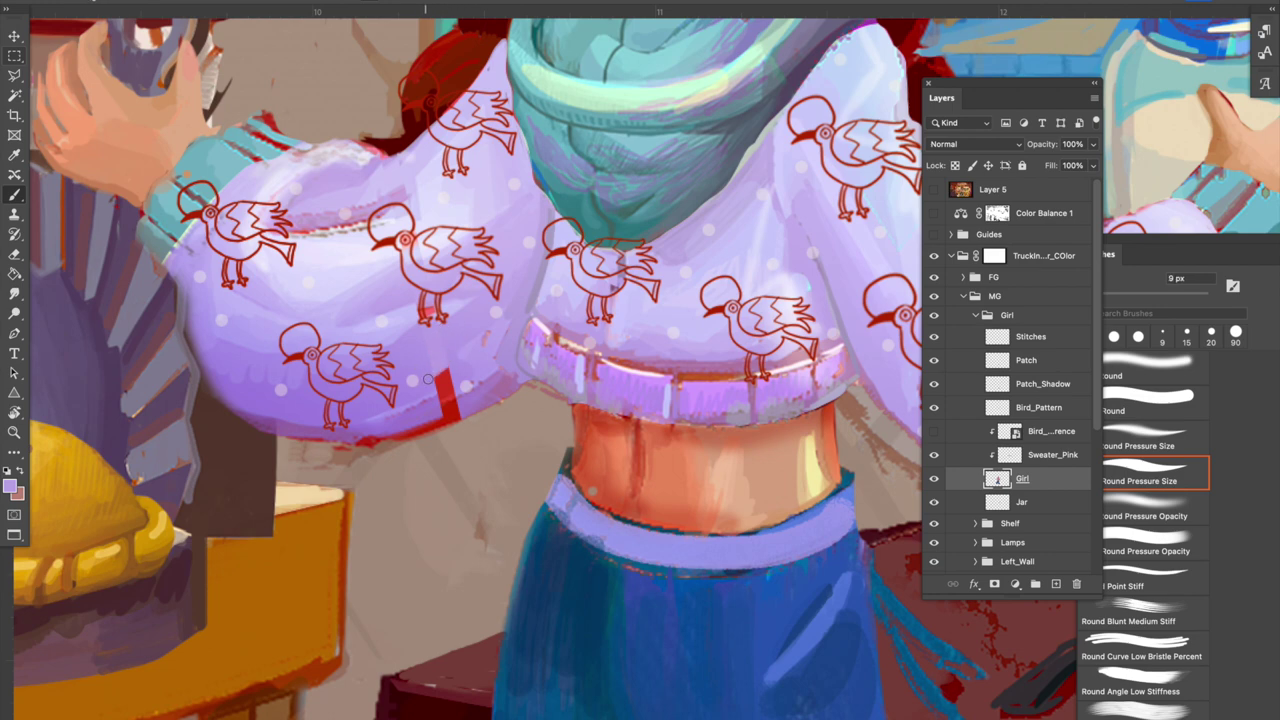
Cover the remaining lower section of the red stripe with a larger brush and sample the deeper purple near the sleeve's bottom.
{"action": "key", "text": "bracketright"}
{"action": "key", "text": "bracketright"}
{"action": "key", "text": "bracketright"}
{"action": "key", "text": "bracketright"}
{"action": "mouse_move", "coordinate": [453, 370]}
{"action": "left_mouse_down"}
{"action": "mouse_move", "coordinate": [406, 404]}
{"action": "mouse_move", "coordinate": [436, 393]}
{"action": "mouse_move", "coordinate": [393, 413]}
{"action": "mouse_move", "coordinate": [440, 390]}
{"action": "left_mouse_up"}
{"action": "key", "text": "bracketleft"}
{"action": "key", "text": "bracketleft"}
{"action": "left_click", "coordinate": [422, 413], "text": "alt"}
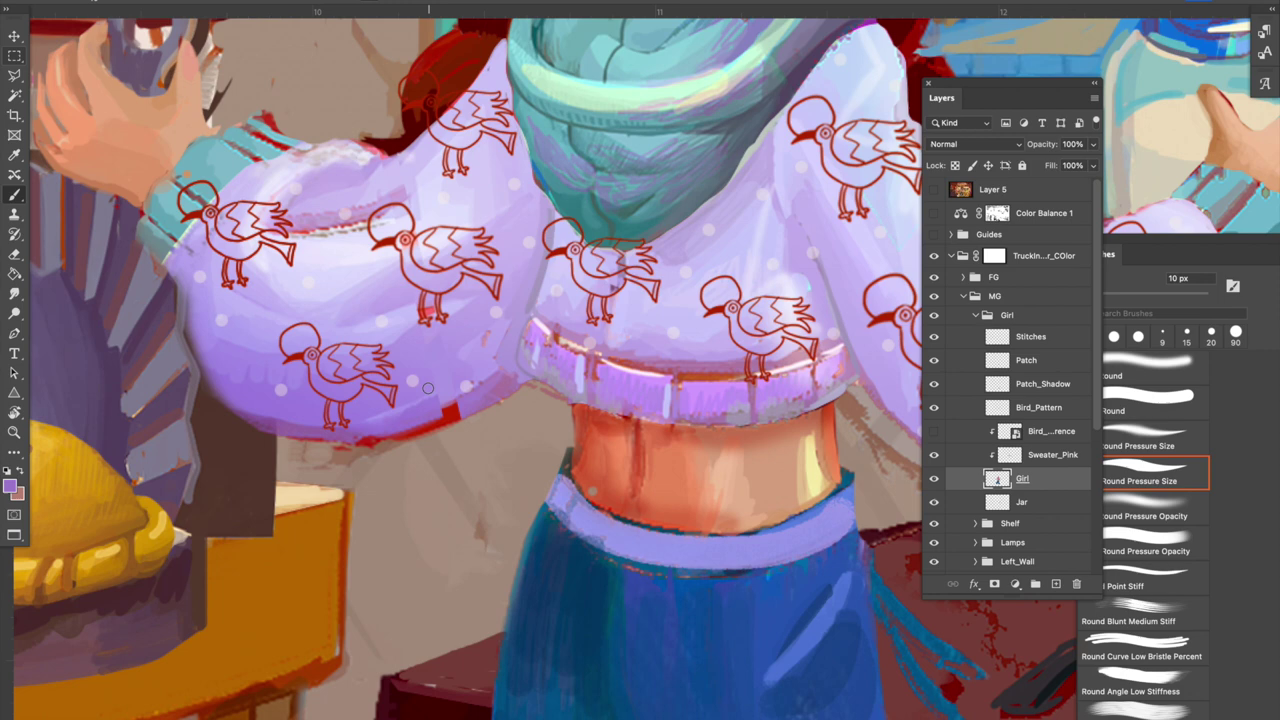
Paint the sampled purple over the last red bits along the sleeve's lower edge with a 25 px brush.
{"action": "key", "text": "bracketright"}
{"action": "key", "text": "bracketright"}
{"action": "key", "text": "bracketright"}
{"action": "key", "text": "bracketright"}
{"action": "mouse_move", "coordinate": [450, 408]}
{"action": "left_mouse_down"}
{"action": "mouse_move", "coordinate": [384, 434]}
{"action": "mouse_move", "coordinate": [446, 411]}
{"action": "left_mouse_up"}
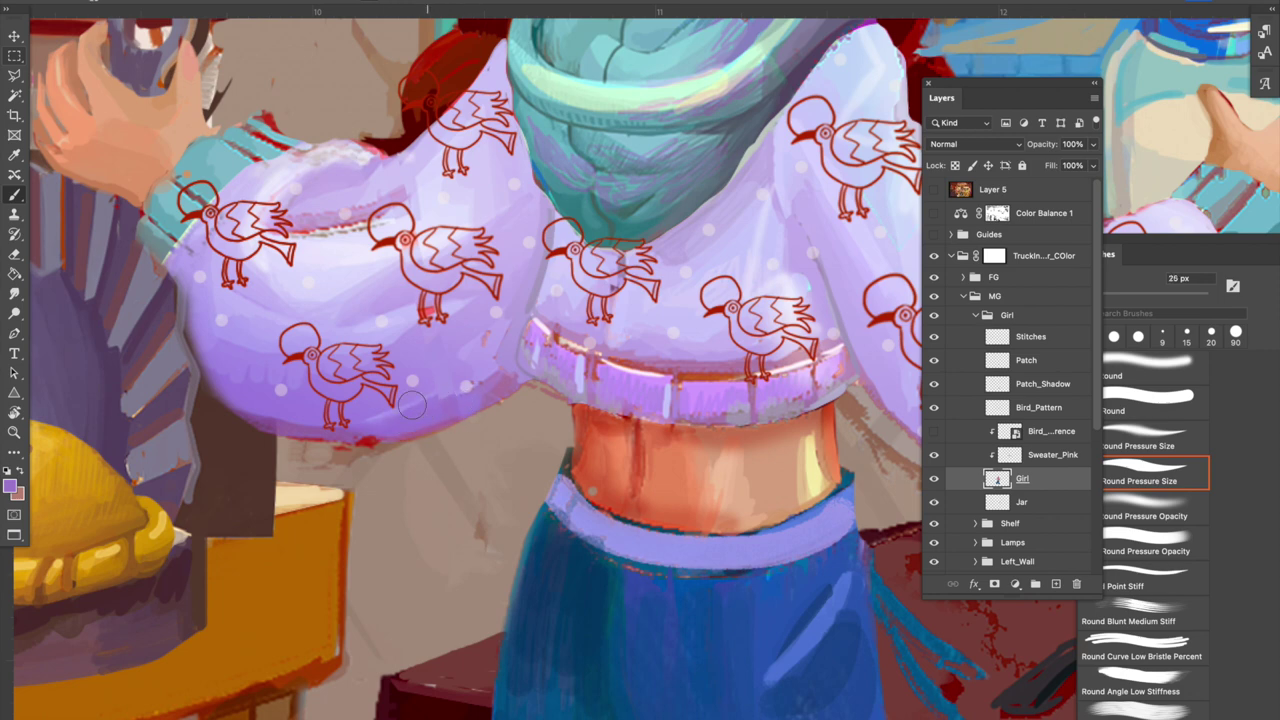
{"action": "left_click_drag", "start_coordinate": [399, 419], "coordinate": [369, 428]}
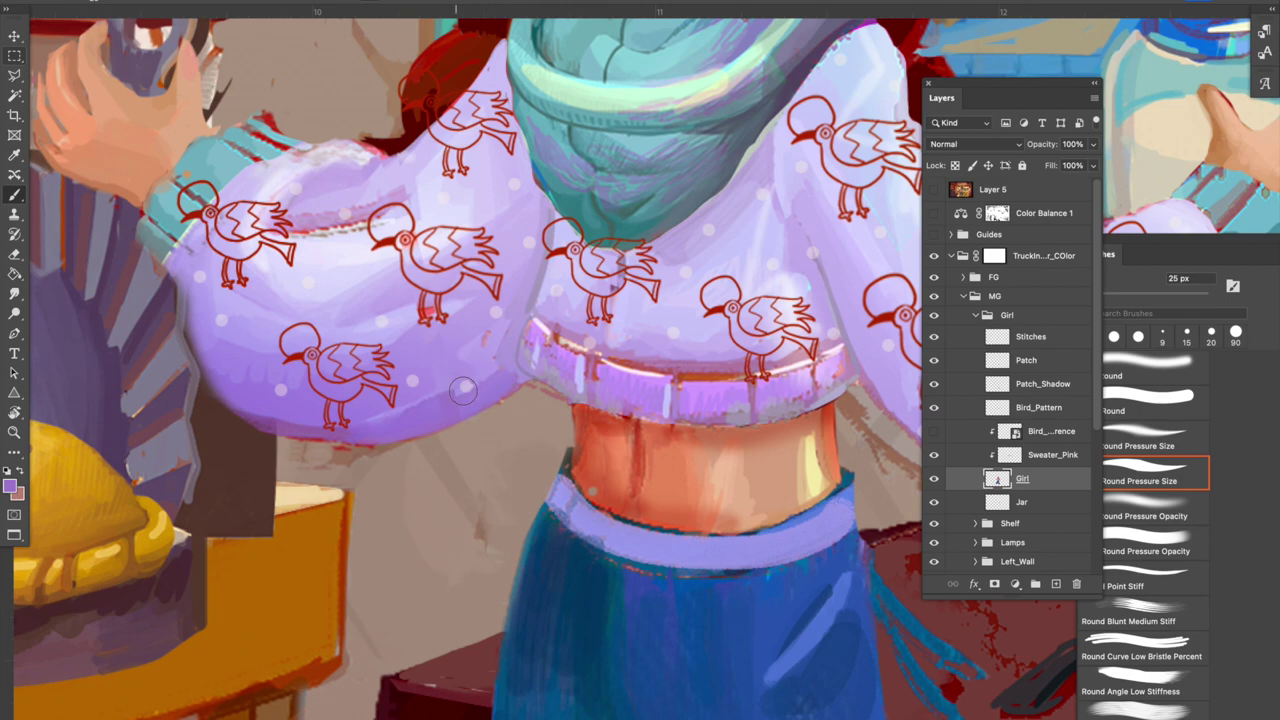
Examine the sweater and waist area, toggling the Girl layer's visibility to check which paint belongs to it.
{"action": "left_click_drag", "start_coordinate": [581, 397], "coordinate": [470, 437]}
{"action": "mouse_move", "coordinate": [850, 449]}
{"action": "left_mouse_down"}
{"action": "mouse_move", "coordinate": [727, 415]}
{"action": "mouse_move", "coordinate": [643, 337]}
{"action": "left_mouse_up"}
{"action": "left_click_drag", "start_coordinate": [698, 374], "coordinate": [627, 390]}
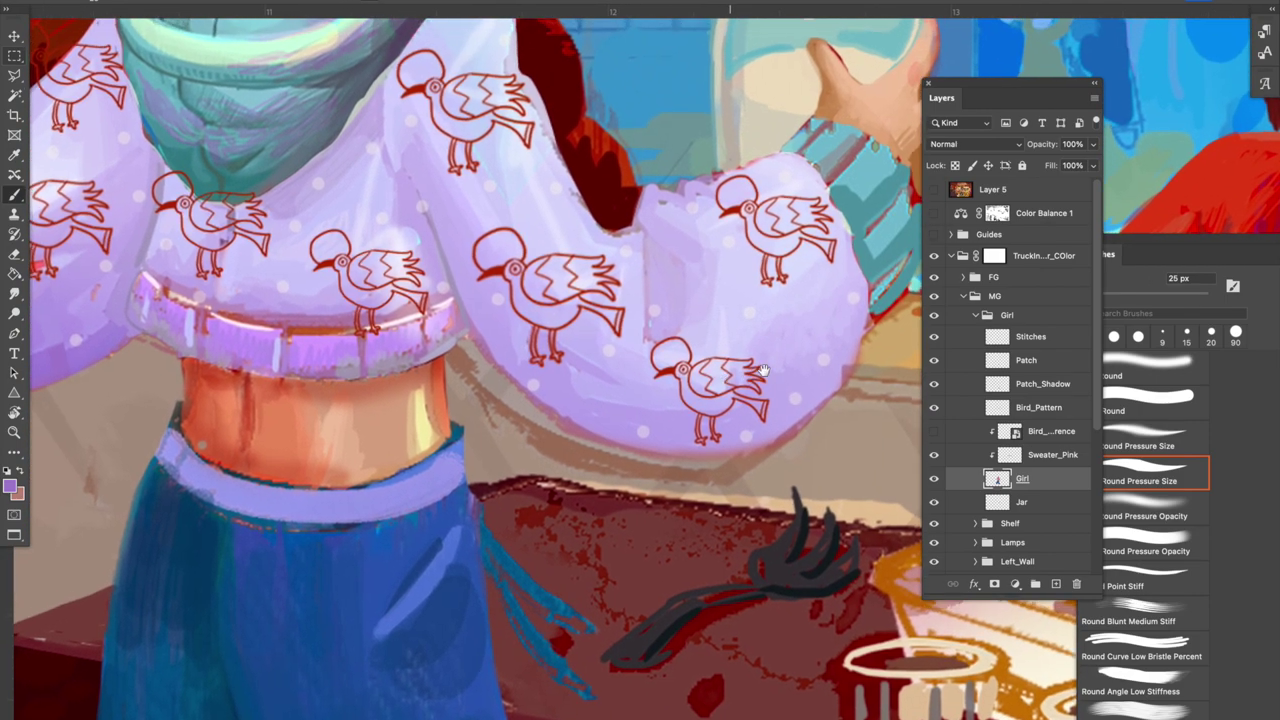
{"action": "left_click_drag", "start_coordinate": [525, 441], "coordinate": [714, 388]}
{"action": "key", "text": "v"}
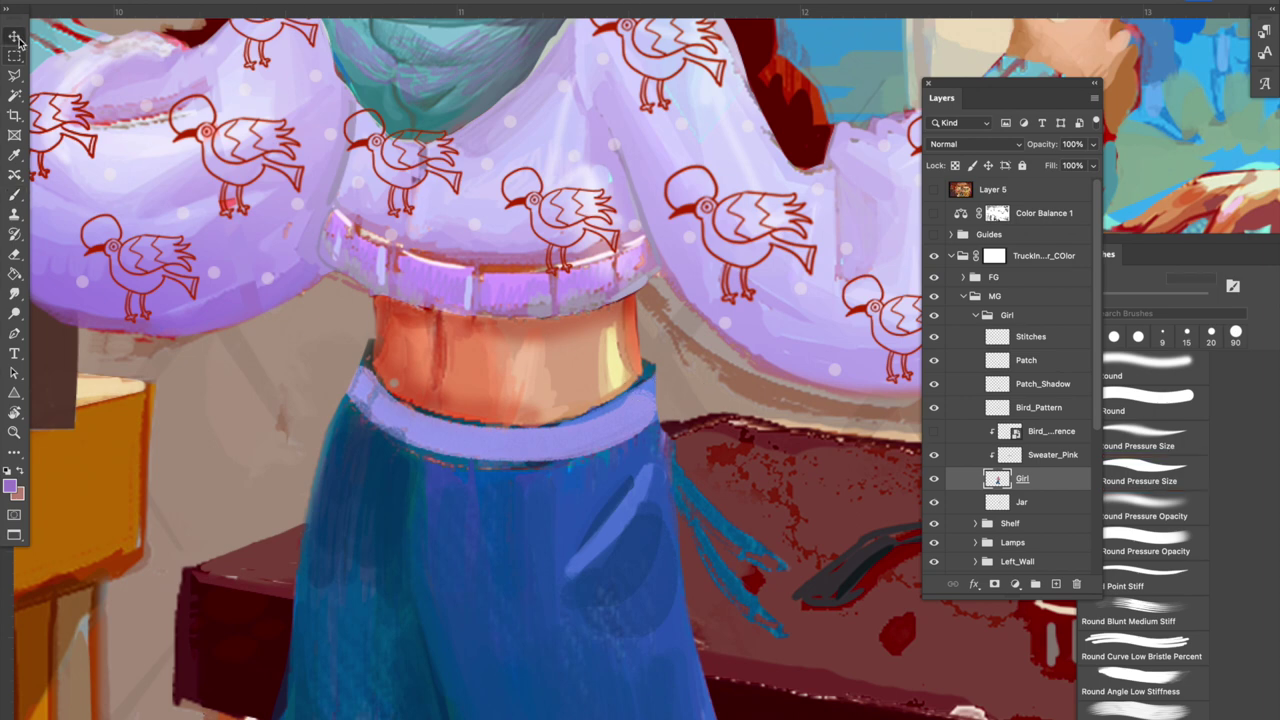
{"action": "left_click_drag", "start_coordinate": [552, 365], "coordinate": [636, 325]}
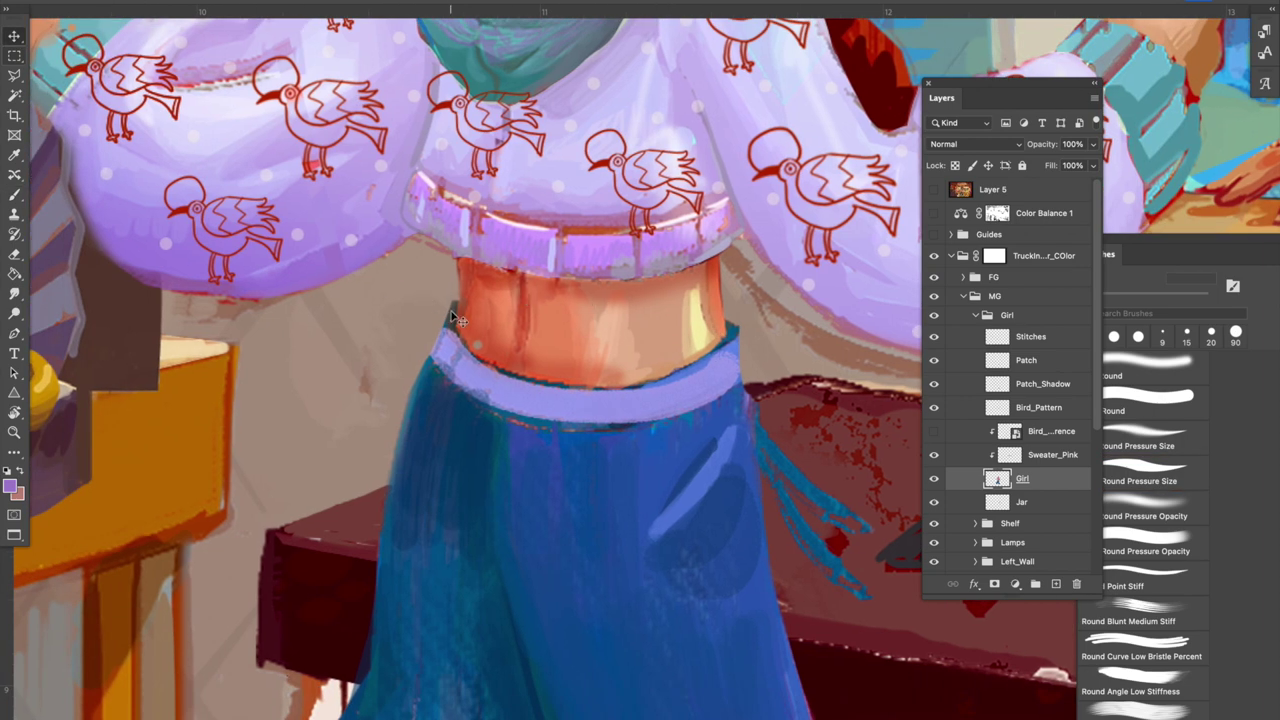
{"action": "left_click", "coordinate": [935, 480]}
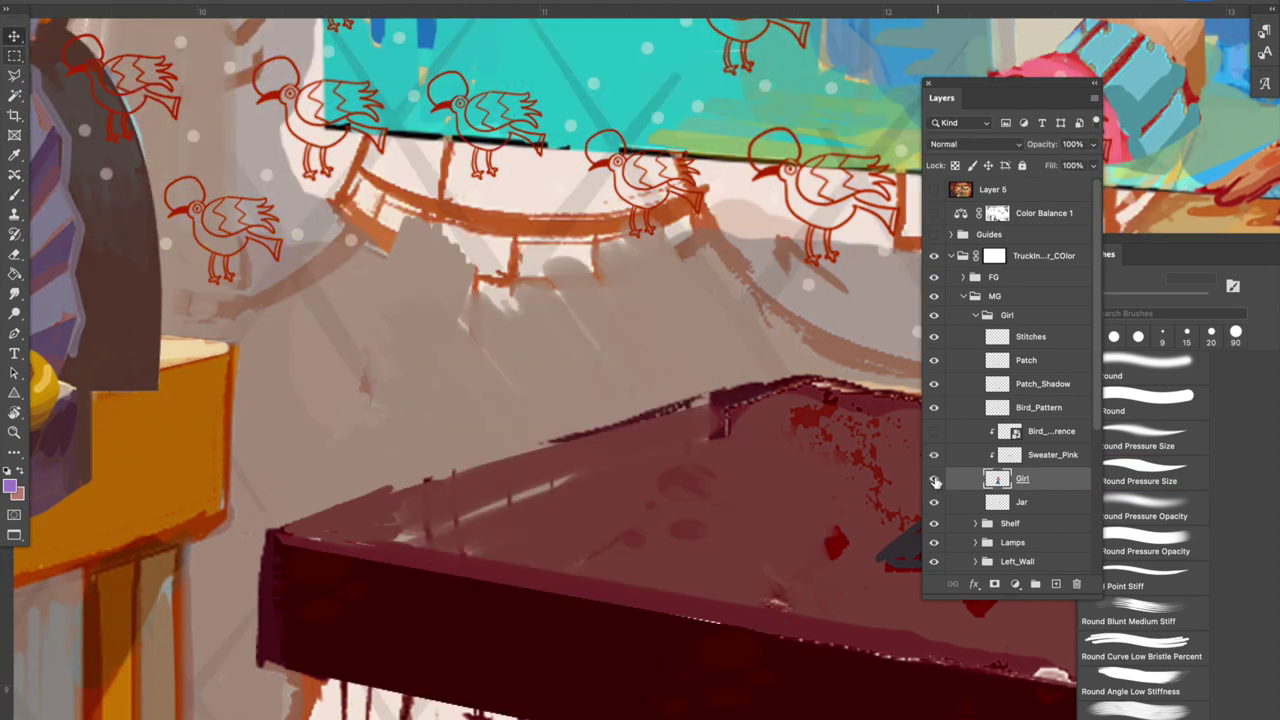
{"action": "left_click", "coordinate": [935, 480]}
Erase the stray dark paint beside the girl's waist above the waistband with a 9 px eraser.
{"action": "key", "text": "e"}
{"action": "key", "text": "bracketleft"}
{"action": "key", "text": "bracketleft"}
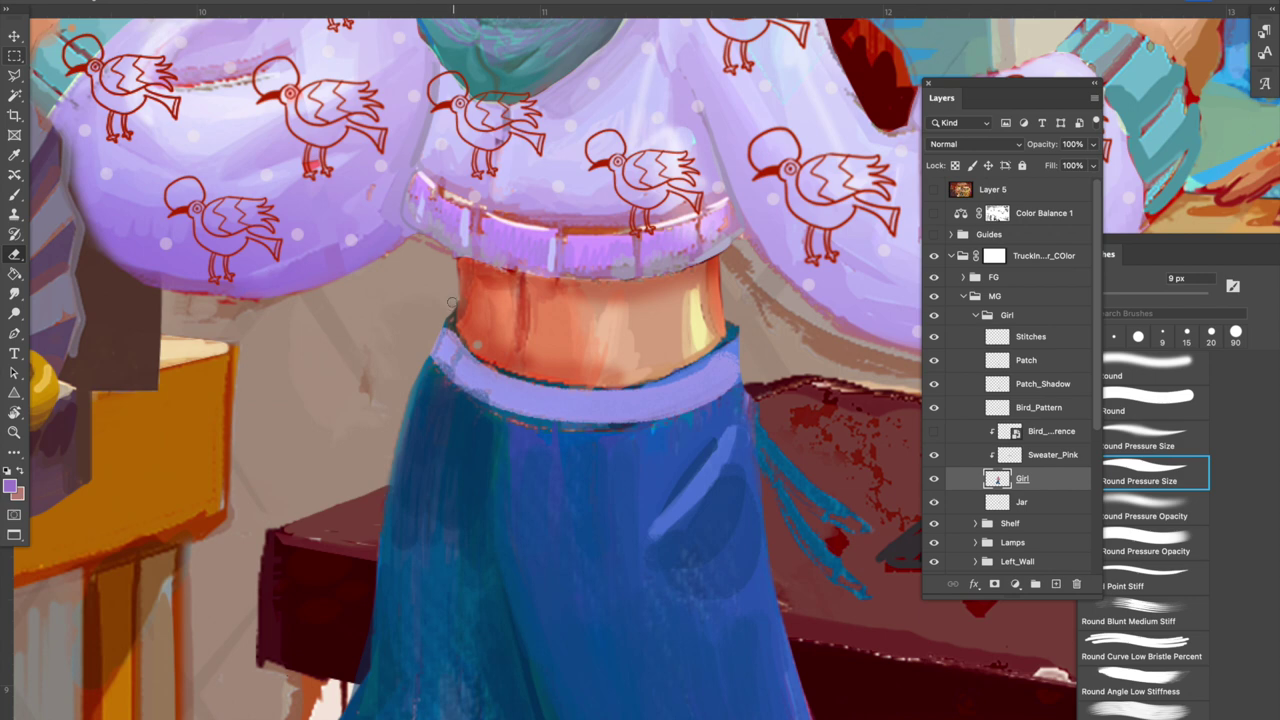
{"action": "scroll", "coordinate": [737, 304], "scroll_direction": "down", "scroll_amount": 1}
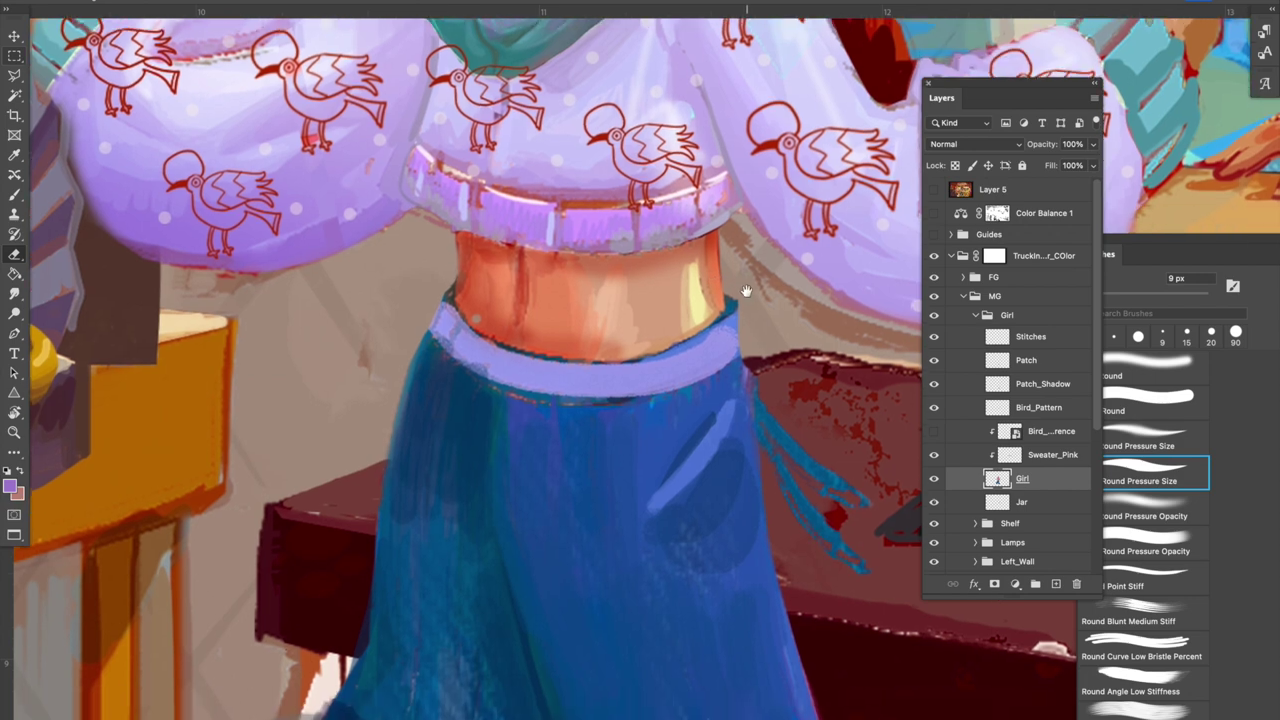
{"action": "left_click_drag", "start_coordinate": [758, 286], "coordinate": [755, 292]}
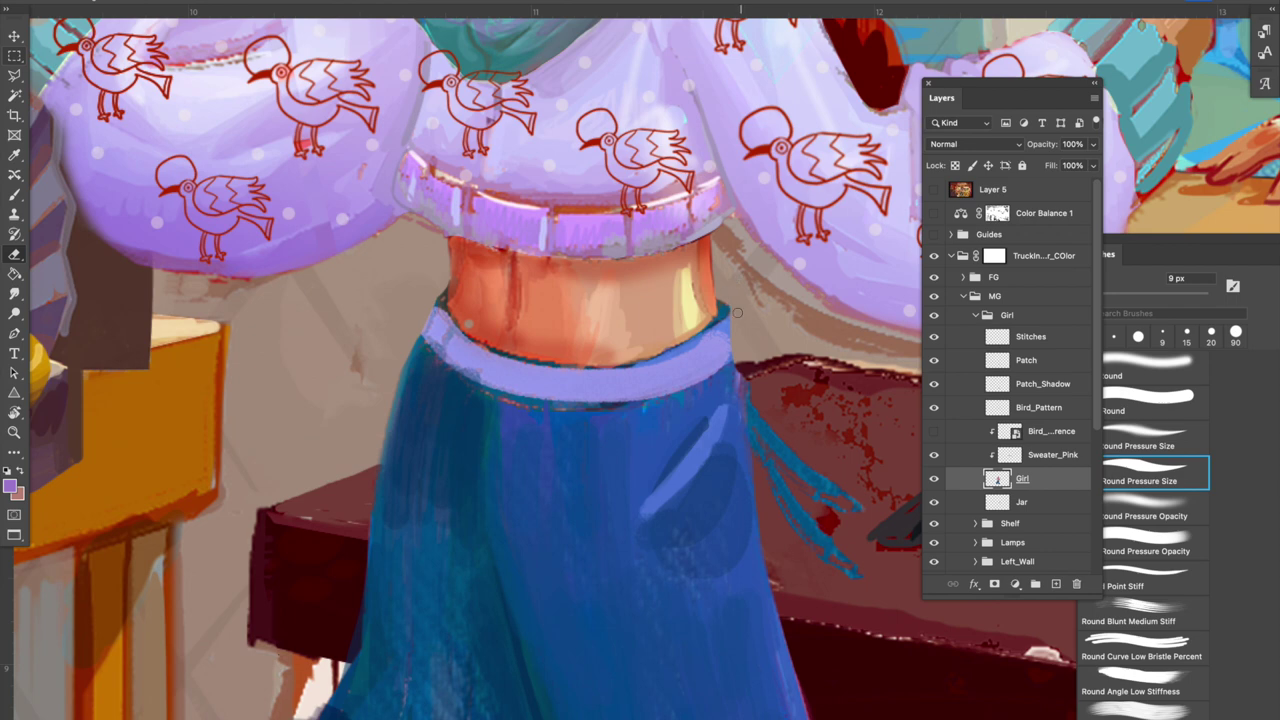
{"action": "left_click_drag", "start_coordinate": [765, 288], "coordinate": [747, 320]}
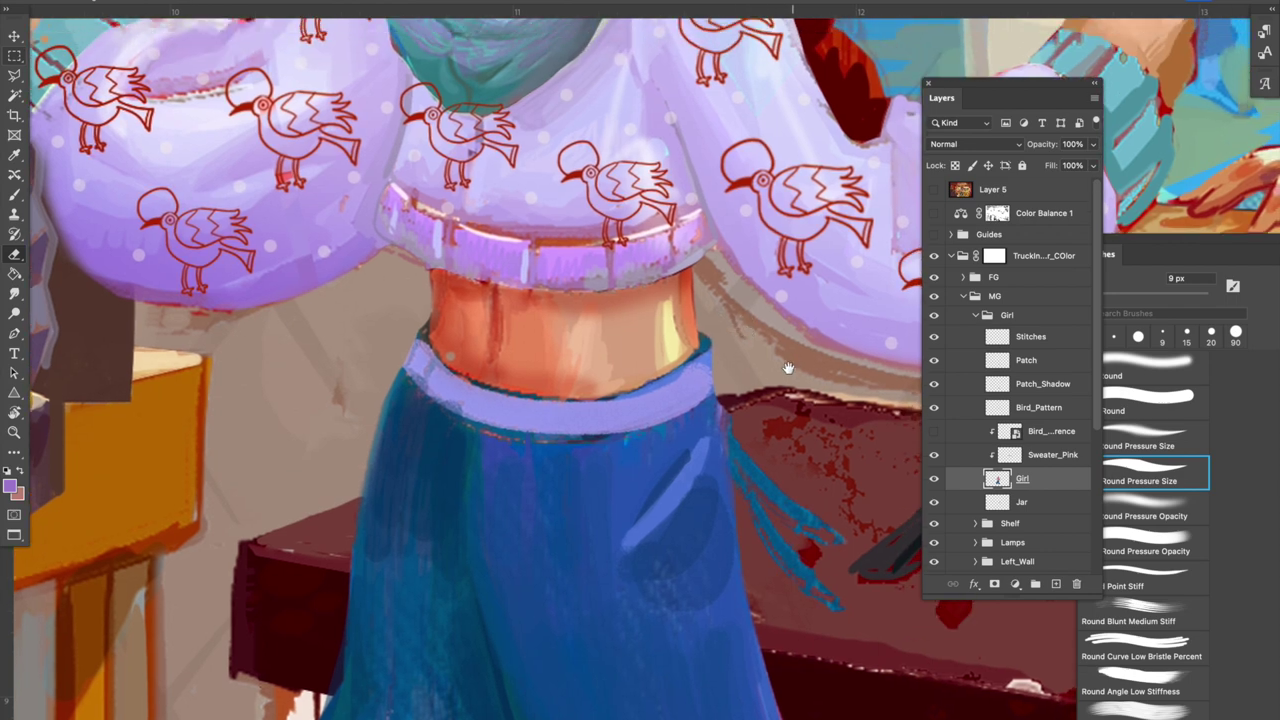
{"action": "left_click_drag", "start_coordinate": [788, 369], "coordinate": [780, 422]}
Select the Back_Wall layer from the canvas and toggle its visibility to check its contents.
{"action": "left_click", "coordinate": [15, 36]}
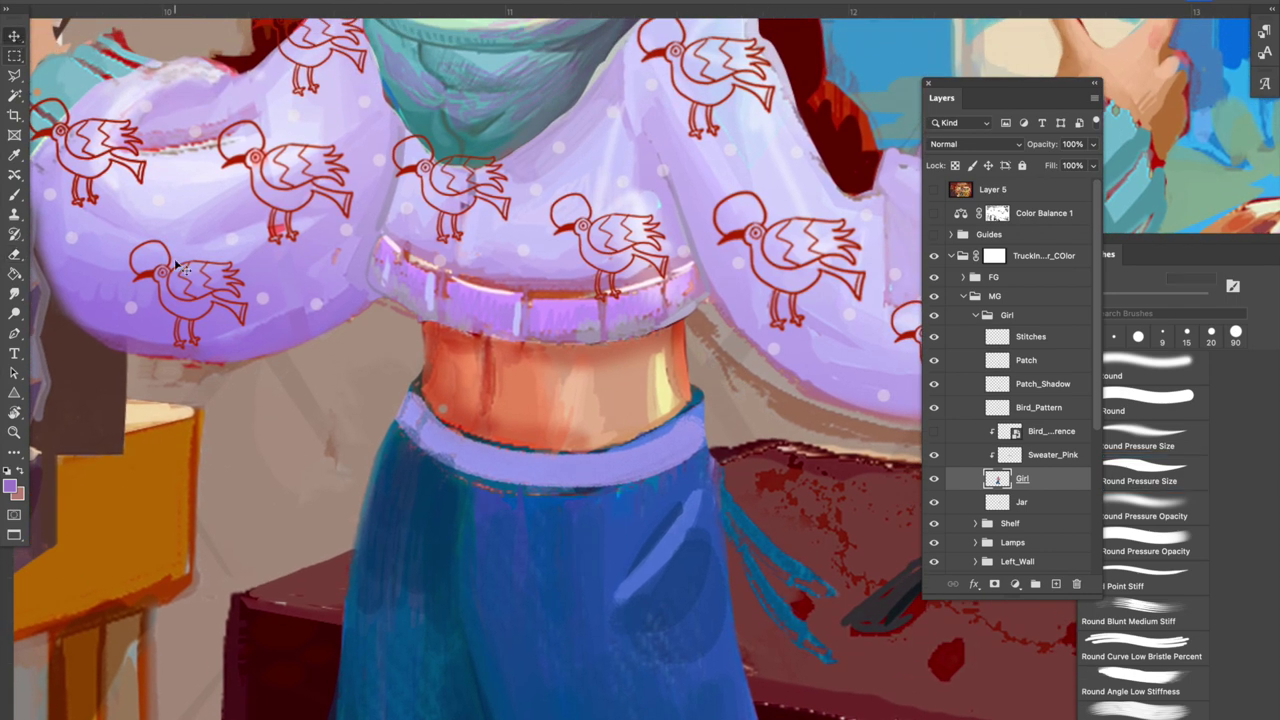
{"action": "scroll", "coordinate": [690, 390], "scroll_direction": "up", "scroll_amount": 4}
{"action": "scroll", "coordinate": [690, 390], "scroll_direction": "right", "scroll_amount": 4}
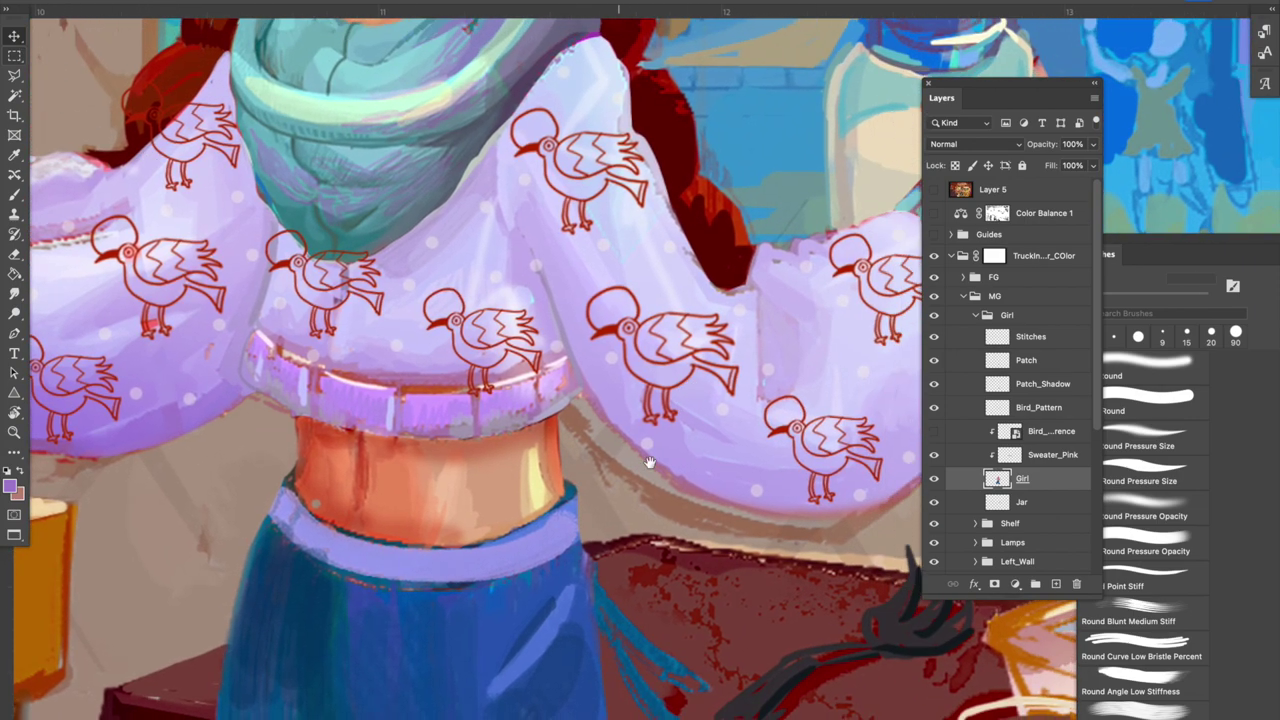
{"action": "scroll", "coordinate": [622, 385], "scroll_direction": "down", "scroll_amount": 5}
{"action": "scroll", "coordinate": [622, 385], "scroll_direction": "right", "scroll_amount": 3}
{"action": "left_click", "coordinate": [876, 480]}
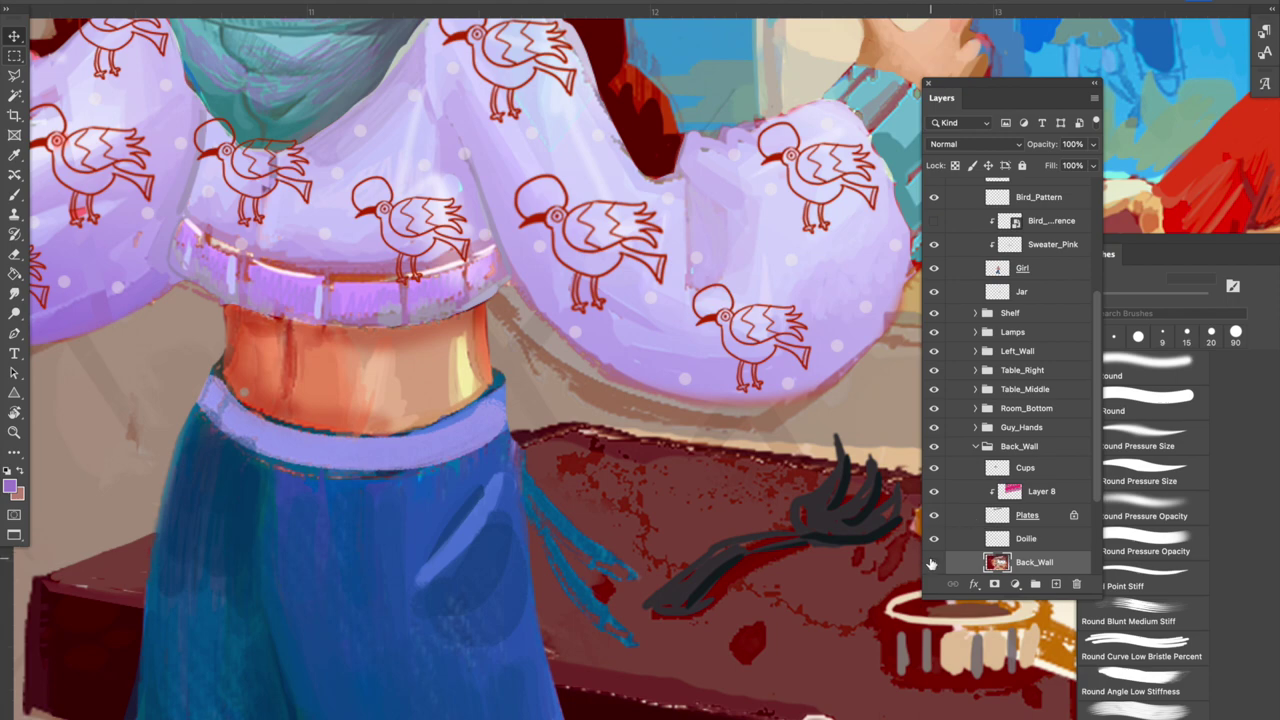
{"action": "left_click", "coordinate": [932, 563]}
{"action": "left_click", "coordinate": [932, 563]}
On the Back_Wall layer, paint sampled wall color beside the girl's waist under her right sleeve with a 50 px brush.
{"action": "key", "text": "super+minus"}
{"action": "key", "text": "super+minus"}
{"action": "left_click_drag", "start_coordinate": [577, 468], "coordinate": [533, 424]}
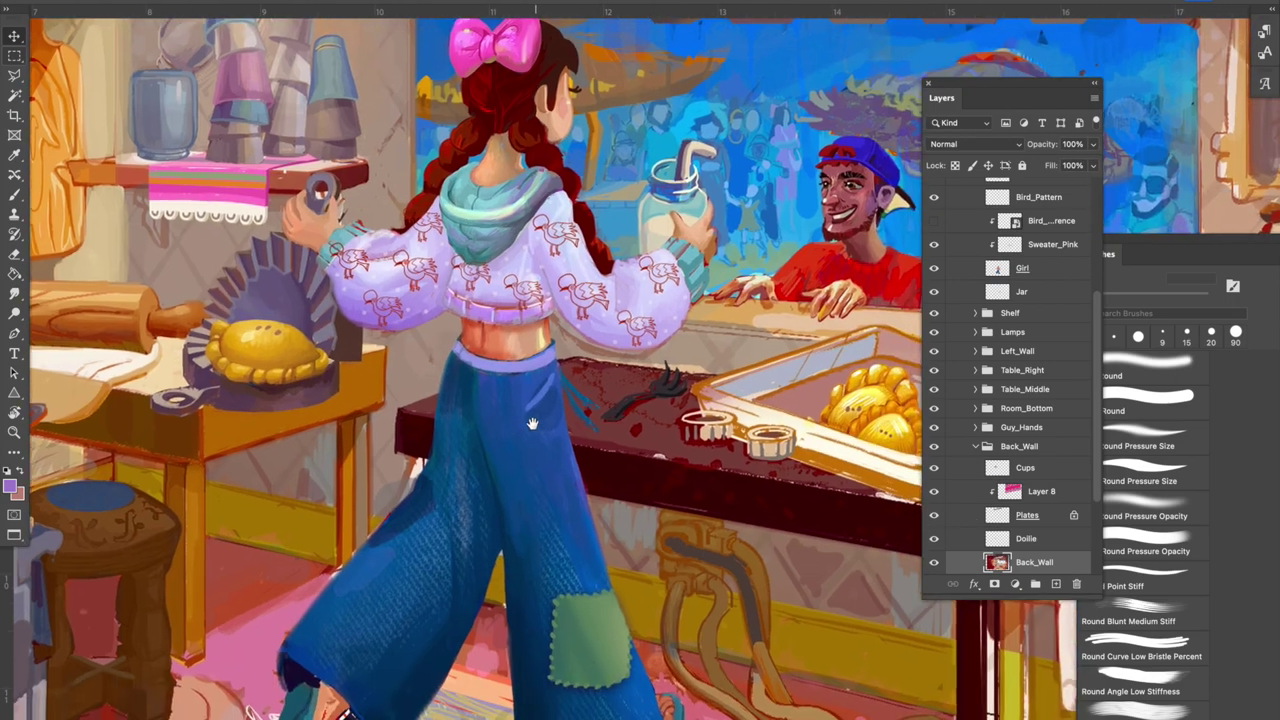
{"action": "key", "text": "b"}
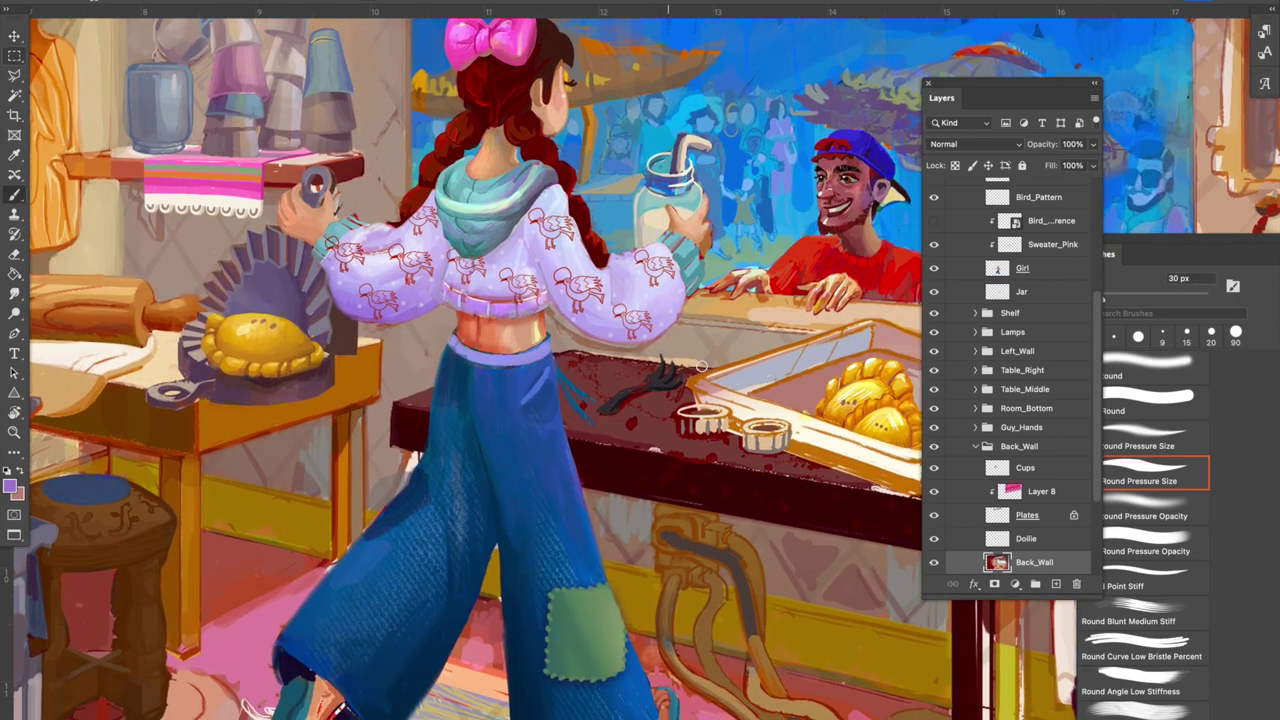
{"action": "left_click", "coordinate": [934, 562]}
{"action": "left_click", "coordinate": [934, 562]}
{"action": "left_click", "coordinate": [675, 337], "text": "alt"}
{"action": "key", "text": "bracketright"}
{"action": "key", "text": "bracketright"}
{"action": "key", "text": "bracketright"}
{"action": "key", "text": "bracketright"}
{"action": "key", "text": "bracketright"}
{"action": "key", "text": "bracketright"}
{"action": "left_click_drag", "start_coordinate": [572, 326], "coordinate": [566, 330]}
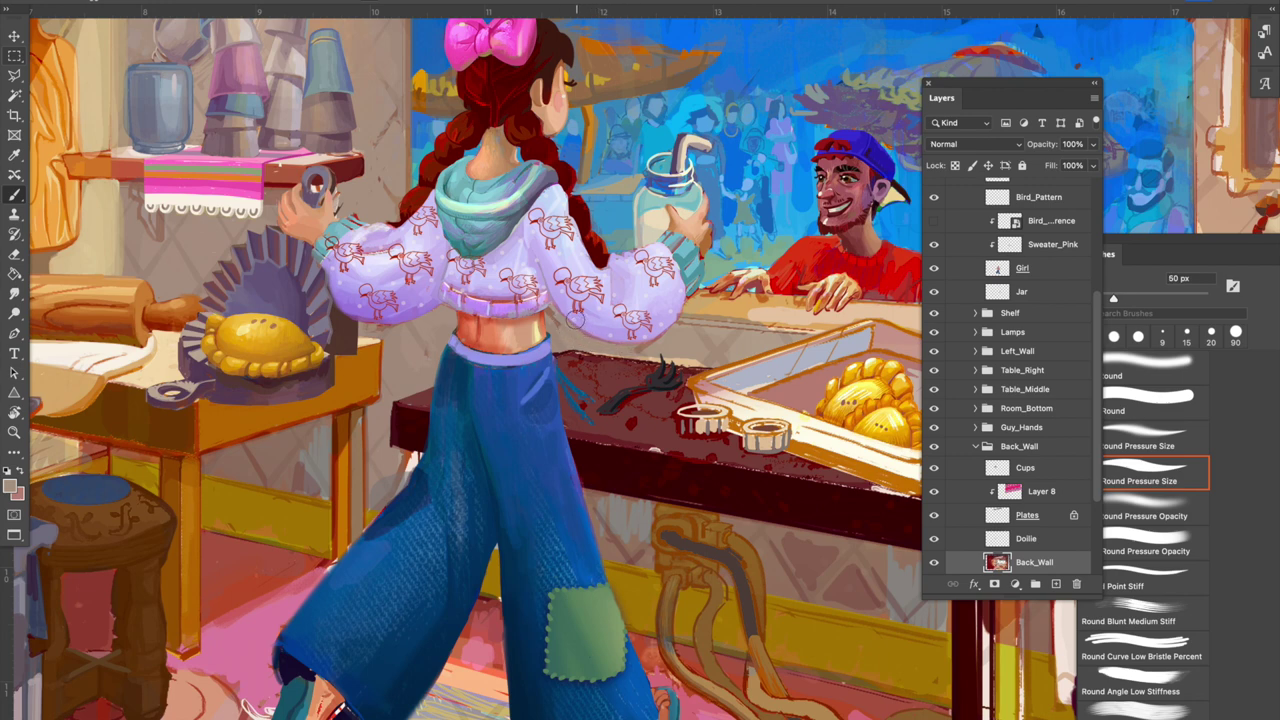
Clean up the wall between the sleeve and the dark table with a smaller brush and repeatedly sampled wall tones.
{"action": "key", "text": "bracketleft"}
{"action": "key", "text": "bracketleft"}
{"action": "key", "text": "bracketleft"}
{"action": "left_click", "coordinate": [547, 321], "text": "alt"}
{"action": "left_click", "coordinate": [715, 355], "text": "alt"}
{"action": "left_click", "coordinate": [641, 353], "text": "alt"}
{"action": "left_click", "coordinate": [639, 348], "text": "alt"}
{"action": "left_click", "coordinate": [669, 339], "text": "alt"}
{"action": "left_click_drag", "start_coordinate": [728, 346], "coordinate": [738, 350]}
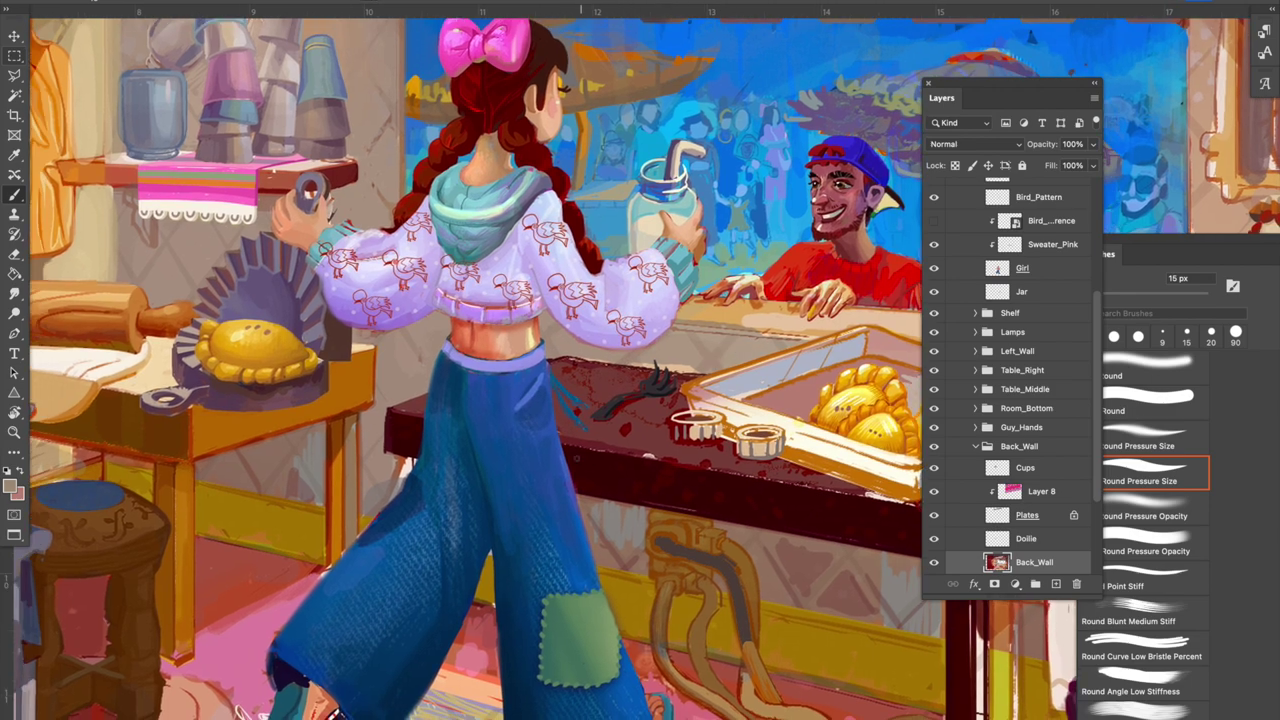
Dab sampled wall color beside the left end of the dark table.
{"action": "left_click_drag", "start_coordinate": [629, 351], "coordinate": [757, 261]}
{"action": "left_click", "coordinate": [523, 373], "text": "alt"}
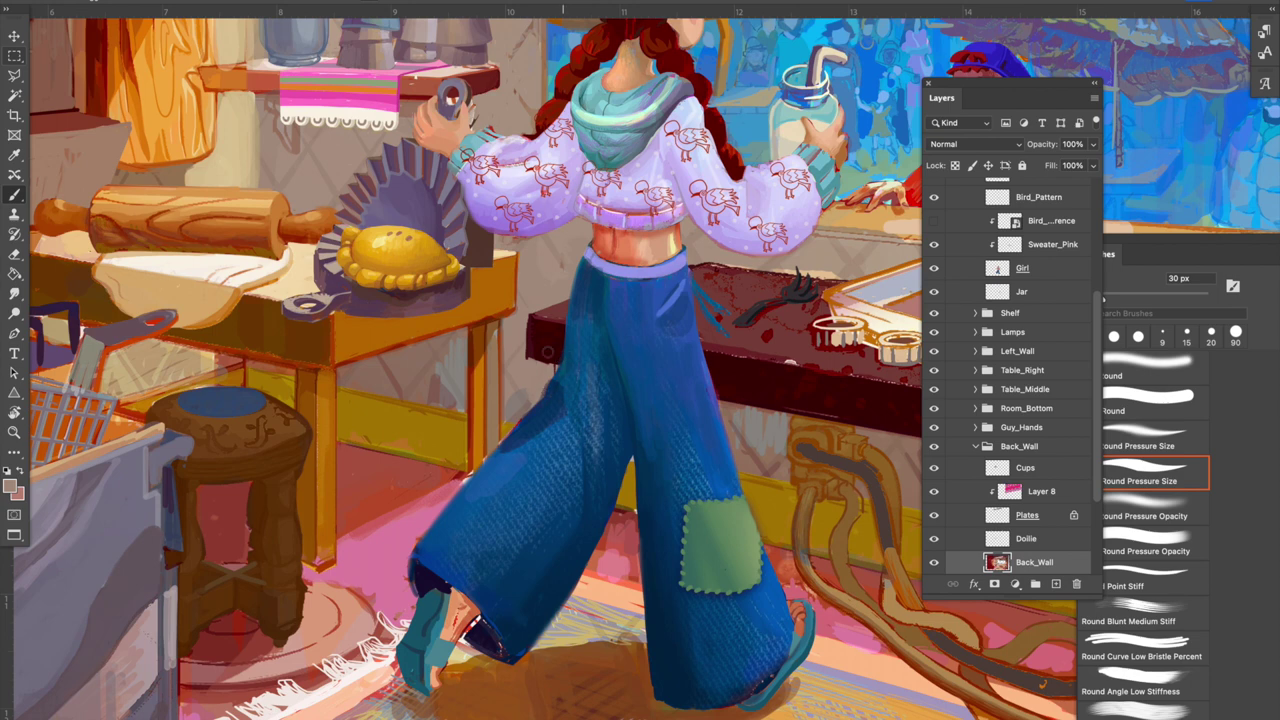
{"action": "left_click", "coordinate": [516, 373]}
{"action": "left_click", "coordinate": [514, 383]}
{"action": "left_click_drag", "start_coordinate": [599, 372], "coordinate": [256, 590]}
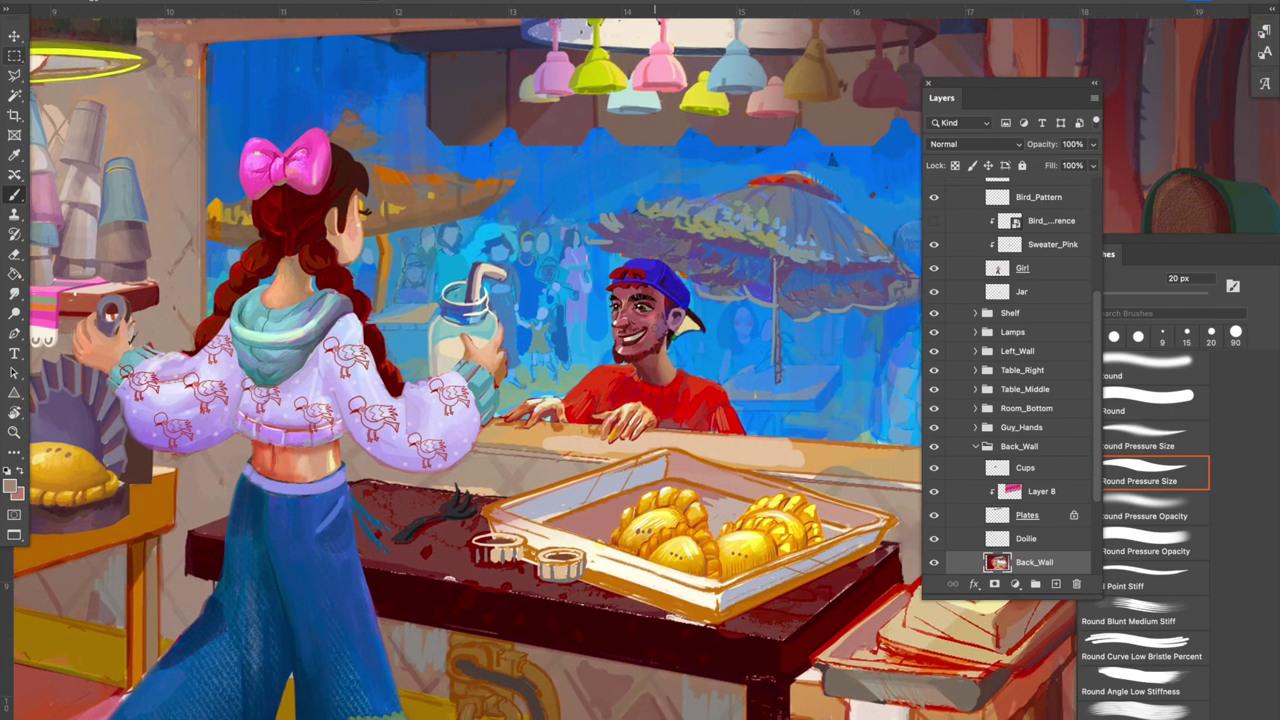
Select the BG layer from the background crowd near the customer and toggle its visibility to check its contents.
{"action": "left_click_drag", "start_coordinate": [774, 385], "coordinate": [731, 367]}
{"action": "key", "text": "super+plus"}
{"action": "key", "text": "super+plus"}
{"action": "left_click_drag", "start_coordinate": [412, 293], "coordinate": [645, 390]}
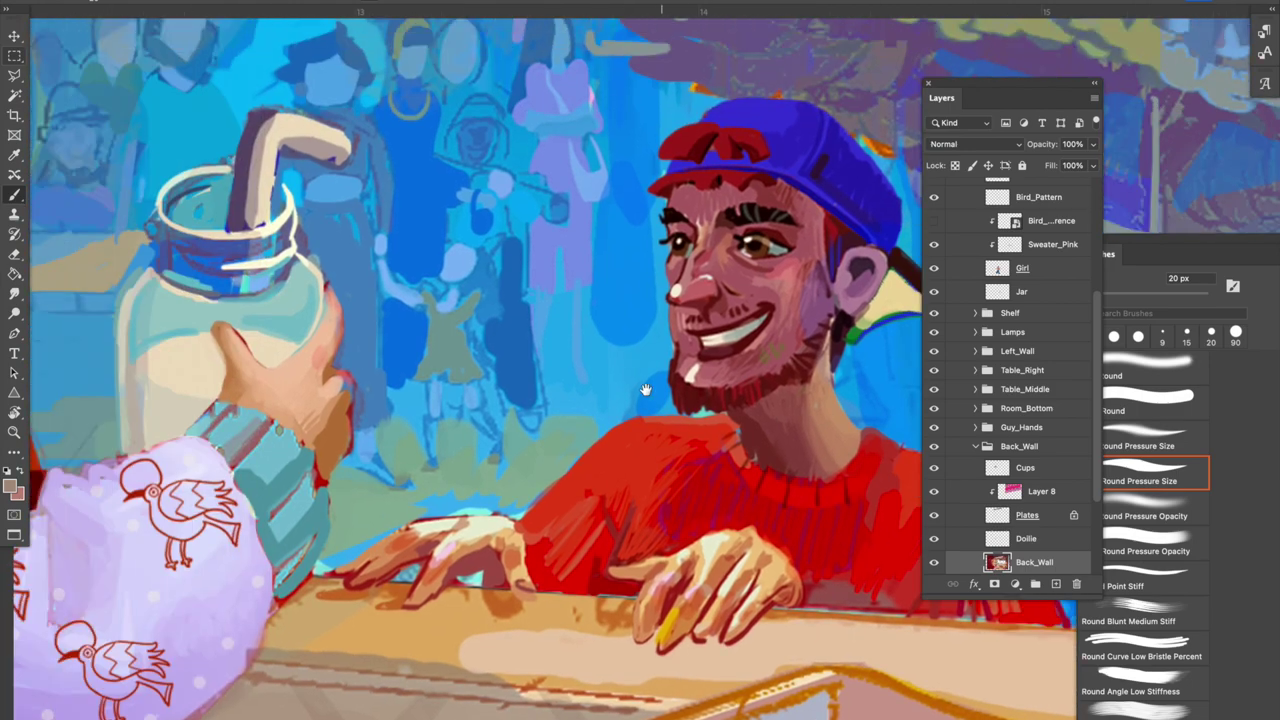
{"action": "scroll", "coordinate": [646, 390], "scroll_direction": "left", "scroll_amount": 5}
{"action": "scroll", "coordinate": [646, 390], "scroll_direction": "up", "scroll_amount": 4}
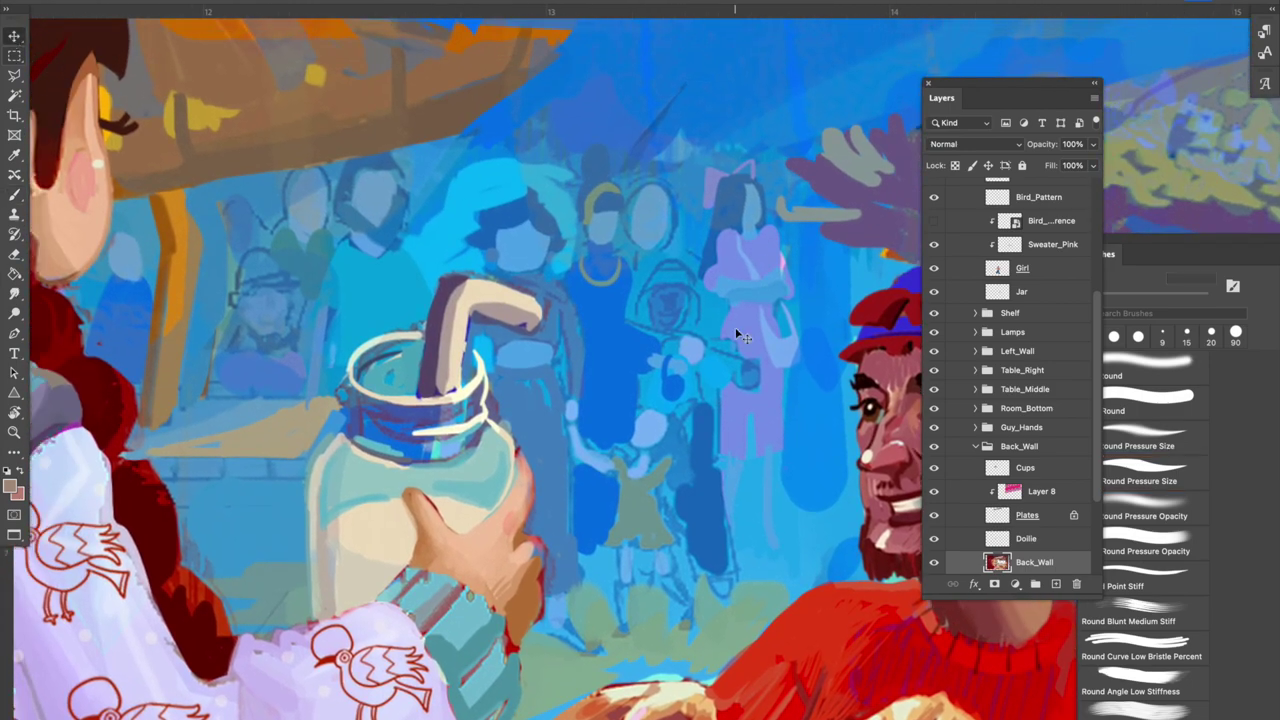
{"action": "left_click", "coordinate": [753, 262]}
{"action": "left_click", "coordinate": [934, 564]}
{"action": "left_click", "coordinate": [934, 564]}
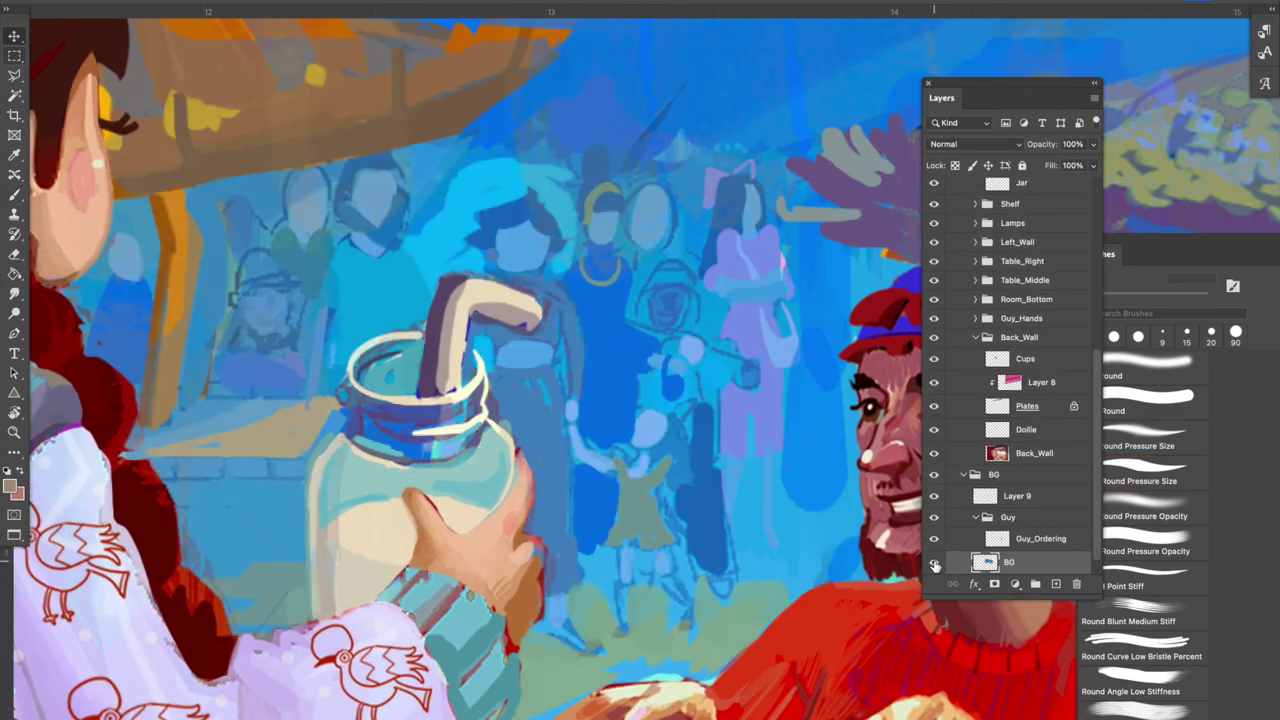
Refine the lavender-dressed woman in the background crowd using sampled colors and a brush reduced to 10 px.
{"action": "key", "text": "b"}
{"action": "left_click_drag", "start_coordinate": [718, 284], "coordinate": [703, 280]}
{"action": "left_click", "coordinate": [742, 343], "text": "alt"}
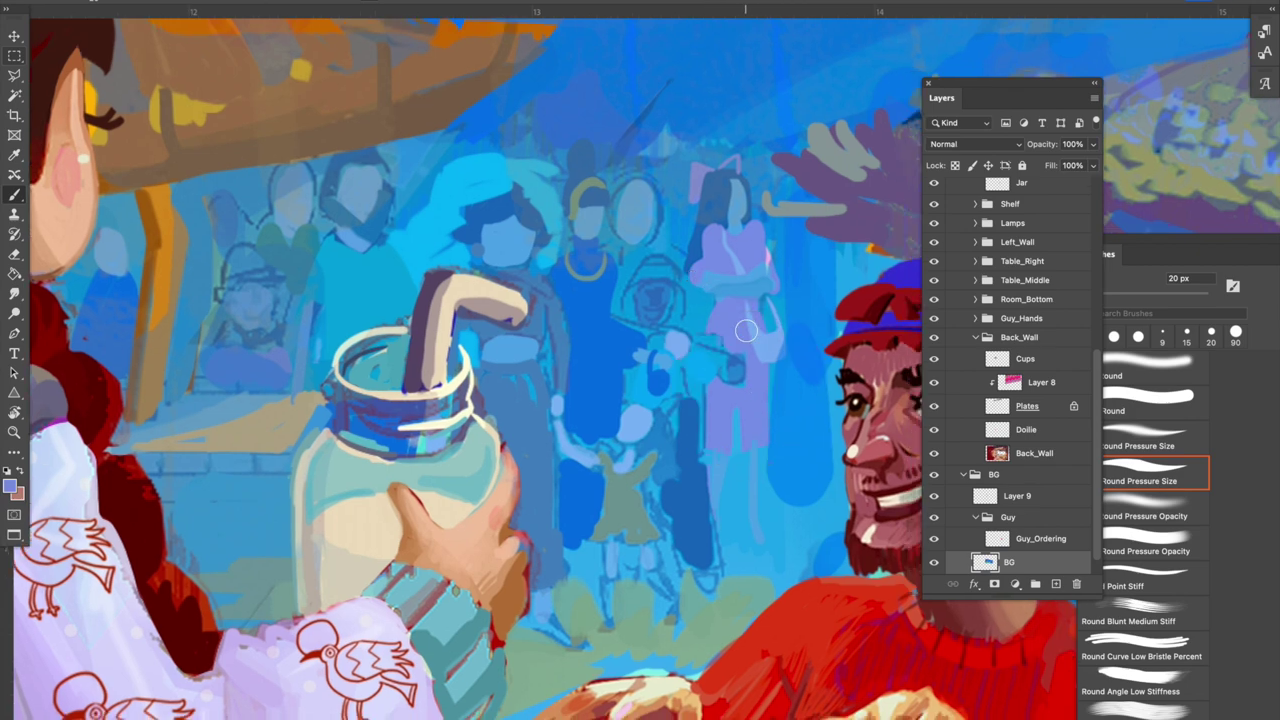
{"action": "left_click", "coordinate": [933, 562]}
{"action": "left_click", "coordinate": [933, 562]}
{"action": "scroll", "coordinate": [749, 343], "scroll_direction": "down", "scroll_amount": 1}
{"action": "key", "text": "bracketleft"}
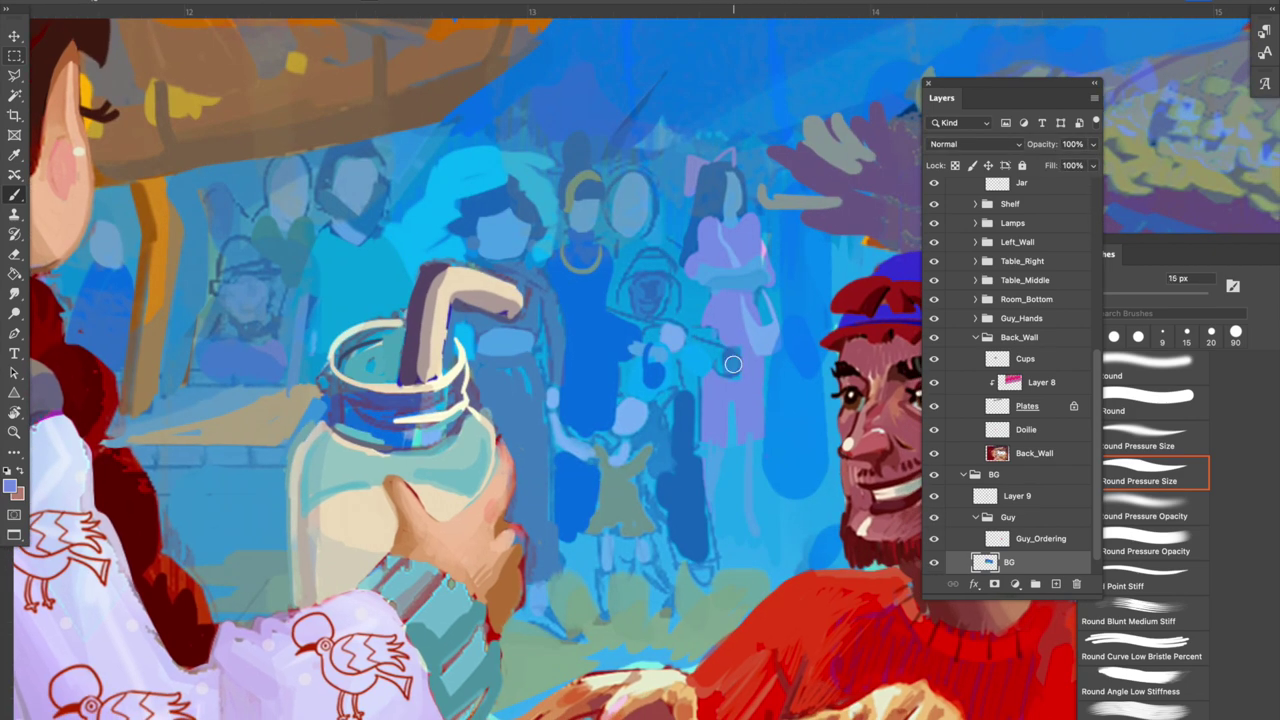
{"action": "key", "text": "bracketleft"}
{"action": "left_click_drag", "start_coordinate": [823, 444], "coordinate": [809, 462]}
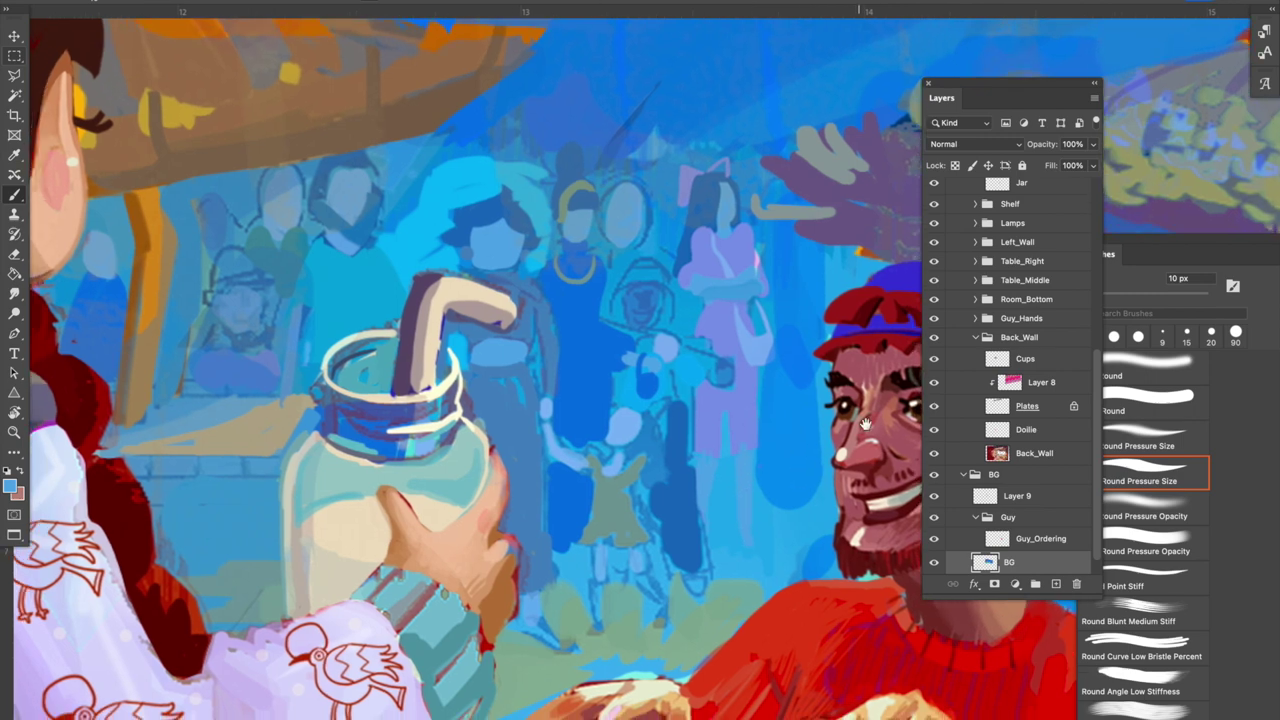
Paint sampled blue along the edge of the seated background figure between the girl's face and the jar.
{"action": "left_click_drag", "start_coordinate": [676, 492], "coordinate": [831, 480]}
{"action": "mouse_move", "coordinate": [569, 243]}
{"action": "left_mouse_down"}
{"action": "mouse_move", "coordinate": [698, 220]}
{"action": "mouse_move", "coordinate": [686, 232]}
{"action": "left_mouse_up"}
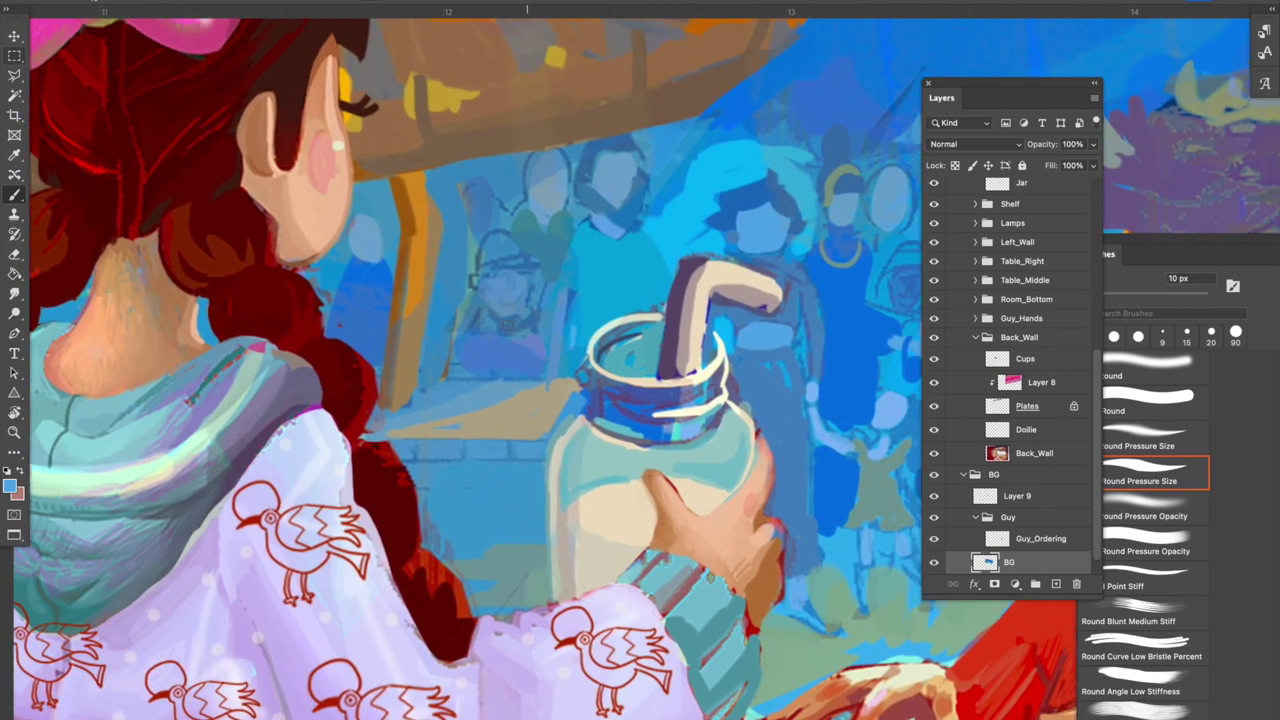
{"action": "left_click", "coordinate": [461, 270], "text": "alt"}
{"action": "left_click_drag", "start_coordinate": [468, 240], "coordinate": [468, 272]}
Select the Fingers layer from the customer's hand on the counter and toggle its visibility to check its contents.
{"action": "left_click_drag", "start_coordinate": [905, 360], "coordinate": [465, 304]}
{"action": "left_click_drag", "start_coordinate": [724, 298], "coordinate": [580, 246]}
{"action": "left_click_drag", "start_coordinate": [782, 289], "coordinate": [783, 317]}
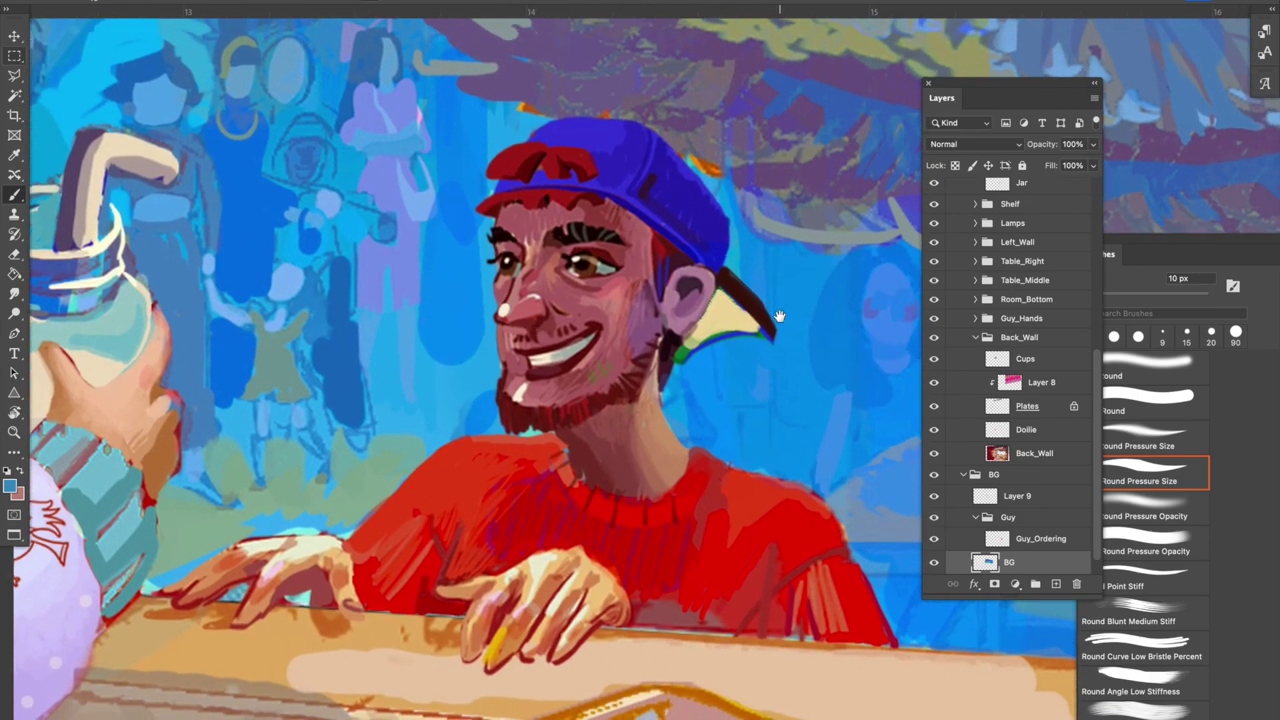
{"action": "mouse_move", "coordinate": [631, 355]}
{"action": "left_mouse_down"}
{"action": "mouse_move", "coordinate": [674, 326]}
{"action": "mouse_move", "coordinate": [536, 323]}
{"action": "mouse_move", "coordinate": [762, 335]}
{"action": "mouse_move", "coordinate": [754, 323]}
{"action": "mouse_move", "coordinate": [734, 338]}
{"action": "left_mouse_up"}
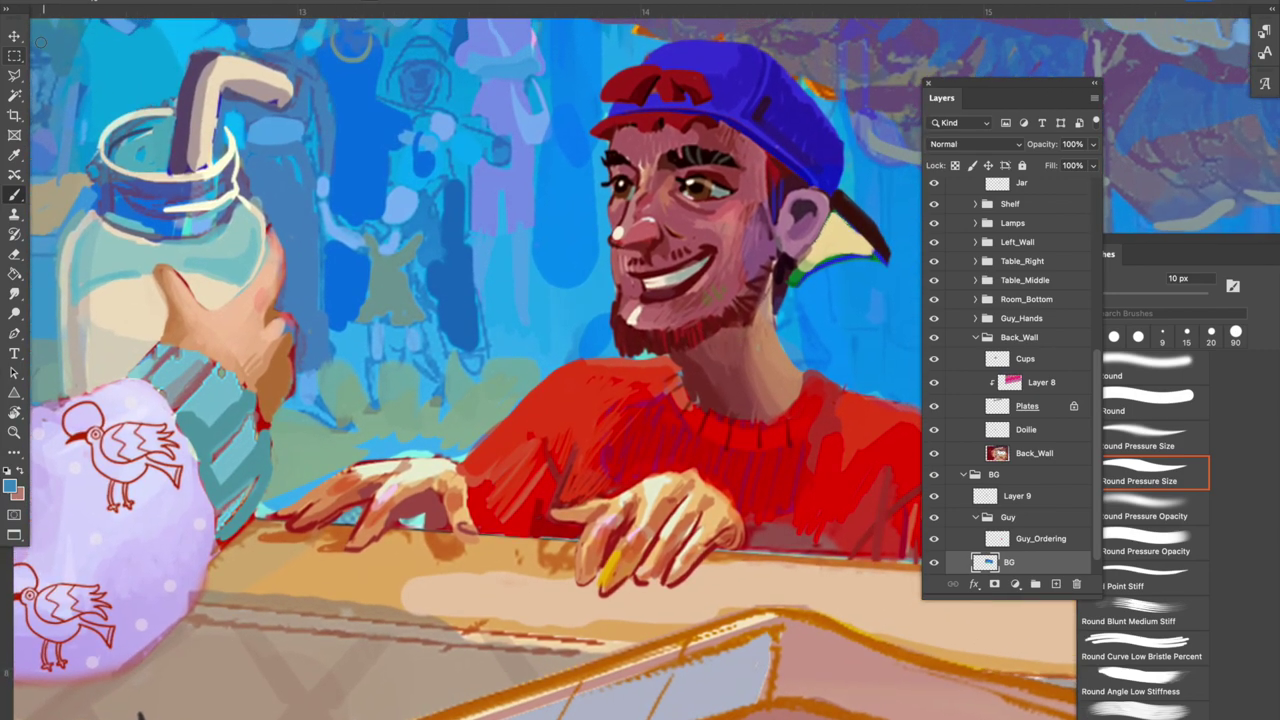
{"action": "left_click", "coordinate": [17, 36]}
{"action": "left_click_drag", "start_coordinate": [696, 513], "coordinate": [676, 443]}
{"action": "left_click", "coordinate": [654, 421]}
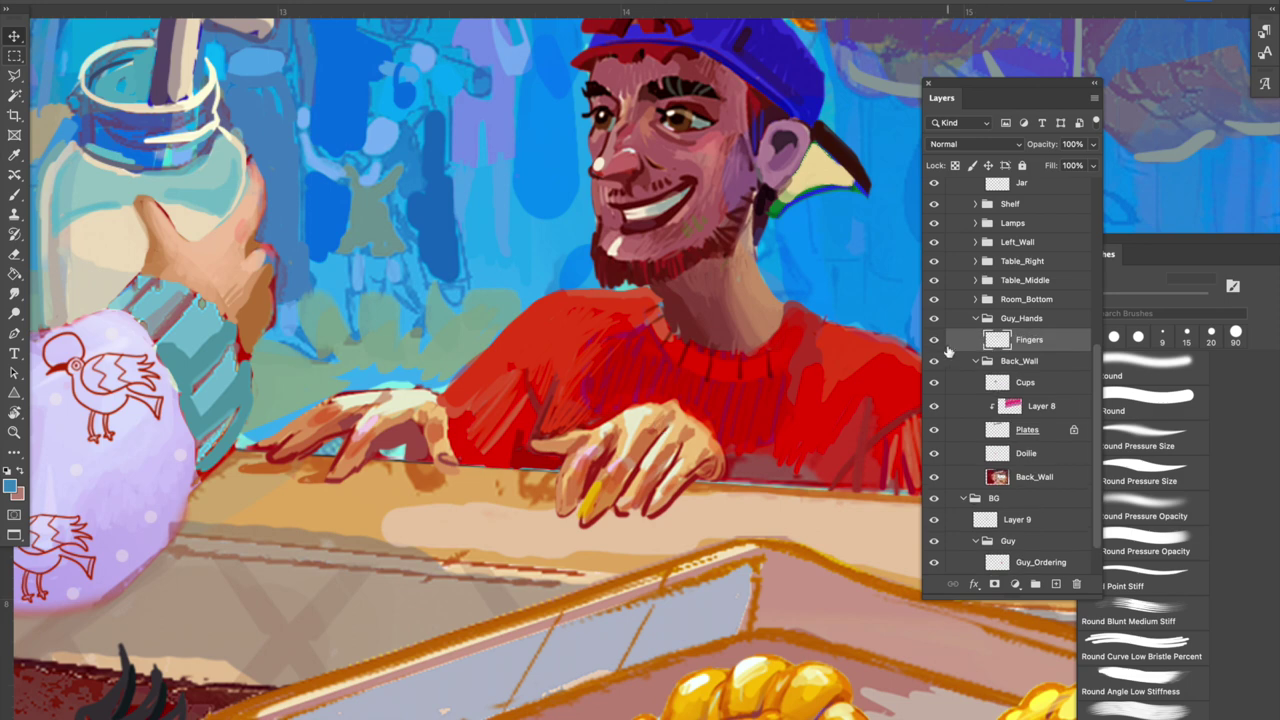
{"action": "left_click", "coordinate": [934, 340]}
{"action": "left_click", "coordinate": [934, 340]}
Refine the customer's fingers on the counter with the Round Pressure Size brush at 10 px, using colors sampled from the hand.
{"action": "left_click", "coordinate": [1150, 473]}
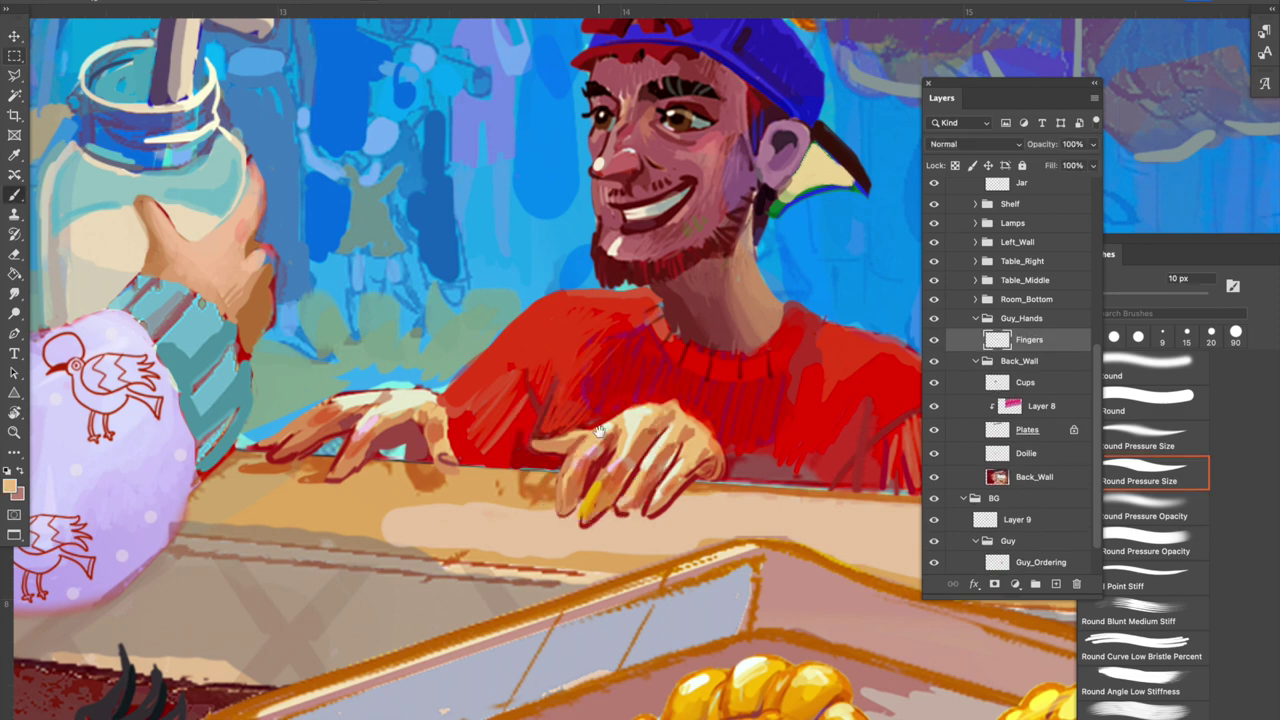
{"action": "scroll", "coordinate": [598, 432], "scroll_direction": "down", "scroll_amount": 1}
{"action": "scroll", "coordinate": [636, 421], "scroll_direction": "down", "scroll_amount": 1}
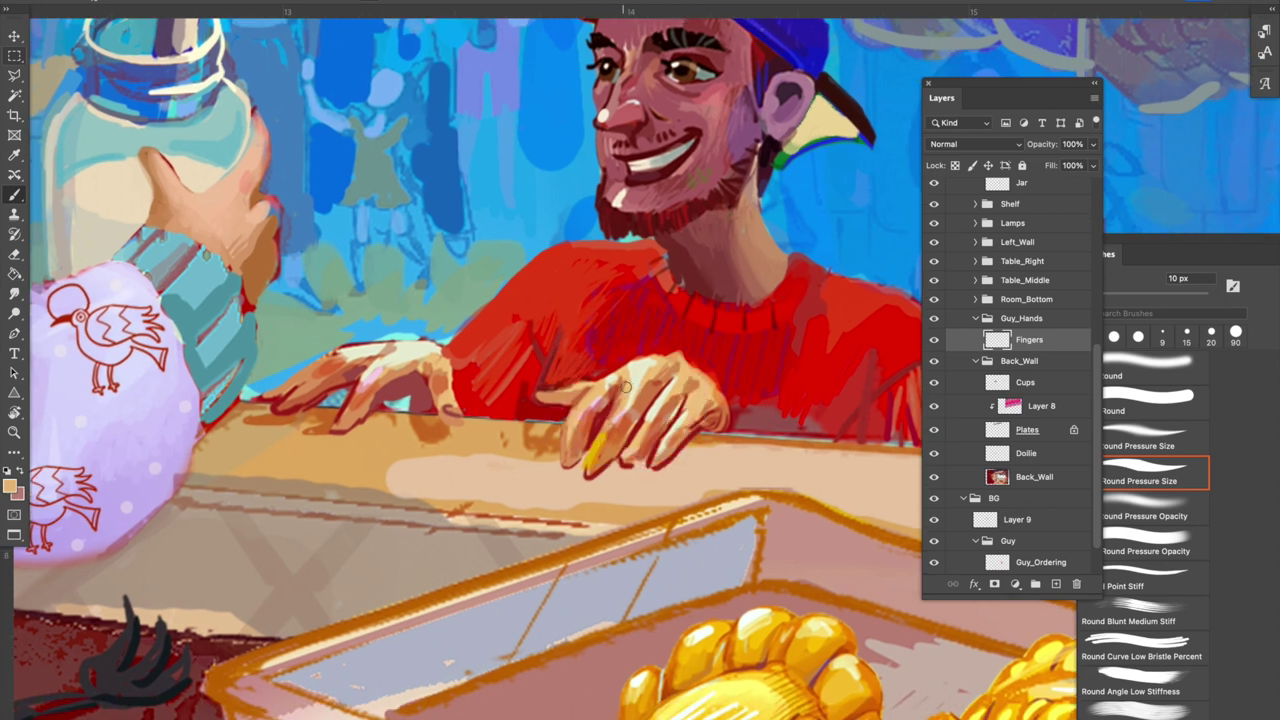
{"action": "left_click", "coordinate": [600, 423], "text": "alt"}
{"action": "left_click_drag", "start_coordinate": [726, 411], "coordinate": [716, 400]}
{"action": "left_click", "coordinate": [666, 374], "text": "alt"}
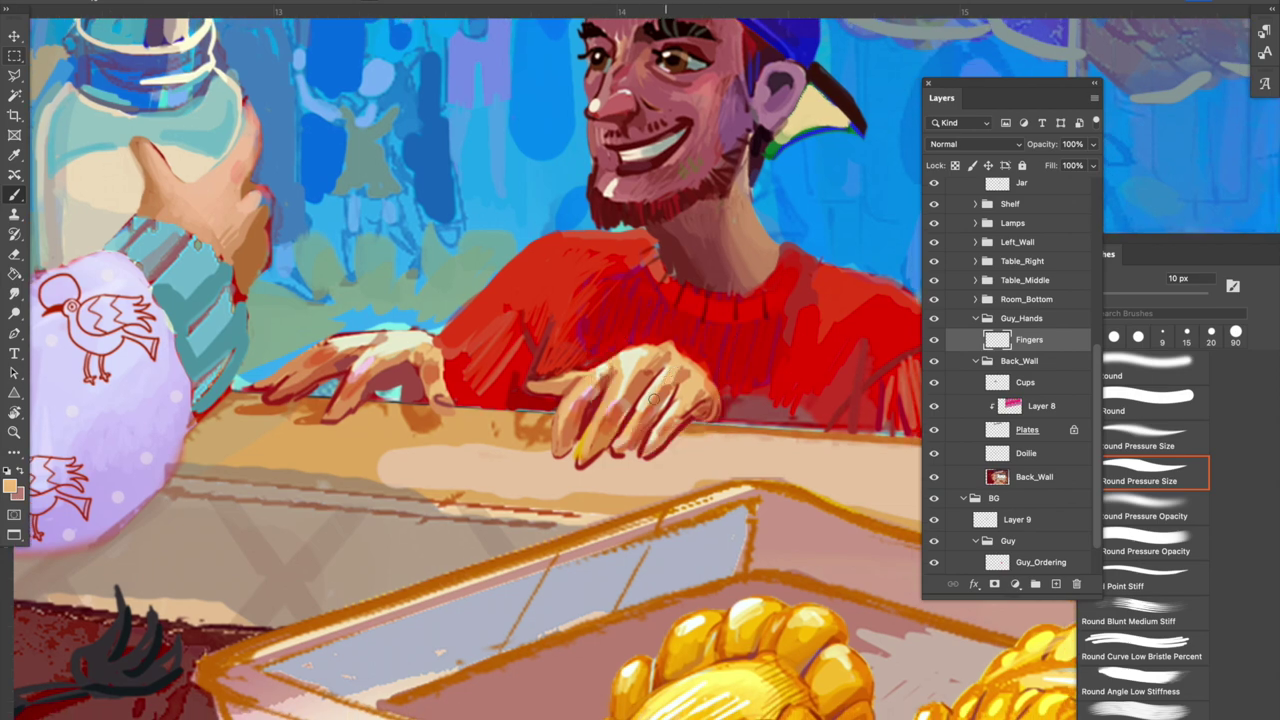
{"action": "scroll", "coordinate": [714, 340], "scroll_direction": "down", "scroll_amount": 10}
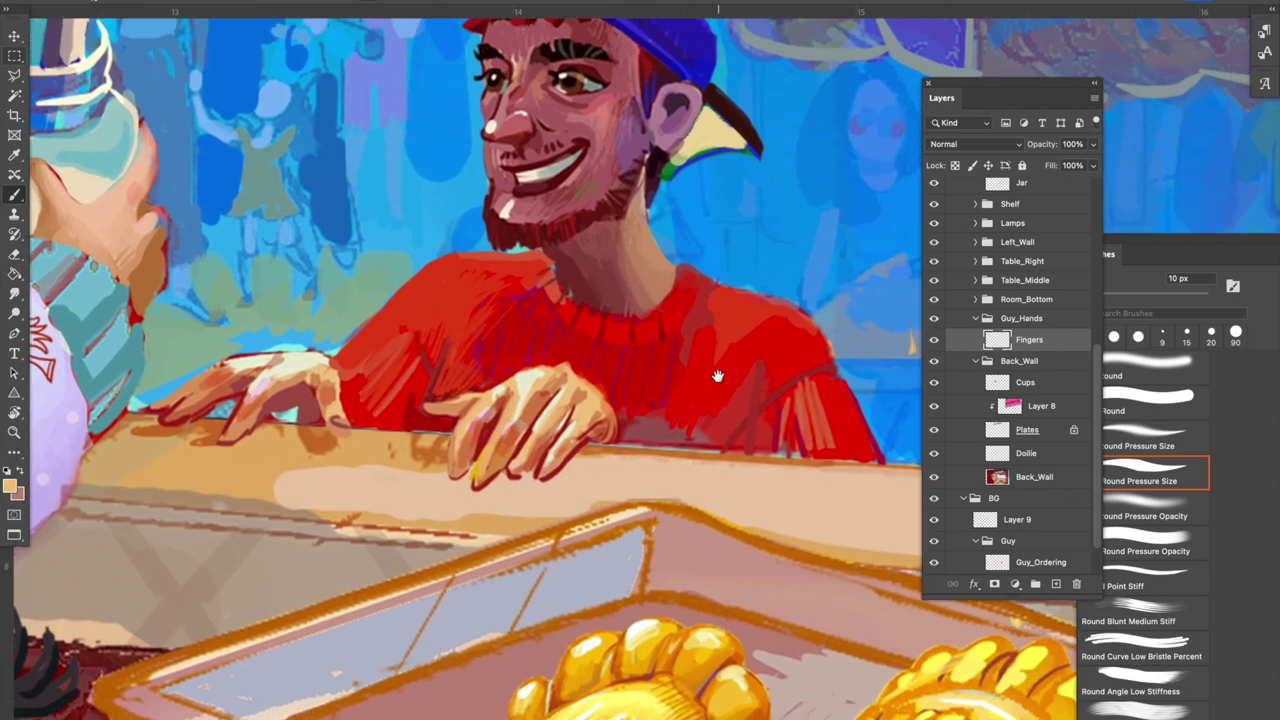
Select the Back_Wall layer from the llama picture beside the window and toggle its visibility to check its contents.
{"action": "scroll", "coordinate": [714, 340], "scroll_direction": "down", "scroll_amount": 6}
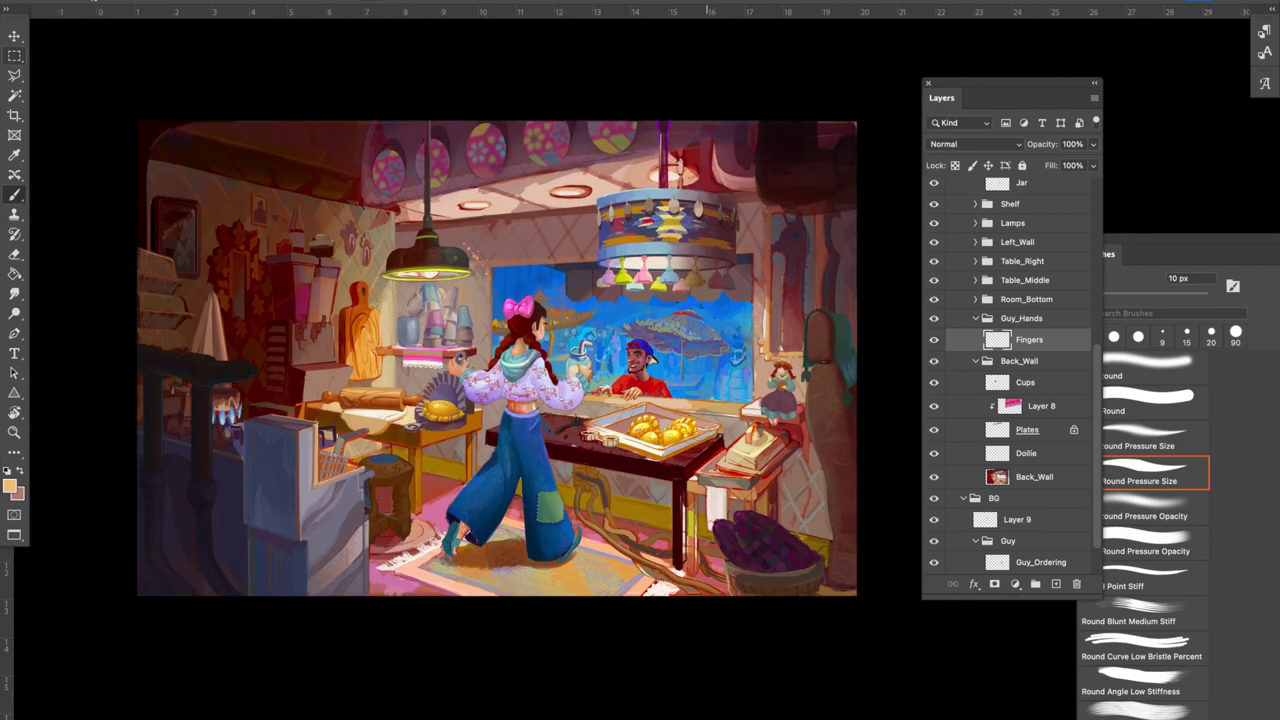
{"action": "left_click_drag", "start_coordinate": [599, 398], "coordinate": [671, 400]}
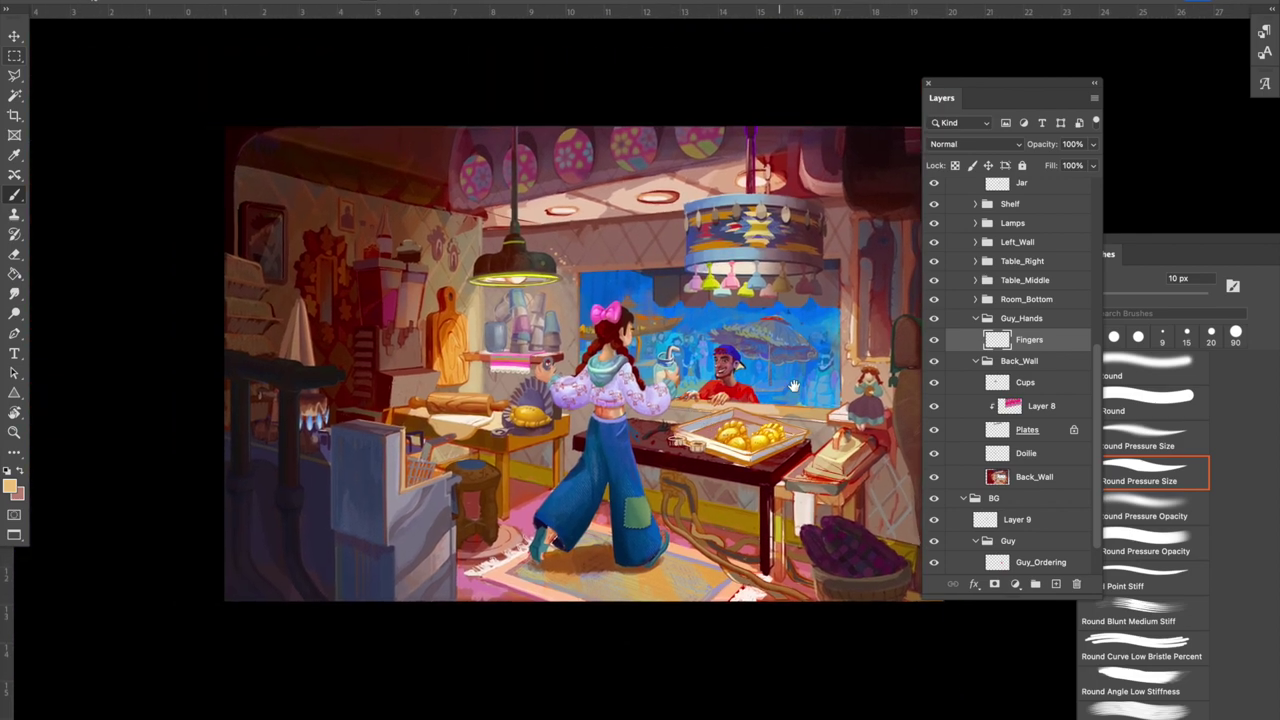
{"action": "left_click_drag", "start_coordinate": [793, 386], "coordinate": [649, 404]}
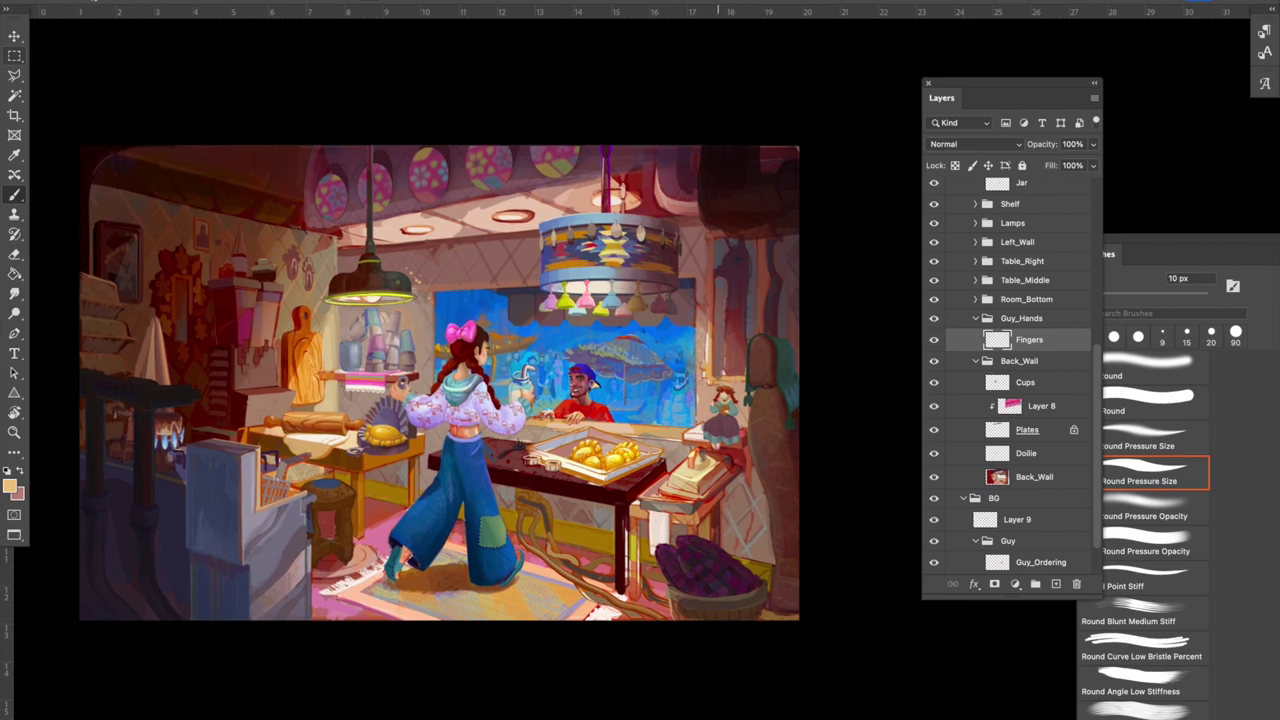
{"action": "scroll", "coordinate": [724, 284], "scroll_direction": "up", "scroll_amount": 5}
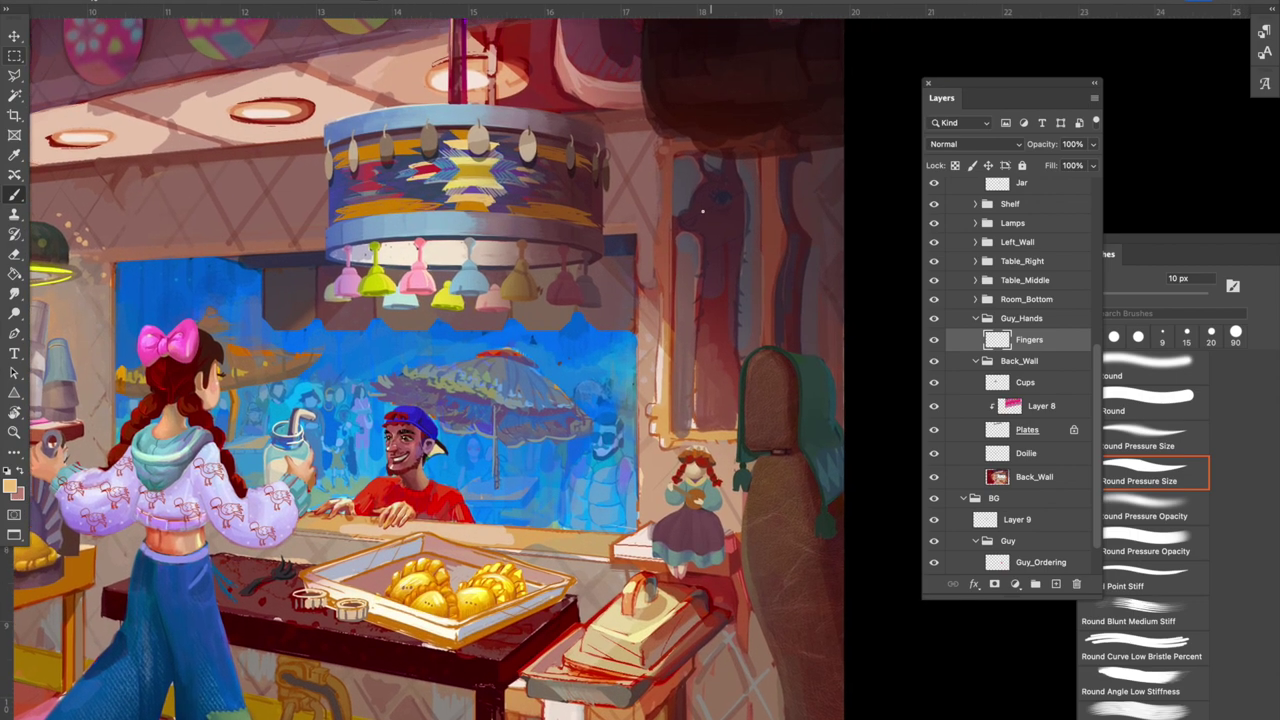
{"action": "left_click_drag", "start_coordinate": [734, 467], "coordinate": [763, 497]}
{"action": "left_click", "coordinate": [14, 38]}
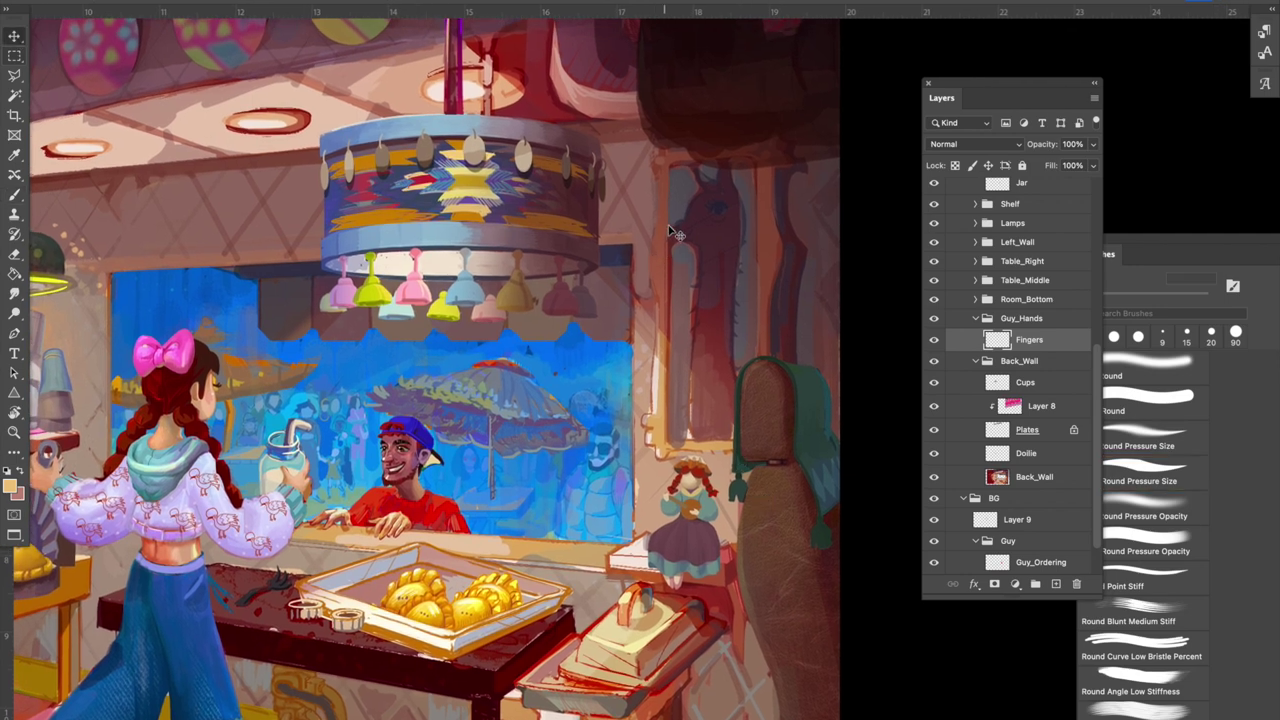
{"action": "left_click", "coordinate": [684, 206]}
{"action": "key", "text": "b"}
{"action": "left_click", "coordinate": [682, 201], "text": "alt"}
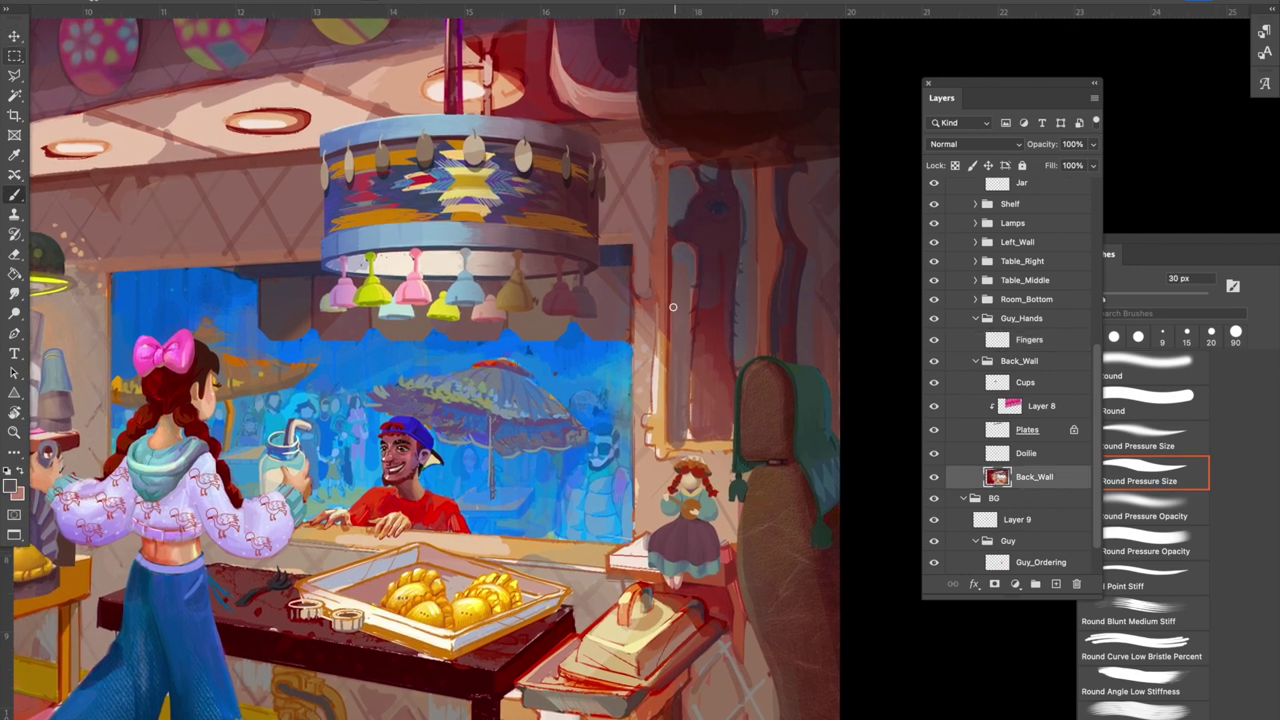
{"action": "left_click", "coordinate": [934, 477], "text": "alt"}
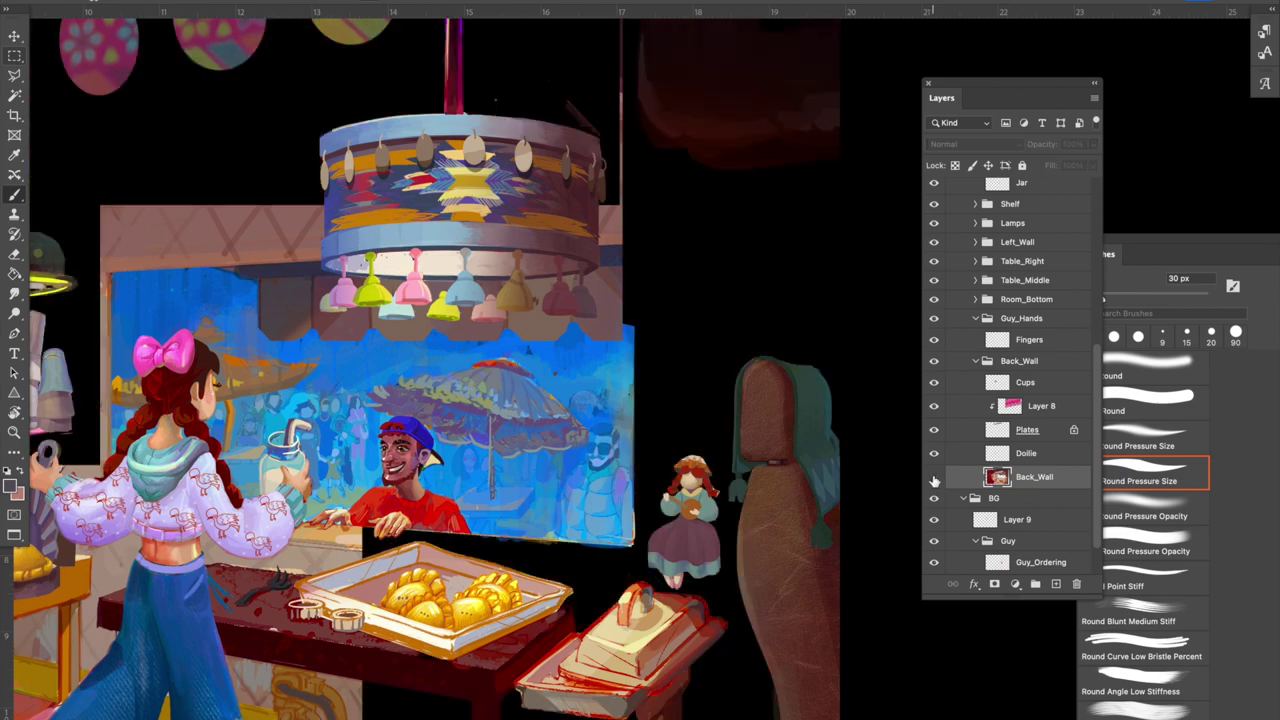
{"action": "left_click", "coordinate": [934, 477], "text": "alt"}
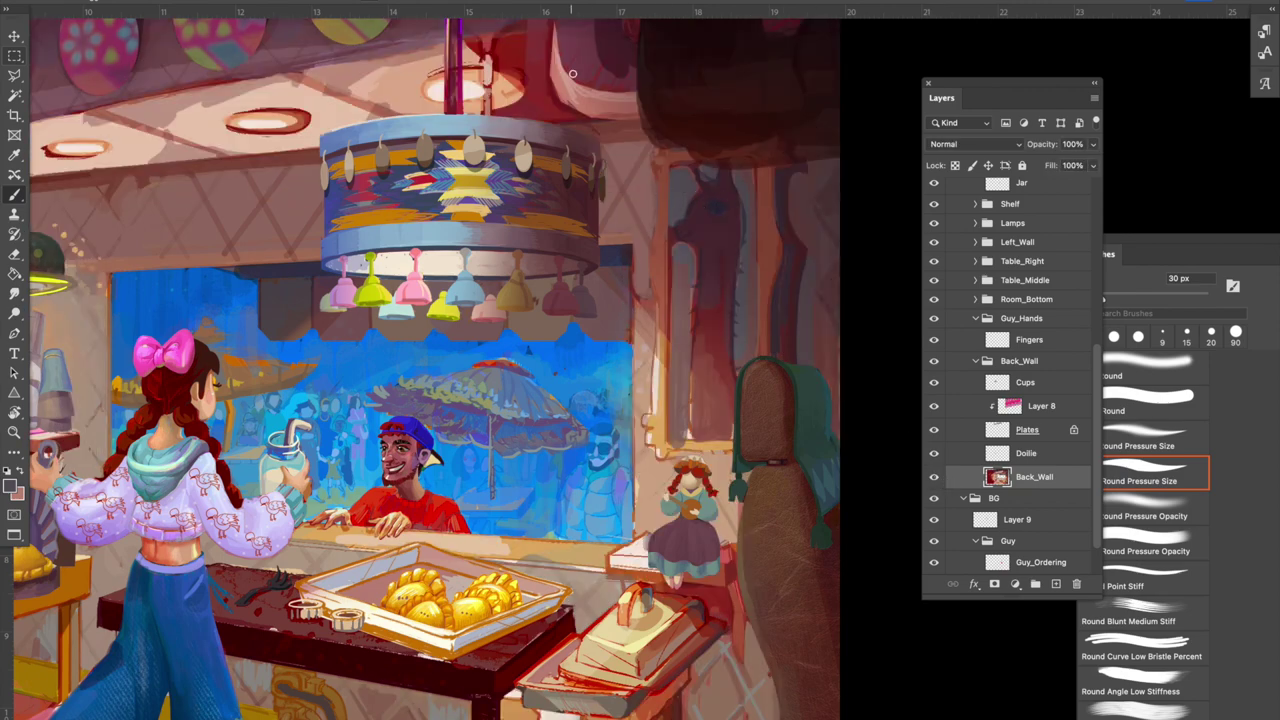
Repaint the dark panel around the llama's head and neck with sampled colors to sharpen its silhouette.
{"action": "mouse_move", "coordinate": [671, 225]}
{"action": "left_mouse_down"}
{"action": "mouse_move", "coordinate": [670, 306]}
{"action": "mouse_move", "coordinate": [671, 211]}
{"action": "mouse_move", "coordinate": [670, 273]}
{"action": "left_mouse_up"}
{"action": "left_click", "coordinate": [680, 249], "text": "alt"}
{"action": "left_click", "coordinate": [689, 260]}
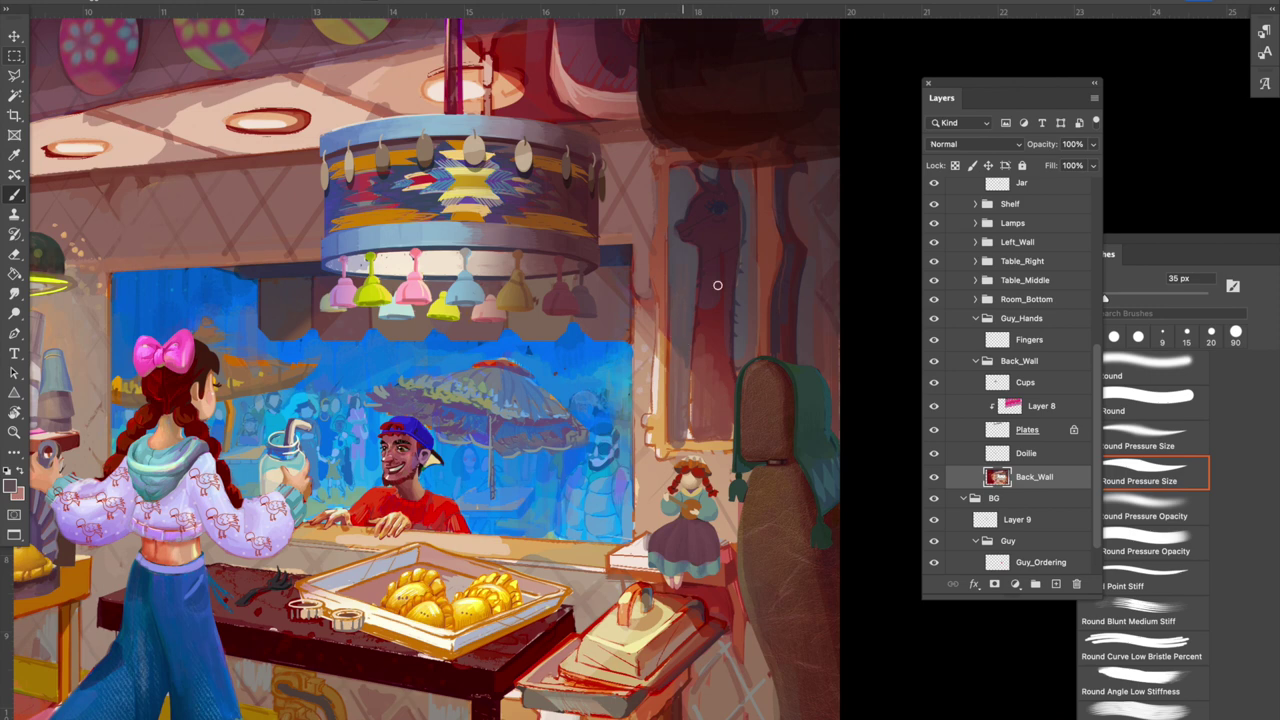
Refine the llama picture's background and frame on the side behind its neck with sampled colors, reducing the brush to 25 px.
{"action": "left_click", "coordinate": [743, 335], "text": "alt"}
{"action": "key", "text": "bracketright"}
{"action": "key", "text": "bracketright"}
{"action": "left_click", "coordinate": [745, 187], "text": "alt"}
{"action": "key", "text": "bracketleft"}
{"action": "mouse_move", "coordinate": [746, 254]}
{"action": "left_mouse_down"}
{"action": "mouse_move", "coordinate": [748, 234]}
{"action": "mouse_move", "coordinate": [738, 241]}
{"action": "left_mouse_up"}
{"action": "left_click", "coordinate": [769, 177], "text": "alt"}
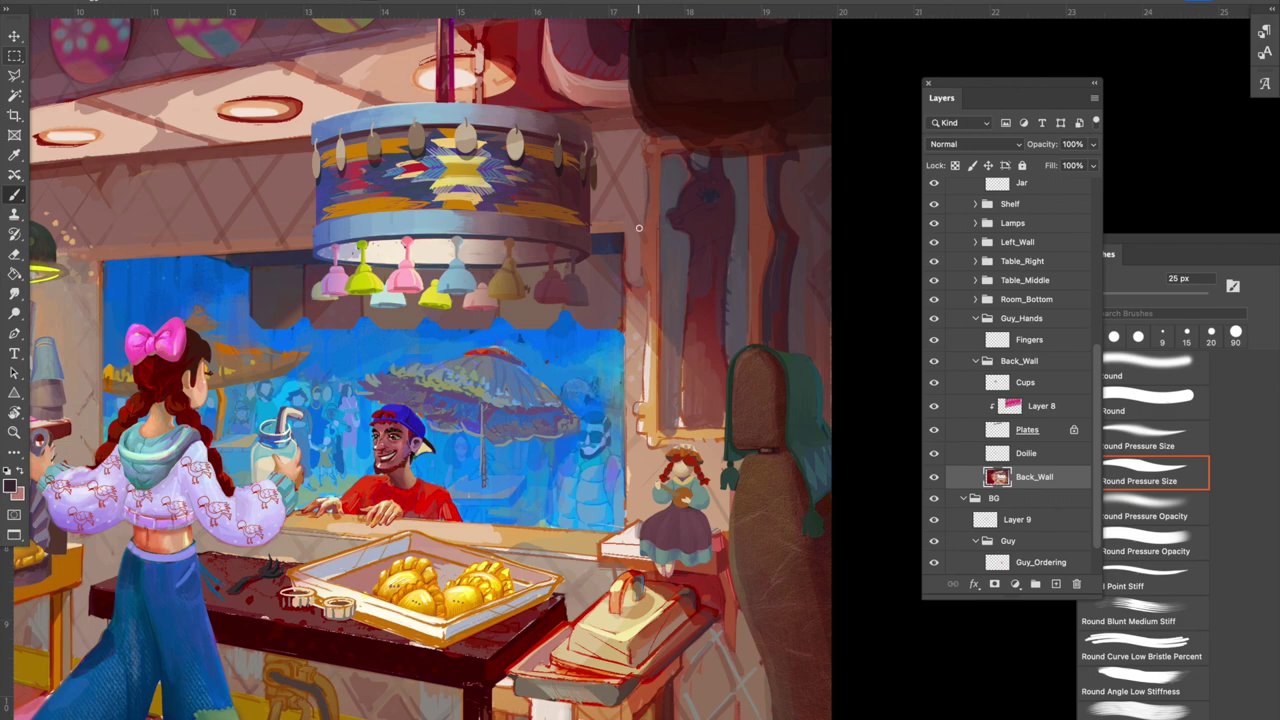
Select the Lamp layer from the large drum lamp and toggle its visibility to check its contents.
{"action": "mouse_move", "coordinate": [727, 247]}
{"action": "left_mouse_down"}
{"action": "mouse_move", "coordinate": [731, 229]}
{"action": "mouse_move", "coordinate": [781, 249]}
{"action": "left_mouse_up"}
{"action": "left_click", "coordinate": [14, 36]}
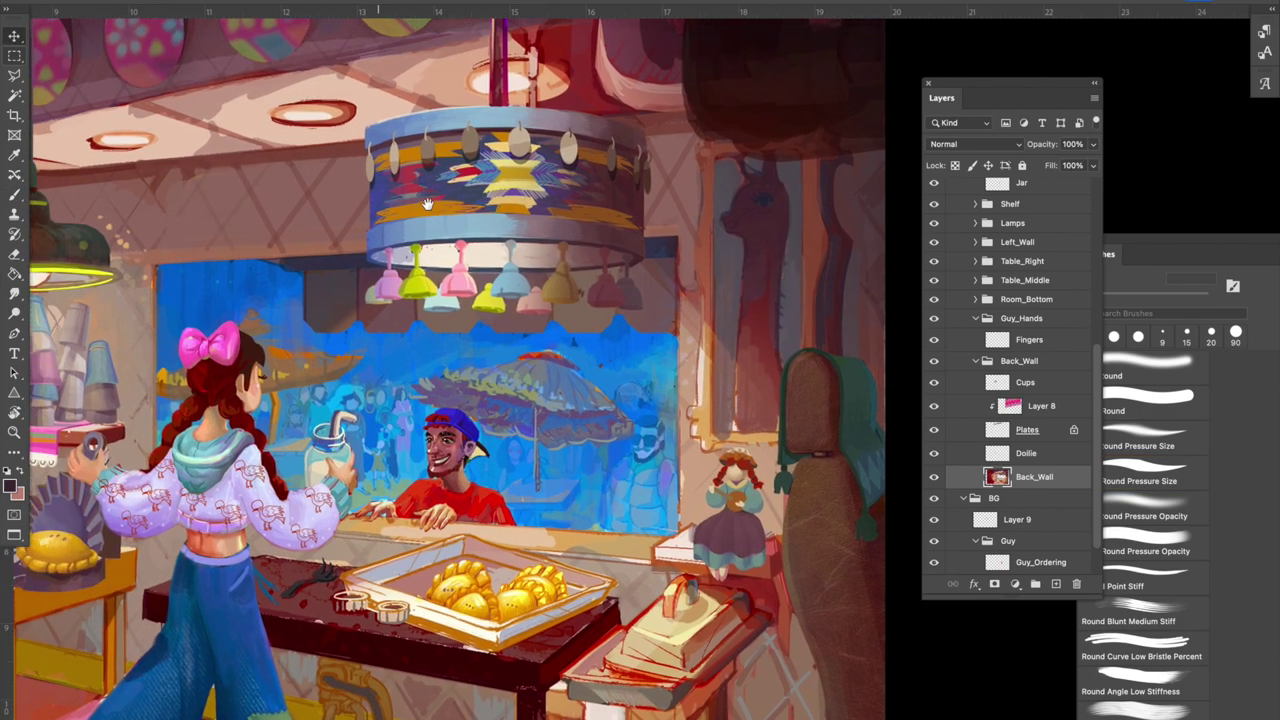
{"action": "left_click_drag", "start_coordinate": [548, 235], "coordinate": [738, 278]}
{"action": "left_click", "coordinate": [741, 250]}
{"action": "left_click", "coordinate": [934, 364]}
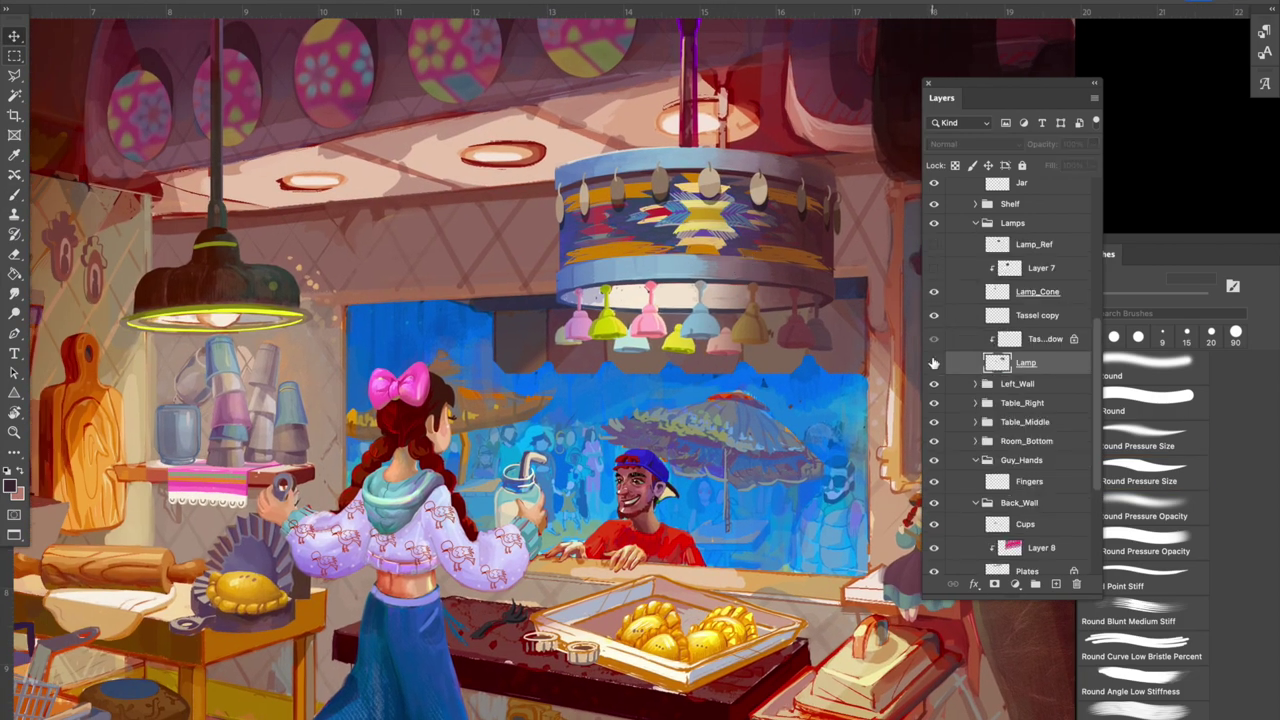
{"action": "left_click", "coordinate": [935, 364]}
Show the clipped pattern Layer 7 on the cone lamp, judge it close up and across the whole painting, and hide it again.
{"action": "left_click", "coordinate": [932, 268]}
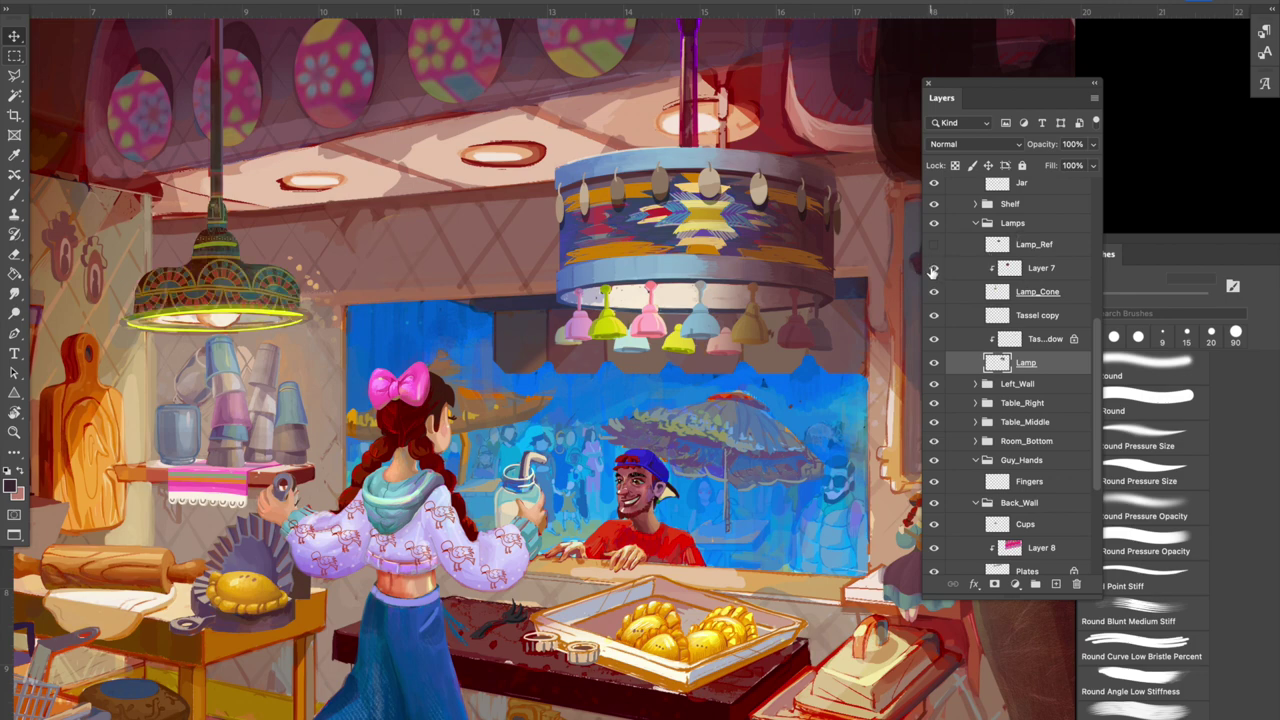
{"action": "scroll", "coordinate": [690, 295], "scroll_direction": "left", "scroll_amount": 3}
{"action": "scroll", "coordinate": [697, 290], "scroll_direction": "left", "scroll_amount": 6}
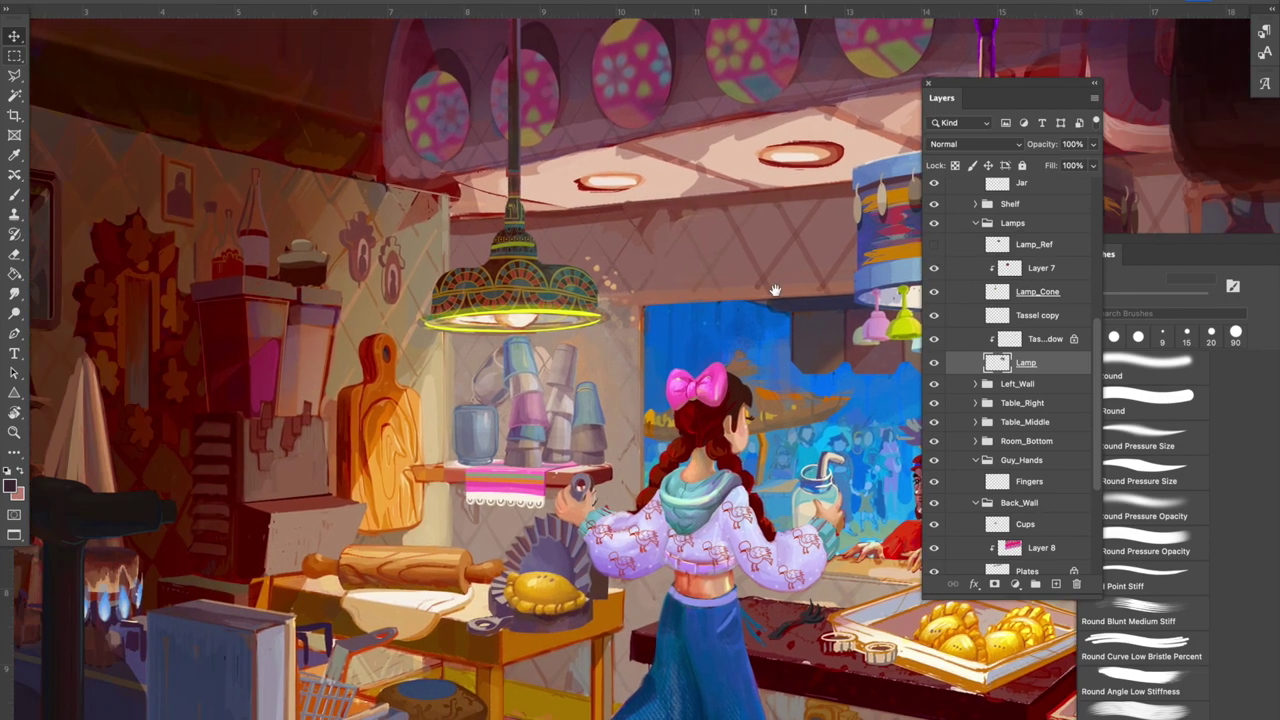
{"action": "scroll", "coordinate": [585, 268], "scroll_direction": "up", "scroll_amount": 1}
{"action": "scroll", "coordinate": [585, 268], "scroll_direction": "left", "scroll_amount": 2}
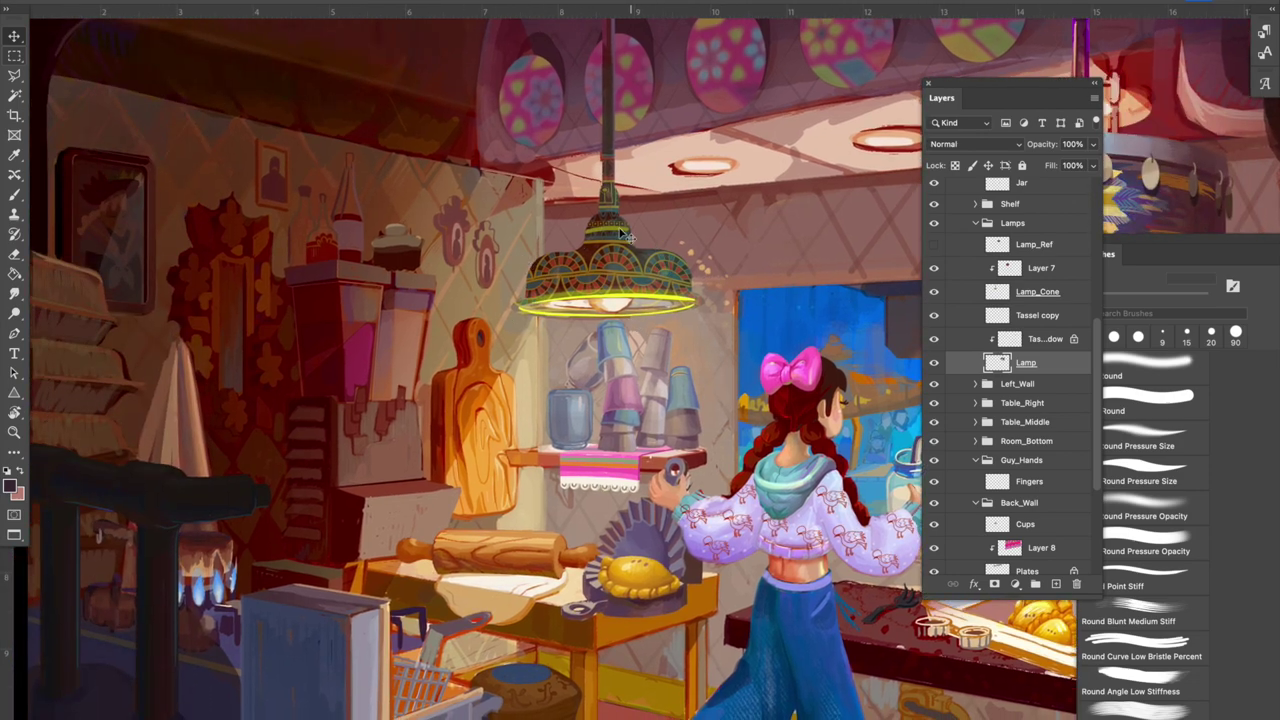
{"action": "scroll", "coordinate": [660, 258], "scroll_direction": "down", "scroll_amount": 1}
{"action": "scroll", "coordinate": [660, 258], "scroll_direction": "right", "scroll_amount": 1}
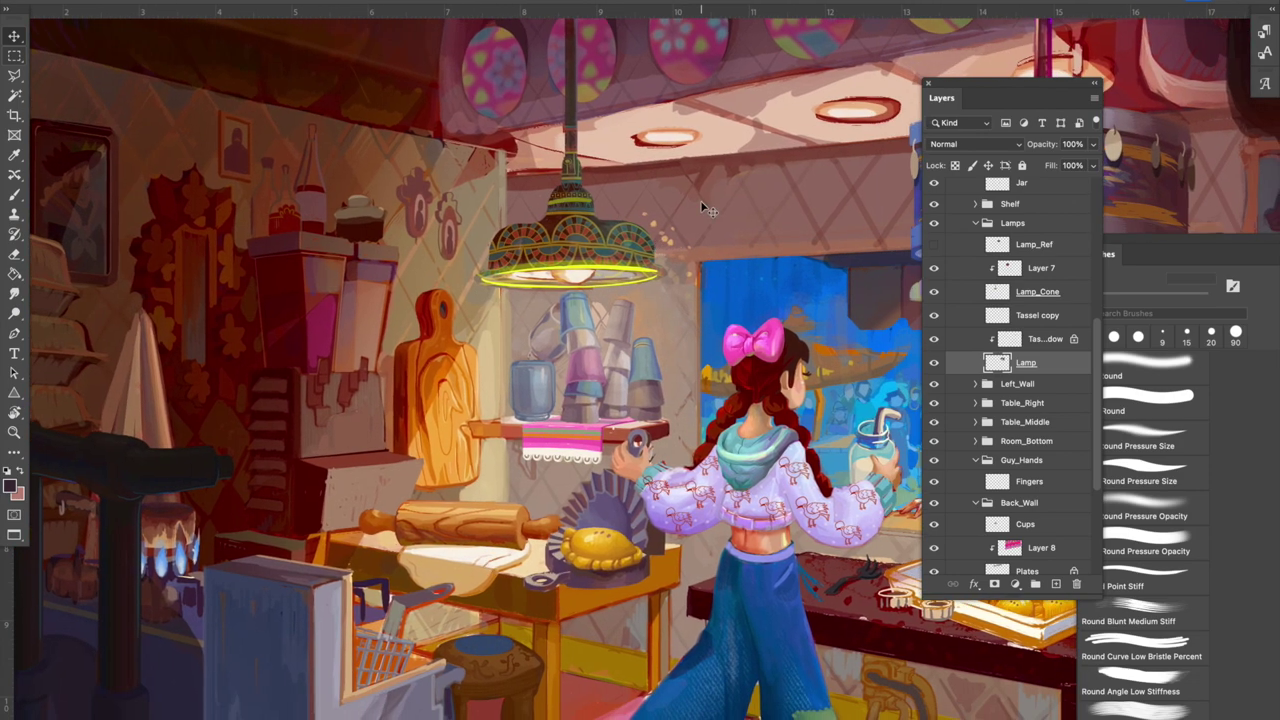
{"action": "scroll", "coordinate": [700, 200], "scroll_direction": "down", "scroll_amount": 5}
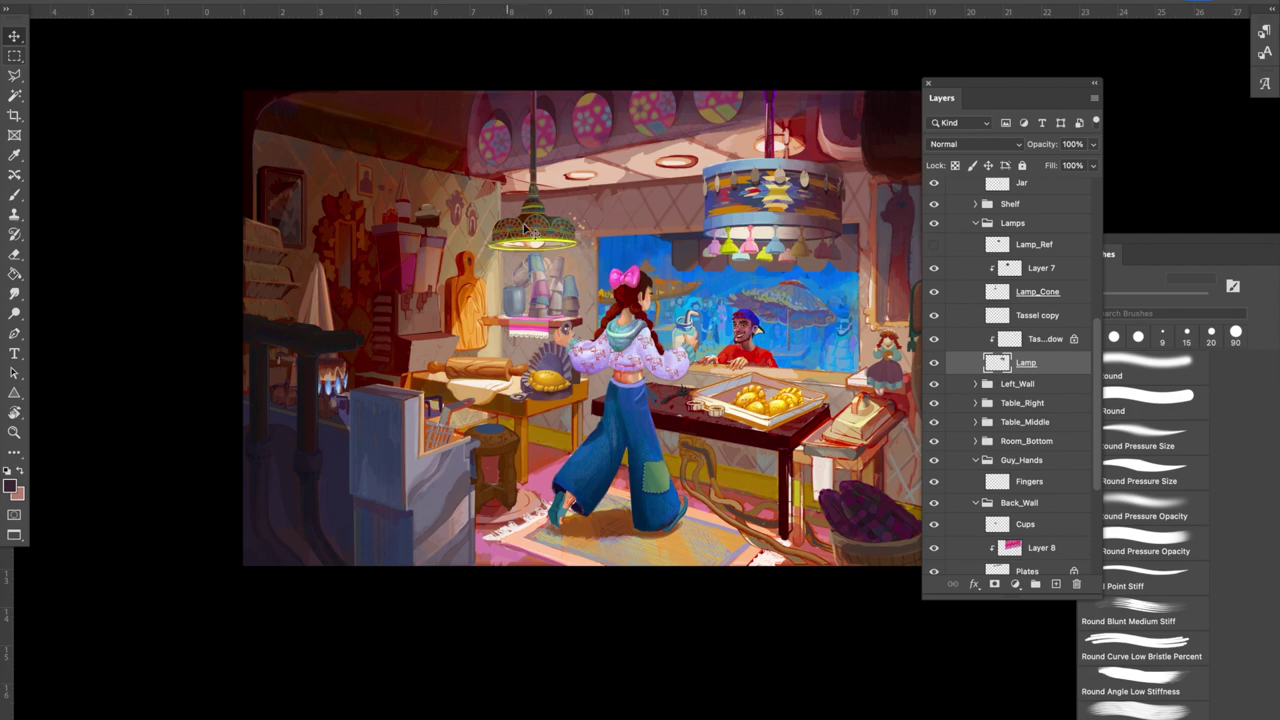
{"action": "scroll", "coordinate": [575, 300], "scroll_direction": "up", "scroll_amount": 5}
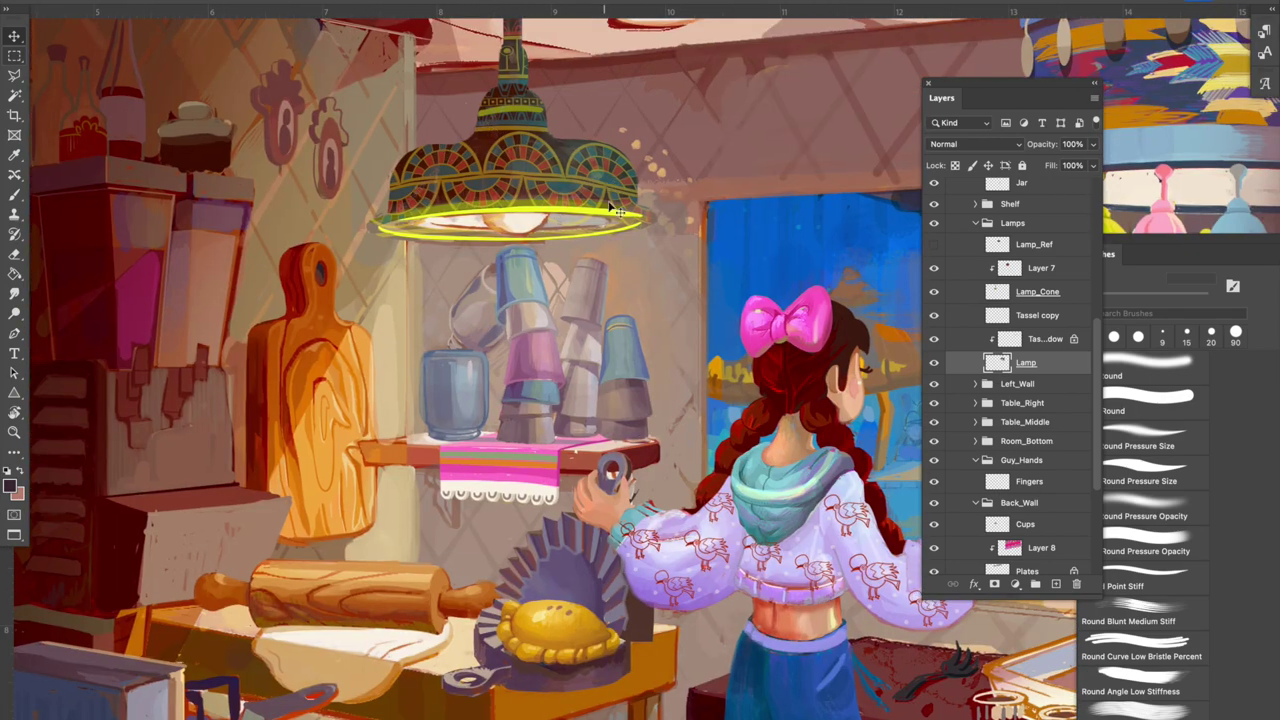
{"action": "scroll", "coordinate": [518, 202], "scroll_direction": "down", "scroll_amount": 5}
{"action": "scroll", "coordinate": [518, 202], "scroll_direction": "down", "scroll_amount": 2}
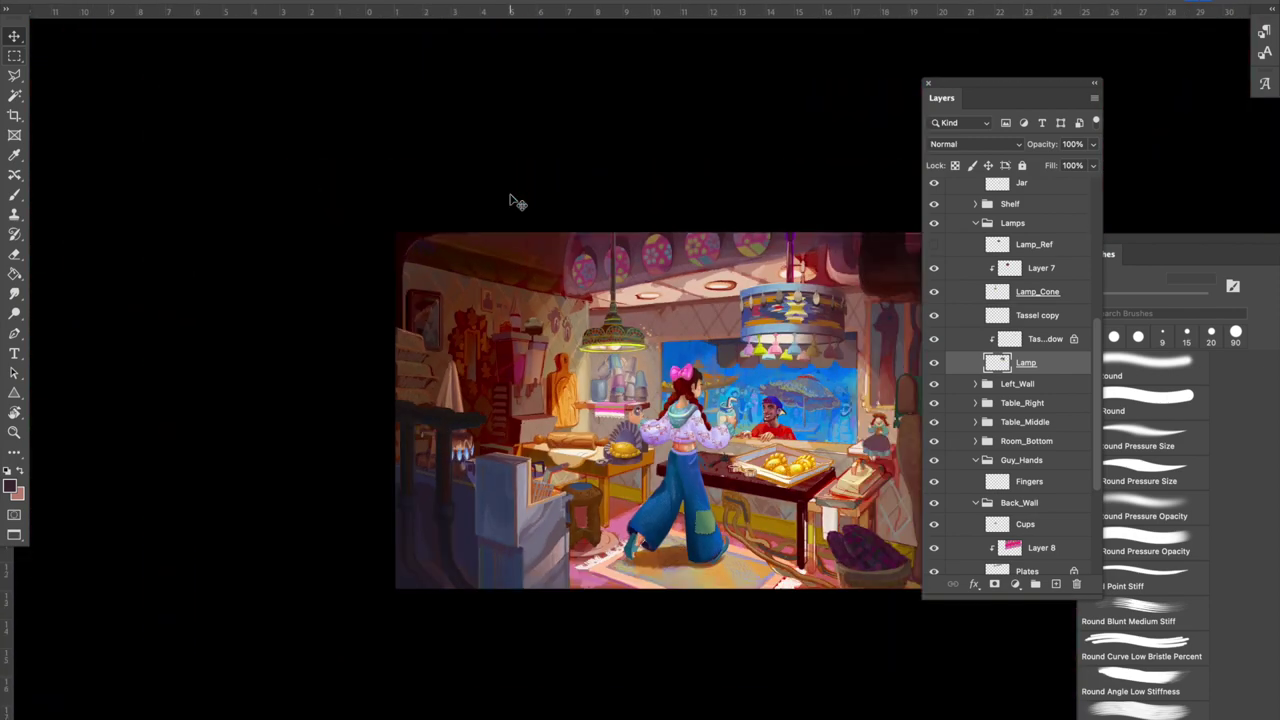
{"action": "left_click_drag", "start_coordinate": [713, 379], "coordinate": [620, 371]}
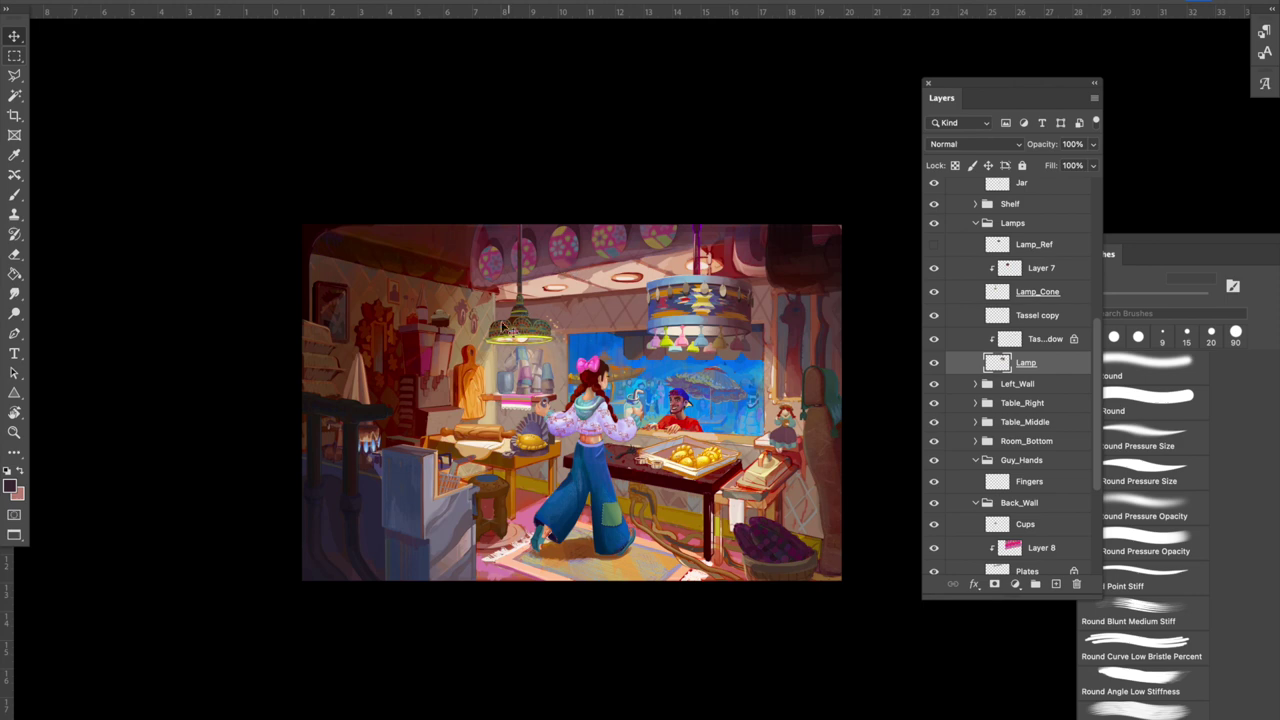
{"action": "left_click", "coordinate": [533, 328], "text": "ctrl"}
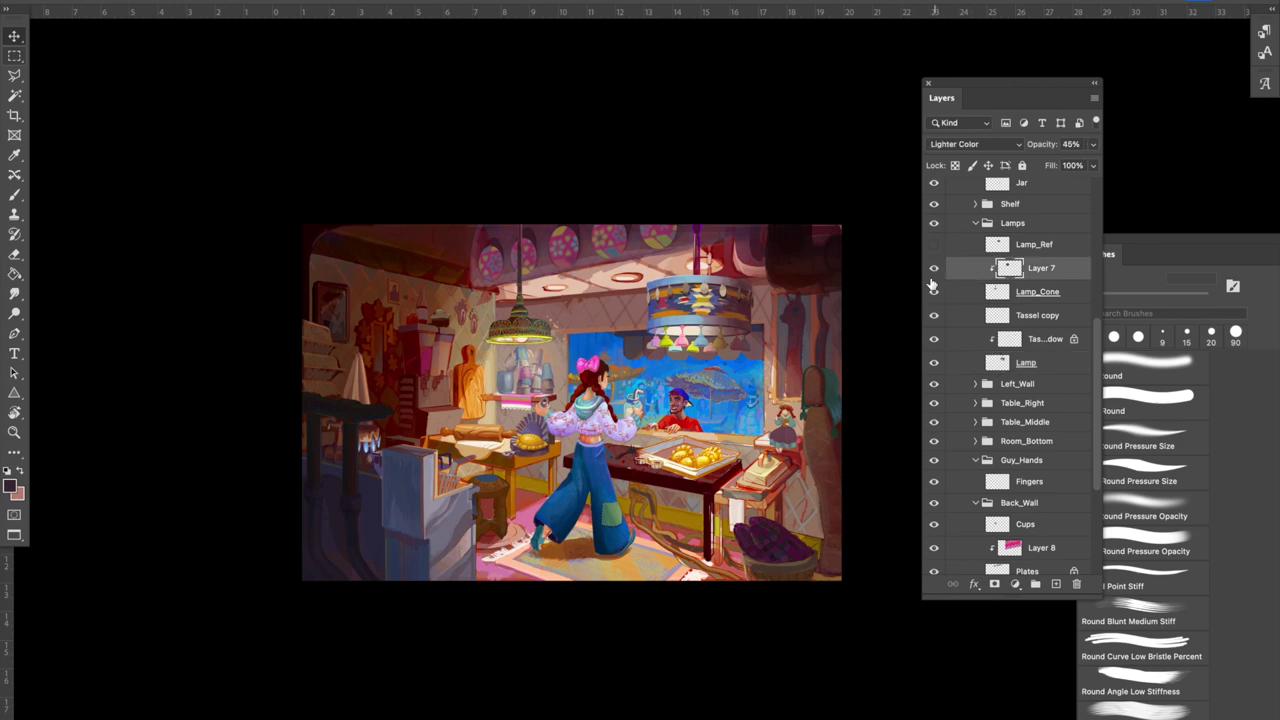
{"action": "left_click", "coordinate": [934, 268]}
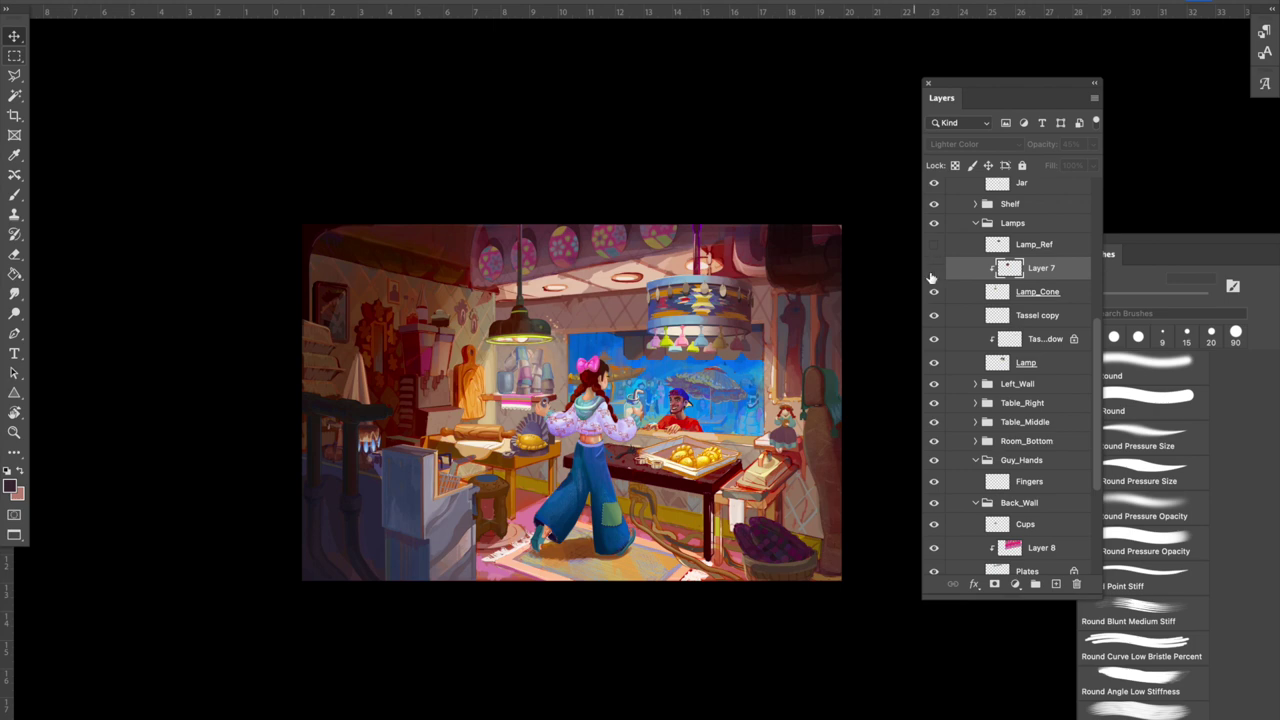
Select the Lamp layer and show the Lamp_Ref reference beside the large drum lamp, framing both for comparison.
{"action": "scroll", "coordinate": [640, 321], "scroll_direction": "right", "scroll_amount": 3}
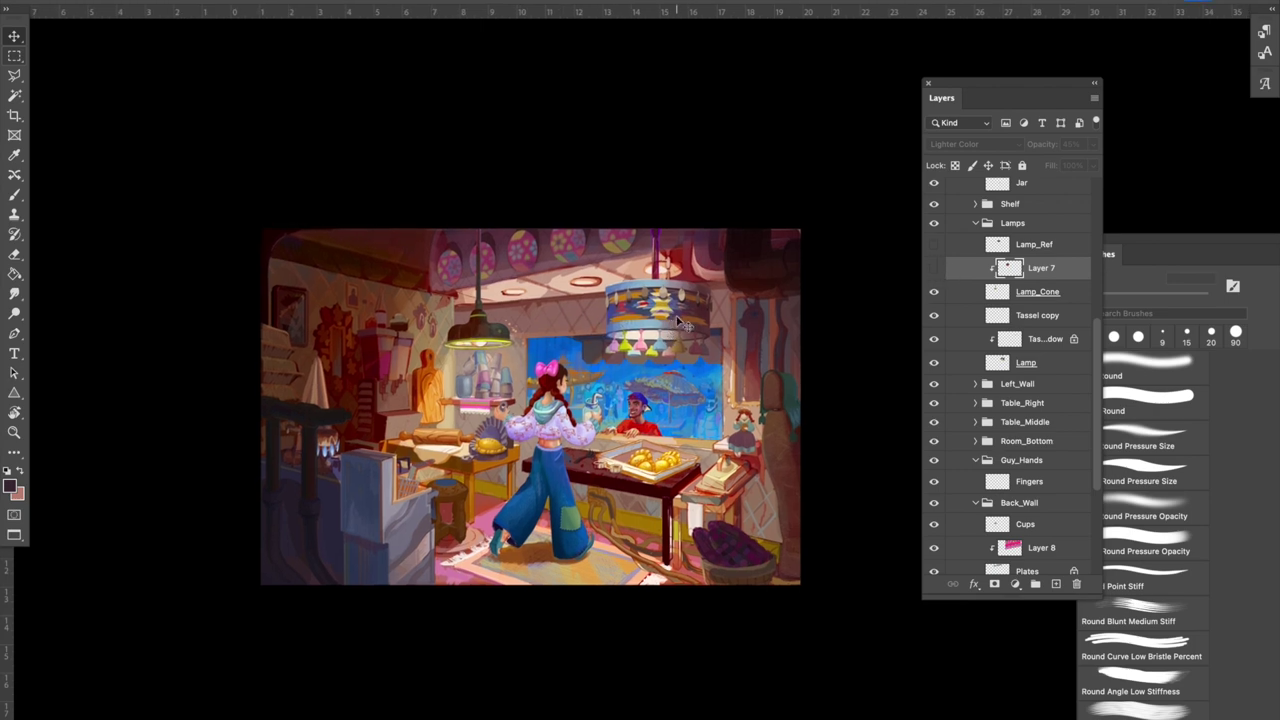
{"action": "scroll", "coordinate": [686, 323], "scroll_direction": "up", "scroll_amount": 4}
{"action": "left_click", "coordinate": [945, 362]}
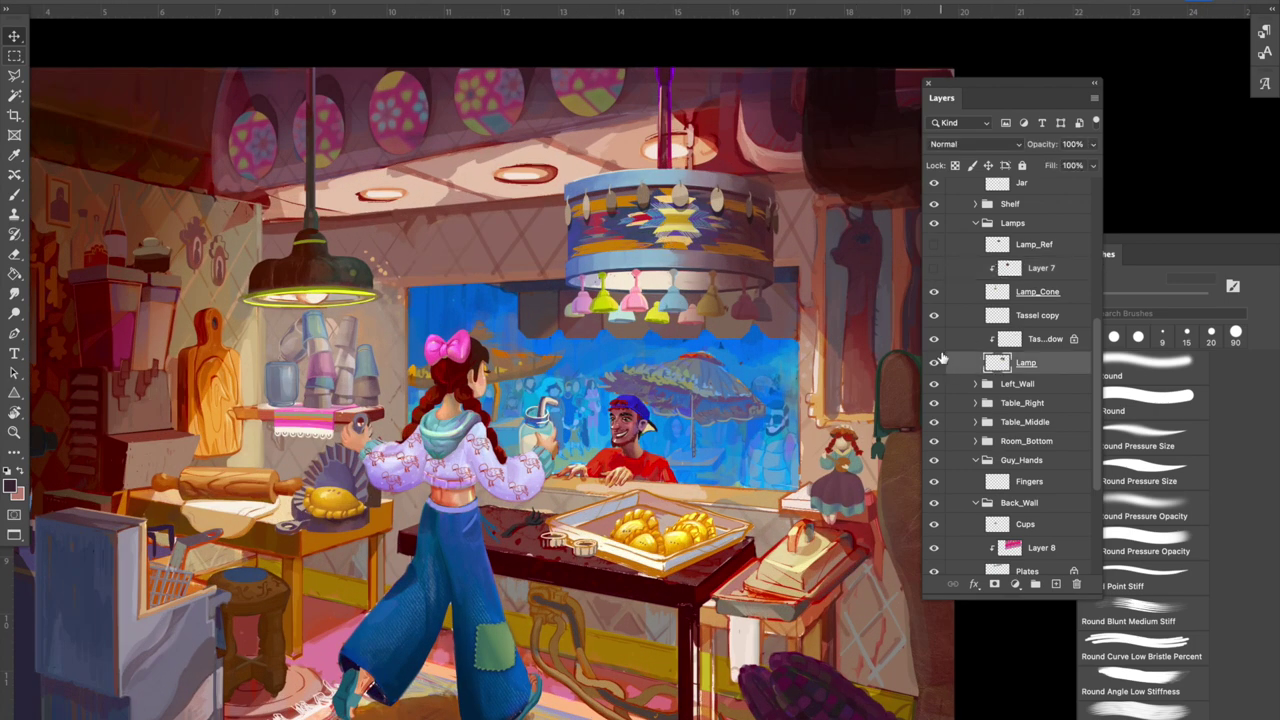
{"action": "left_click", "coordinate": [934, 244]}
{"action": "scroll", "coordinate": [708, 360], "scroll_direction": "up", "scroll_amount": 4}
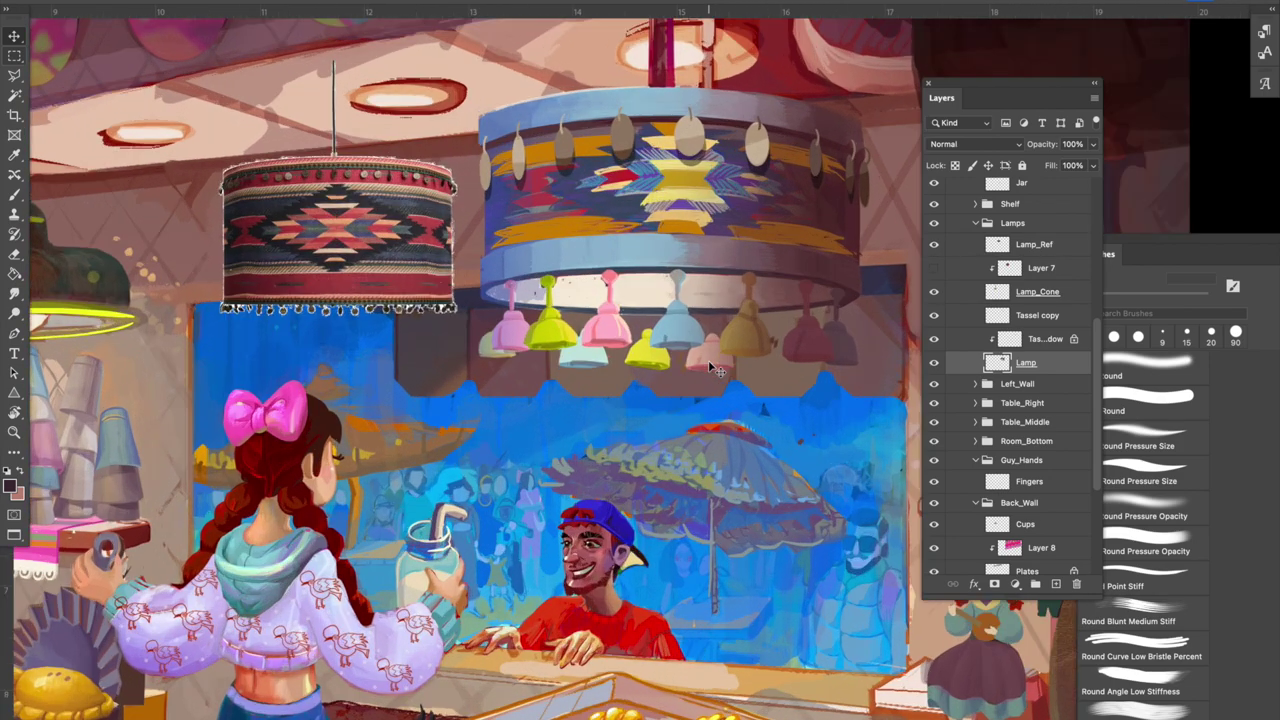
{"action": "key", "text": "super+plus"}
{"action": "key", "text": "super+plus"}
{"action": "left_click_drag", "start_coordinate": [388, 356], "coordinate": [620, 511]}
{"action": "key", "text": "super+minus"}
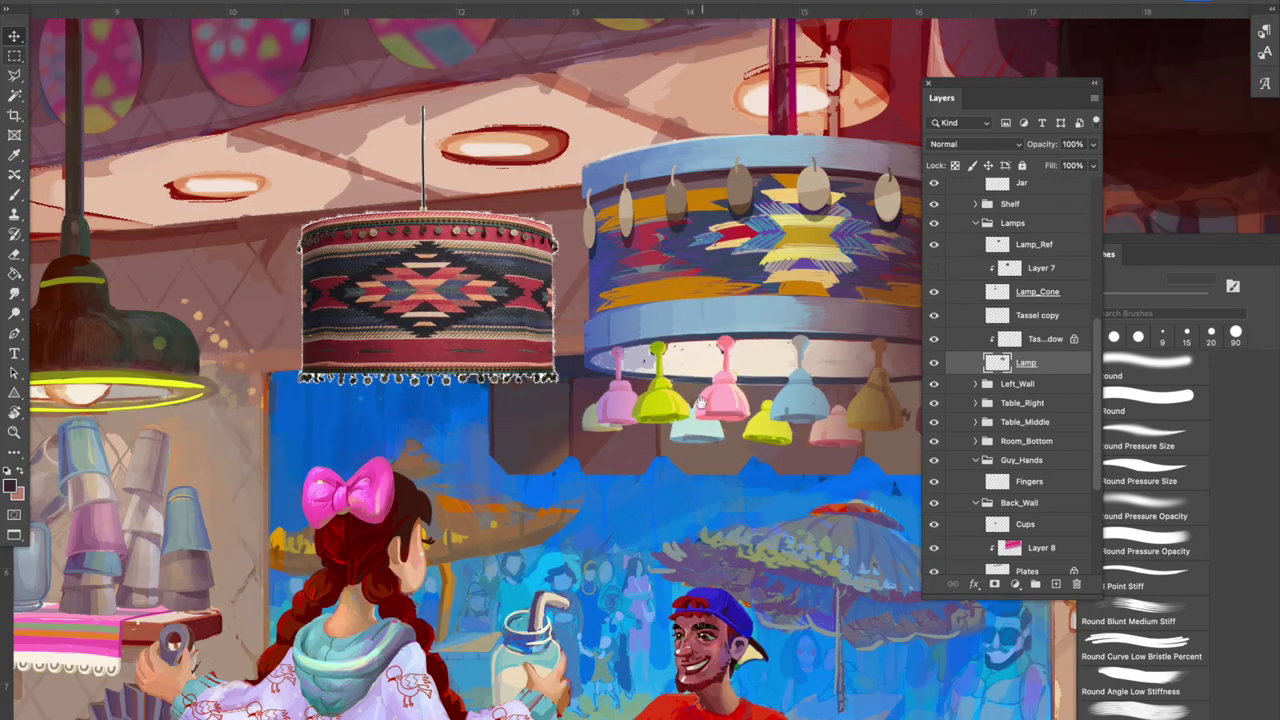
{"action": "left_click_drag", "start_coordinate": [701, 402], "coordinate": [601, 339]}
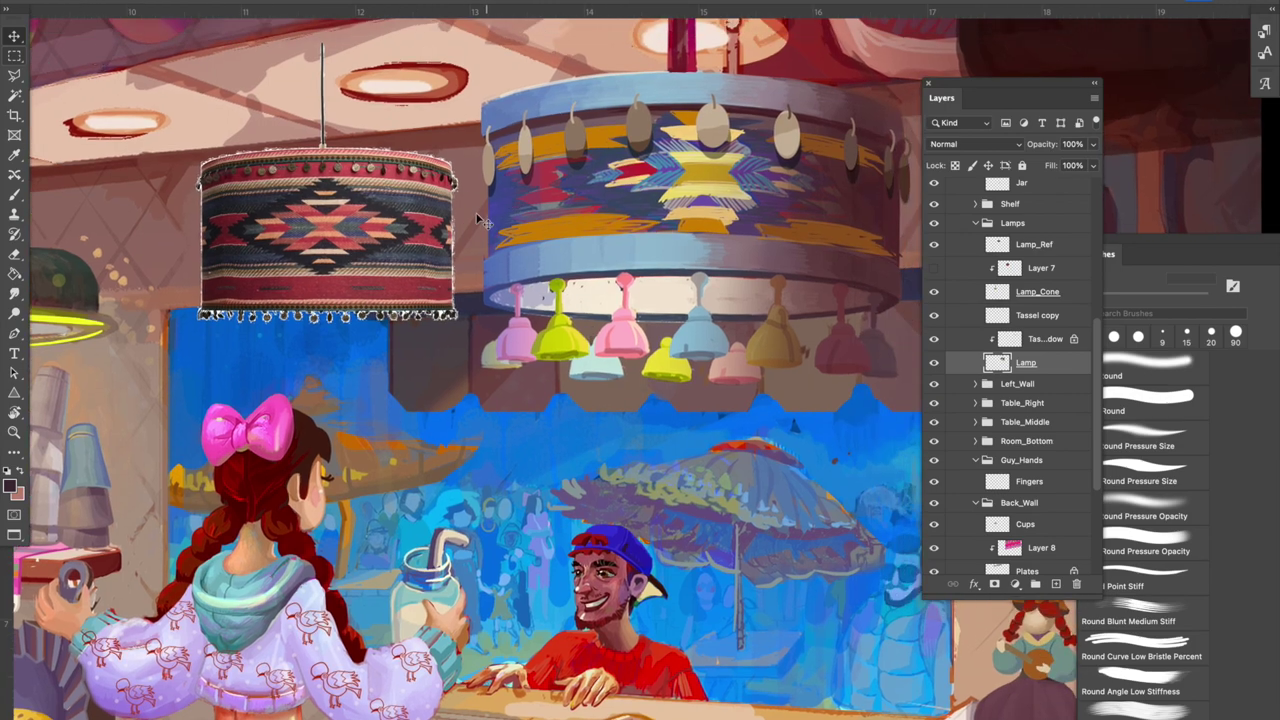
{"action": "key", "text": "super+plus"}
{"action": "key", "text": "super+minus"}
{"action": "left_click_drag", "start_coordinate": [584, 306], "coordinate": [531, 338]}
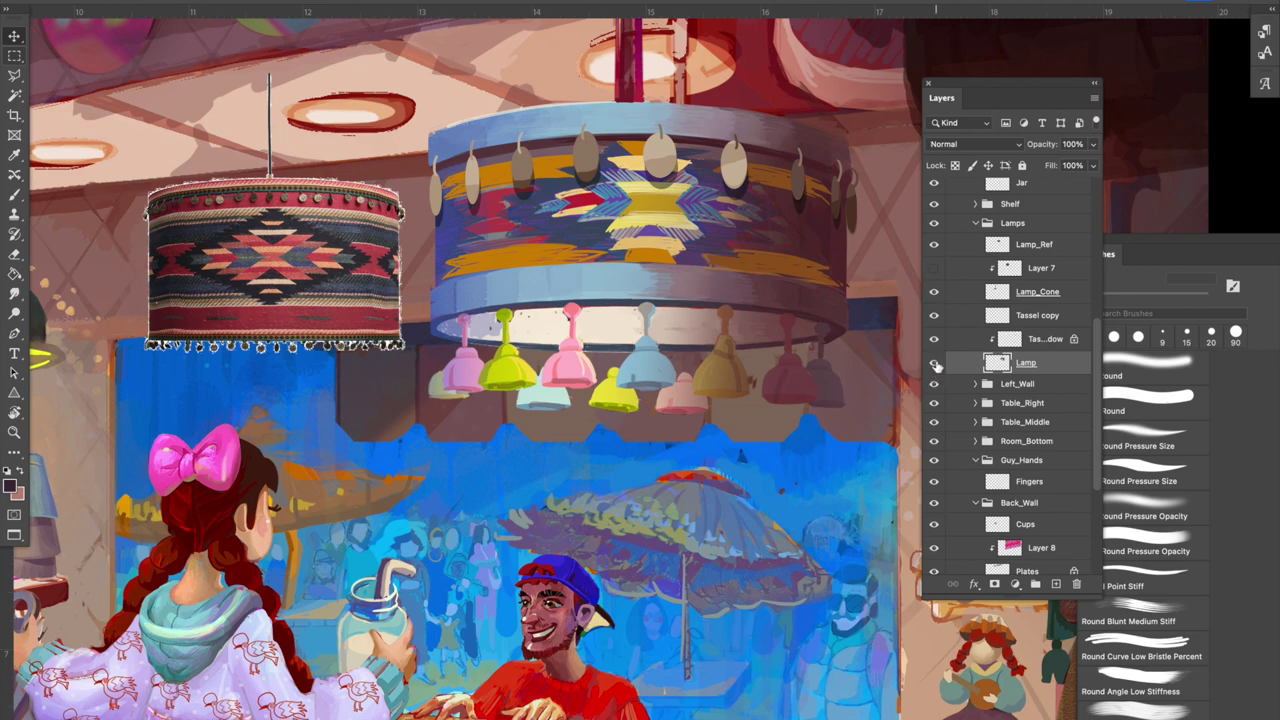
Toggle the Lamp layer's visibility to check its contents, then choose the Round Pressure Size brush at 9 px.
{"action": "left_click", "coordinate": [933, 363]}
{"action": "left_click", "coordinate": [933, 363]}
{"action": "left_click", "coordinate": [1150, 472]}
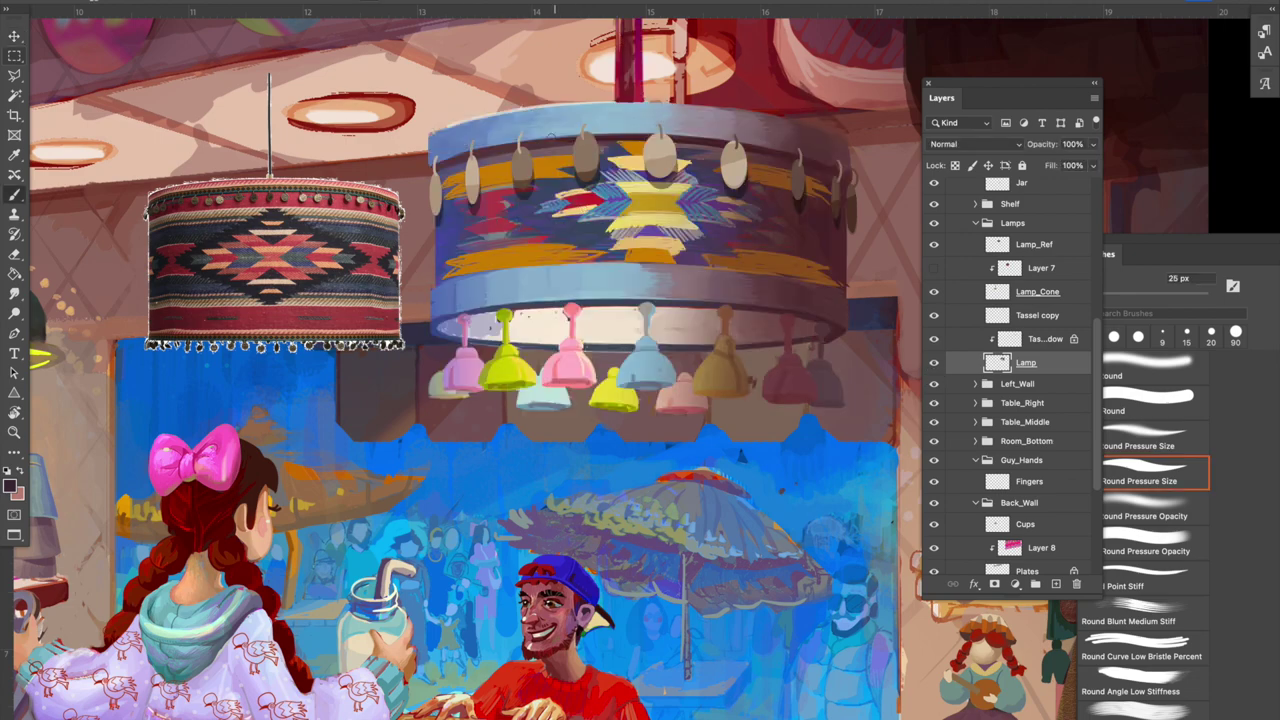
{"action": "key", "text": "bracketleft"}
{"action": "key", "text": "bracketleft"}
{"action": "key", "text": "bracketleft"}
Add a new layer above the tassel shadow layer, clip it to the Lamp layer, and name it Grid_Texture.
{"action": "key", "text": "super+minus"}
{"action": "key", "text": "super+minus"}
{"action": "key", "text": "super+minus"}
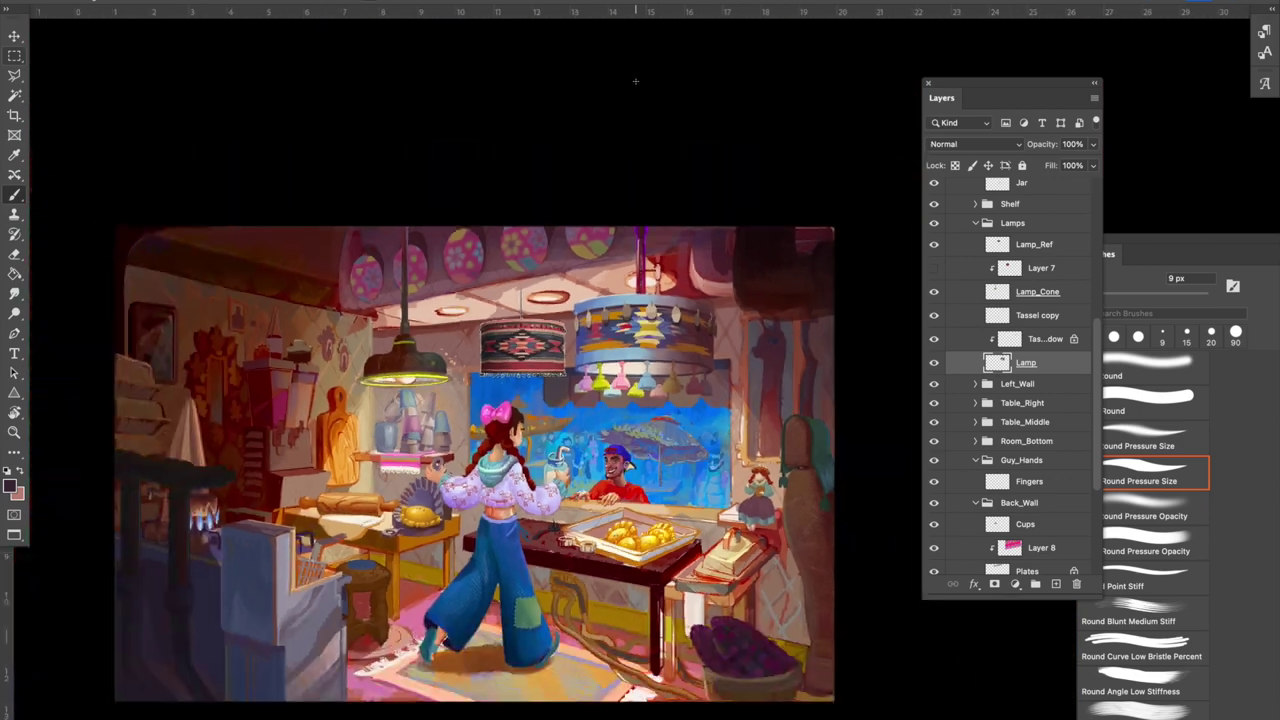
{"action": "key", "text": "ctrl+plus"}
{"action": "key", "text": "ctrl+plus"}
{"action": "key", "text": "ctrl+plus"}
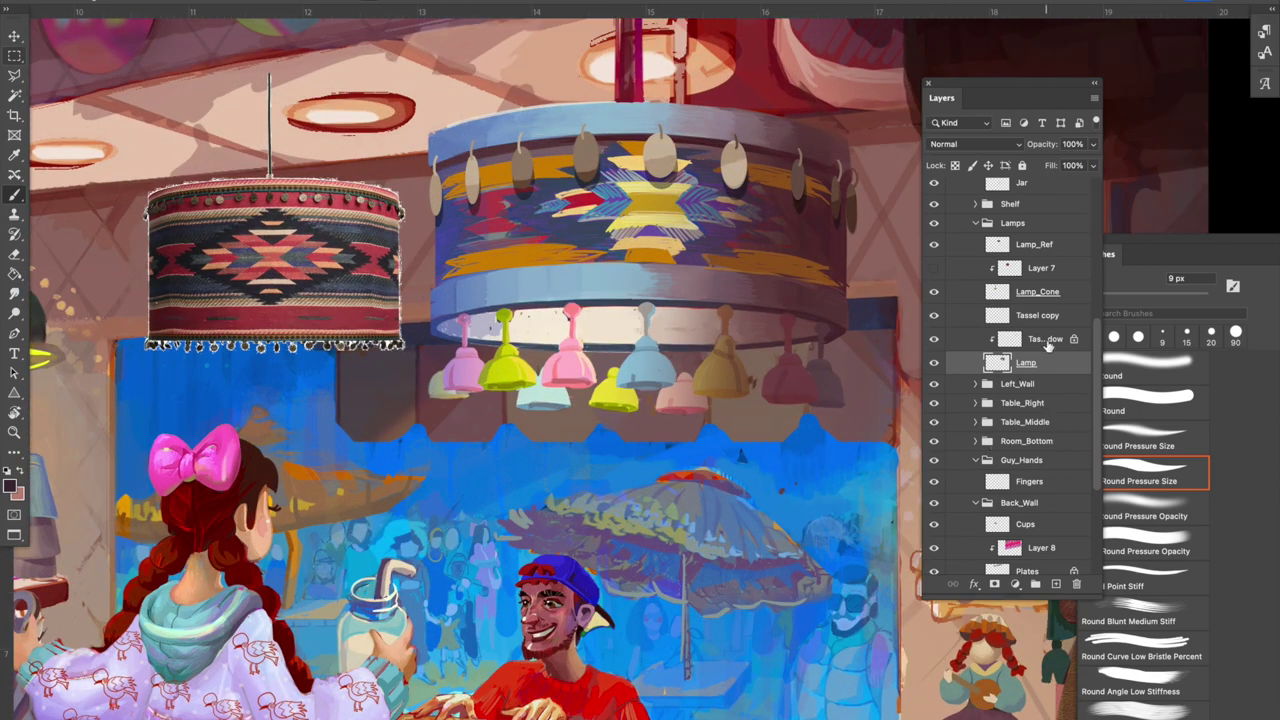
{"action": "left_click", "coordinate": [1049, 340]}
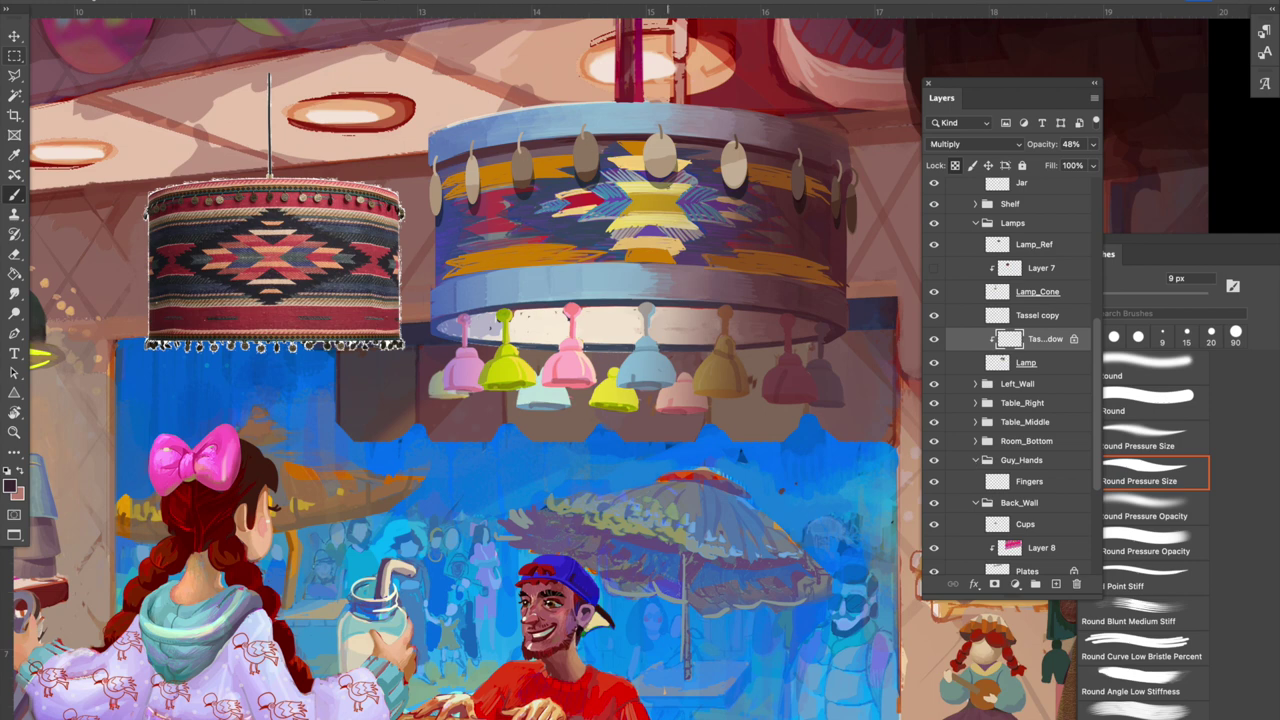
{"action": "left_click", "coordinate": [1056, 584]}
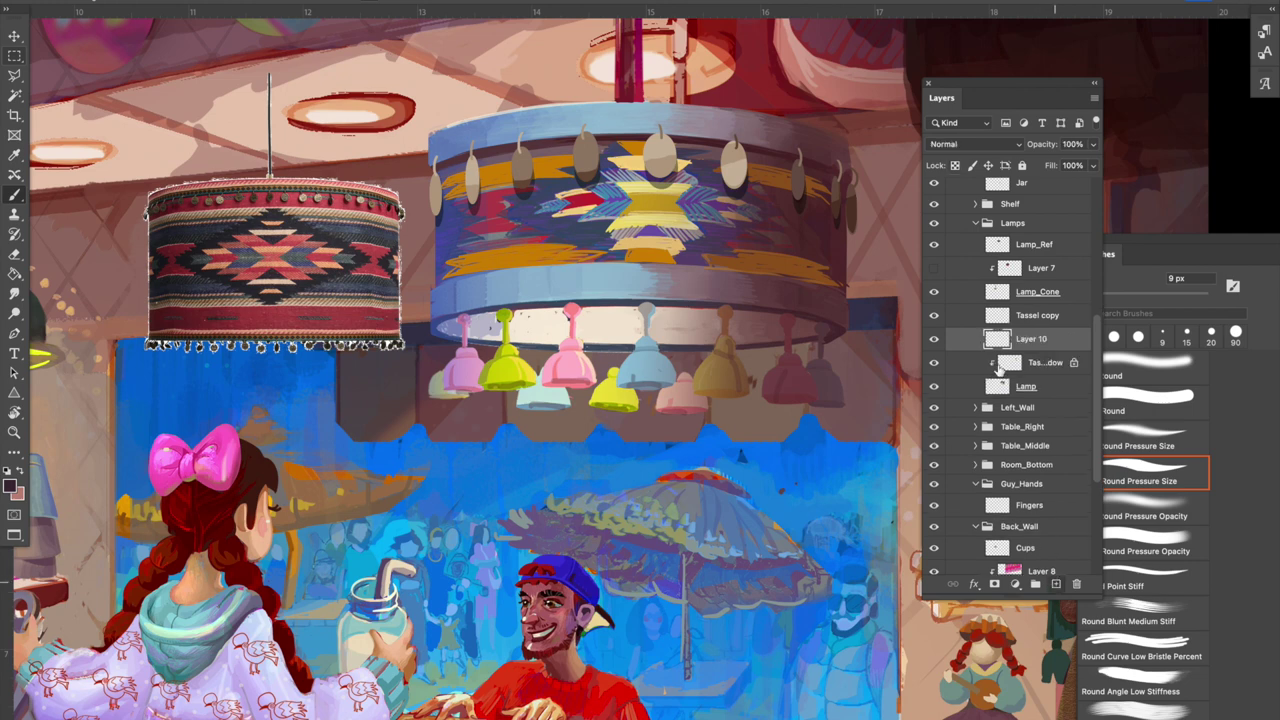
{"action": "double_click", "coordinate": [1040, 339]}
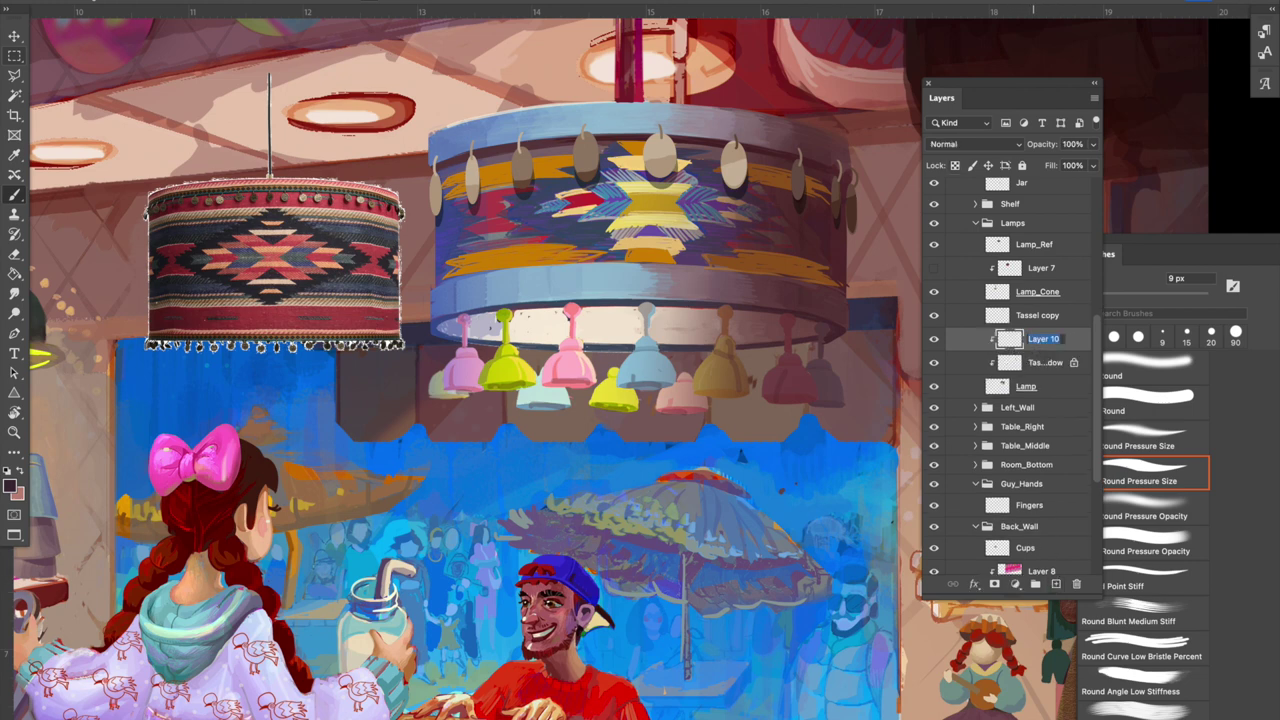
{"action": "type", "text": "Grid_Texture"}
{"action": "key", "text": "Return"}
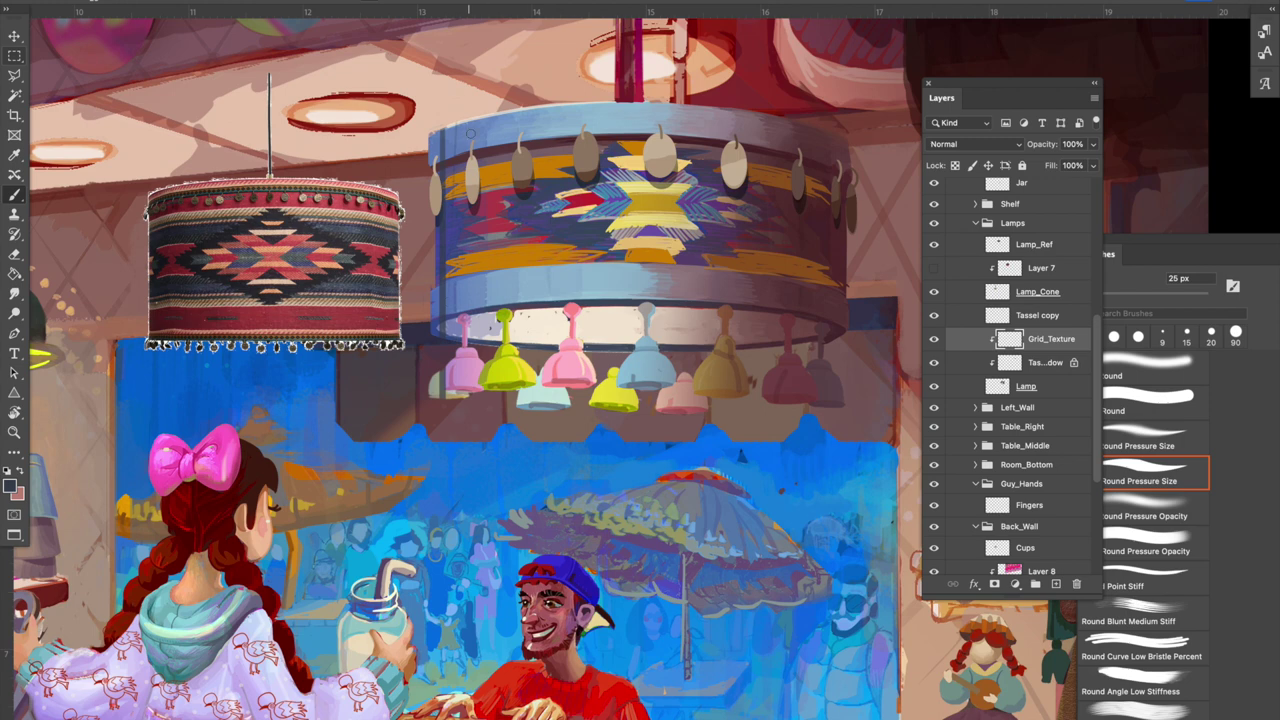
Paint dark, parallel vertical stripes down the left part of the large drum lamp with a 25 px brush, redoing misplaced ones.
{"action": "left_click_drag", "start_coordinate": [461, 104], "coordinate": [462, 398]}
{"action": "mouse_move", "coordinate": [482, 112]}
{"action": "left_mouse_down"}
{"action": "mouse_move", "coordinate": [482, 395]}
{"action": "mouse_move", "coordinate": [505, 392]}
{"action": "left_mouse_up"}
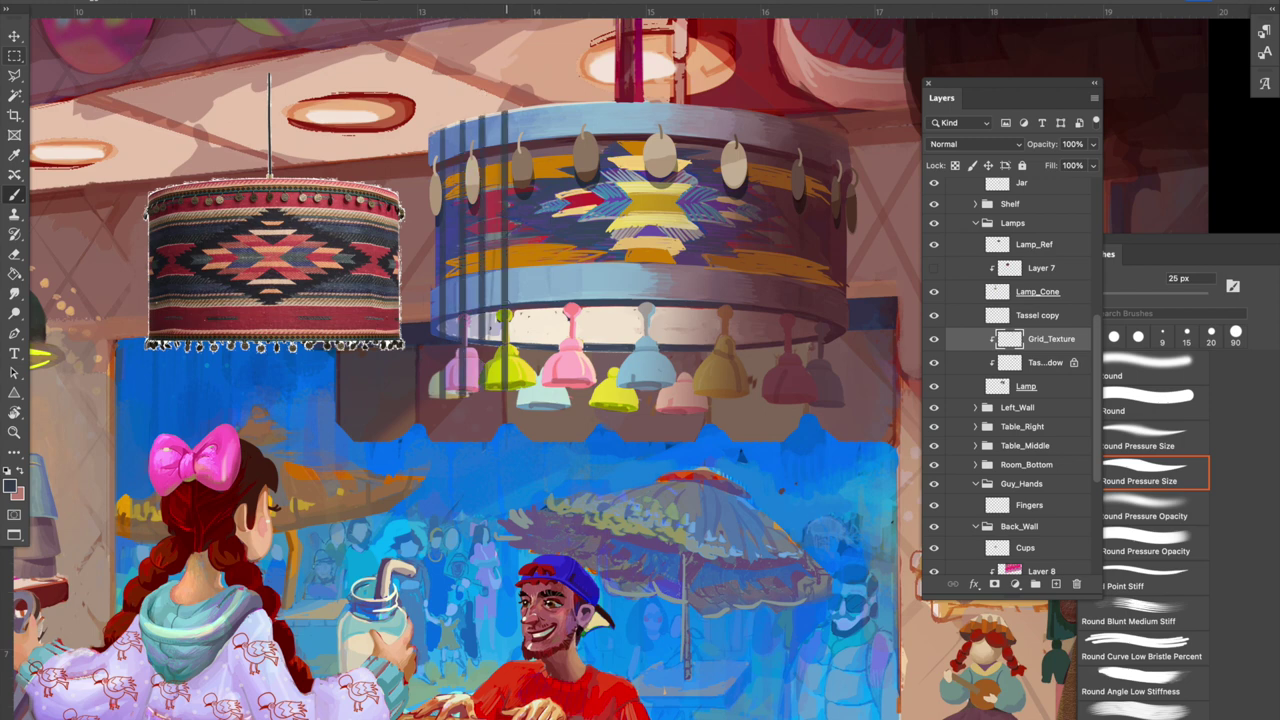
{"action": "key", "text": "ctrl+z"}
{"action": "left_click_drag", "start_coordinate": [502, 110], "coordinate": [502, 392]}
{"action": "mouse_move", "coordinate": [518, 90]}
{"action": "left_mouse_down"}
{"action": "mouse_move", "coordinate": [516, 412]}
{"action": "mouse_move", "coordinate": [542, 418]}
{"action": "left_mouse_up"}
{"action": "key", "text": "ctrl+z"}
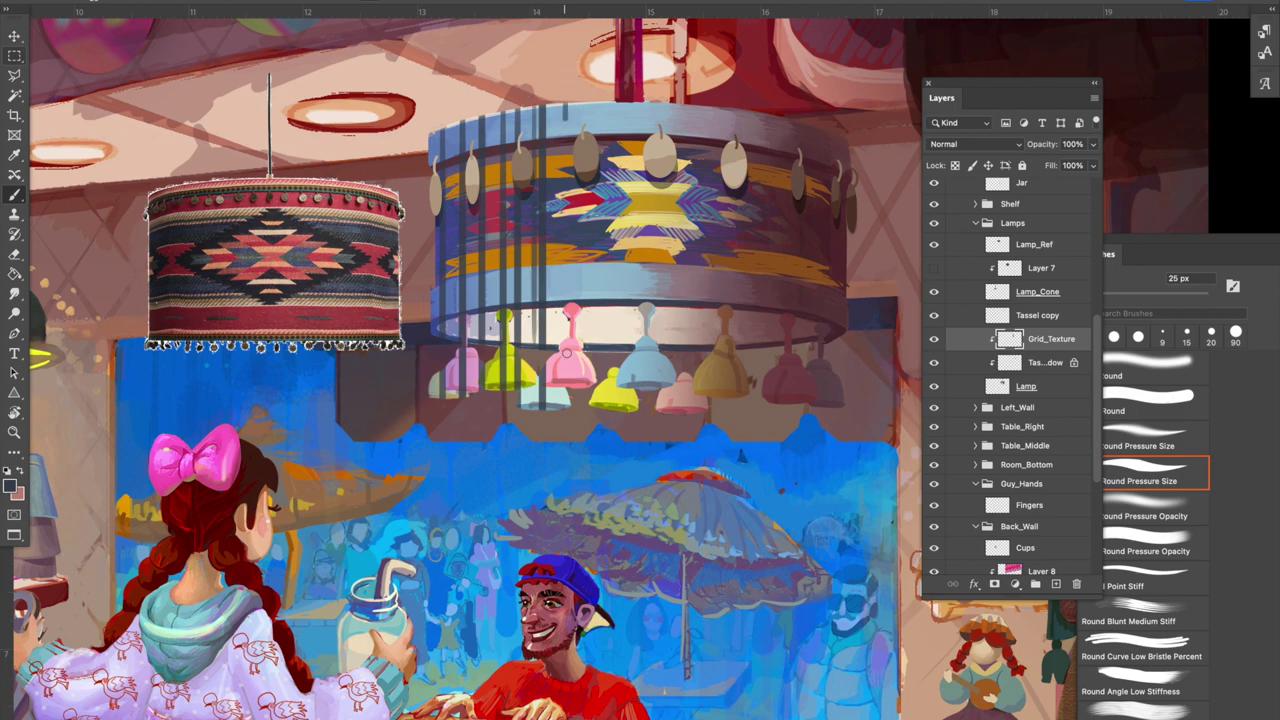
{"action": "left_click_drag", "start_coordinate": [565, 108], "coordinate": [566, 408]}
{"action": "left_click_drag", "start_coordinate": [584, 78], "coordinate": [584, 390]}
Duplicate the stripes twice to cover the drum lamp's full width, and merge the three Grid_Texture layers into one.
{"action": "key", "text": "v"}
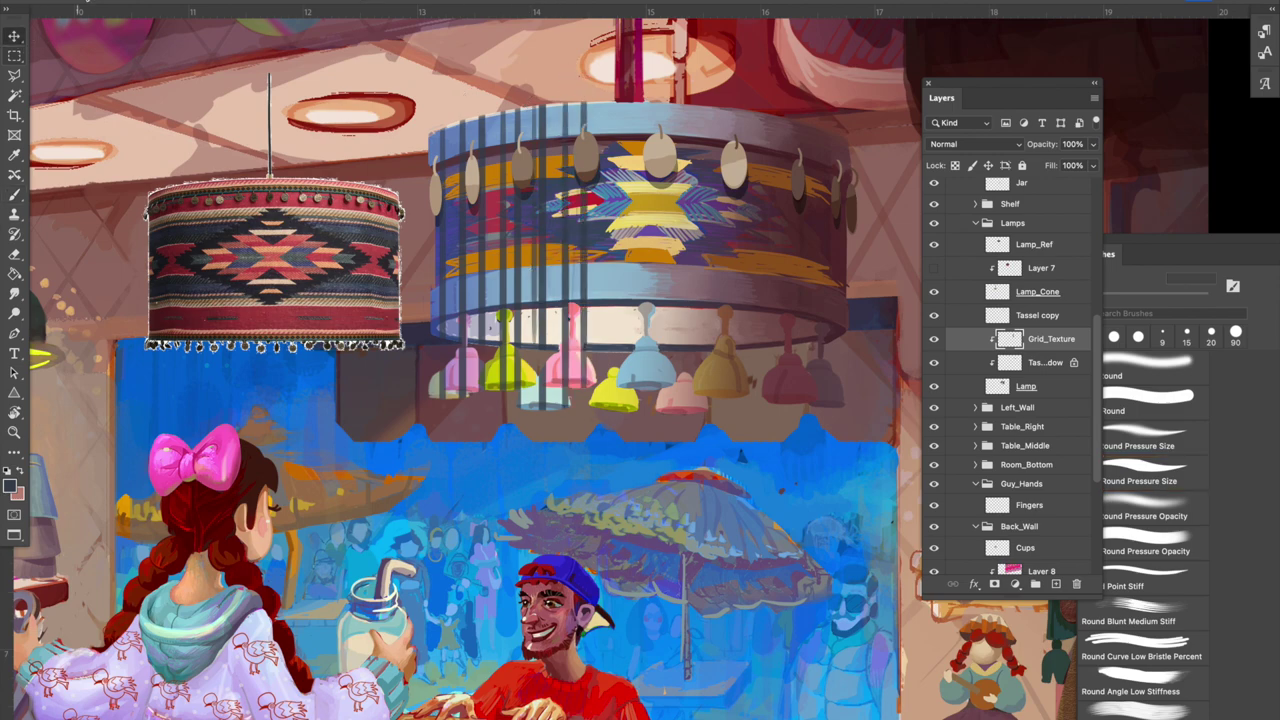
{"action": "mouse_move", "coordinate": [585, 254]}
{"action": "left_mouse_down"}
{"action": "mouse_move", "coordinate": [742, 255]}
{"action": "mouse_move", "coordinate": [830, 277]}
{"action": "mouse_move", "coordinate": [884, 268]}
{"action": "left_mouse_up"}
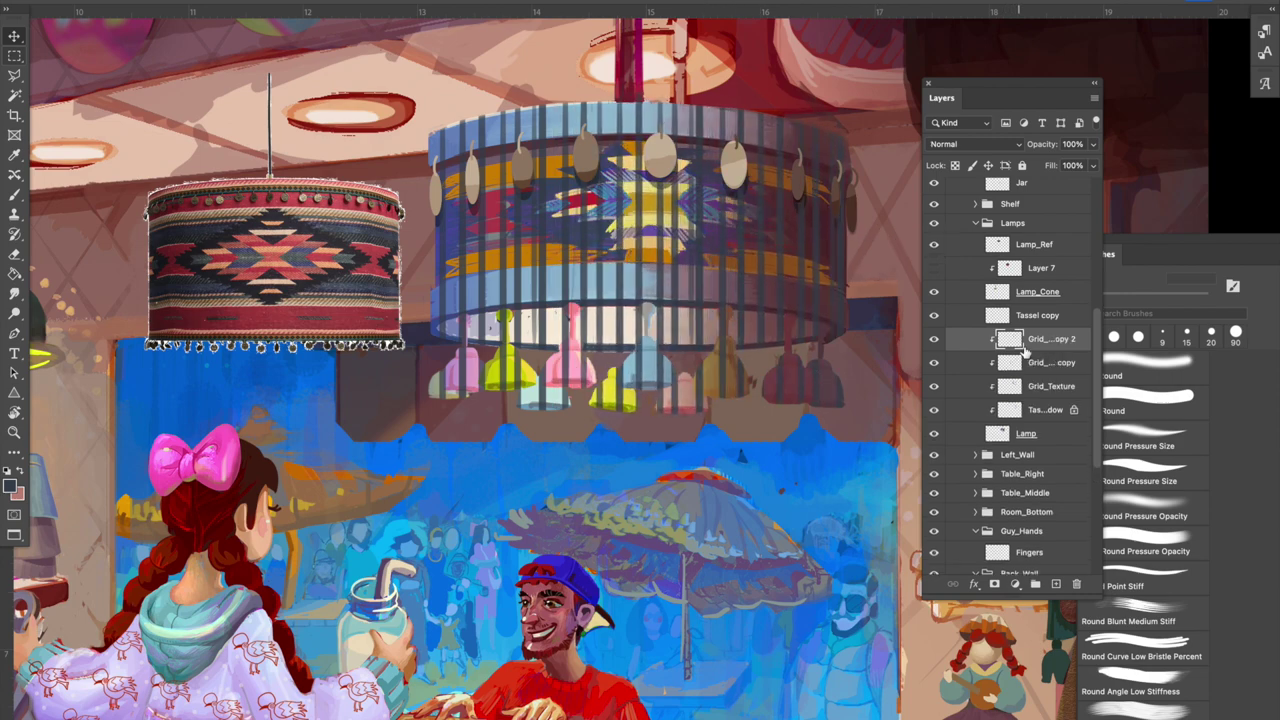
{"action": "left_click", "coordinate": [1041, 390], "text": "shift"}
{"action": "key", "text": "ctrl+e"}
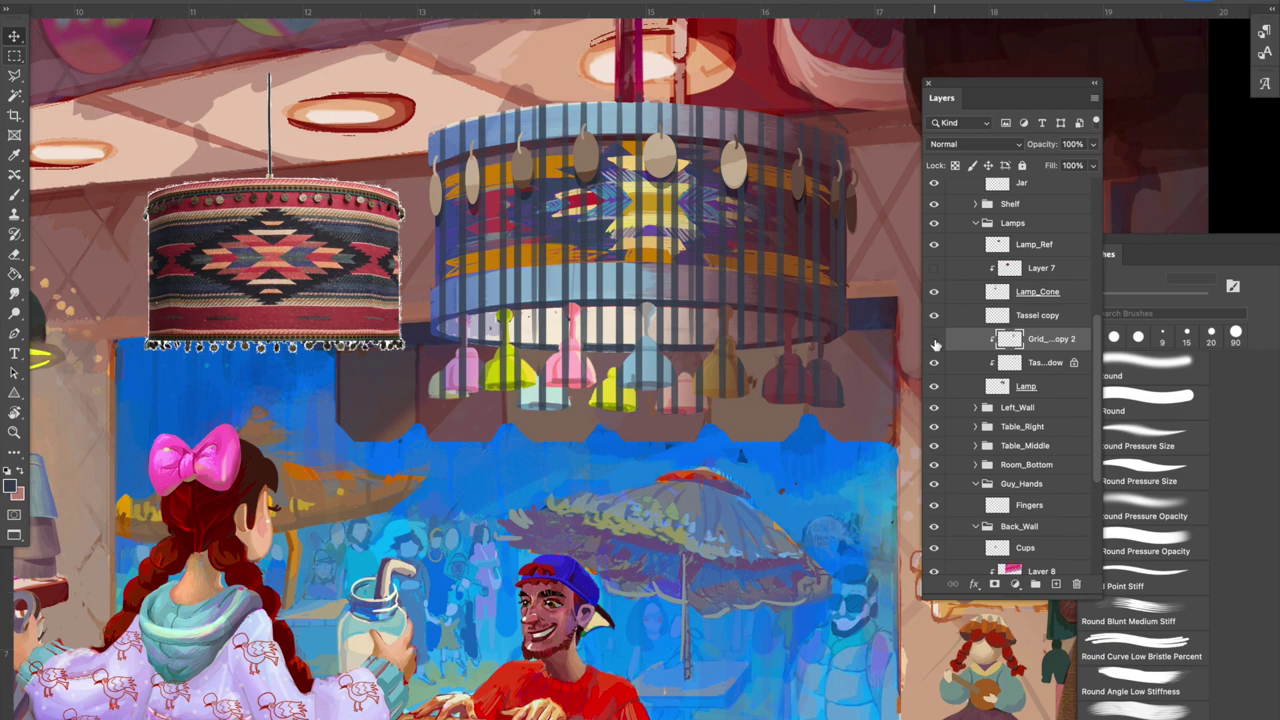
Check the merged stripe layer's effect, squeeze it slightly inward from both sides, and lower its opacity to 16%.
{"action": "left_click", "coordinate": [934, 340]}
{"action": "left_click", "coordinate": [934, 340]}
{"action": "key", "text": "ctrl+t"}
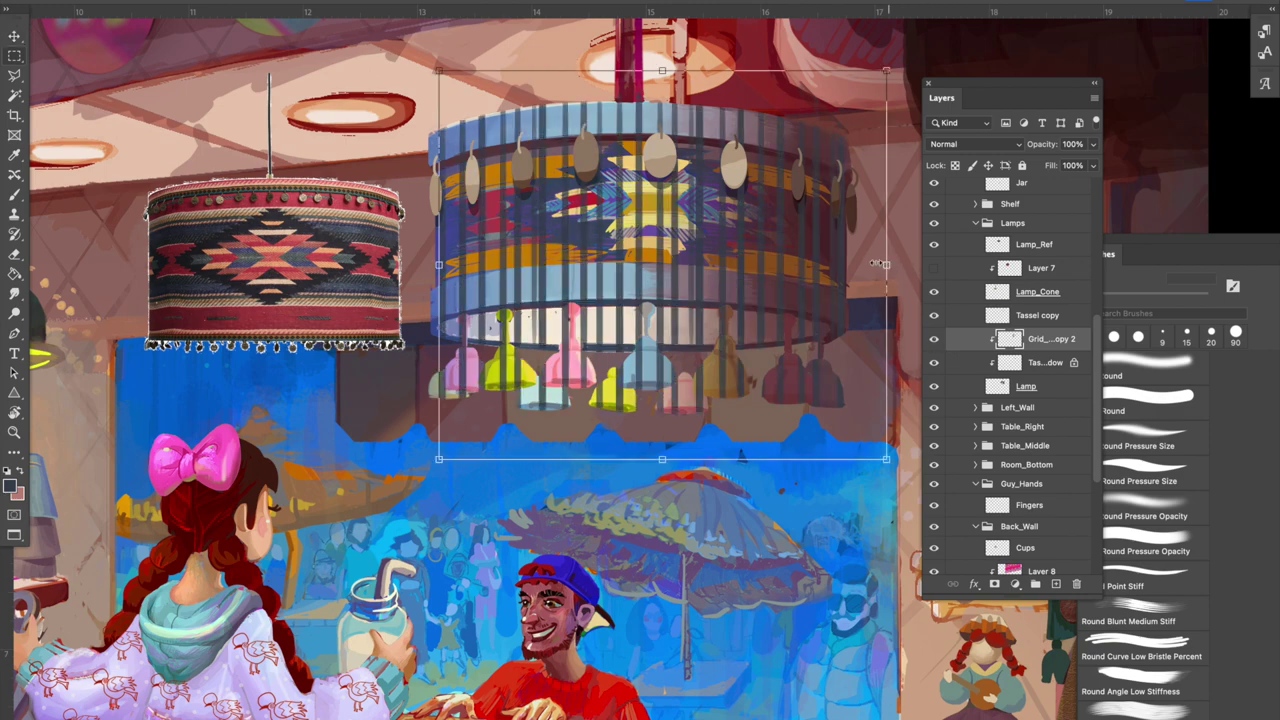
{"action": "left_click_drag", "start_coordinate": [877, 263], "coordinate": [868, 264]}
{"action": "mouse_move", "coordinate": [441, 265]}
{"action": "left_mouse_down"}
{"action": "mouse_move", "coordinate": [460, 263]}
{"action": "mouse_move", "coordinate": [450, 266]}
{"action": "left_mouse_up"}
{"action": "key", "text": "Return"}
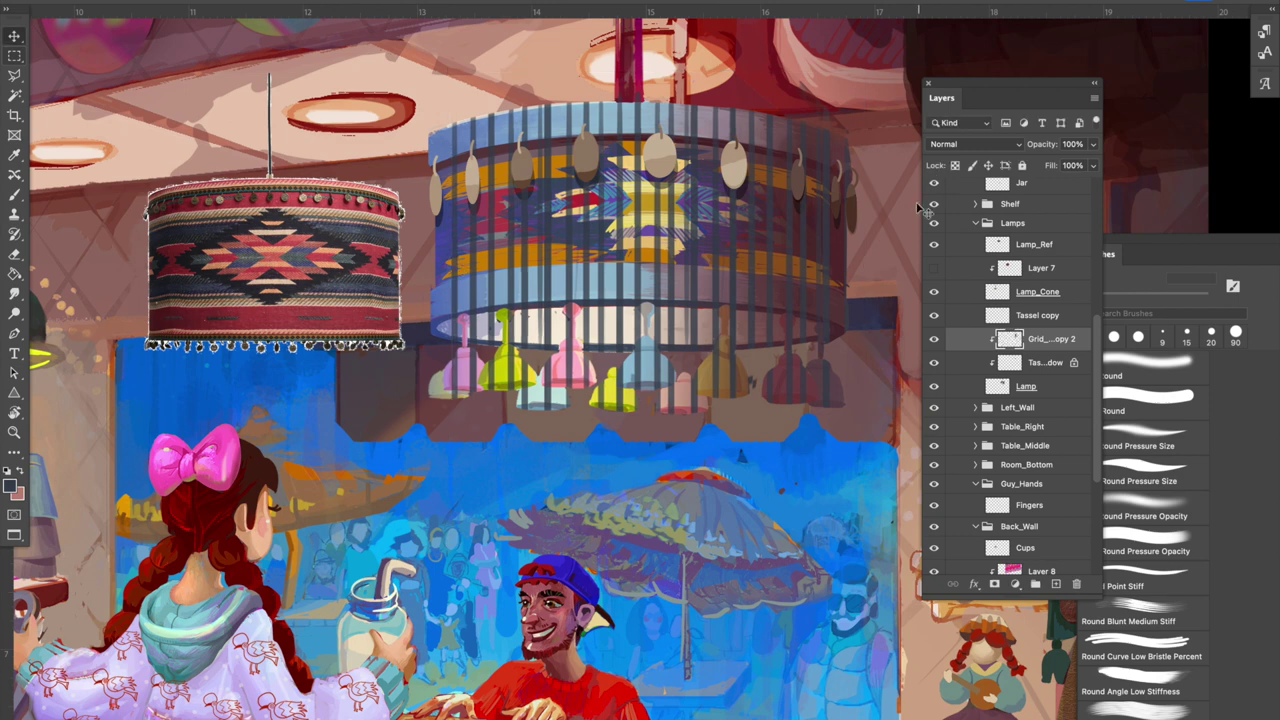
{"action": "left_click", "coordinate": [1093, 146]}
{"action": "left_click_drag", "start_coordinate": [1051, 160], "coordinate": [1034, 170]}
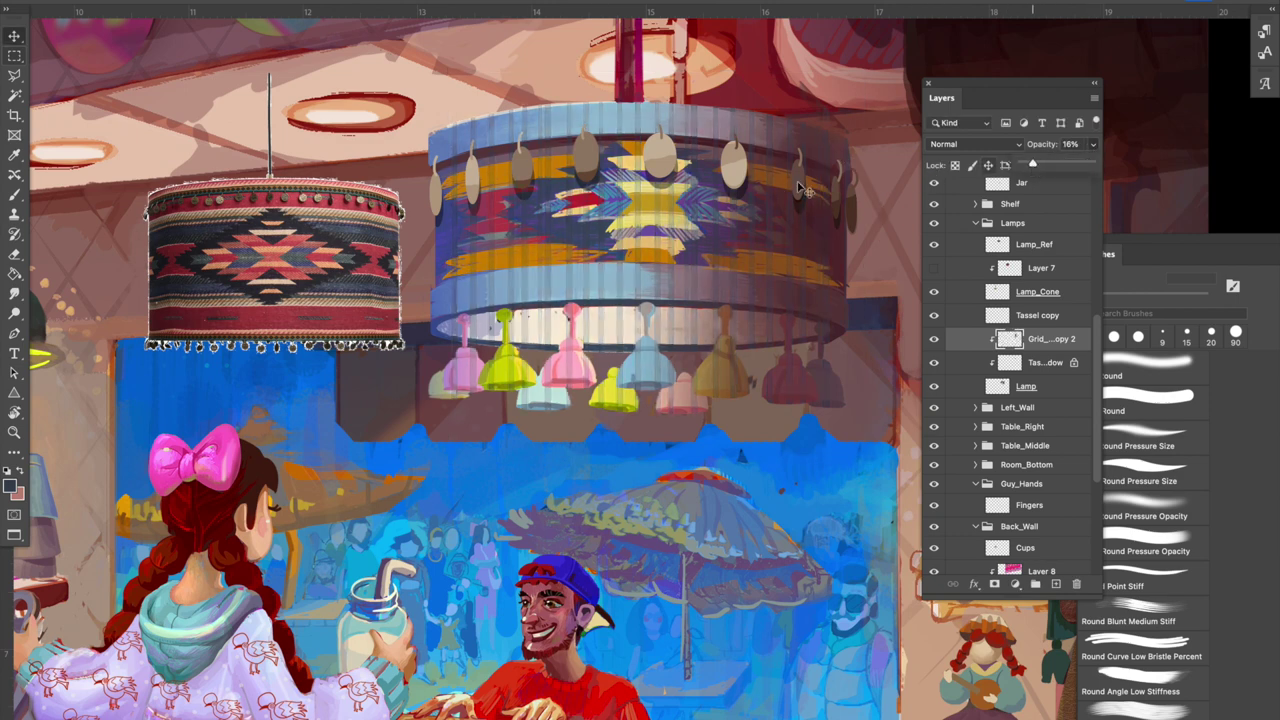
Compress the stripe layer horizontally from its right side to just over half its width for finer, closer stripes.
{"action": "key", "text": "ctrl+t"}
{"action": "left_click_drag", "start_coordinate": [868, 264], "coordinate": [690, 261]}
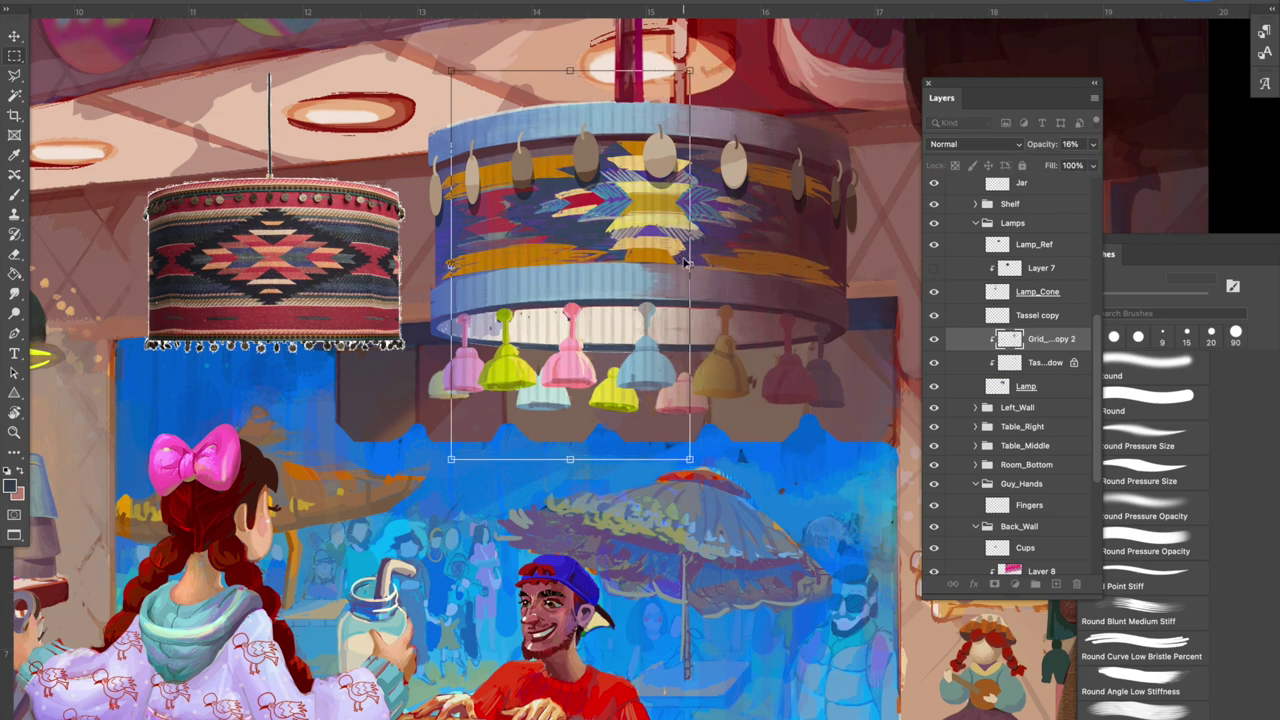
{"action": "key", "text": "Return"}
{"action": "scroll", "coordinate": [519, 193], "scroll_direction": "up", "scroll_amount": 1}
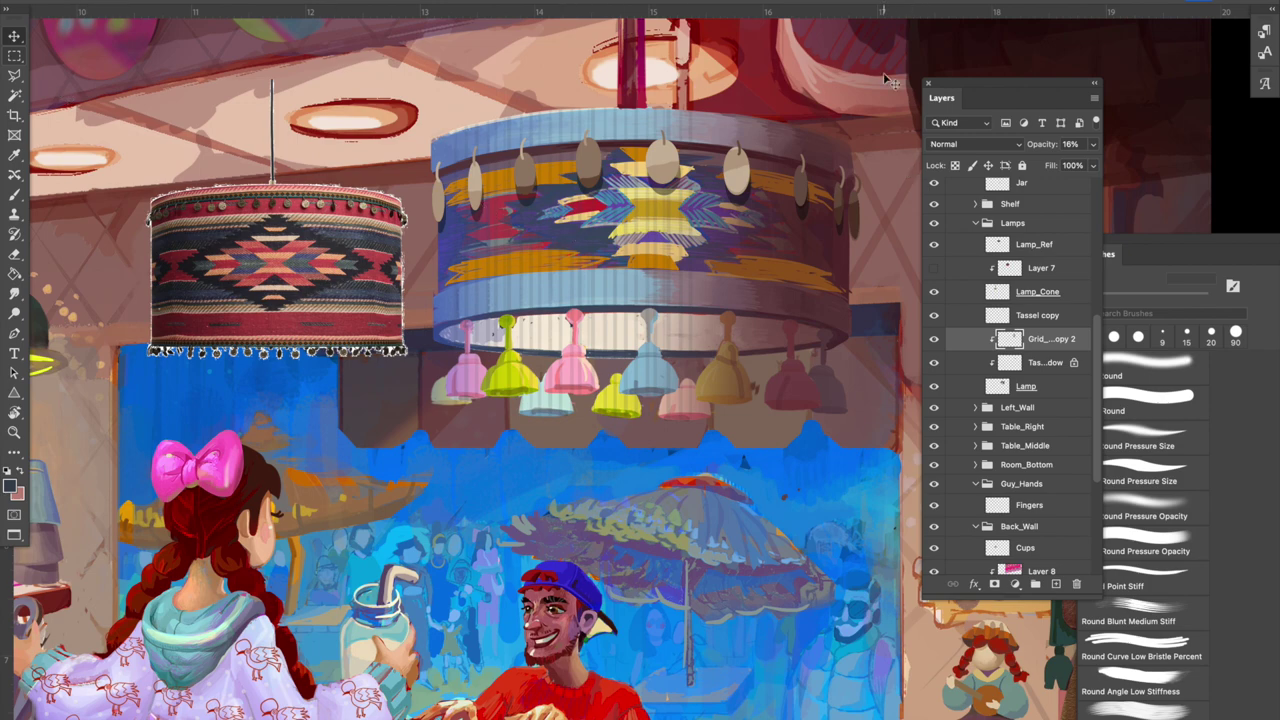
{"action": "key", "text": "ctrl+minus"}
{"action": "key", "text": "ctrl+minus"}
{"action": "key", "text": "ctrl+minus"}
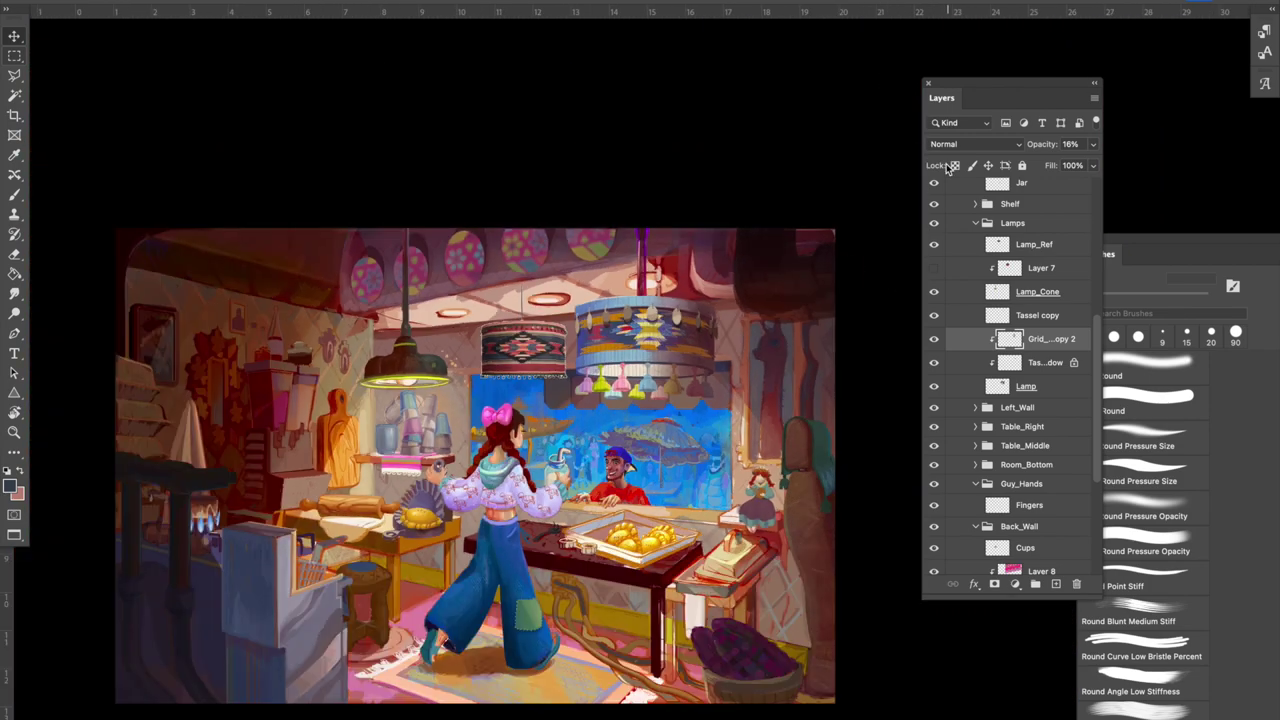
Set the grid texture layer to Divide and duplicate it twice across the large patterned lampshade.
{"action": "left_click", "coordinate": [955, 146]}
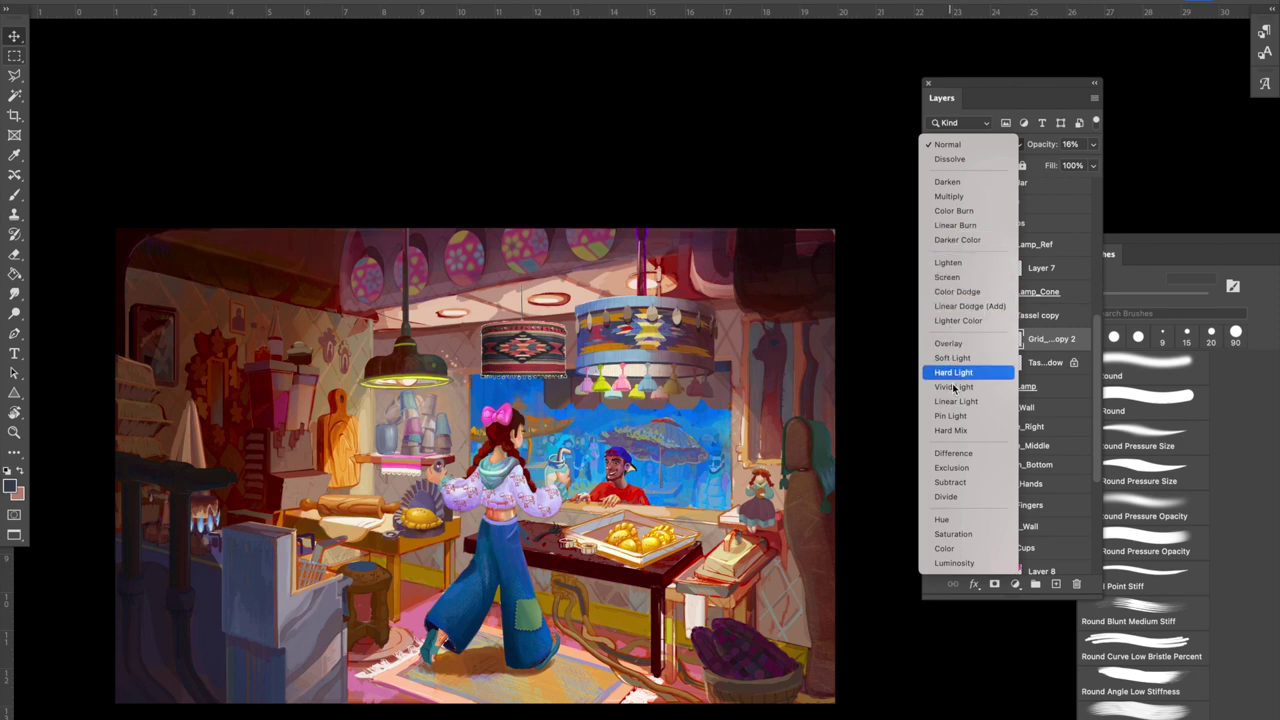
{"action": "left_click", "coordinate": [955, 496]}
{"action": "key", "text": "ctrl+plus"}
{"action": "left_click_drag", "start_coordinate": [688, 290], "coordinate": [652, 338]}
{"action": "left_click_drag", "start_coordinate": [587, 369], "coordinate": [483, 380]}
{"action": "scroll", "coordinate": [600, 370], "scroll_direction": "up", "scroll_amount": 2}
{"action": "left_click_drag", "start_coordinate": [358, 380], "coordinate": [720, 355]}
{"action": "key", "text": "Return"}
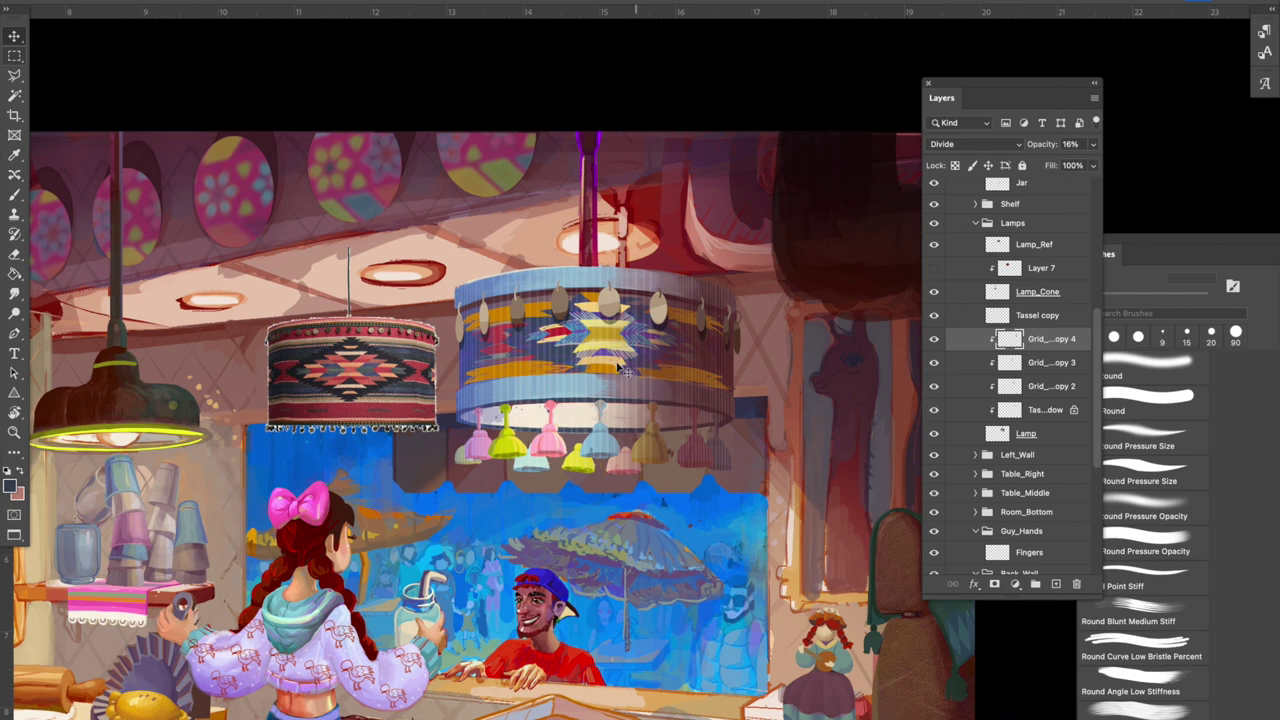
Identify each grid copy on the lampshade and stretch the Grid copy 2 layer slightly wider with Free Transform.
{"action": "left_click", "coordinate": [1021, 371]}
{"action": "left_click", "coordinate": [934, 365]}
{"action": "left_click", "coordinate": [934, 366]}
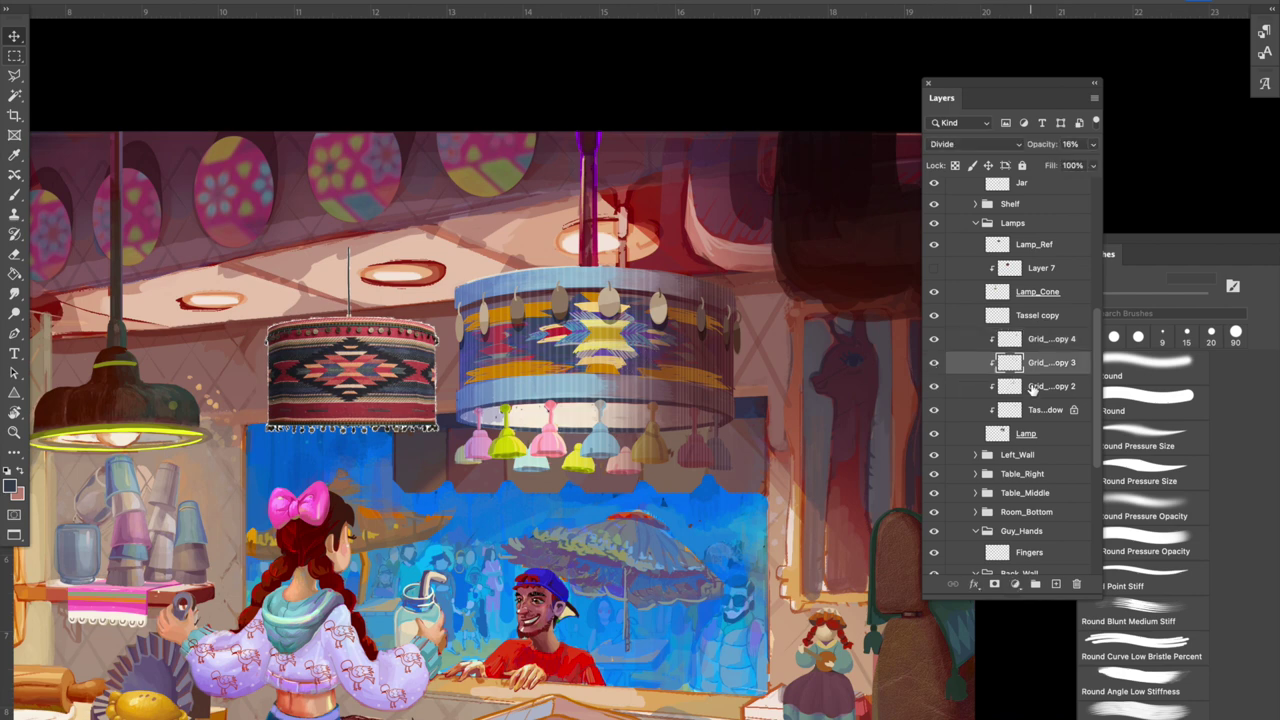
{"action": "left_click", "coordinate": [1034, 387]}
{"action": "left_click", "coordinate": [934, 389]}
{"action": "left_click", "coordinate": [934, 387]}
{"action": "key", "text": "ctrl+t"}
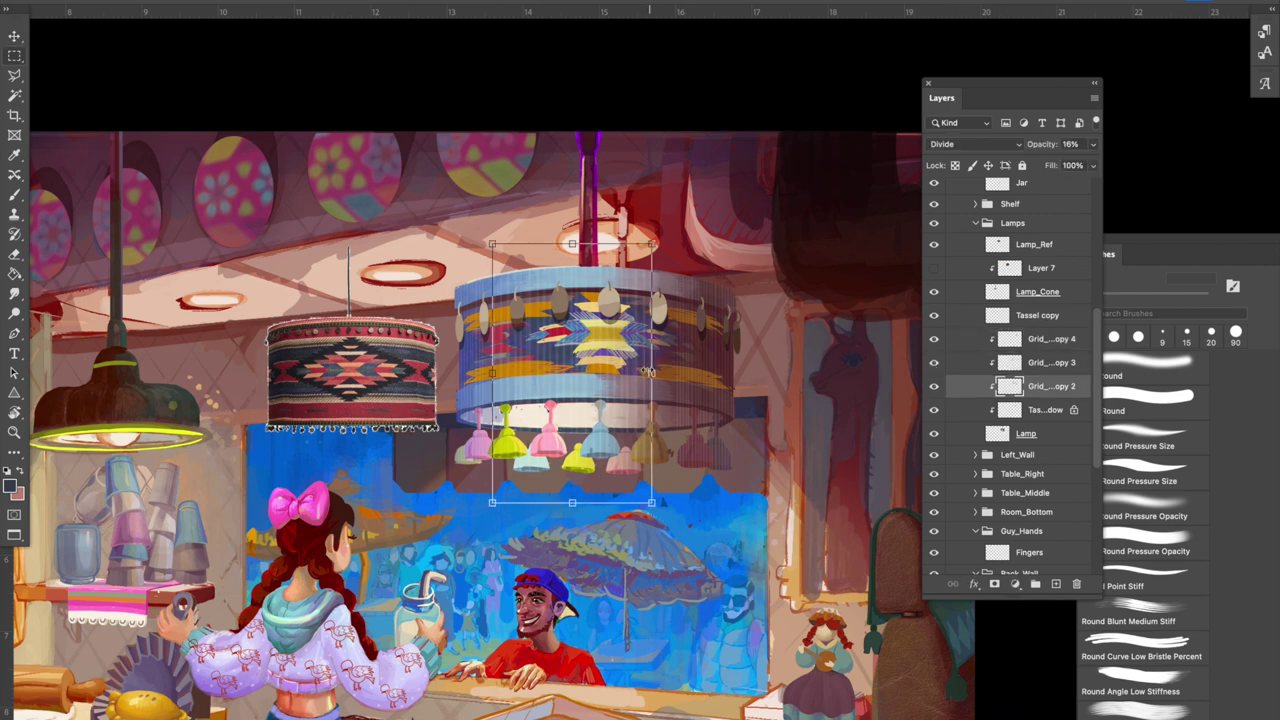
{"action": "left_click_drag", "start_coordinate": [660, 371], "coordinate": [674, 370]}
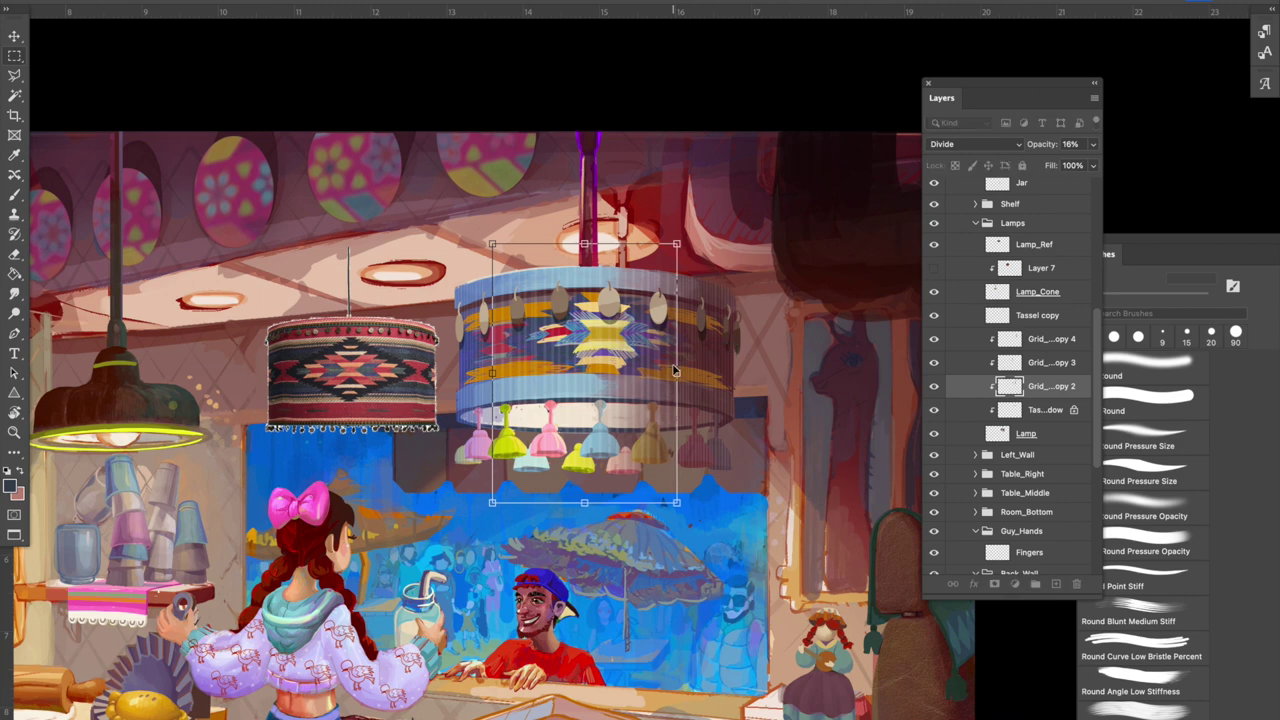
{"action": "key", "text": "Return"}
Compare the large lamp with and without the tassel shadow layer.
{"action": "left_click", "coordinate": [1045, 412]}
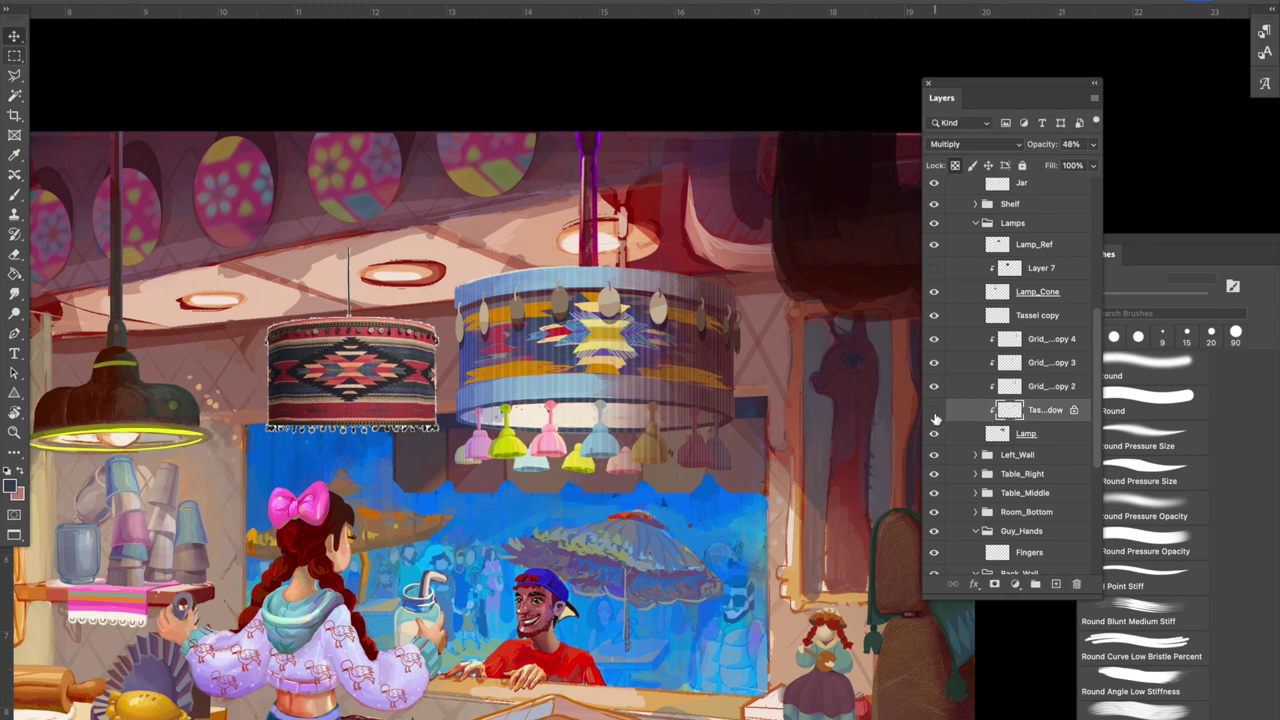
{"action": "left_click", "coordinate": [934, 412]}
{"action": "left_click", "coordinate": [934, 412]}
{"action": "left_click", "coordinate": [934, 411]}
{"action": "left_click", "coordinate": [934, 411]}
Merge the three grid copy layers into one and set the merged layer's blend mode to Divide.
{"action": "left_click", "coordinate": [1036, 390]}
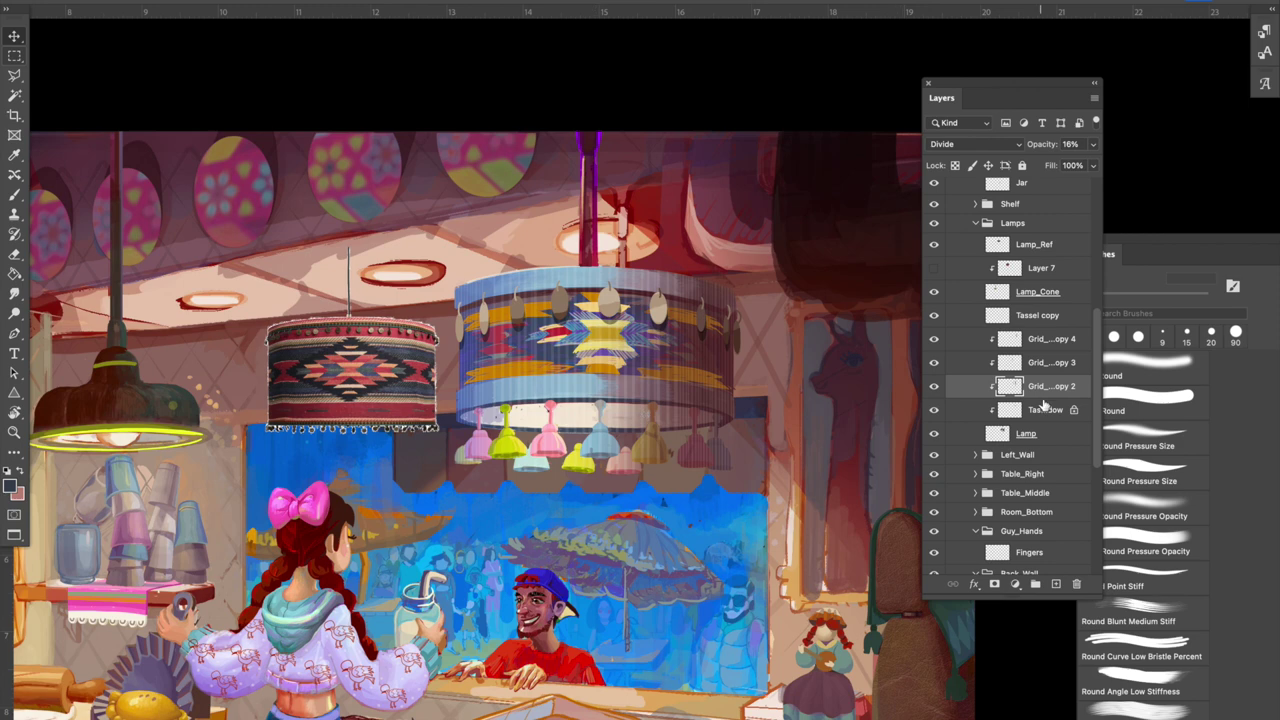
{"action": "left_click", "coordinate": [1045, 342]}
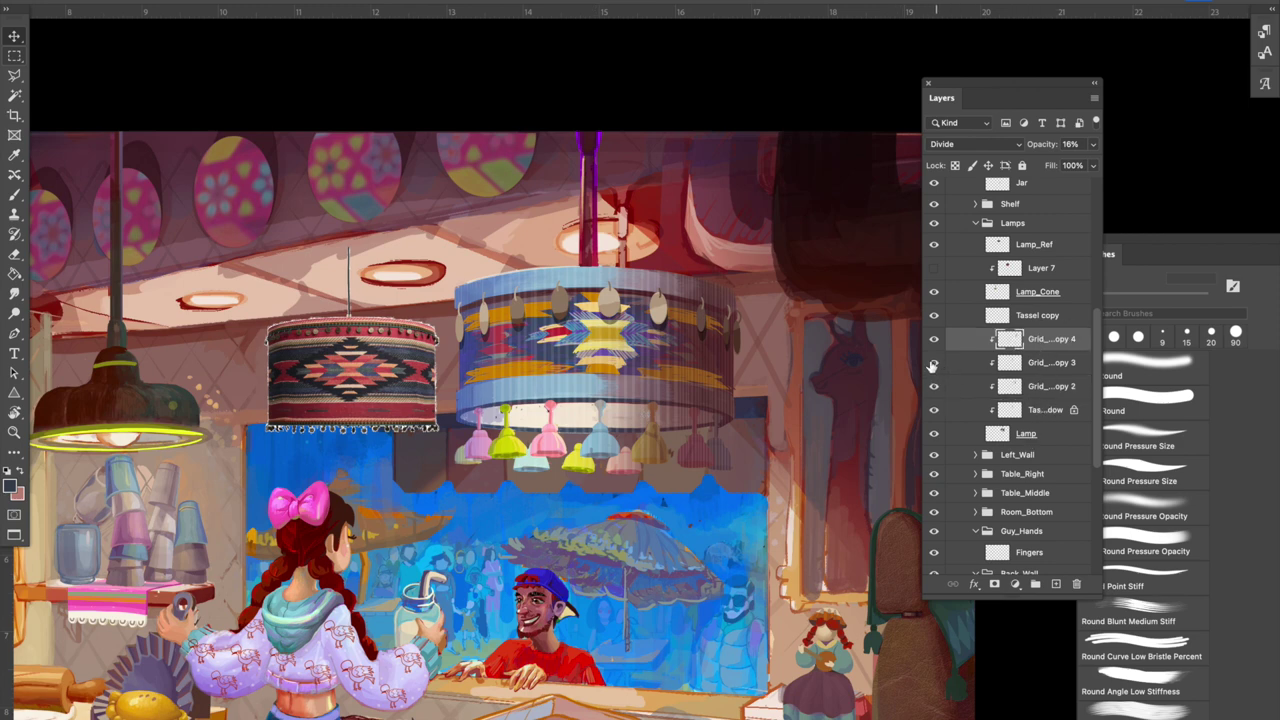
{"action": "left_click", "coordinate": [1045, 390], "text": "shift"}
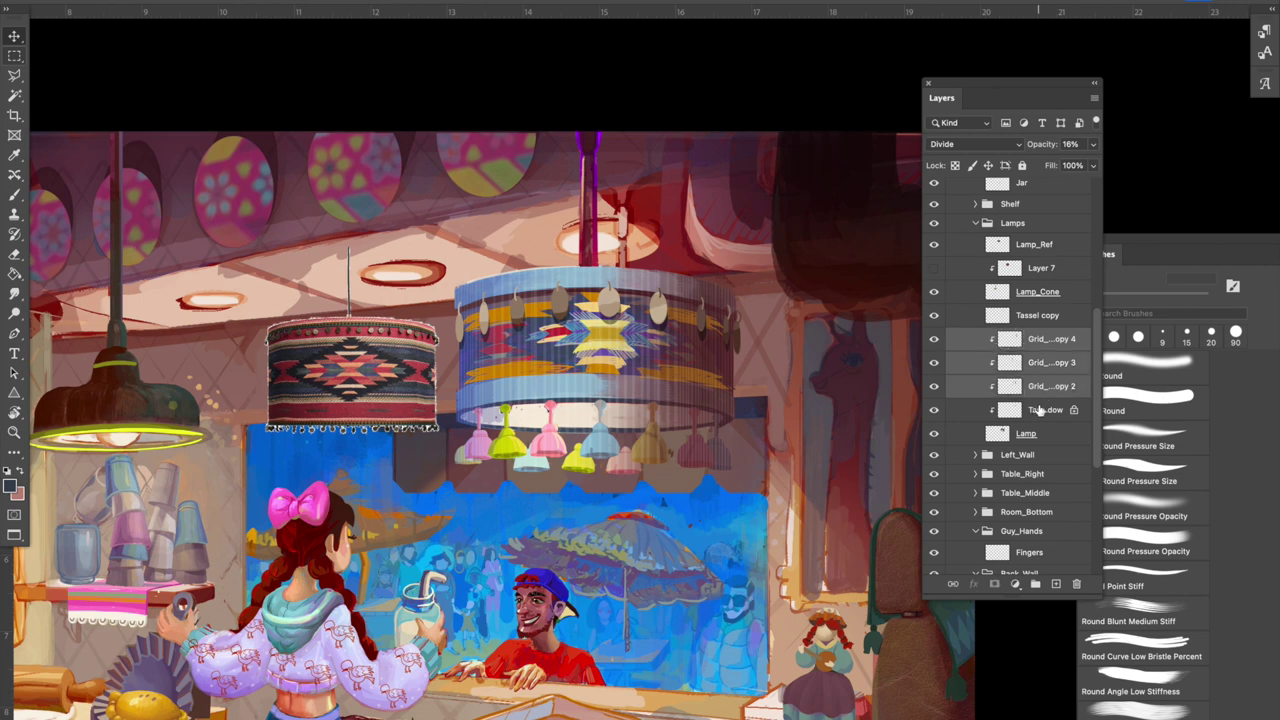
{"action": "key", "text": "ctrl+e"}
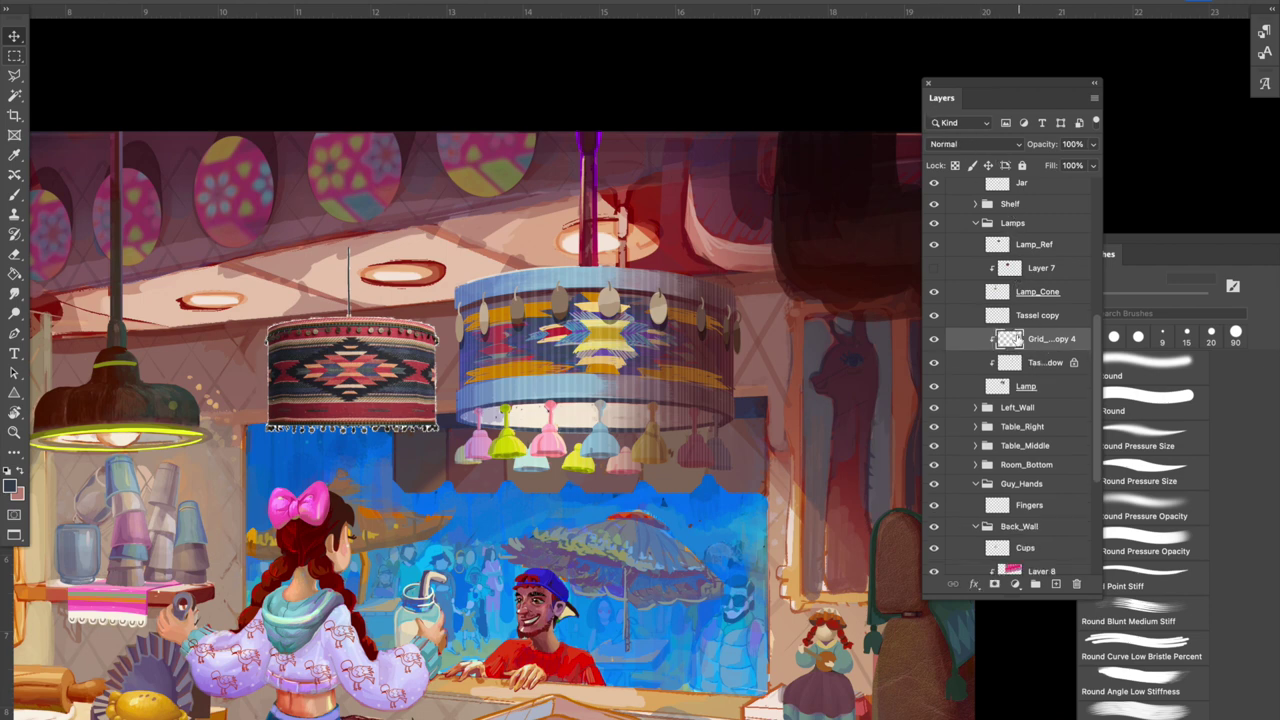
{"action": "left_click", "coordinate": [980, 145]}
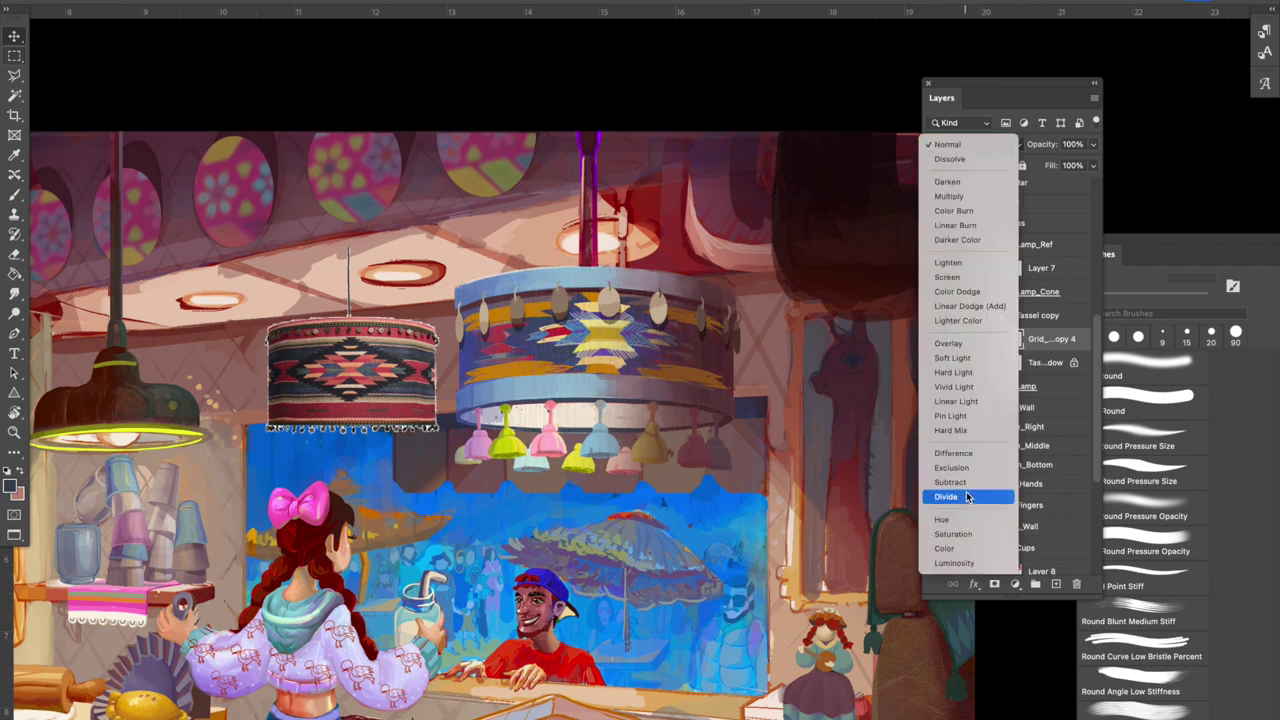
{"action": "left_click", "coordinate": [966, 494]}
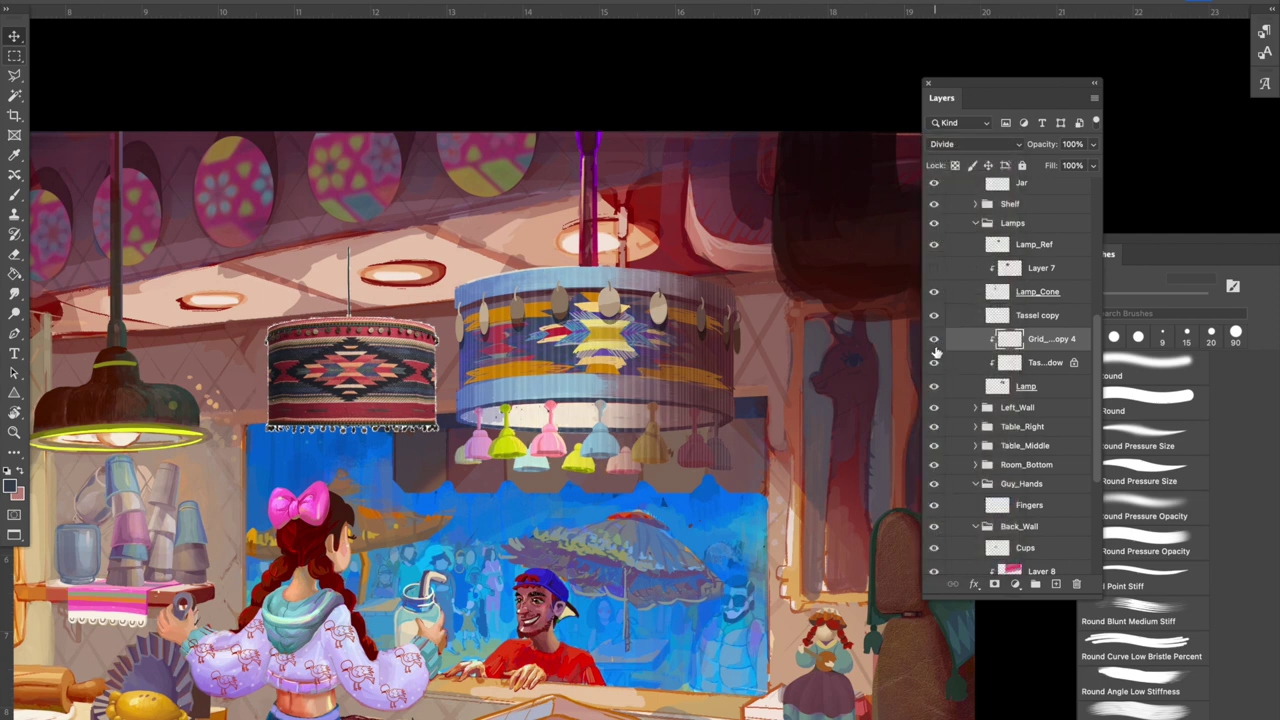
{"action": "left_click", "coordinate": [934, 341]}
{"action": "left_click", "coordinate": [934, 341]}
Fade parts of the merged grid texture on the large lampshade with a Soft Round eraser, adjusting its size between 80 and 300 px.
{"action": "key", "text": "e"}
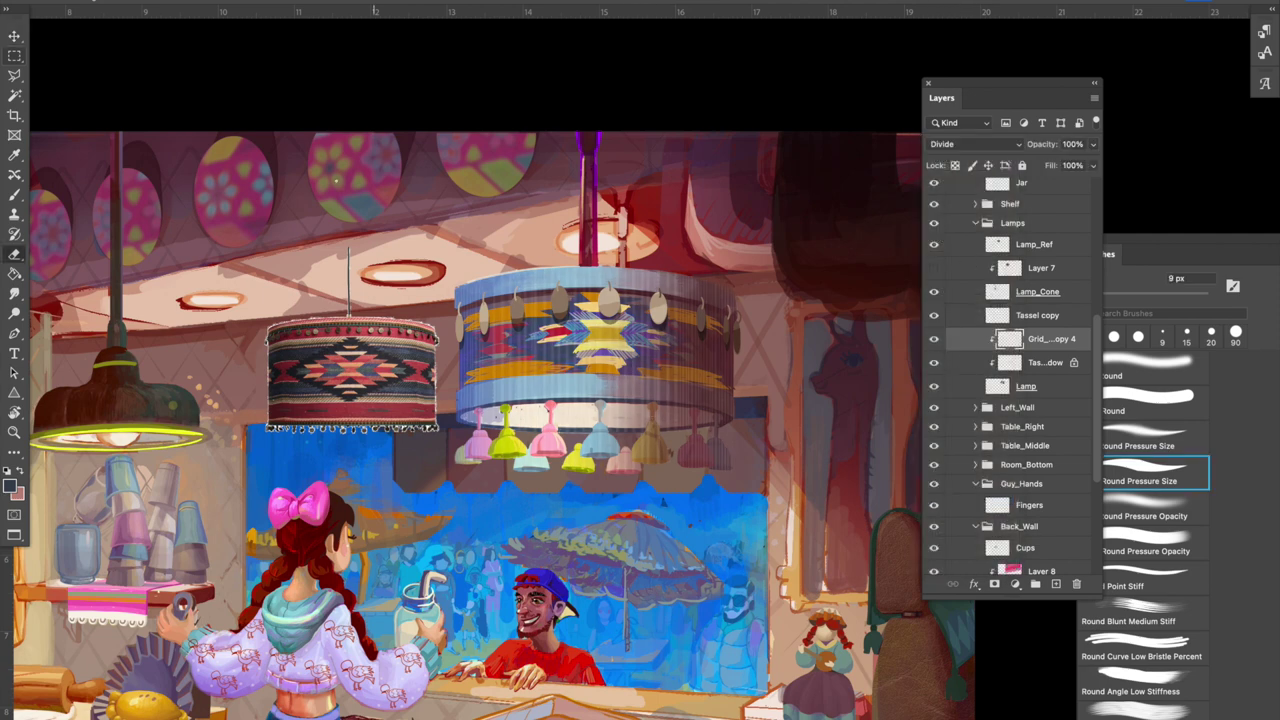
{"action": "left_click", "coordinate": [1166, 376]}
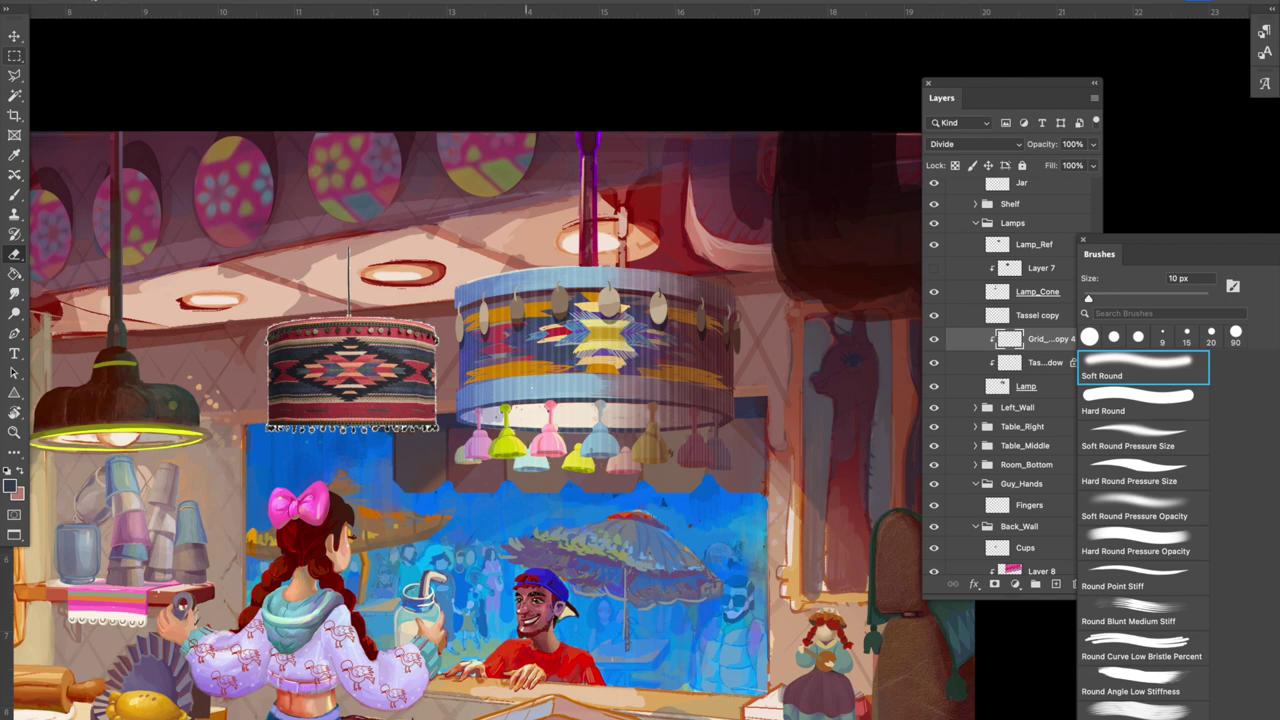
{"action": "key", "text": "bracketright"}
{"action": "key", "text": "bracketright"}
{"action": "key", "text": "bracketright"}
{"action": "key", "text": "bracketright"}
{"action": "key", "text": "bracketright"}
{"action": "key", "text": "bracketright"}
{"action": "key", "text": "bracketright"}
{"action": "key", "text": "bracketright"}
{"action": "key", "text": "bracketright"}
{"action": "key", "text": "bracketright"}
{"action": "key", "text": "bracketright"}
{"action": "key", "text": "bracketright"}
{"action": "key", "text": "bracketright"}
{"action": "key", "text": "bracketright"}
{"action": "key", "text": "bracketright"}
{"action": "key", "text": "bracketright"}
{"action": "key", "text": "bracketright"}
{"action": "key", "text": "bracketright"}
{"action": "mouse_move", "coordinate": [527, 460]}
{"action": "left_mouse_down"}
{"action": "mouse_move", "coordinate": [457, 465]}
{"action": "mouse_move", "coordinate": [522, 480]}
{"action": "left_mouse_up"}
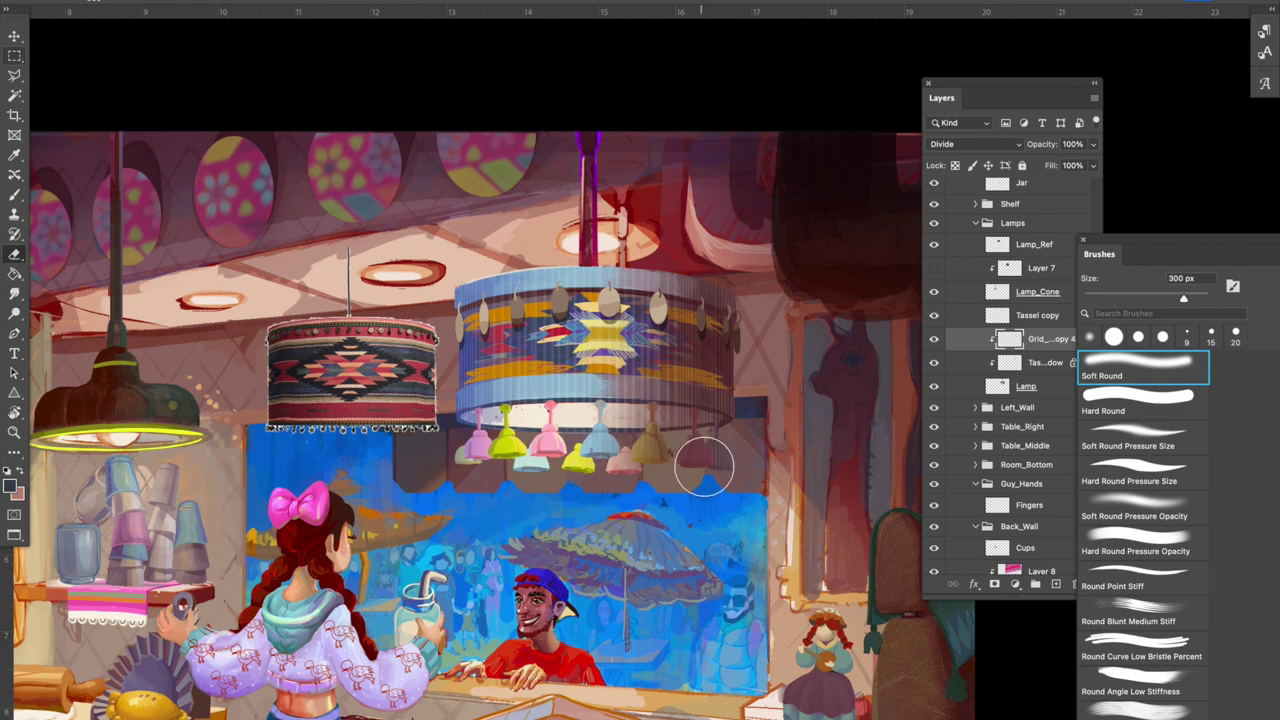
{"action": "right_click", "coordinate": [700, 450]}
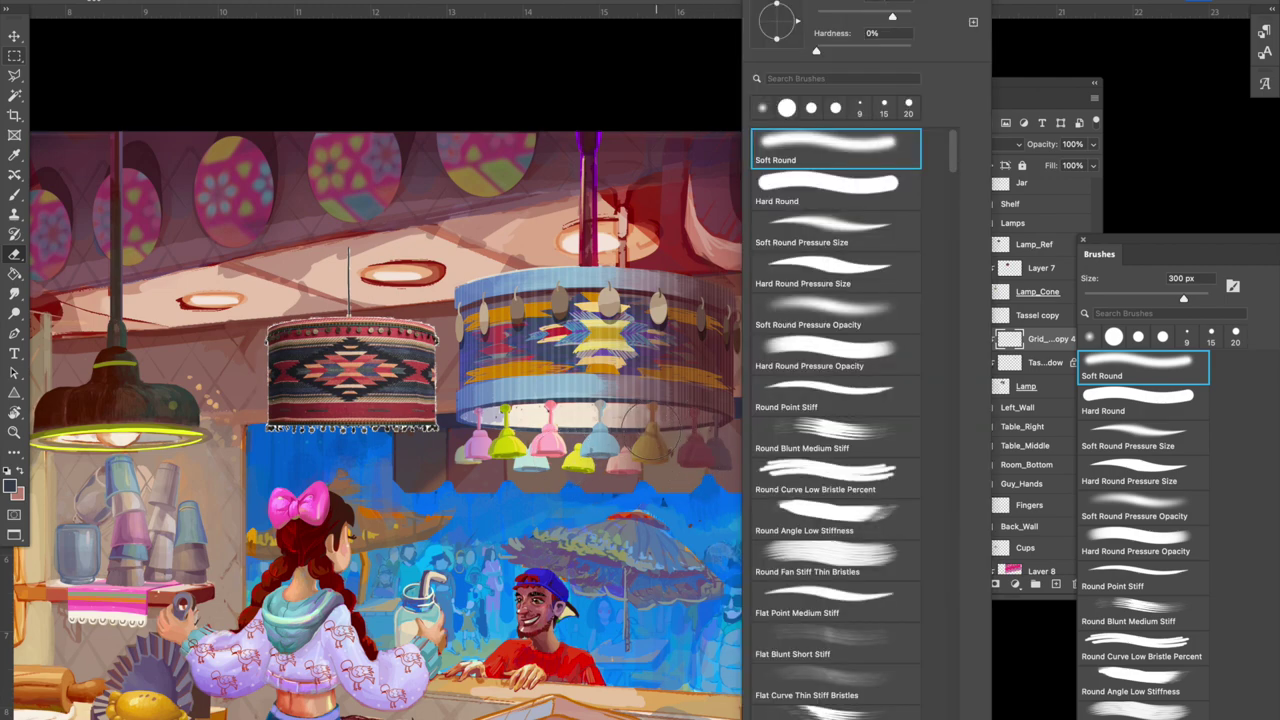
{"action": "left_click", "coordinate": [1065, 65]}
{"action": "key", "text": "bracketleft"}
{"action": "key", "text": "bracketleft"}
{"action": "key", "text": "bracketleft"}
{"action": "key", "text": "bracketleft"}
{"action": "key", "text": "bracketleft"}
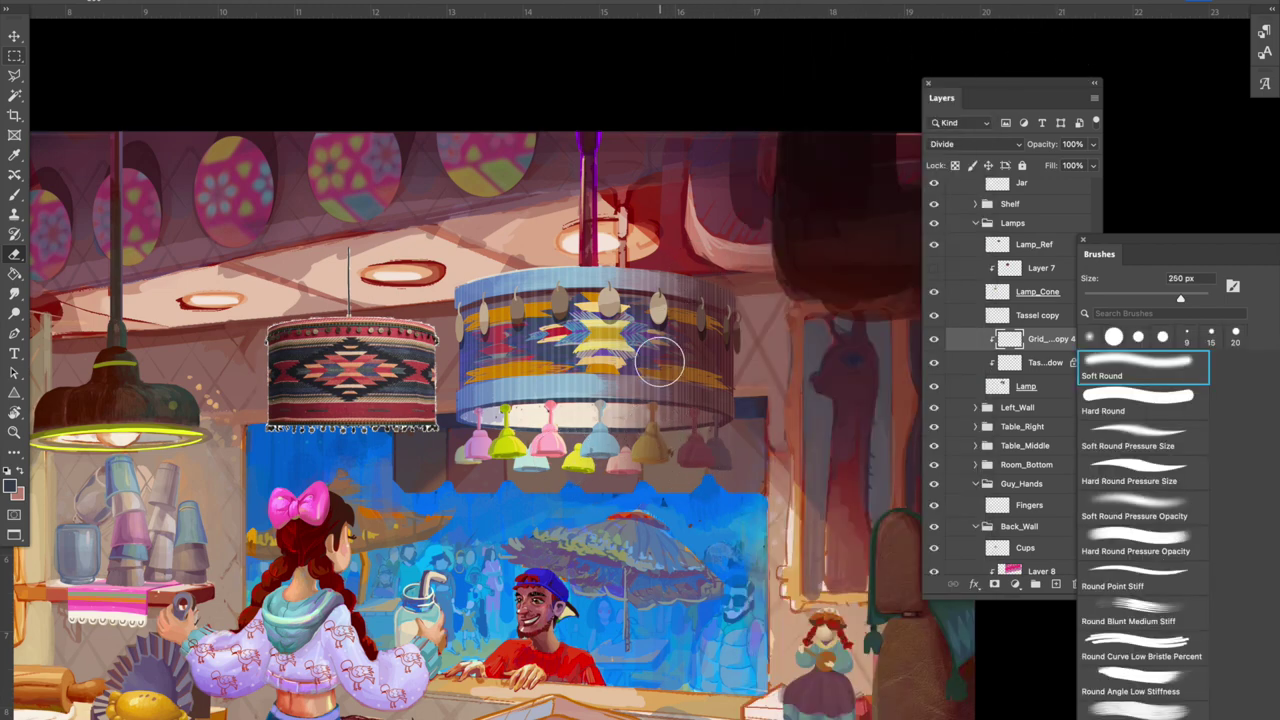
{"action": "key", "text": "bracketleft"}
{"action": "key", "text": "bracketleft"}
{"action": "key", "text": "bracketleft"}
{"action": "scroll", "coordinate": [605, 497], "scroll_direction": "down", "scroll_amount": 3}
{"action": "scroll", "coordinate": [605, 497], "scroll_direction": "left", "scroll_amount": 2}
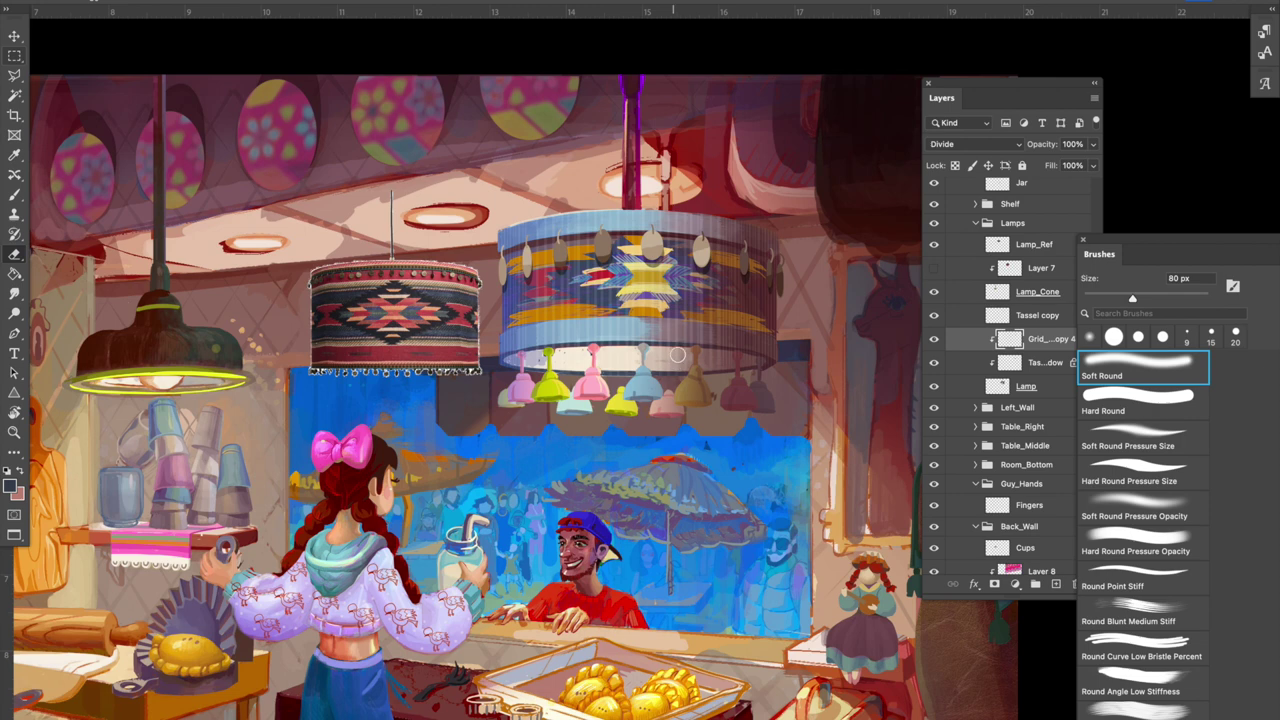
{"action": "key", "text": "bracketright"}
{"action": "key", "text": "bracketright"}
{"action": "key", "text": "bracketright"}
{"action": "left_click_drag", "start_coordinate": [779, 304], "coordinate": [809, 333]}
{"action": "scroll", "coordinate": [809, 333], "scroll_direction": "down", "scroll_amount": 1}
{"action": "scroll", "coordinate": [809, 333], "scroll_direction": "right", "scroll_amount": 1}
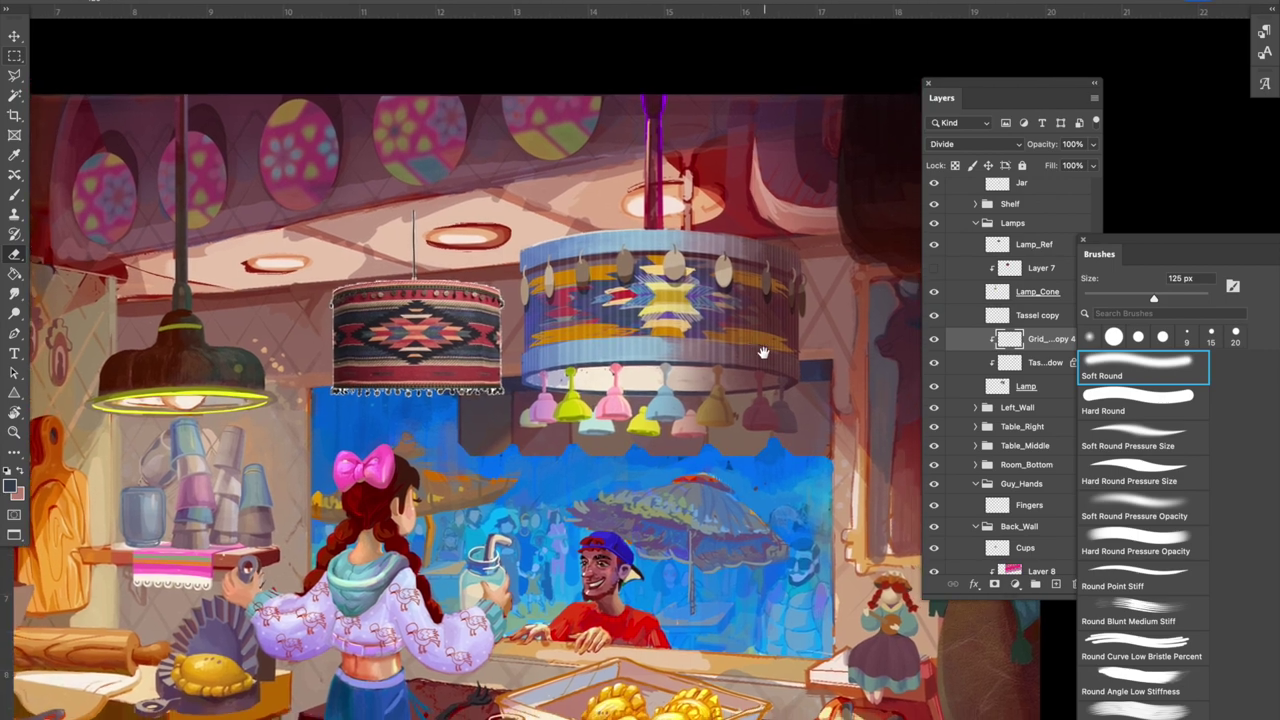
Compare the large lamp with and without the grid texture, and hide the Lamp_Ref layer.
{"action": "left_click", "coordinate": [14, 36]}
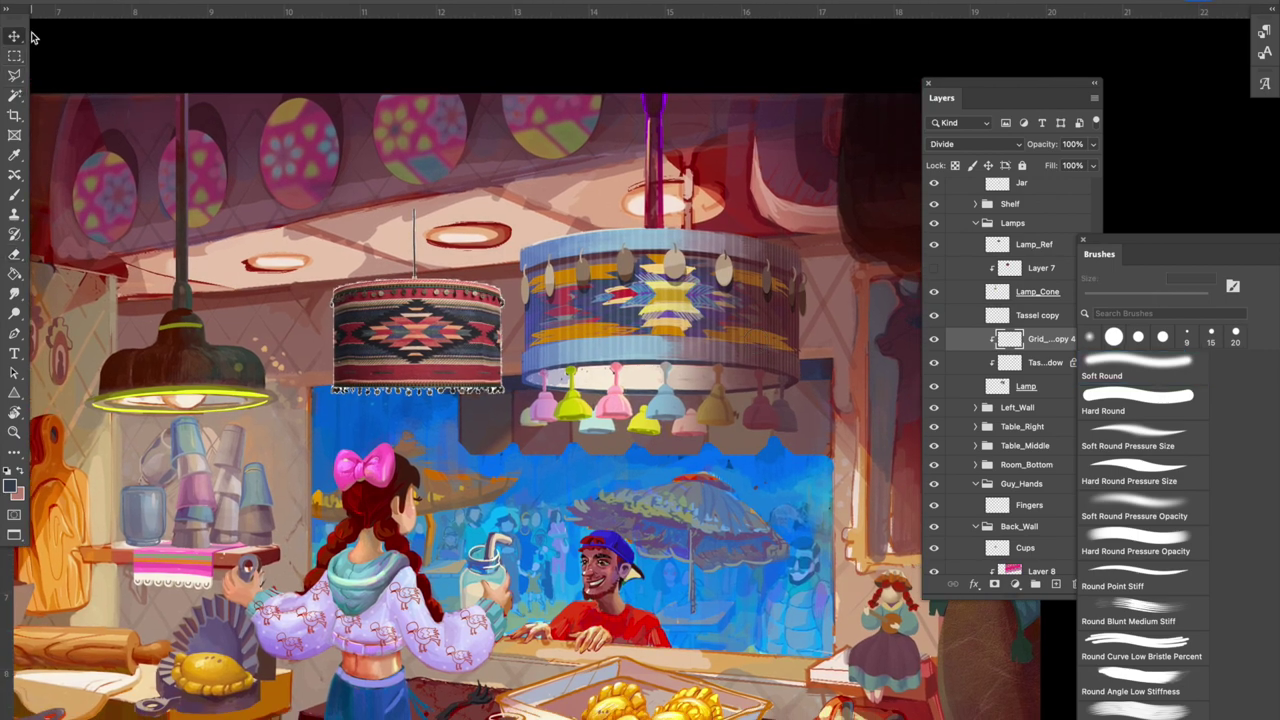
{"action": "left_click_drag", "start_coordinate": [433, 338], "coordinate": [535, 290]}
{"action": "left_click", "coordinate": [933, 340]}
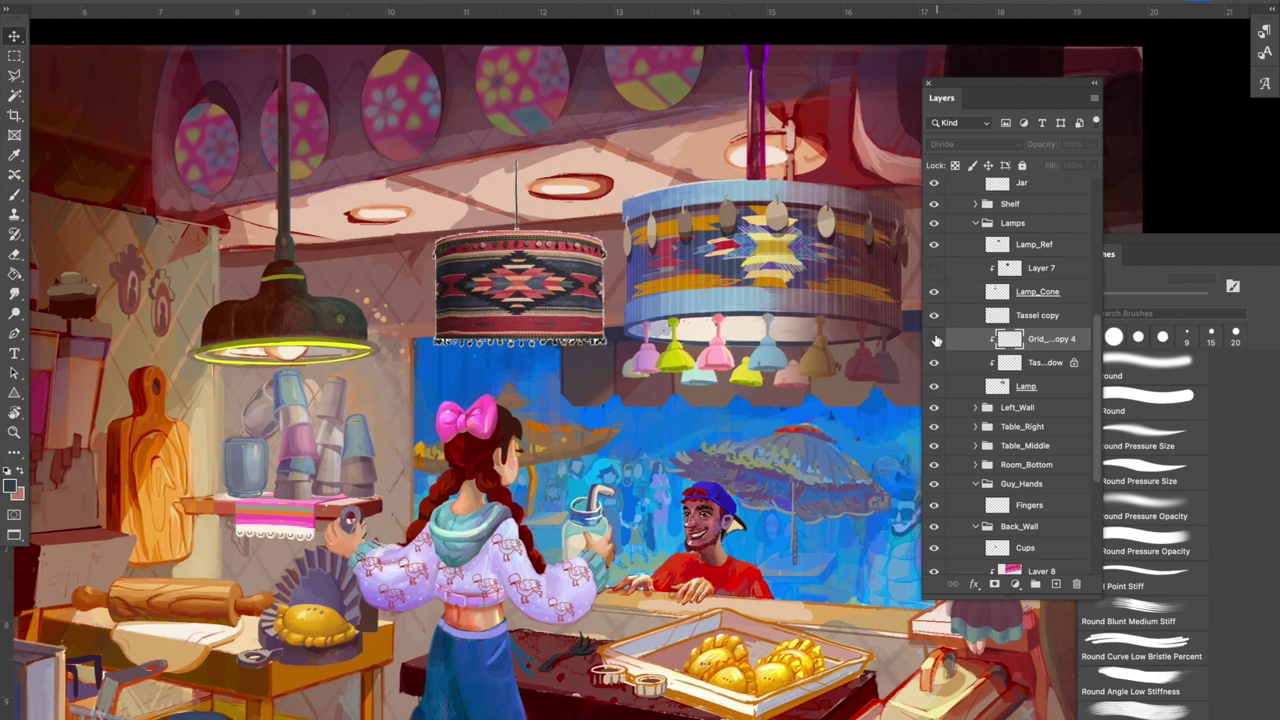
{"action": "left_click", "coordinate": [933, 341]}
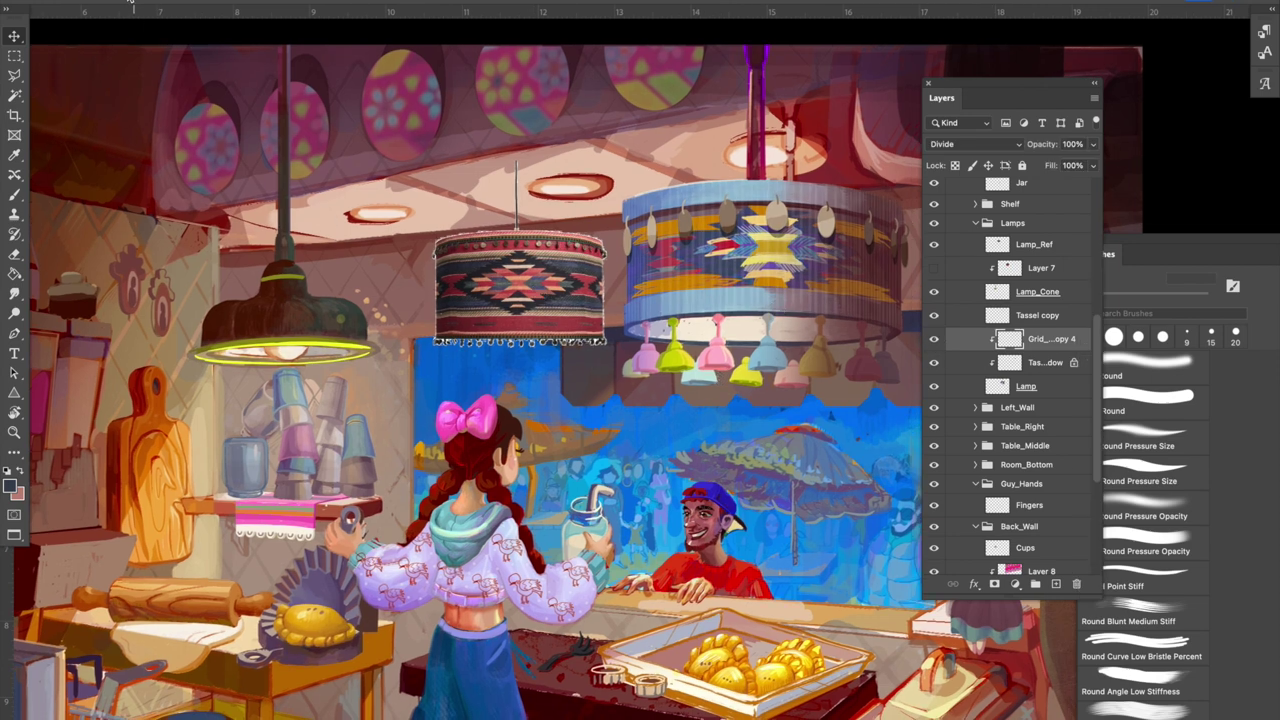
{"action": "left_click", "coordinate": [997, 244]}
{"action": "left_click", "coordinate": [933, 244]}
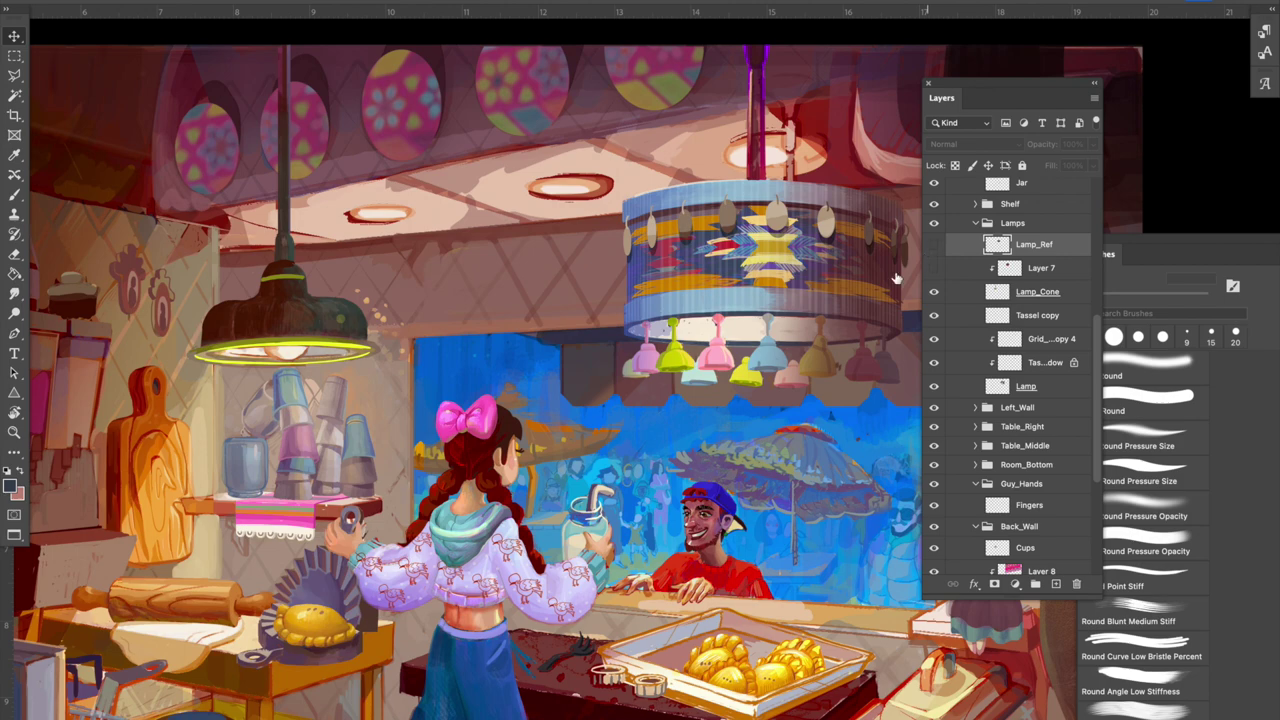
Select the Girl layer from the figure in the scene and toggle its visibility to check its contents.
{"action": "left_click_drag", "start_coordinate": [442, 531], "coordinate": [733, 364]}
{"action": "left_click_drag", "start_coordinate": [613, 378], "coordinate": [809, 358]}
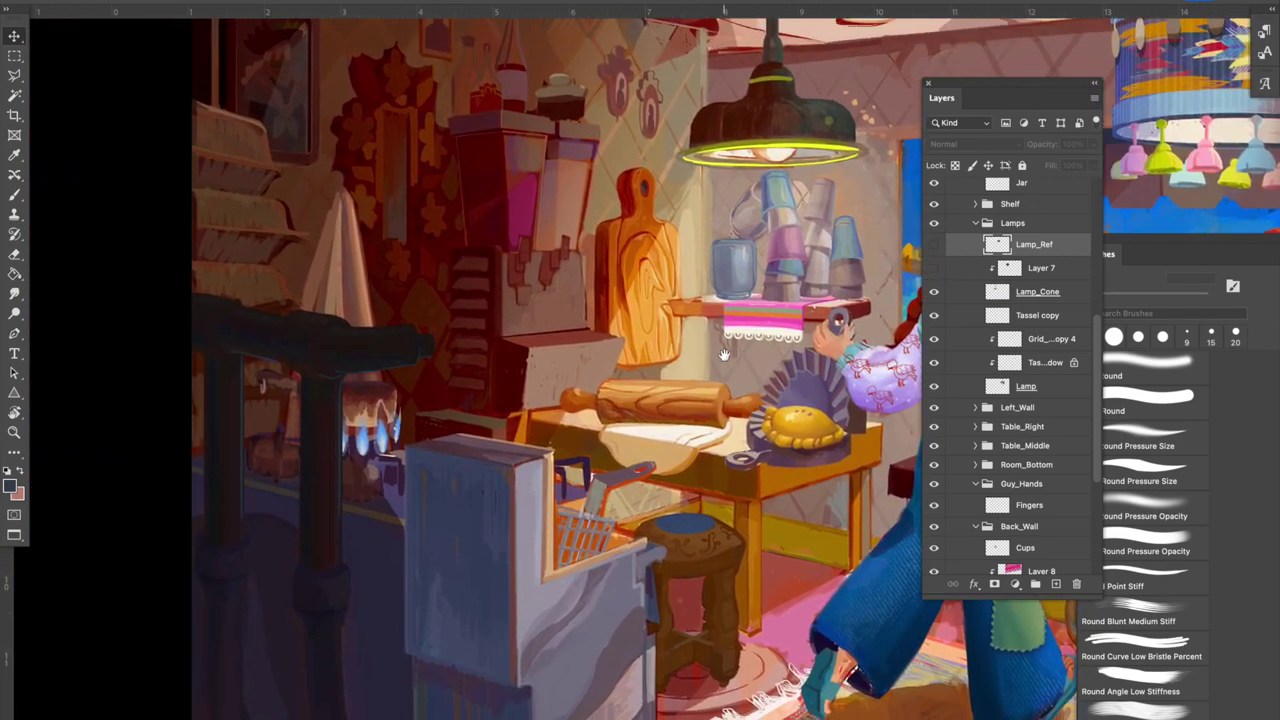
{"action": "left_click_drag", "start_coordinate": [691, 396], "coordinate": [517, 308]}
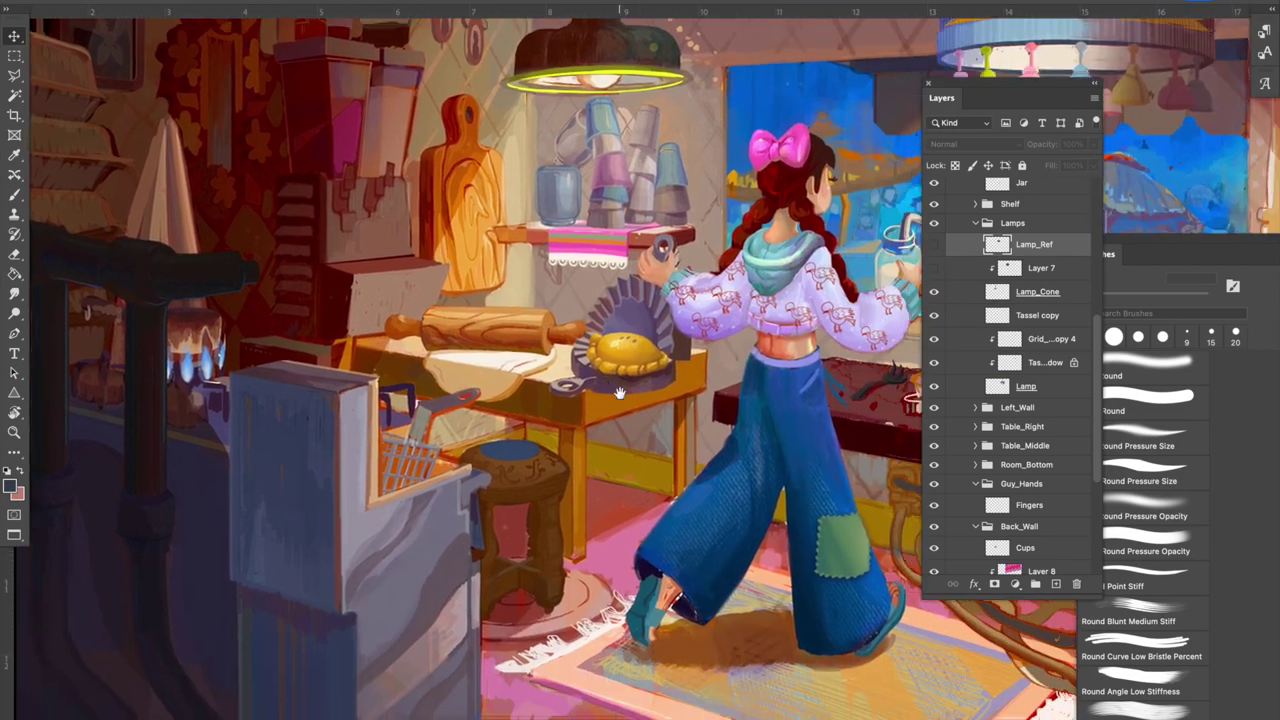
{"action": "left_click_drag", "start_coordinate": [798, 502], "coordinate": [670, 379]}
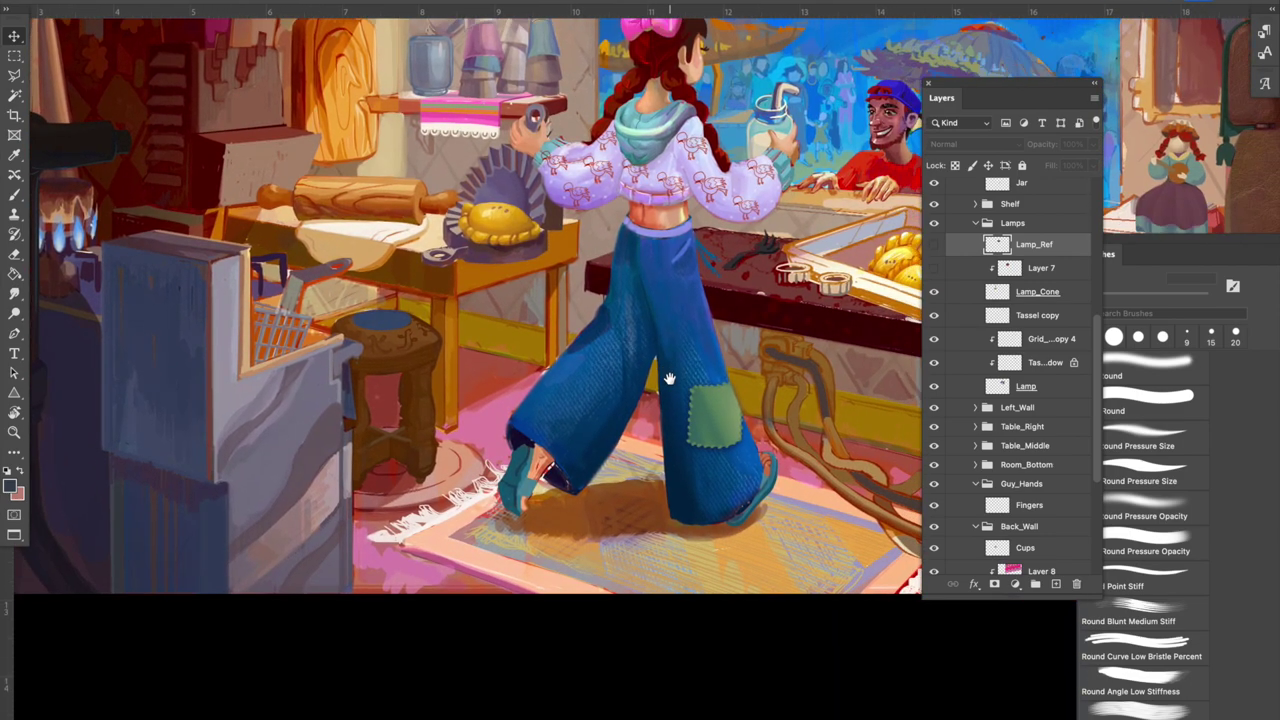
{"action": "left_click", "coordinate": [609, 403]}
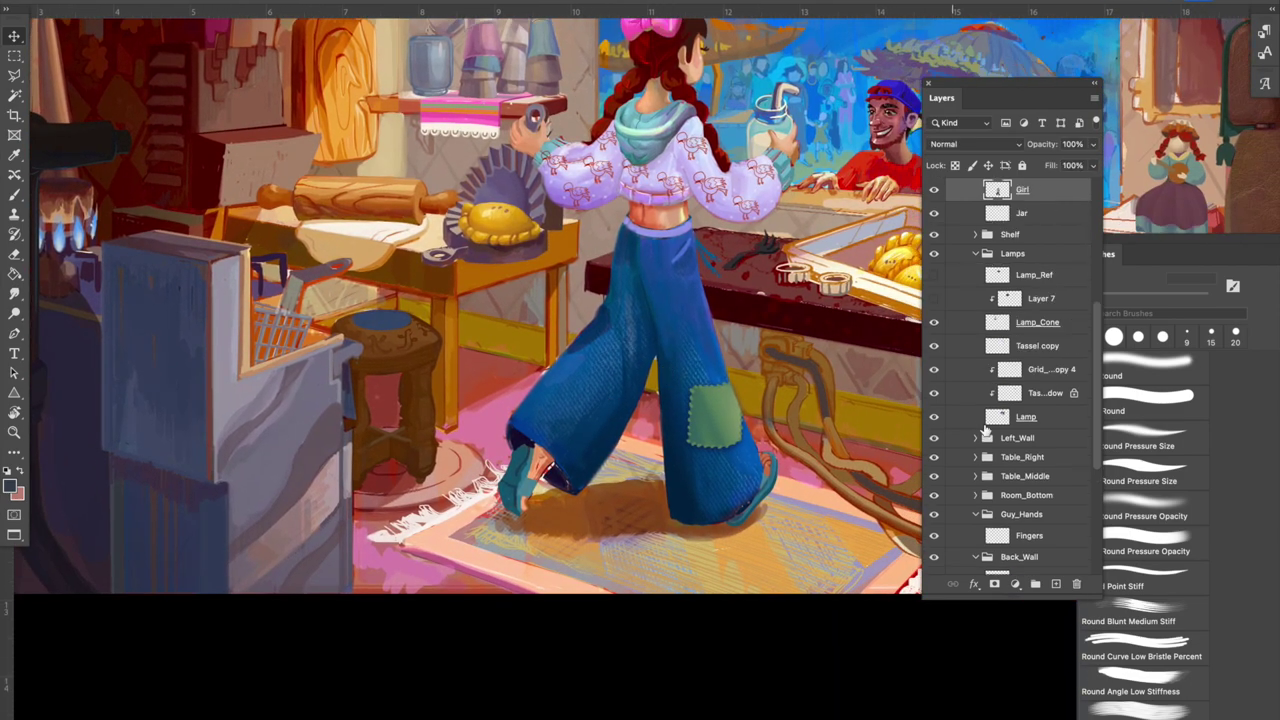
{"action": "left_click", "coordinate": [934, 190]}
{"action": "left_click", "coordinate": [934, 190]}
Examine the denim texture and shading of the girl's jeans up close, comparing the Girl layer shown and hidden.
{"action": "key", "text": "ctrl+plus"}
{"action": "key", "text": "super+plus"}
{"action": "left_click_drag", "start_coordinate": [730, 358], "coordinate": [646, 483]}
{"action": "key", "text": "super+minus"}
{"action": "key", "text": "super+minus"}
{"action": "left_click_drag", "start_coordinate": [718, 458], "coordinate": [633, 430]}
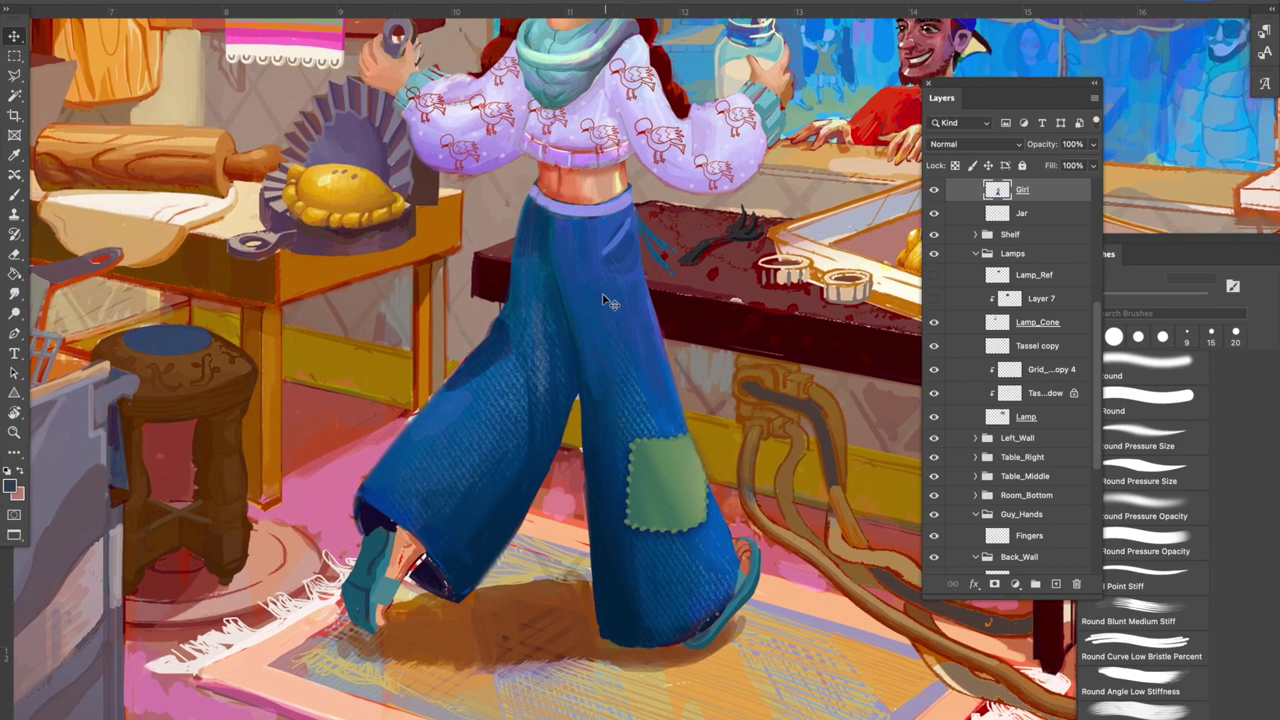
{"action": "left_click", "coordinate": [934, 191]}
{"action": "left_click", "coordinate": [934, 191]}
Paint over the girl's jeans with sampled blues using the Hard Round Pressure Size brush at 45 px.
{"action": "key", "text": "b"}
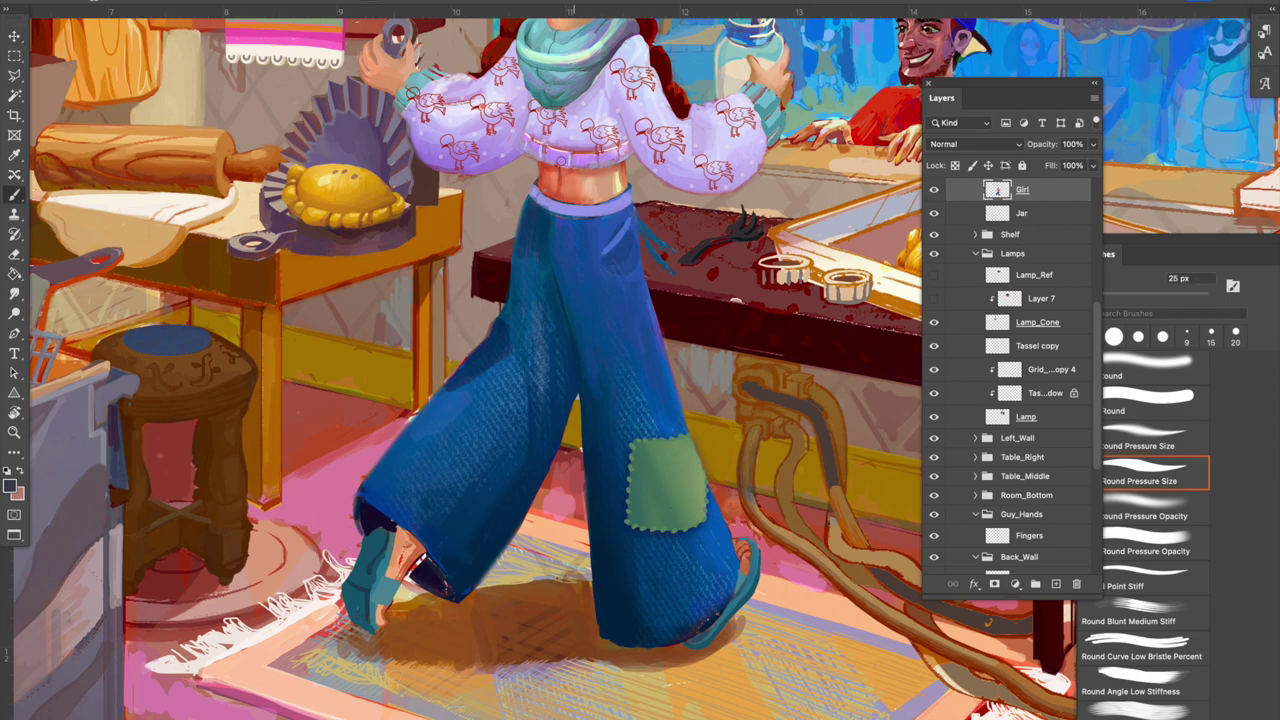
{"action": "left_click", "coordinate": [587, 291], "text": "alt"}
{"action": "key", "text": "super+minus"}
{"action": "key", "text": "super+minus"}
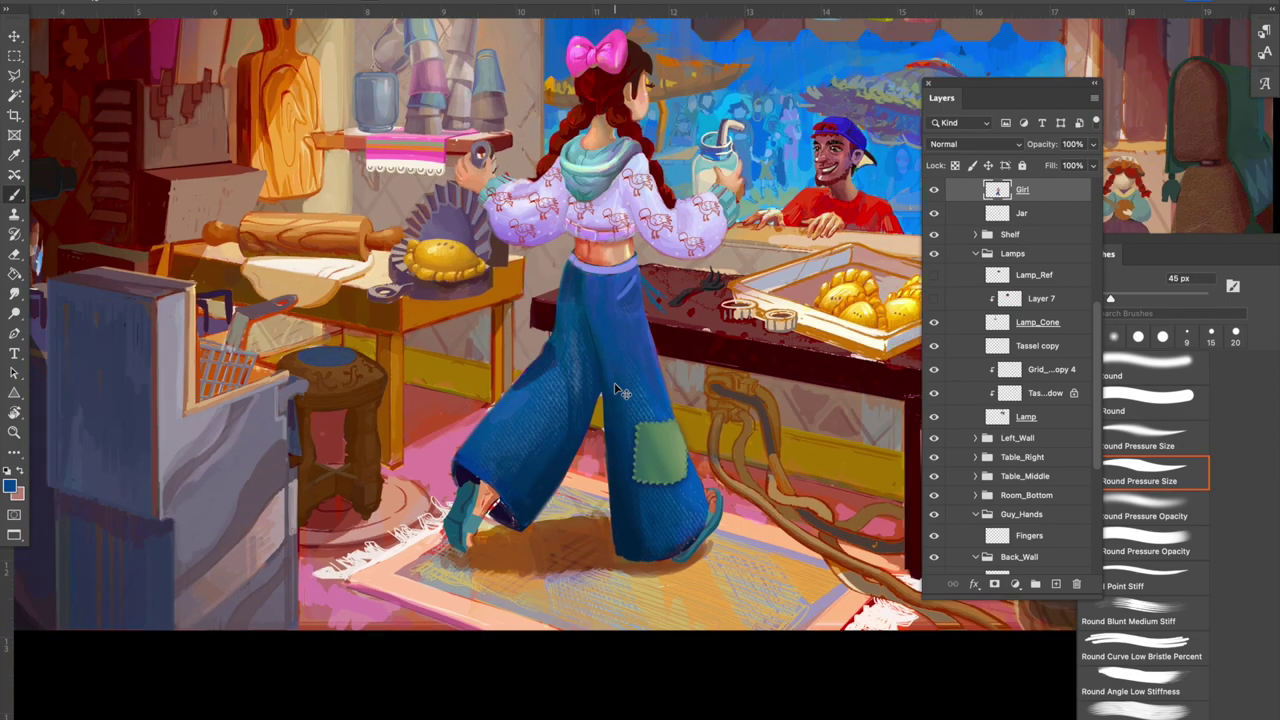
{"action": "left_click_drag", "start_coordinate": [614, 382], "coordinate": [574, 407]}
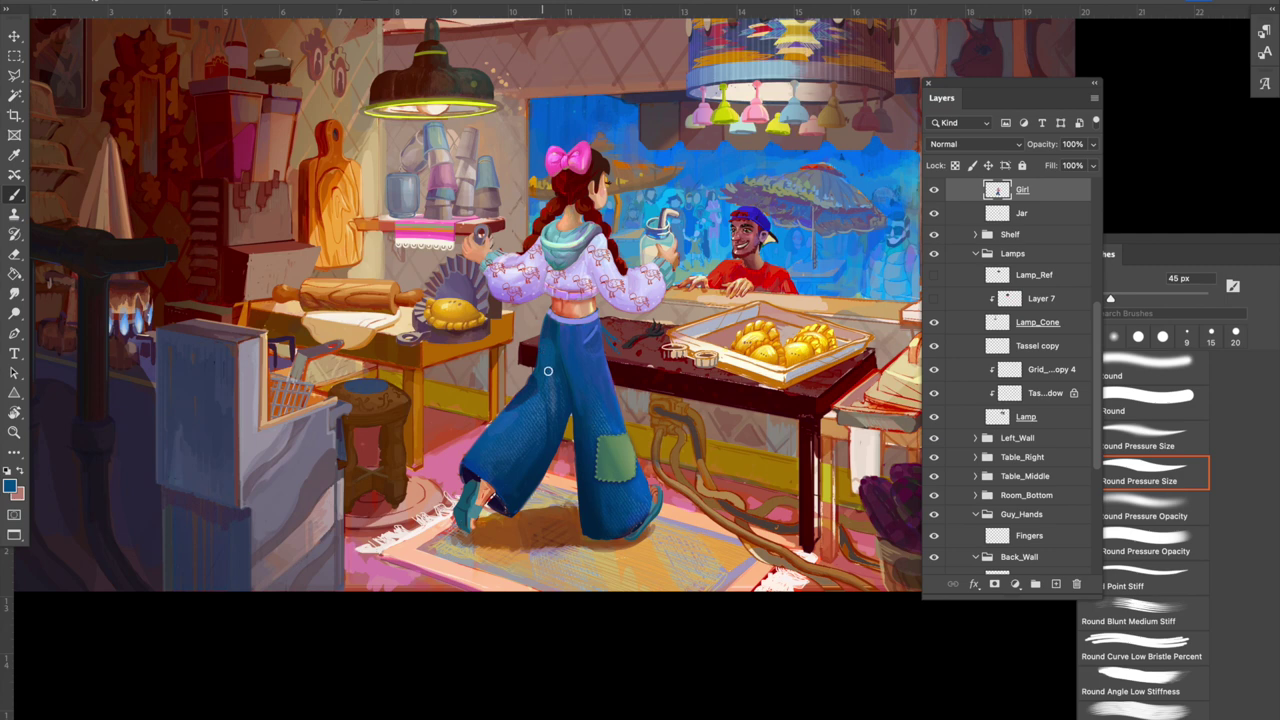
{"action": "left_click_drag", "start_coordinate": [686, 406], "coordinate": [676, 408]}
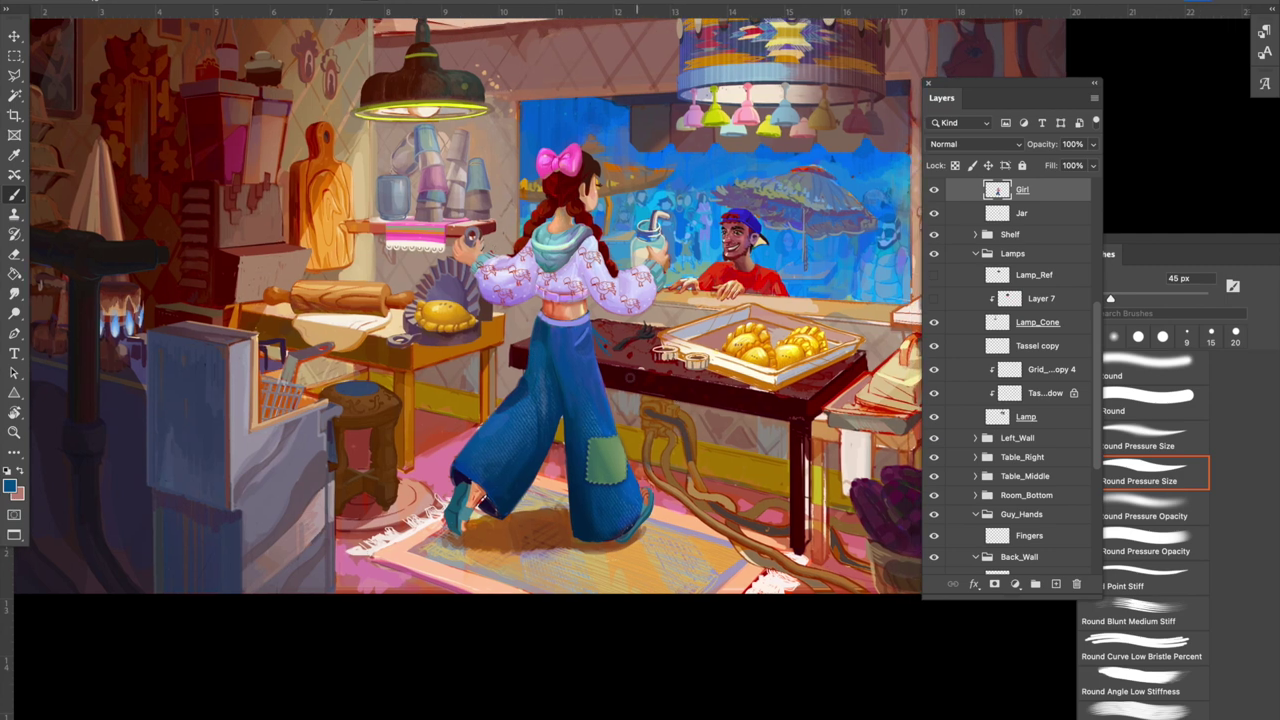
Paint sampled dark blues into the denim shading around the back leg's knee, reducing the brush to 25 px.
{"action": "left_click", "coordinate": [554, 425], "text": "alt"}
{"action": "scroll", "coordinate": [565, 392], "scroll_direction": "up", "scroll_amount": 5}
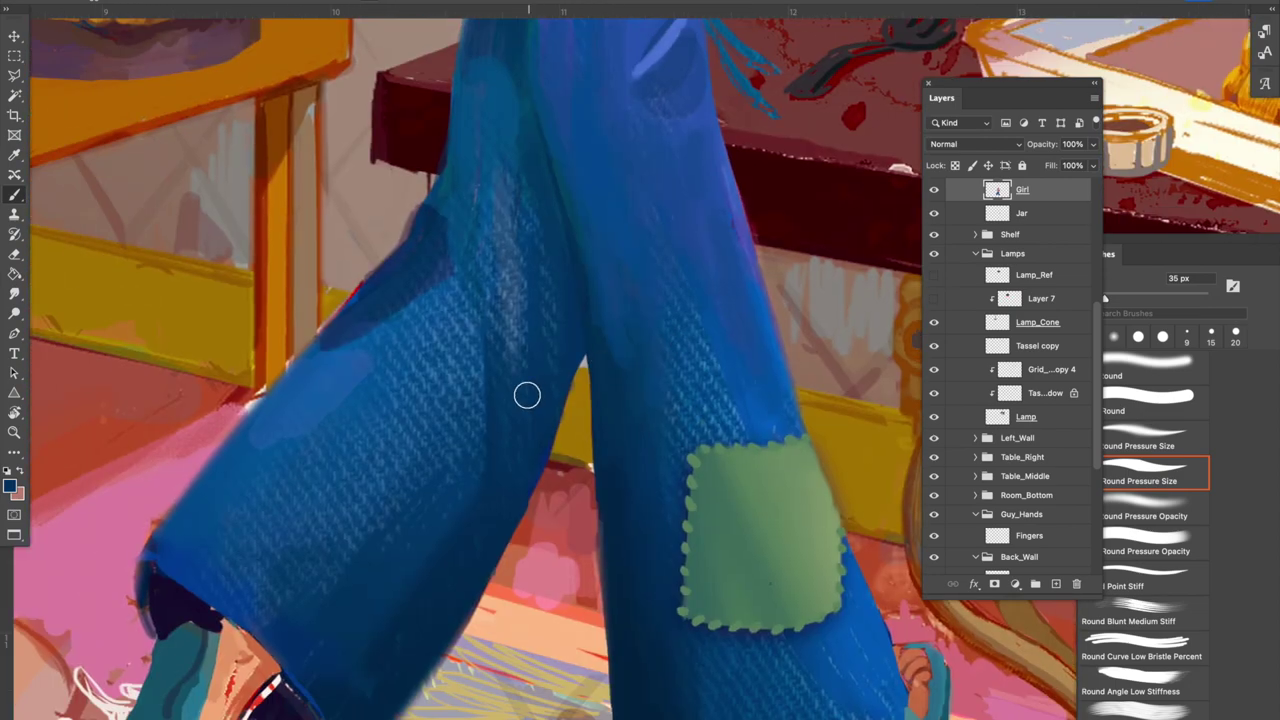
{"action": "key", "text": "bracketleft"}
{"action": "key", "text": "bracketleft"}
{"action": "key", "text": "bracketleft"}
{"action": "key", "text": "bracketleft"}
{"action": "key", "text": "bracketleft"}
{"action": "left_click", "coordinate": [489, 403], "text": "alt"}
{"action": "left_click", "coordinate": [503, 341], "text": "alt"}
{"action": "left_click_drag", "start_coordinate": [506, 338], "coordinate": [497, 410]}
Paint sampled dark blues into the denim shading down the lower part of the girl's back leg with the 25 px brush.
{"action": "left_click", "coordinate": [497, 386], "text": "alt"}
{"action": "left_click", "coordinate": [490, 411], "text": "alt"}
{"action": "left_click", "coordinate": [505, 480]}
{"action": "scroll", "coordinate": [517, 486], "scroll_direction": "down", "scroll_amount": 2}
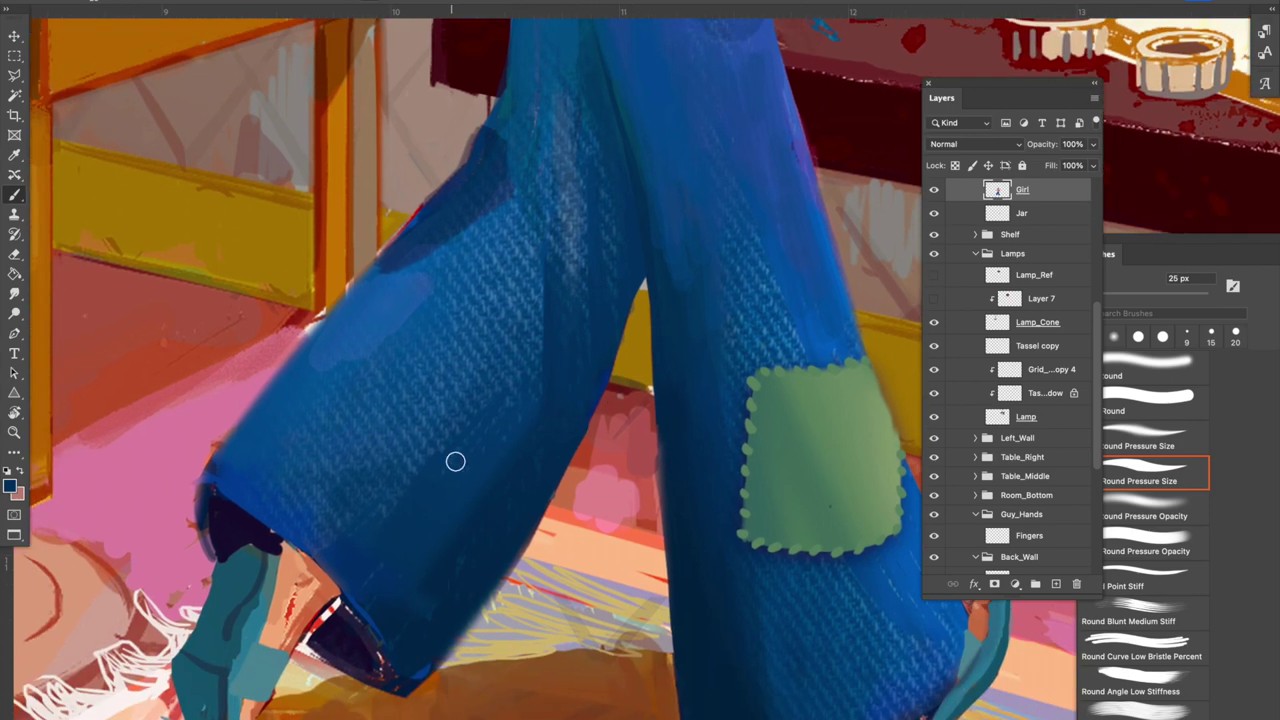
{"action": "left_click_drag", "start_coordinate": [573, 470], "coordinate": [645, 422]}
{"action": "left_click", "coordinate": [493, 446], "text": "alt"}
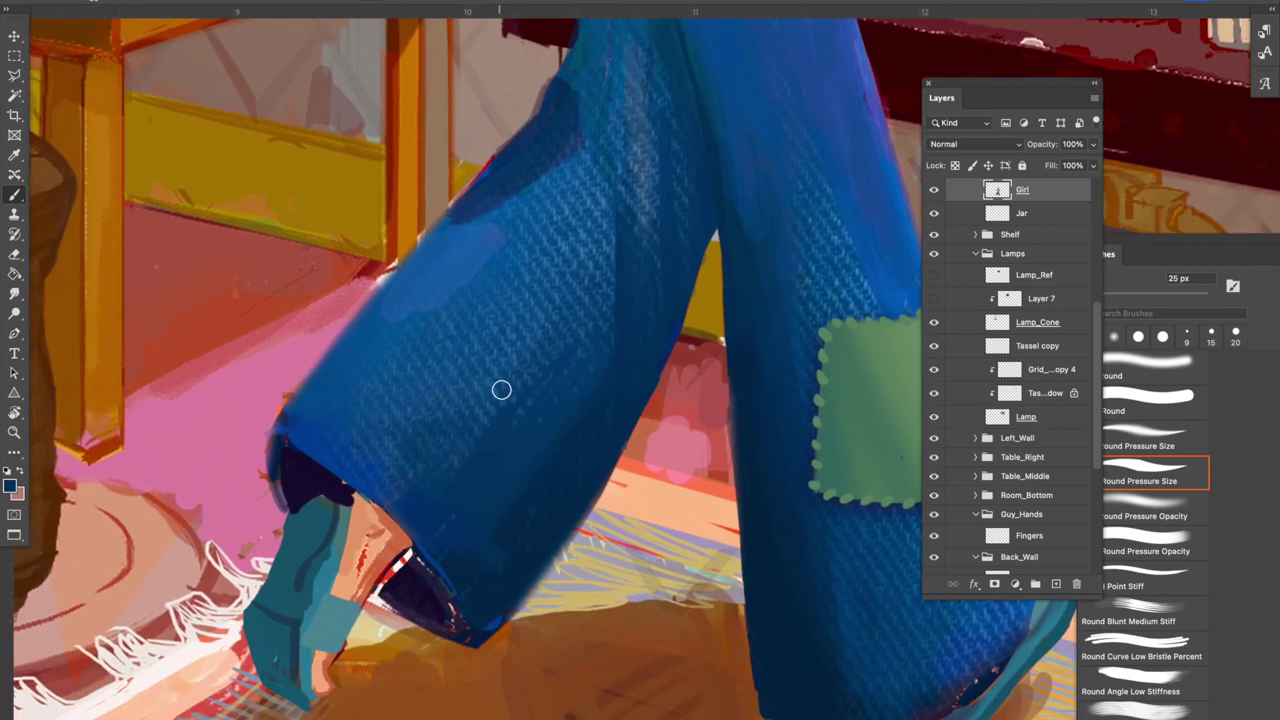
Fill the inside of the back trouser leg's hem beside the heel with a sampled dark navy at 20 px.
{"action": "key", "text": "bracketright"}
{"action": "key", "text": "bracketright"}
{"action": "scroll", "coordinate": [522, 464], "scroll_direction": "down", "scroll_amount": 3}
{"action": "scroll", "coordinate": [522, 464], "scroll_direction": "left", "scroll_amount": 2}
{"action": "key", "text": "bracketleft"}
{"action": "key", "text": "bracketleft"}
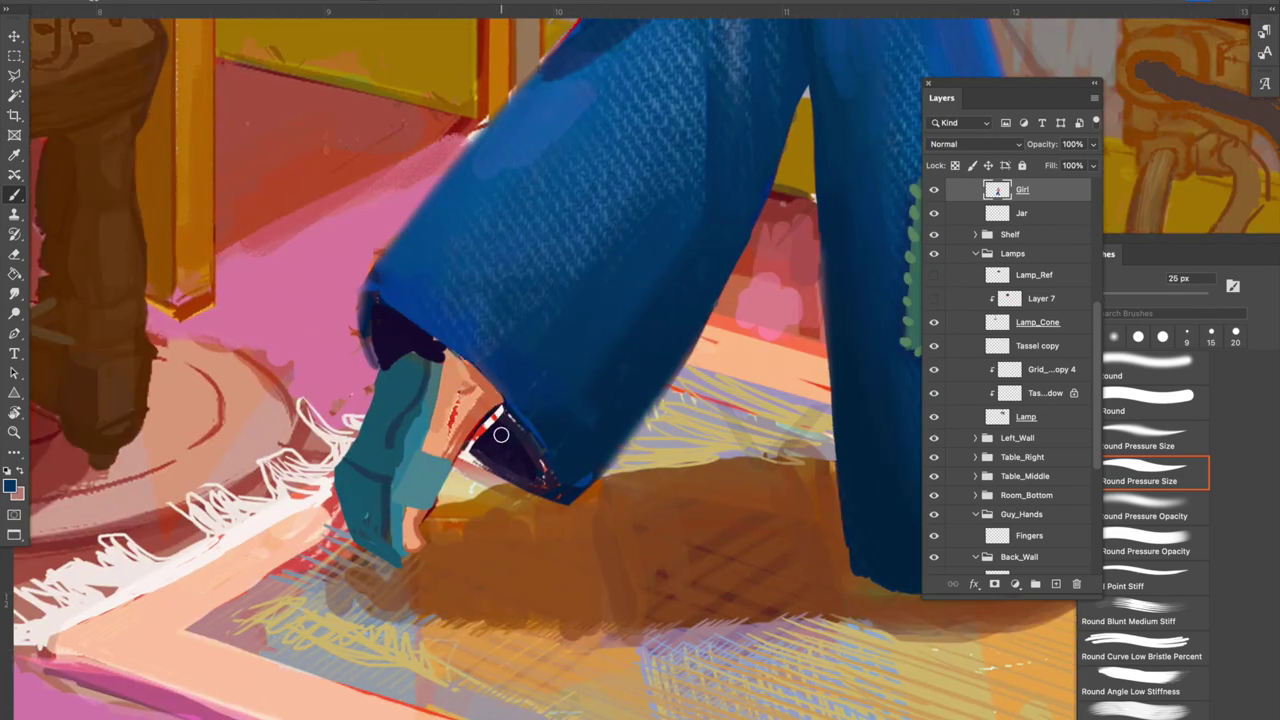
{"action": "key", "text": "bracketleft"}
{"action": "key", "text": "bracketleft"}
{"action": "left_click", "coordinate": [500, 436], "text": "alt"}
{"action": "key", "text": "bracketright"}
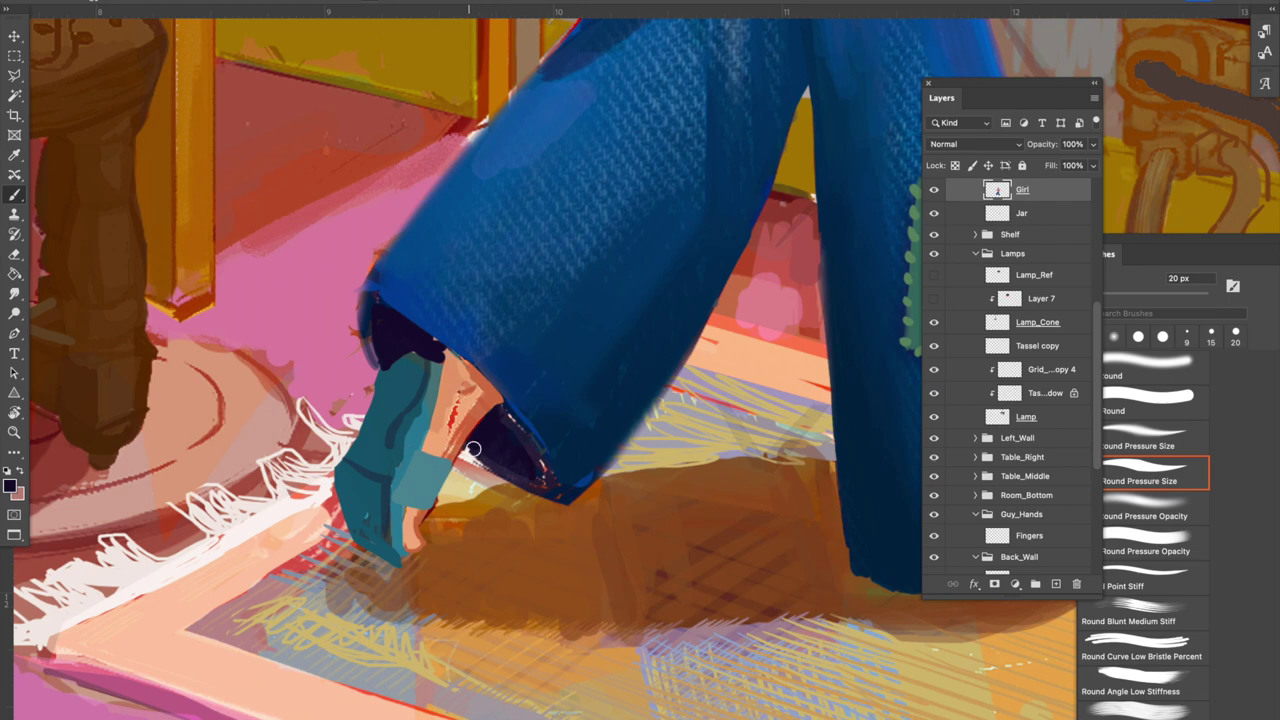
{"action": "mouse_move", "coordinate": [473, 449]}
{"action": "left_mouse_down"}
{"action": "mouse_move", "coordinate": [500, 417]}
{"action": "mouse_move", "coordinate": [546, 480]}
{"action": "mouse_move", "coordinate": [531, 474]}
{"action": "mouse_move", "coordinate": [540, 460]}
{"action": "left_mouse_up"}
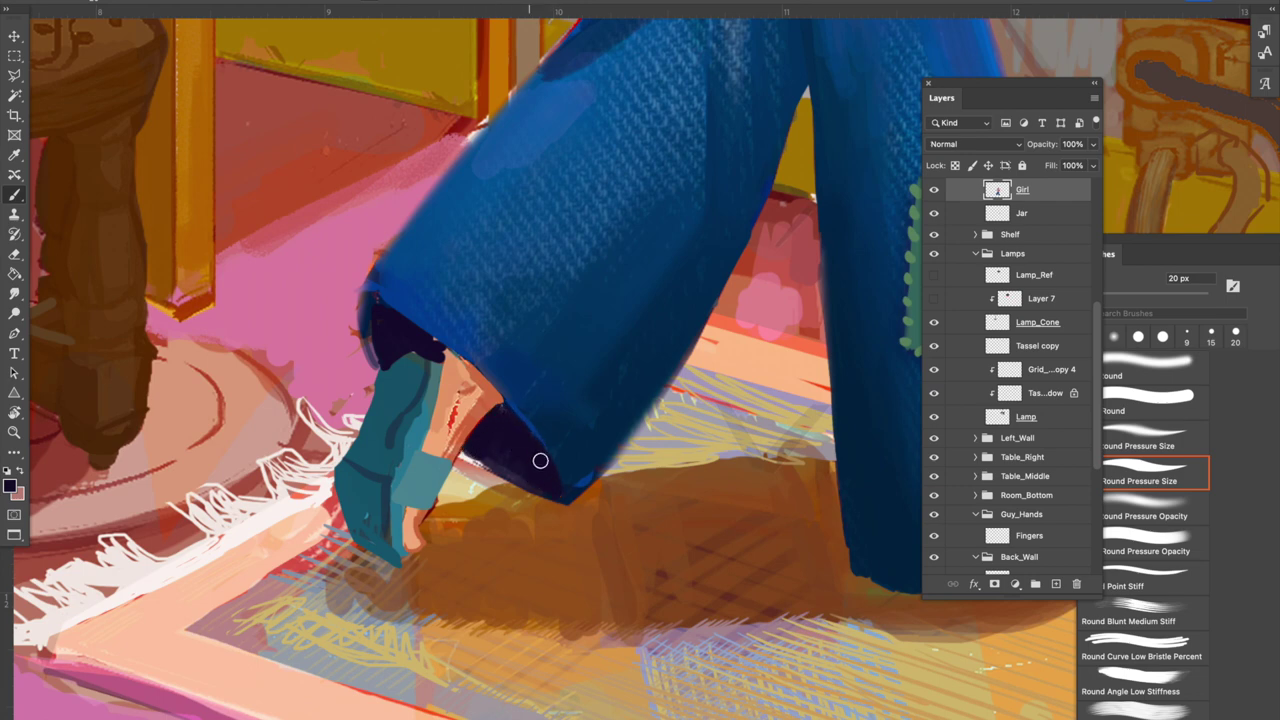
{"action": "key", "text": "super+p"}
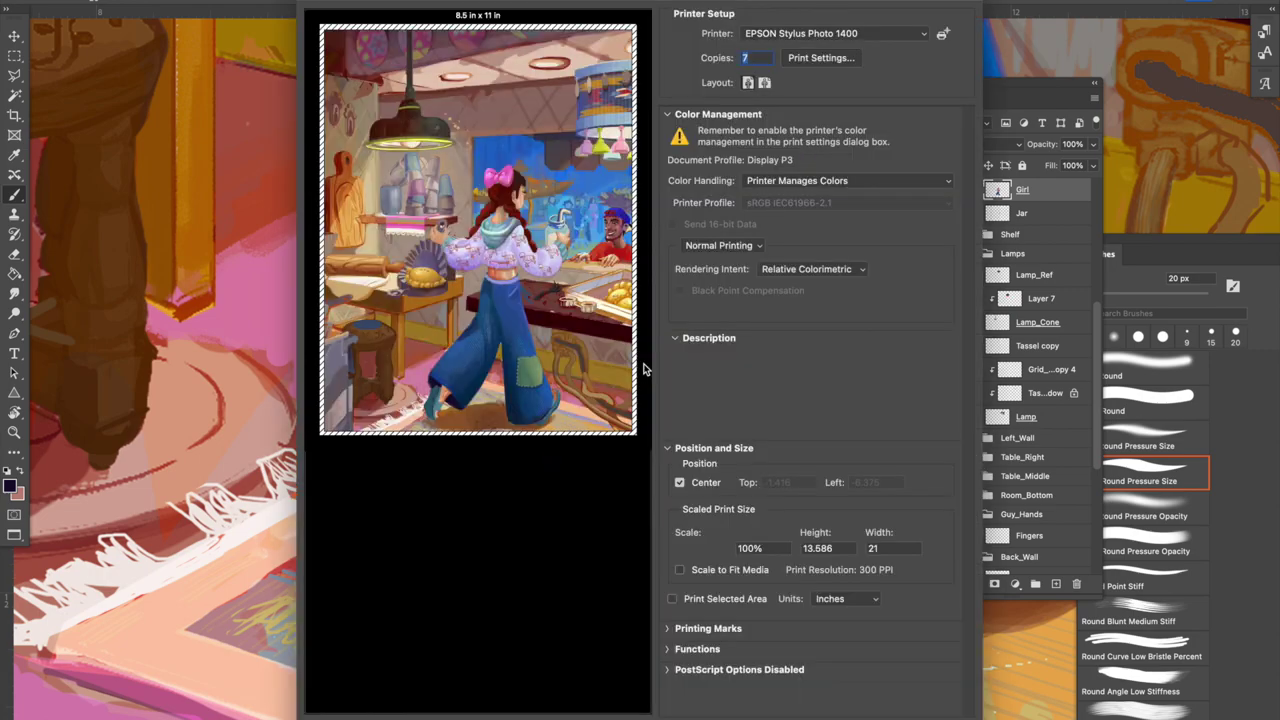
{"action": "key", "text": "Escape"}
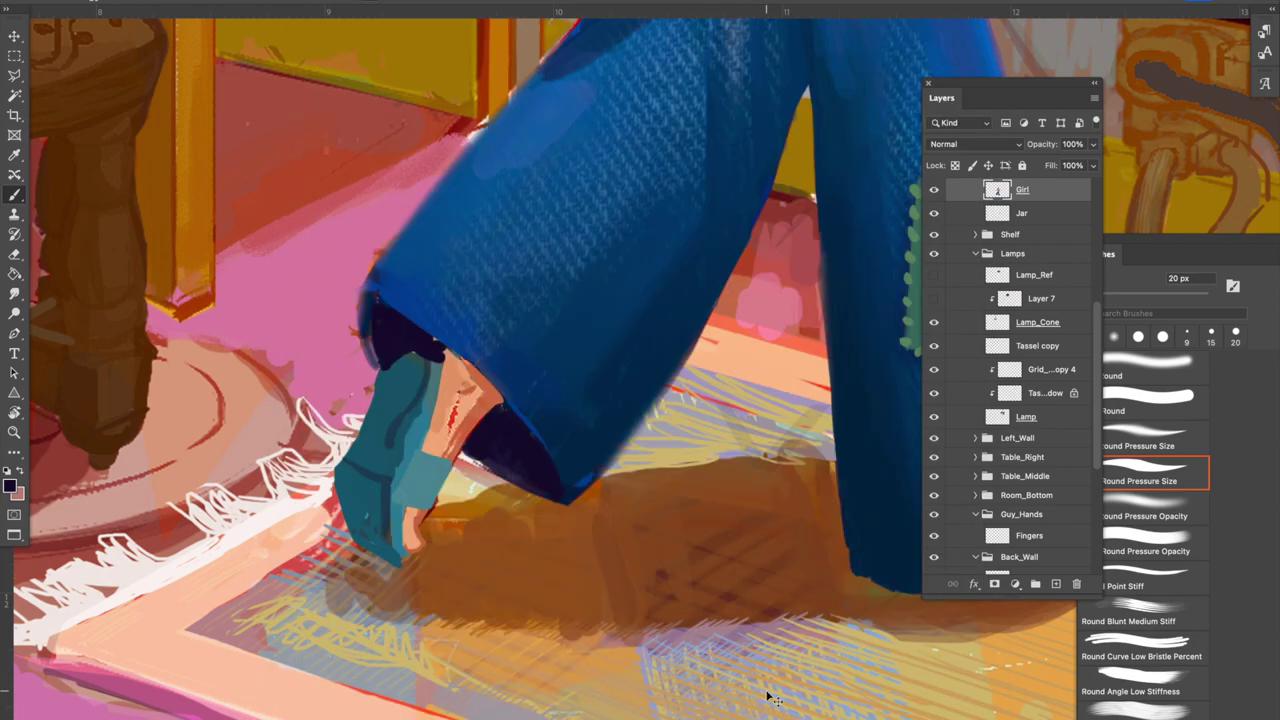
Show Layer 5 to view the warm-toned color version of the whole kitchen scene over the current painting.
{"action": "key", "text": "super+minus"}
{"action": "key", "text": "super+minus"}
{"action": "key", "text": "super+minus"}
{"action": "key", "text": "super+minus"}
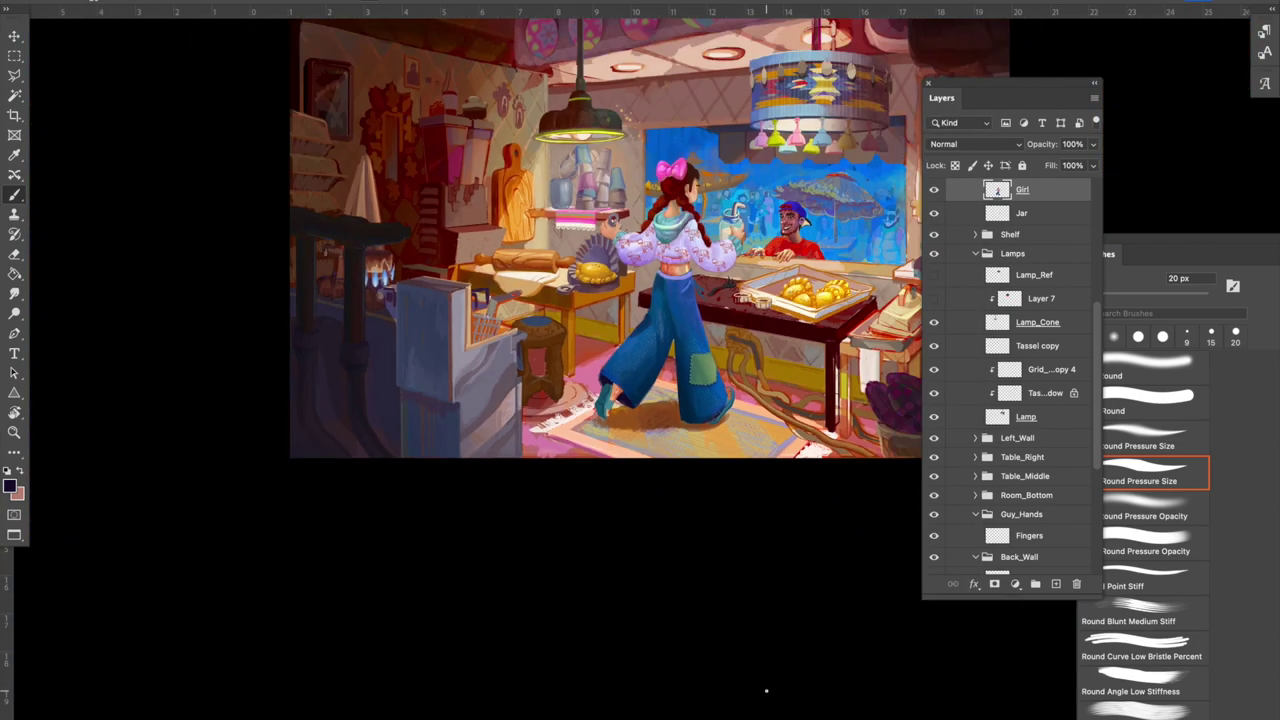
{"action": "left_click_drag", "start_coordinate": [611, 467], "coordinate": [536, 567]}
{"action": "left_click_drag", "start_coordinate": [670, 461], "coordinate": [630, 459]}
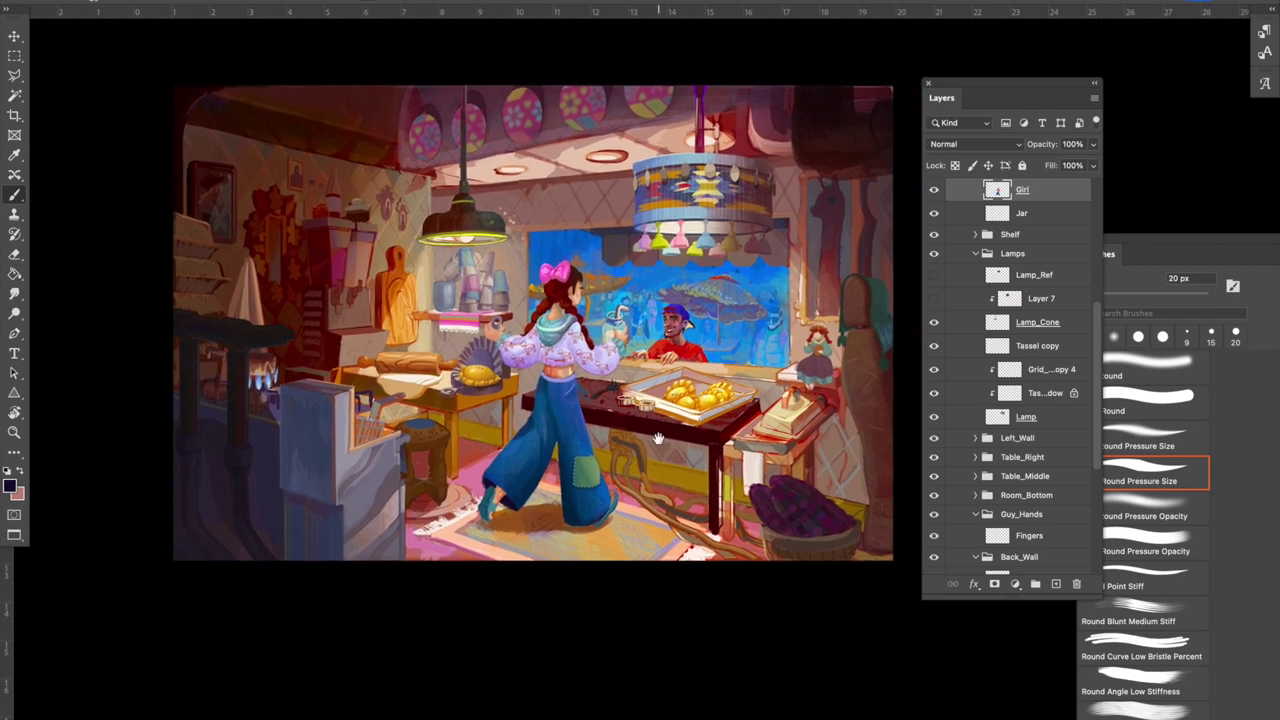
{"action": "scroll", "coordinate": [1098, 307], "scroll_direction": "up", "scroll_amount": 5}
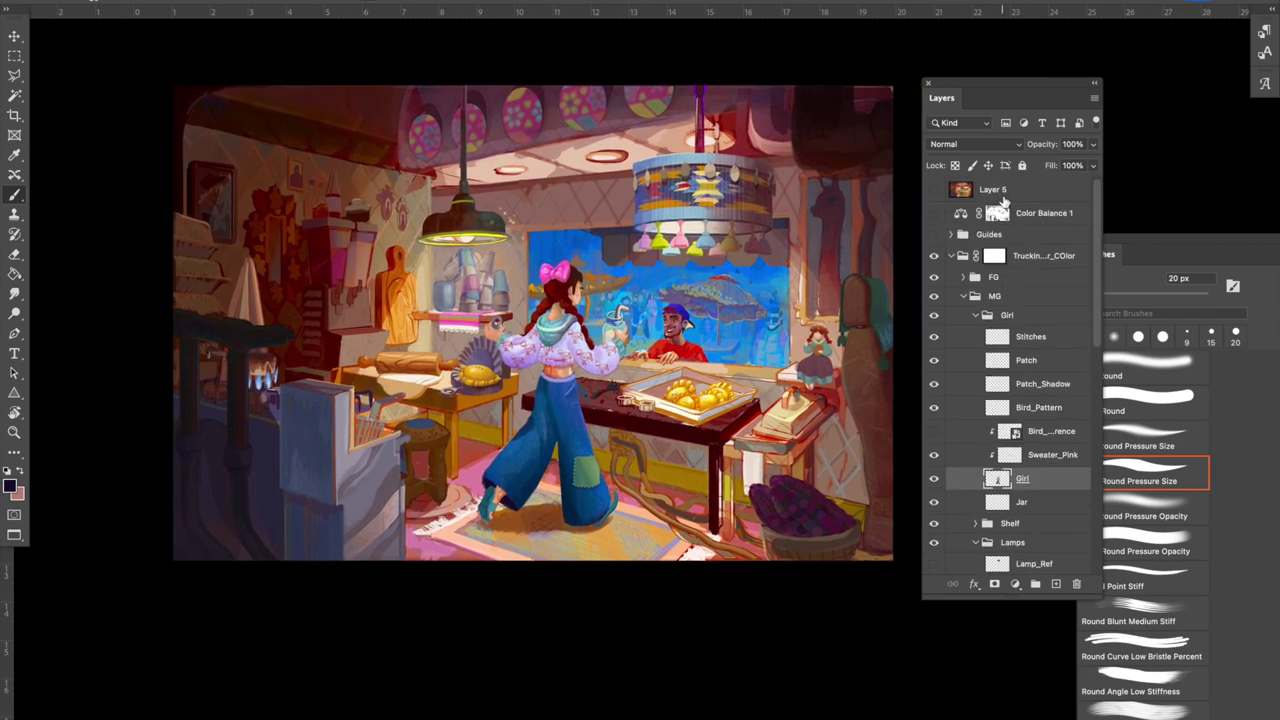
{"action": "left_click", "coordinate": [934, 191]}
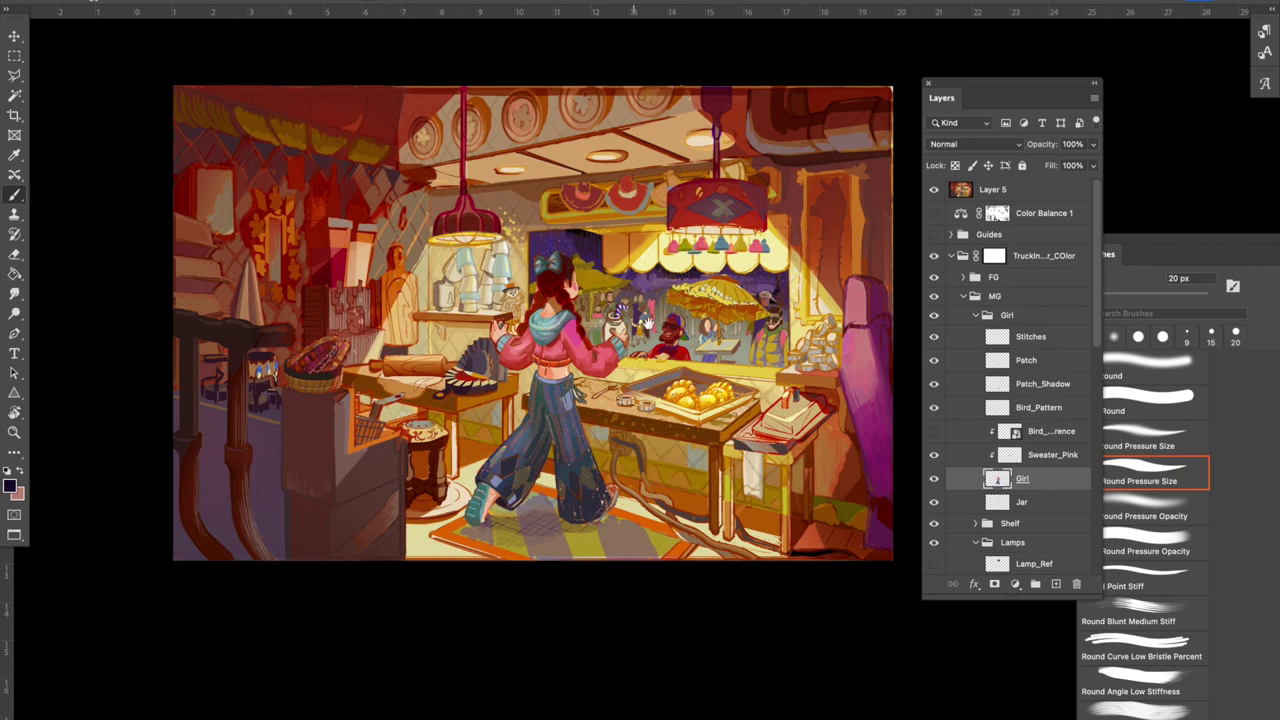
{"action": "left_click_drag", "start_coordinate": [680, 334], "coordinate": [724, 325]}
{"action": "scroll", "coordinate": [789, 338], "scroll_direction": "right", "scroll_amount": 2}
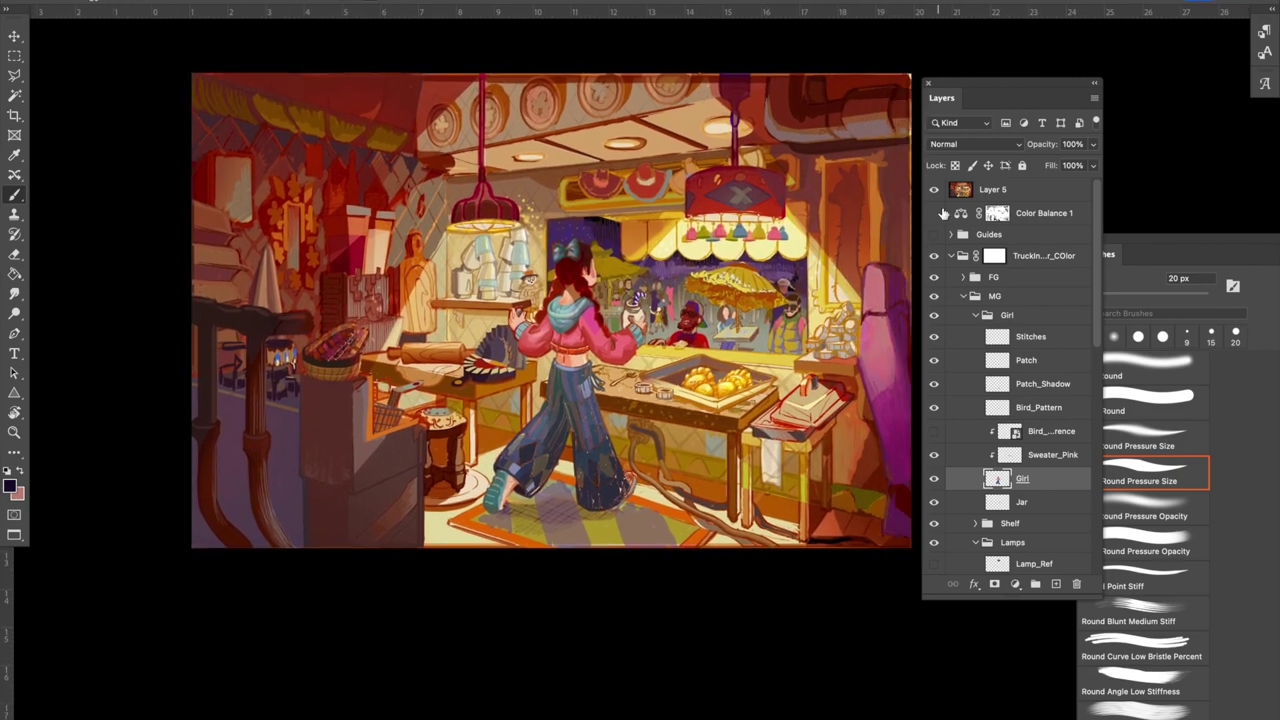
Compare the current painting with the Layer 5 version by toggling that layer's visibility, leaving it shown.
{"action": "left_click", "coordinate": [934, 191]}
{"action": "left_click", "coordinate": [935, 191]}
{"action": "left_click", "coordinate": [935, 191]}
{"action": "left_click", "coordinate": [936, 191]}
{"action": "left_click", "coordinate": [934, 191]}
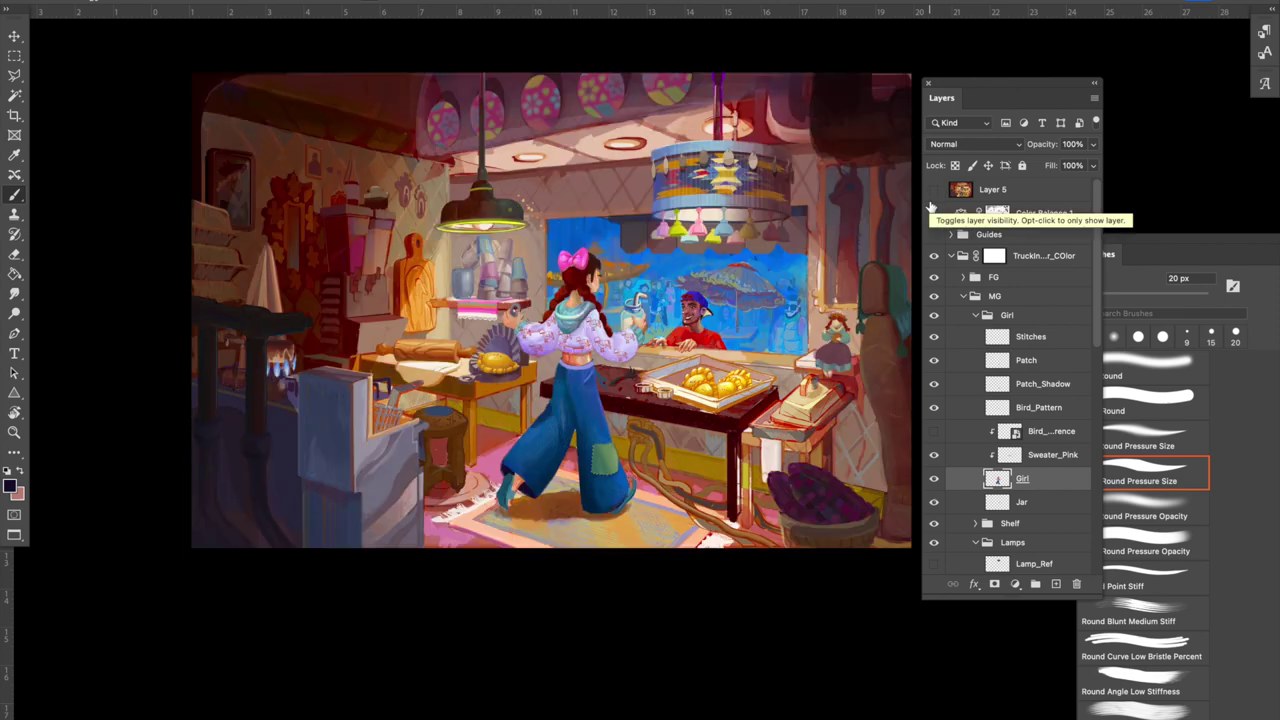
{"action": "left_click", "coordinate": [934, 212]}
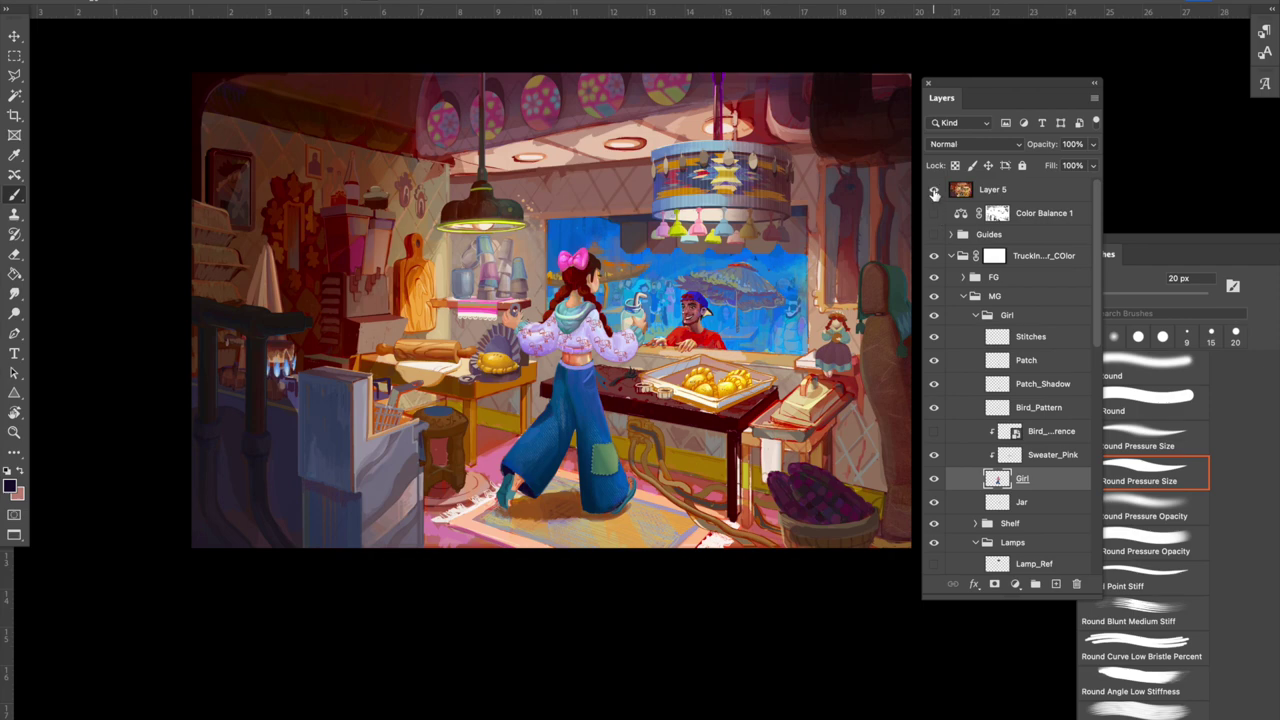
{"action": "left_click", "coordinate": [934, 192]}
{"action": "left_click", "coordinate": [934, 192]}
{"action": "left_click", "coordinate": [934, 192]}
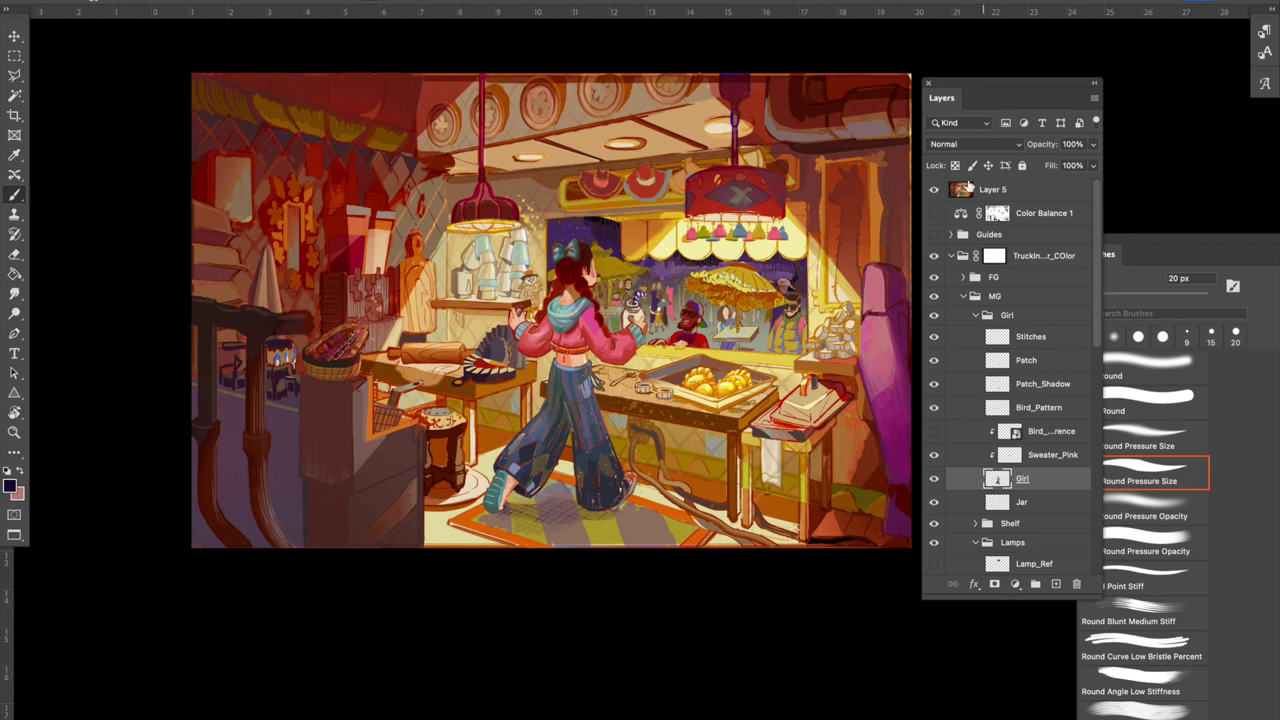
Select Layer 5, toggle its visibility once more, and move the Layers panel clear of the artwork.
{"action": "left_click", "coordinate": [1010, 198]}
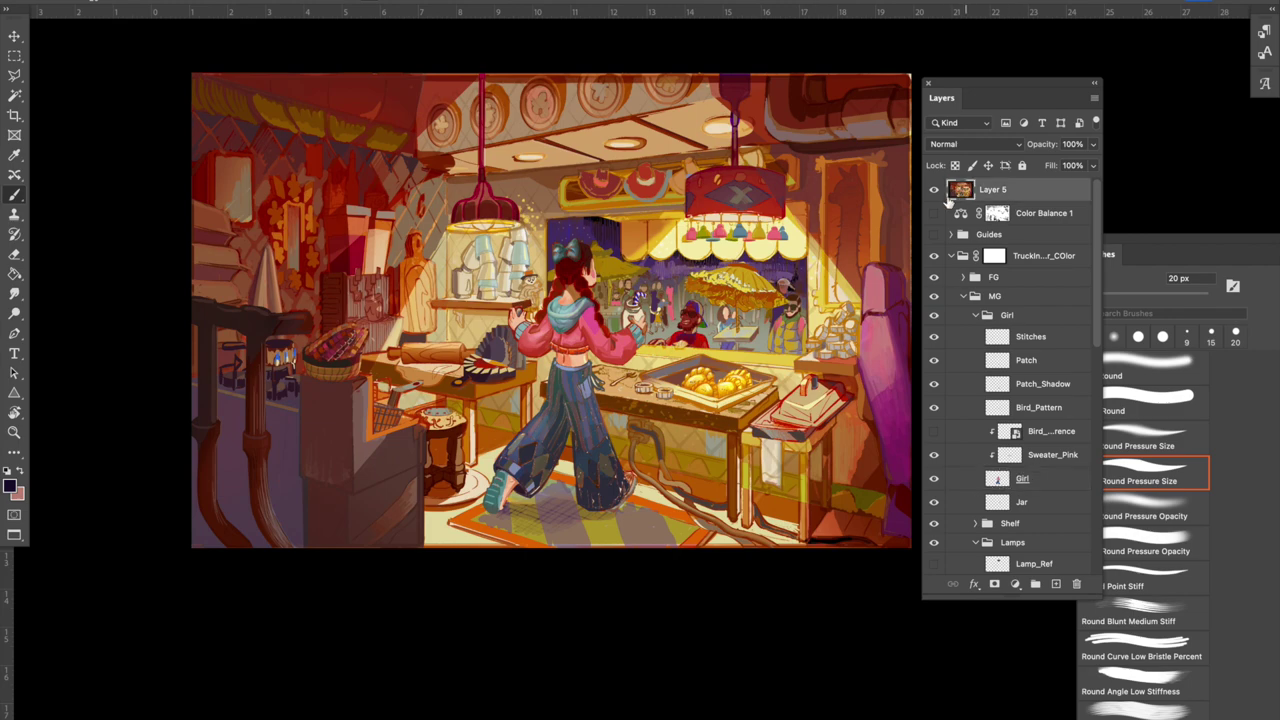
{"action": "left_click", "coordinate": [934, 190]}
{"action": "left_click", "coordinate": [934, 190]}
{"action": "left_click_drag", "start_coordinate": [994, 84], "coordinate": [1096, 98]}
Try to scale Layer 5 down to a small thumbnail in the artwork's upper-left corner.
{"action": "key", "text": "ctrl+t"}
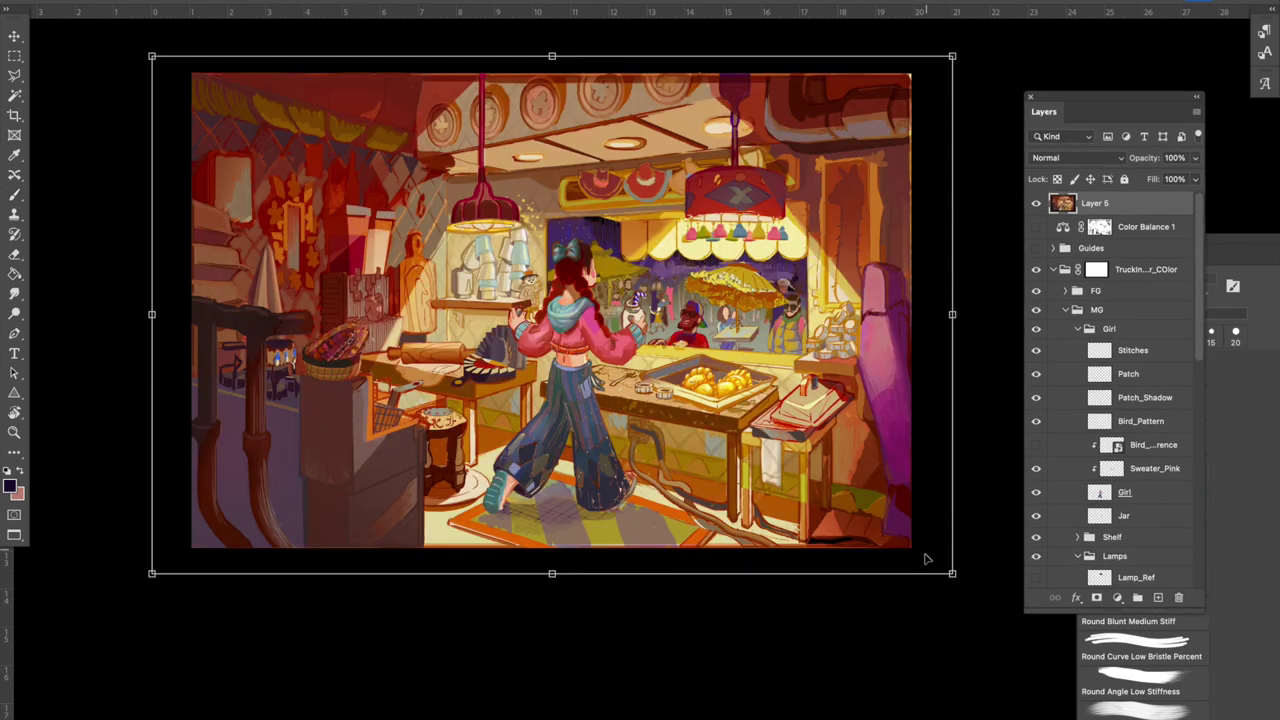
{"action": "left_click_drag", "start_coordinate": [953, 576], "coordinate": [362, 190]}
{"action": "key", "text": "Return"}
{"action": "key", "text": "b"}
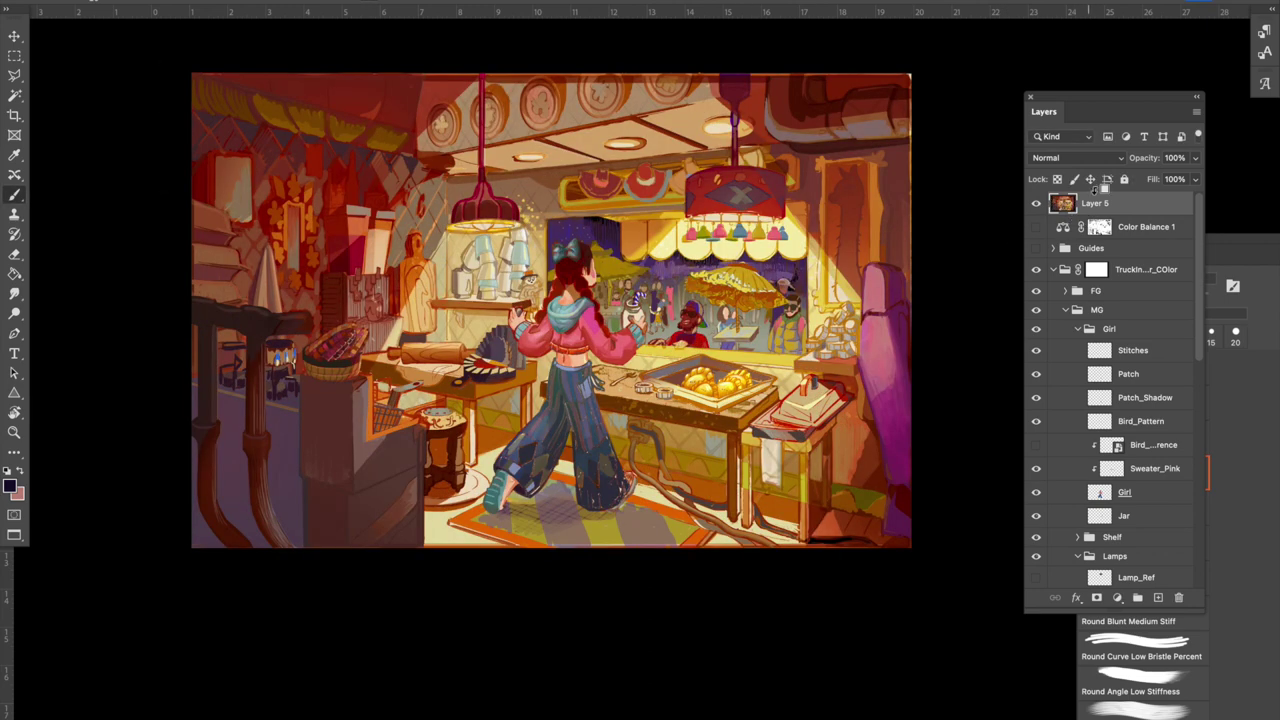
Duplicate Layer 5, hide the original, and scale the copy down to a thumbnail in the artwork's upper-left corner.
{"action": "key", "text": "ctrl+j"}
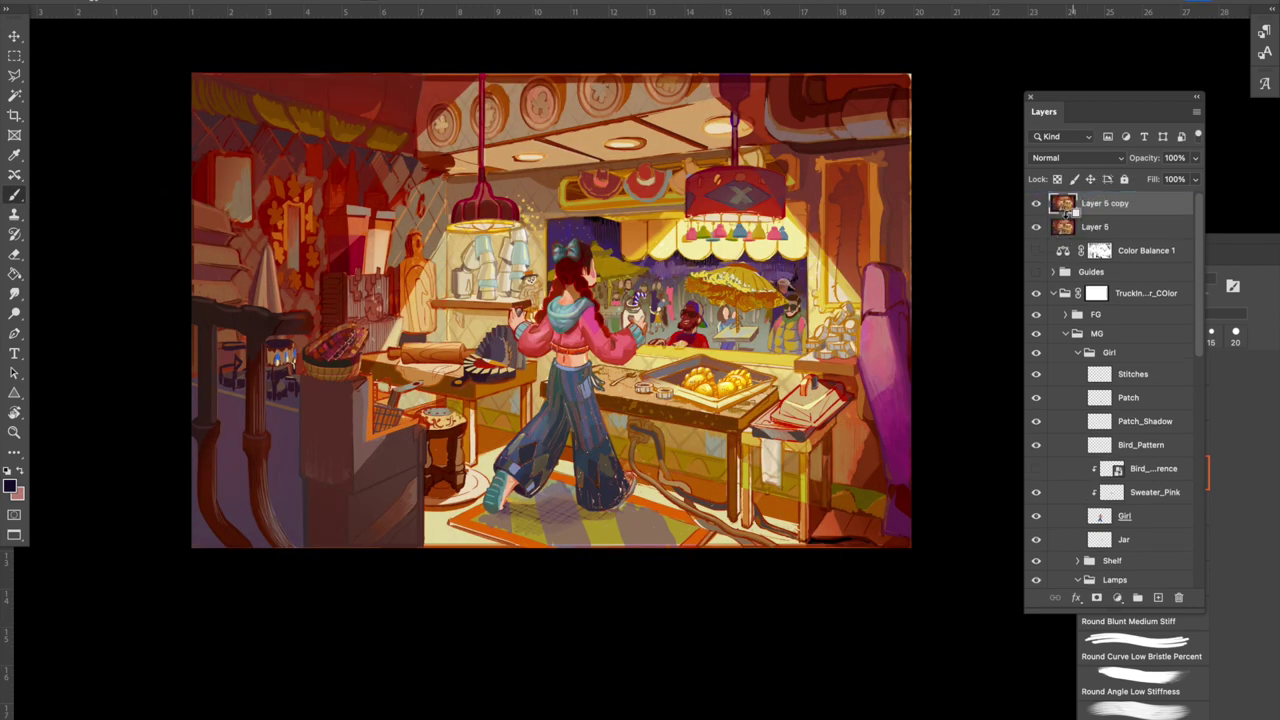
{"action": "key", "text": "ctrl+t"}
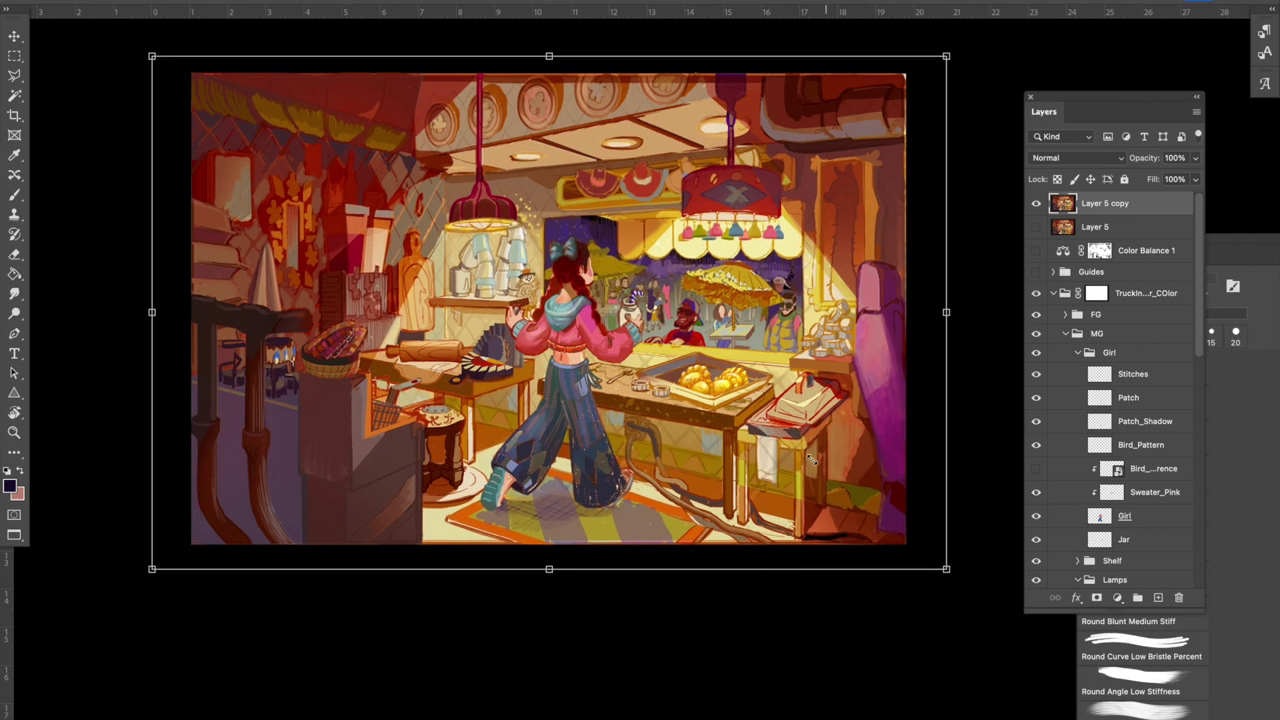
{"action": "left_click_drag", "start_coordinate": [952, 574], "coordinate": [364, 168]}
{"action": "left_click_drag", "start_coordinate": [301, 121], "coordinate": [347, 154]}
{"action": "key", "text": "Return"}
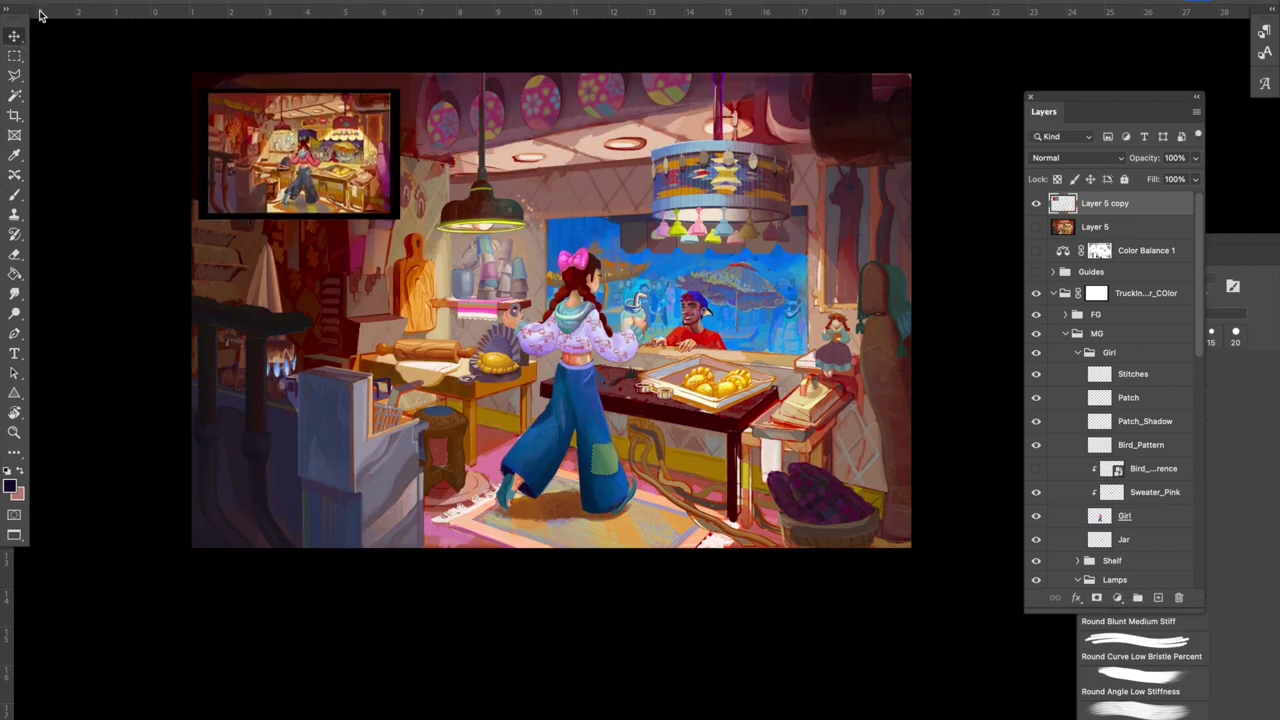
Duplicate the thumbnail to the right of the first and shift the duplicate's hue by +29 with Hue/Saturation.
{"action": "left_click_drag", "start_coordinate": [313, 177], "coordinate": [538, 175]}
{"action": "left_click", "coordinate": [186, 1]}
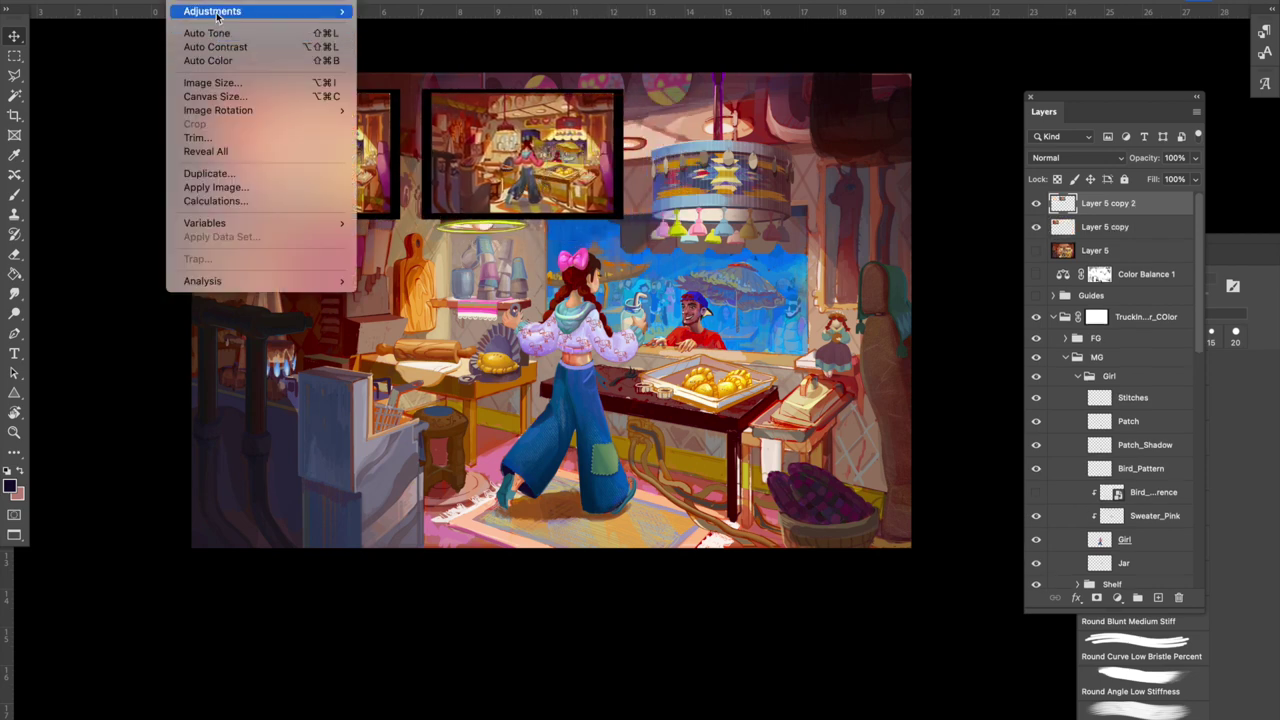
{"action": "mouse_move", "coordinate": [219, 14]}
{"action": "left_click", "coordinate": [408, 88]}
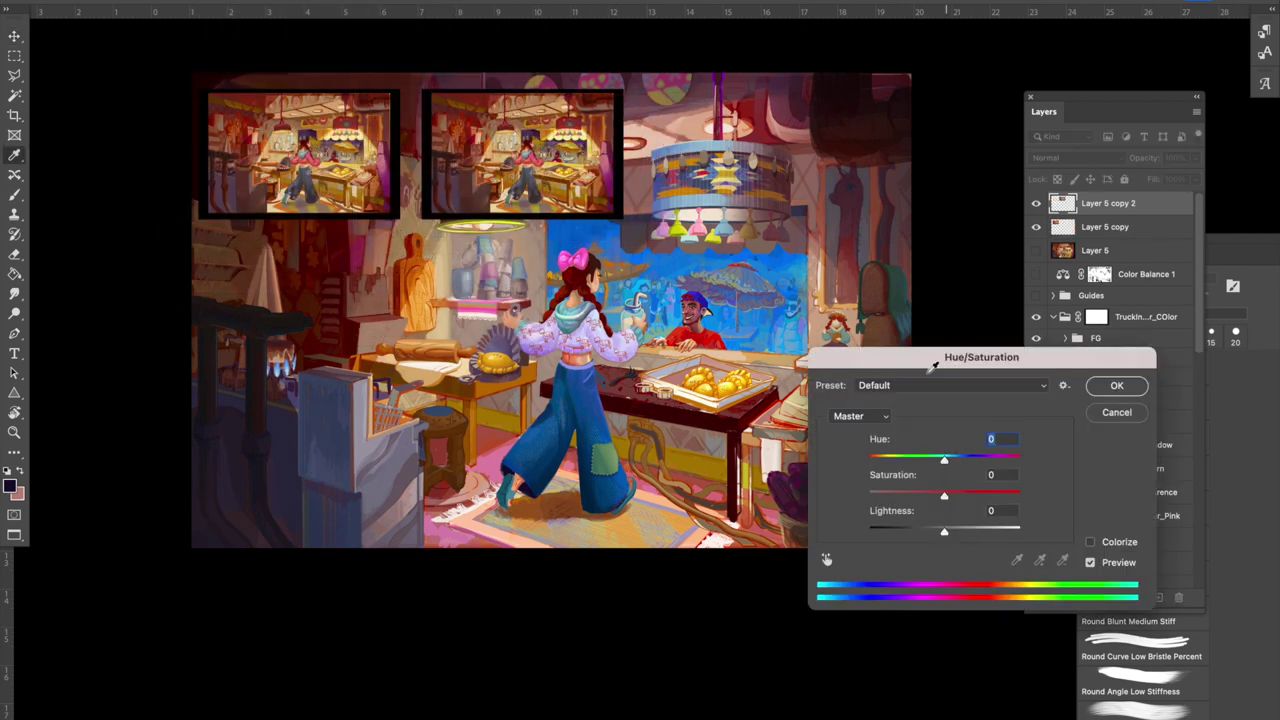
{"action": "mouse_move", "coordinate": [942, 461]}
{"action": "left_mouse_down"}
{"action": "mouse_move", "coordinate": [912, 462]}
{"action": "mouse_move", "coordinate": [981, 466]}
{"action": "mouse_move", "coordinate": [967, 466]}
{"action": "left_mouse_up"}
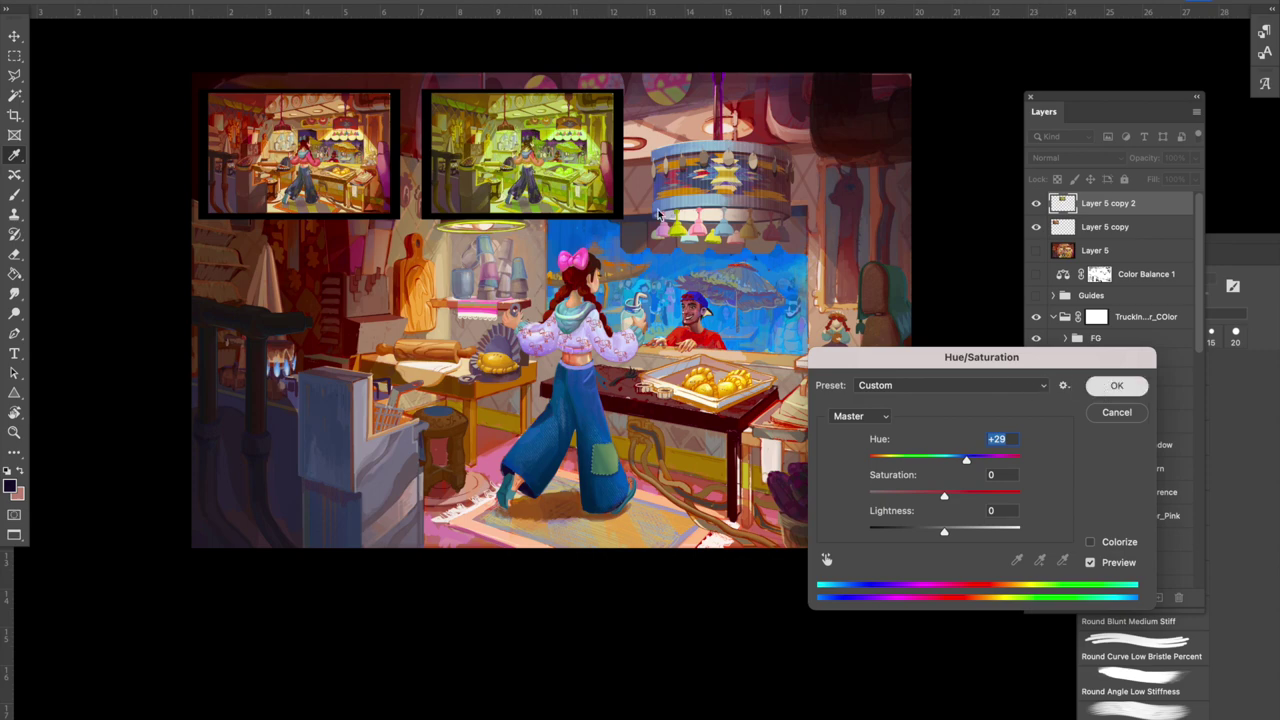
{"action": "left_click", "coordinate": [1100, 388]}
Compare the two color thumbnails against the painting and hide both thumbnail layers.
{"action": "scroll", "coordinate": [647, 392], "scroll_direction": "up", "scroll_amount": 5}
{"action": "left_click_drag", "start_coordinate": [512, 384], "coordinate": [617, 715]}
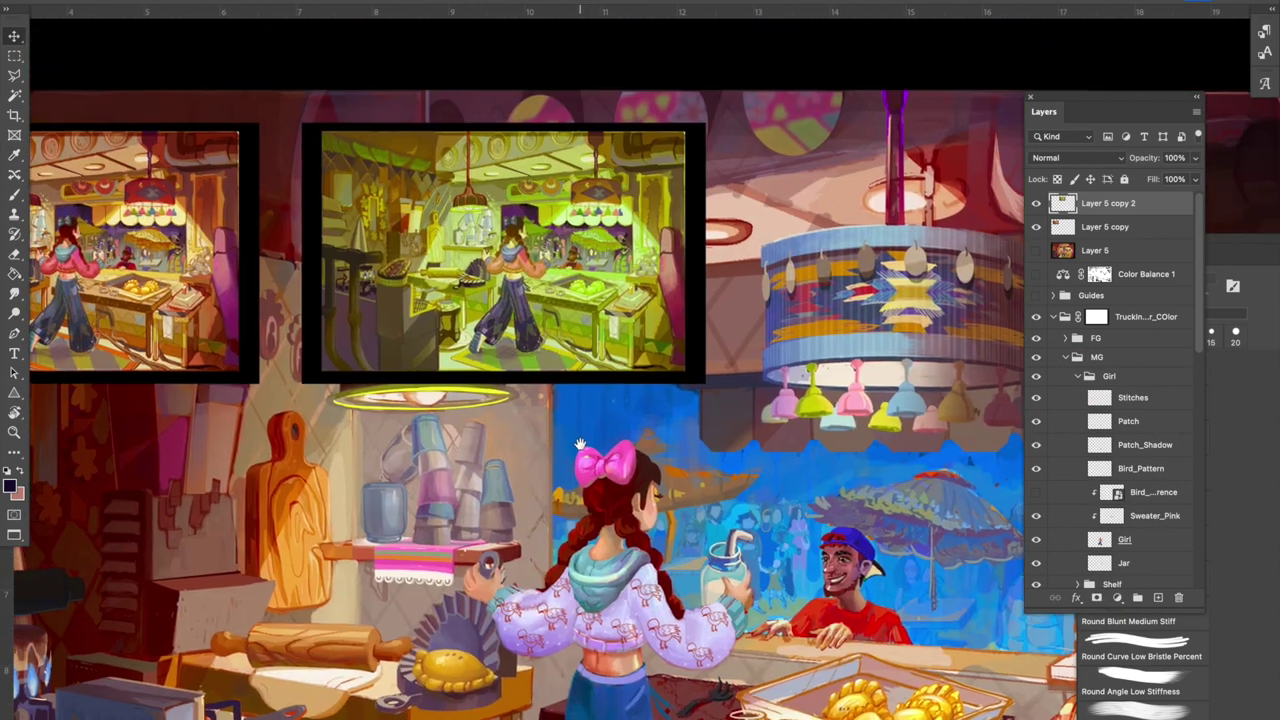
{"action": "scroll", "coordinate": [845, 262], "scroll_direction": "down", "scroll_amount": 5}
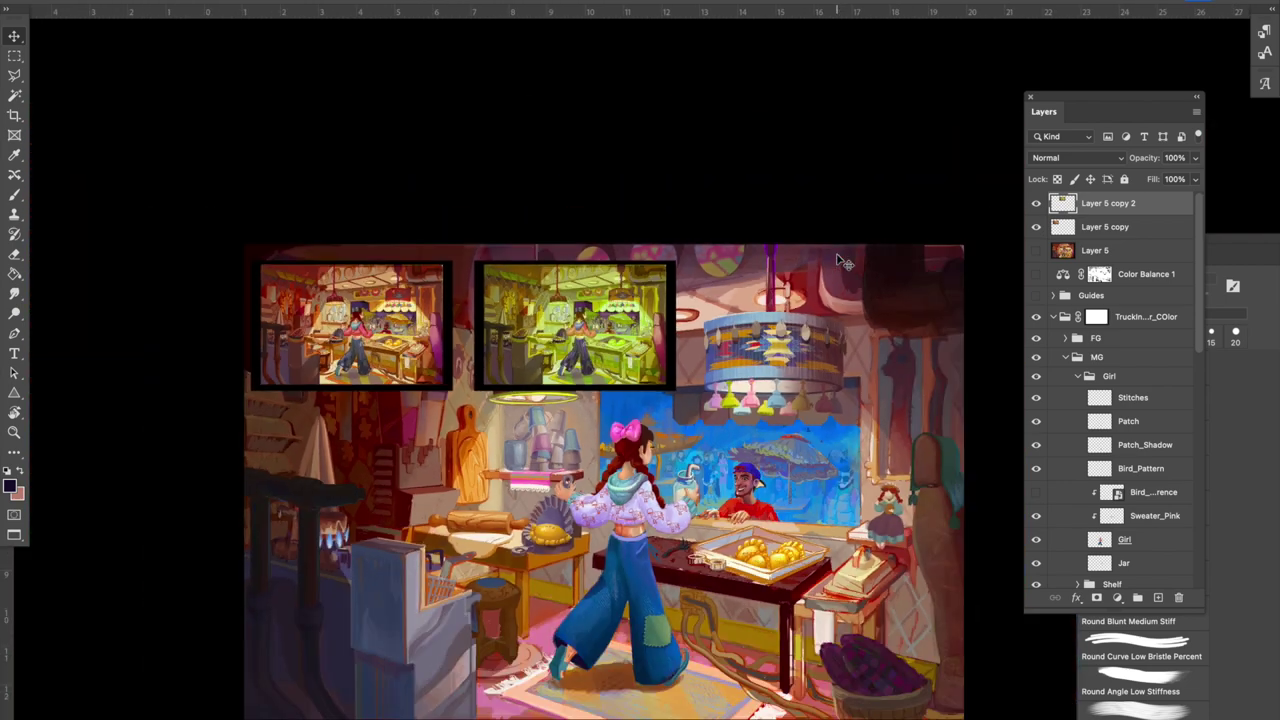
{"action": "scroll", "coordinate": [580, 310], "scroll_direction": "down", "scroll_amount": 2}
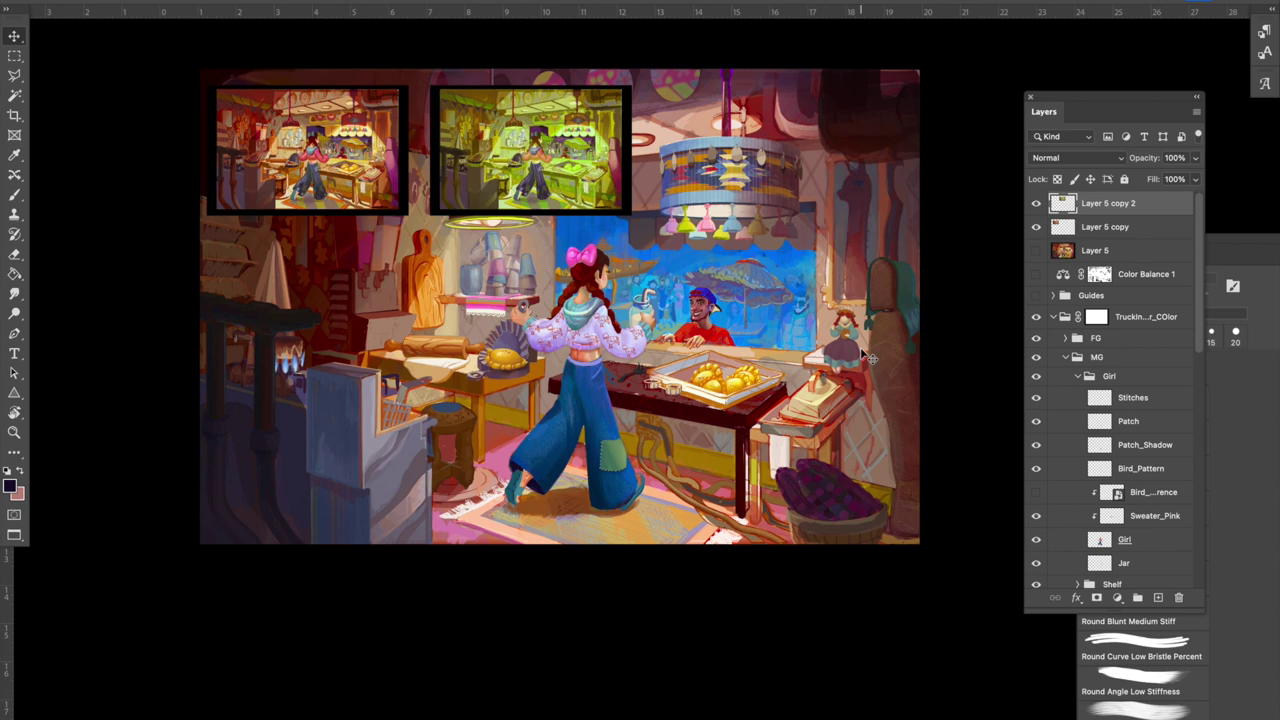
{"action": "left_click_drag", "start_coordinate": [862, 352], "coordinate": [900, 418]}
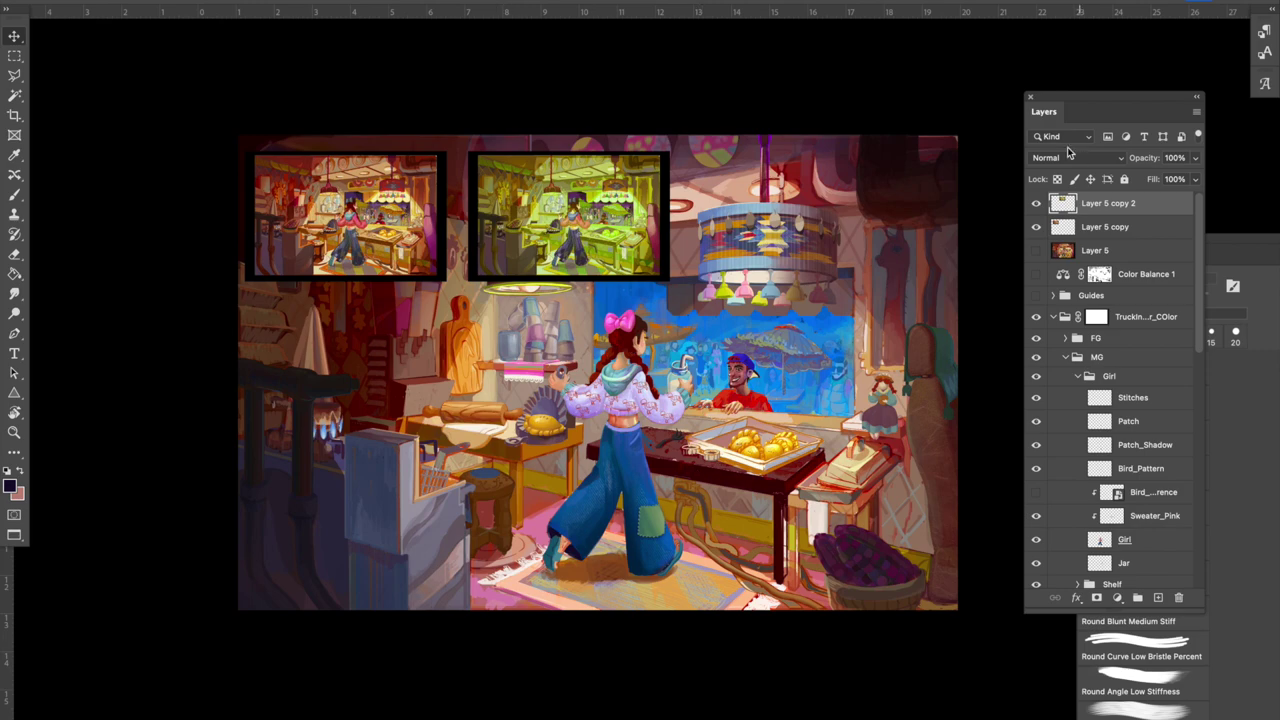
{"action": "left_click_drag", "start_coordinate": [1036, 207], "coordinate": [1046, 243]}
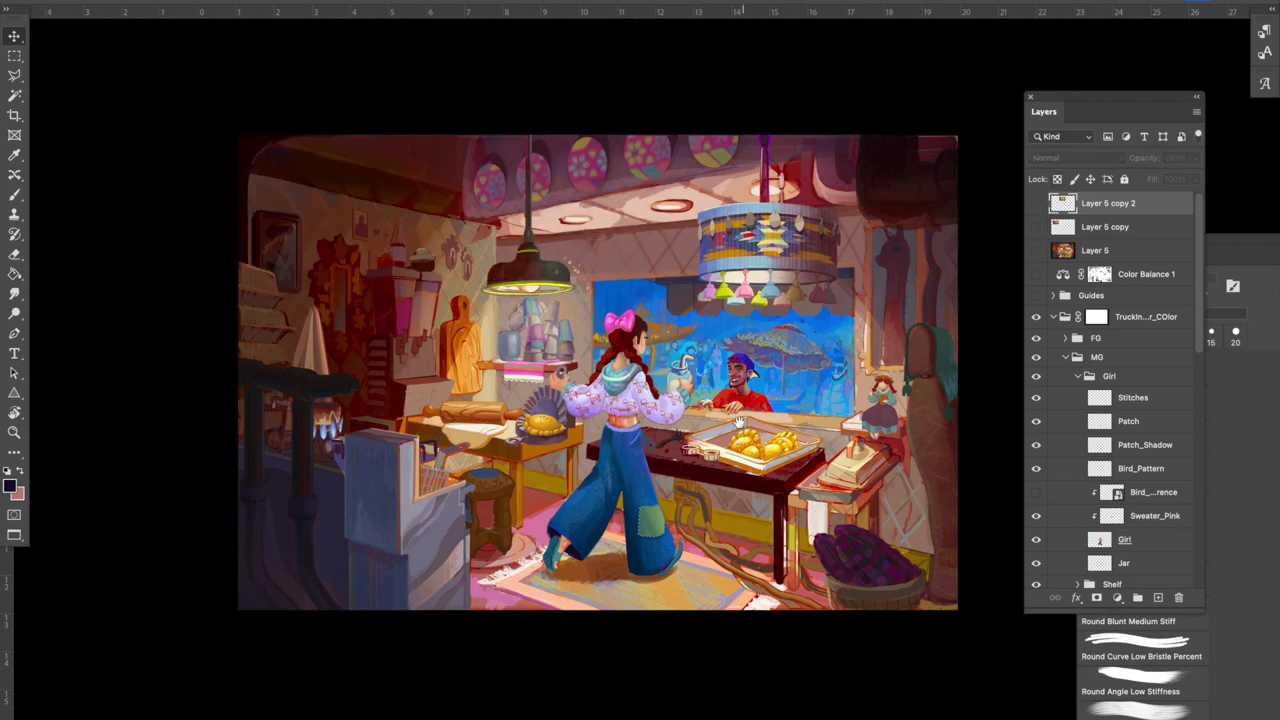
Examine the girl, the table and the rest of the kitchen scene up close and as a whole.
{"action": "left_click_drag", "start_coordinate": [740, 422], "coordinate": [705, 376]}
{"action": "key", "text": "super+plus"}
{"action": "key", "text": "super+plus"}
{"action": "key", "text": "super+plus"}
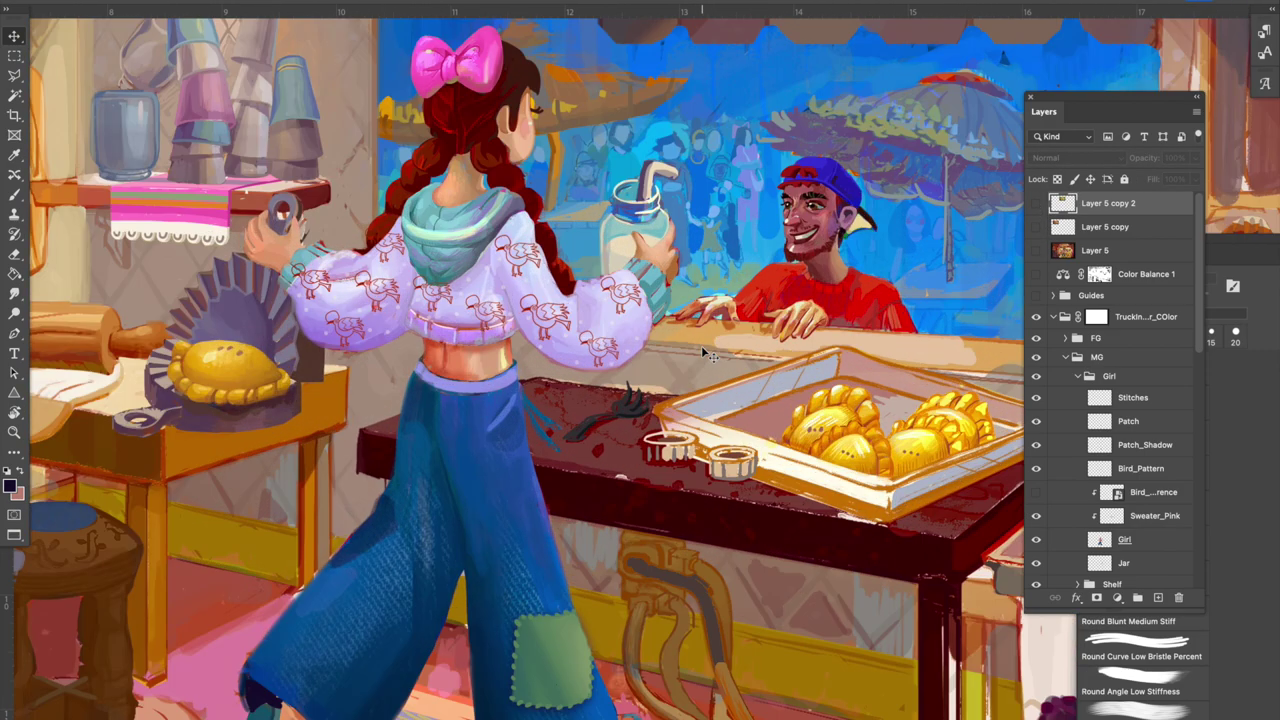
{"action": "scroll", "coordinate": [704, 353], "scroll_direction": "down", "scroll_amount": 3}
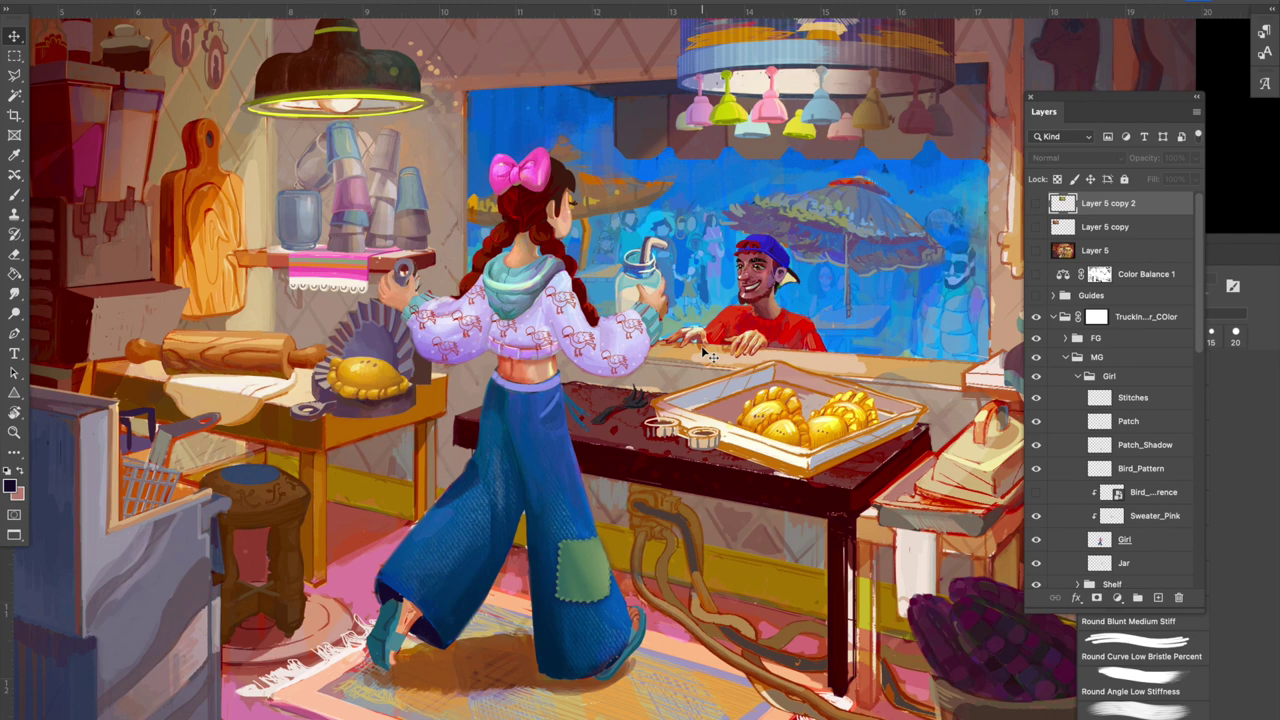
{"action": "left_click_drag", "start_coordinate": [783, 542], "coordinate": [520, 390]}
{"action": "key", "text": "super+minus"}
{"action": "scroll", "coordinate": [521, 393], "scroll_direction": "down", "scroll_amount": 2}
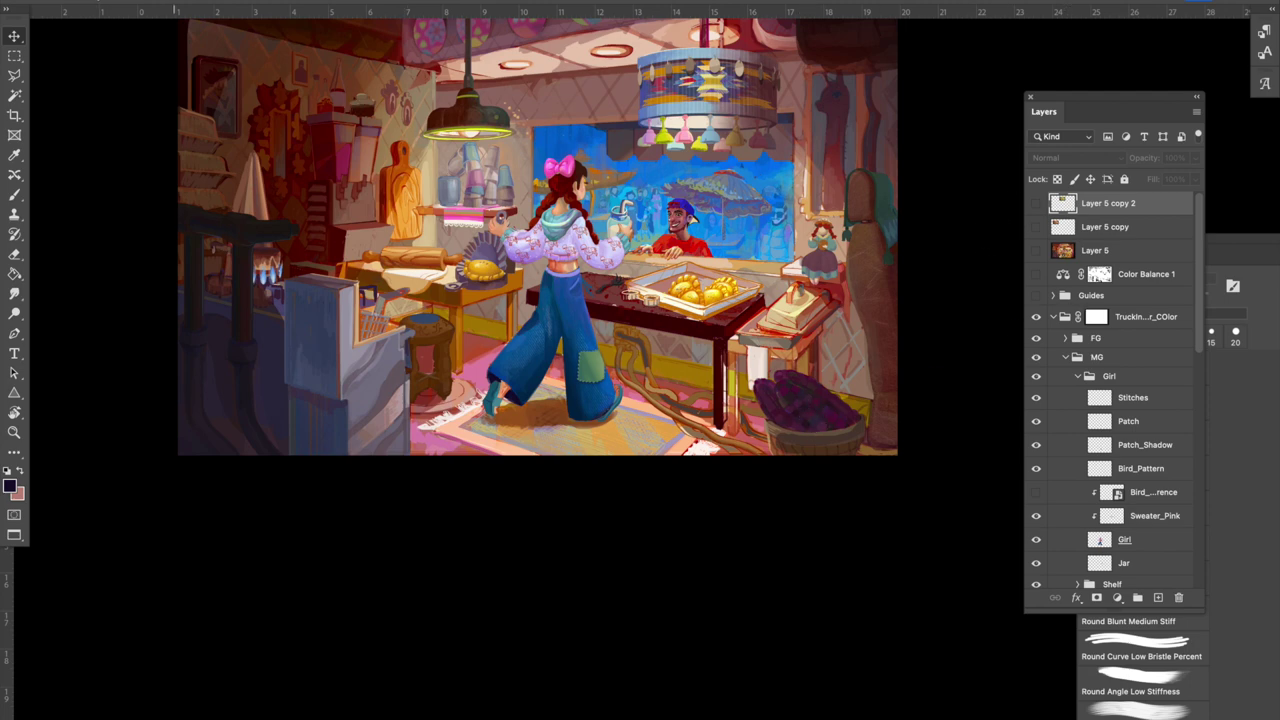
Duplicate the Purple_Corn layer and offset the copy slightly behind the original corn.
{"action": "left_click", "coordinate": [791, 416], "text": "ctrl"}
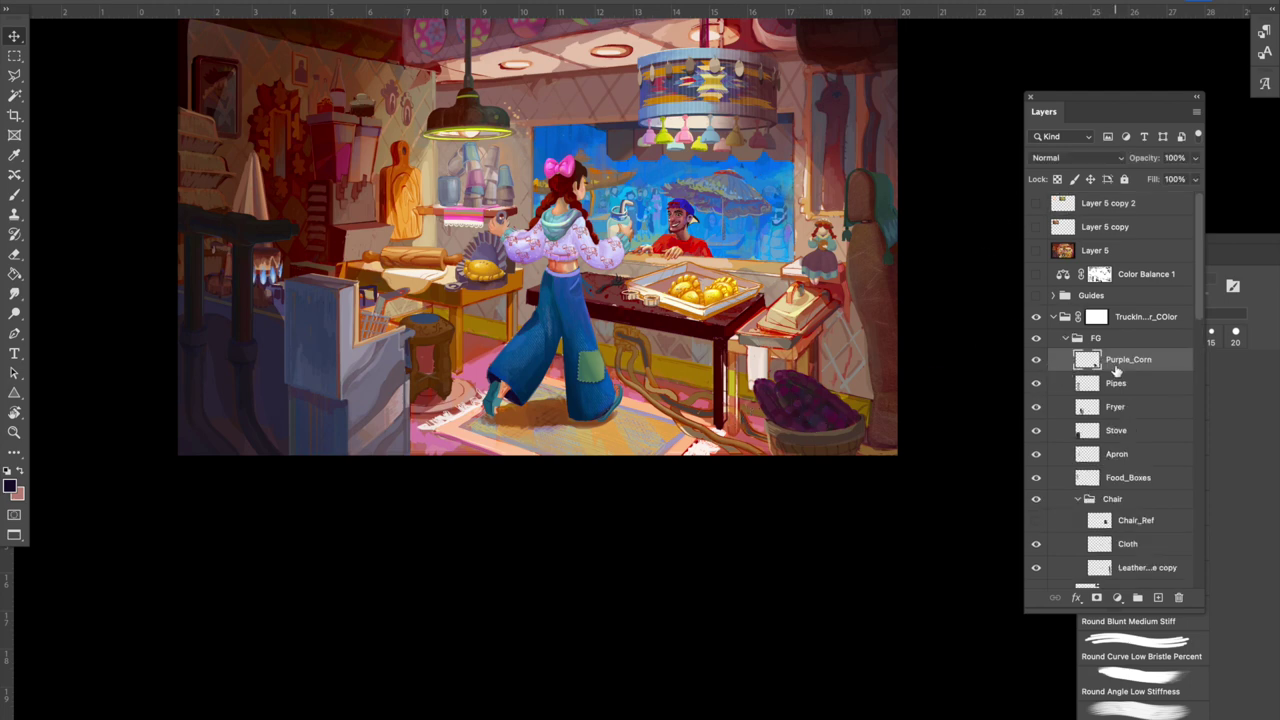
{"action": "key", "text": "ctrl+j"}
{"action": "left_click_drag", "start_coordinate": [782, 405], "coordinate": [803, 412]}
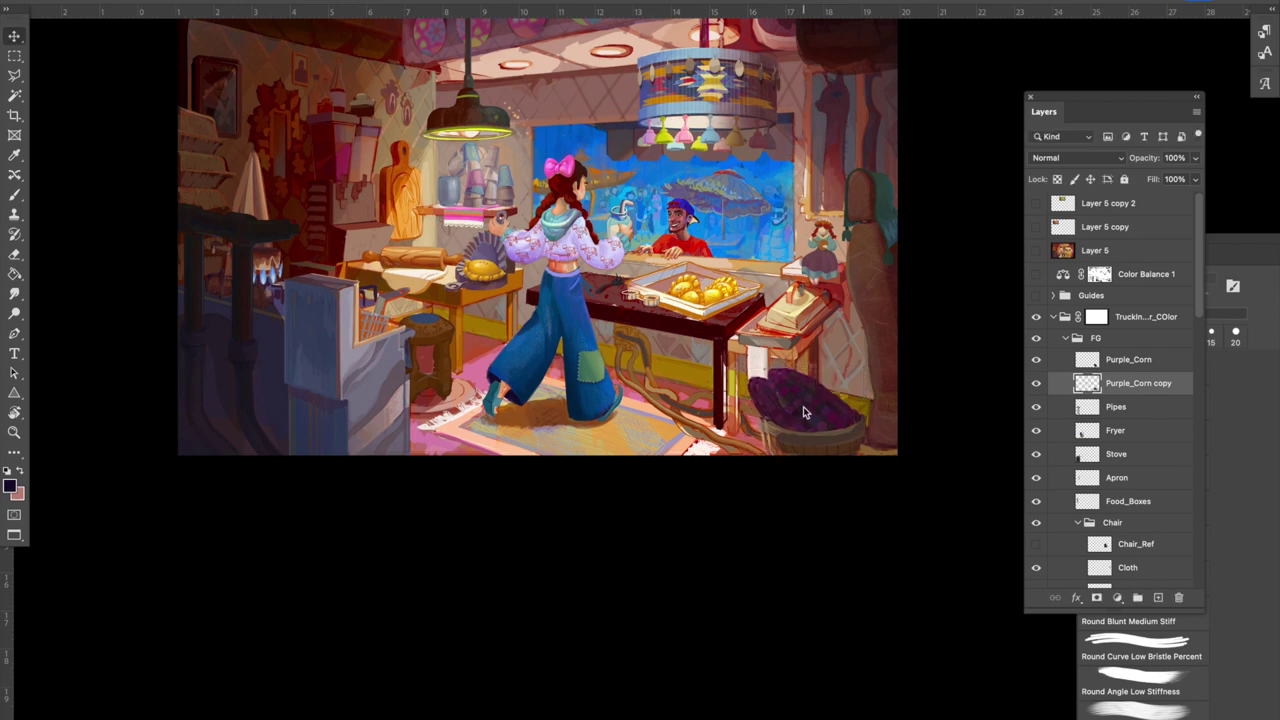
Brighten the purple corn copy with Brightness/Contrast, setting Brightness to 150.
{"action": "left_click", "coordinate": [188, 1]}
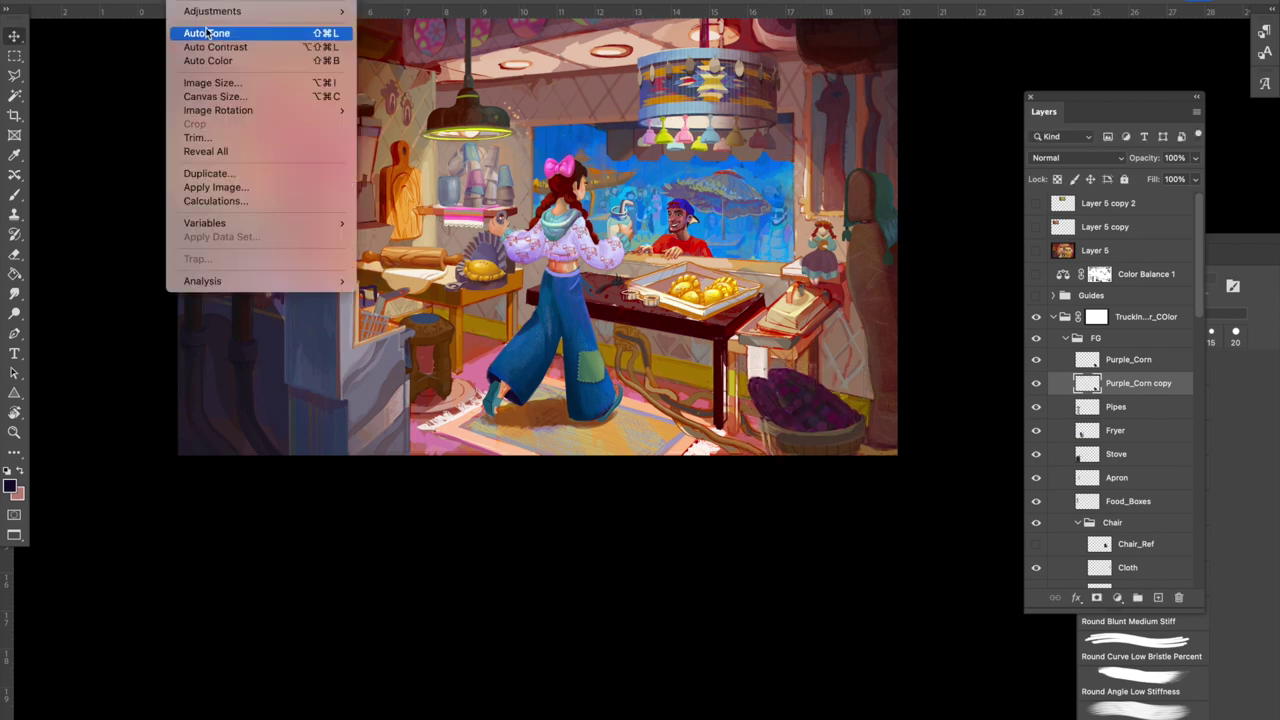
{"action": "mouse_move", "coordinate": [320, 12]}
{"action": "left_click", "coordinate": [364, 12]}
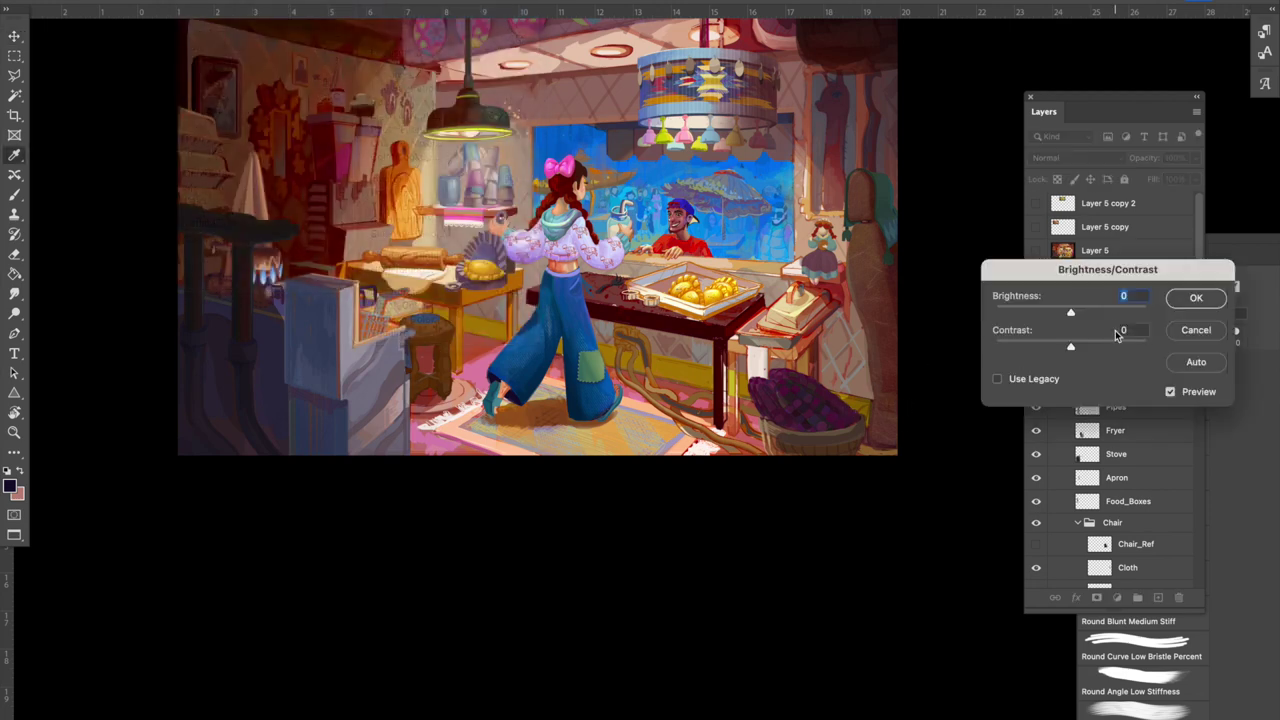
{"action": "left_click_drag", "start_coordinate": [1118, 316], "coordinate": [1142, 323]}
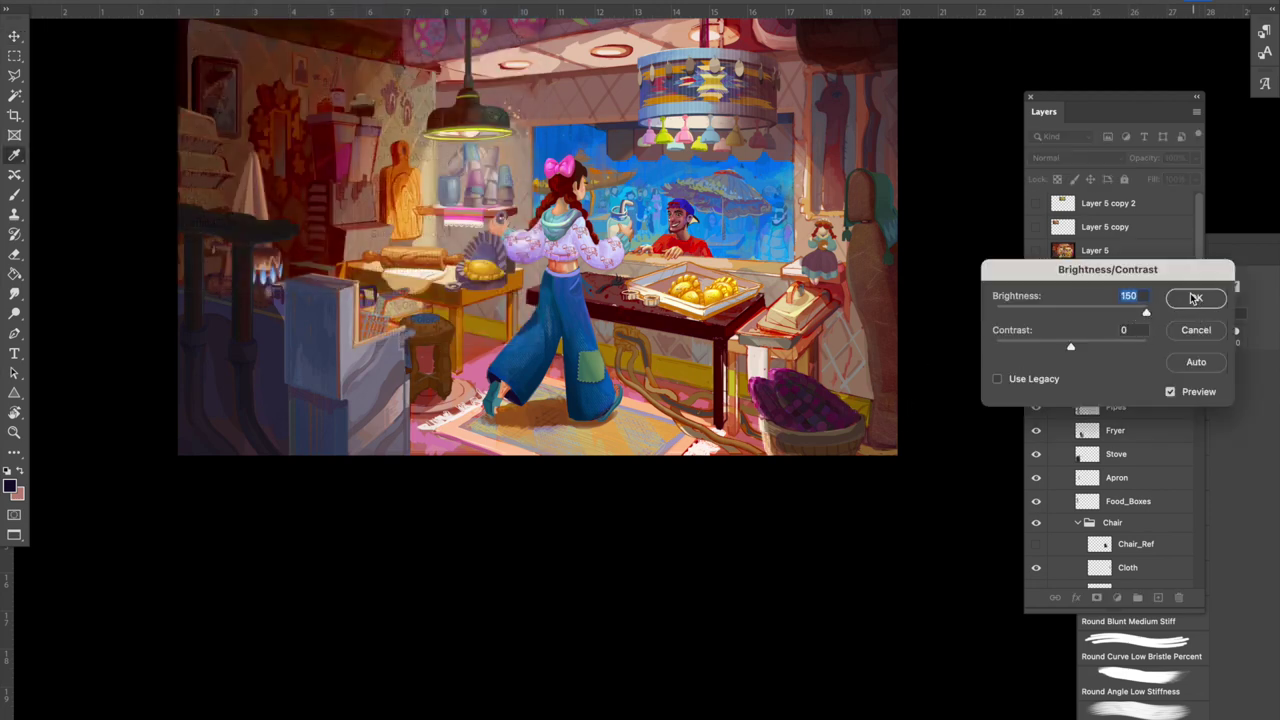
{"action": "left_click", "coordinate": [1195, 297]}
{"action": "key", "text": "super+plus"}
{"action": "key", "text": "super+minus"}
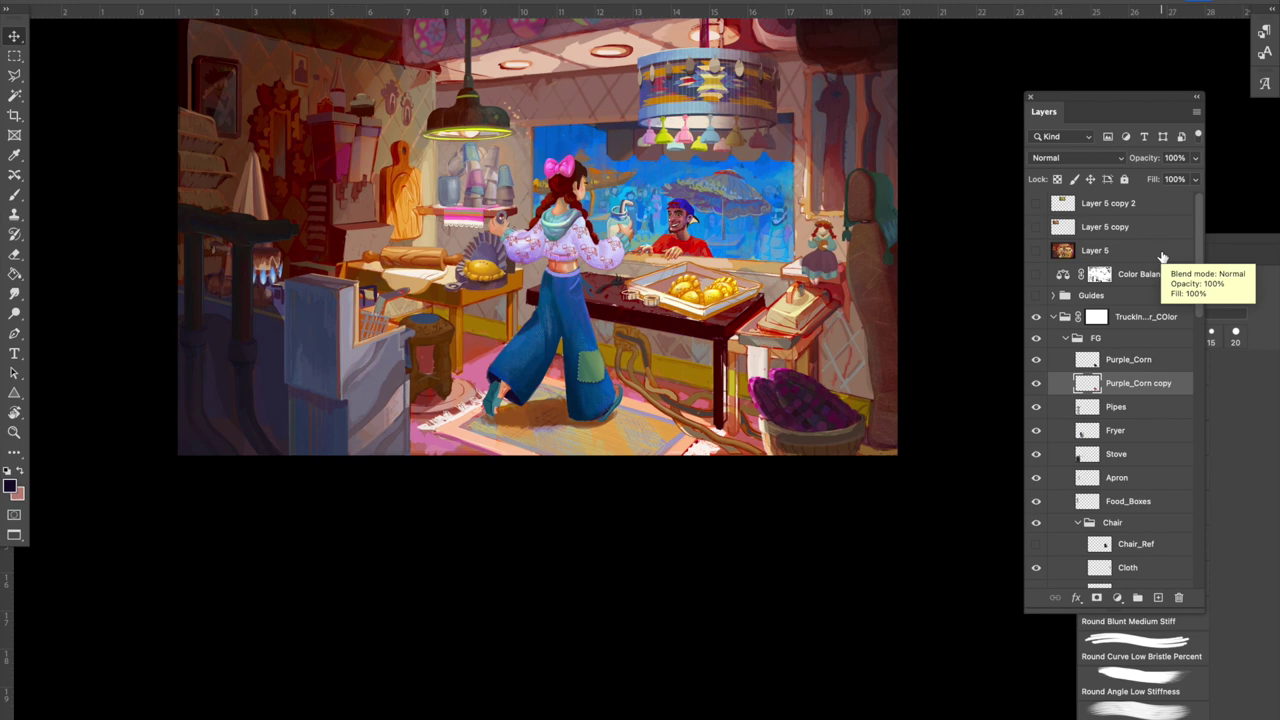
Free-transform the brightened corn copy slightly upward as a magenta rim along the cobs' upper edge.
{"action": "key", "text": "ctrl+t"}
{"action": "left_click_drag", "start_coordinate": [803, 370], "coordinate": [803, 365]}
{"action": "key", "text": "Return"}
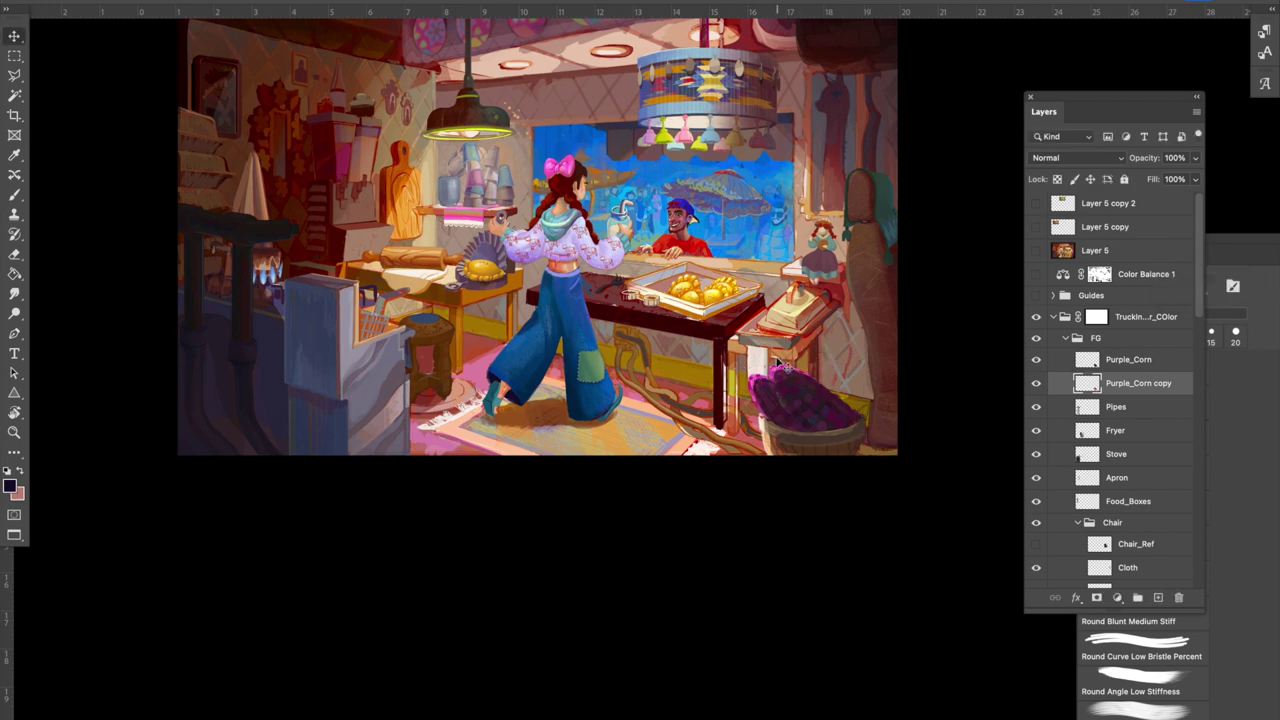
Select the Back_Wall layer and choose the Soft Round brush for painting near the corn basket.
{"action": "scroll", "coordinate": [1110, 430], "scroll_direction": "down", "scroll_amount": 10}
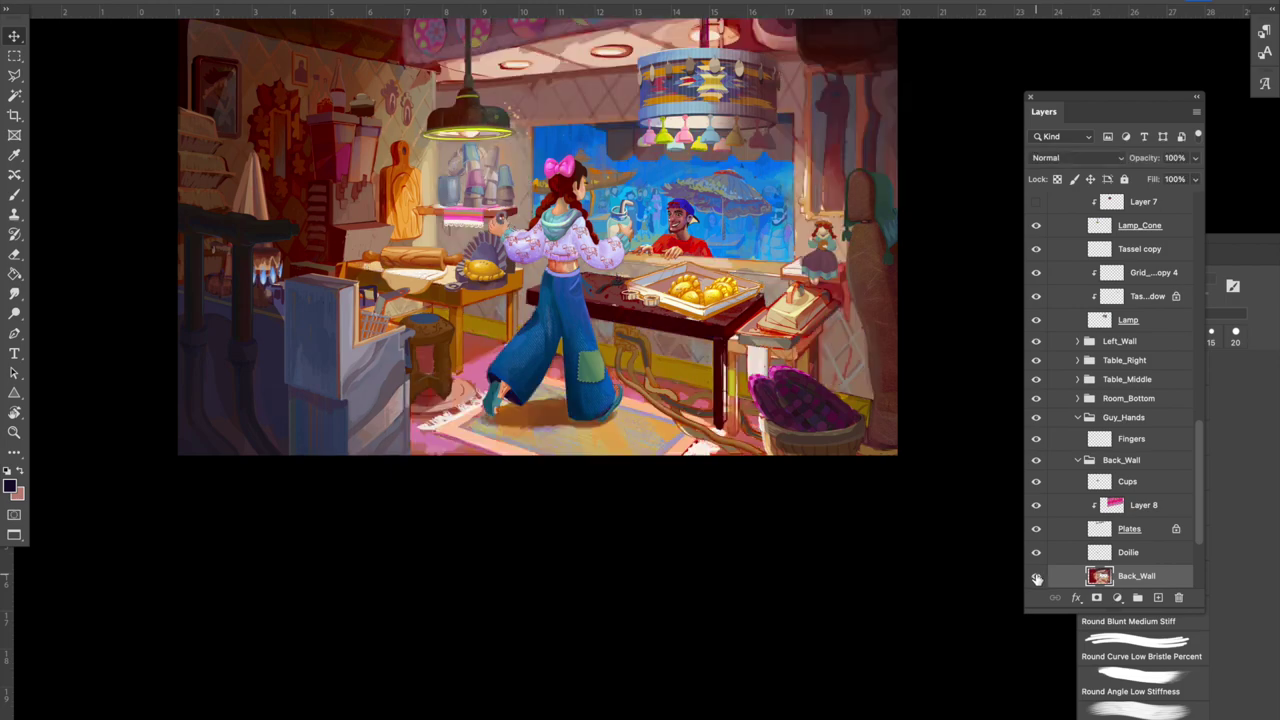
{"action": "key", "text": "b"}
{"action": "key", "text": "super+plus"}
{"action": "key", "text": "super+plus"}
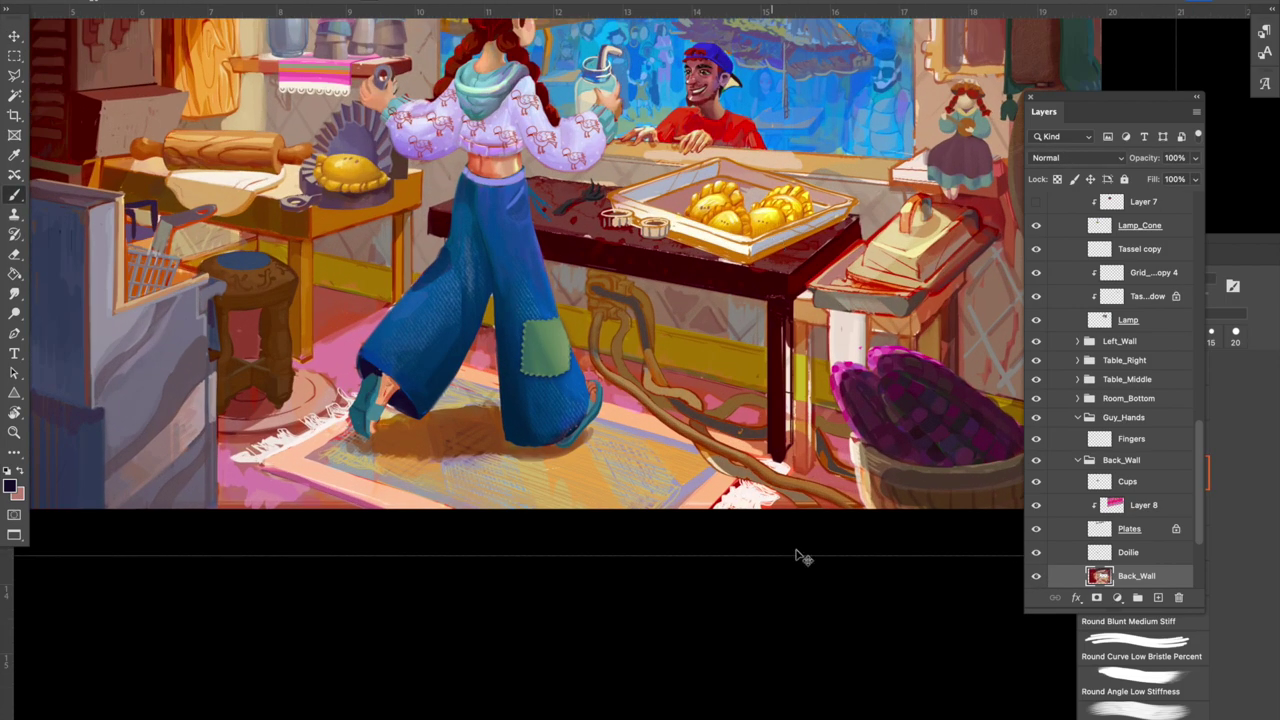
{"action": "left_click_drag", "start_coordinate": [721, 463], "coordinate": [671, 445]}
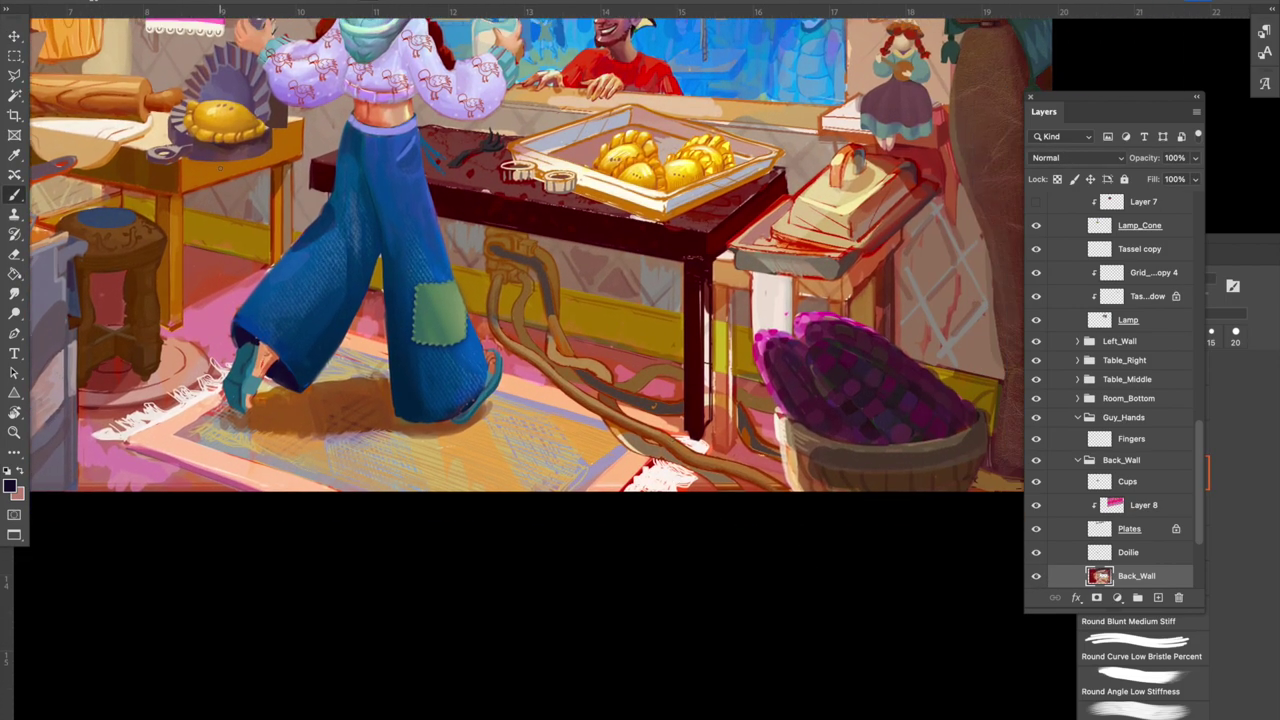
{"action": "left_click", "coordinate": [109, 2]}
{"action": "left_click", "coordinate": [113, 143]}
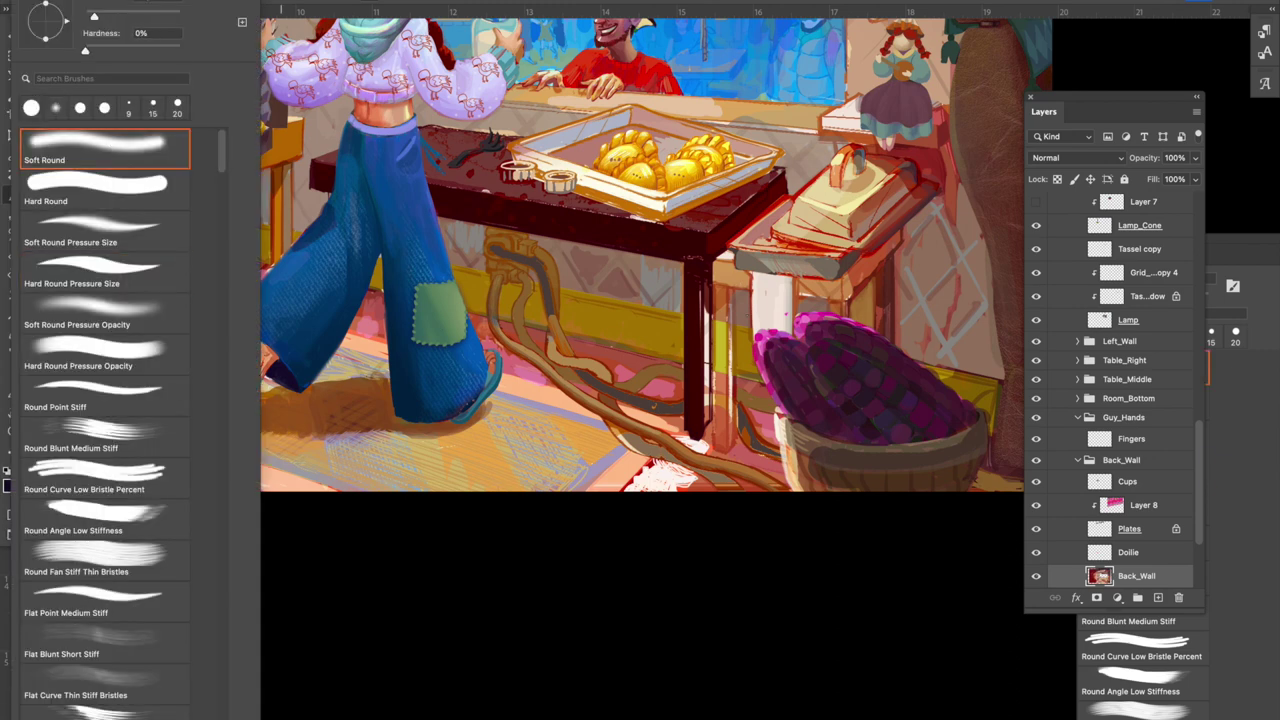
{"action": "left_click", "coordinate": [545, 540]}
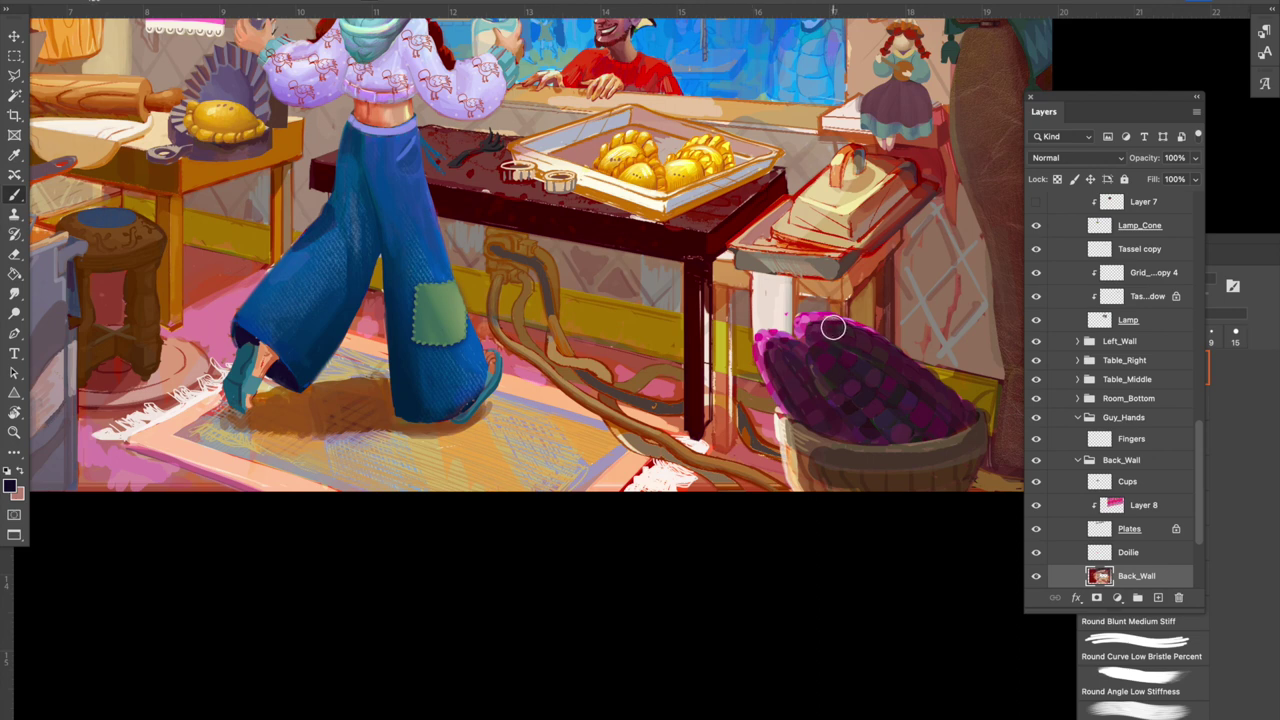
Paint a soft blue shade sampled from the jeans on the white area beside the corn and check it on the Back_Wall layer.
{"action": "left_click", "coordinate": [436, 251], "text": "alt"}
{"action": "mouse_move", "coordinate": [765, 342]}
{"action": "left_mouse_down"}
{"action": "mouse_move", "coordinate": [783, 397]}
{"action": "mouse_move", "coordinate": [780, 284]}
{"action": "mouse_move", "coordinate": [802, 260]}
{"action": "mouse_move", "coordinate": [782, 342]}
{"action": "left_mouse_up"}
{"action": "left_click_drag", "start_coordinate": [920, 484], "coordinate": [920, 428]}
{"action": "left_click", "coordinate": [1097, 576], "text": "ctrl"}
{"action": "key", "text": "ctrl+d"}
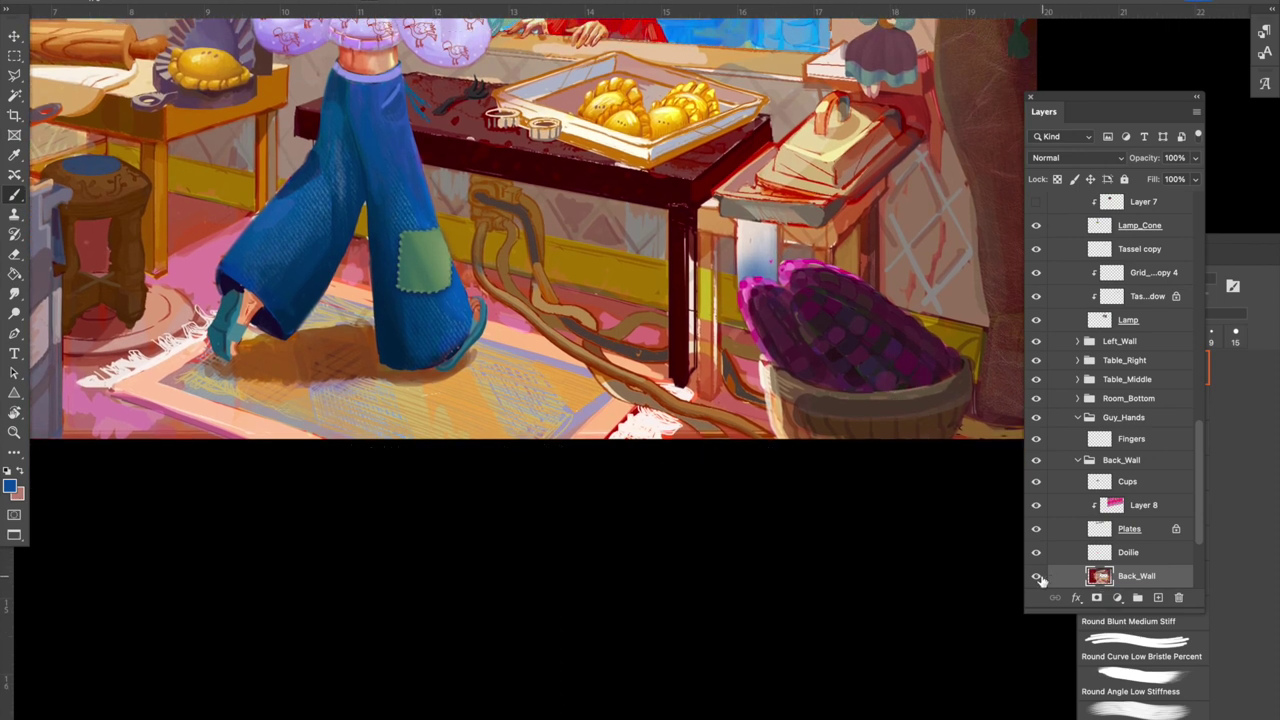
{"action": "left_click", "coordinate": [1036, 576]}
{"action": "left_click", "coordinate": [1036, 576]}
{"action": "left_click_drag", "start_coordinate": [861, 375], "coordinate": [851, 460]}
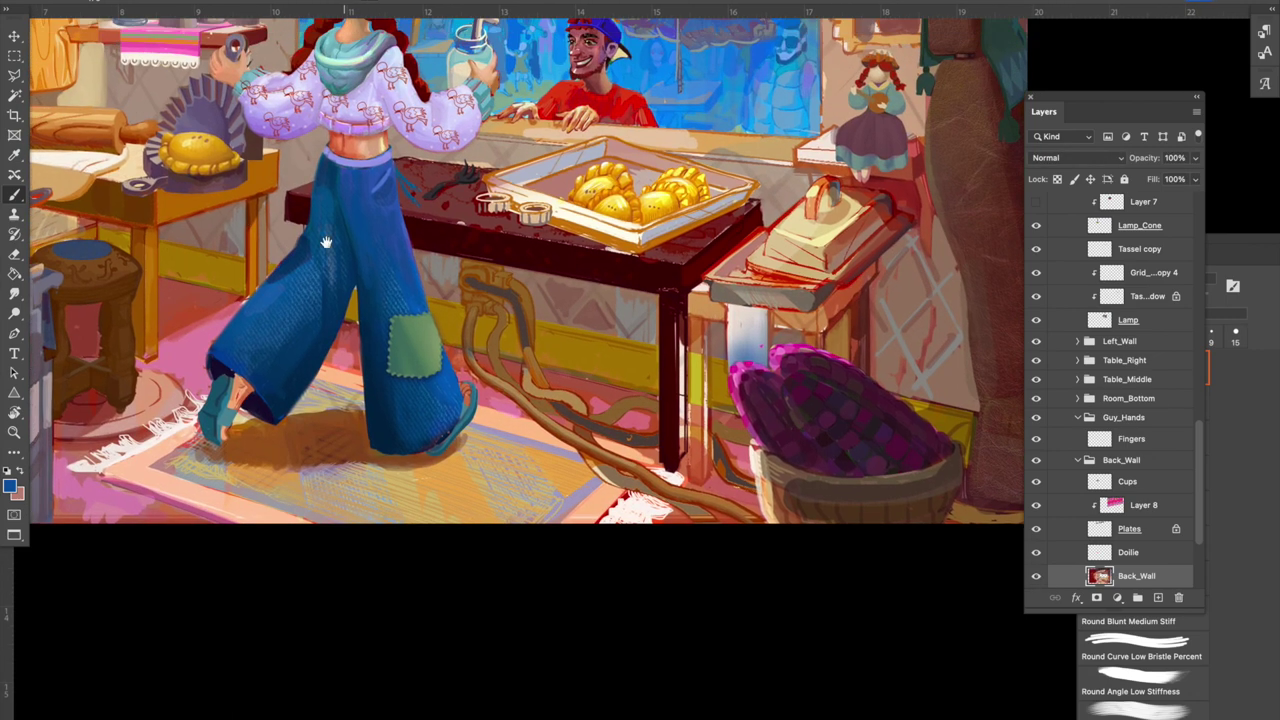
Select the Trim layer, lock its transparent pixels and sample a dark olive for the brush near the corn basket.
{"action": "left_click", "coordinate": [797, 423], "text": "ctrl"}
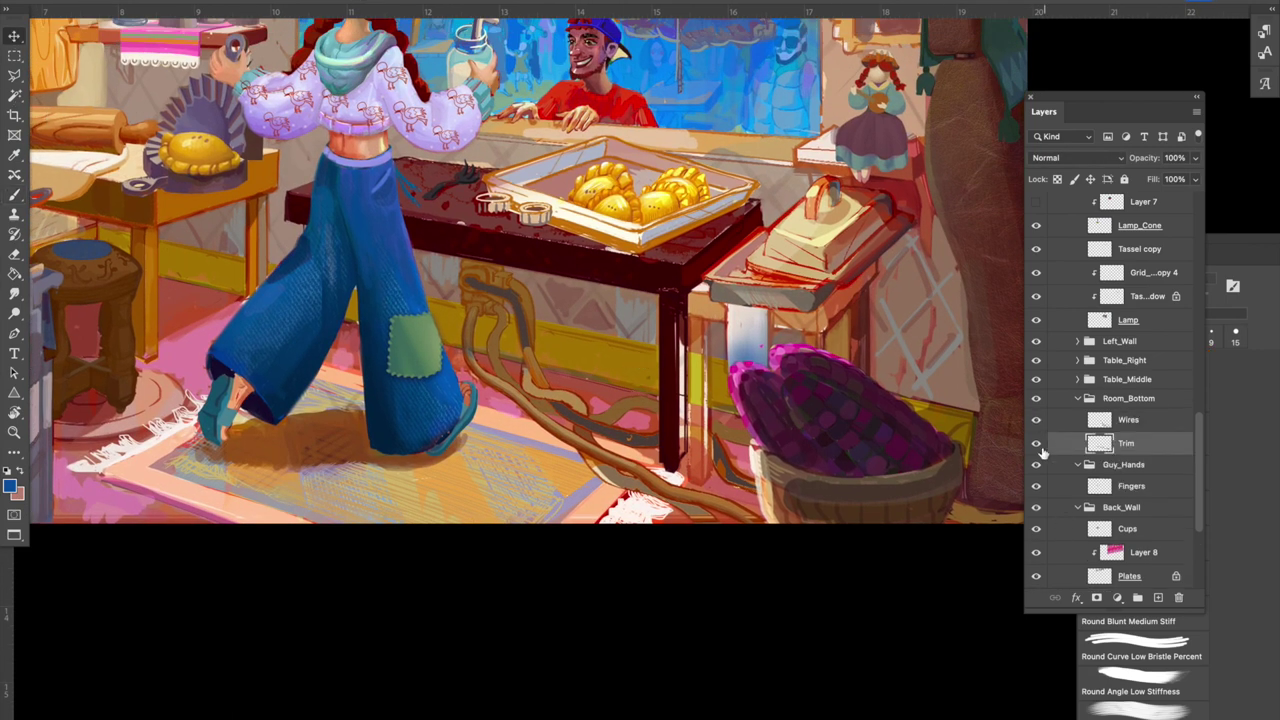
{"action": "left_click", "coordinate": [1036, 443]}
{"action": "key", "text": "ctrl+minus"}
{"action": "key", "text": "ctrl+minus"}
{"action": "key", "text": "ctrl+plus"}
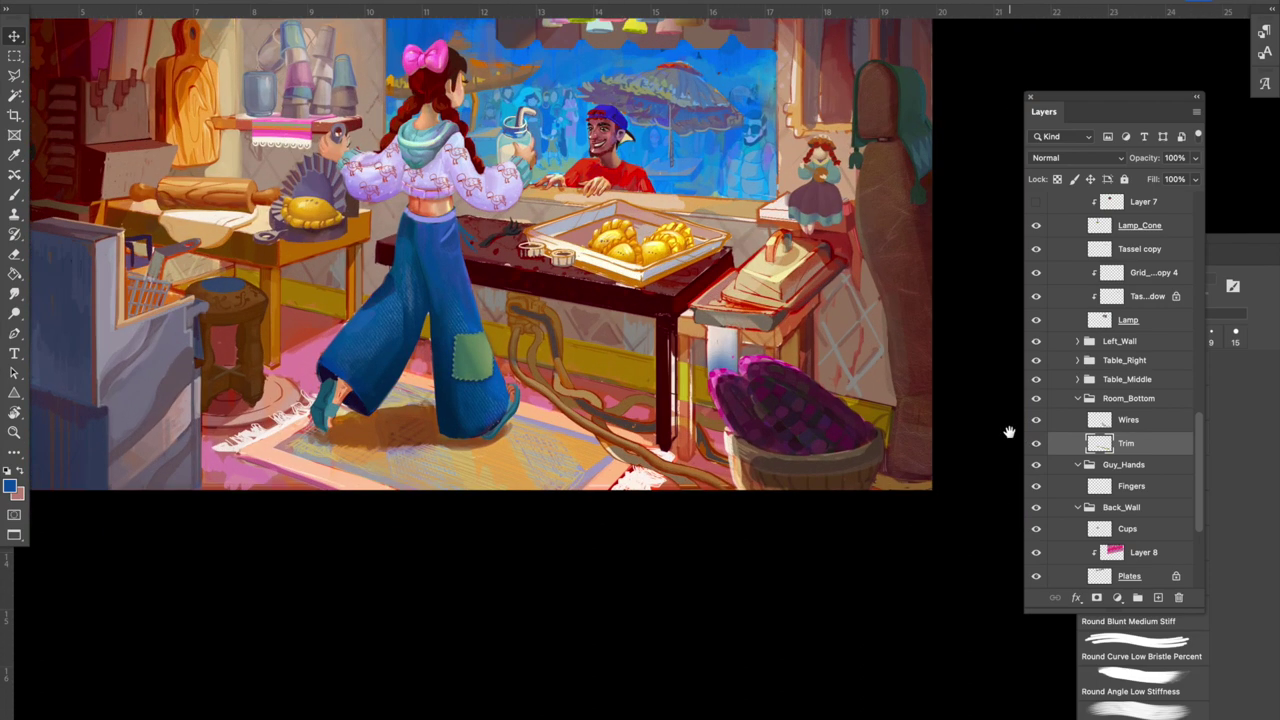
{"action": "left_click_drag", "start_coordinate": [1009, 432], "coordinate": [1081, 476]}
{"action": "left_click", "coordinate": [1057, 179]}
{"action": "key", "text": "b"}
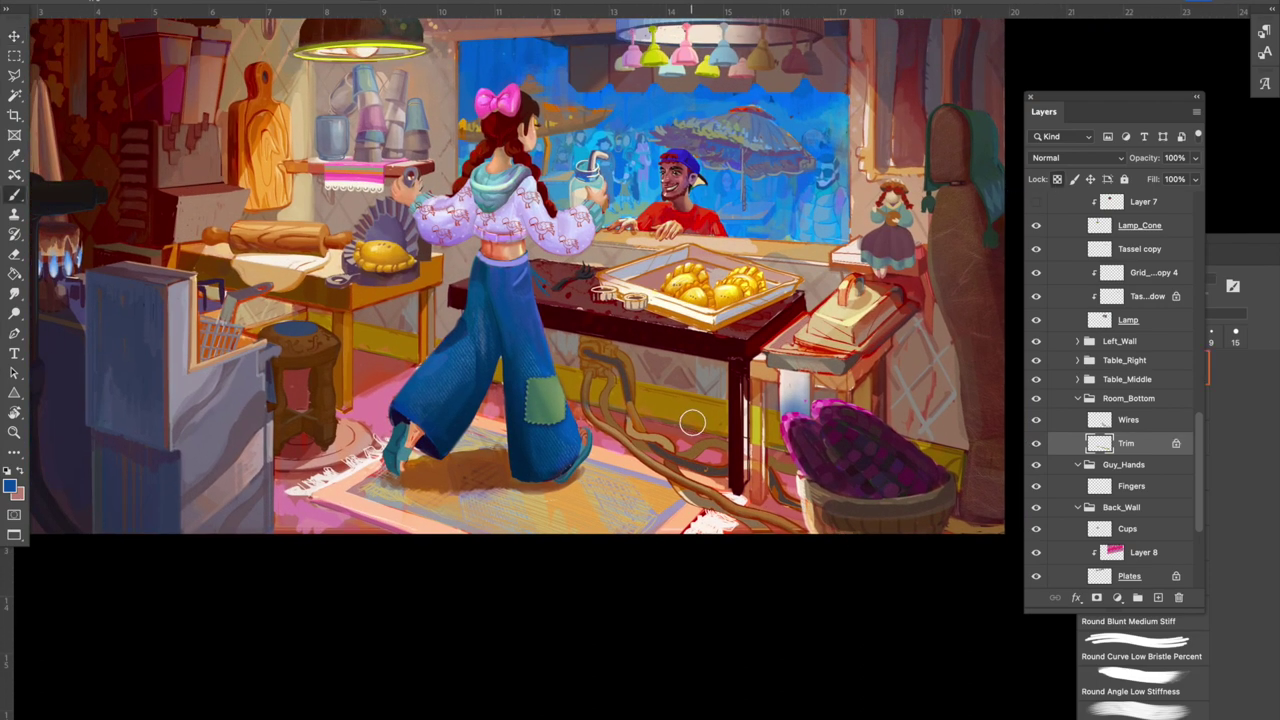
{"action": "left_click", "coordinate": [962, 458], "text": "alt"}
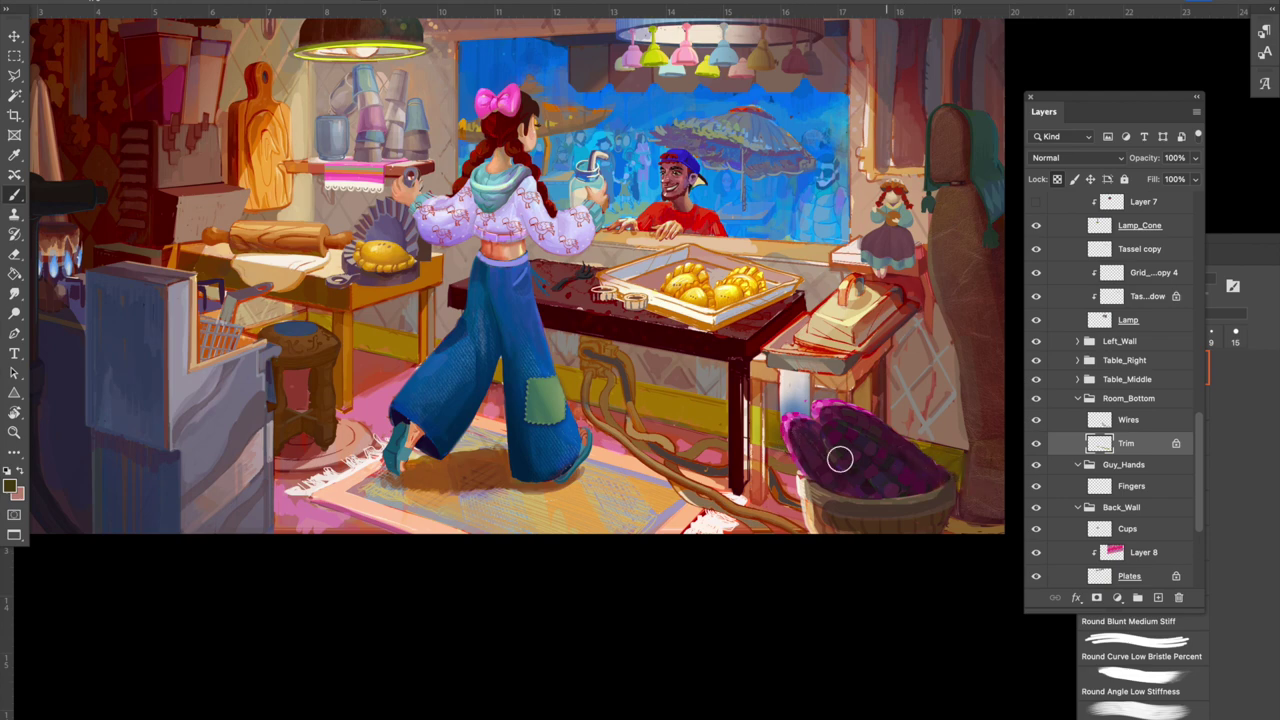
Examine the kitchen scene from the stove across to the corn basket.
{"action": "scroll", "coordinate": [690, 420], "scroll_direction": "left", "scroll_amount": 5}
{"action": "scroll", "coordinate": [690, 420], "scroll_direction": "up", "scroll_amount": 1}
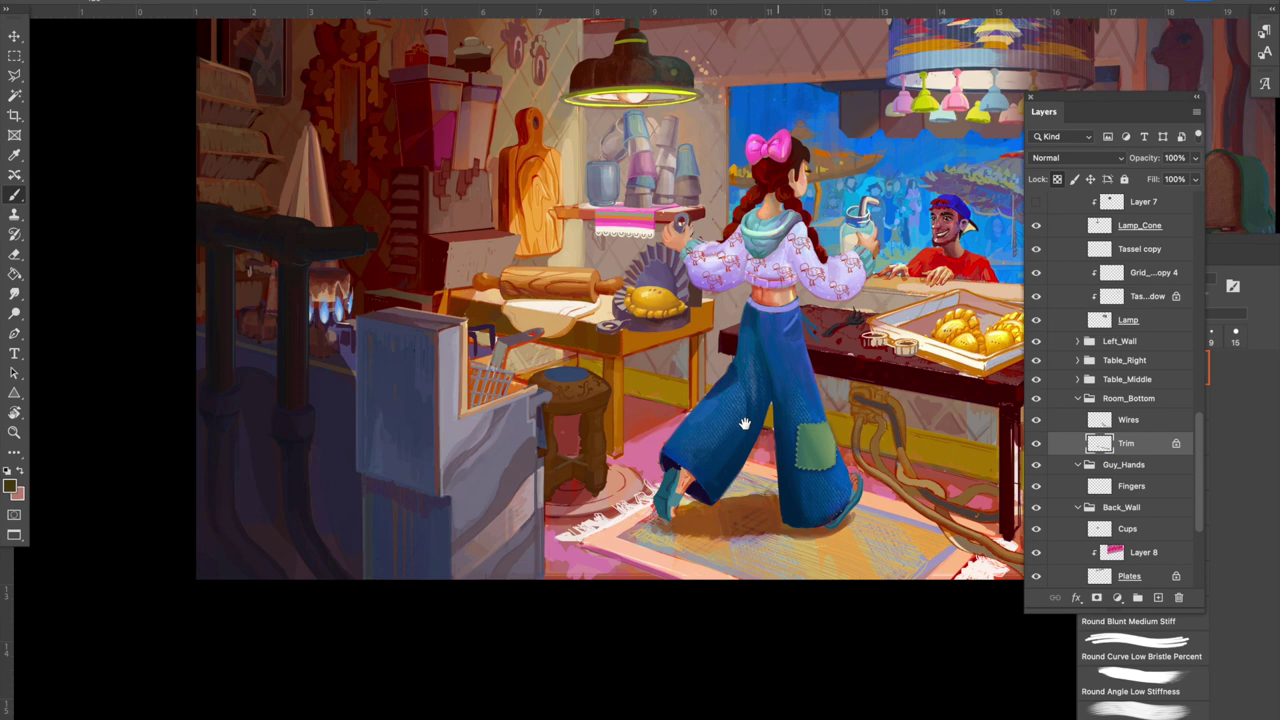
{"action": "scroll", "coordinate": [744, 424], "scroll_direction": "right", "scroll_amount": 4}
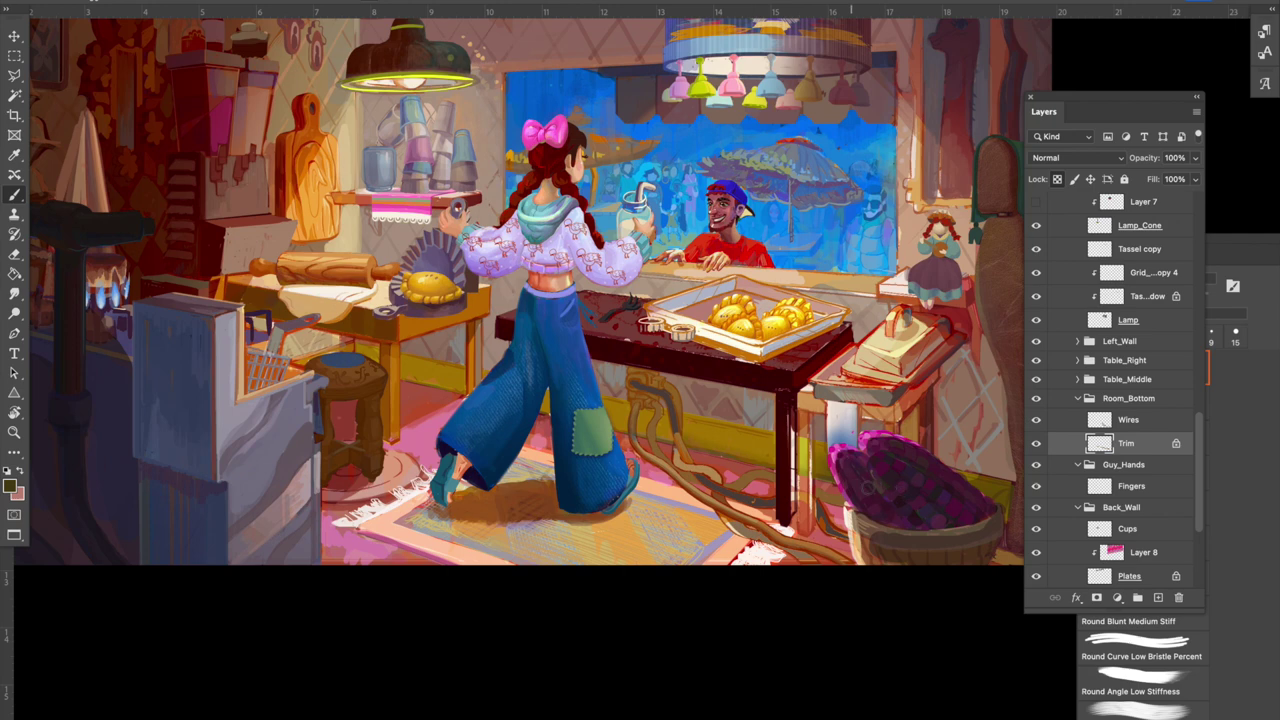
{"action": "left_click_drag", "start_coordinate": [891, 486], "coordinate": [801, 468]}
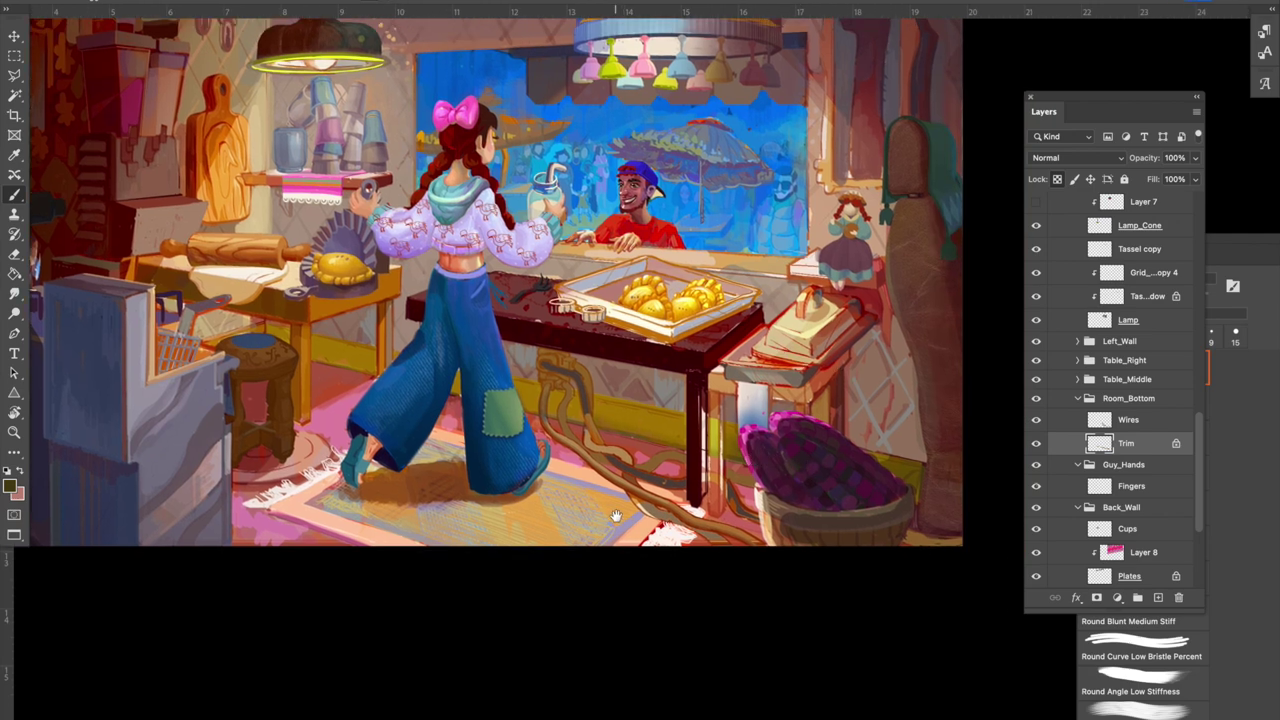
{"action": "left_click_drag", "start_coordinate": [616, 516], "coordinate": [695, 450]}
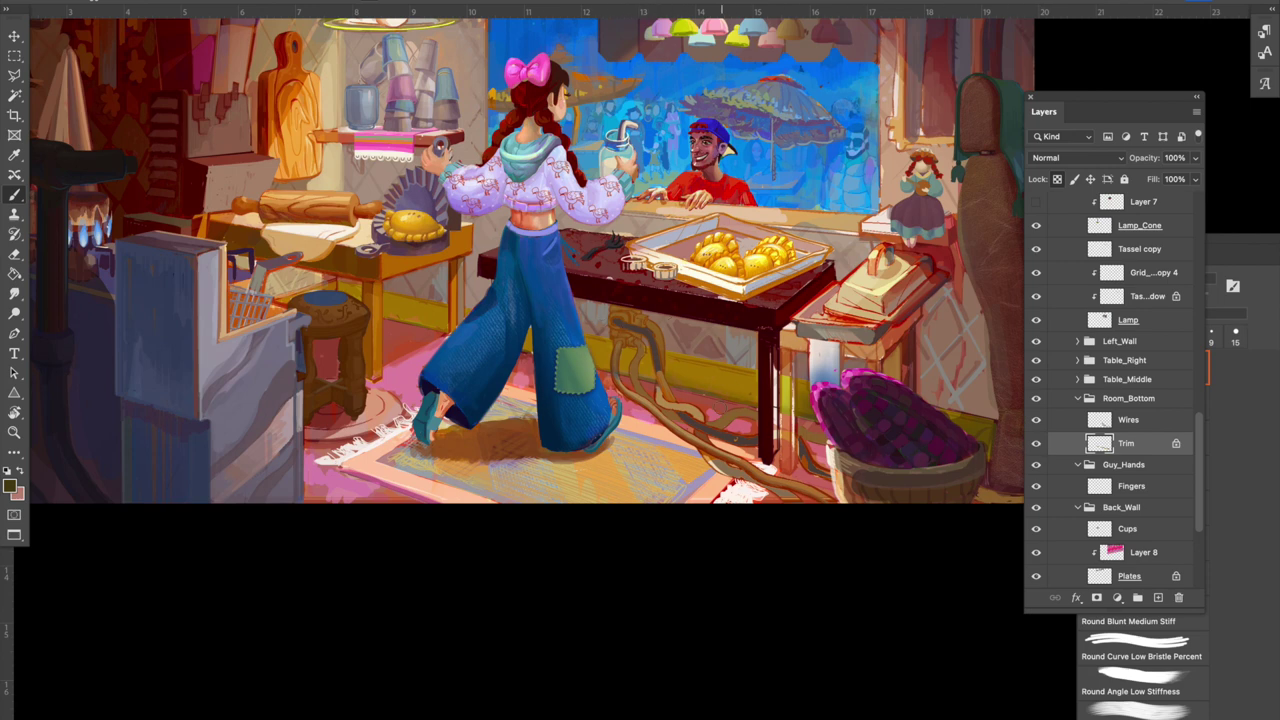
{"action": "left_click_drag", "start_coordinate": [724, 401], "coordinate": [594, 423]}
{"action": "mouse_move", "coordinate": [759, 387]}
{"action": "left_mouse_down"}
{"action": "mouse_move", "coordinate": [786, 383]}
{"action": "mouse_move", "coordinate": [780, 395]}
{"action": "left_mouse_up"}
Return to the Back_Wall layer and switch the brush to Hard Round Pressure Size.
{"action": "left_click", "coordinate": [20, 38]}
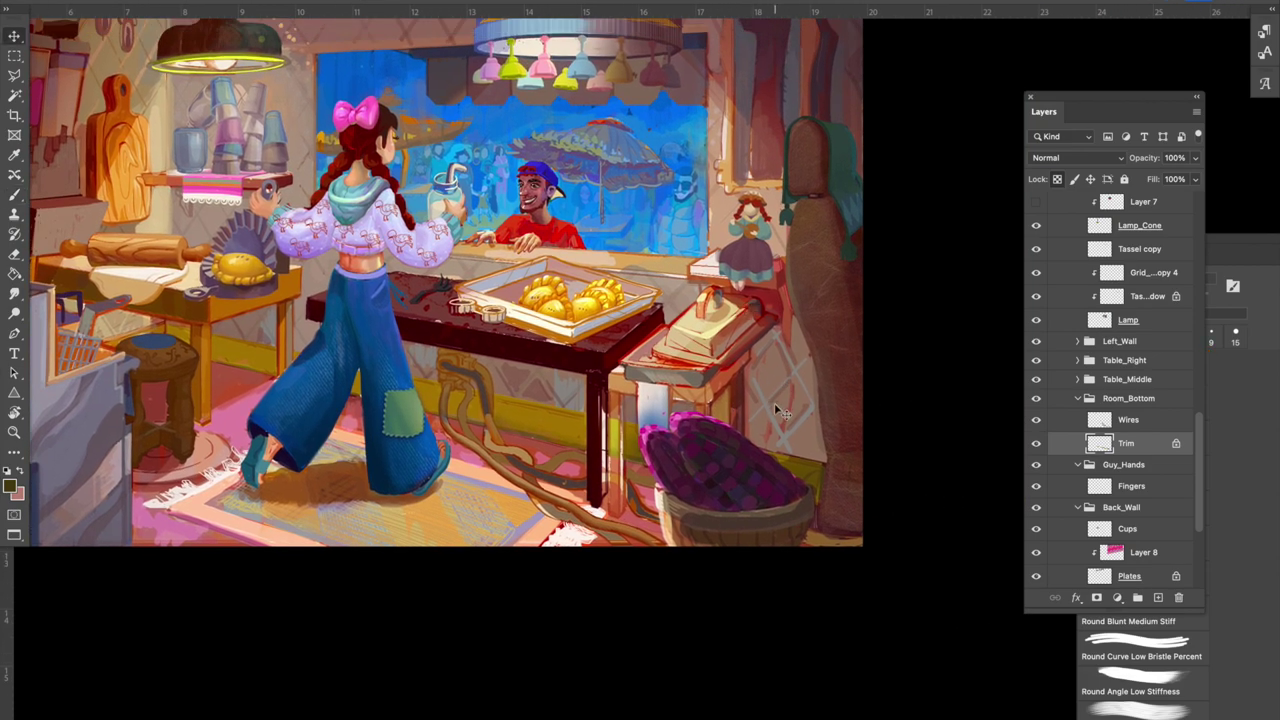
{"action": "left_click", "coordinate": [786, 404]}
{"action": "left_click", "coordinate": [1037, 577]}
{"action": "left_click", "coordinate": [1037, 577]}
{"action": "key", "text": "b"}
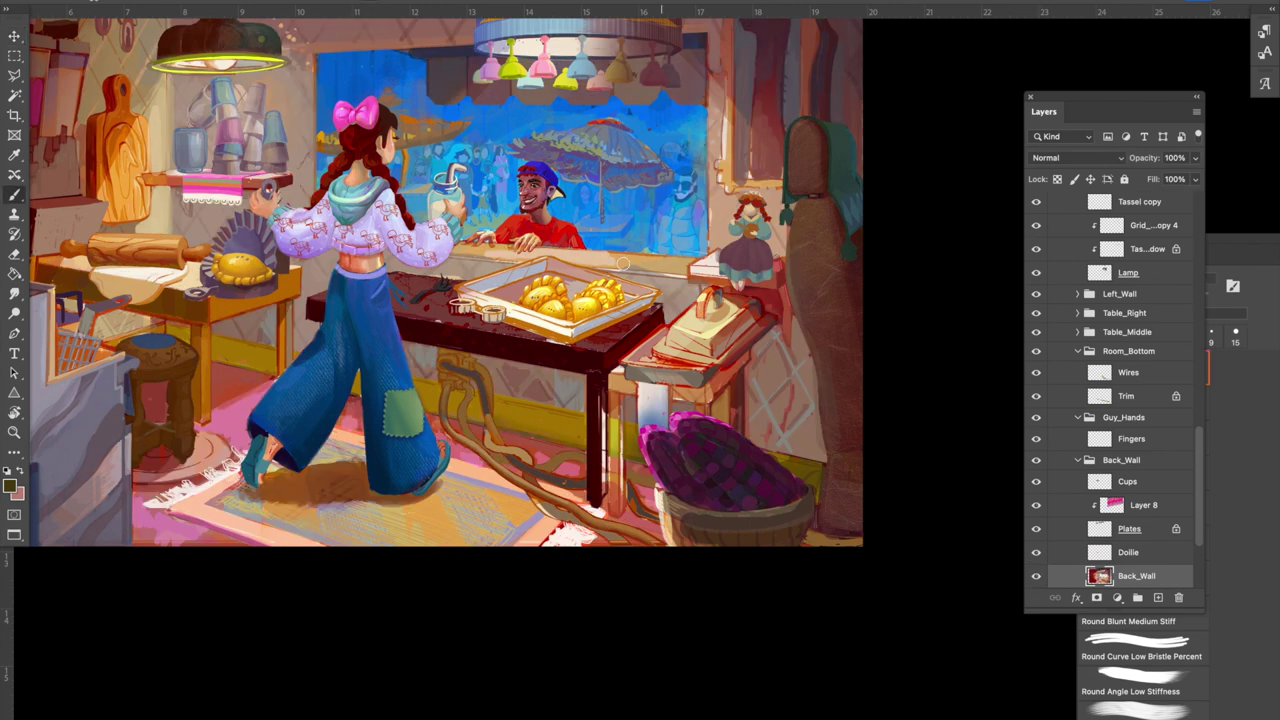
{"action": "left_click", "coordinate": [110, 3]}
{"action": "left_click", "coordinate": [129, 230]}
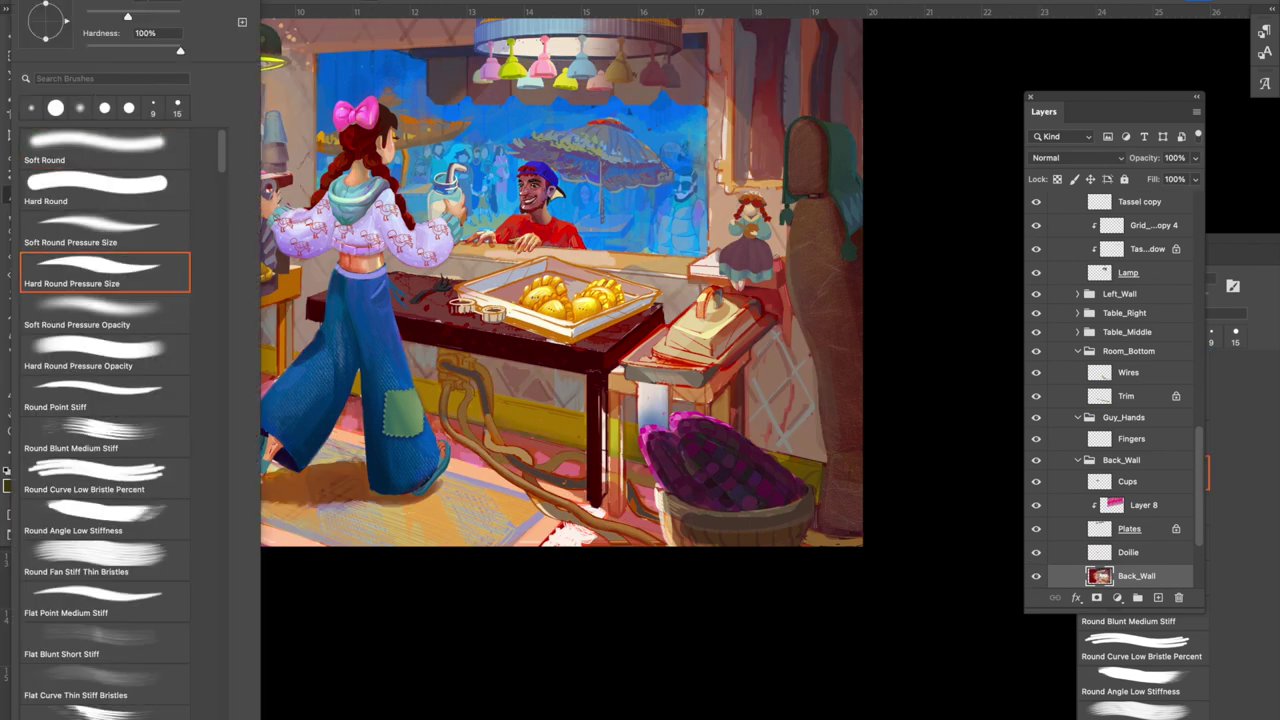
{"action": "left_click", "coordinate": [915, 176]}
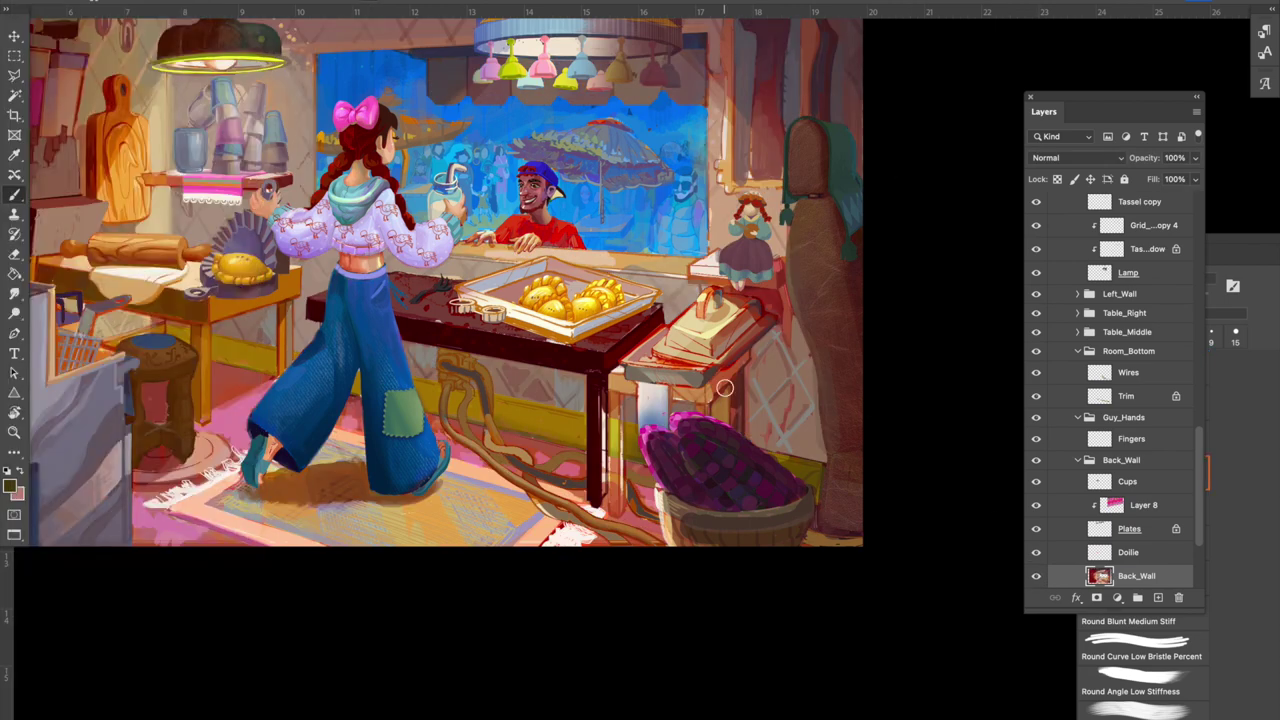
Touch up the back wall between the small table and the leather chair with brown tones sampled from the wall.
{"action": "left_click", "coordinate": [790, 393], "text": "alt"}
{"action": "left_click_drag", "start_coordinate": [806, 411], "coordinate": [786, 404]}
{"action": "left_click_drag", "start_coordinate": [596, 235], "coordinate": [624, 245]}
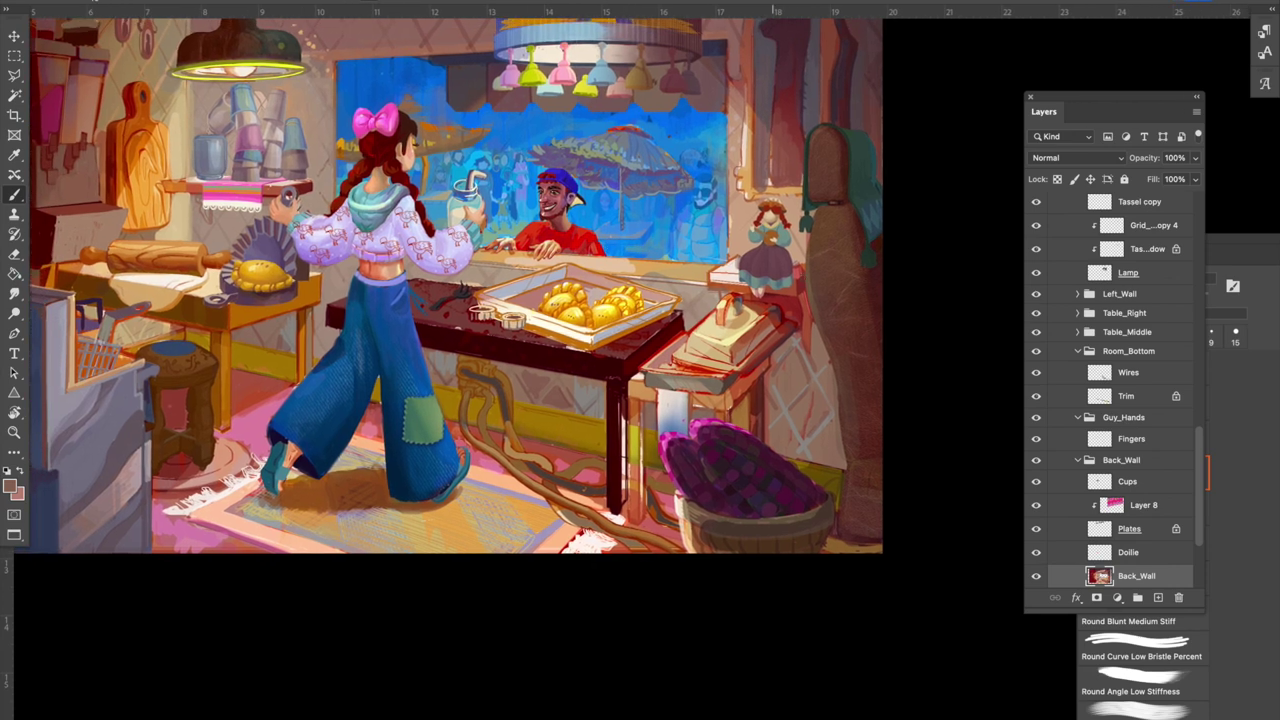
{"action": "left_click", "coordinate": [811, 359], "text": "alt"}
{"action": "left_click", "coordinate": [806, 367], "text": "alt"}
Pick the layer holding the doll's shelf, verify it is Back_Wall by toggling its visibility, and ready the brush there.
{"action": "left_click", "coordinate": [14, 36]}
{"action": "right_click", "coordinate": [807, 270]}
{"action": "left_click", "coordinate": [787, 317]}
{"action": "key", "text": "super+plus"}
{"action": "key", "text": "super+plus"}
{"action": "key", "text": "super+plus"}
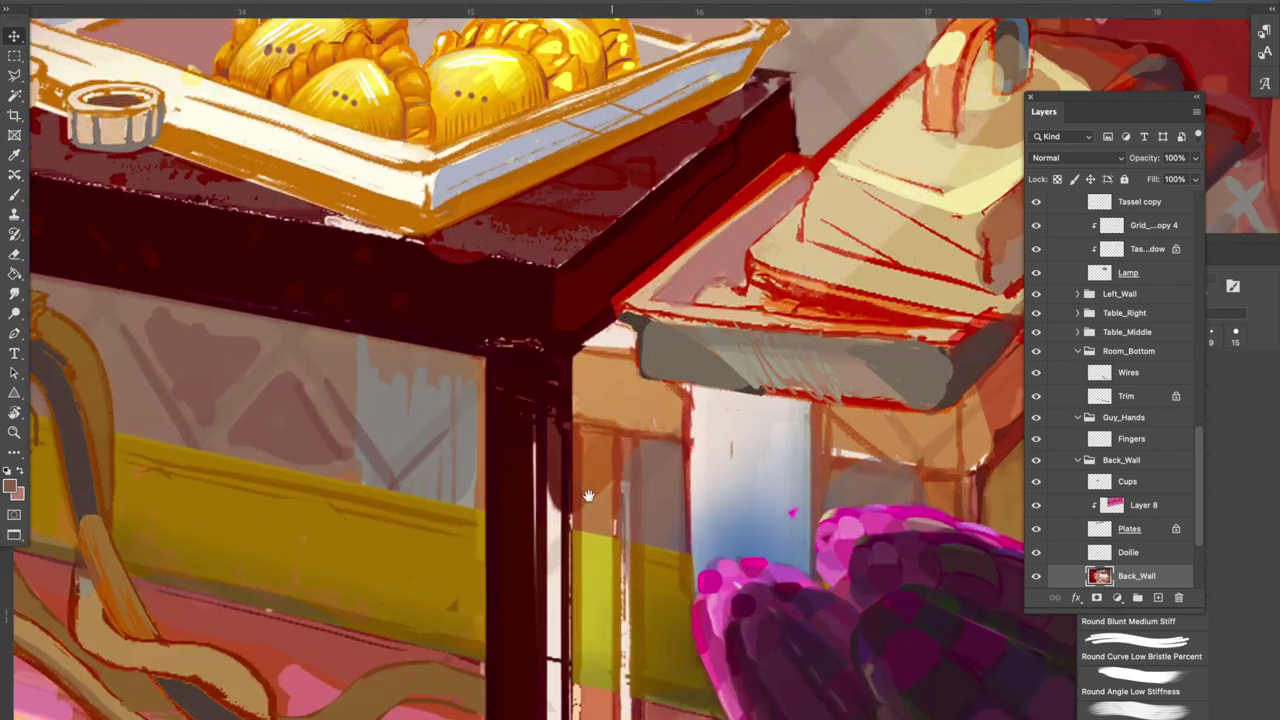
{"action": "left_click_drag", "start_coordinate": [588, 496], "coordinate": [551, 497]}
{"action": "scroll", "coordinate": [643, 318], "scroll_direction": "down", "scroll_amount": 5}
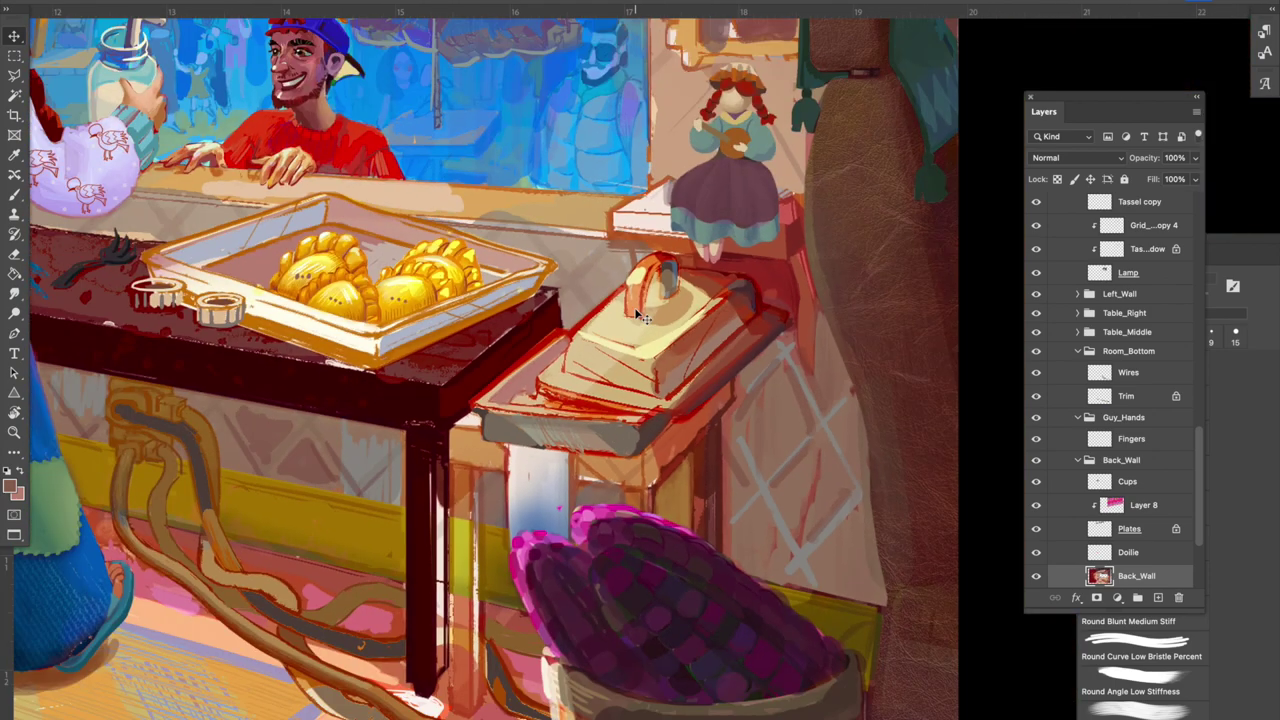
{"action": "scroll", "coordinate": [660, 420], "scroll_direction": "up", "scroll_amount": 2}
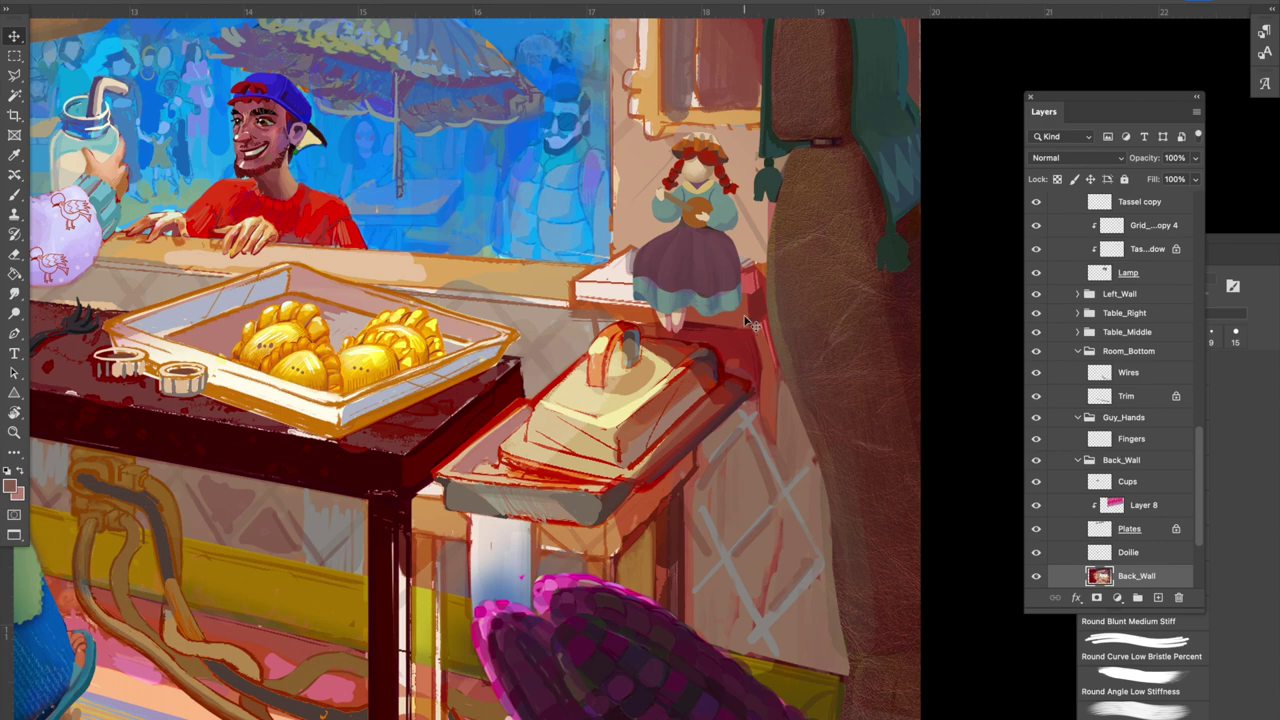
{"action": "left_click", "coordinate": [1038, 578]}
{"action": "left_click", "coordinate": [1038, 578]}
{"action": "key", "text": "b"}
Repaint the front and end of the shelf under the doll with off-white tones sampled from the shelf.
{"action": "left_click", "coordinate": [604, 270], "text": "alt"}
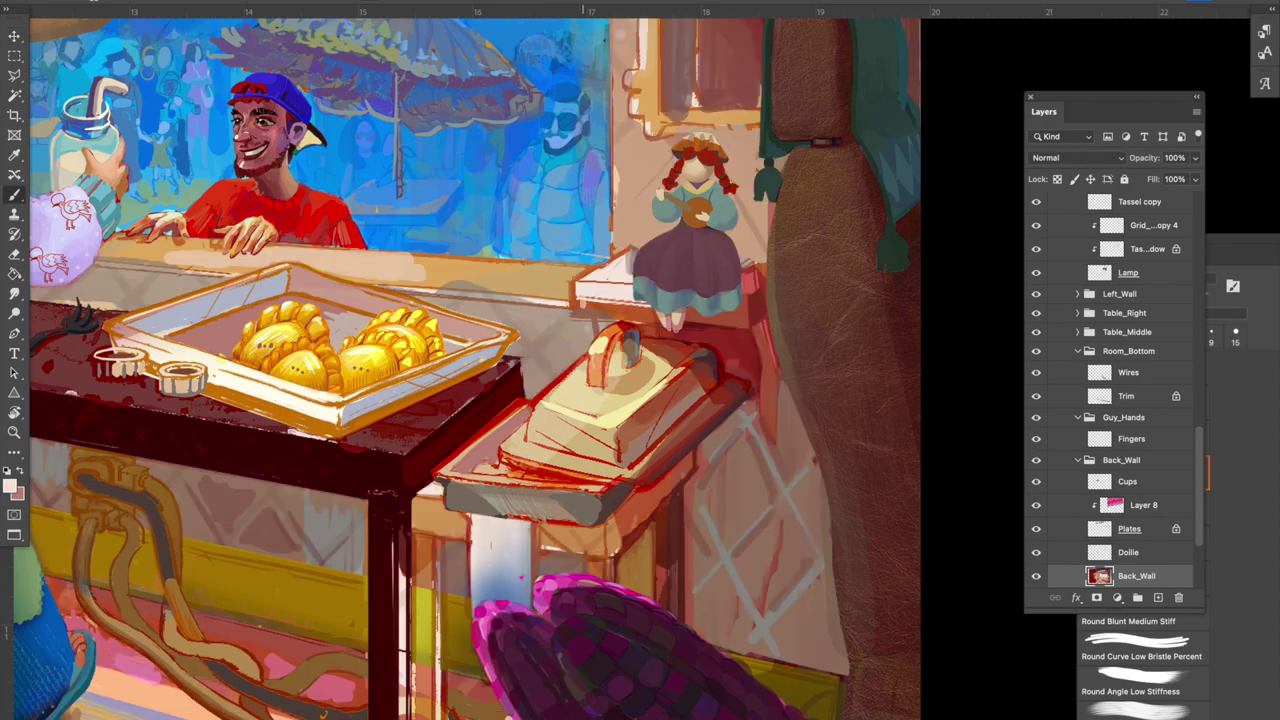
{"action": "key", "text": "super+z"}
{"action": "mouse_move", "coordinate": [621, 301]}
{"action": "left_mouse_down"}
{"action": "mouse_move", "coordinate": [725, 320]}
{"action": "mouse_move", "coordinate": [696, 315]}
{"action": "mouse_move", "coordinate": [713, 268]}
{"action": "mouse_move", "coordinate": [727, 318]}
{"action": "mouse_move", "coordinate": [727, 303]}
{"action": "mouse_move", "coordinate": [683, 314]}
{"action": "mouse_move", "coordinate": [742, 326]}
{"action": "left_mouse_up"}
{"action": "left_click_drag", "start_coordinate": [578, 345], "coordinate": [790, 347]}
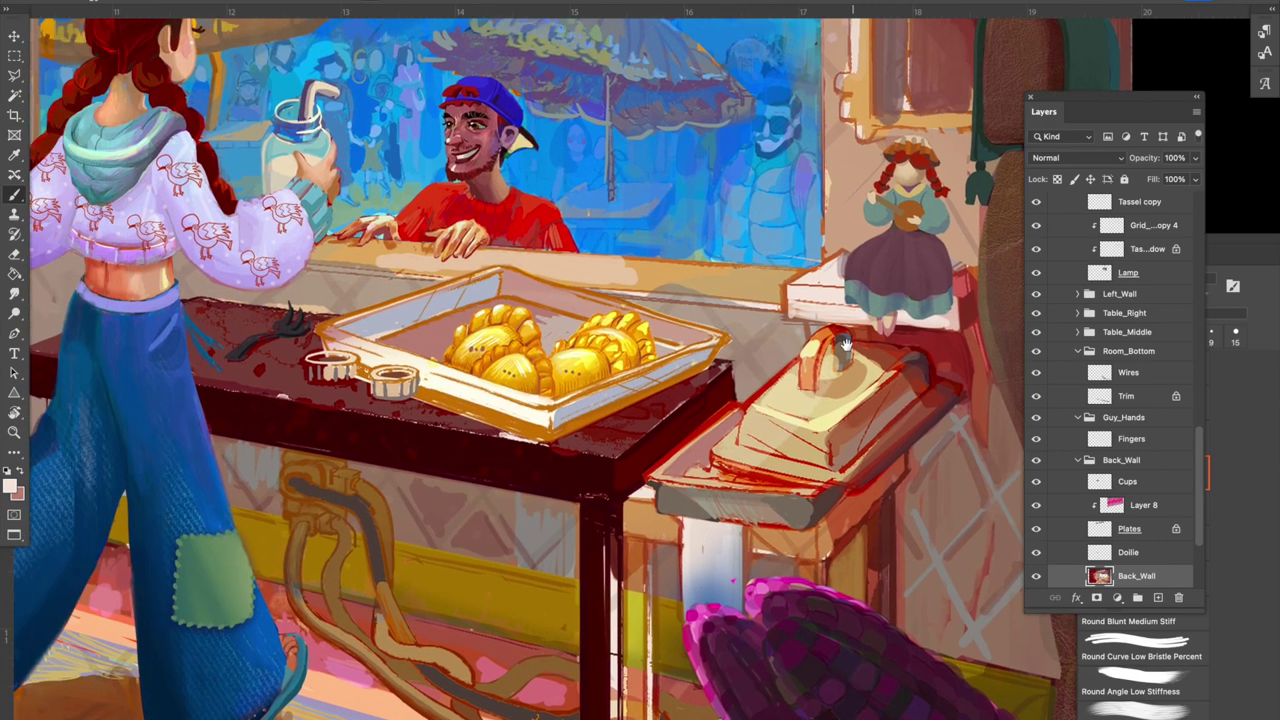
{"action": "mouse_move", "coordinate": [491, 334]}
{"action": "left_mouse_down"}
{"action": "mouse_move", "coordinate": [605, 333]}
{"action": "mouse_move", "coordinate": [310, 342]}
{"action": "left_mouse_up"}
{"action": "mouse_move", "coordinate": [580, 282]}
{"action": "left_mouse_down"}
{"action": "mouse_move", "coordinate": [654, 286]}
{"action": "mouse_move", "coordinate": [580, 282]}
{"action": "left_mouse_up"}
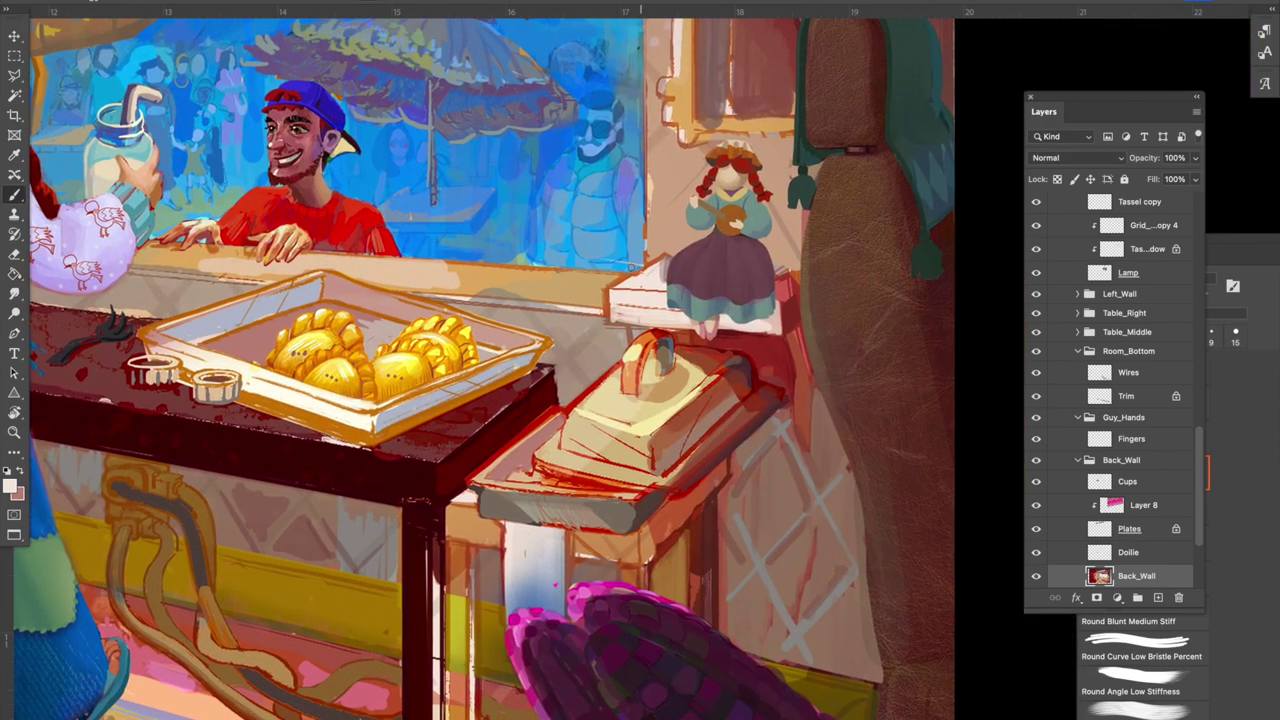
{"action": "left_click", "coordinate": [500, 251], "text": "alt"}
{"action": "left_click", "coordinate": [658, 279], "text": "alt"}
{"action": "left_click_drag", "start_coordinate": [780, 292], "coordinate": [797, 282]}
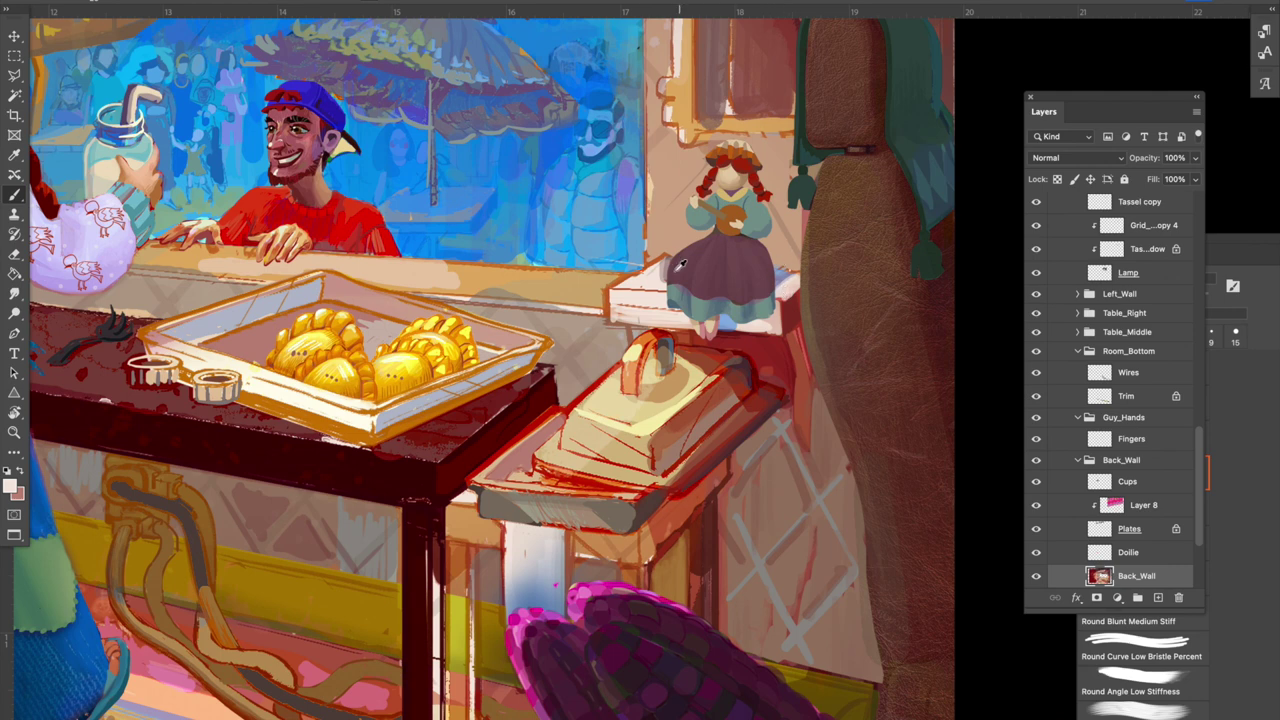
Enlarge the brush, sample a dark brown from the man at the window, and stamp a test dot on the blue background.
{"action": "left_click", "coordinate": [668, 262], "text": "alt"}
{"action": "key", "text": "bracketright"}
{"action": "key", "text": "bracketright"}
{"action": "key", "text": "bracketright"}
{"action": "key", "text": "bracketright"}
{"action": "key", "text": "bracketright"}
{"action": "key", "text": "bracketright"}
{"action": "key", "text": "bracketright"}
{"action": "key", "text": "bracketright"}
{"action": "left_click", "coordinate": [349, 141], "text": "alt"}
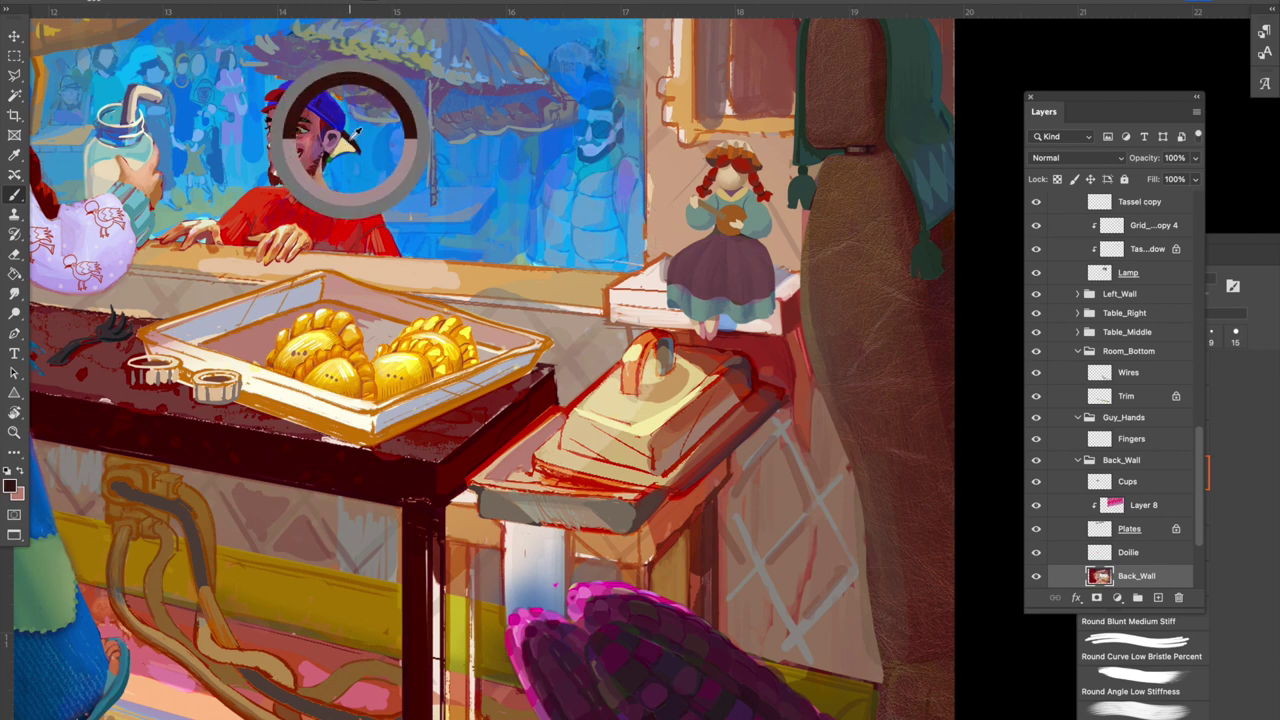
{"action": "left_click", "coordinate": [528, 180], "text": "alt"}
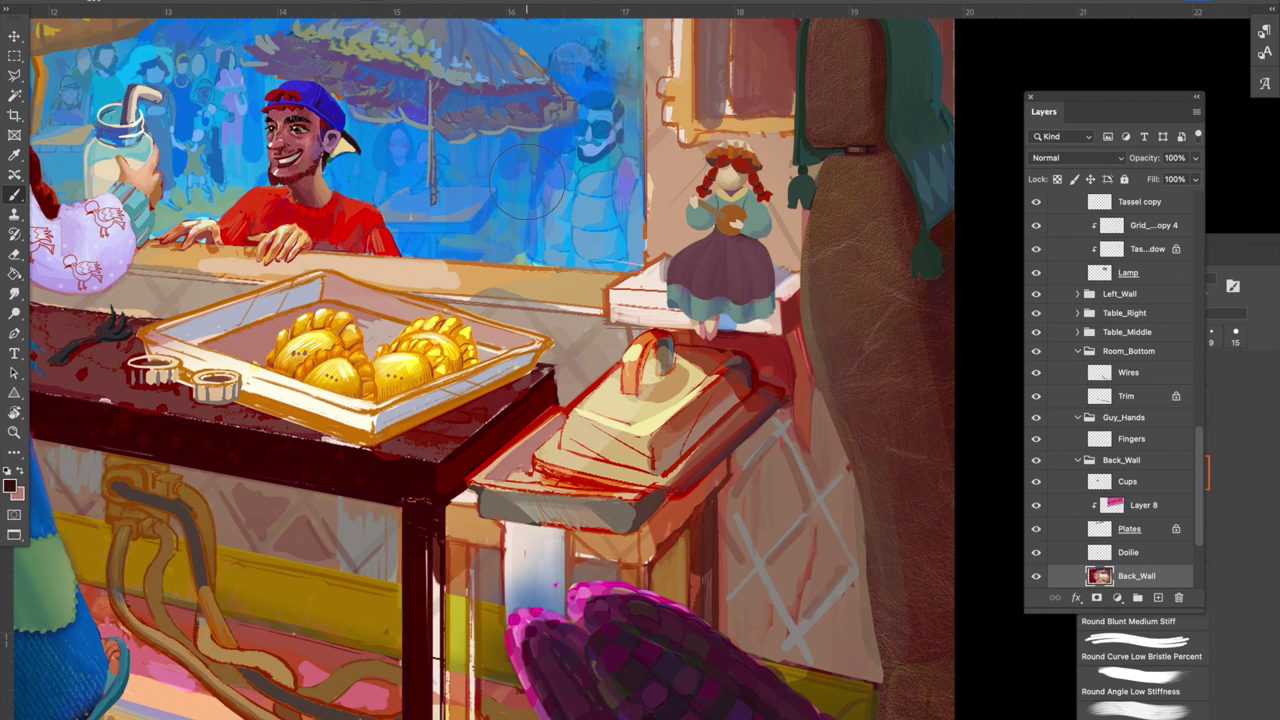
{"action": "left_click", "coordinate": [527, 181]}
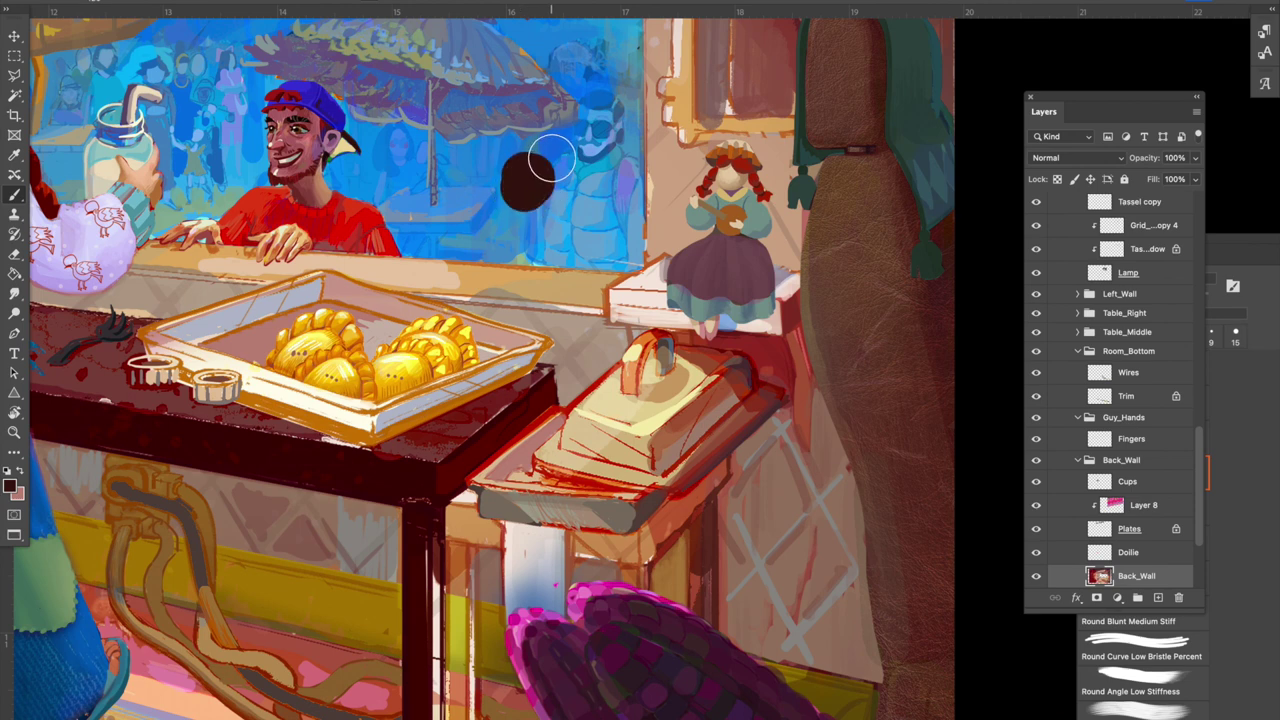
{"action": "key", "text": "ctrl+z"}
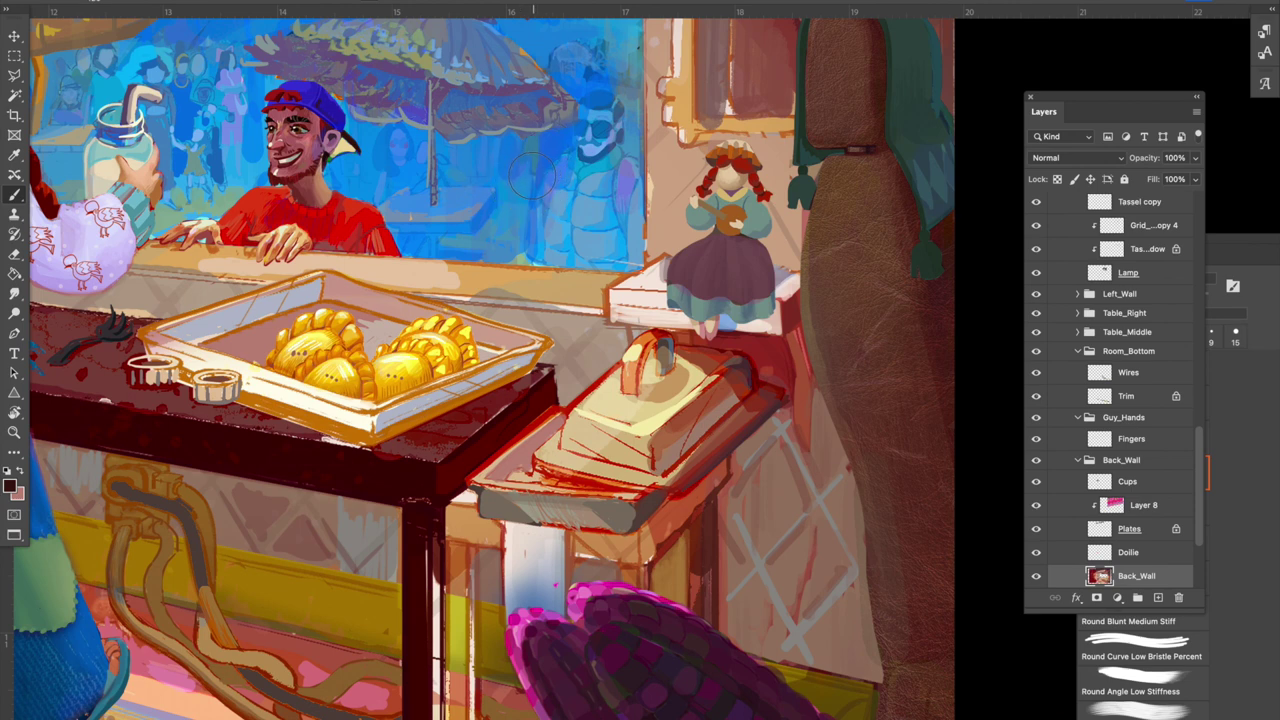
{"action": "left_click", "coordinate": [532, 179]}
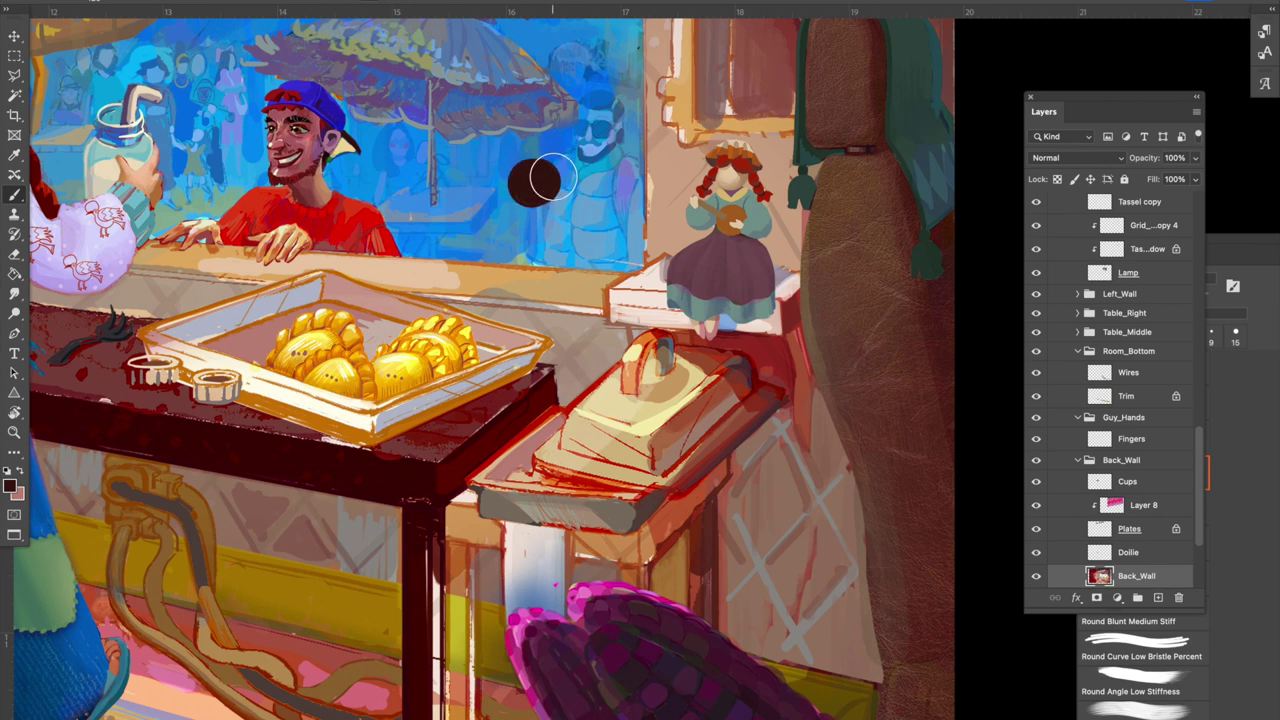
Try two lighter-pressure dots beside the dark test dot and undo them.
{"action": "left_click", "coordinate": [585, 181]}
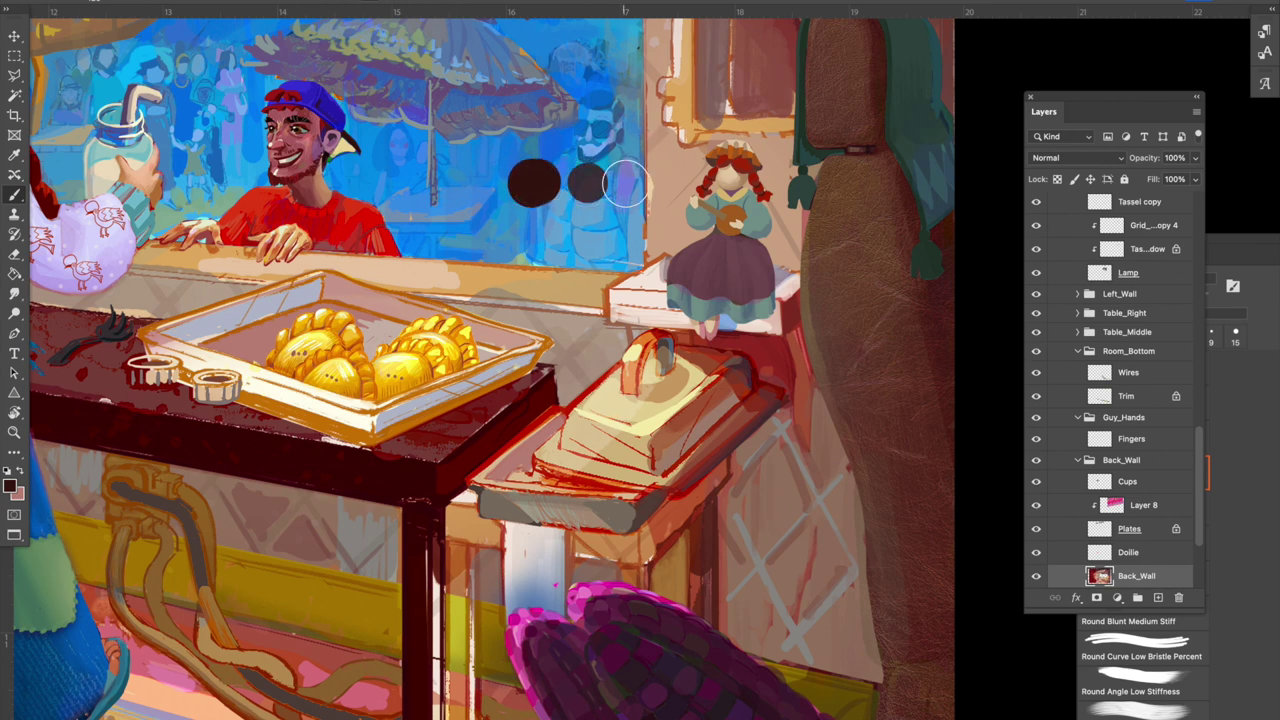
{"action": "left_click", "coordinate": [632, 182]}
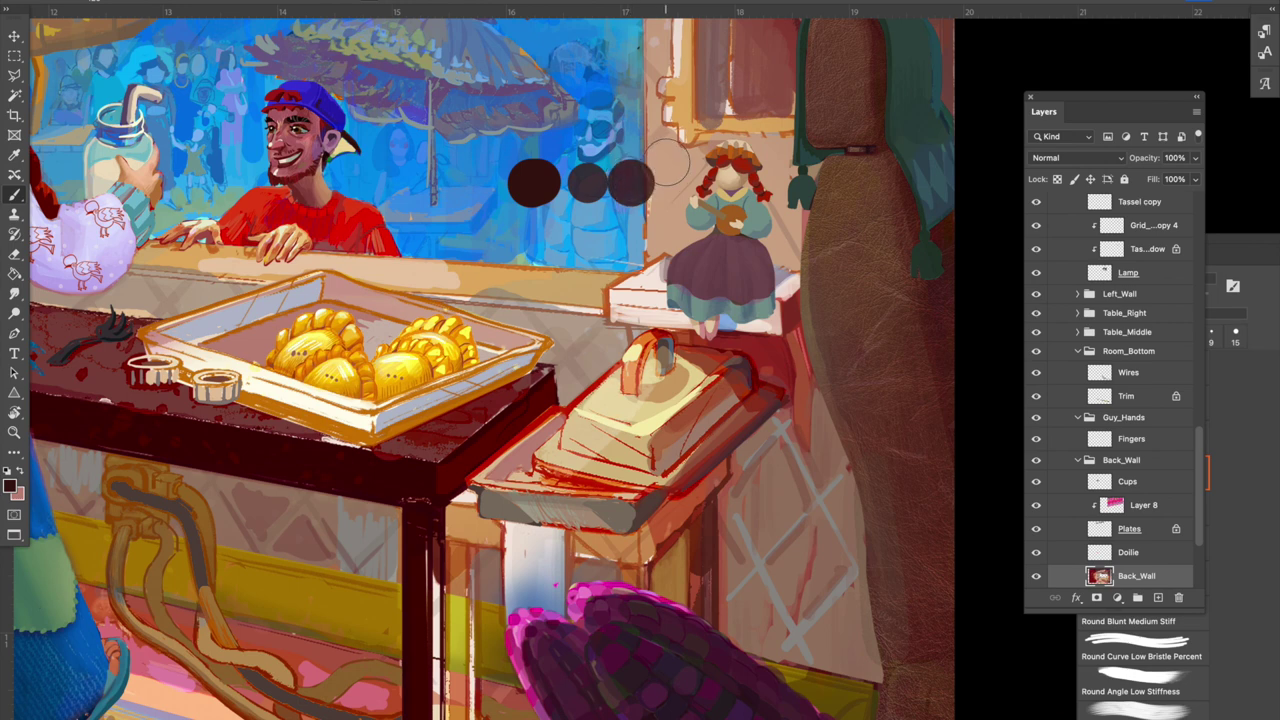
{"action": "key", "text": "ctrl+z"}
{"action": "key", "text": "ctrl+z"}
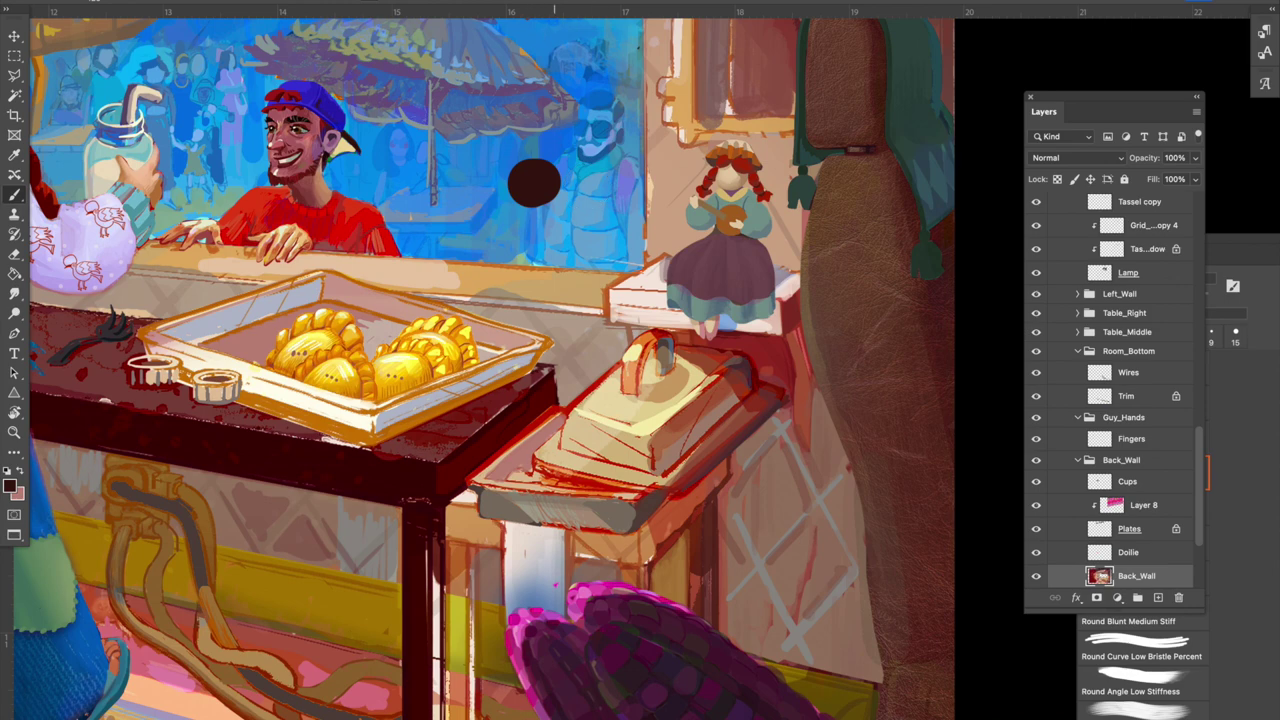
Show the Brushes and Brush Settings panels, place Brush Settings beside the doll, and turn off Shape Dynamics.
{"action": "left_click", "coordinate": [554, 2]}
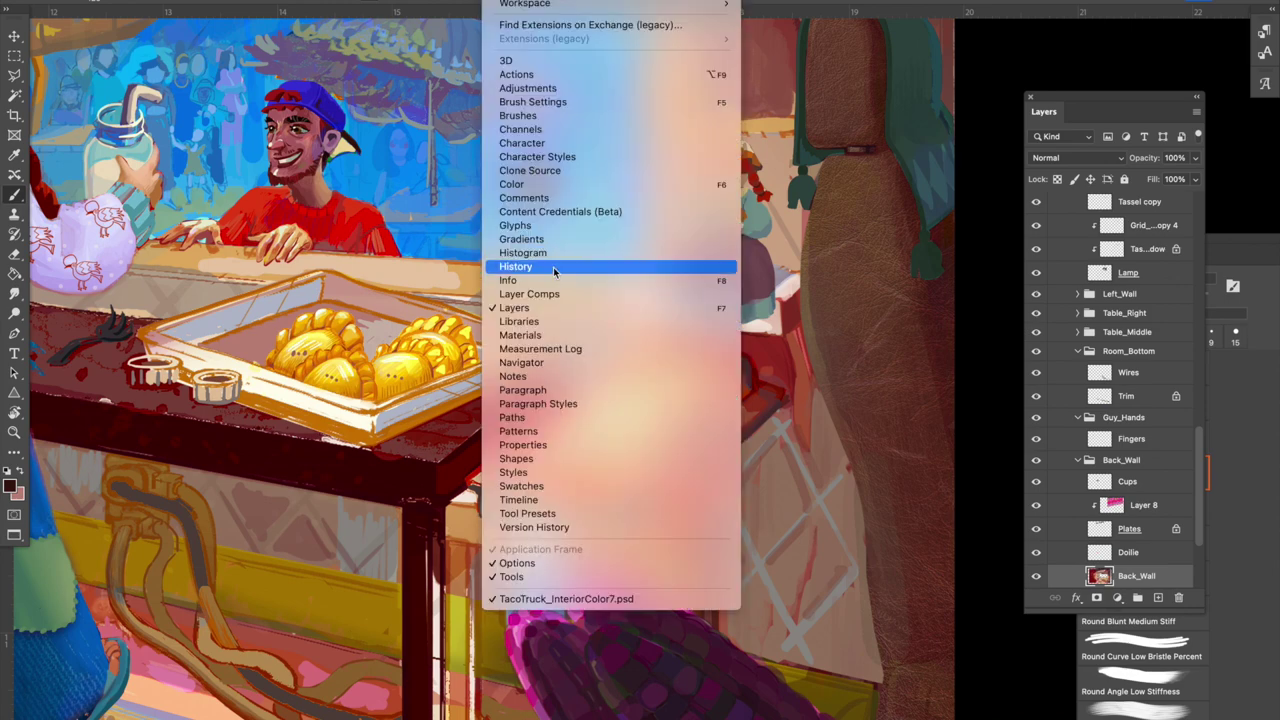
{"action": "left_click", "coordinate": [556, 120]}
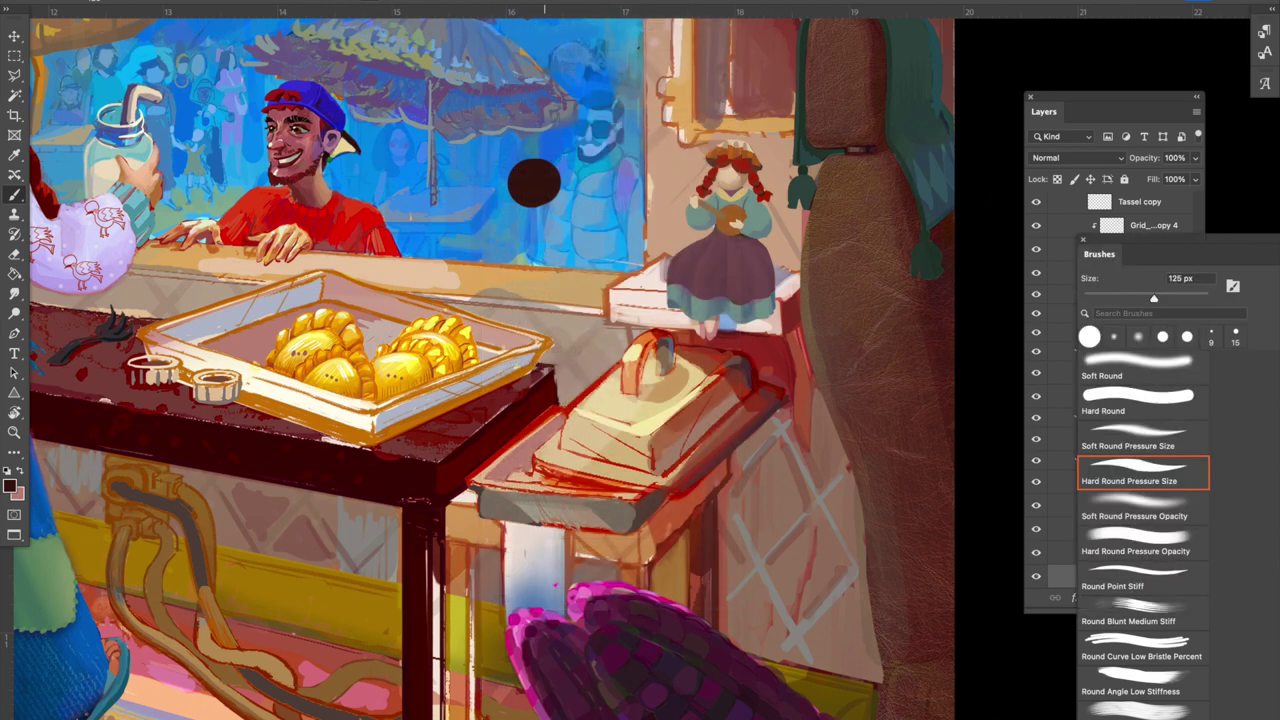
{"action": "left_click", "coordinate": [554, 2]}
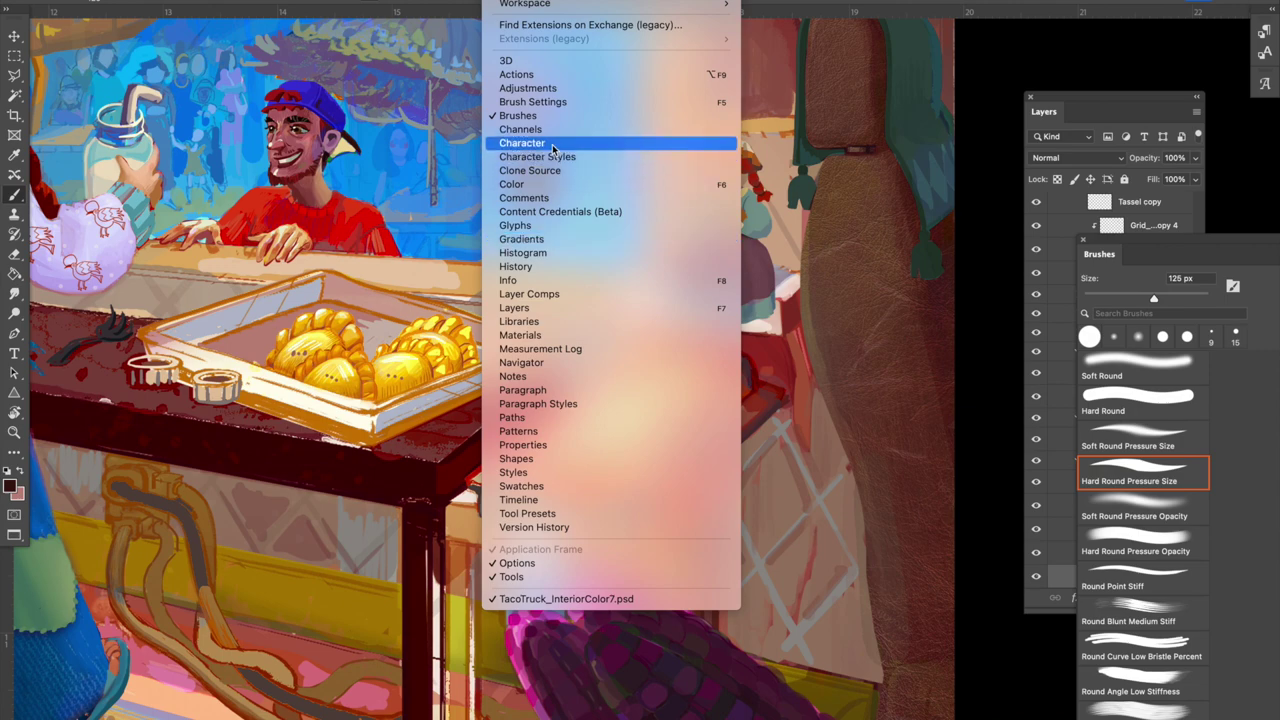
{"action": "left_click", "coordinate": [558, 104]}
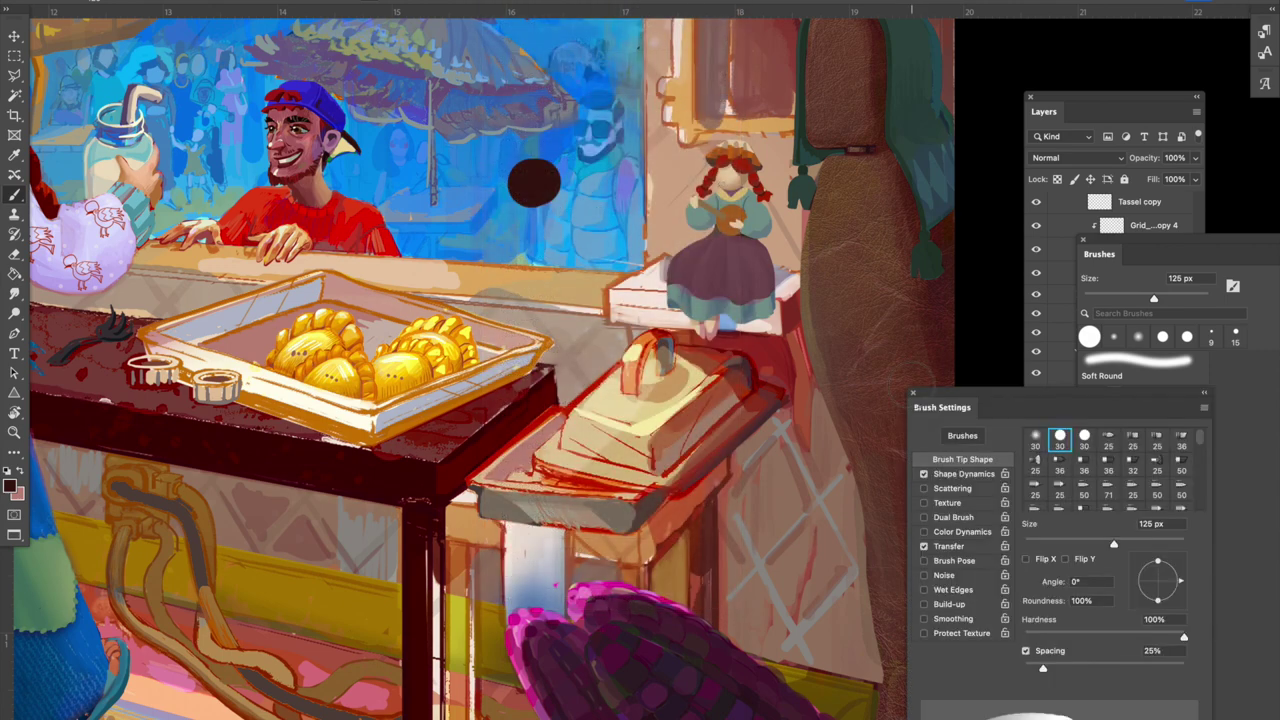
{"action": "left_click_drag", "start_coordinate": [953, 400], "coordinate": [817, 163]}
{"action": "left_click", "coordinate": [787, 237]}
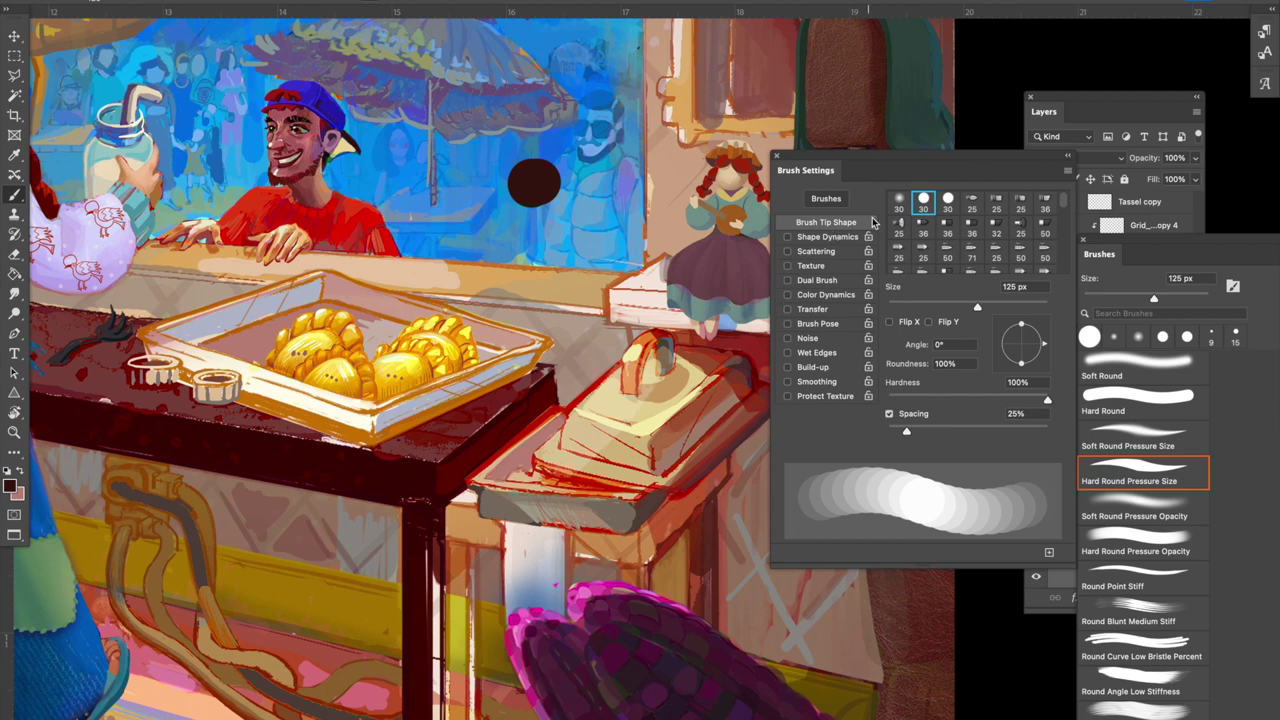
Compare the two 30 px hard round tips, keep the one with 25% spacing, and enlarge it to 150 px.
{"action": "left_click", "coordinate": [947, 202]}
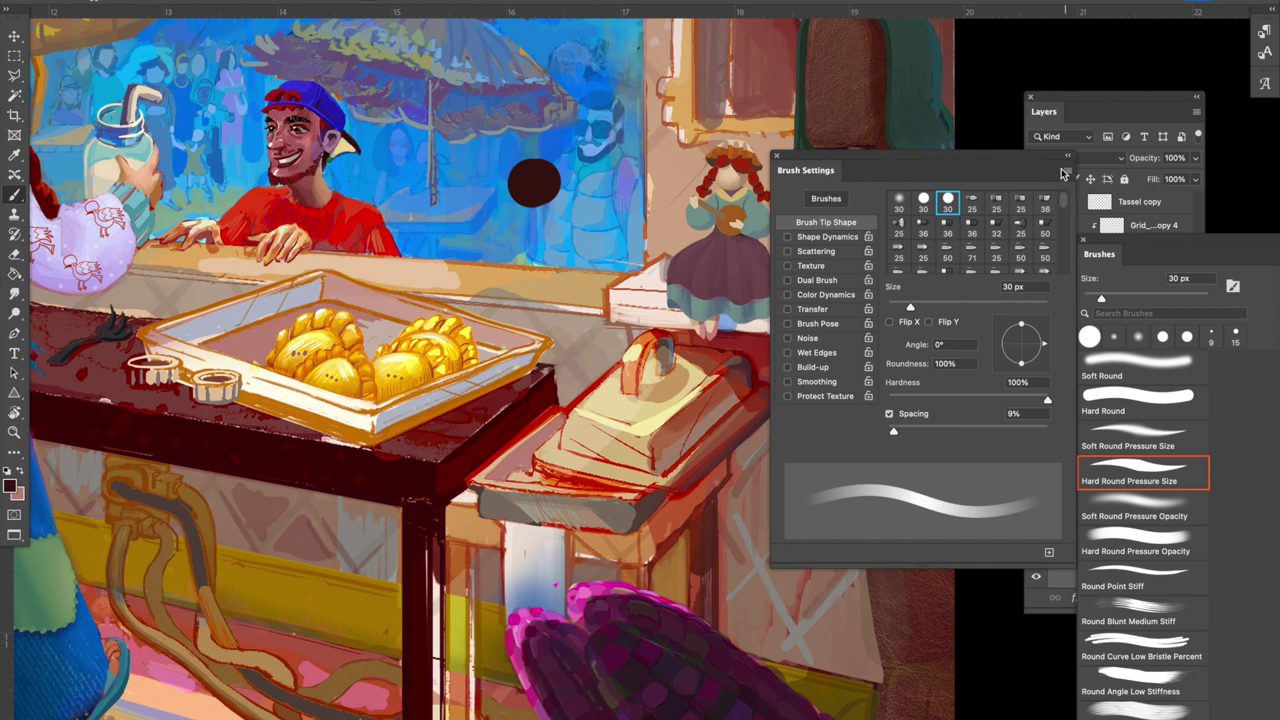
{"action": "left_click", "coordinate": [923, 202]}
{"action": "left_click", "coordinate": [947, 202]}
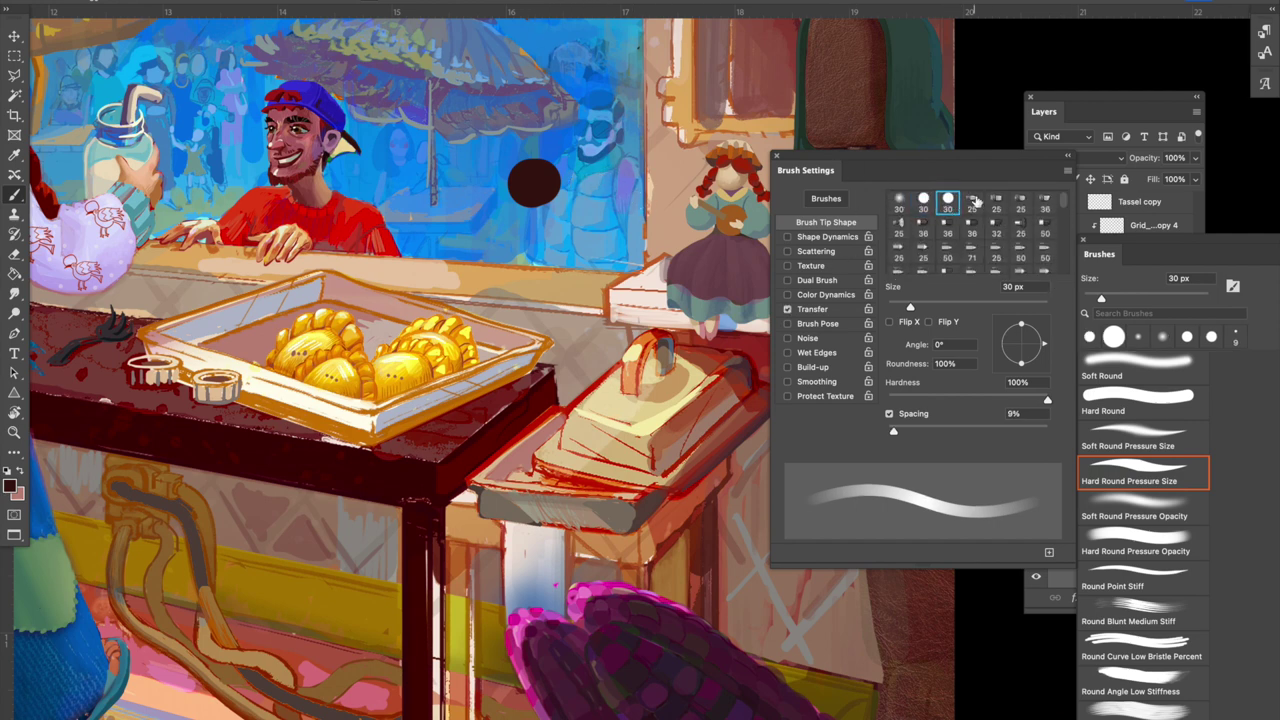
{"action": "left_click", "coordinate": [922, 203]}
{"action": "key", "text": "bracketright"}
{"action": "key", "text": "bracketright"}
{"action": "key", "text": "bracketright"}
{"action": "key", "text": "bracketright"}
{"action": "key", "text": "bracketright"}
{"action": "key", "text": "bracketright"}
{"action": "key", "text": "bracketright"}
{"action": "key", "text": "bracketright"}
{"action": "key", "text": "bracketright"}
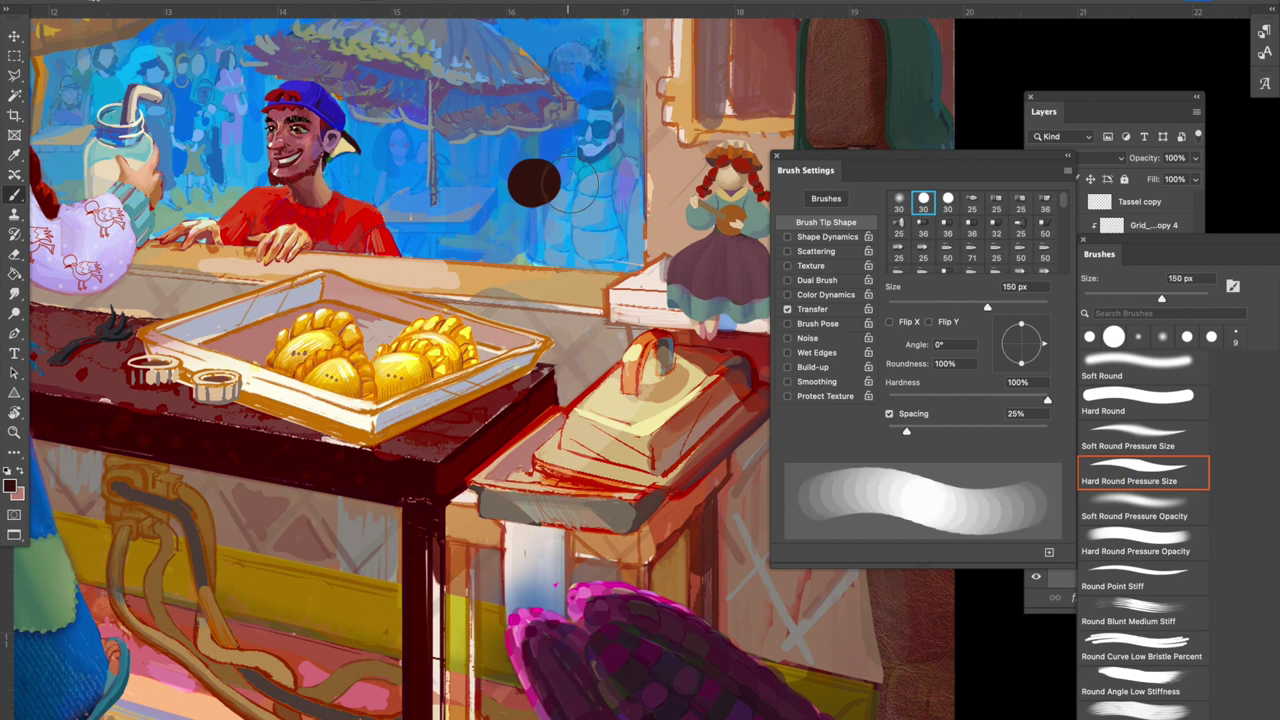
Stamp two rows of test dots at varying pen pressure across the window view to demonstrate opacity.
{"action": "left_click", "coordinate": [598, 185]}
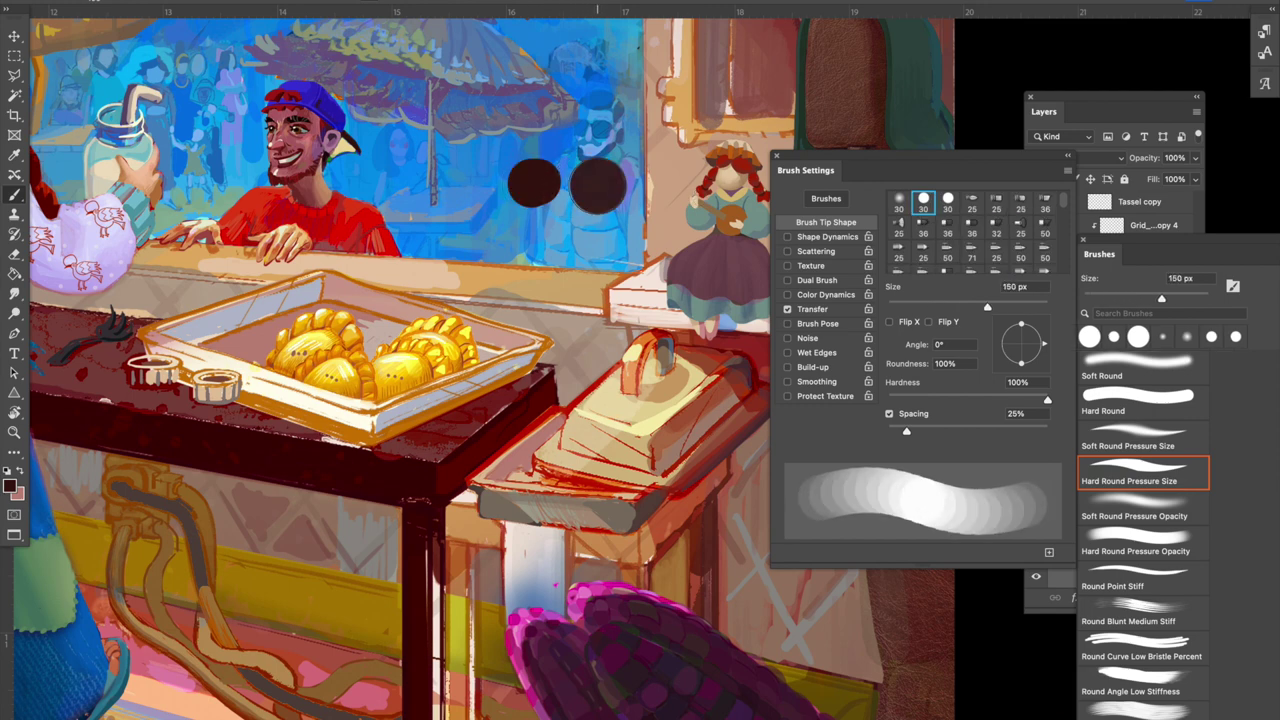
{"action": "left_click", "coordinate": [654, 185]}
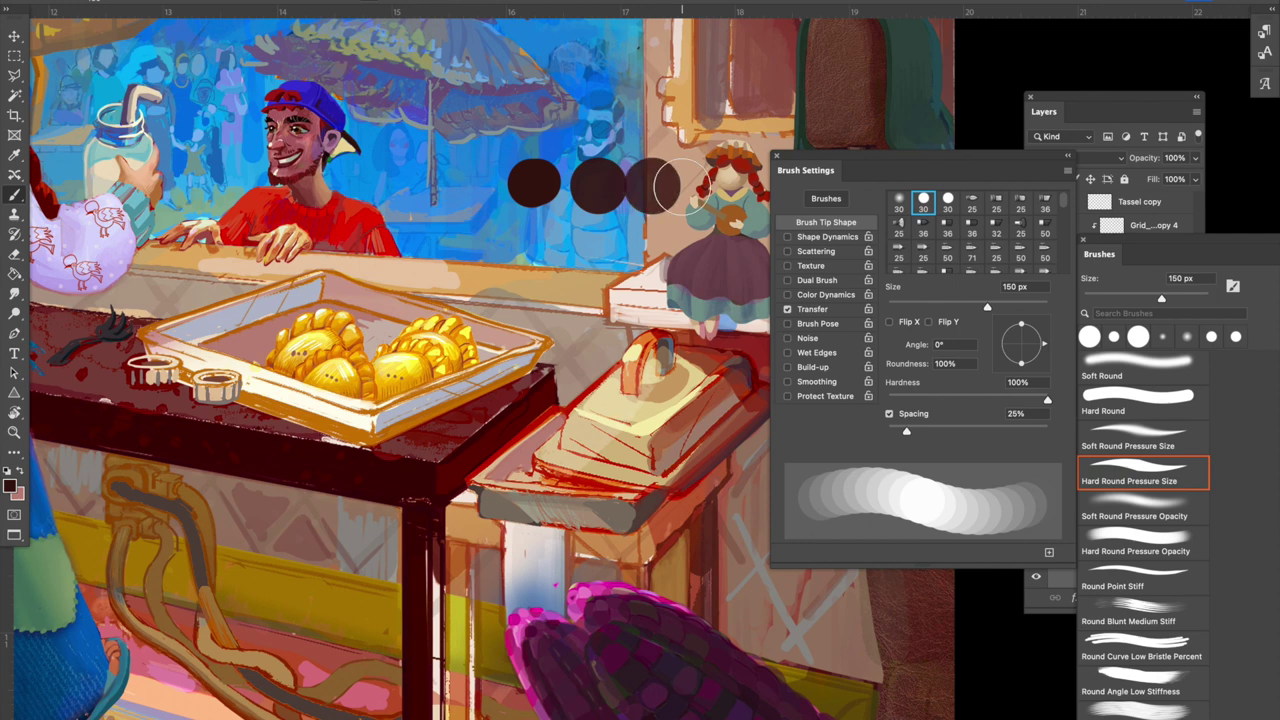
{"action": "left_click", "coordinate": [694, 187]}
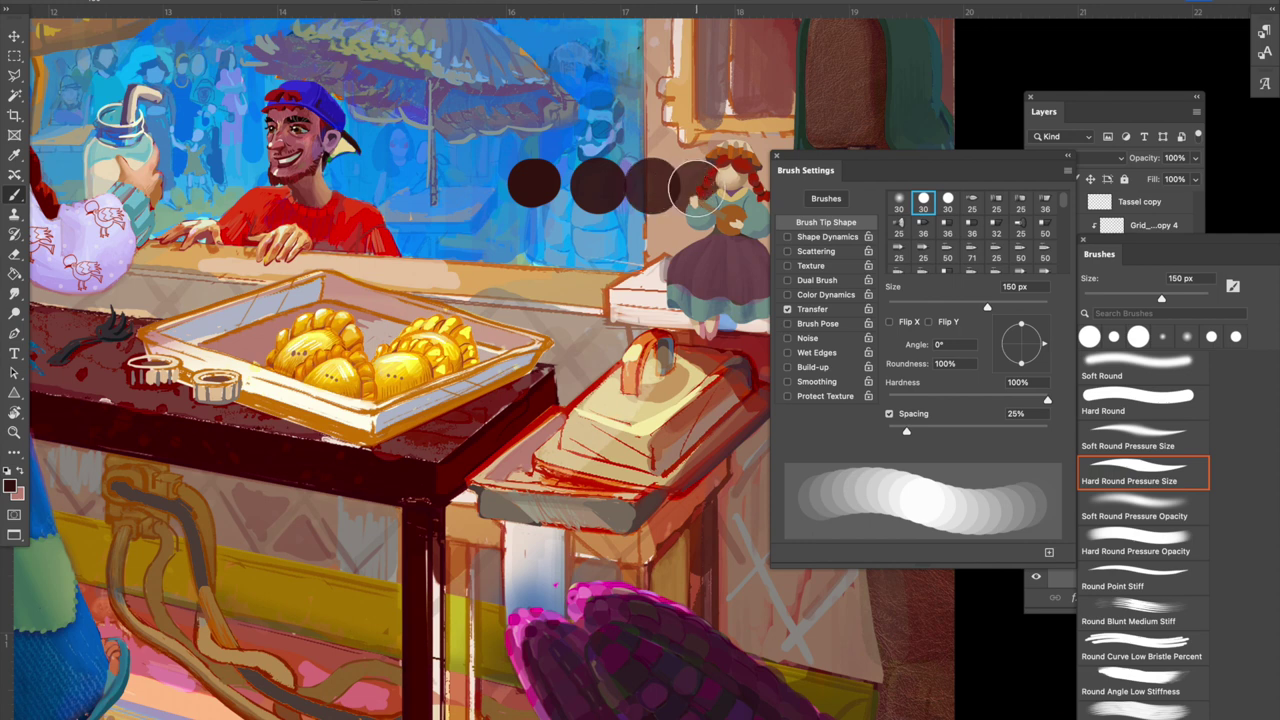
{"action": "left_click", "coordinate": [533, 246]}
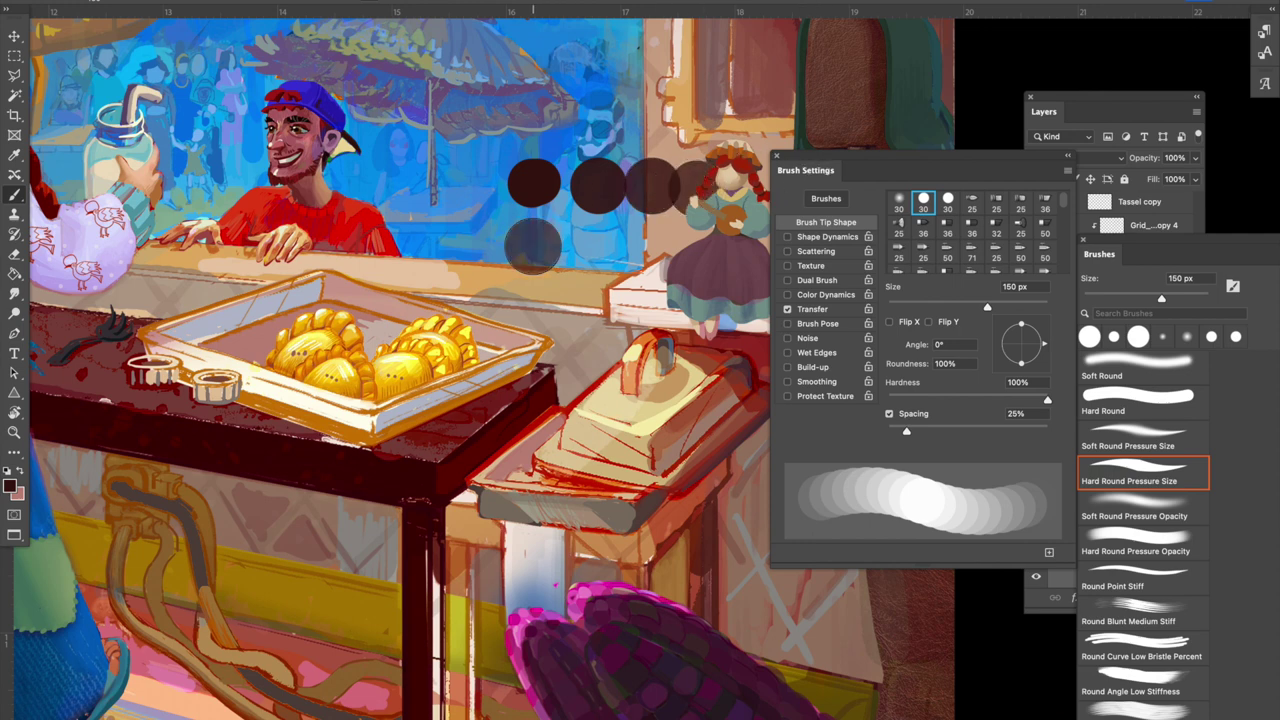
{"action": "left_click", "coordinate": [590, 246]}
{"action": "left_click", "coordinate": [627, 246]}
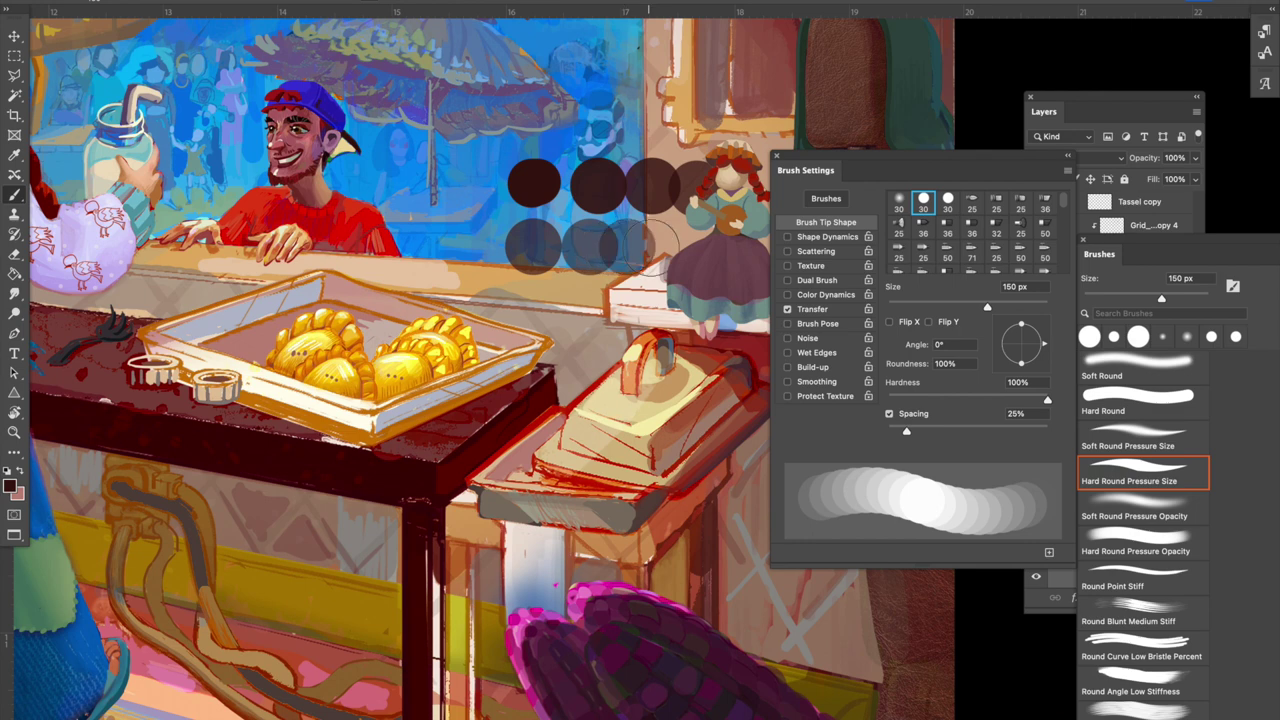
{"action": "left_click", "coordinate": [671, 246]}
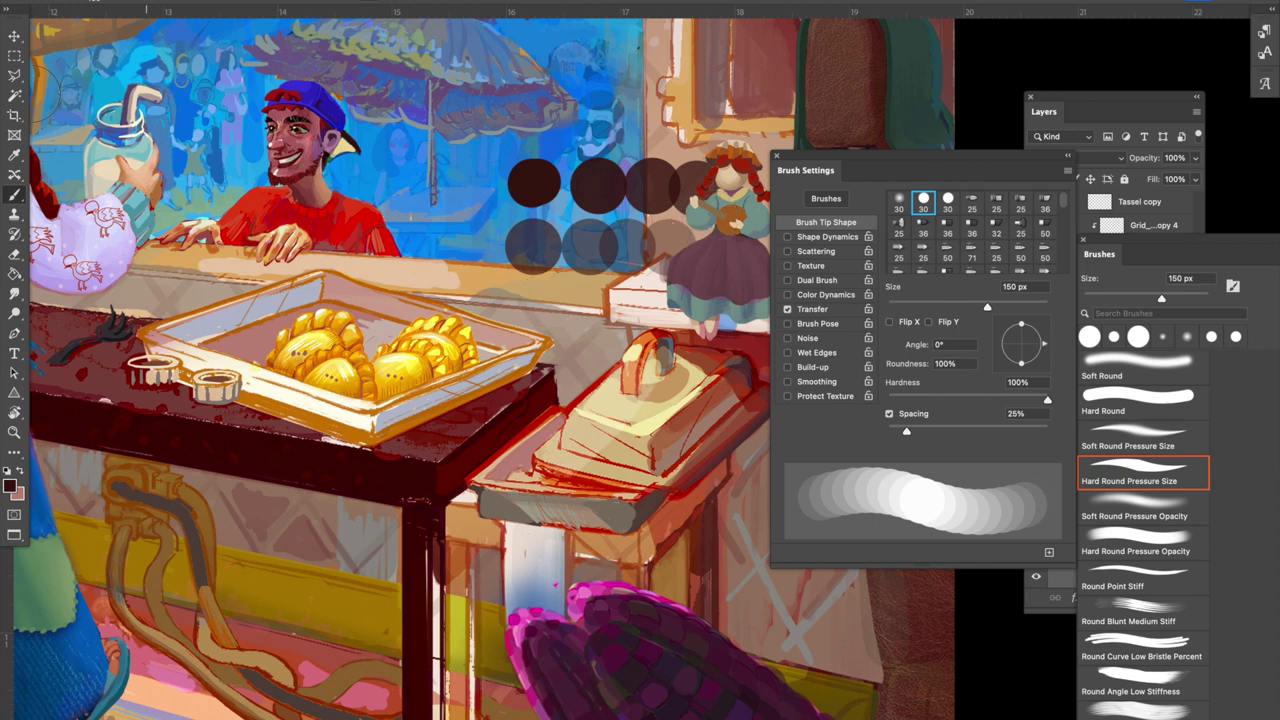
Undo all the test dots stamped on the window and wall.
{"action": "key", "text": "ctrl+z"}
{"action": "key", "text": "ctrl+z"}
{"action": "key", "text": "ctrl+z"}
{"action": "key", "text": "ctrl+z"}
{"action": "key", "text": "ctrl+z"}
{"action": "key", "text": "ctrl+z"}
{"action": "key", "text": "ctrl+z"}
{"action": "key", "text": "ctrl+z"}
Switch to the Move tool, close Brush Settings, and bring the Layers panel in front of the Brushes panel.
{"action": "left_click", "coordinate": [14, 38]}
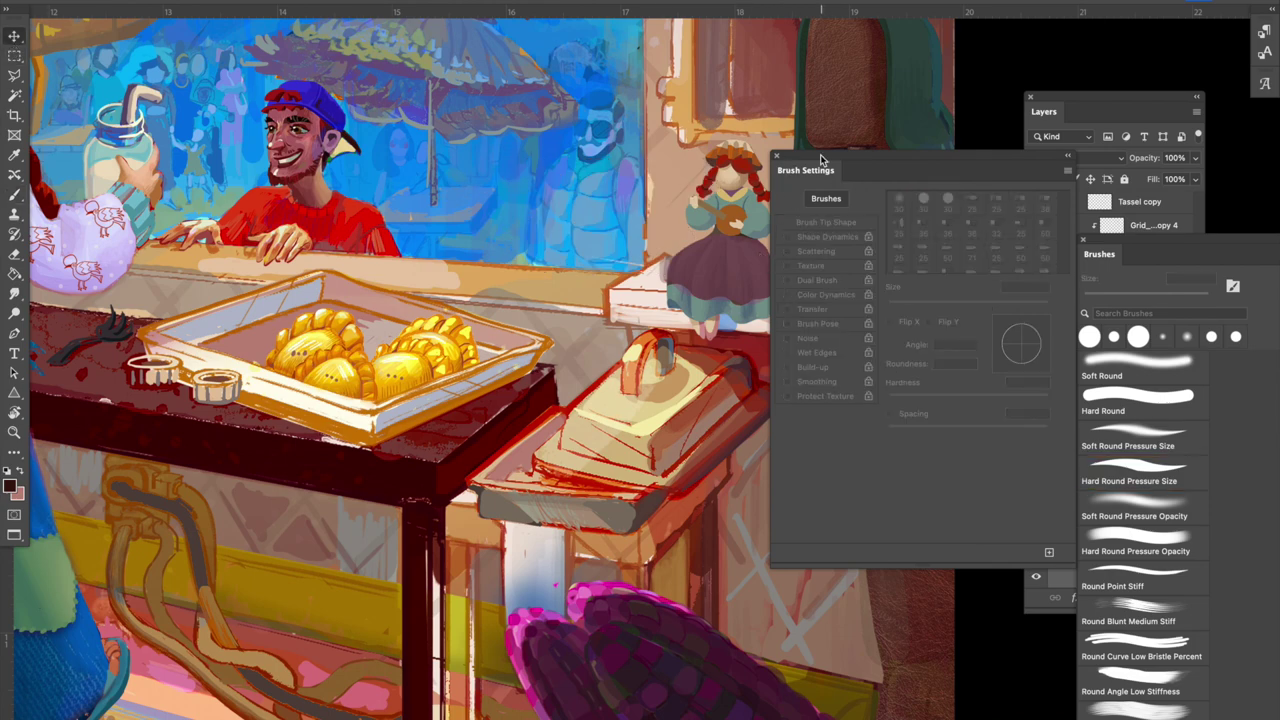
{"action": "mouse_move", "coordinate": [820, 160]}
{"action": "left_mouse_down"}
{"action": "mouse_move", "coordinate": [795, 168]}
{"action": "mouse_move", "coordinate": [700, 103]}
{"action": "left_mouse_up"}
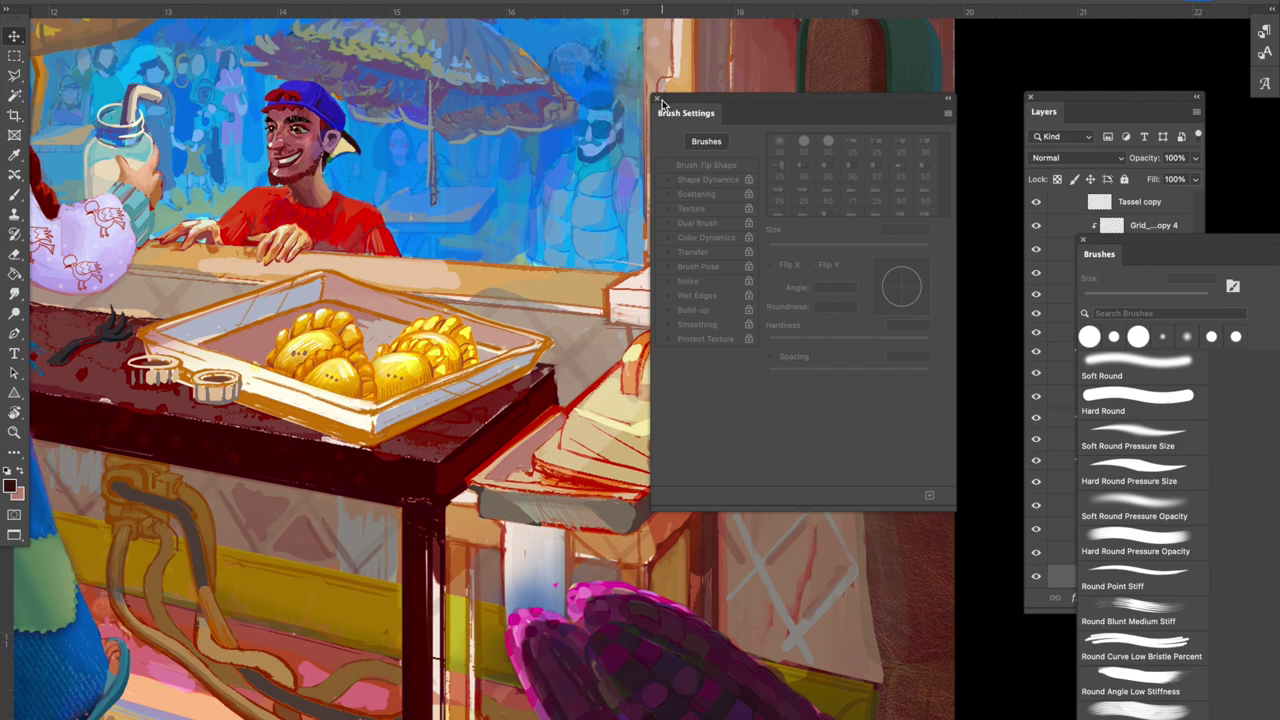
{"action": "left_click", "coordinate": [655, 99]}
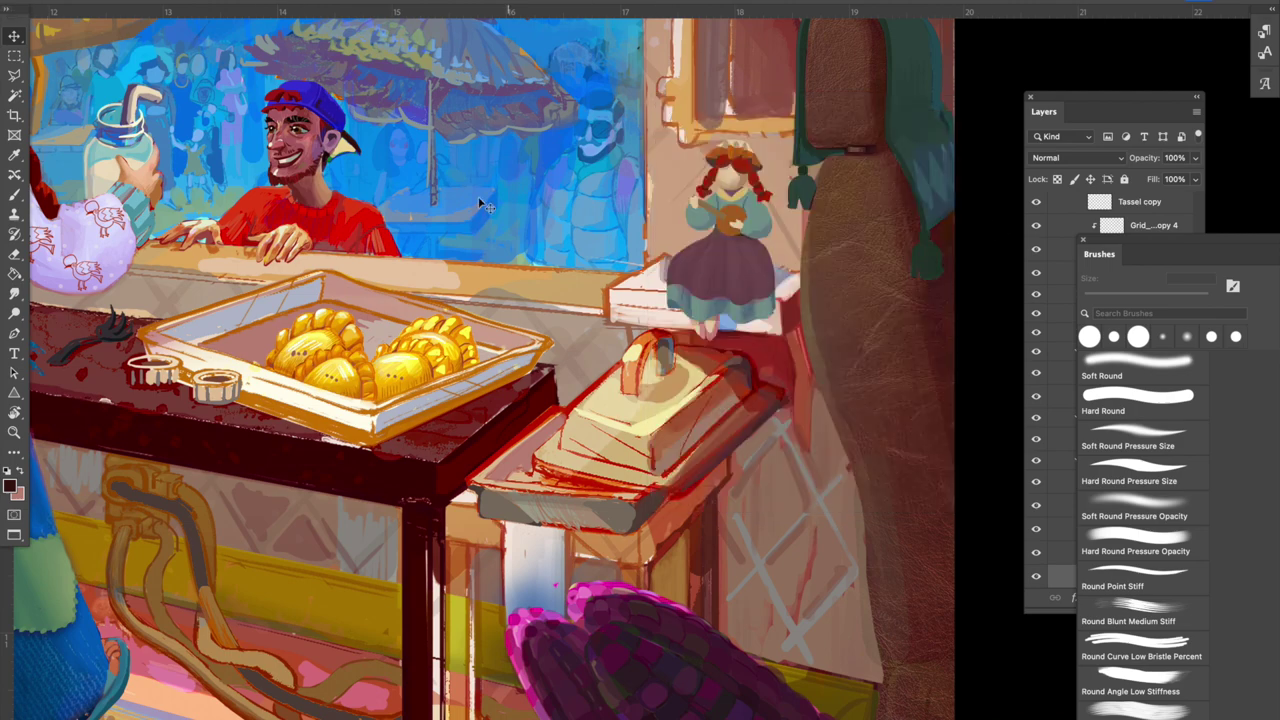
{"action": "left_click_drag", "start_coordinate": [665, 253], "coordinate": [702, 207]}
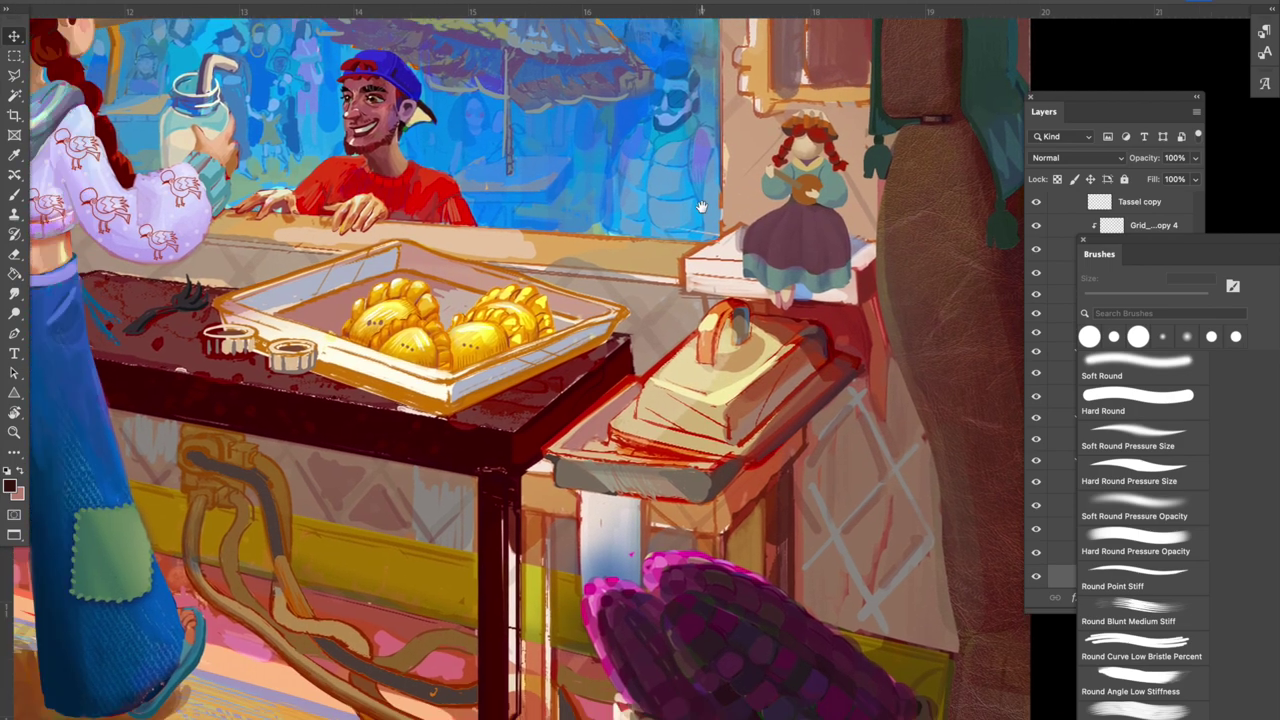
{"action": "left_click", "coordinate": [1081, 108]}
{"action": "left_click_drag", "start_coordinate": [1089, 98], "coordinate": [1093, 91]}
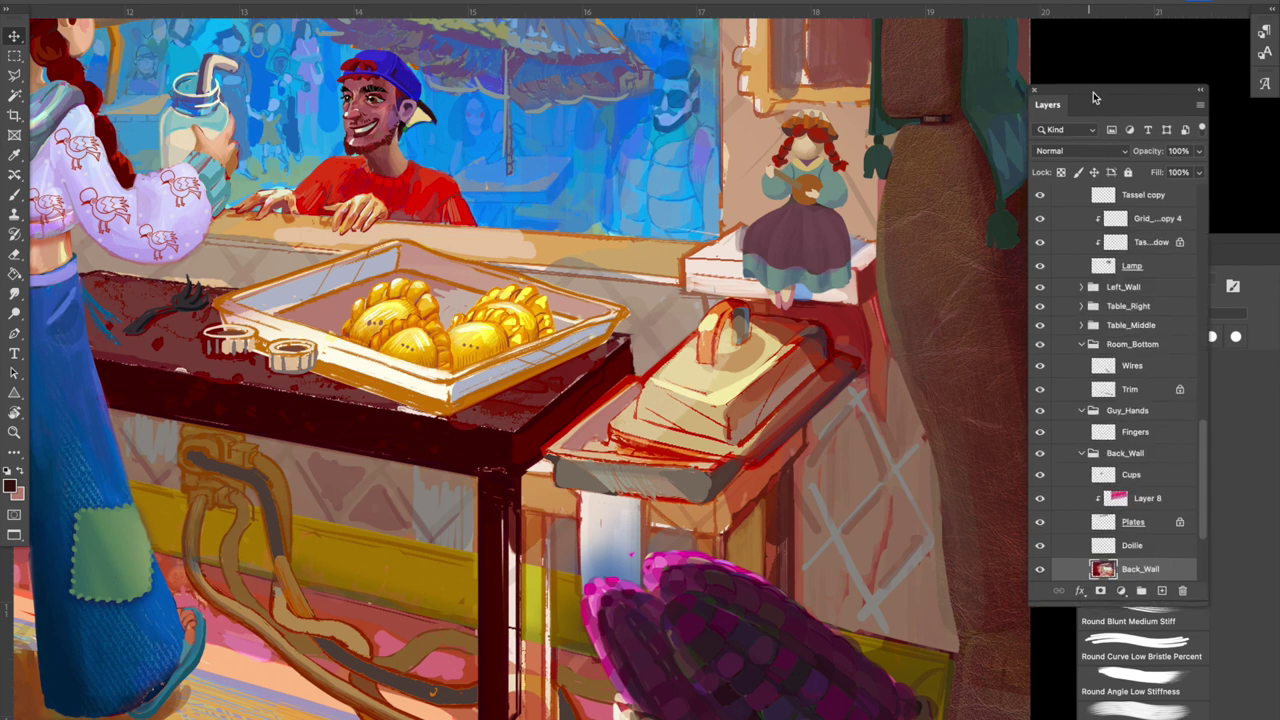
{"action": "left_click_drag", "start_coordinate": [630, 238], "coordinate": [603, 254]}
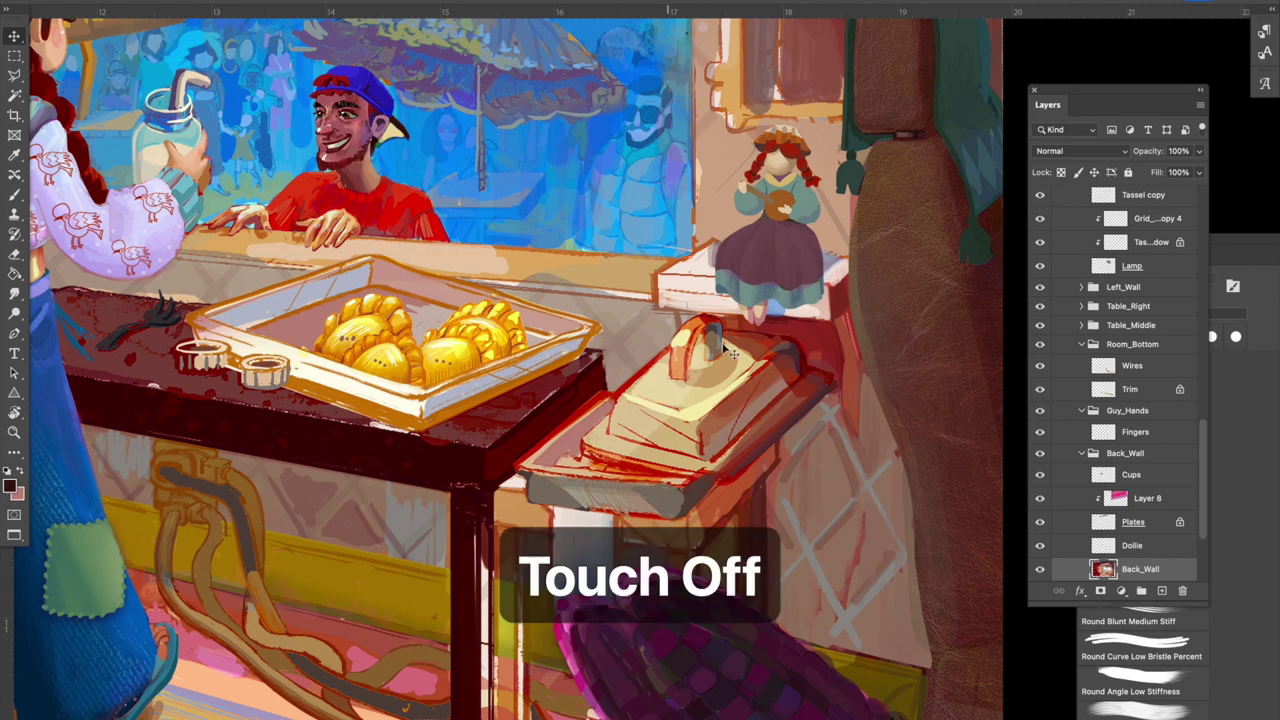
{"action": "left_click_drag", "start_coordinate": [748, 355], "coordinate": [692, 345]}
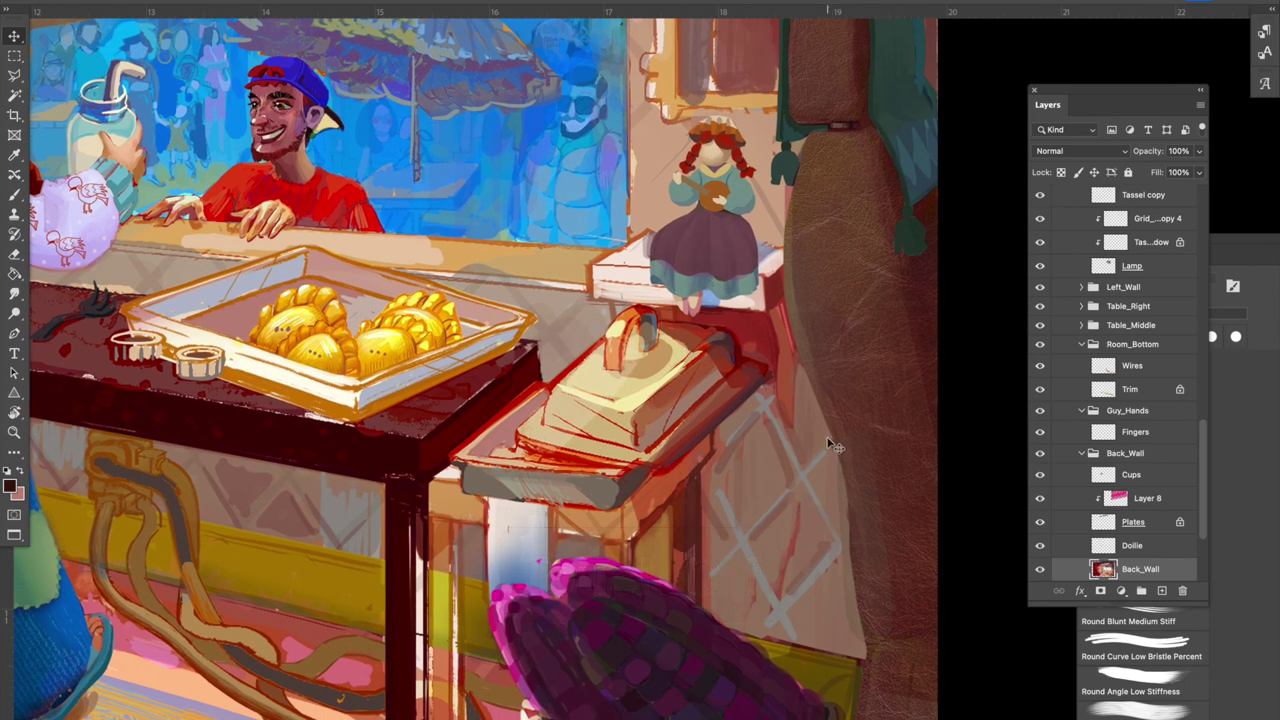
{"action": "left_click_drag", "start_coordinate": [746, 398], "coordinate": [718, 366]}
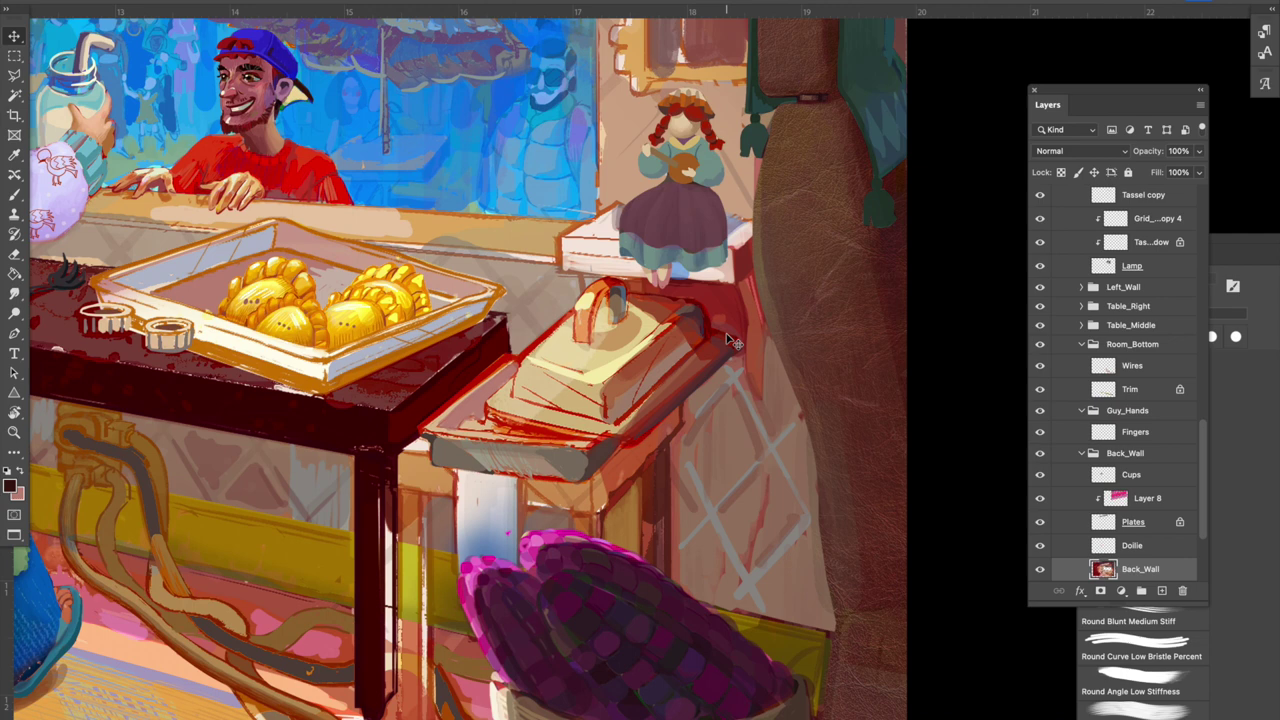
{"action": "scroll", "coordinate": [725, 410], "scroll_direction": "right", "scroll_amount": 2}
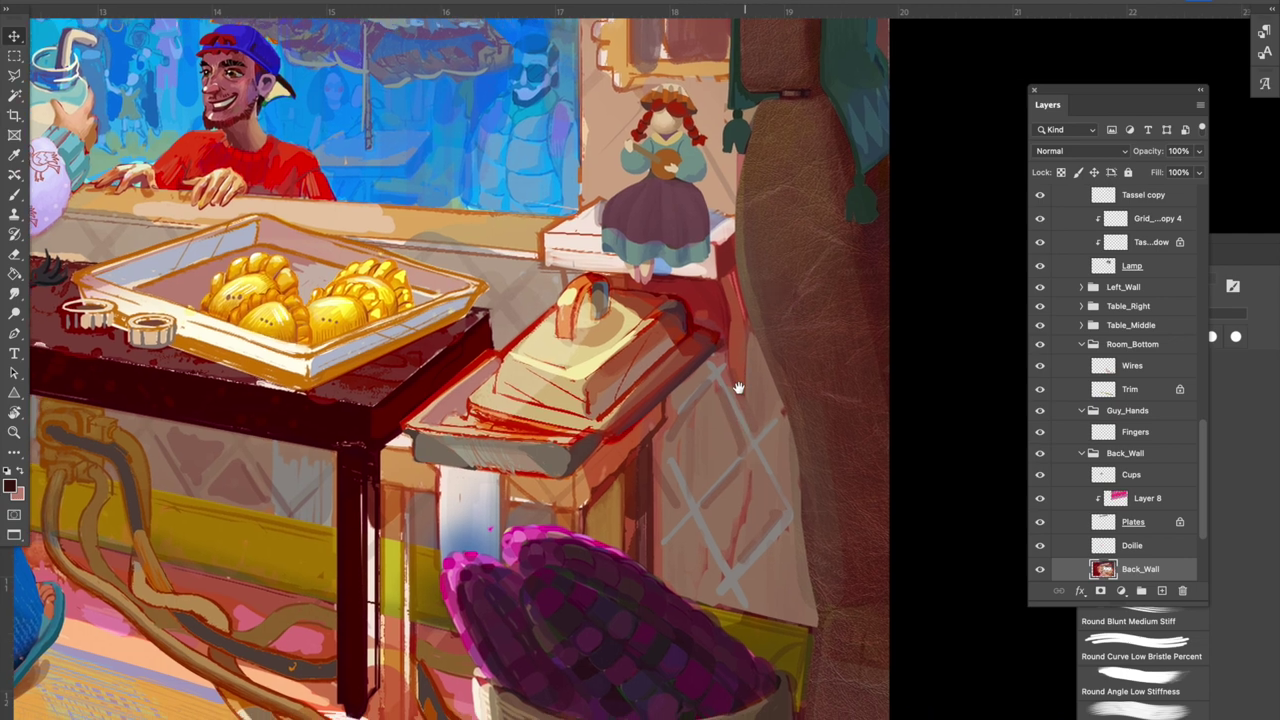
{"action": "key", "text": "b"}
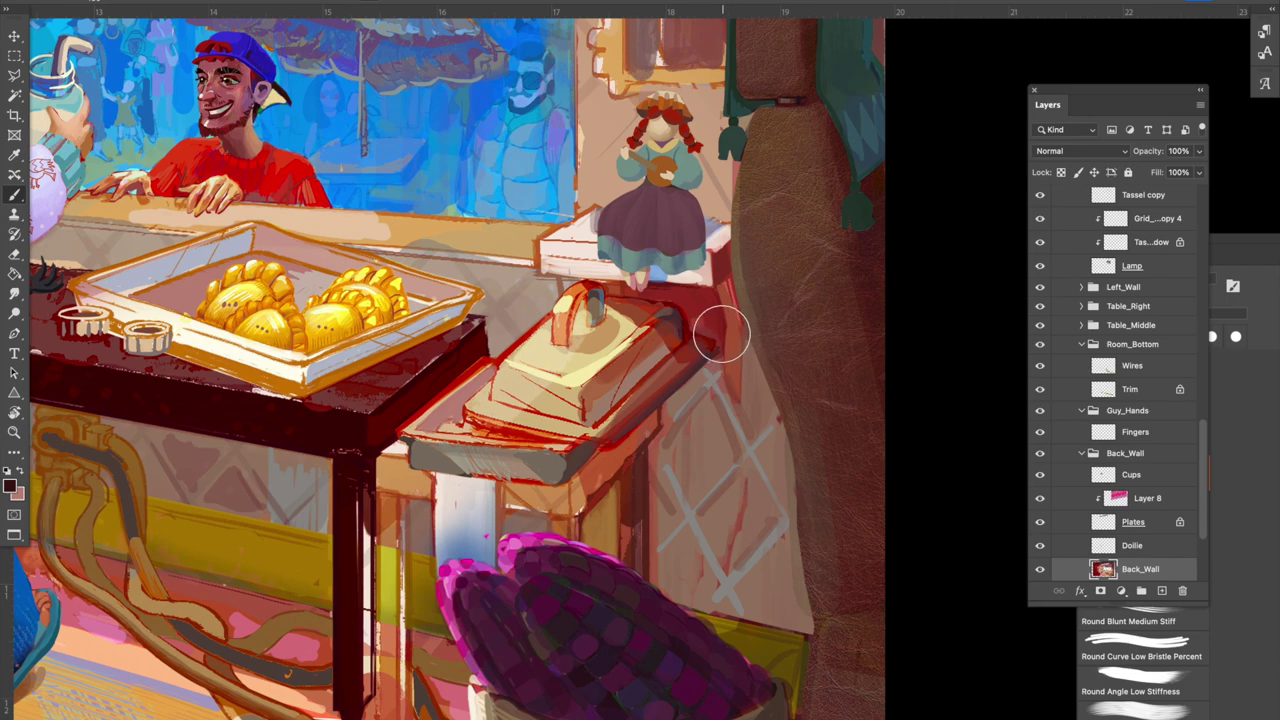
{"action": "left_click", "coordinate": [14, 36]}
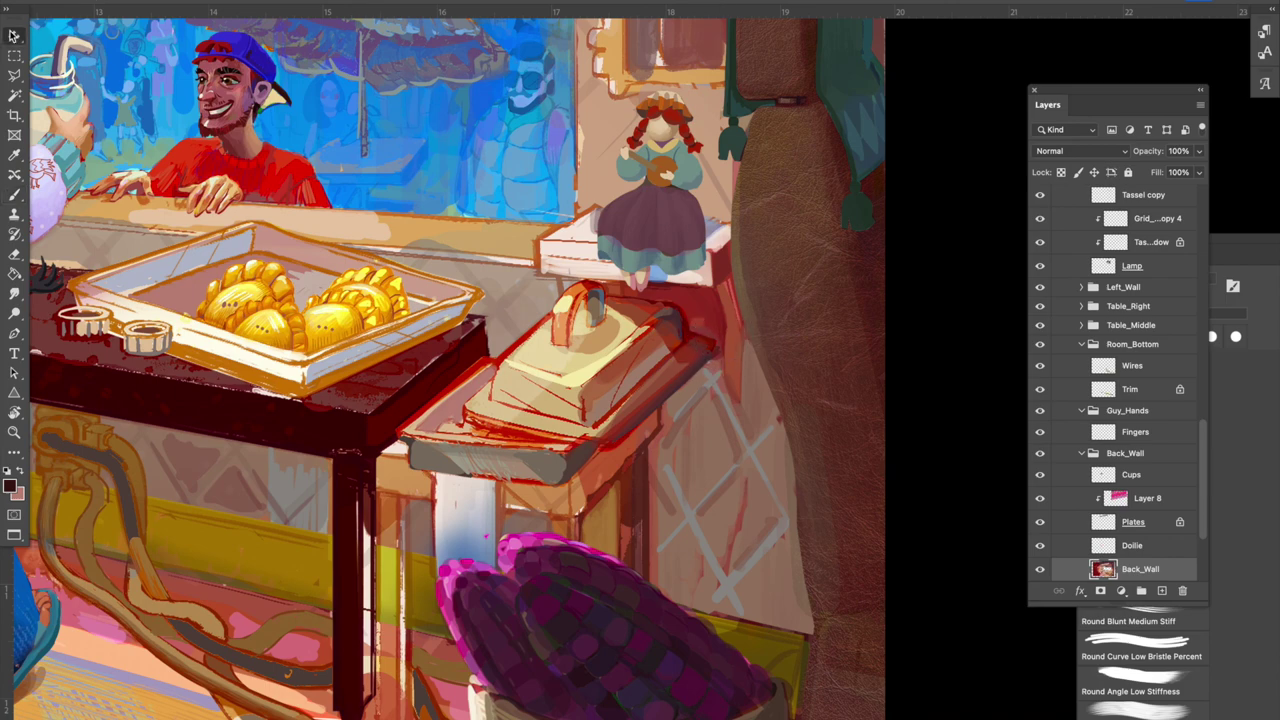
Toggle the Back_Wall layer's visibility off and on to check what it contains around the doll shelf.
{"action": "left_click_drag", "start_coordinate": [662, 353], "coordinate": [698, 296]}
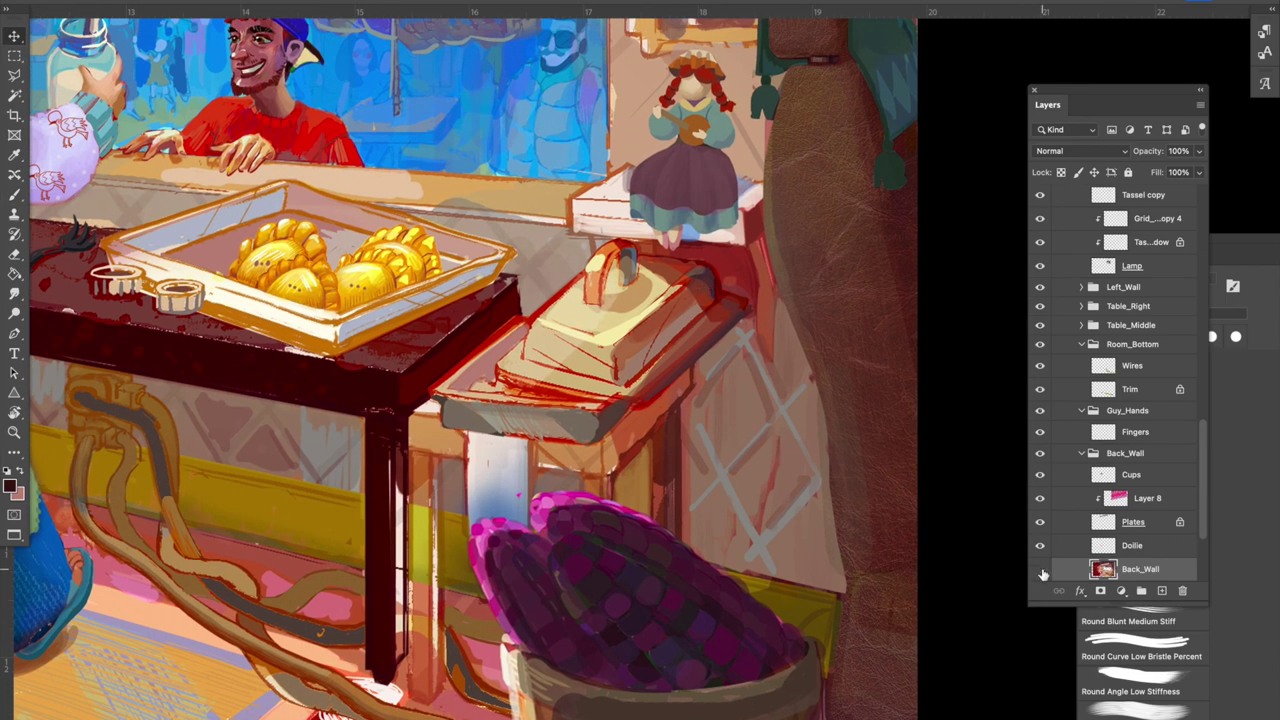
{"action": "left_click", "coordinate": [1040, 569]}
{"action": "left_click", "coordinate": [1040, 569]}
{"action": "scroll", "coordinate": [871, 463], "scroll_direction": "up", "scroll_amount": 3}
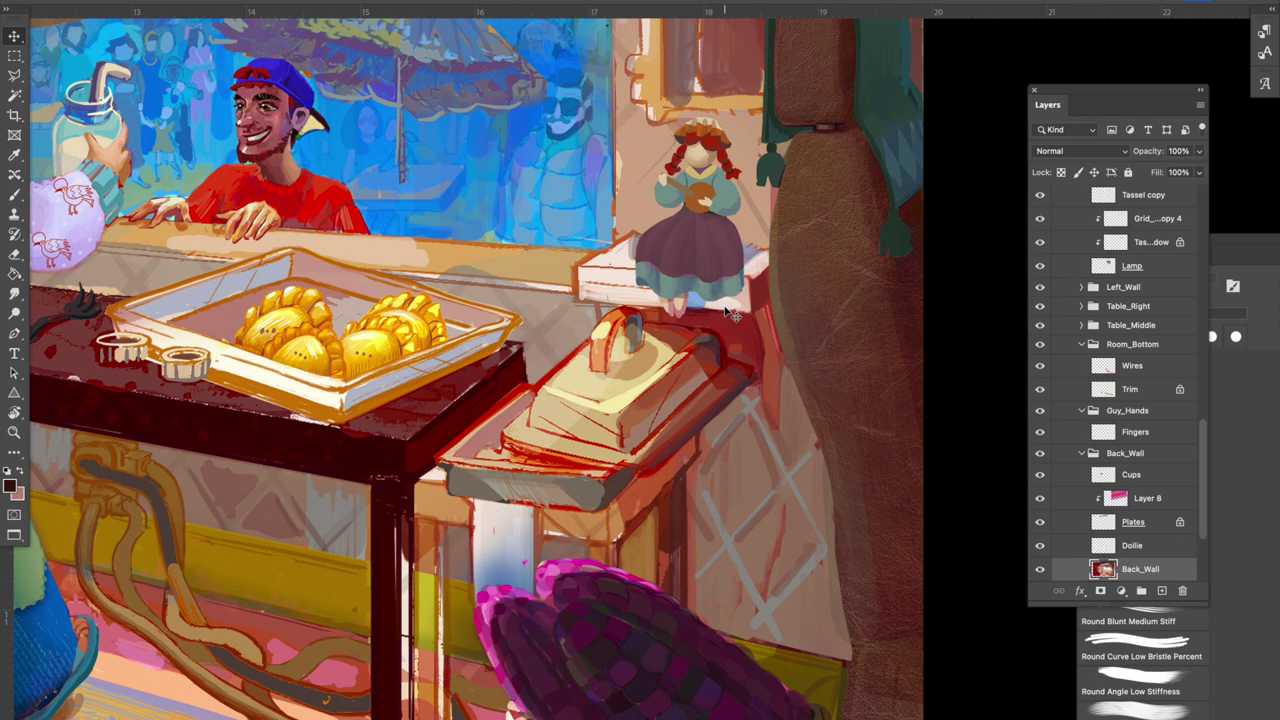
Hide and show the Back_Wall layer again to examine the area beneath the doll shelf.
{"action": "scroll", "coordinate": [712, 315], "scroll_direction": "down", "scroll_amount": 2}
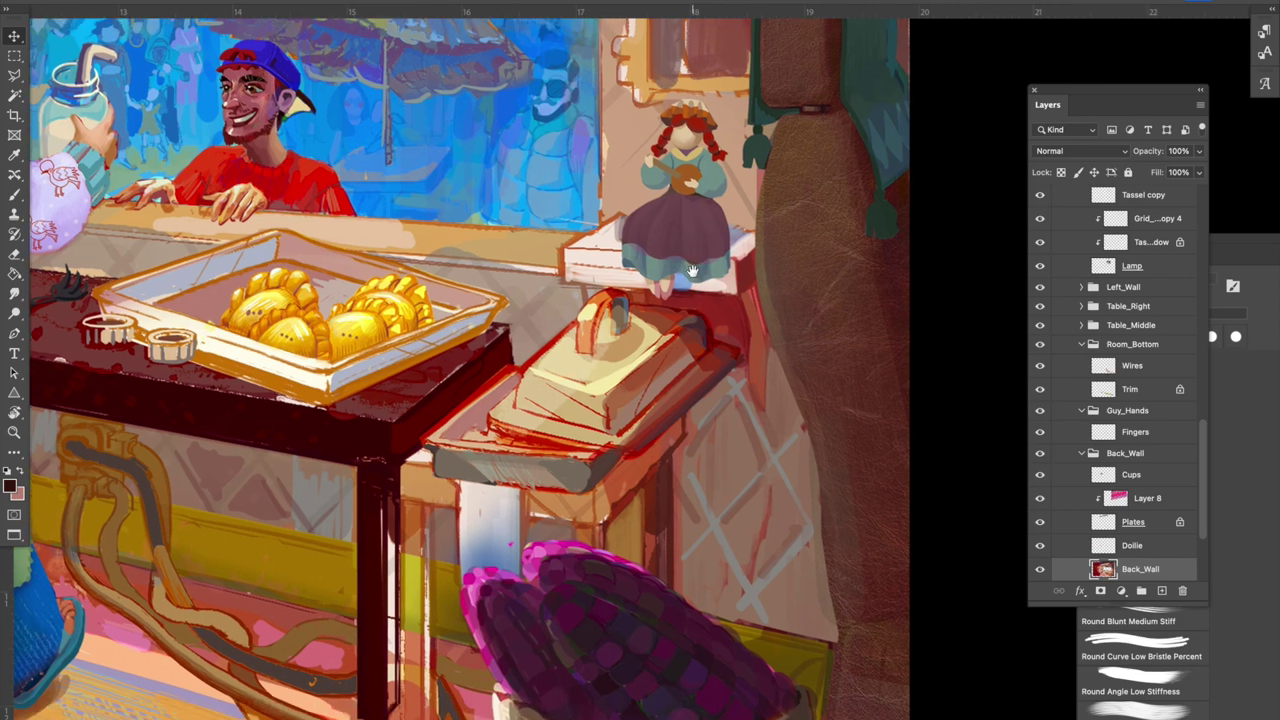
{"action": "left_click", "coordinate": [1040, 569]}
{"action": "left_click", "coordinate": [1040, 569]}
{"action": "scroll", "coordinate": [683, 325], "scroll_direction": "up", "scroll_amount": 1}
{"action": "left_click_drag", "start_coordinate": [683, 325], "coordinate": [680, 321]}
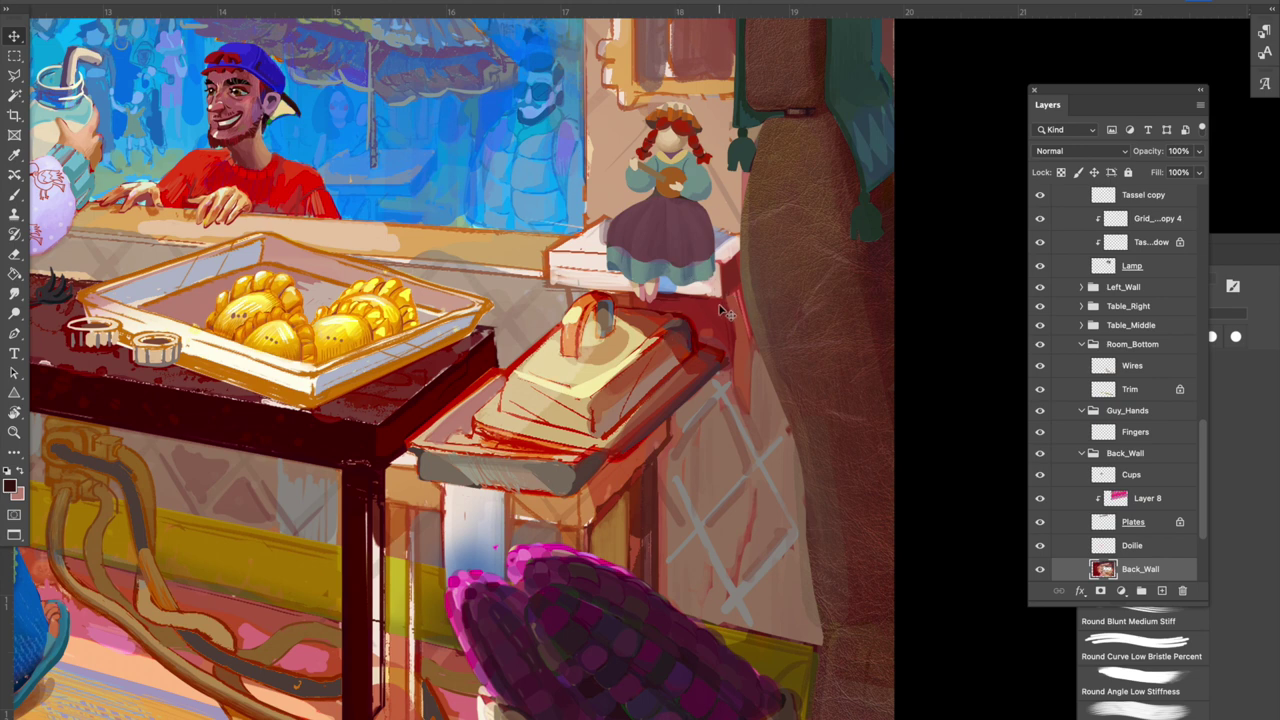
Sample a dark teal from the doll's dress and brush a muted shadow over the red wall area beneath the doll shelf.
{"action": "key", "text": "b"}
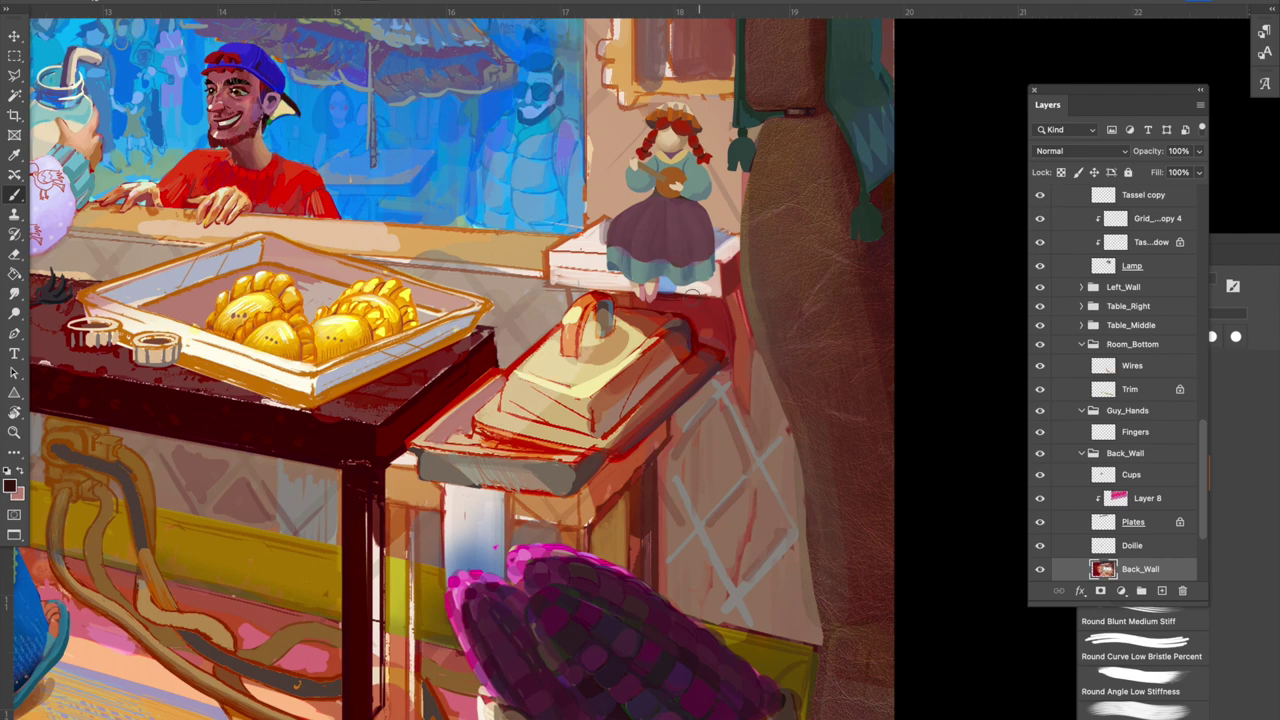
{"action": "left_click_drag", "start_coordinate": [731, 394], "coordinate": [862, 362]}
{"action": "left_click_drag", "start_coordinate": [706, 350], "coordinate": [679, 400]}
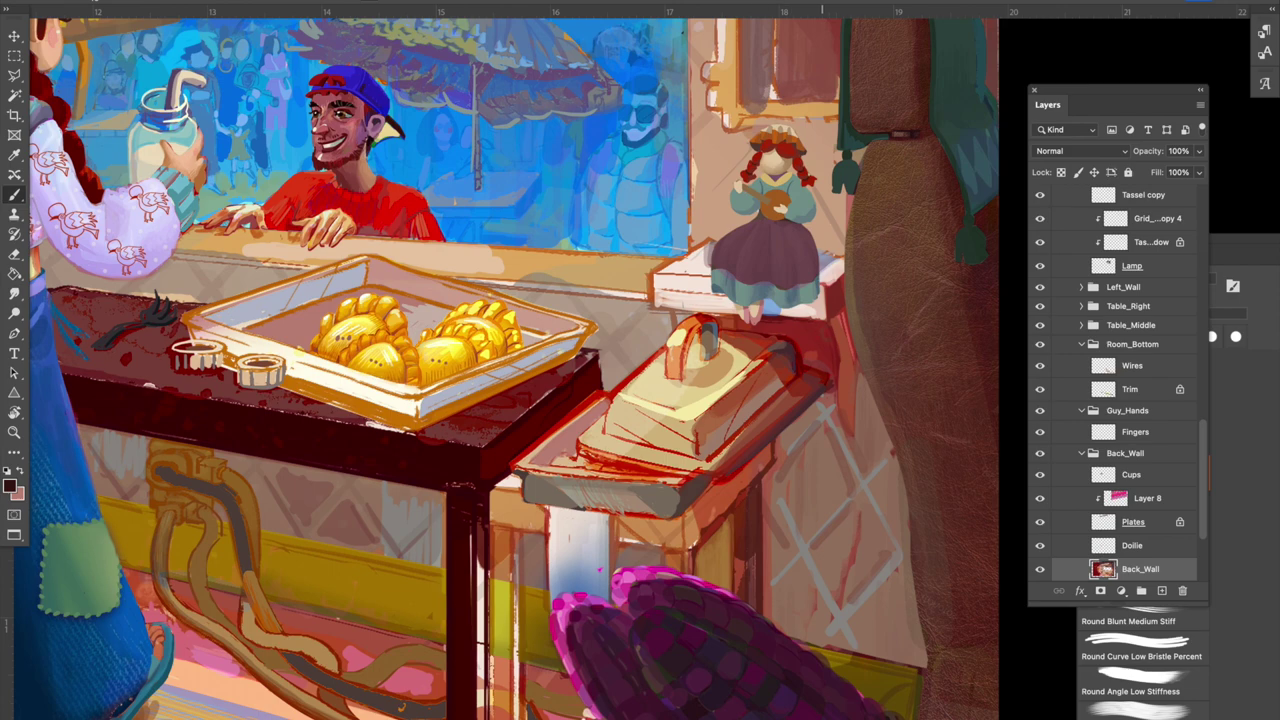
{"action": "left_click_drag", "start_coordinate": [752, 338], "coordinate": [706, 317]}
{"action": "left_click_drag", "start_coordinate": [523, 363], "coordinate": [471, 314]}
{"action": "key", "text": "super+minus"}
{"action": "key", "text": "super+minus"}
{"action": "key", "text": "super+plus"}
{"action": "key", "text": "super+plus"}
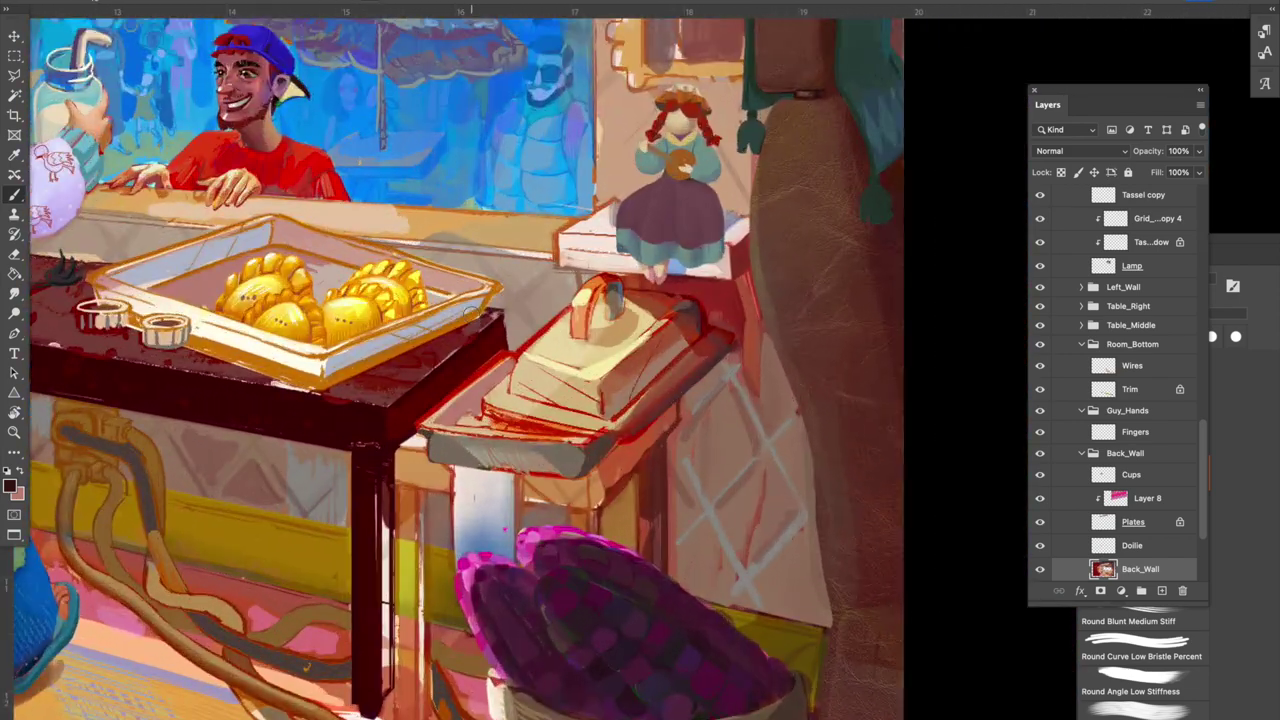
{"action": "left_click_drag", "start_coordinate": [655, 421], "coordinate": [577, 556]}
{"action": "left_click", "coordinate": [713, 248], "text": "alt"}
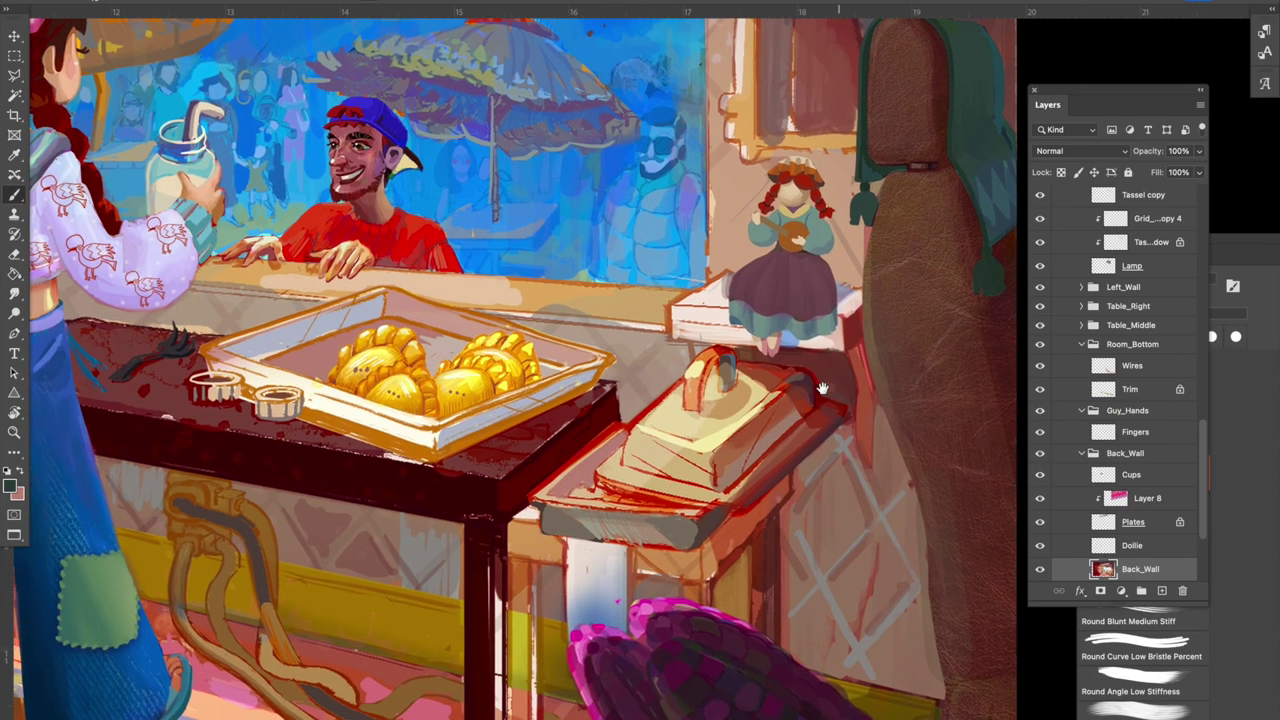
{"action": "left_click_drag", "start_coordinate": [548, 483], "coordinate": [322, 445]}
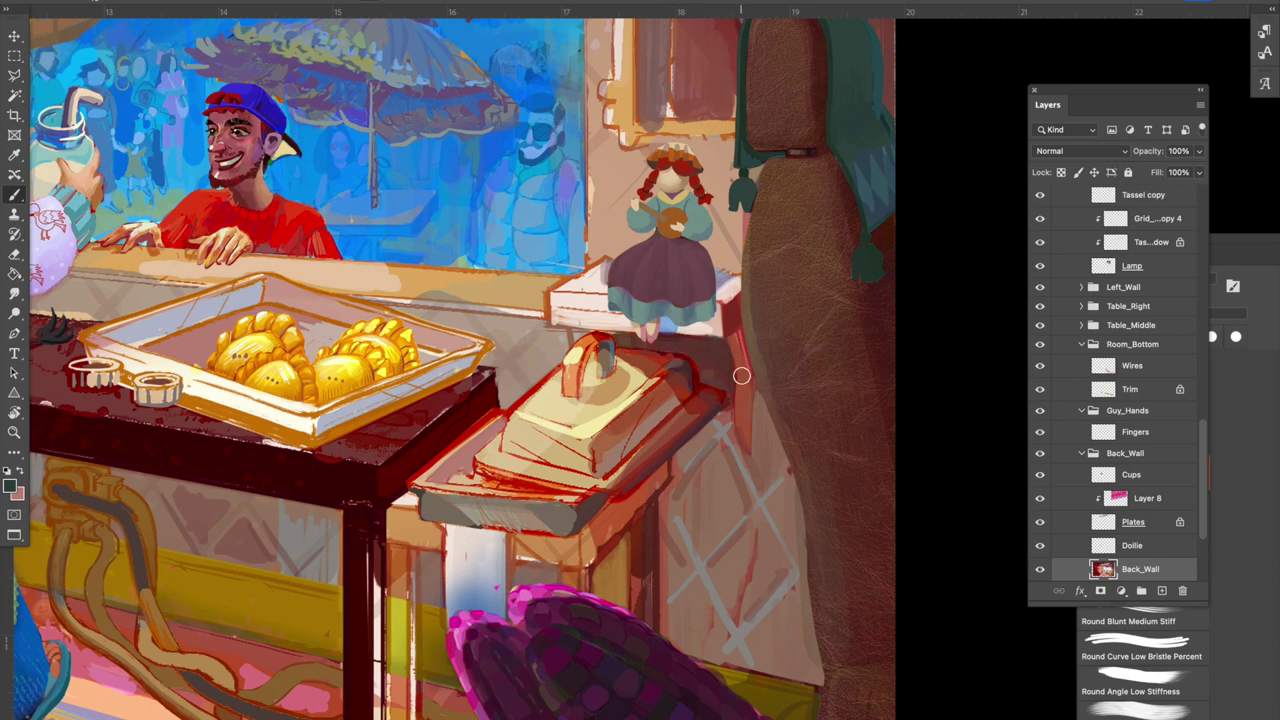
{"action": "left_click_drag", "start_coordinate": [742, 376], "coordinate": [787, 384]}
Select the Crate layer of the covered dish on the side table and toggle its visibility to check its contents.
{"action": "left_click", "coordinate": [20, 41]}
{"action": "scroll", "coordinate": [590, 430], "scroll_direction": "left", "scroll_amount": 3}
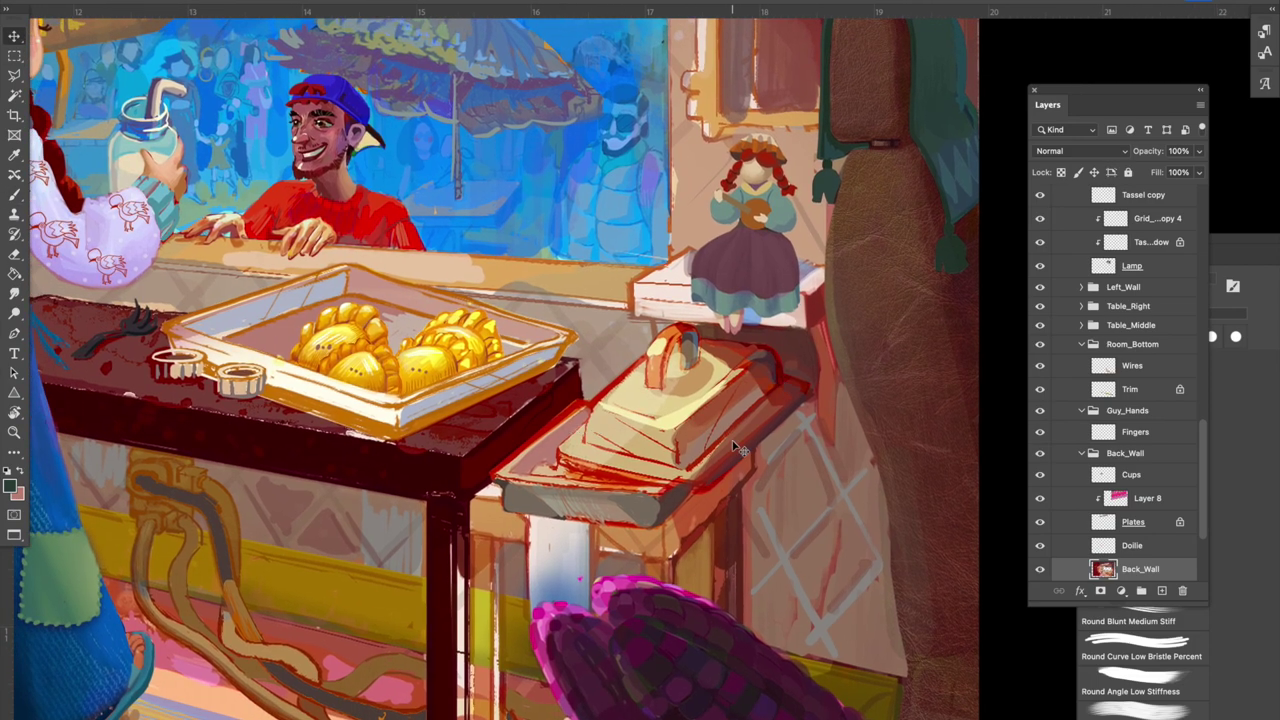
{"action": "scroll", "coordinate": [745, 365], "scroll_direction": "down", "scroll_amount": 2}
{"action": "scroll", "coordinate": [750, 240], "scroll_direction": "left", "scroll_amount": 3}
{"action": "scroll", "coordinate": [790, 217], "scroll_direction": "down", "scroll_amount": 3}
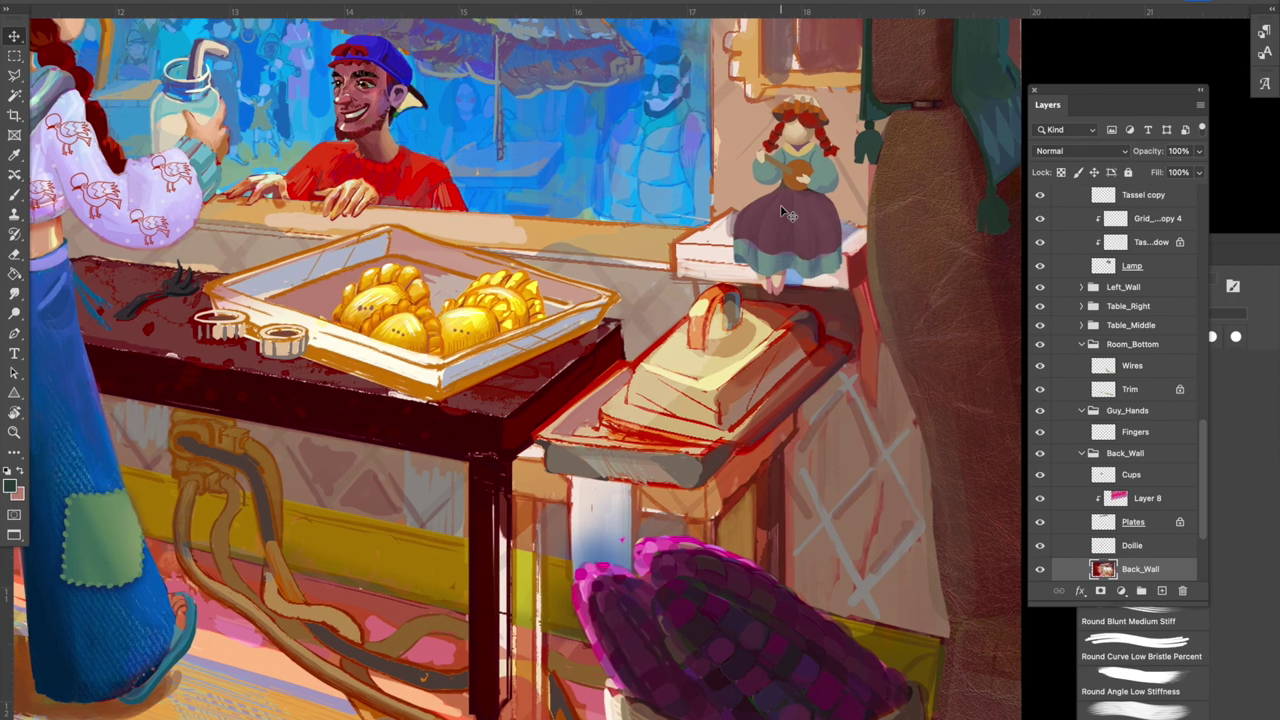
{"action": "scroll", "coordinate": [760, 410], "scroll_direction": "down", "scroll_amount": 1}
{"action": "scroll", "coordinate": [760, 410], "scroll_direction": "left", "scroll_amount": 2}
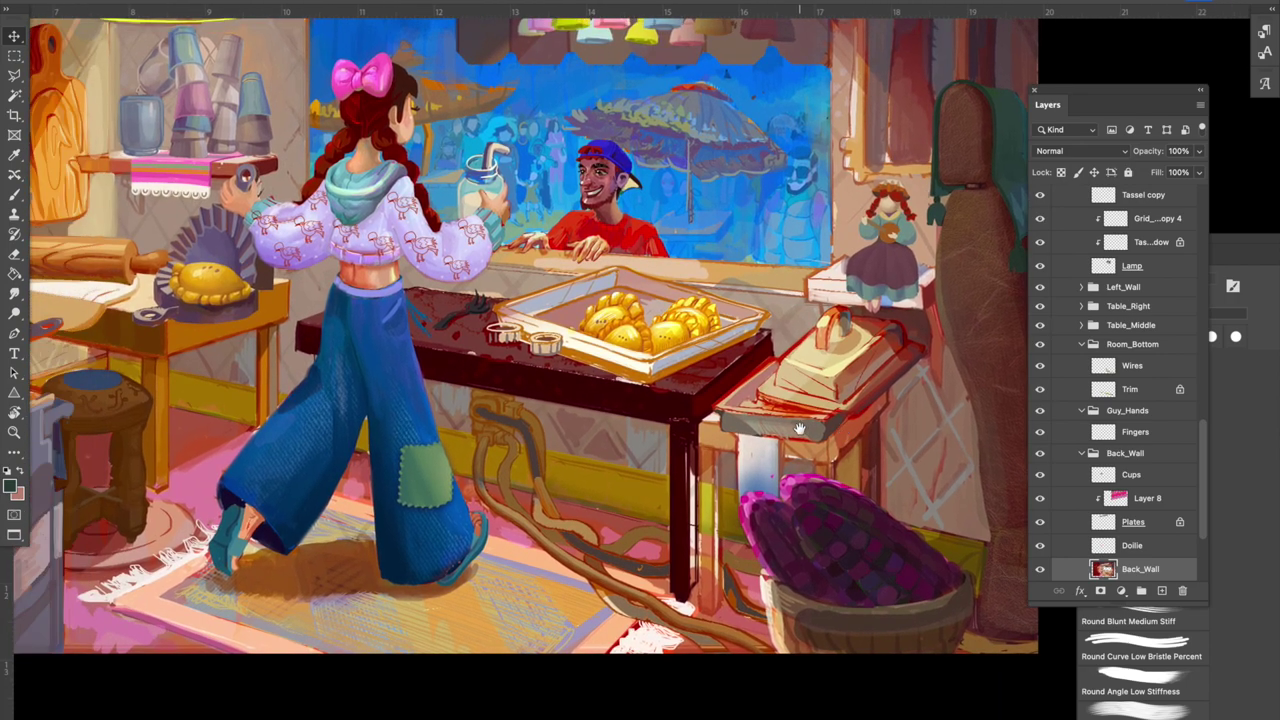
{"action": "left_click", "coordinate": [686, 365], "text": "ctrl"}
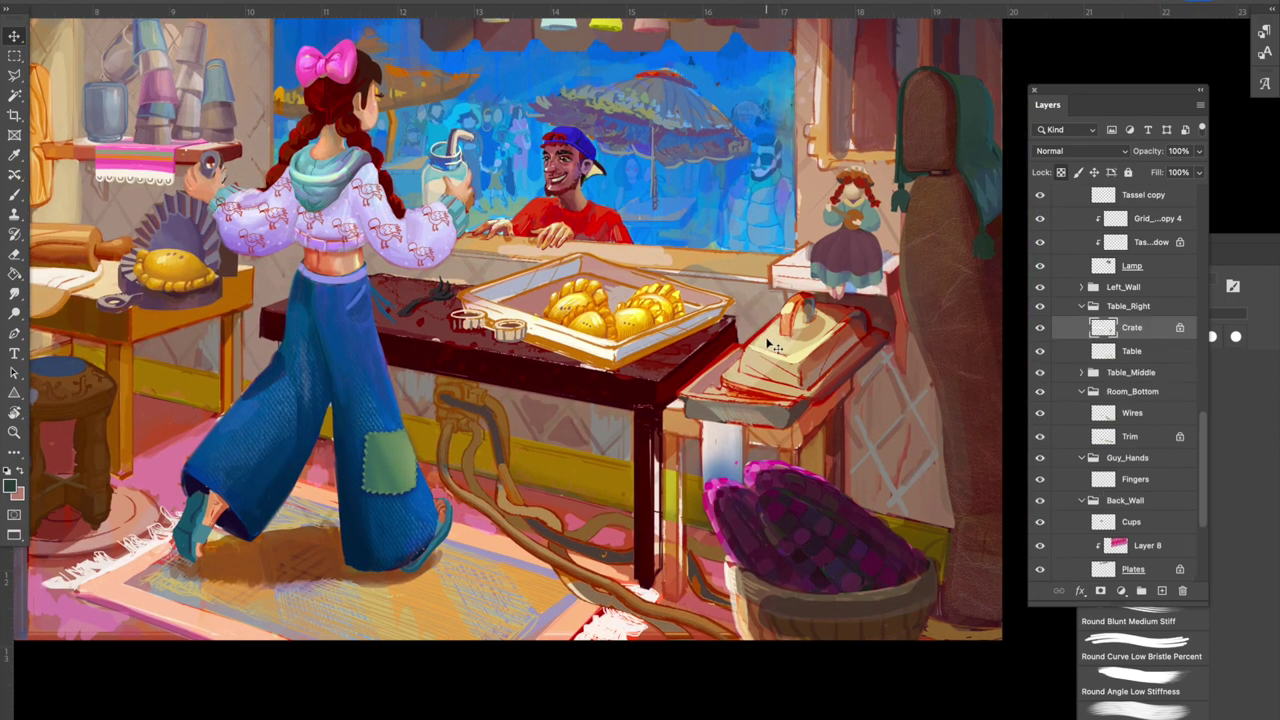
{"action": "left_click", "coordinate": [1041, 329]}
{"action": "left_click", "coordinate": [1041, 329]}
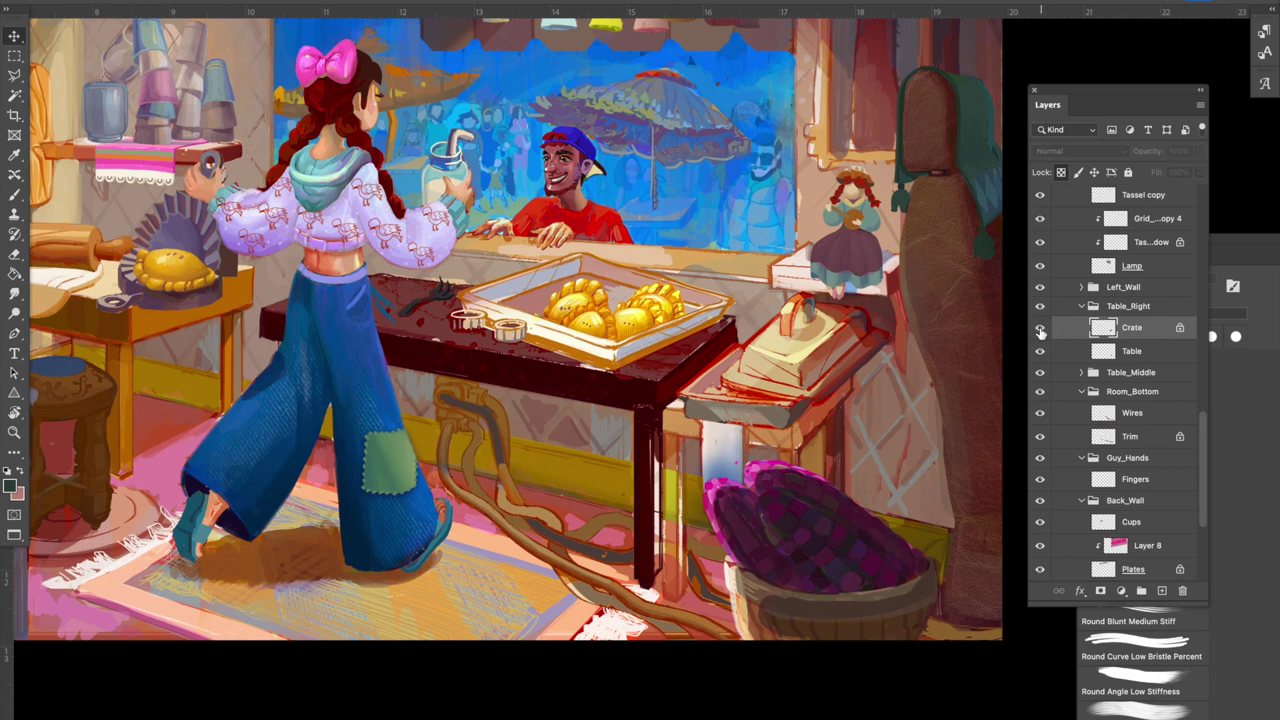
{"action": "left_click", "coordinate": [1041, 329]}
Sample the lid's cream colour and touch up the covered dish with the brush, undoing one stroke.
{"action": "key", "text": "b"}
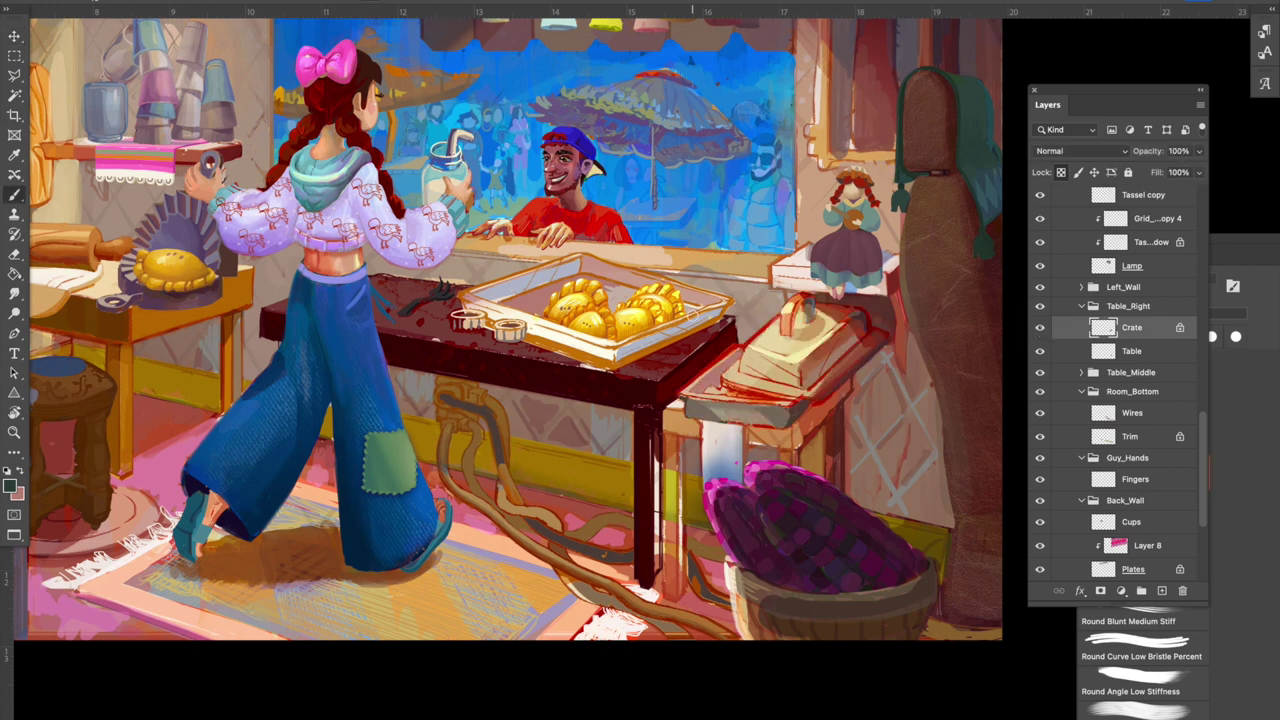
{"action": "left_click", "coordinate": [763, 340], "text": "alt"}
{"action": "mouse_move", "coordinate": [774, 321]}
{"action": "left_mouse_down"}
{"action": "mouse_move", "coordinate": [746, 347]}
{"action": "mouse_move", "coordinate": [778, 316]}
{"action": "left_mouse_up"}
{"action": "key", "text": "super+z"}
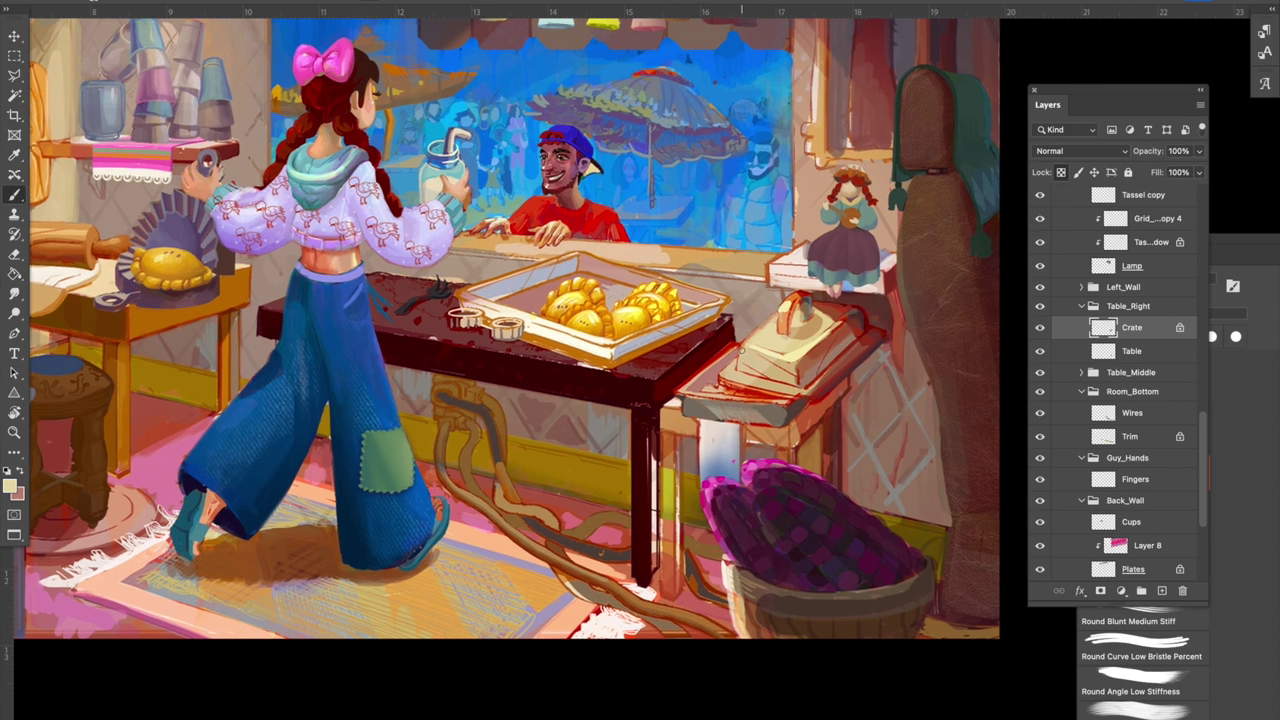
{"action": "mouse_move", "coordinate": [741, 351]}
{"action": "left_mouse_down"}
{"action": "mouse_move", "coordinate": [748, 367]}
{"action": "mouse_move", "coordinate": [739, 352]}
{"action": "left_mouse_up"}
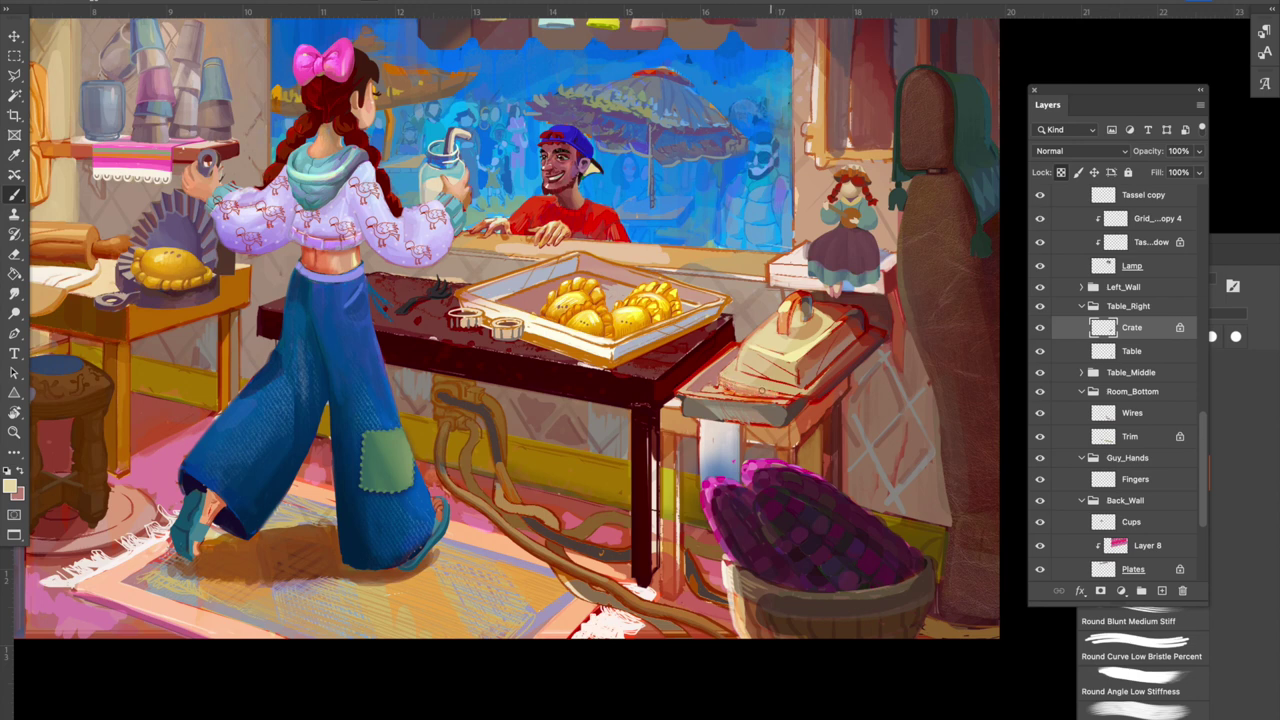
{"action": "left_click_drag", "start_coordinate": [852, 348], "coordinate": [826, 317]}
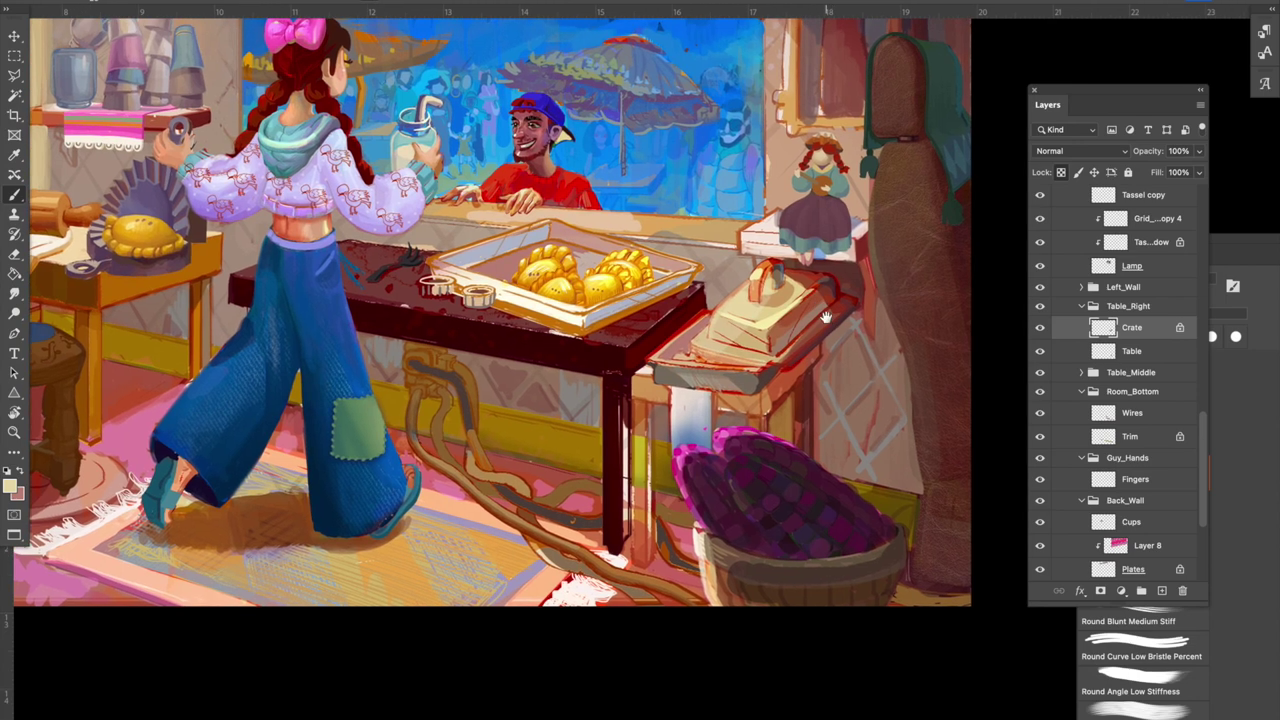
Sample a salmon tone from the tray under the covered dish and paint over its rough red outlines.
{"action": "left_click", "coordinate": [666, 344], "text": "alt"}
{"action": "left_click_drag", "start_coordinate": [654, 352], "coordinate": [701, 315]}
{"action": "left_click_drag", "start_coordinate": [838, 352], "coordinate": [832, 314]}
{"action": "left_click_drag", "start_coordinate": [674, 441], "coordinate": [736, 483]}
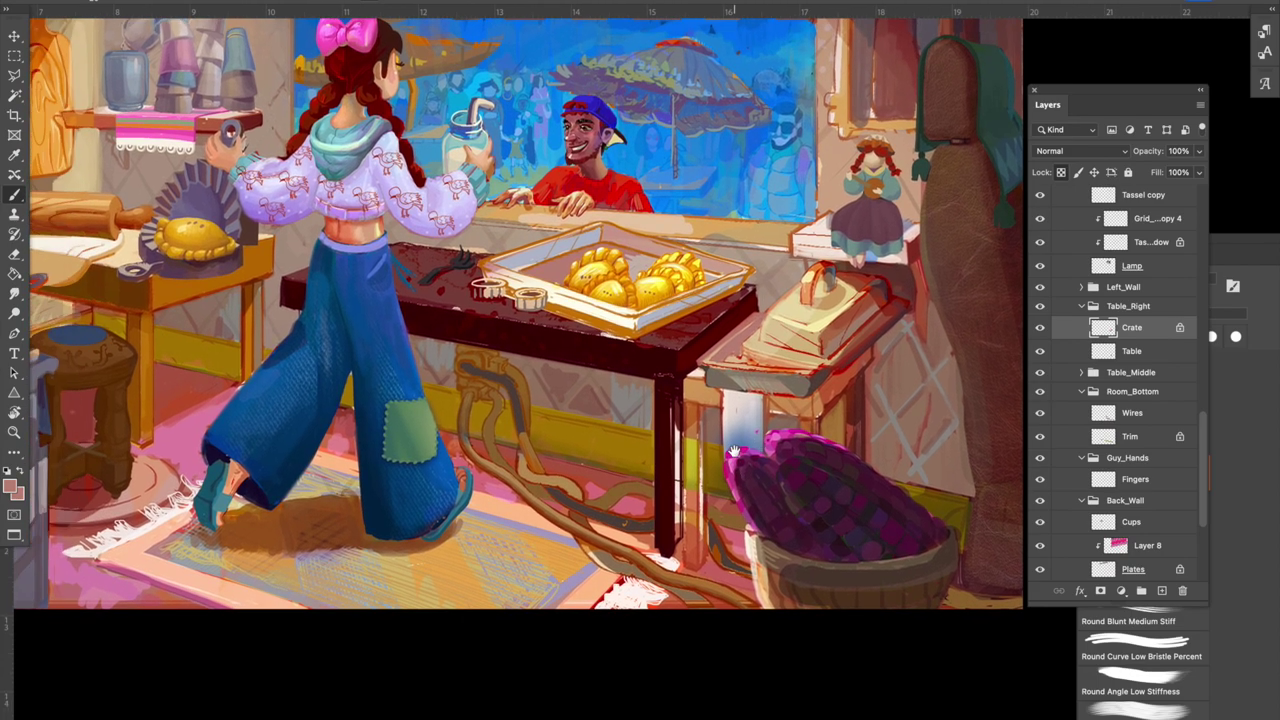
Select the Back_Wall layer and touch up the floor beside the girl's front sandal with a sampled floor colour.
{"action": "left_click", "coordinate": [19, 37]}
{"action": "mouse_move", "coordinate": [462, 315]}
{"action": "left_mouse_down"}
{"action": "mouse_move", "coordinate": [534, 263]}
{"action": "mouse_move", "coordinate": [514, 302]}
{"action": "left_mouse_up"}
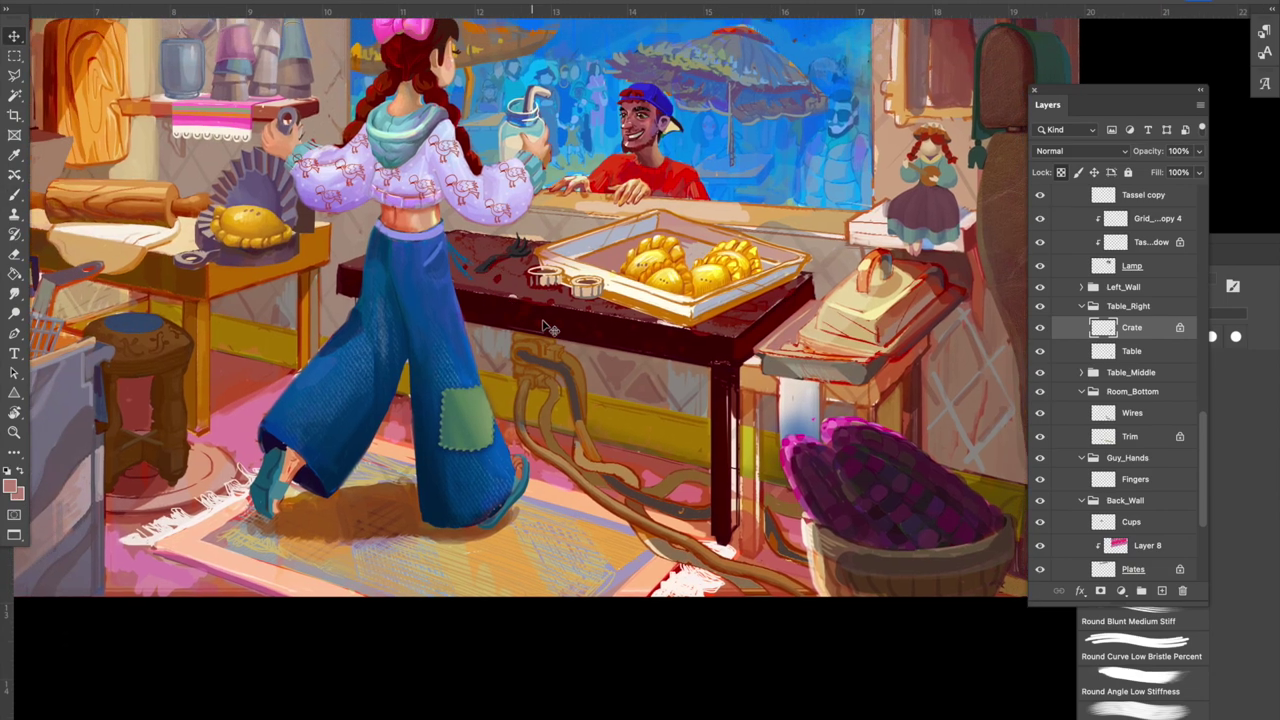
{"action": "scroll", "coordinate": [684, 309], "scroll_direction": "up", "scroll_amount": 3}
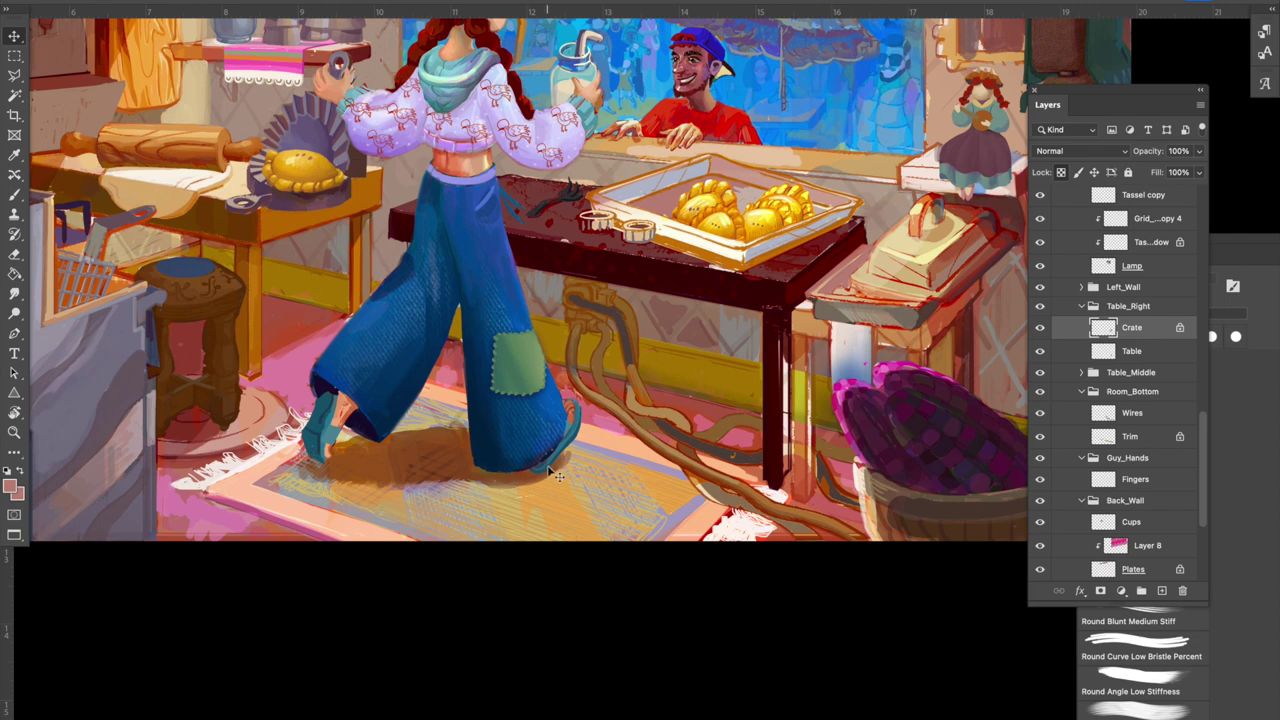
{"action": "left_click", "coordinate": [558, 477]}
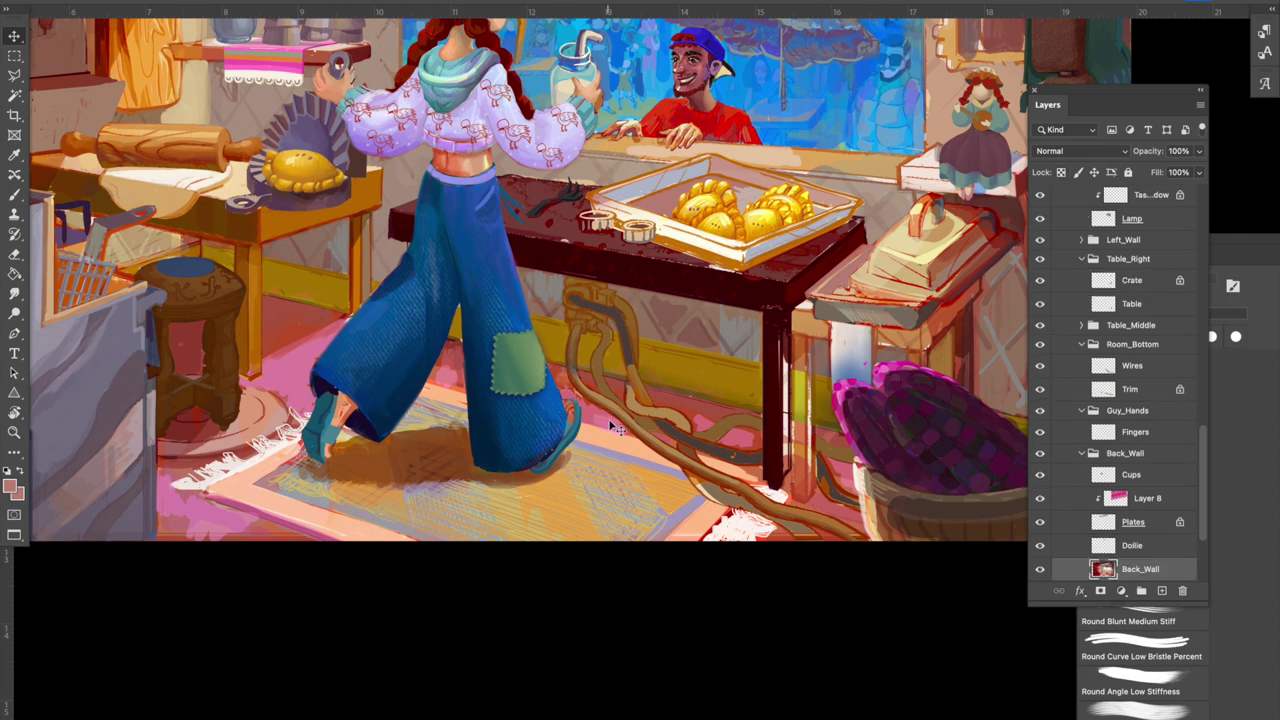
{"action": "key", "text": "b"}
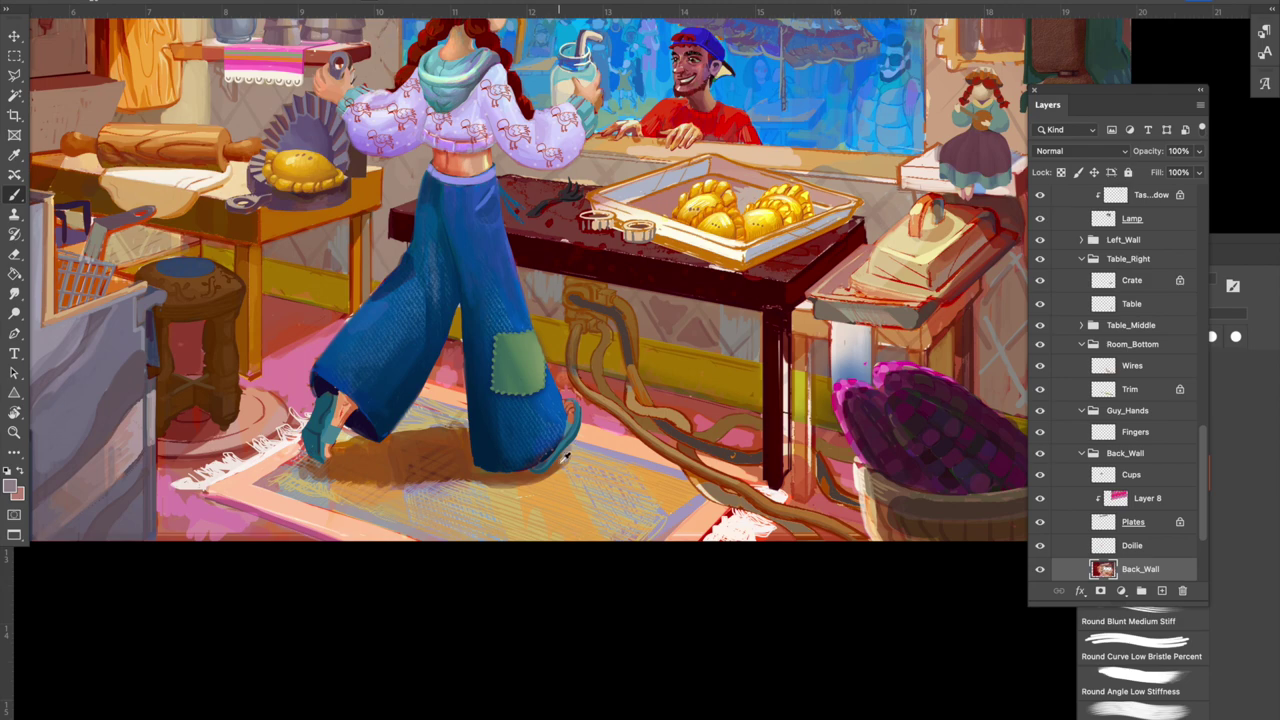
{"action": "left_click", "coordinate": [565, 457], "text": "alt"}
{"action": "scroll", "coordinate": [650, 405], "scroll_direction": "up", "scroll_amount": 4}
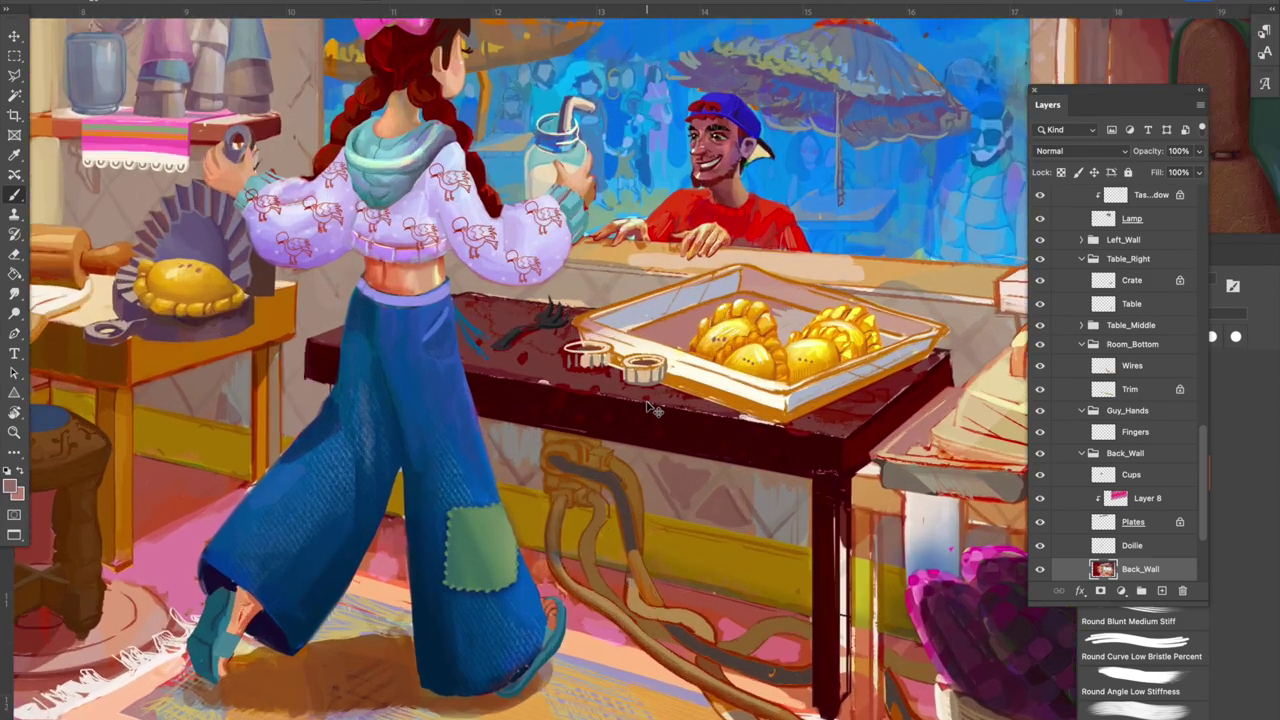
Select the Girl layer and toggle its visibility to check which parts of the figure and jar it holds.
{"action": "key", "text": "super+plus"}
{"action": "key", "text": "super+plus"}
{"action": "left_click_drag", "start_coordinate": [514, 446], "coordinate": [660, 537]}
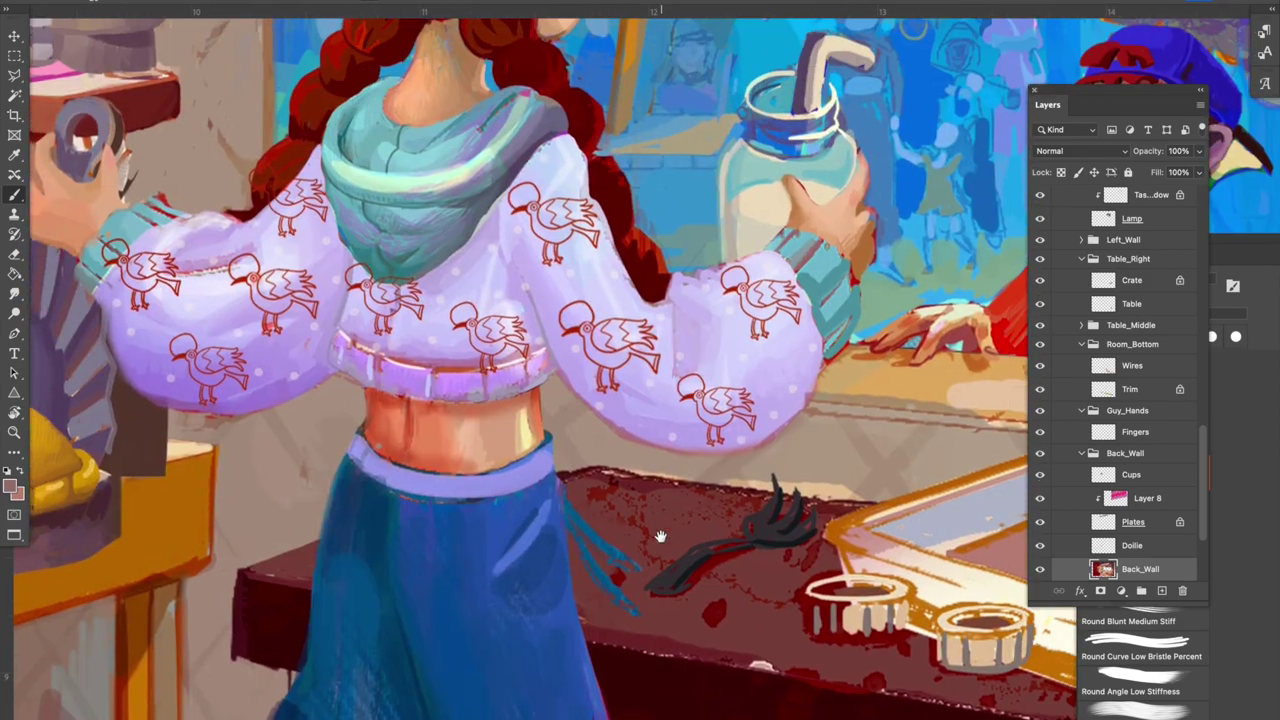
{"action": "mouse_move", "coordinate": [714, 350]}
{"action": "left_mouse_down"}
{"action": "mouse_move", "coordinate": [753, 526]}
{"action": "mouse_move", "coordinate": [707, 600]}
{"action": "left_mouse_up"}
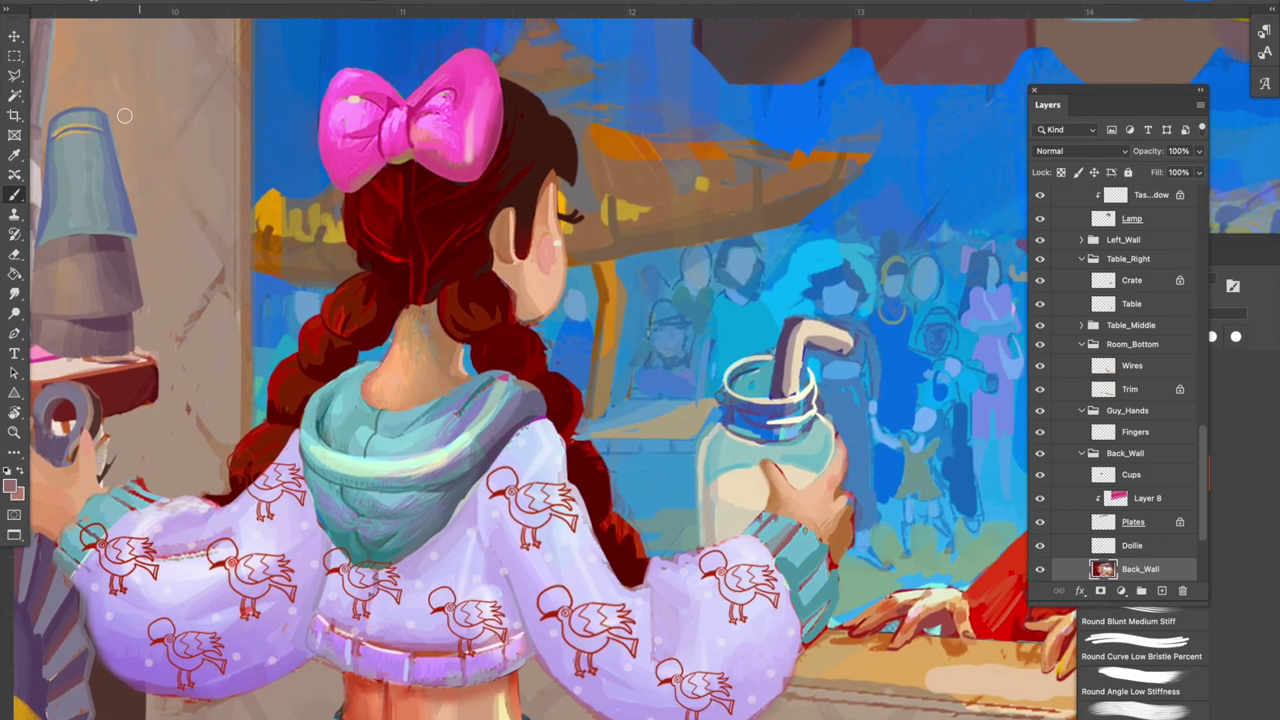
{"action": "key", "text": "v"}
{"action": "scroll", "coordinate": [1087, 283], "scroll_direction": "up", "scroll_amount": 5}
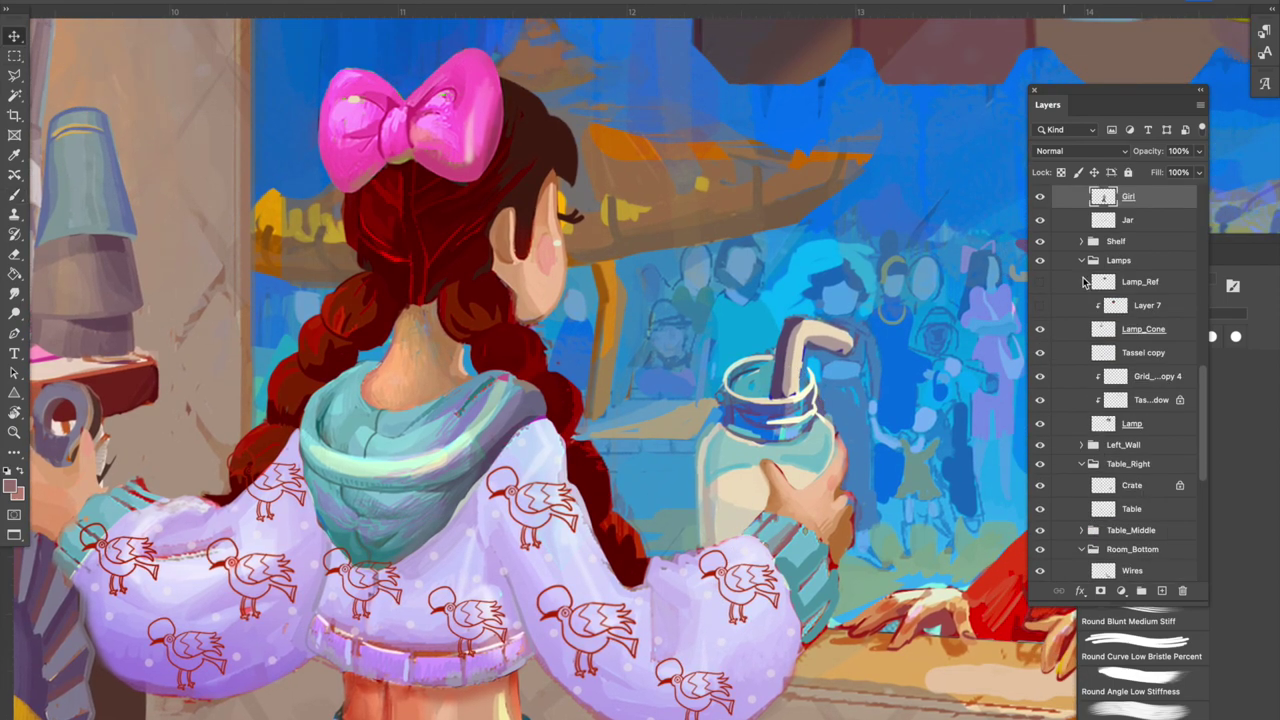
{"action": "left_click", "coordinate": [1040, 197]}
{"action": "left_click", "coordinate": [1040, 197]}
Sample a blue from the window scene and paint it into the jar in the girl's hand.
{"action": "key", "text": "b"}
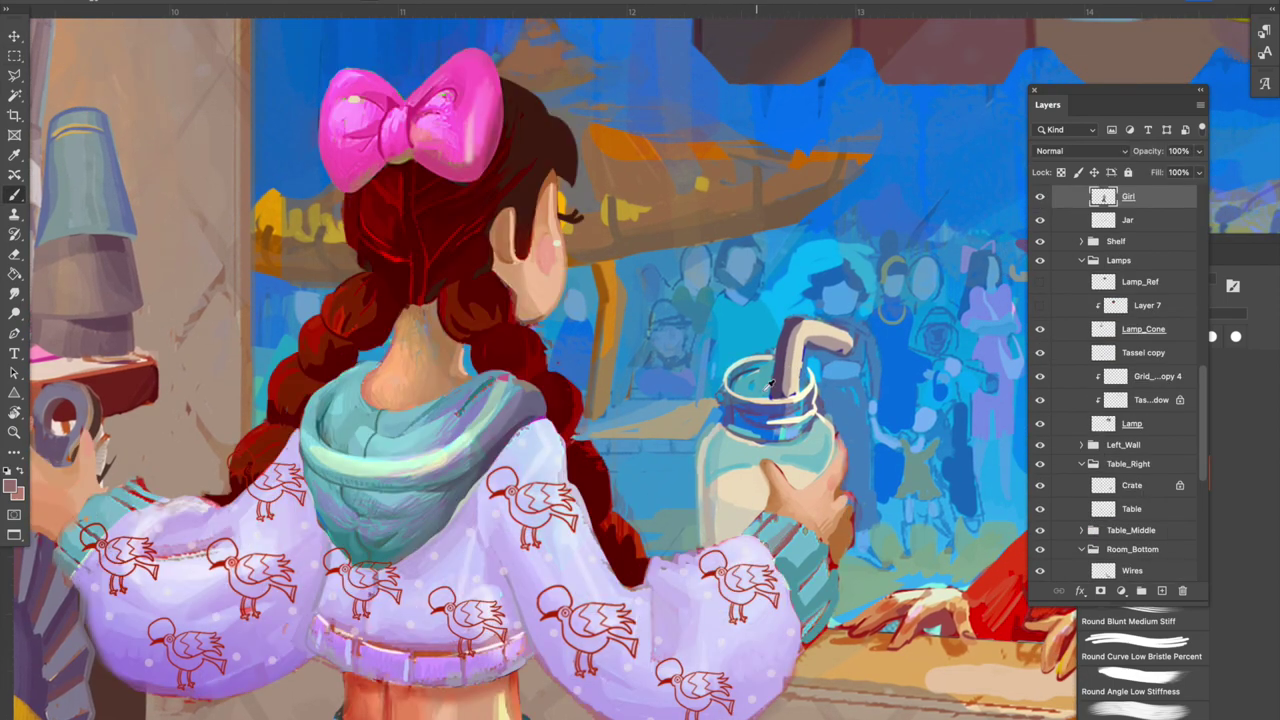
{"action": "left_click", "coordinate": [898, 388], "text": "alt"}
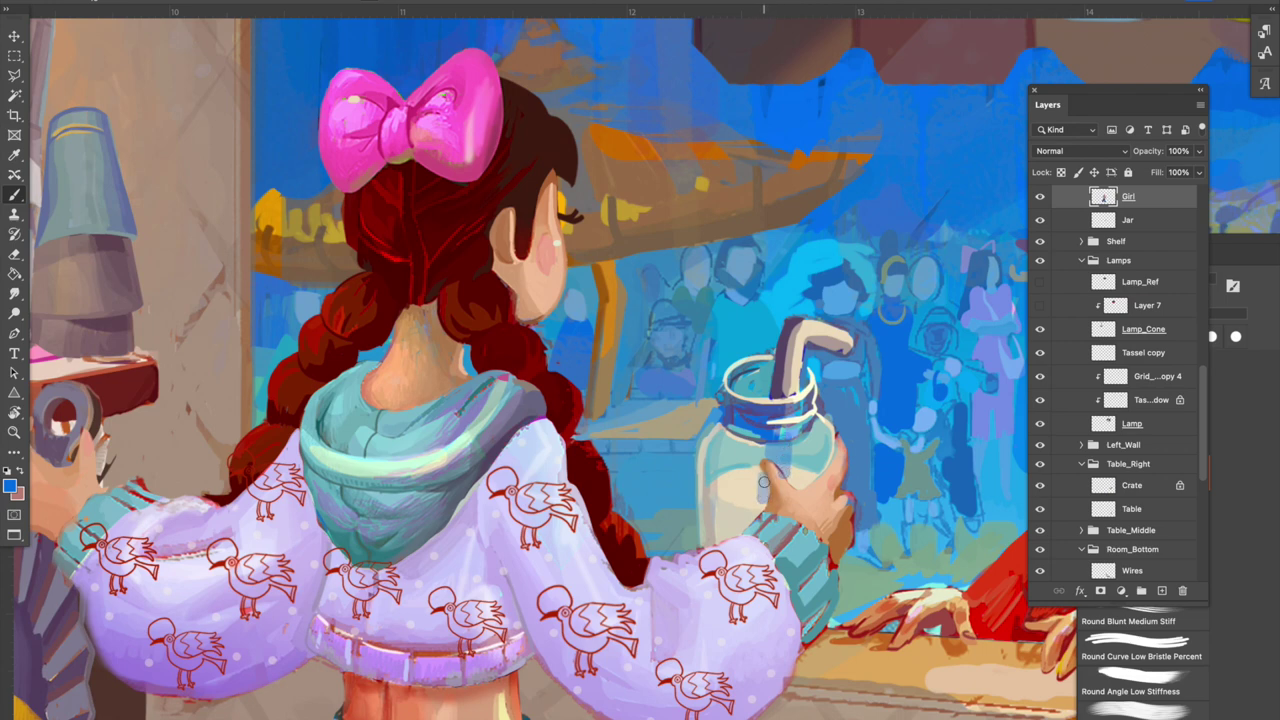
{"action": "left_click_drag", "start_coordinate": [792, 441], "coordinate": [780, 426]}
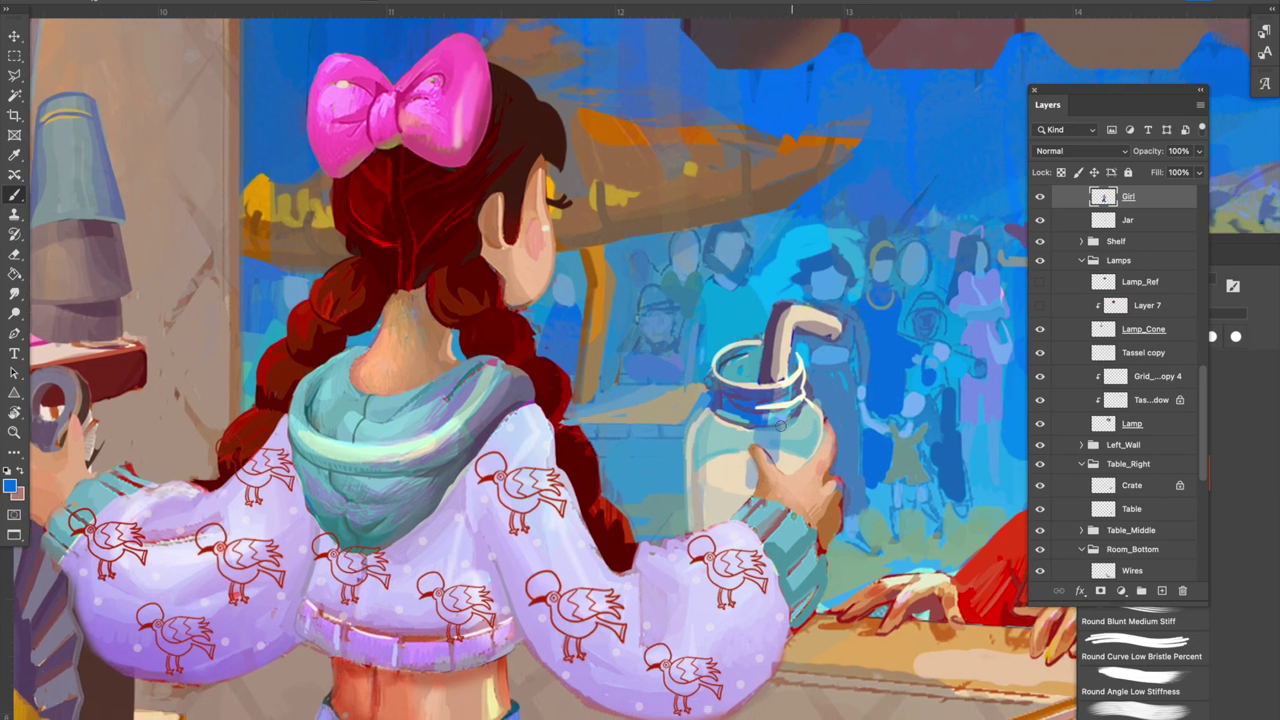
Refine the jar's drink and the fingertip over it using sampled cream and peach skin tones.
{"action": "left_click", "coordinate": [743, 483], "text": "alt"}
{"action": "left_click_drag", "start_coordinate": [817, 405], "coordinate": [797, 417]}
{"action": "left_click", "coordinate": [725, 473], "text": "alt"}
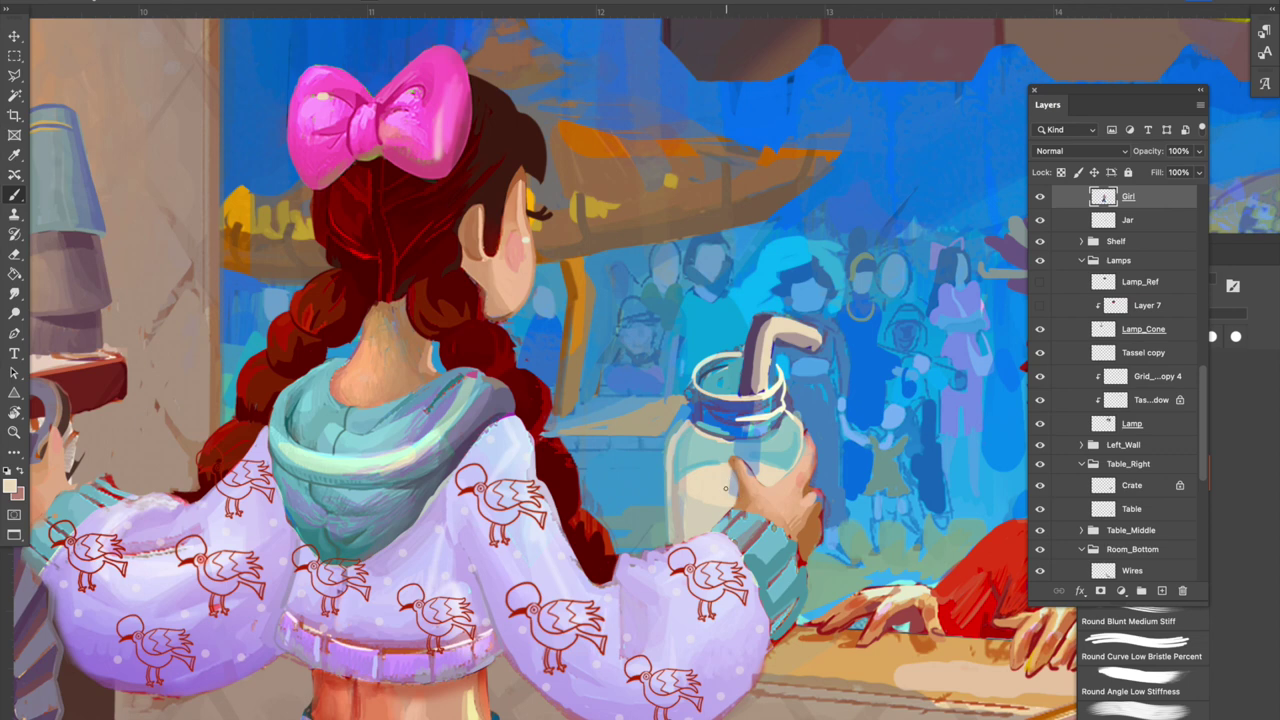
{"action": "left_click_drag", "start_coordinate": [758, 464], "coordinate": [752, 469]}
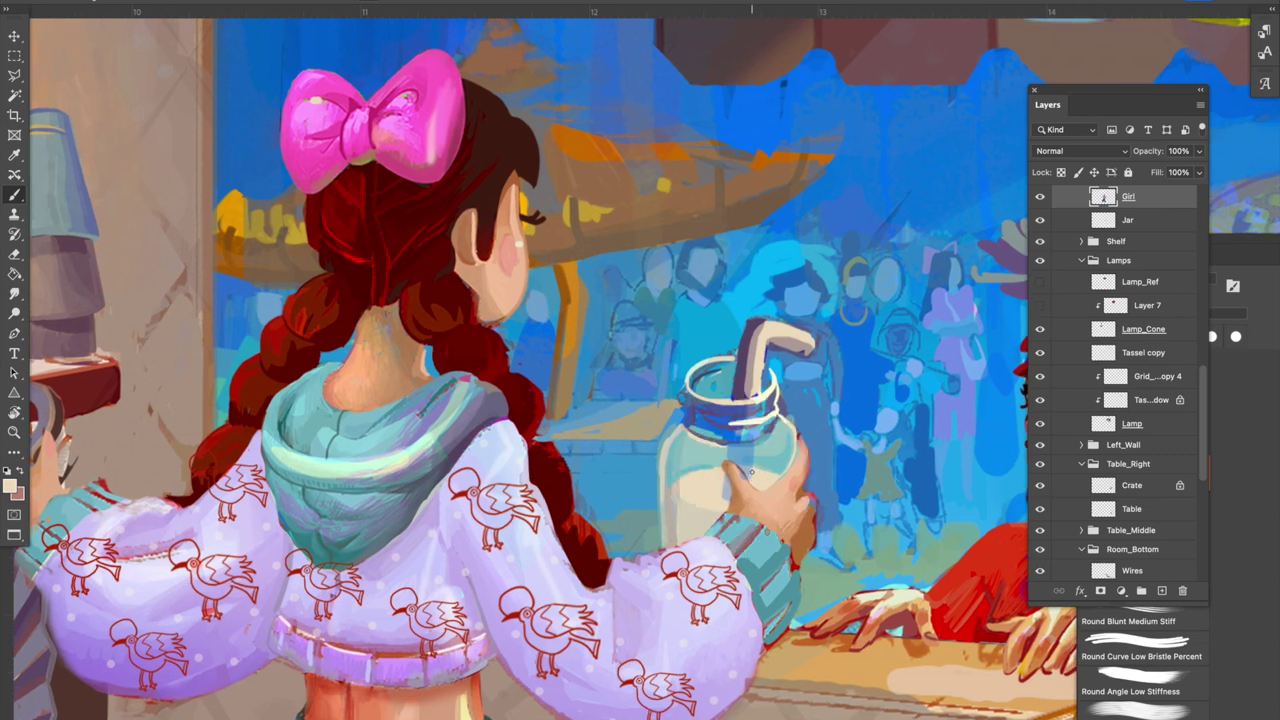
{"action": "left_click", "coordinate": [745, 480], "text": "alt"}
{"action": "left_click_drag", "start_coordinate": [800, 465], "coordinate": [722, 445]}
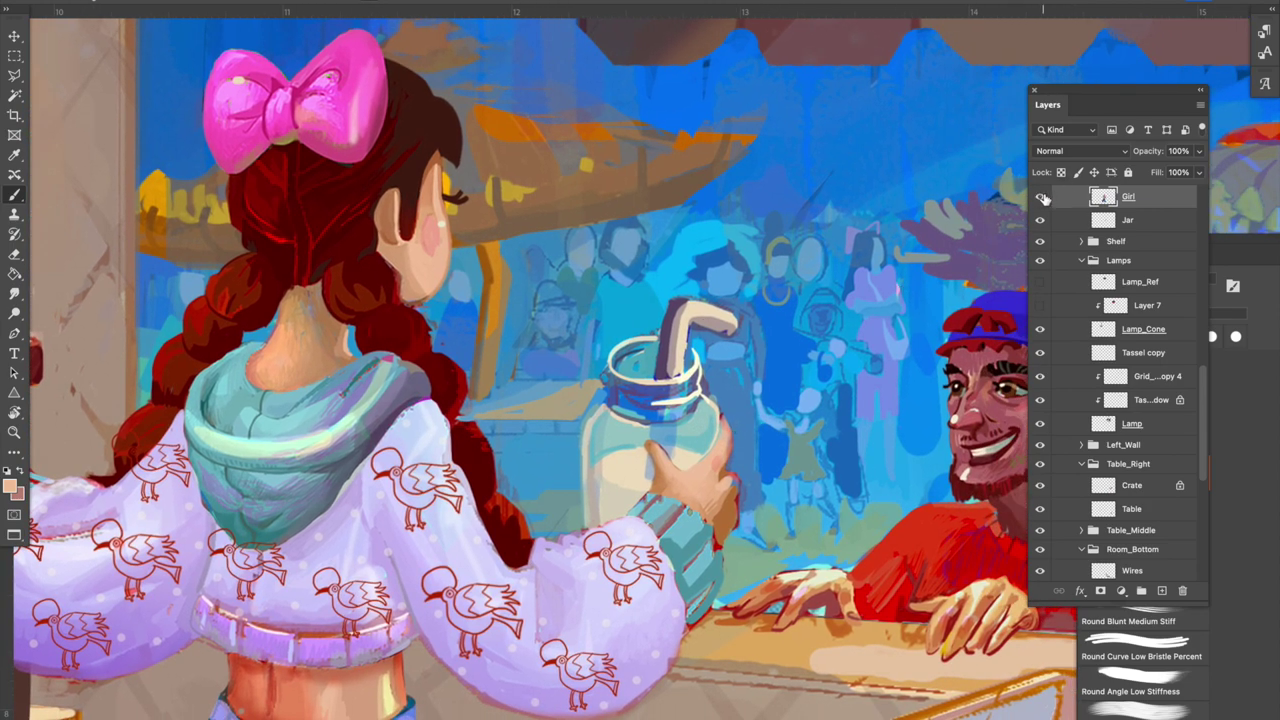
Hide and show the Girl layer repeatedly to compare the jar and hand with what lies beneath.
{"action": "left_click", "coordinate": [1039, 197]}
{"action": "left_click", "coordinate": [1039, 197]}
{"action": "left_click", "coordinate": [1041, 196]}
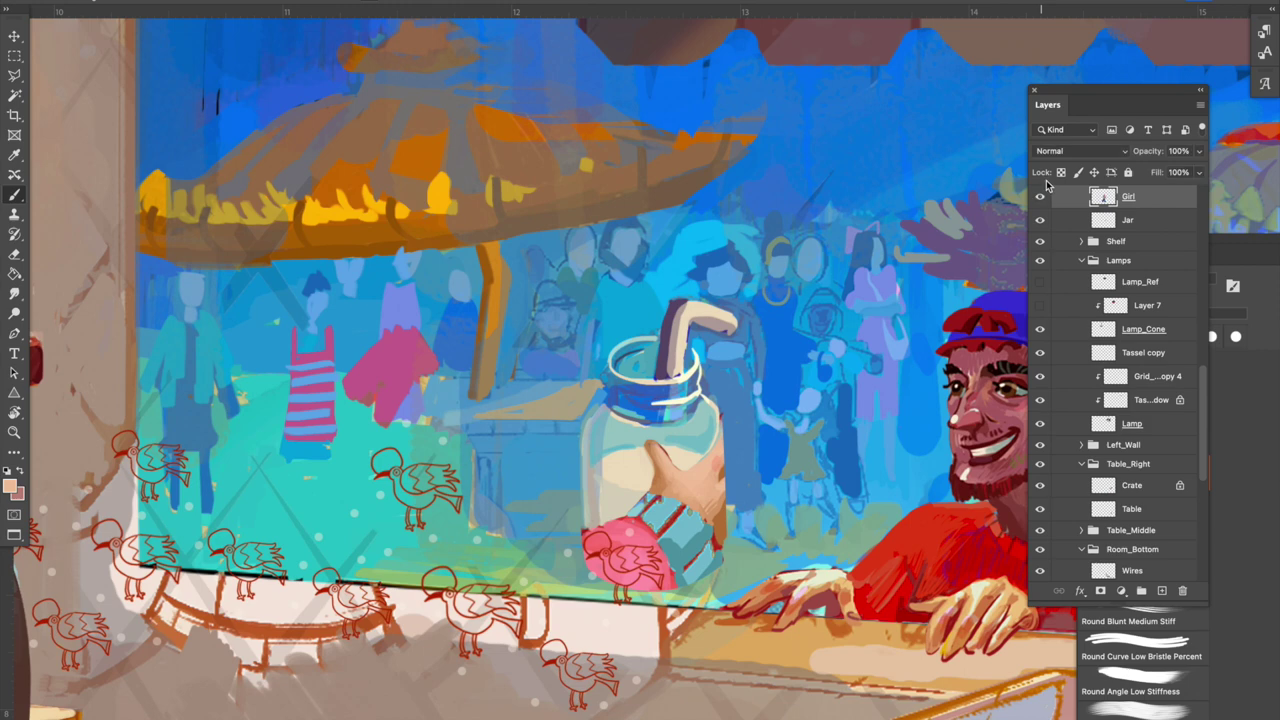
{"action": "left_click", "coordinate": [1043, 194]}
Sample the straw's dark purple and cream and extend the straw down through the jar's neck into the glass.
{"action": "left_click", "coordinate": [667, 355], "text": "alt"}
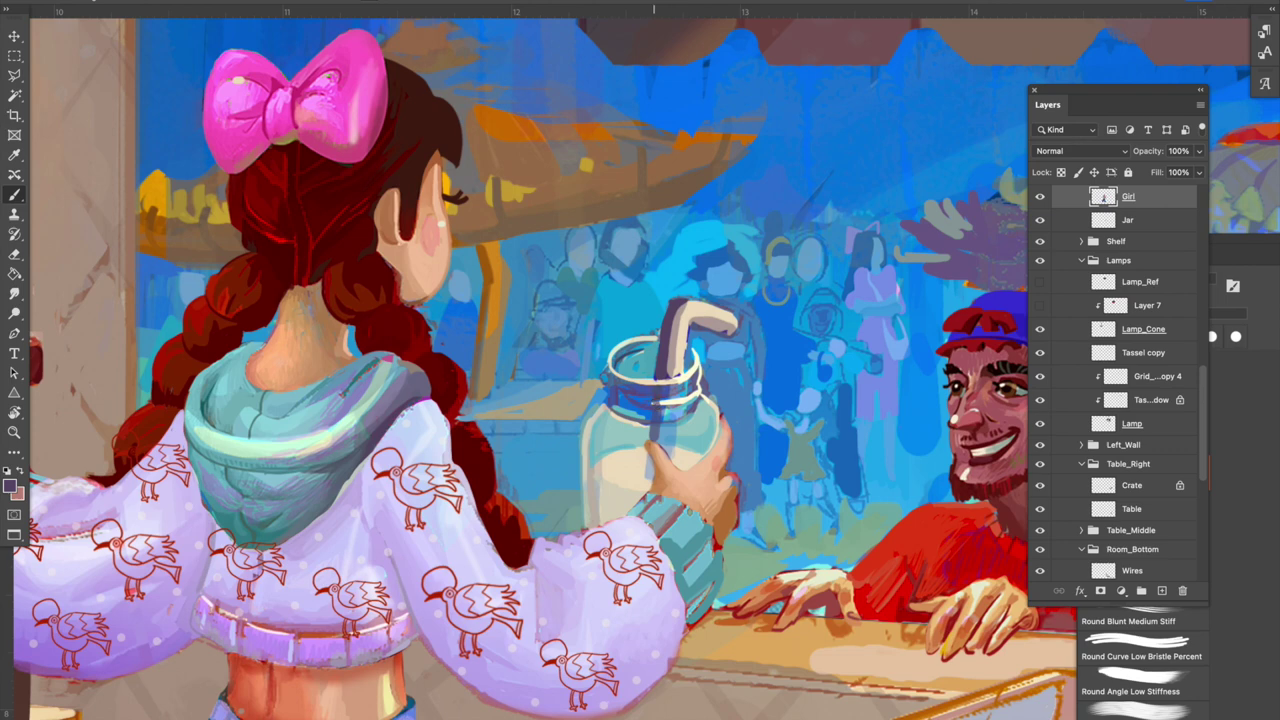
{"action": "left_click", "coordinate": [673, 368], "text": "alt"}
{"action": "left_click", "coordinate": [683, 362], "text": "alt"}
{"action": "left_click_drag", "start_coordinate": [684, 426], "coordinate": [677, 447]}
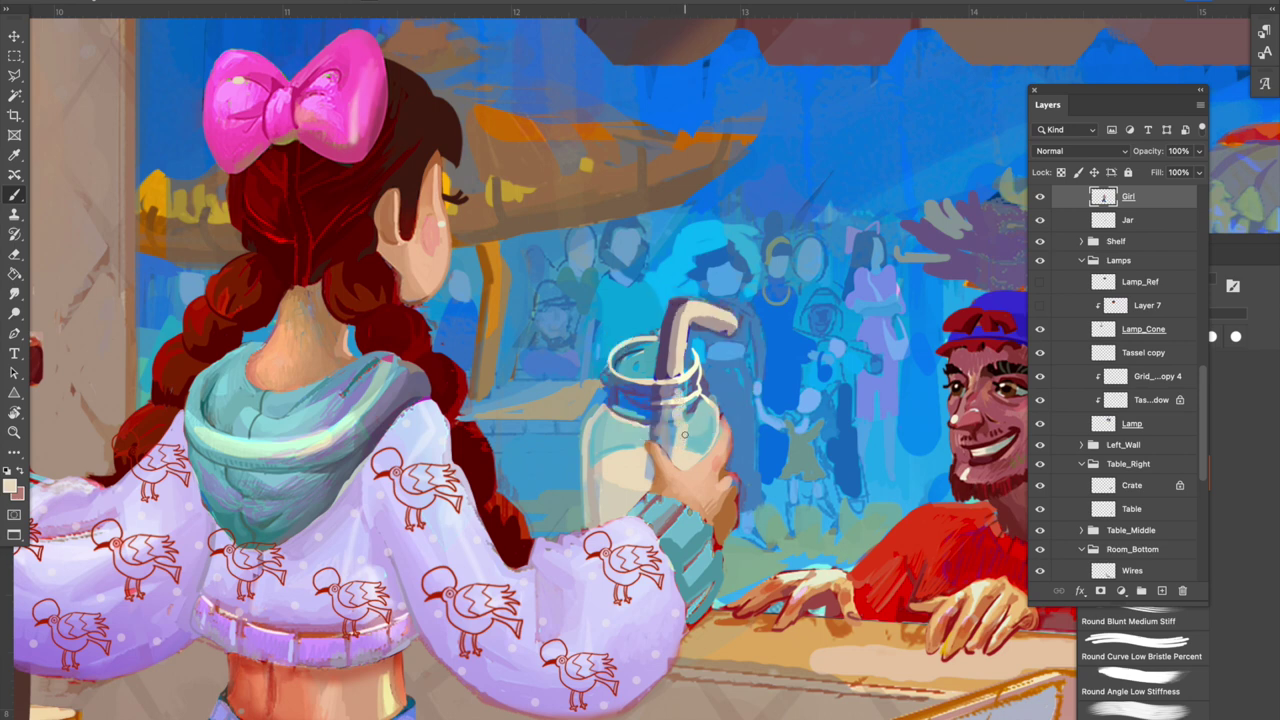
Blend the submerged straw into the drink and clean up around the gripping fingers with colours sampled from the jar and hand.
{"action": "left_click", "coordinate": [672, 430], "text": "alt"}
{"action": "left_click", "coordinate": [646, 462], "text": "alt"}
{"action": "left_click", "coordinate": [650, 462], "text": "alt"}
{"action": "left_click", "coordinate": [640, 466], "text": "alt"}
{"action": "left_click", "coordinate": [692, 451], "text": "alt"}
{"action": "left_click_drag", "start_coordinate": [716, 355], "coordinate": [845, 385]}
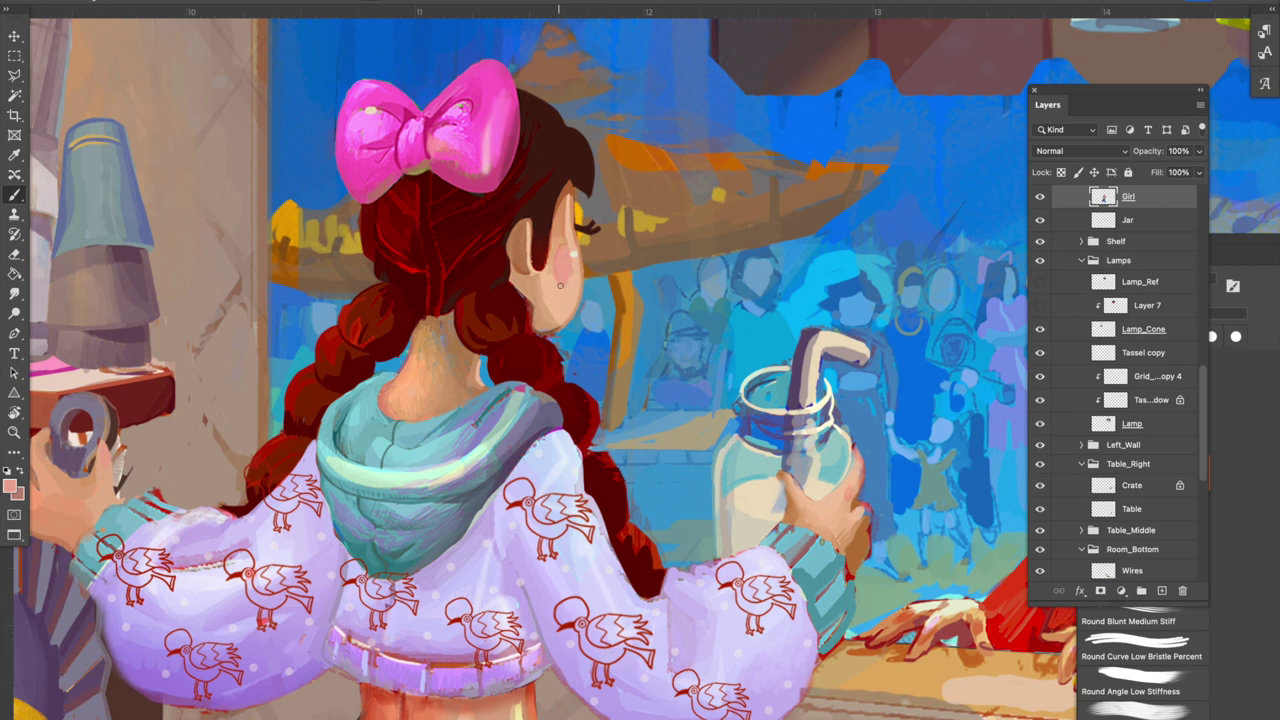
Sample pinks from the hair bow's knot, touch up the bow, and undo the last three strokes.
{"action": "left_click_drag", "start_coordinate": [588, 318], "coordinate": [698, 373]}
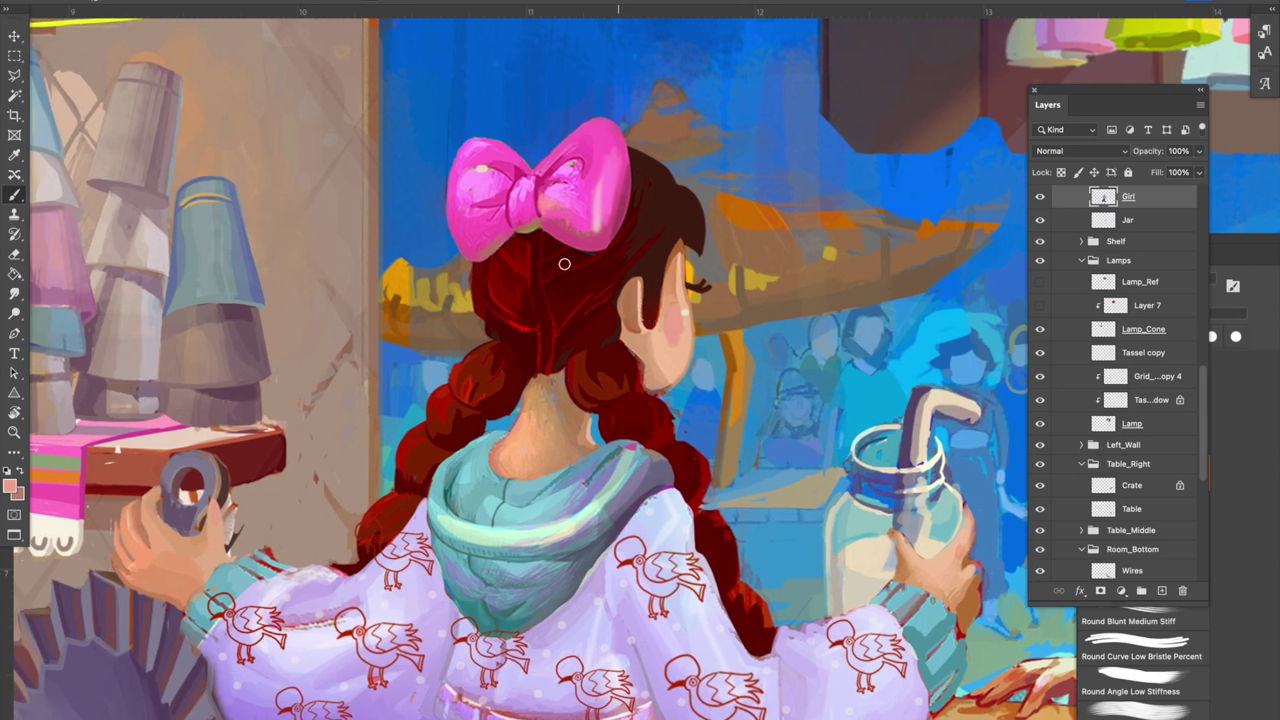
{"action": "left_click", "coordinate": [533, 215], "text": "alt"}
{"action": "left_click", "coordinate": [532, 185], "text": "alt"}
{"action": "mouse_move", "coordinate": [471, 246]}
{"action": "left_mouse_down"}
{"action": "mouse_move", "coordinate": [499, 232]}
{"action": "mouse_move", "coordinate": [518, 204]}
{"action": "mouse_move", "coordinate": [635, 227]}
{"action": "mouse_move", "coordinate": [589, 242]}
{"action": "mouse_move", "coordinate": [545, 217]}
{"action": "mouse_move", "coordinate": [574, 230]}
{"action": "left_mouse_up"}
{"action": "key", "text": "super+z"}
{"action": "key", "text": "super+z"}
{"action": "key", "text": "super+z"}
Refine the folds and loops of the girl's bow with magenta tones sampled from it.
{"action": "left_click_drag", "start_coordinate": [757, 361], "coordinate": [746, 306]}
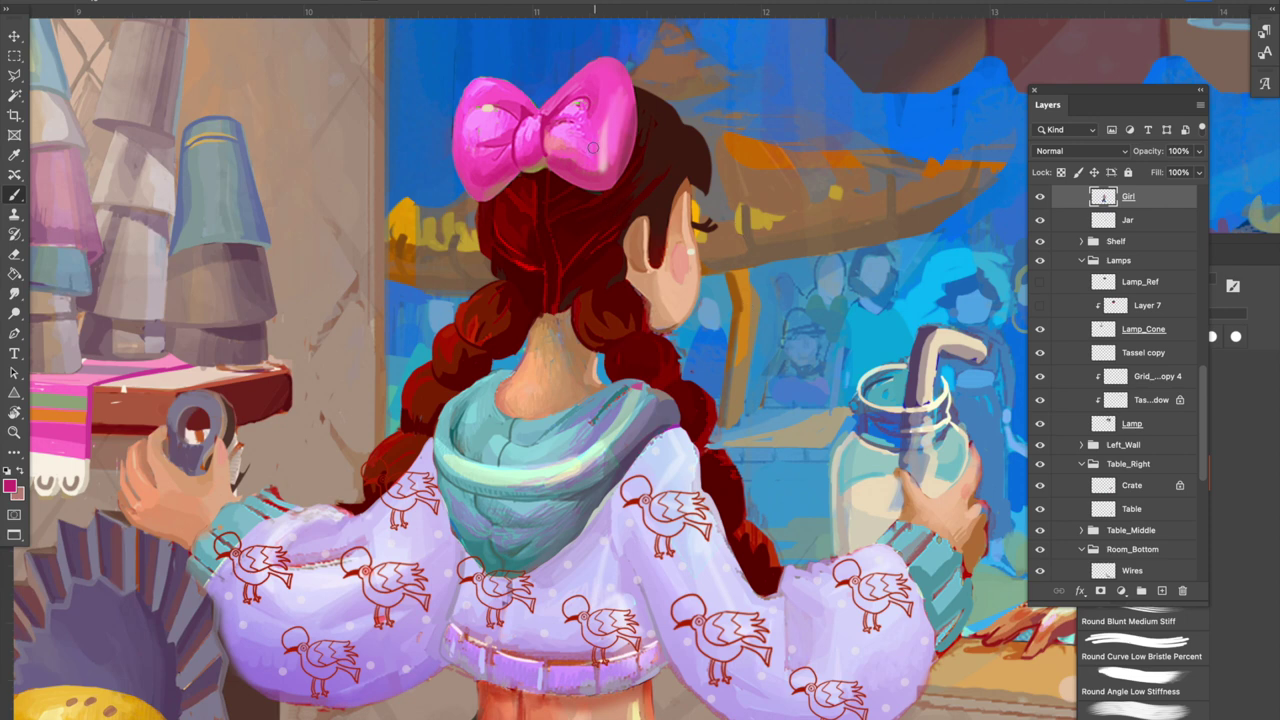
{"action": "left_click", "coordinate": [560, 164], "text": "alt"}
{"action": "left_click", "coordinate": [545, 126], "text": "alt"}
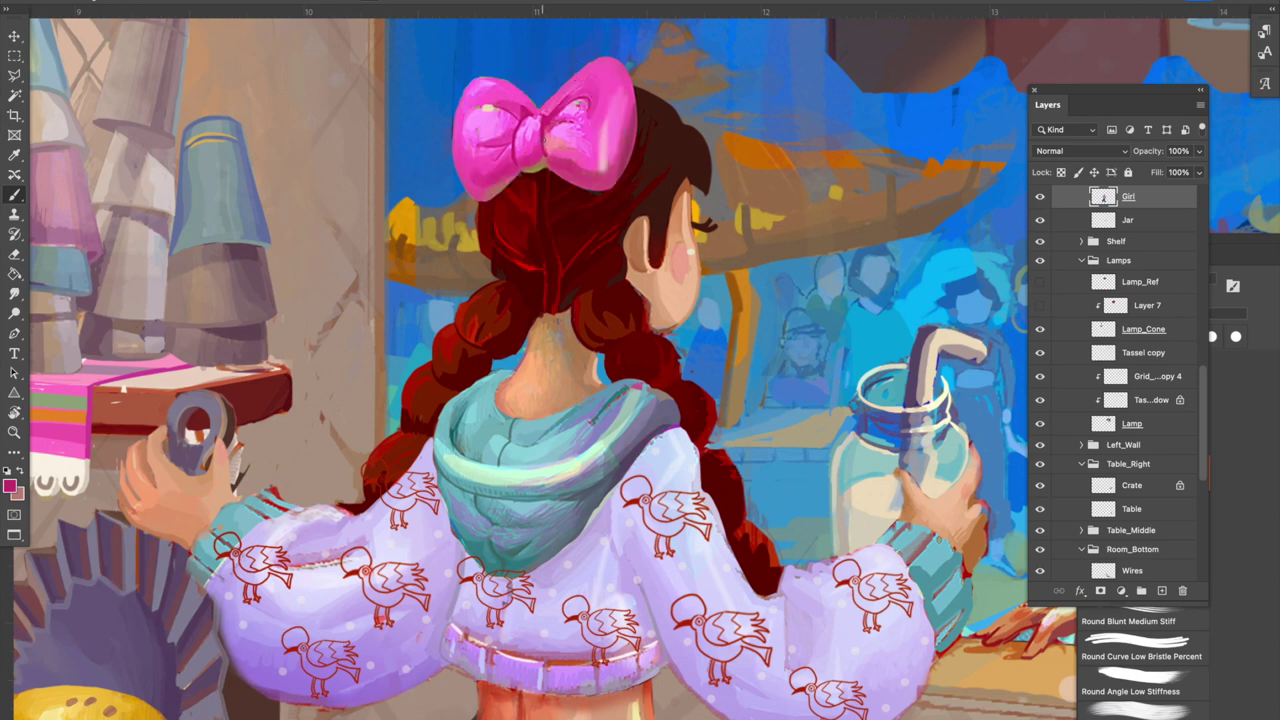
{"action": "left_click", "coordinate": [545, 127], "text": "alt"}
{"action": "left_click_drag", "start_coordinate": [673, 247], "coordinate": [658, 262]}
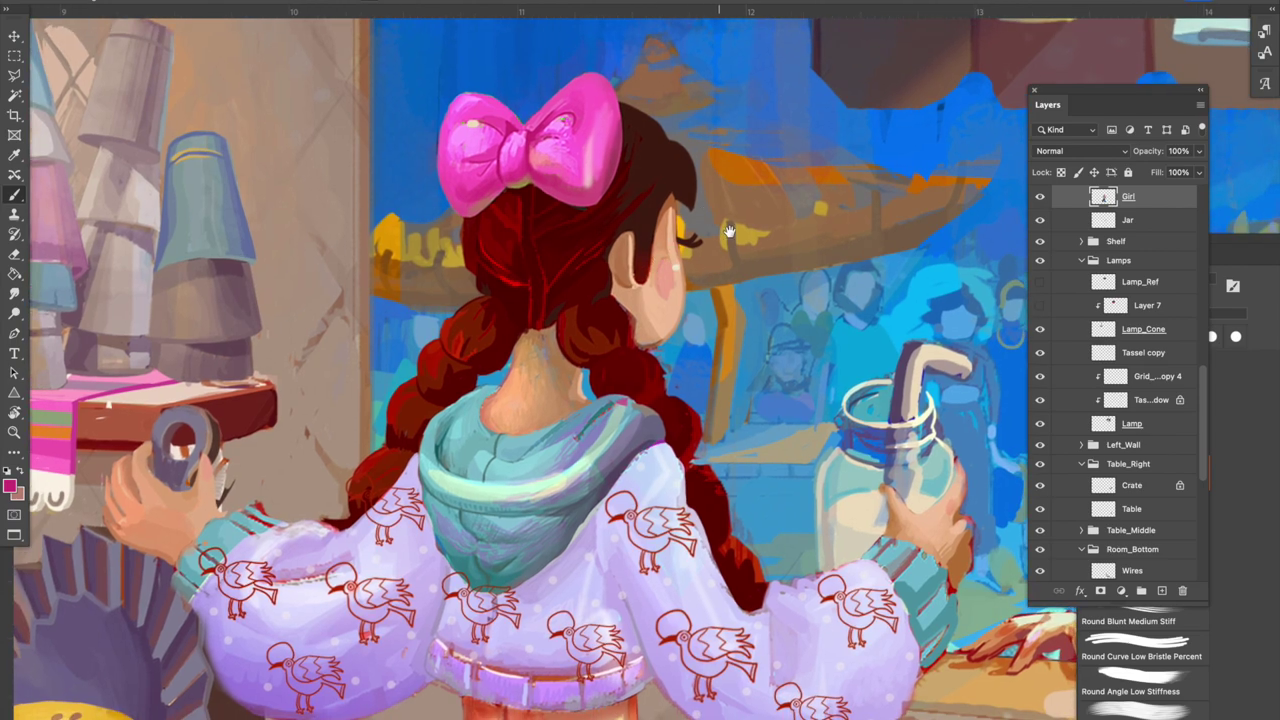
Select the Sweater_Pink layer, check it by toggling its visibility, and clean up the shoulder beside the hood with sampled pale lavender.
{"action": "left_click_drag", "start_coordinate": [683, 335], "coordinate": [737, 207]}
{"action": "left_click", "coordinate": [14, 35]}
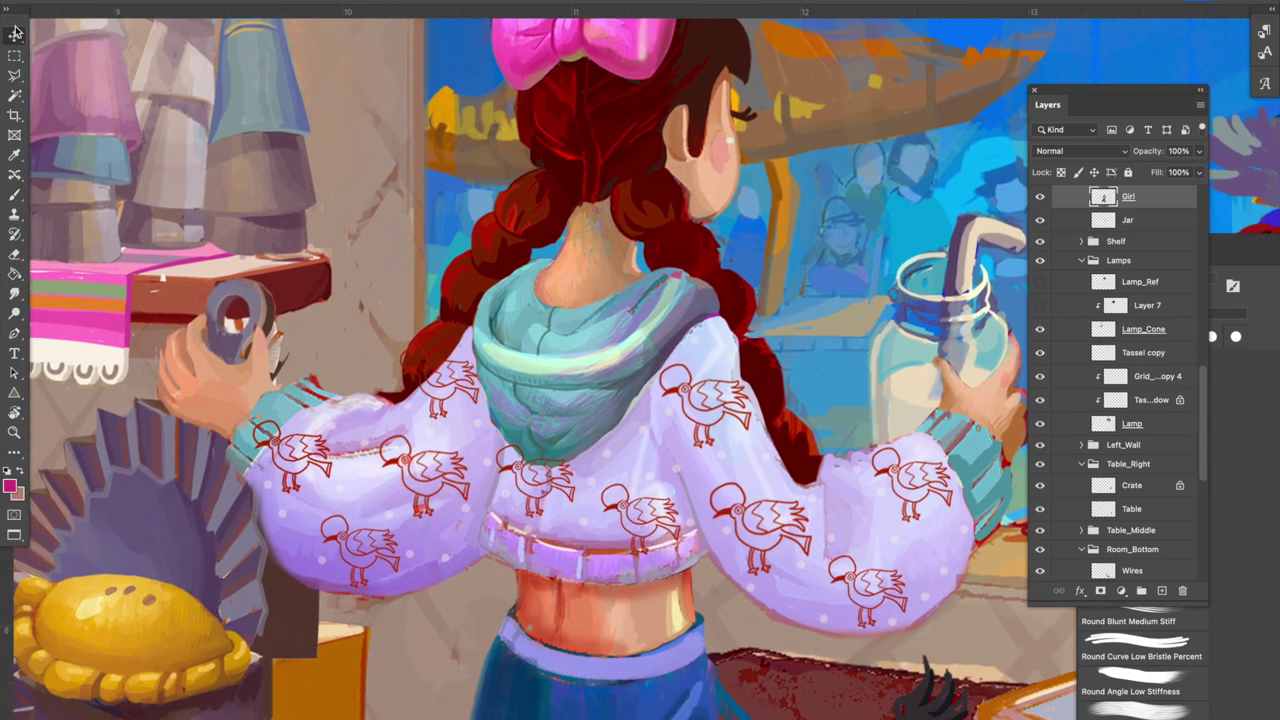
{"action": "left_click_drag", "start_coordinate": [777, 362], "coordinate": [769, 322]}
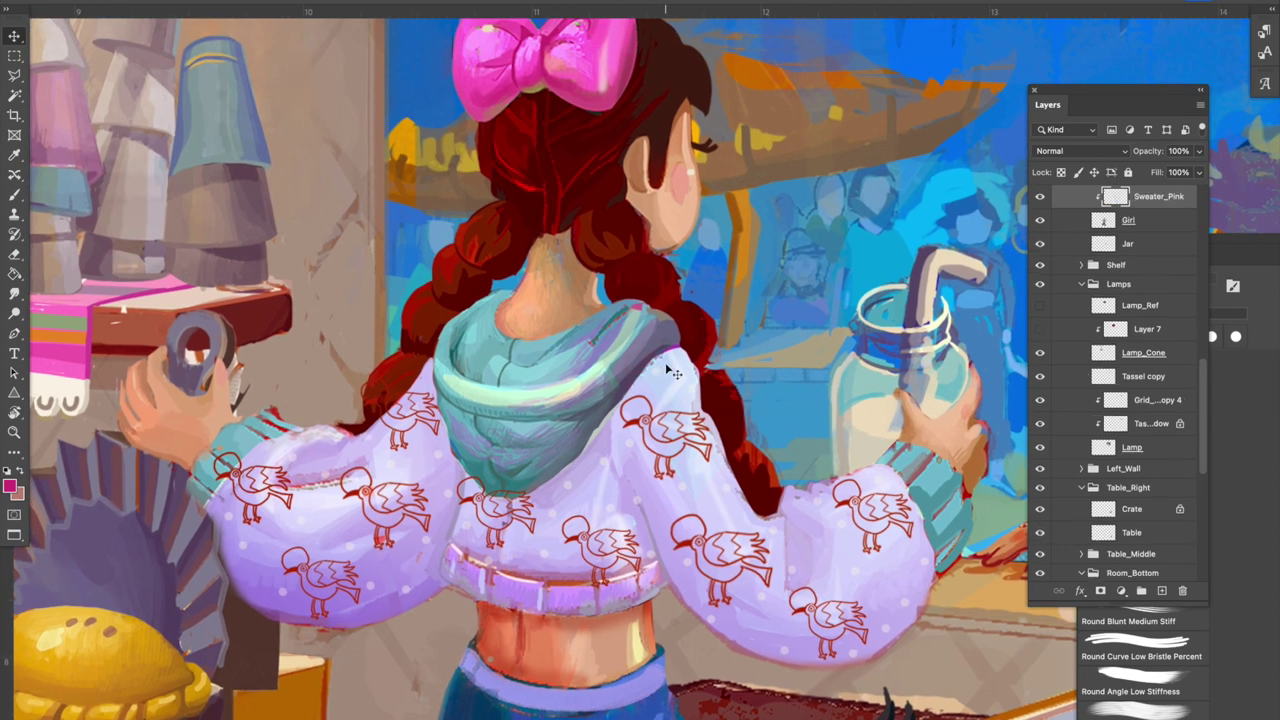
{"action": "left_click", "coordinate": [1039, 197]}
{"action": "left_click", "coordinate": [1039, 198]}
{"action": "key", "text": "b"}
{"action": "left_click", "coordinate": [631, 296], "text": "alt"}
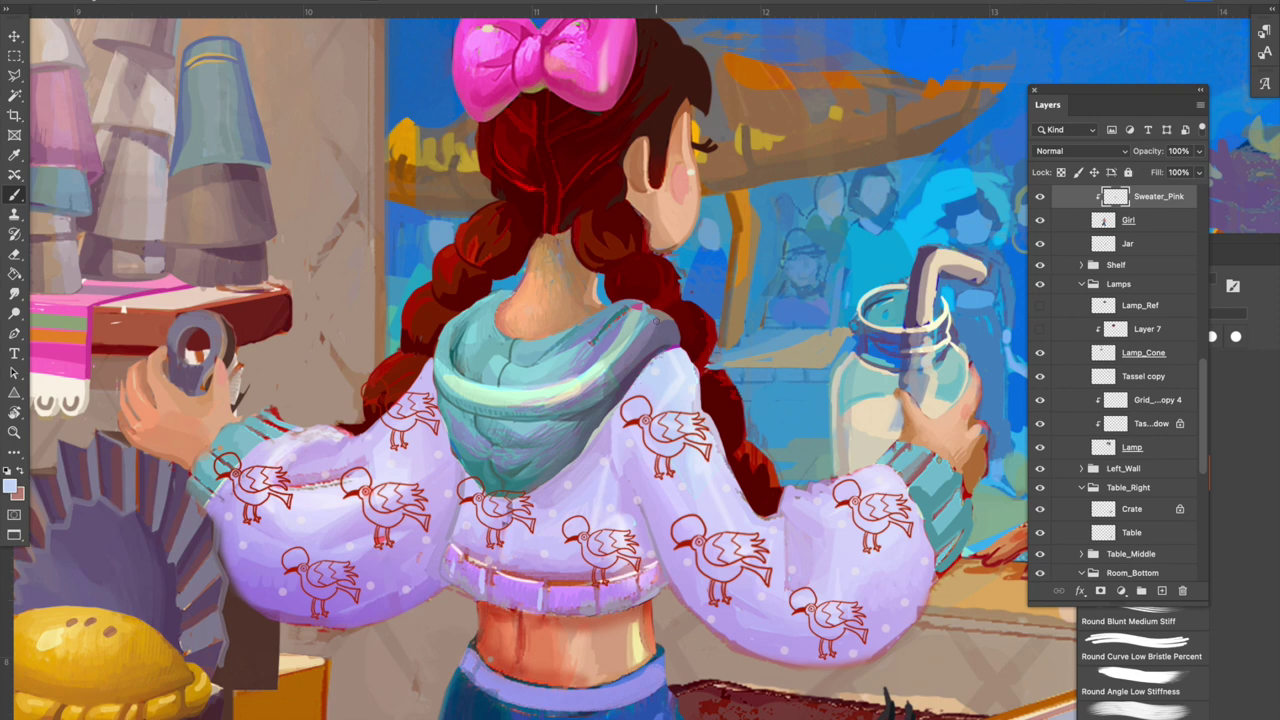
Select the Girl layer, check its contents by toggling visibility, and clean up the hood's upper rim with muted blue-teal.
{"action": "left_click", "coordinate": [15, 37]}
{"action": "left_click_drag", "start_coordinate": [716, 322], "coordinate": [708, 328]}
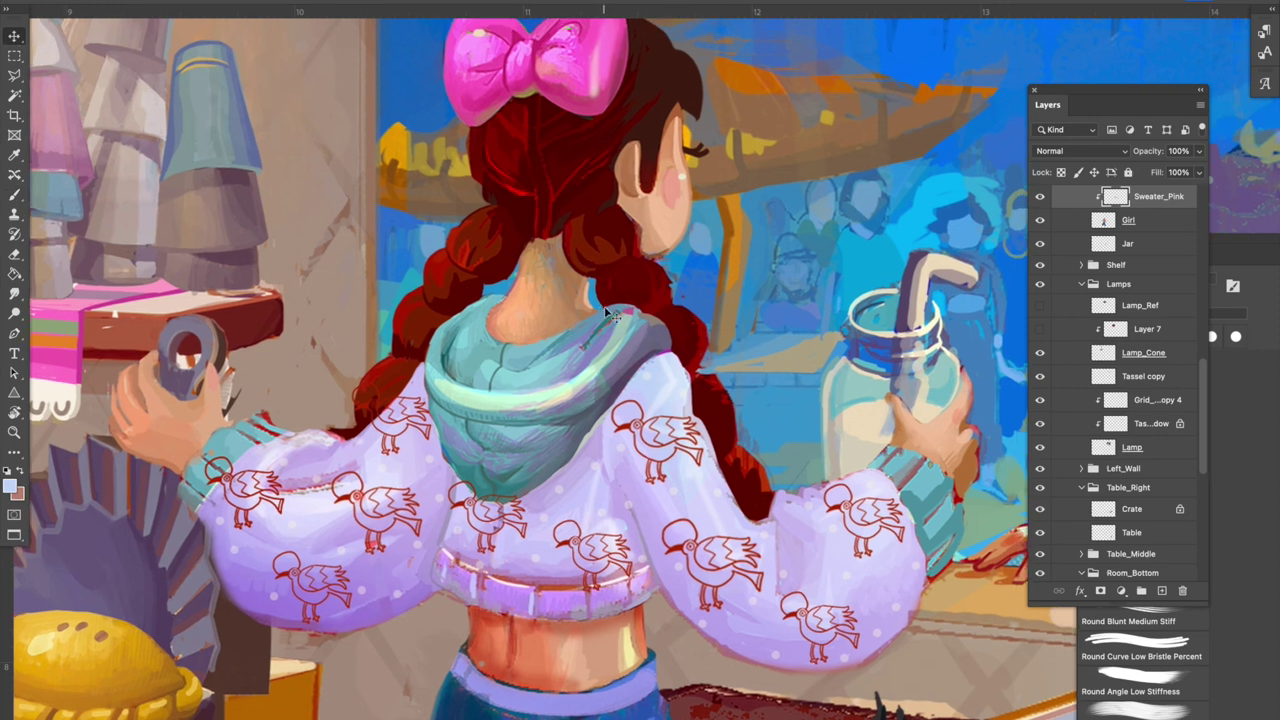
{"action": "left_click", "coordinate": [629, 308]}
{"action": "left_click", "coordinate": [1038, 223]}
{"action": "left_click", "coordinate": [1040, 222]}
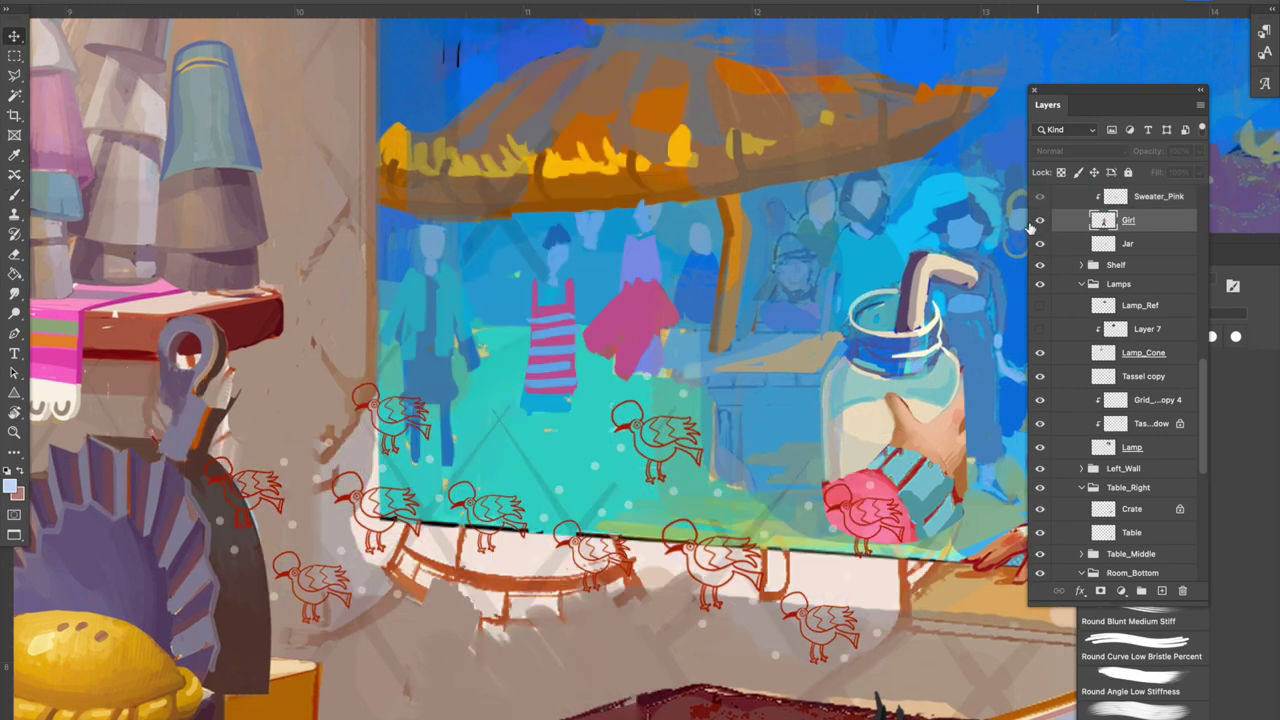
{"action": "left_click", "coordinate": [1040, 222]}
{"action": "left_click", "coordinate": [1041, 222]}
{"action": "left_click", "coordinate": [1041, 222]}
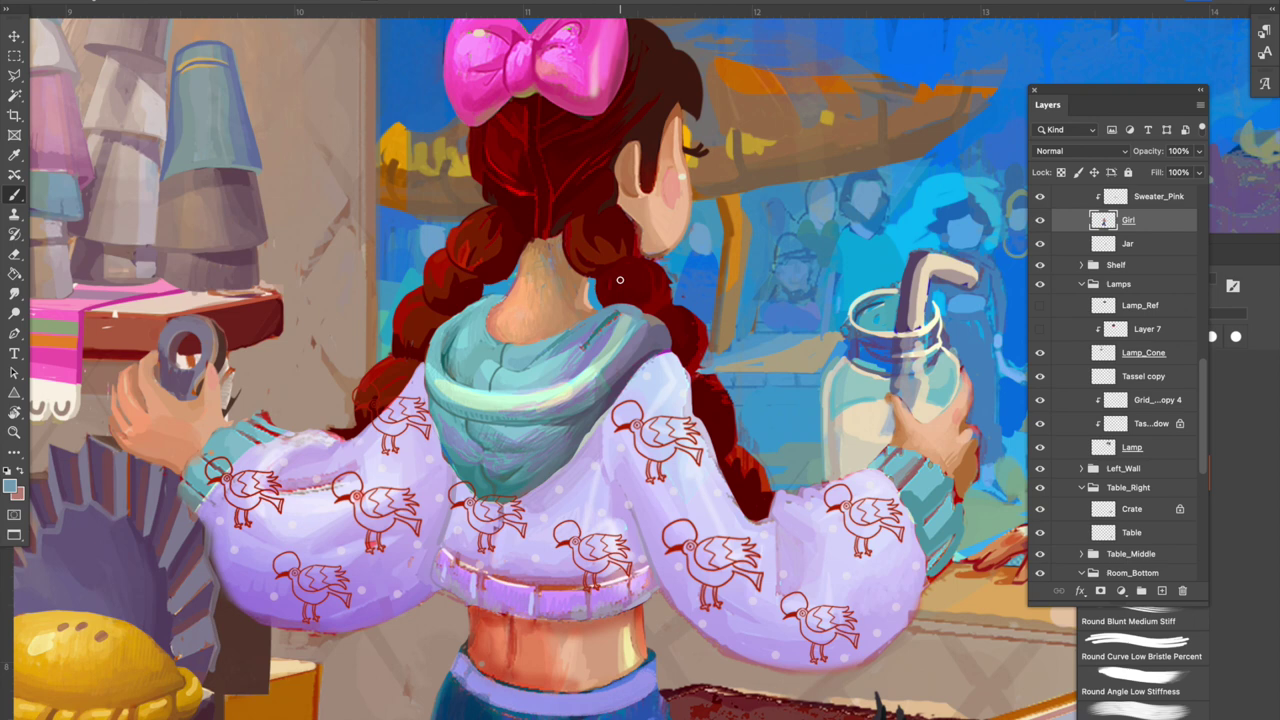
{"action": "left_click_drag", "start_coordinate": [601, 340], "coordinate": [594, 322]}
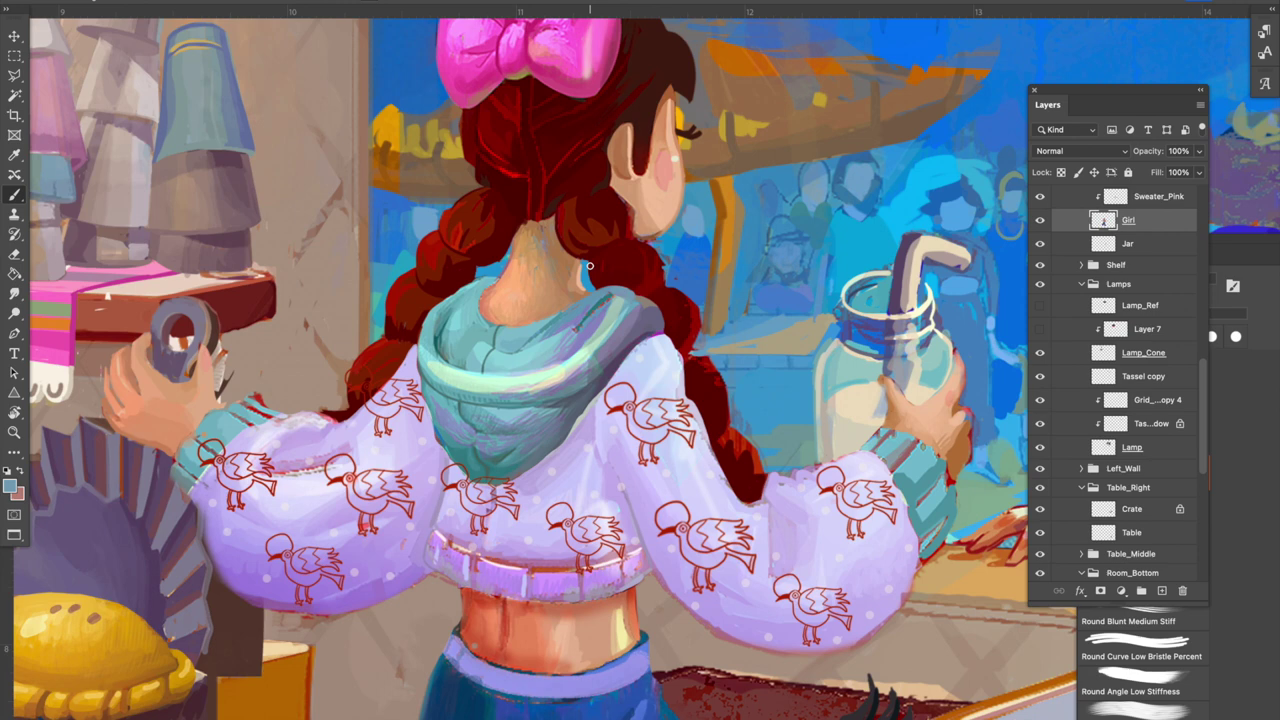
{"action": "left_click_drag", "start_coordinate": [675, 276], "coordinate": [673, 284]}
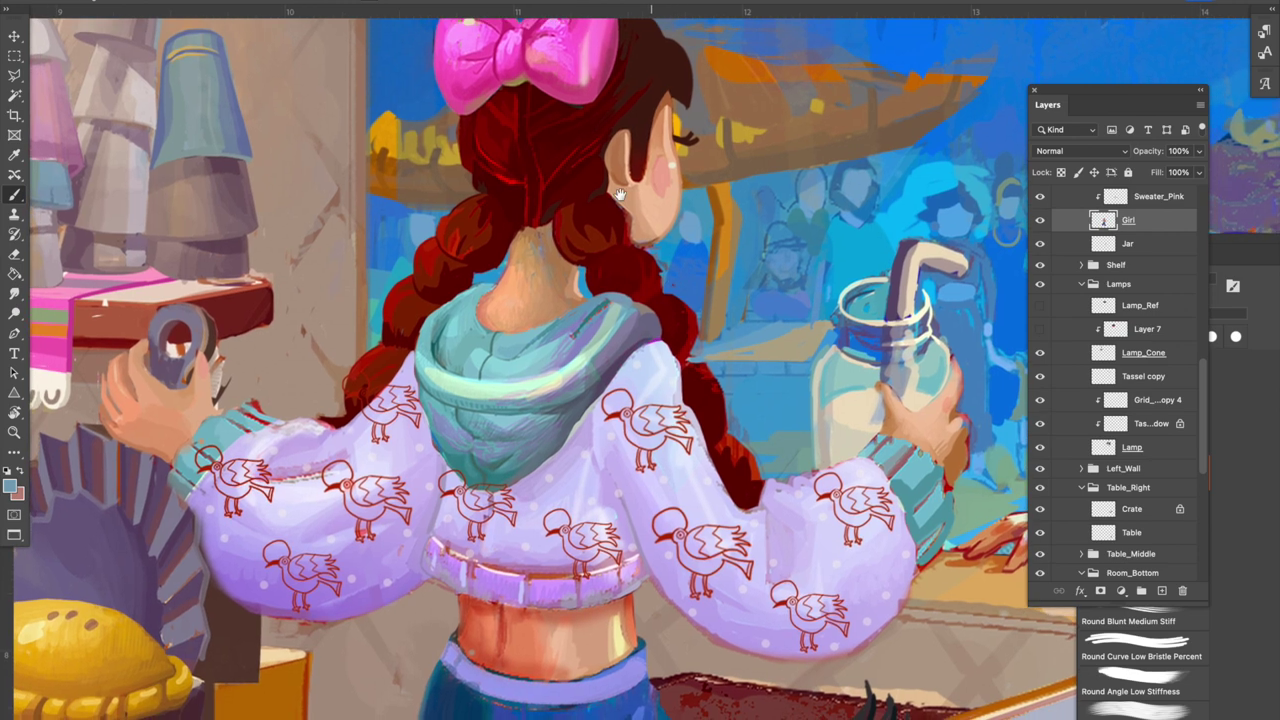
Recheck the Girl layer by toggling its visibility and refine the hood's folds and rim with sampled teal, pale green and slate purple.
{"action": "key", "text": "v"}
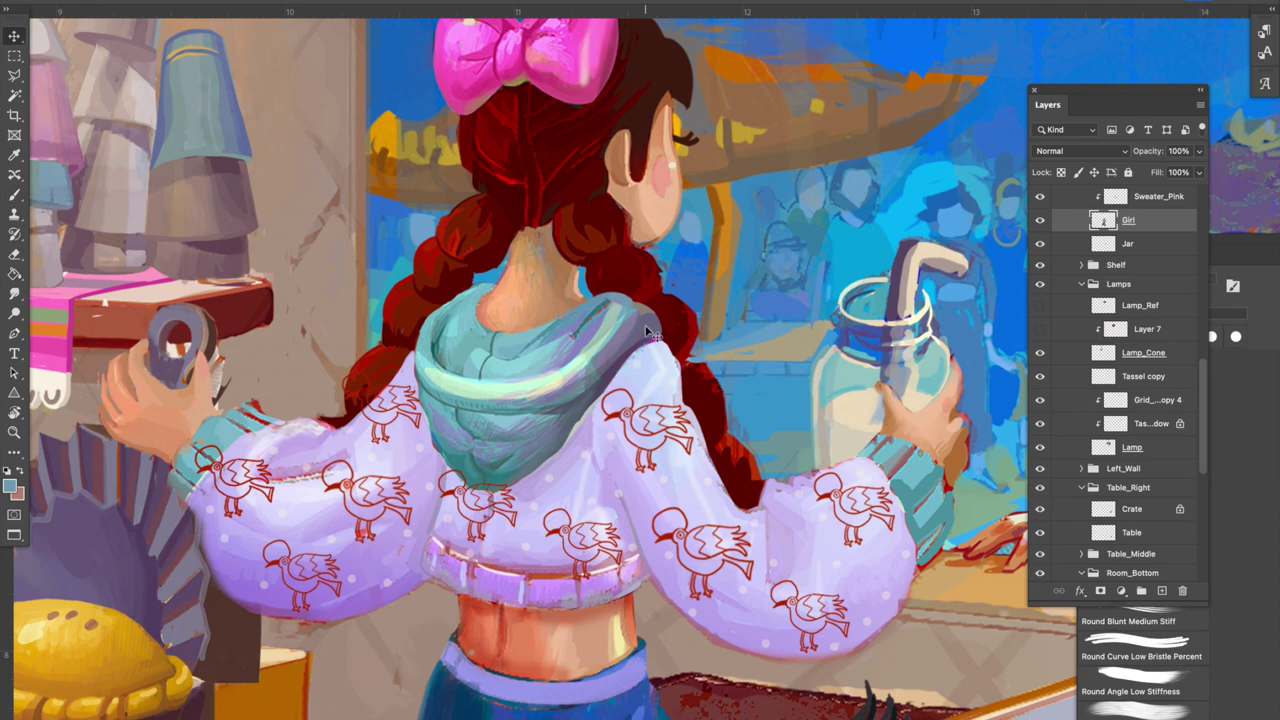
{"action": "left_click", "coordinate": [1039, 221]}
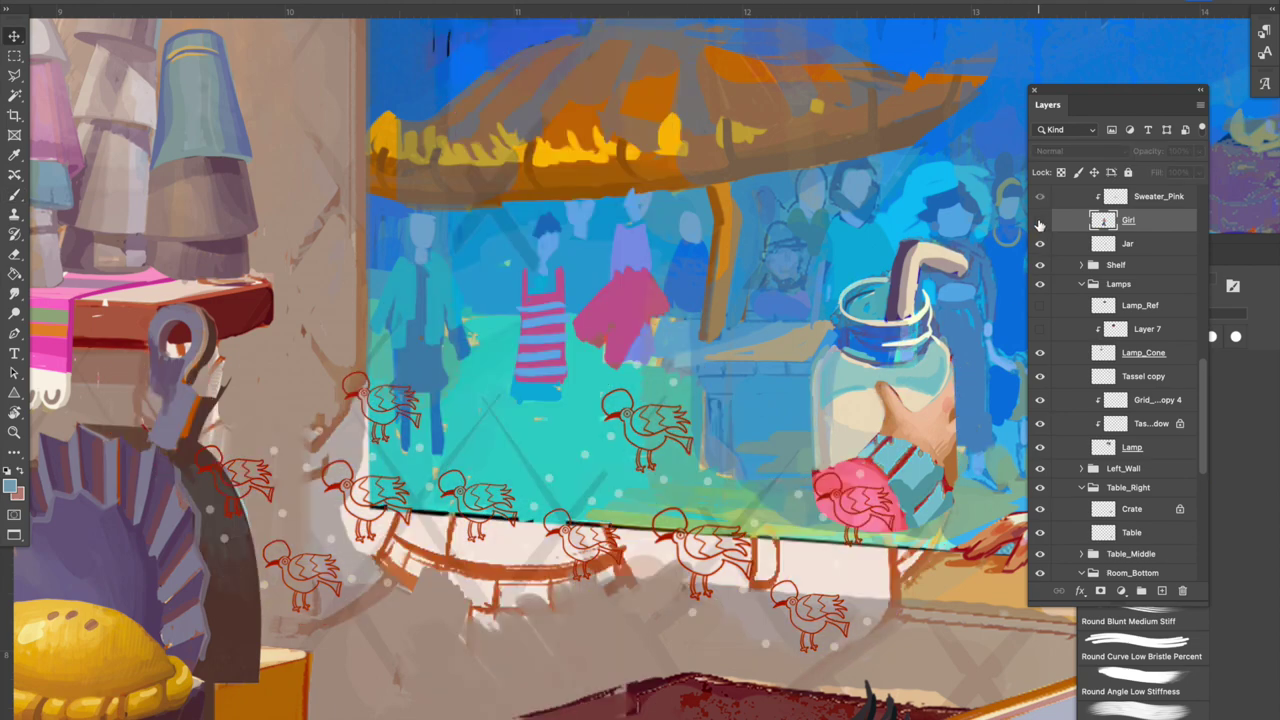
{"action": "left_click", "coordinate": [1039, 221]}
{"action": "key", "text": "b"}
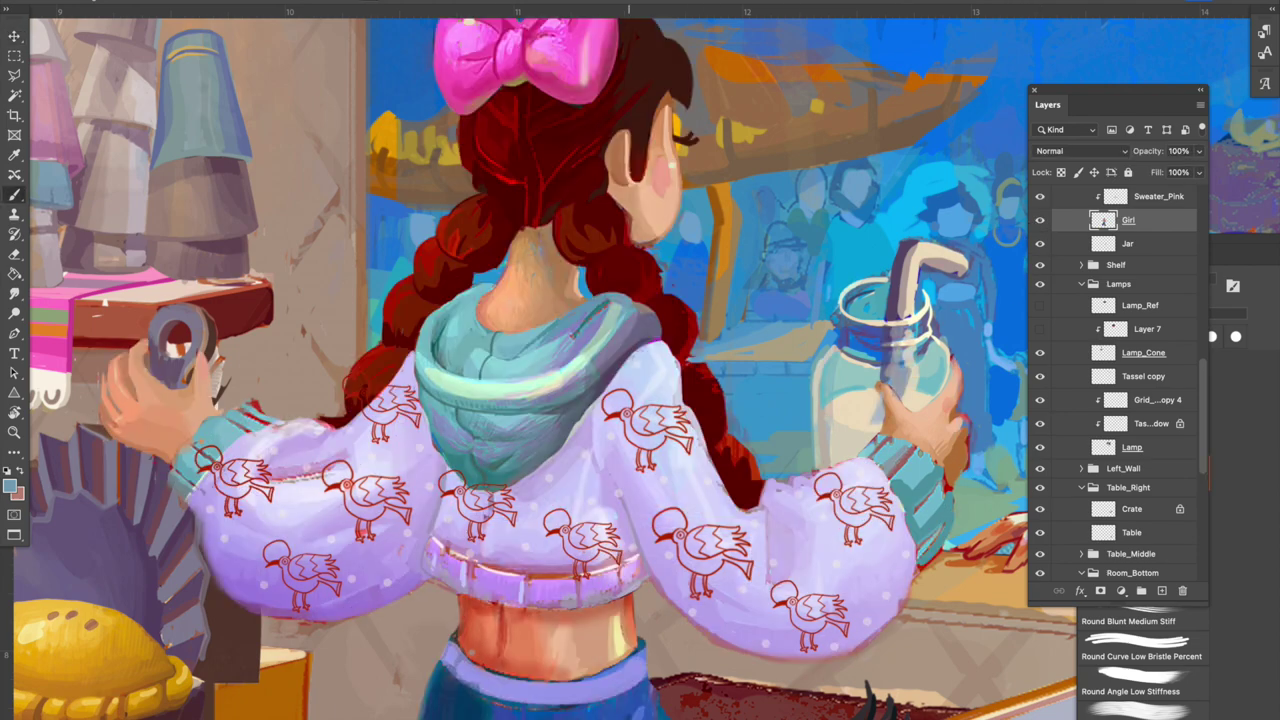
{"action": "left_click", "coordinate": [606, 362], "text": "alt"}
{"action": "left_click_drag", "start_coordinate": [648, 315], "coordinate": [676, 293]}
{"action": "left_click", "coordinate": [617, 345], "text": "alt"}
{"action": "left_click", "coordinate": [619, 345], "text": "alt"}
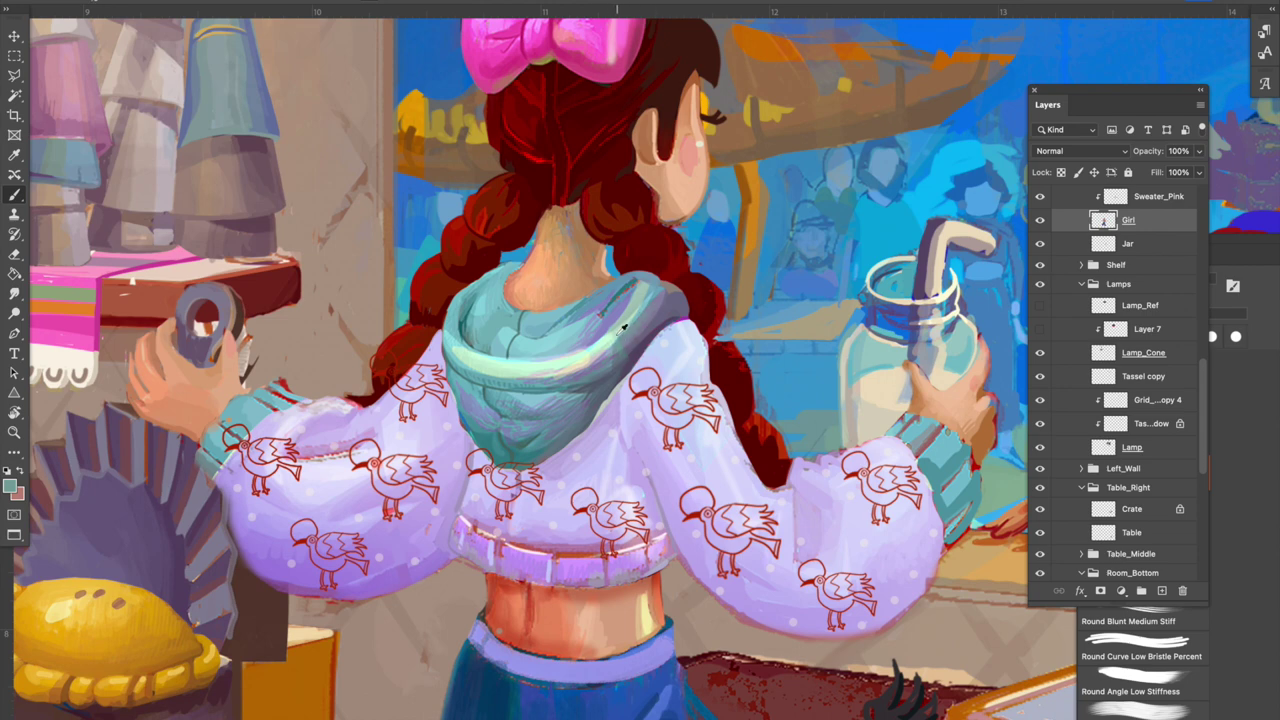
{"action": "left_click", "coordinate": [623, 328], "text": "alt"}
{"action": "left_click_drag", "start_coordinate": [664, 342], "coordinate": [685, 298]}
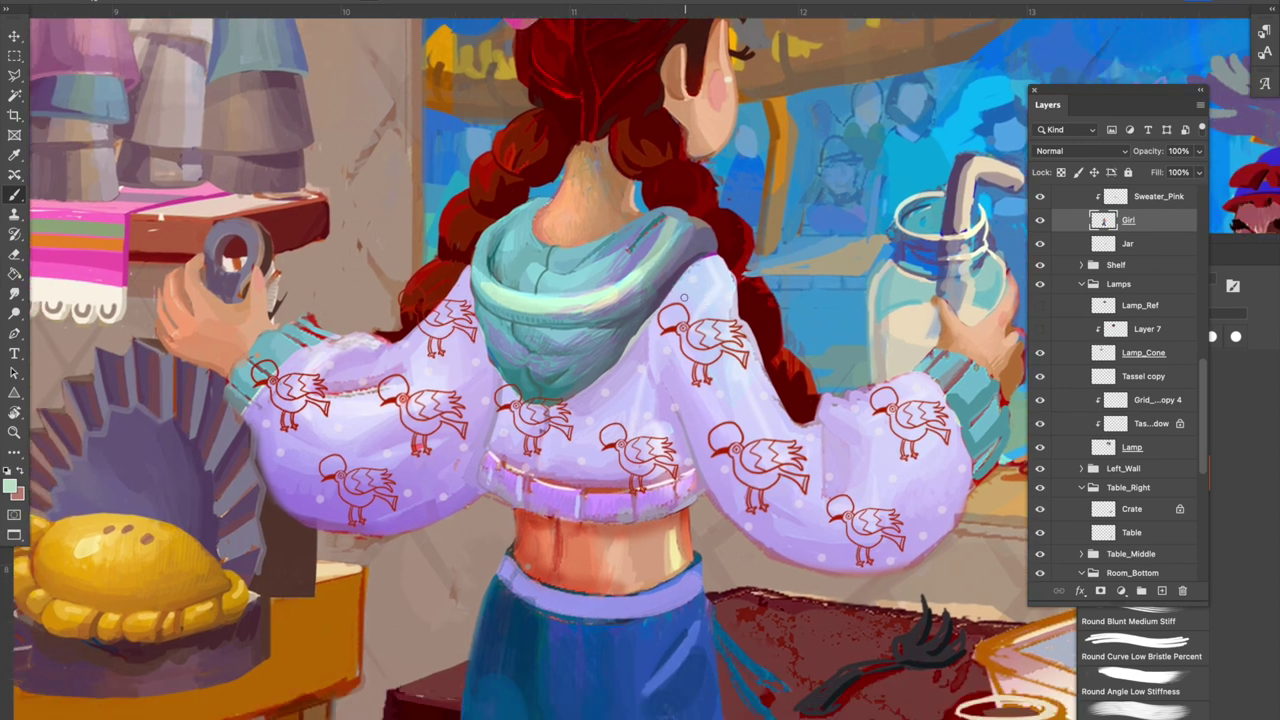
{"action": "left_click", "coordinate": [702, 240], "text": "alt"}
Select the Sweater_Pink layer, toggle it to compare, and shade the sweater's back with sampled violet.
{"action": "left_click", "coordinate": [14, 37]}
{"action": "left_click", "coordinate": [697, 294]}
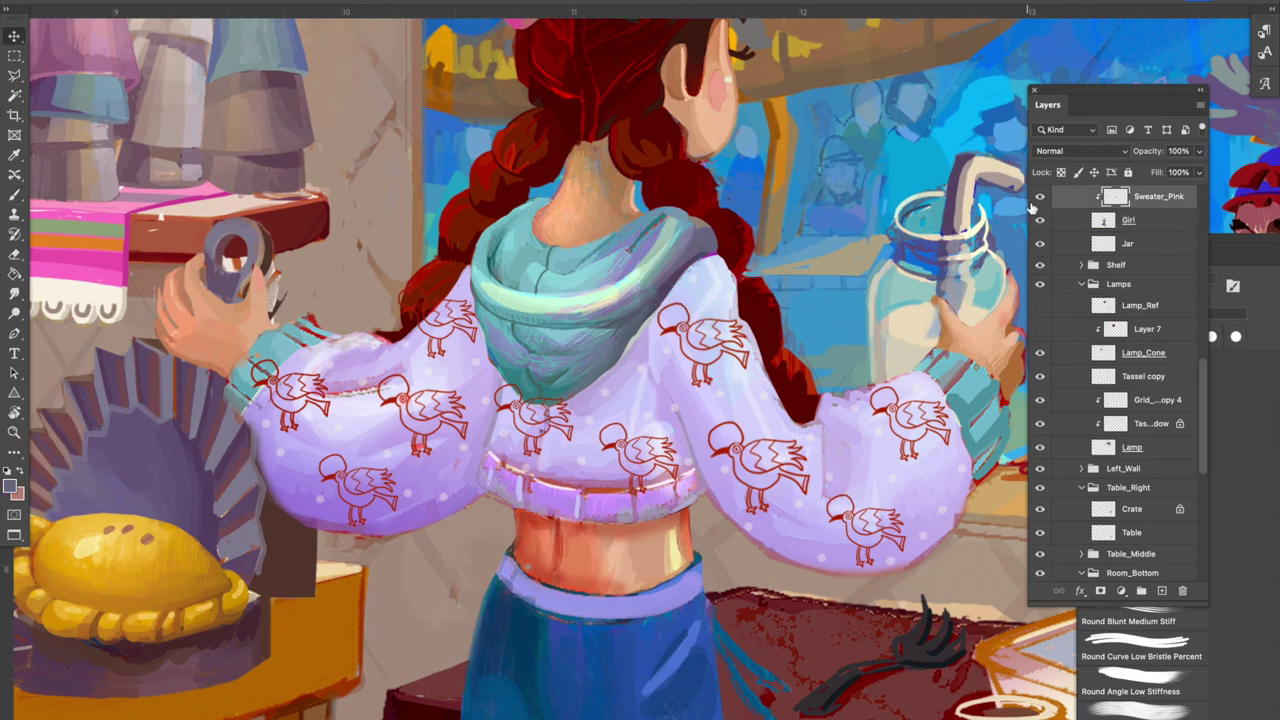
{"action": "left_click", "coordinate": [1040, 197]}
{"action": "left_click", "coordinate": [1040, 197]}
{"action": "left_click", "coordinate": [1040, 197]}
{"action": "key", "text": "b"}
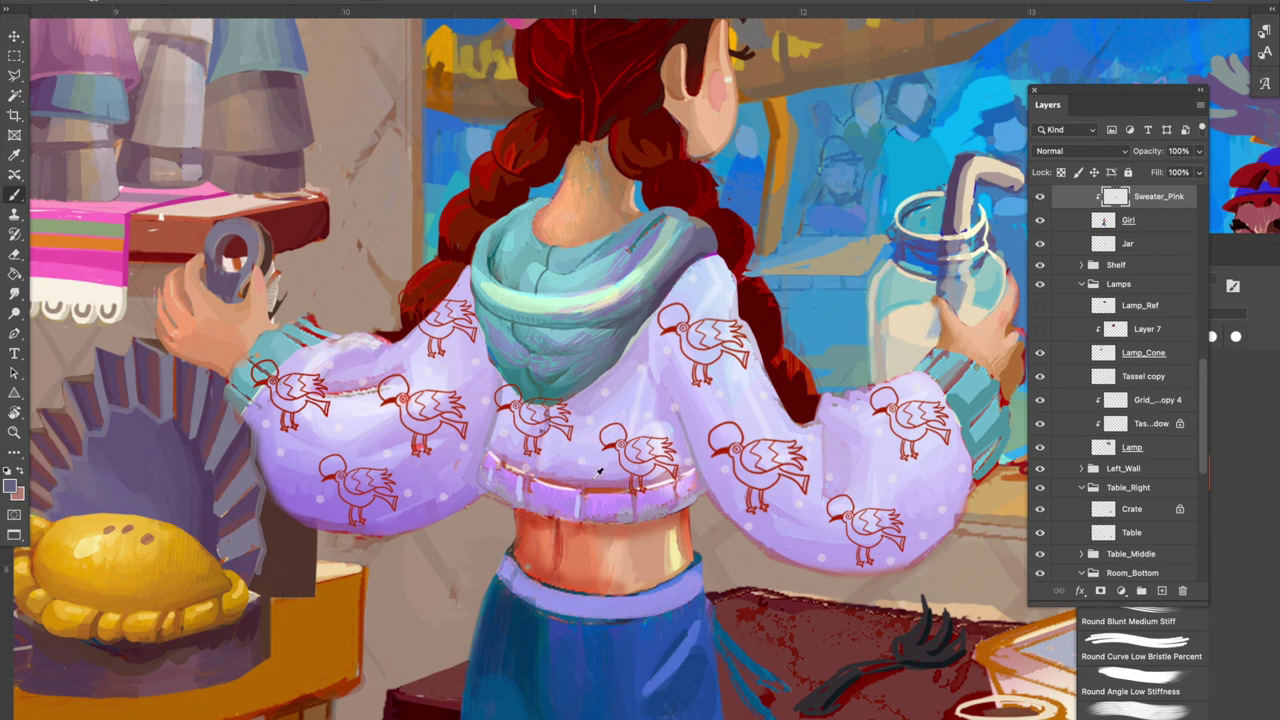
{"action": "left_click", "coordinate": [517, 465], "text": "alt"}
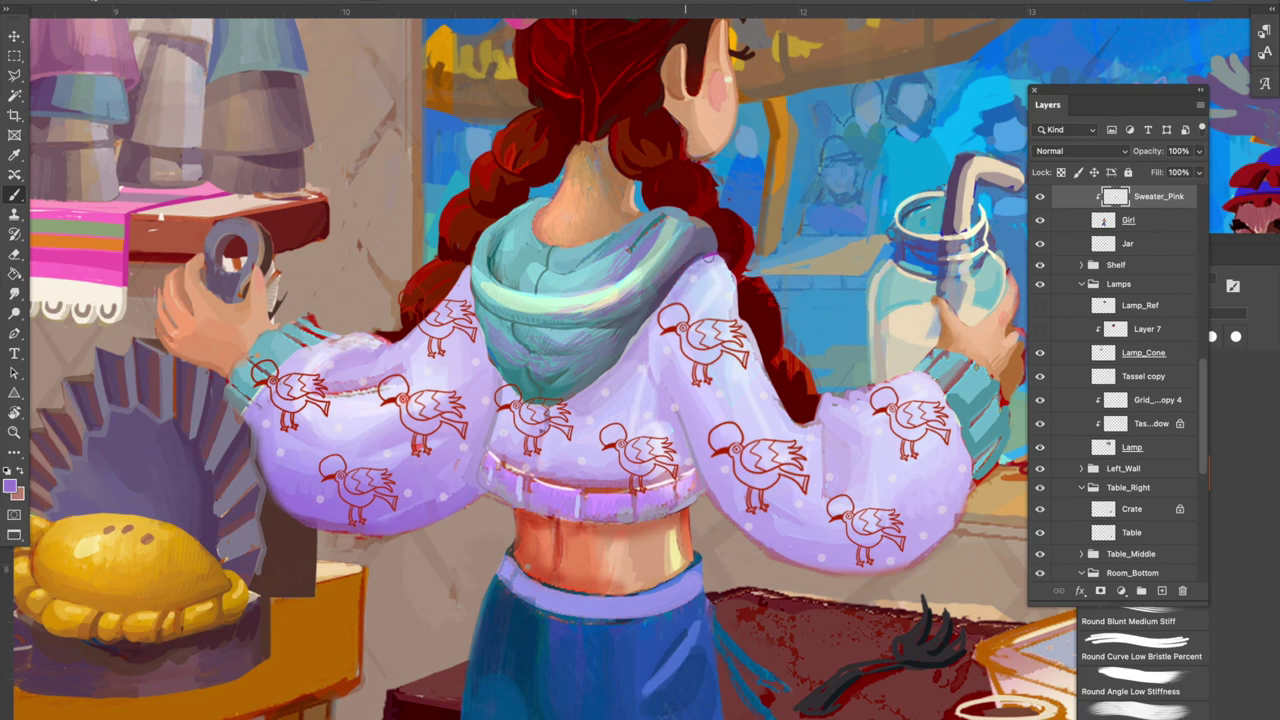
Refine the sweater's sleeve and back shading with sampled mauve, light lilac and deep purple.
{"action": "key", "text": "super+minus"}
{"action": "key", "text": "super+minus"}
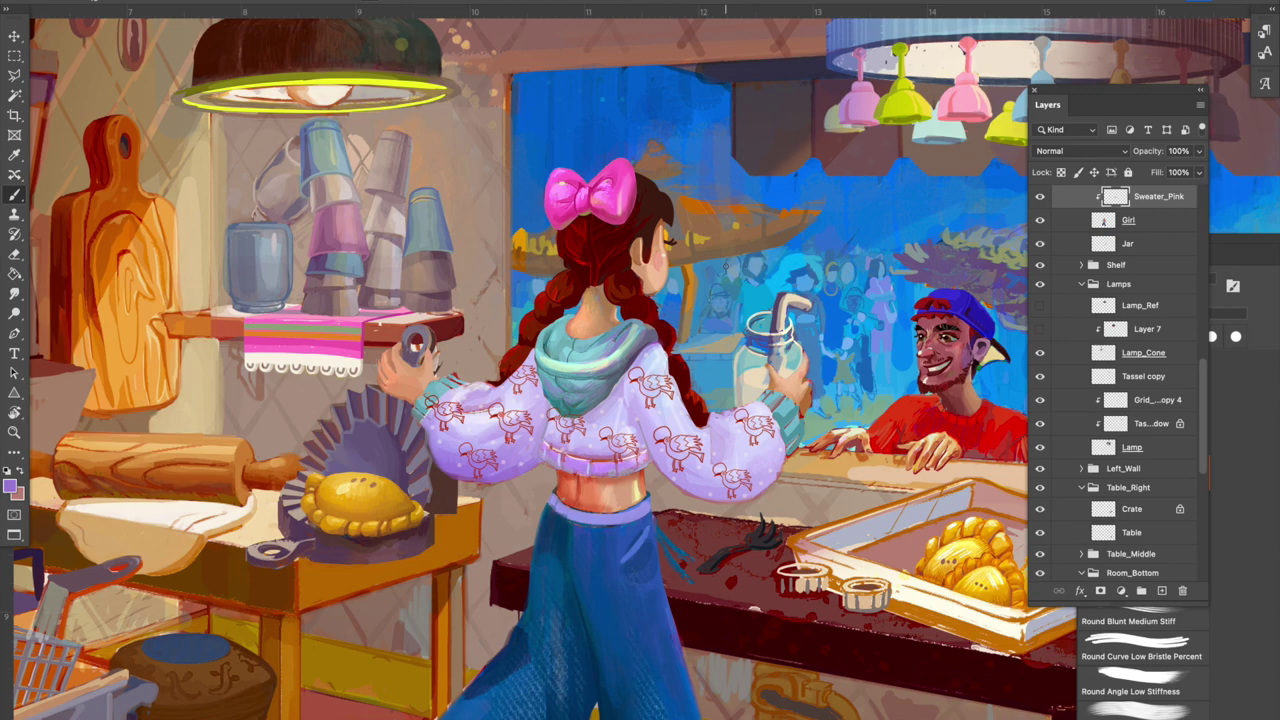
{"action": "left_click_drag", "start_coordinate": [728, 405], "coordinate": [685, 445]}
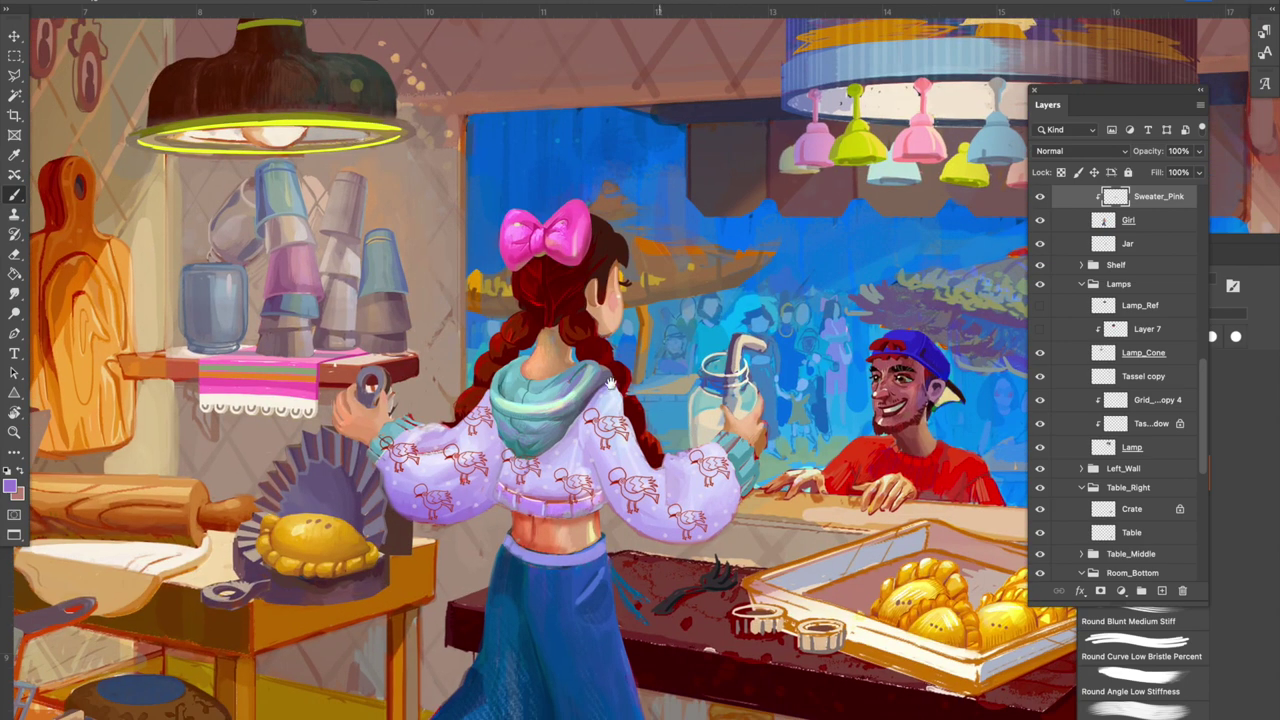
{"action": "key", "text": "super+plus"}
{"action": "key", "text": "super+plus"}
{"action": "scroll", "coordinate": [568, 330], "scroll_direction": "down", "scroll_amount": 3}
{"action": "scroll", "coordinate": [568, 330], "scroll_direction": "left", "scroll_amount": 4}
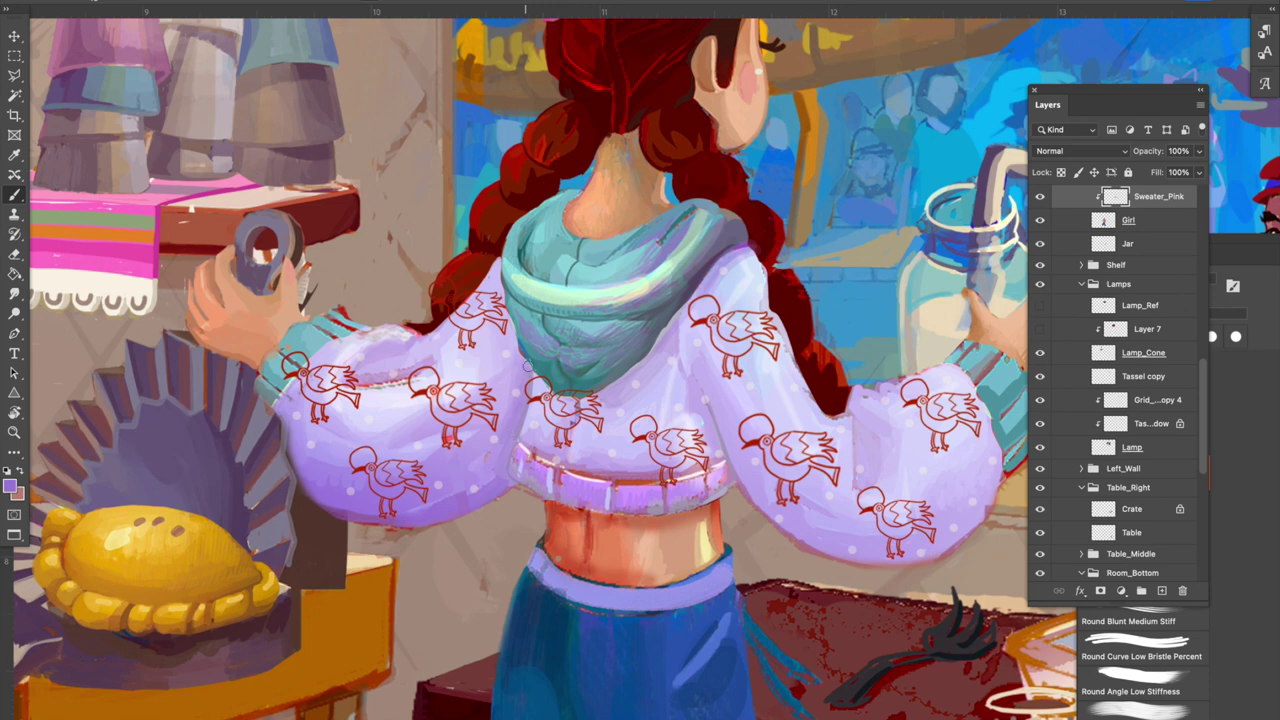
{"action": "left_click_drag", "start_coordinate": [649, 455], "coordinate": [606, 433]}
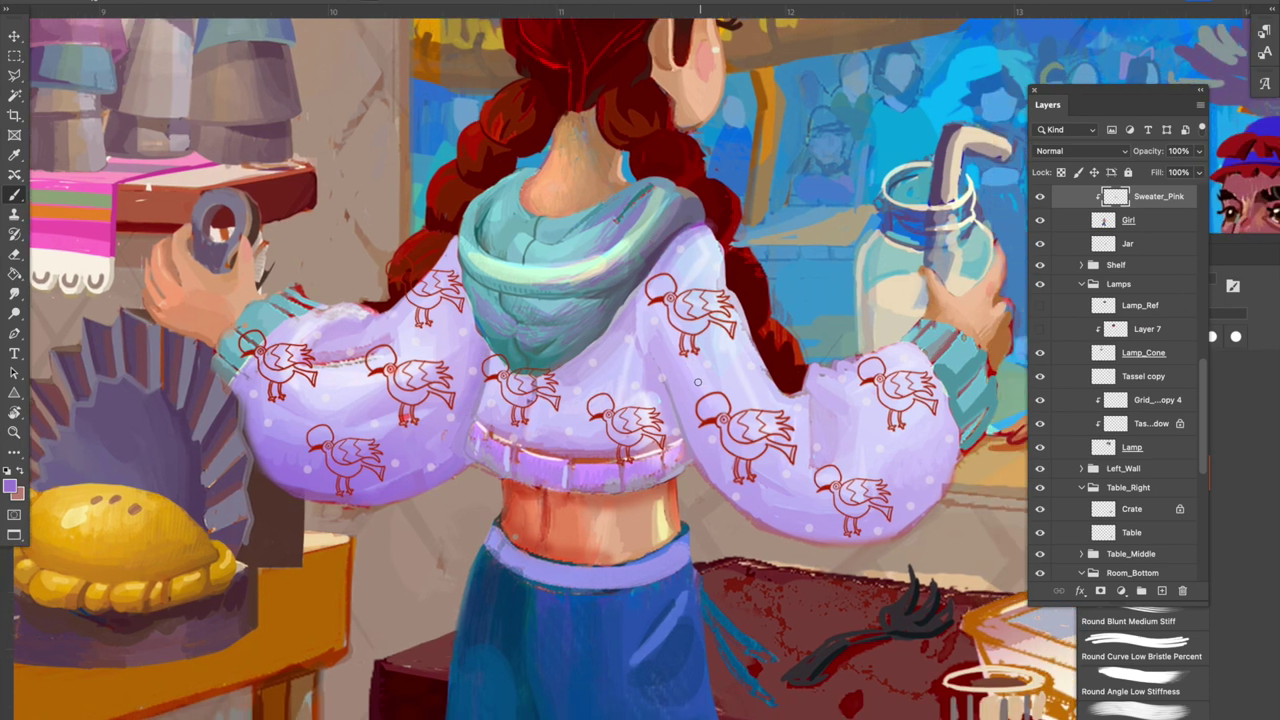
{"action": "left_click", "coordinate": [684, 428], "text": "alt"}
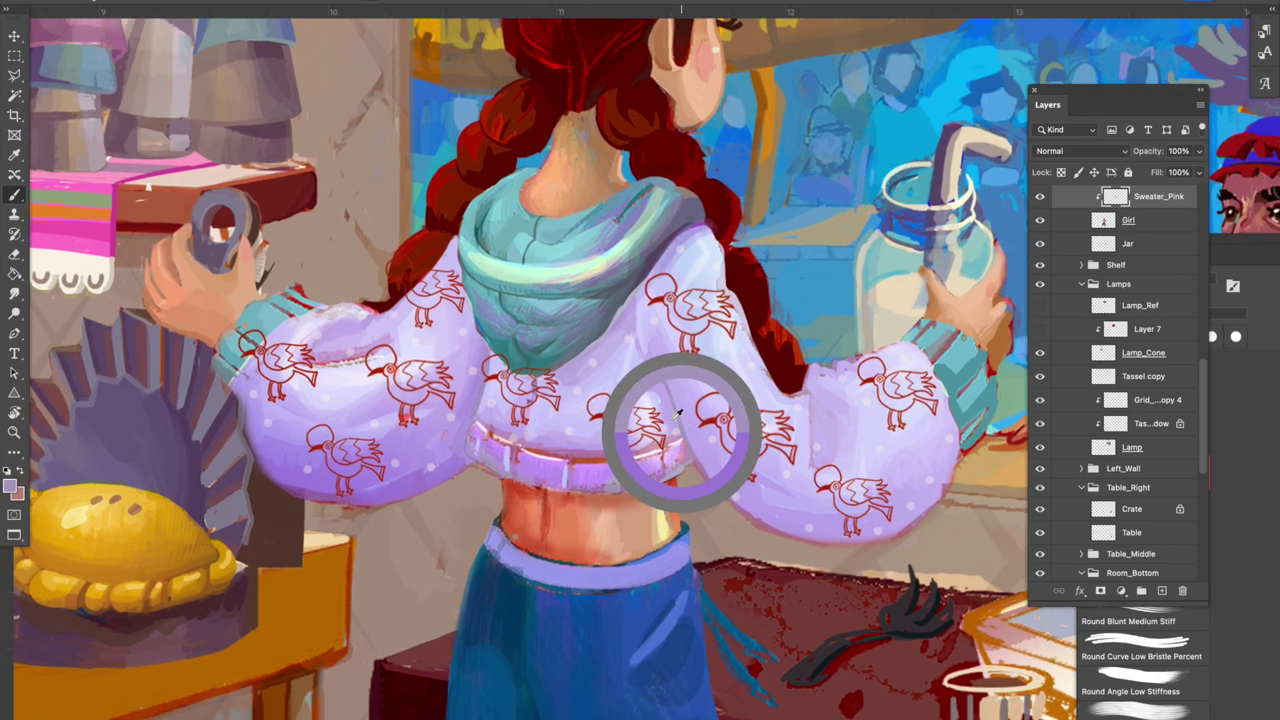
{"action": "left_click", "coordinate": [362, 320], "text": "alt"}
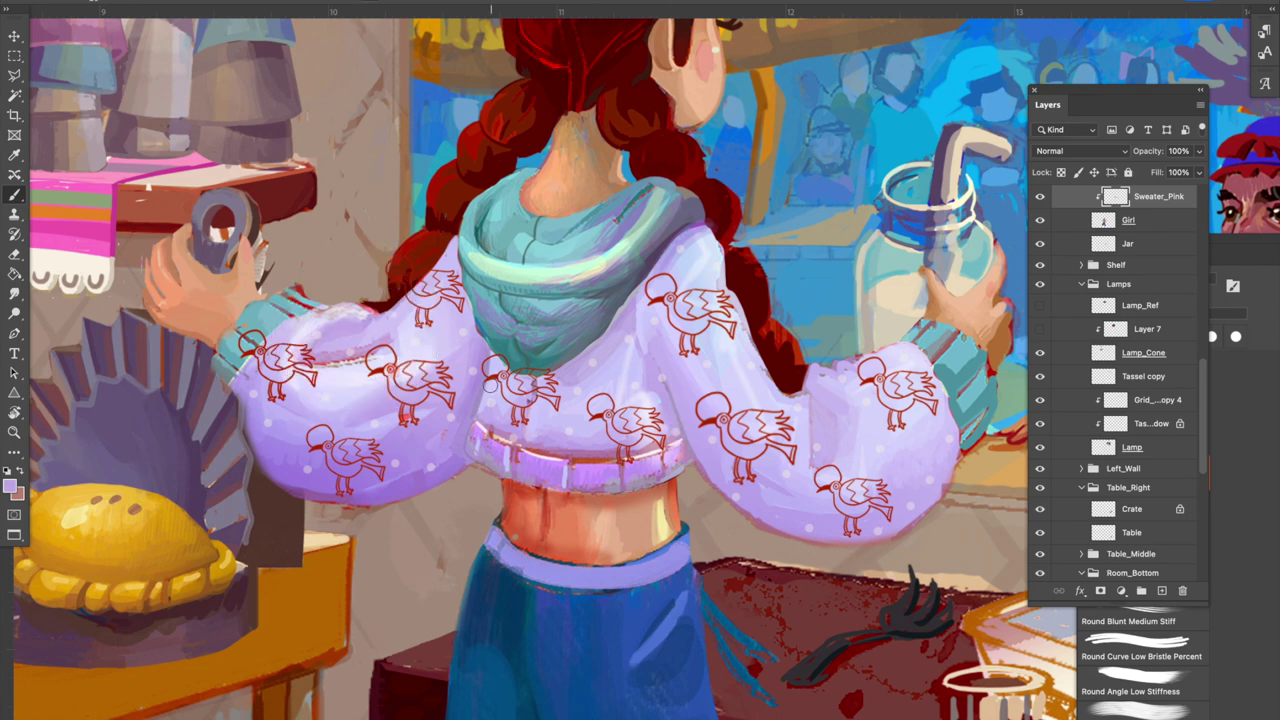
{"action": "left_click", "coordinate": [305, 470], "text": "alt"}
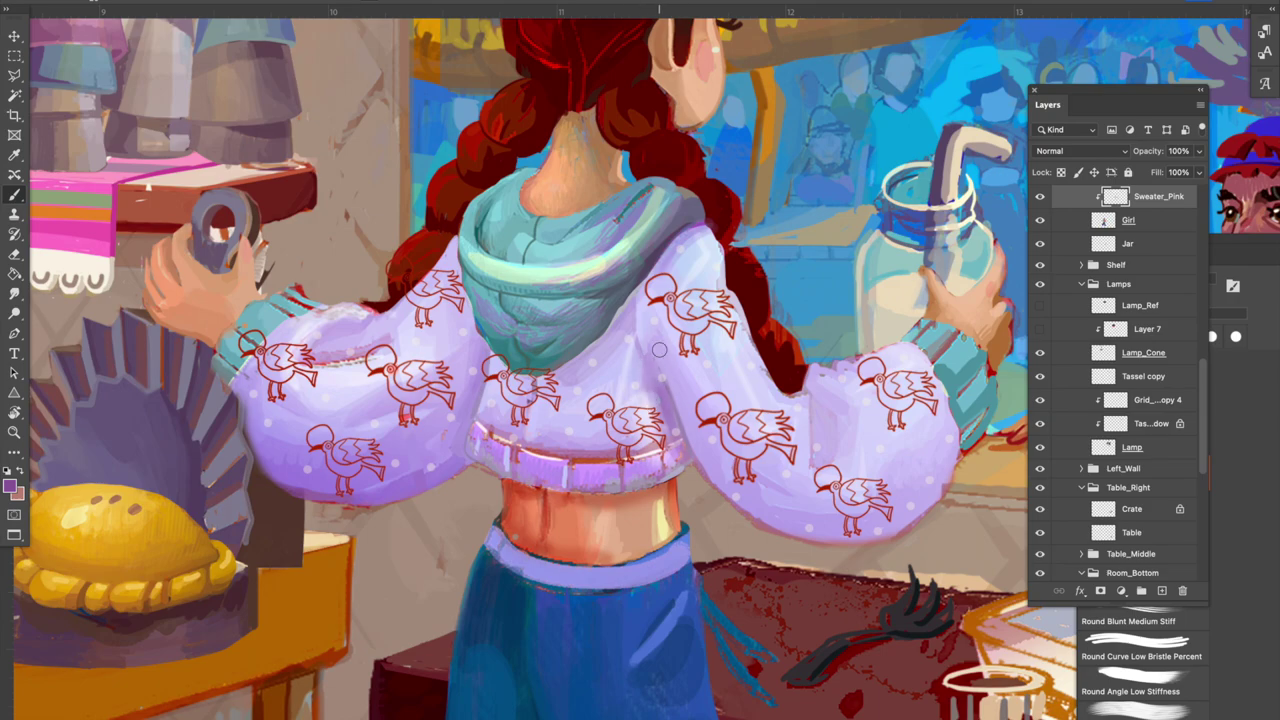
Select Layer 9 in the BG group, toggle it to compare, and rework the parasol behind the girl with sampled orange.
{"action": "scroll", "coordinate": [662, 356], "scroll_direction": "down", "scroll_amount": 5}
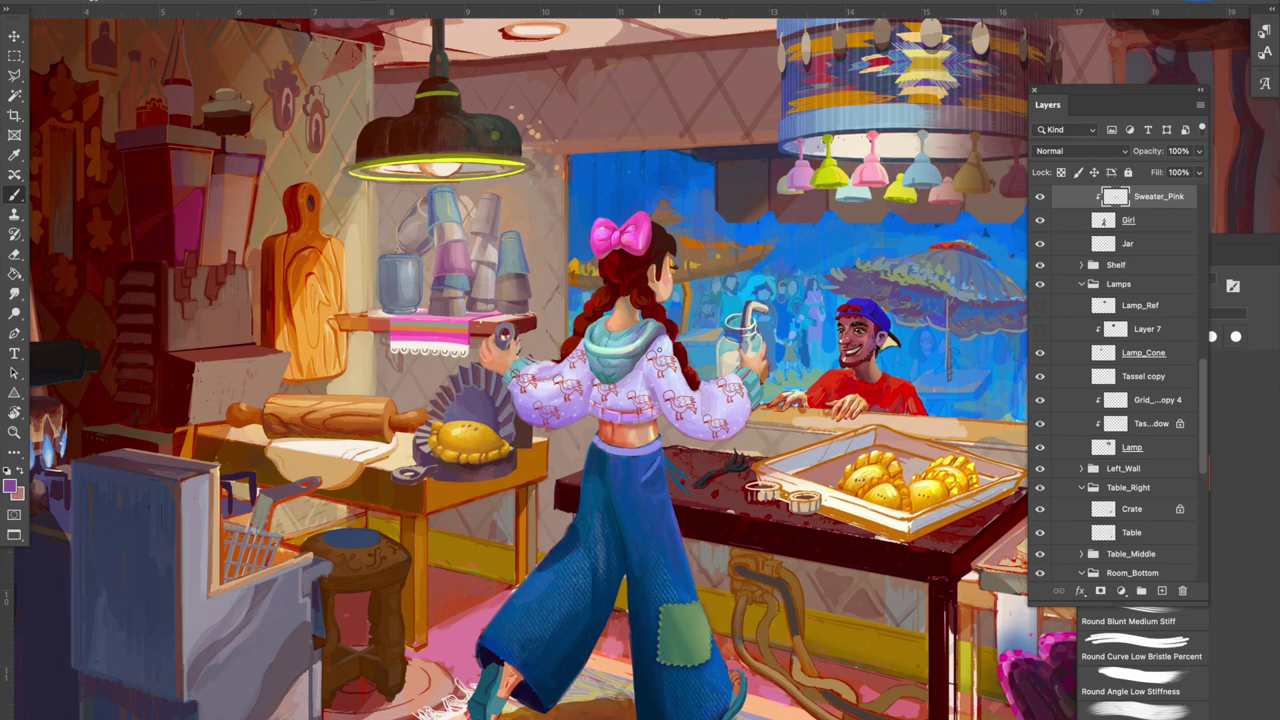
{"action": "scroll", "coordinate": [664, 354], "scroll_direction": "up", "scroll_amount": 3}
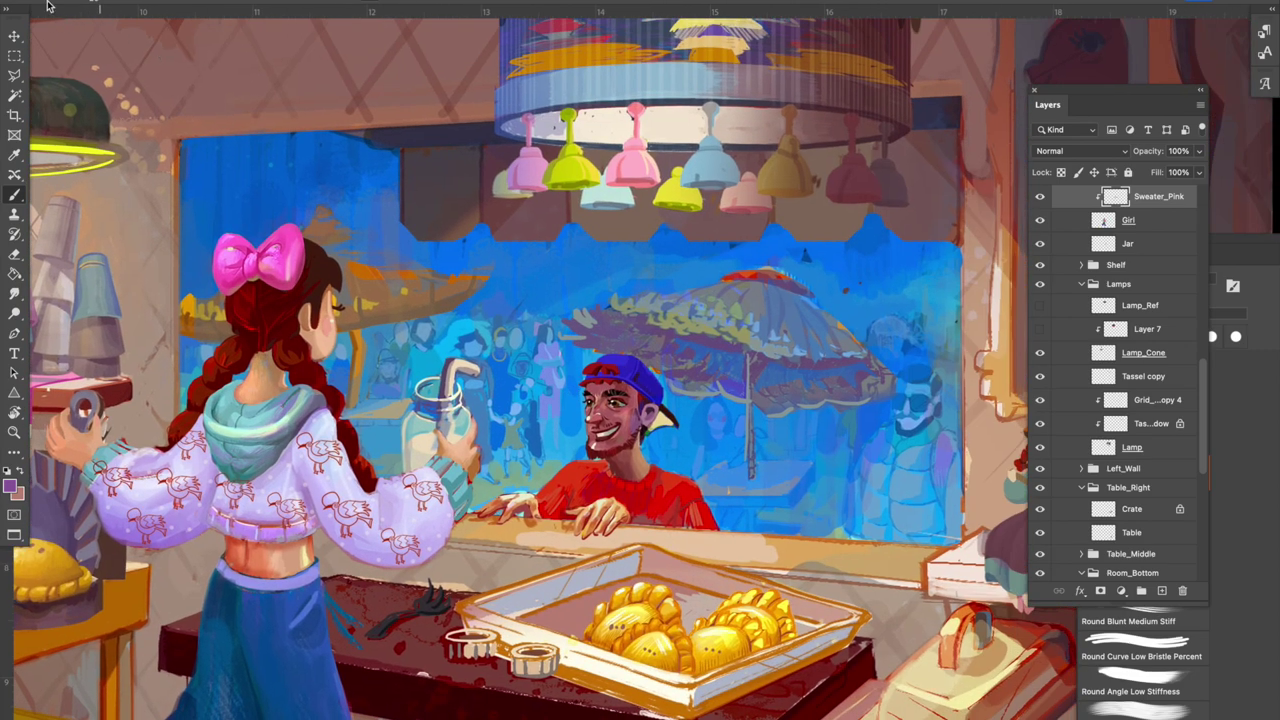
{"action": "left_click", "coordinate": [14, 36]}
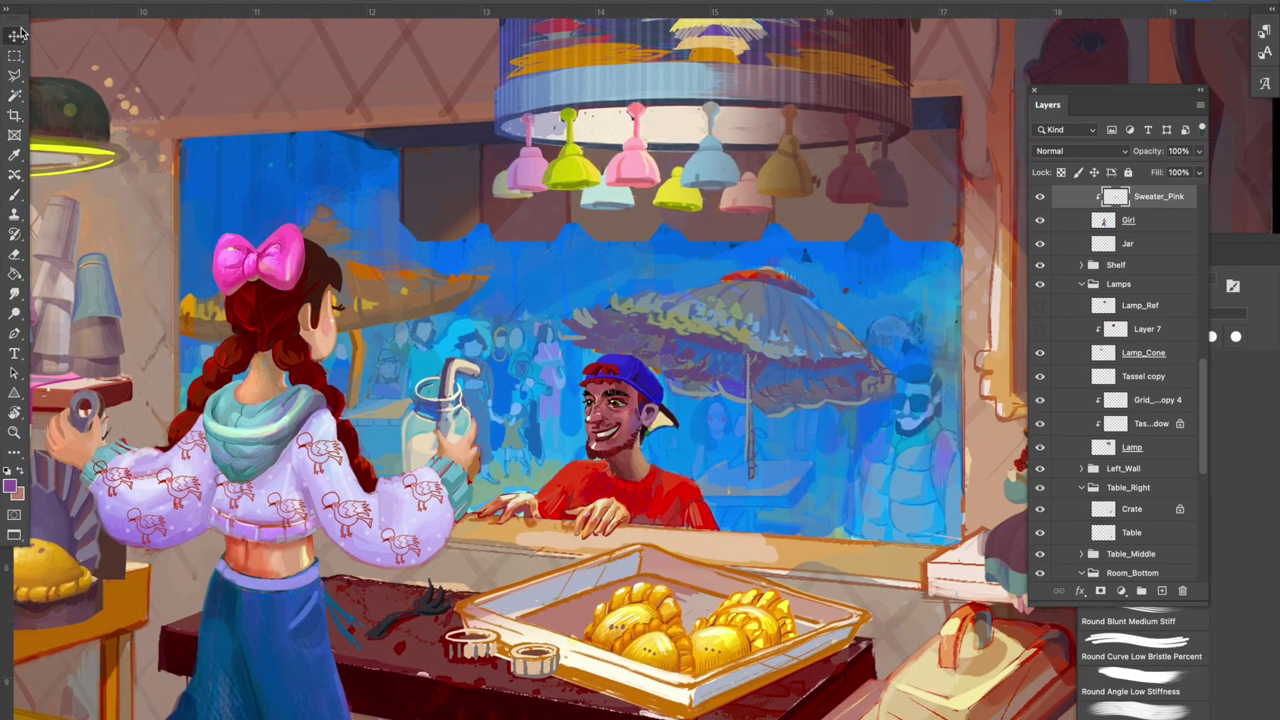
{"action": "left_click", "coordinate": [403, 290]}
{"action": "left_click", "coordinate": [1040, 570]}
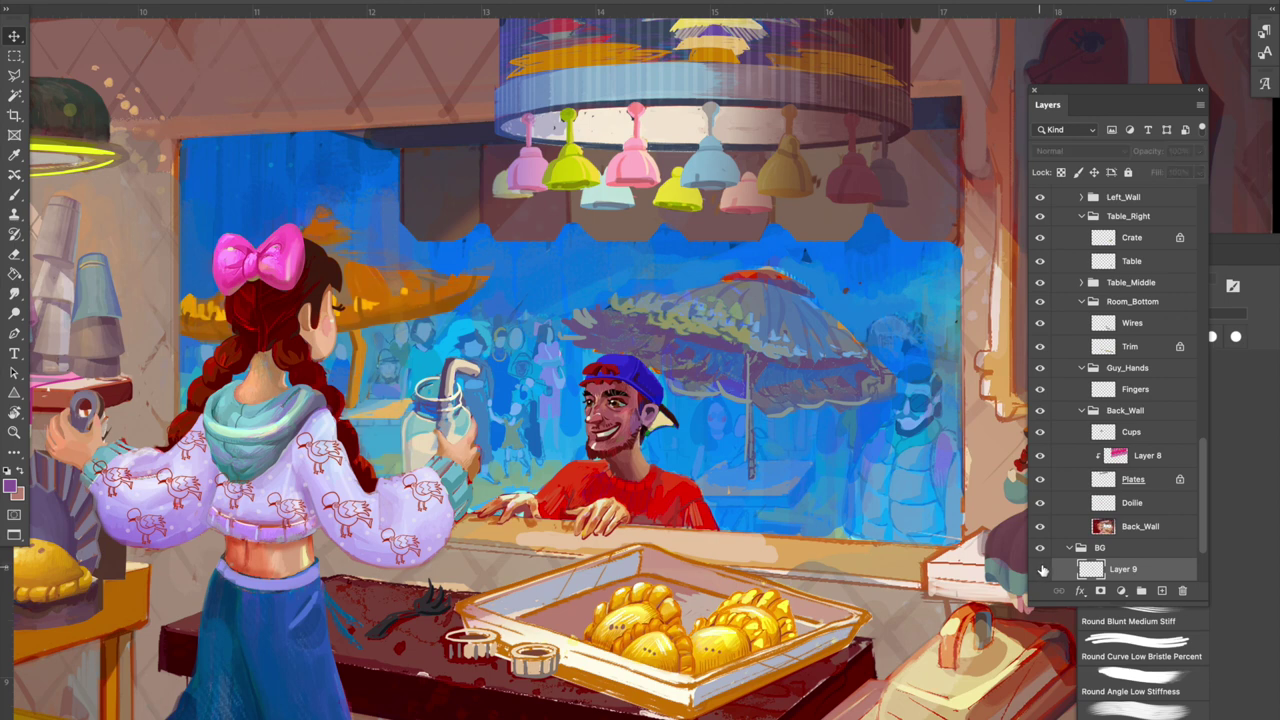
{"action": "left_click", "coordinate": [1040, 570]}
{"action": "key", "text": "b"}
{"action": "left_click", "coordinate": [372, 271], "text": "alt"}
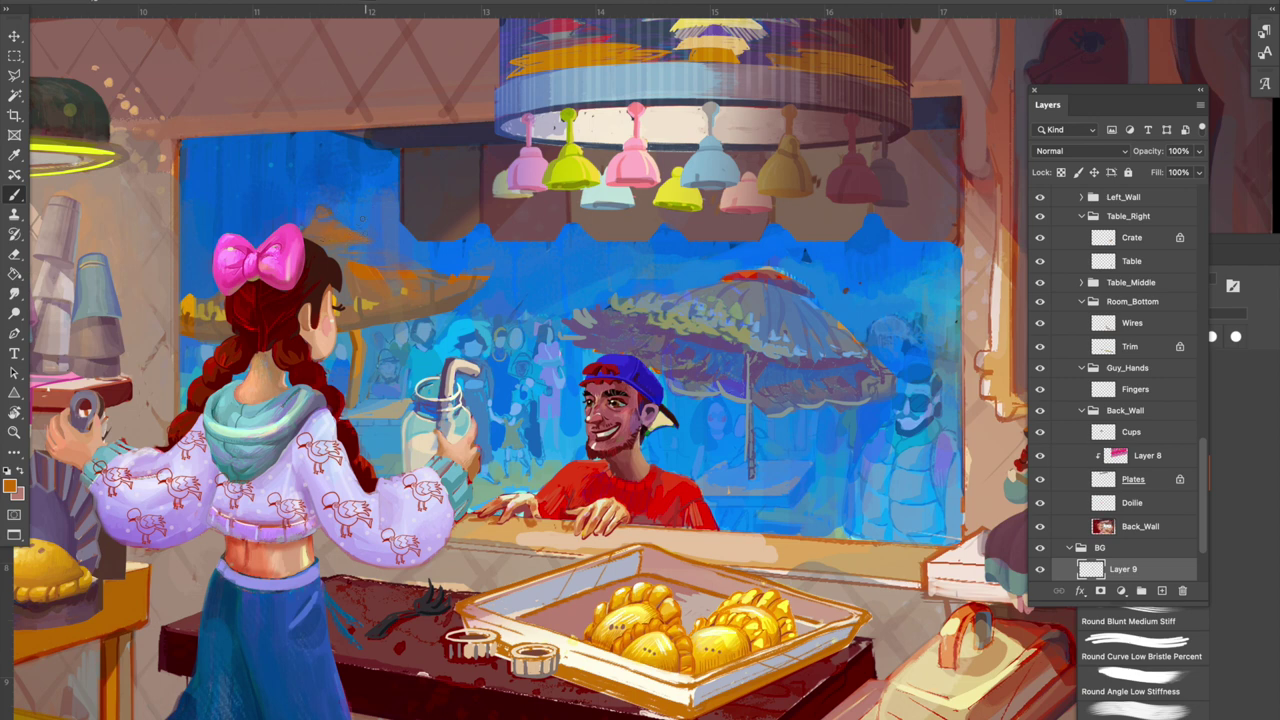
Clean up the parasol behind the girl with the eraser and repaint it with the brush in muted golden yellow.
{"action": "key", "text": "e"}
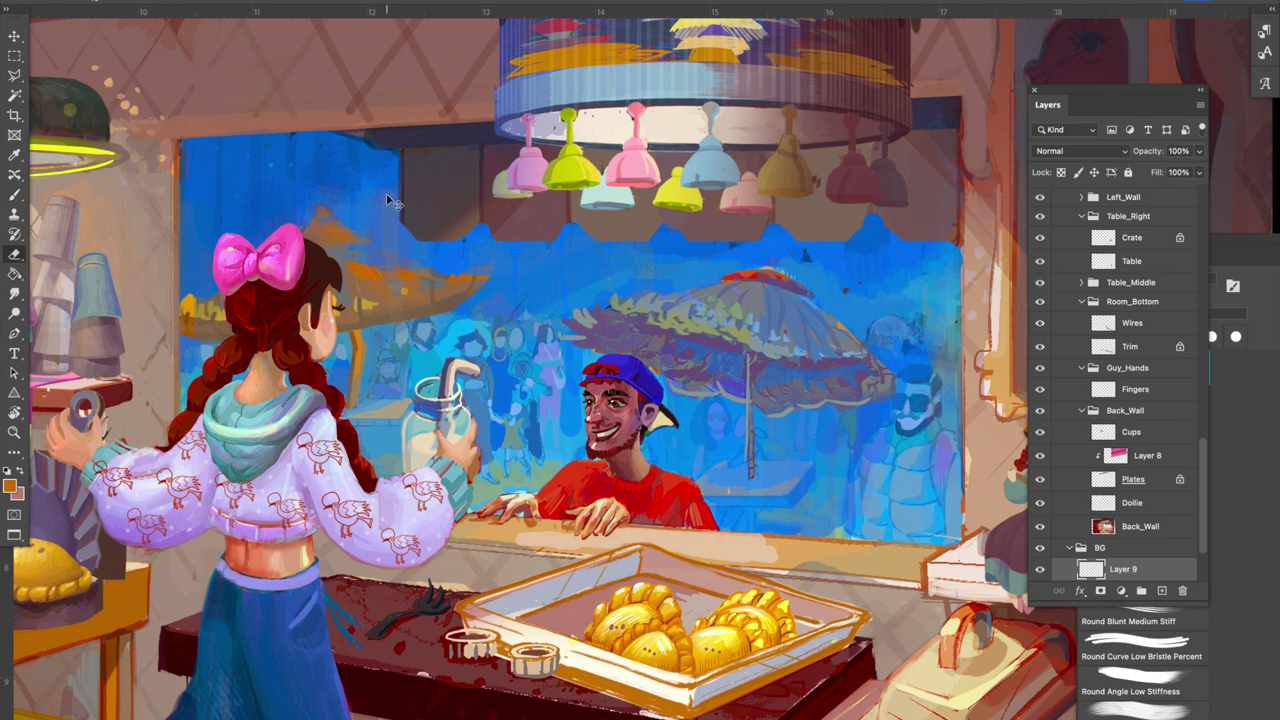
{"action": "left_click_drag", "start_coordinate": [527, 358], "coordinate": [634, 332]}
{"action": "key", "text": "b"}
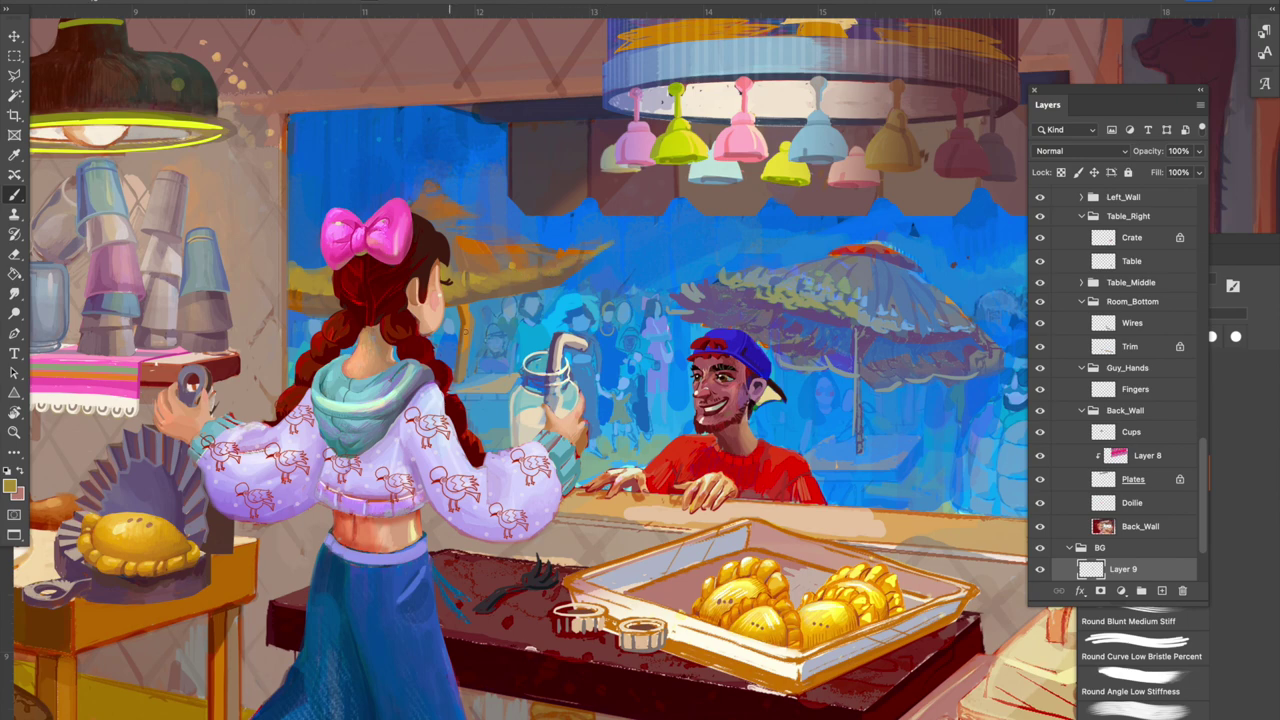
{"action": "left_click_drag", "start_coordinate": [554, 256], "coordinate": [559, 233]}
{"action": "left_click_drag", "start_coordinate": [772, 361], "coordinate": [742, 307]}
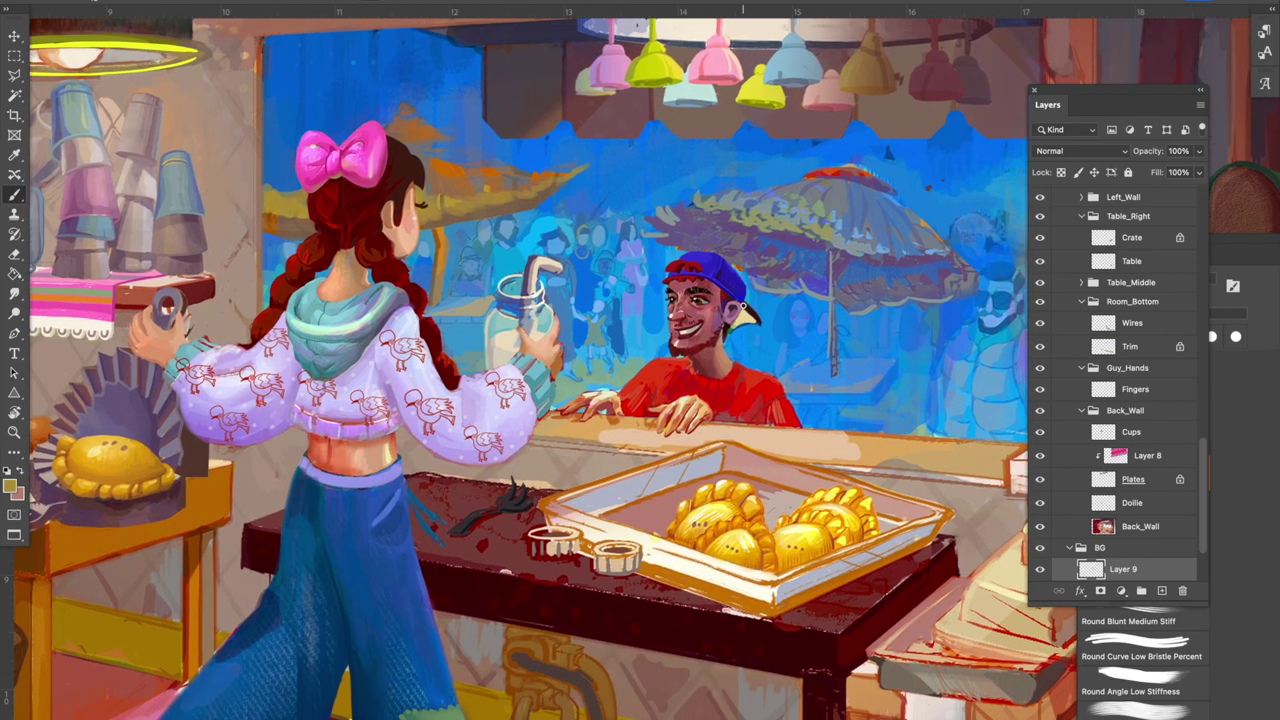
Select the Empanadas layer in the Table_Middle group and toggle its visibility to compare.
{"action": "left_click_drag", "start_coordinate": [525, 420], "coordinate": [430, 277]}
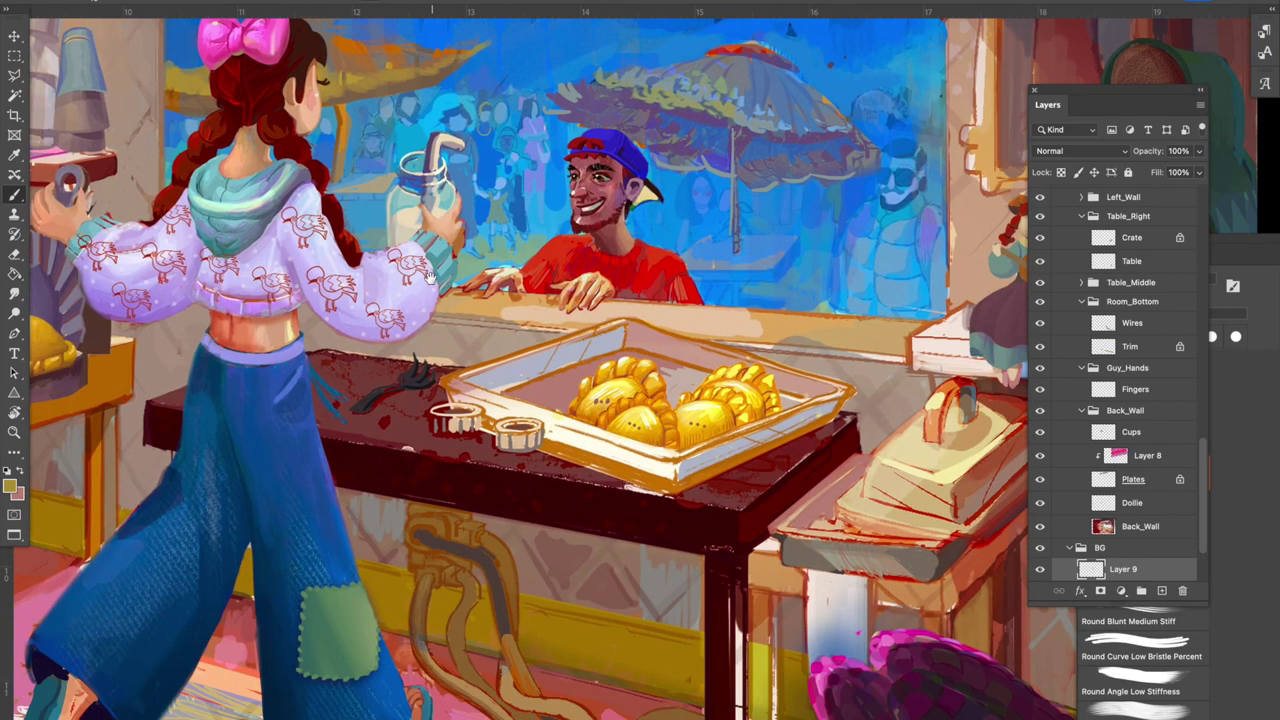
{"action": "left_click", "coordinate": [17, 33]}
{"action": "key", "text": "super+plus"}
{"action": "left_click_drag", "start_coordinate": [720, 470], "coordinate": [617, 360]}
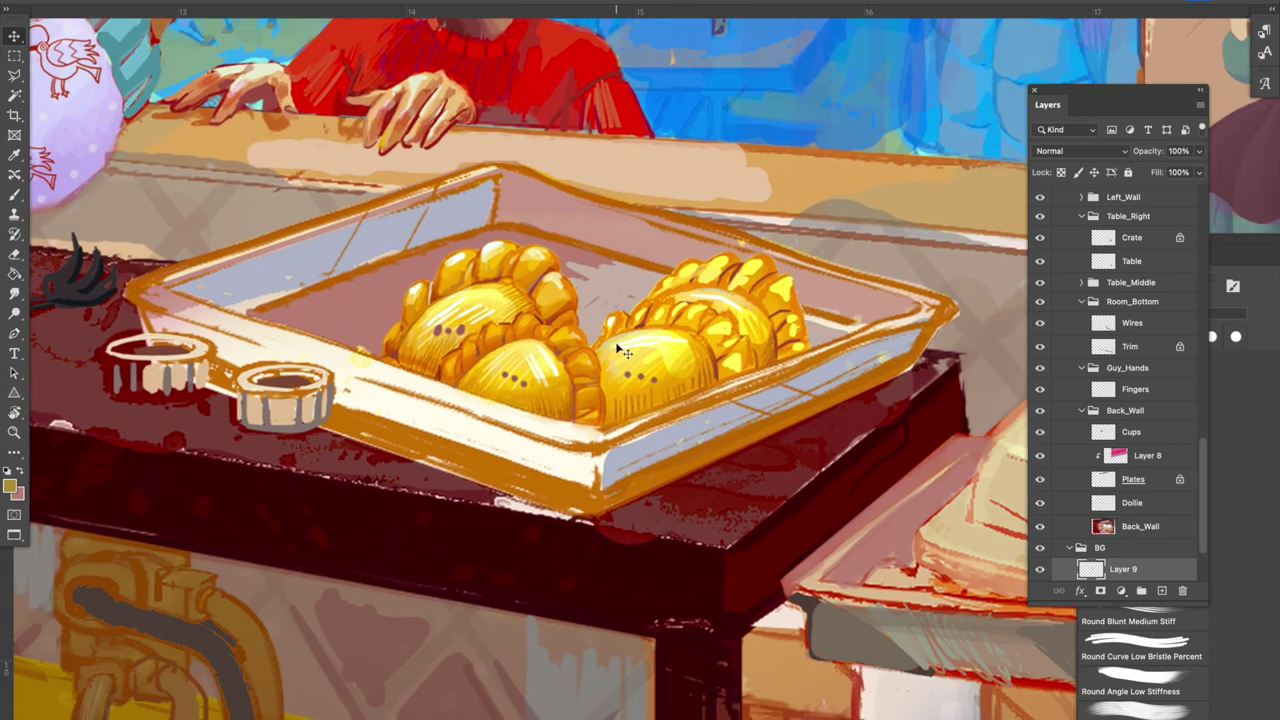
{"action": "left_click", "coordinate": [502, 302]}
{"action": "left_click", "coordinate": [1039, 306]}
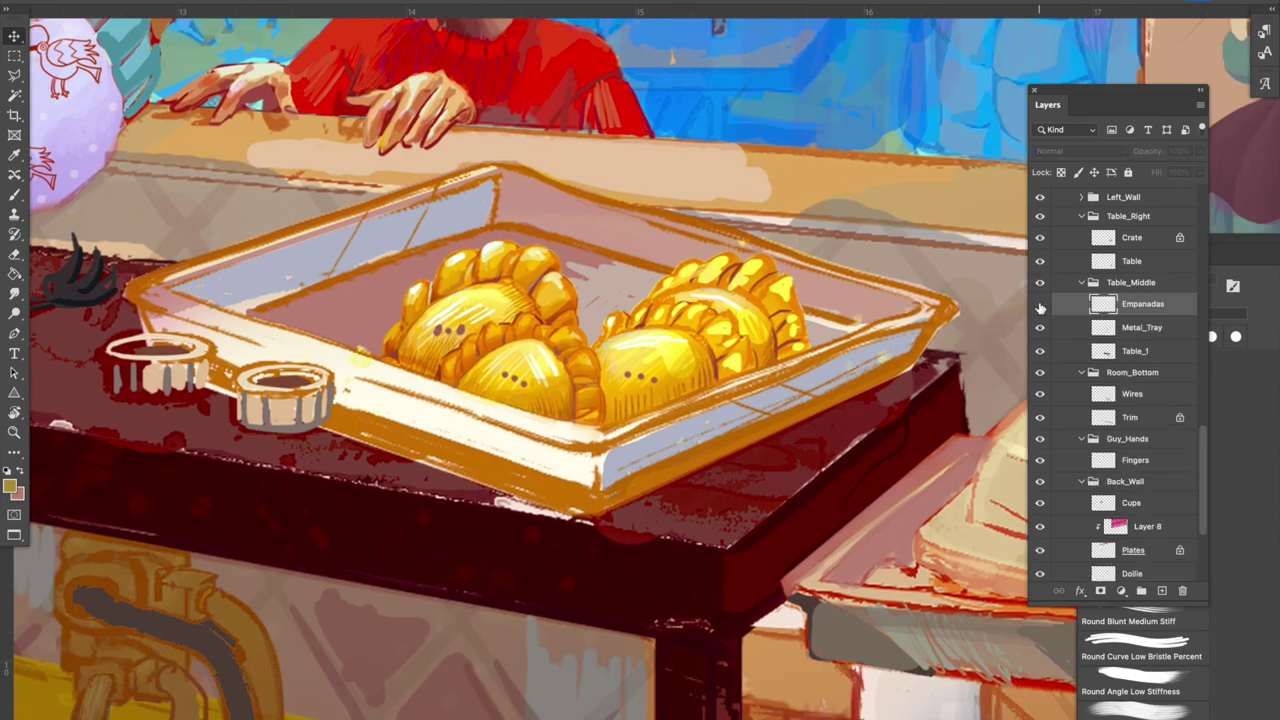
{"action": "left_click", "coordinate": [1040, 305]}
{"action": "left_click", "coordinate": [1040, 305]}
Refine the empanadas on the tray with sampled colours and add small white highlights beside their dark holes using the brush.
{"action": "key", "text": "b"}
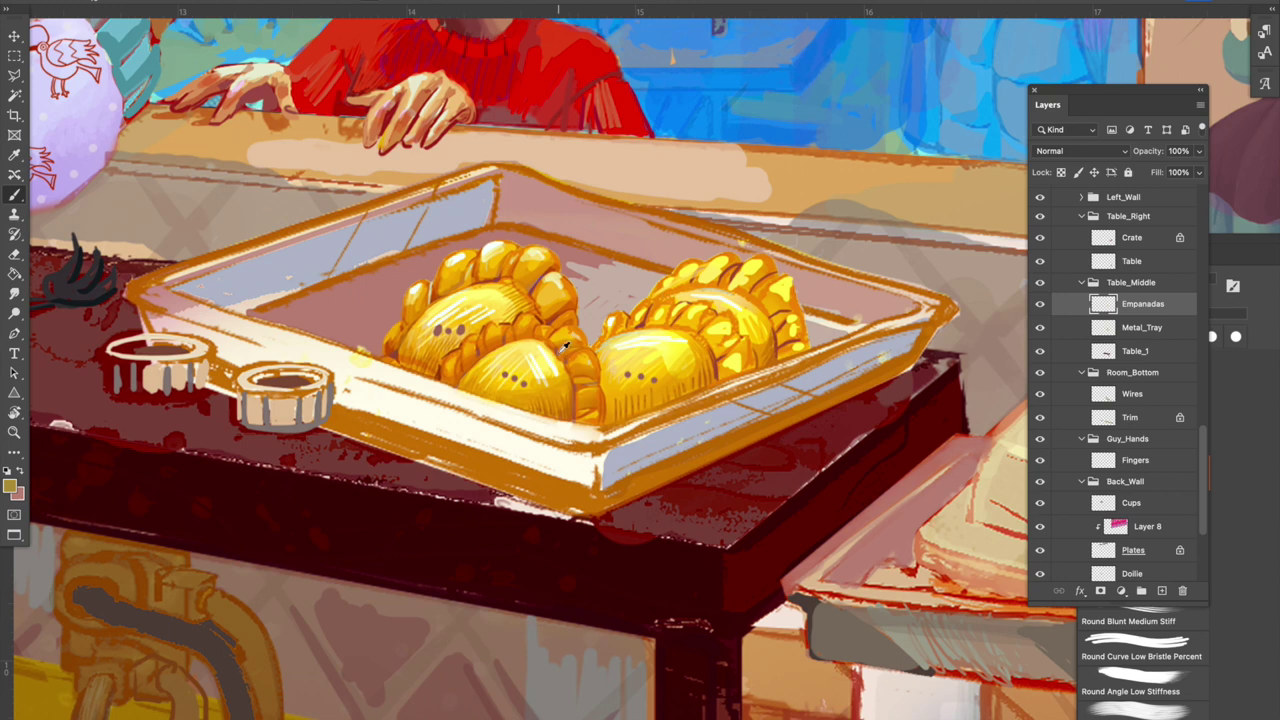
{"action": "left_click", "coordinate": [558, 374], "text": "alt"}
{"action": "left_click", "coordinate": [449, 310], "text": "alt"}
{"action": "left_click", "coordinate": [443, 314], "text": "alt"}
{"action": "key", "text": "super+plus"}
{"action": "key", "text": "super+plus"}
{"action": "left_click_drag", "start_coordinate": [490, 441], "coordinate": [657, 376]}
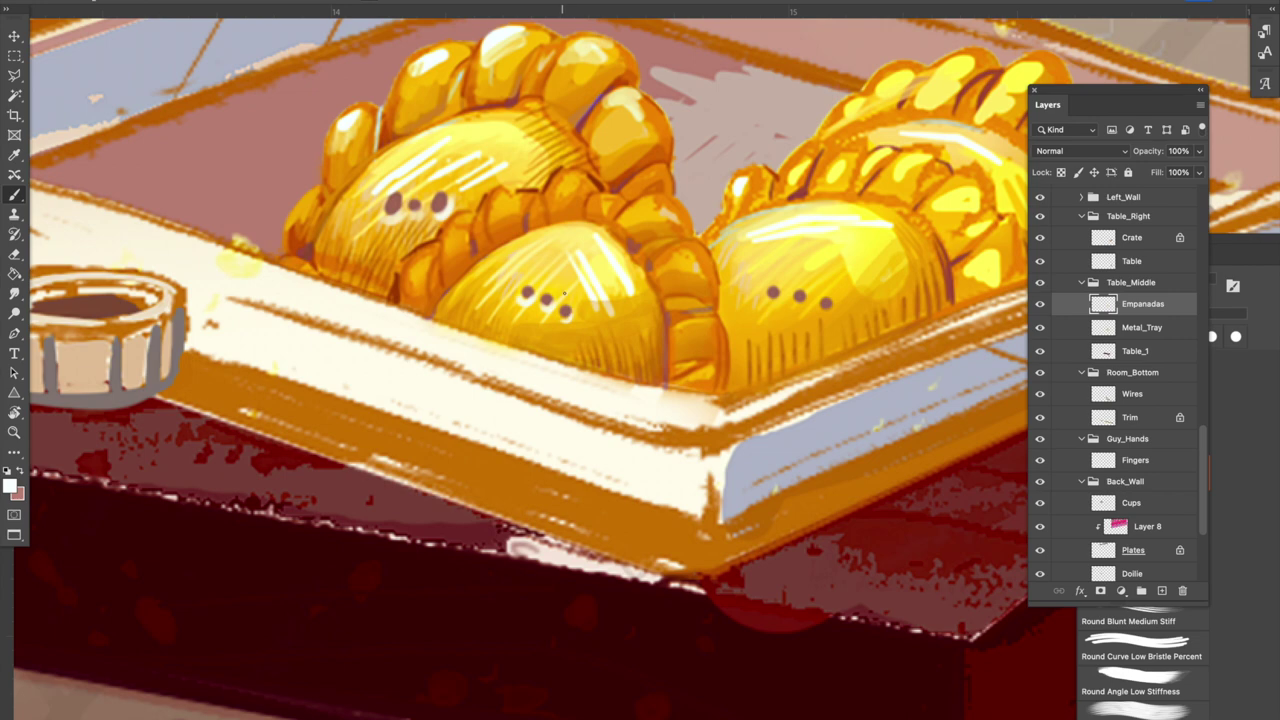
{"action": "left_click_drag", "start_coordinate": [597, 244], "coordinate": [589, 241]}
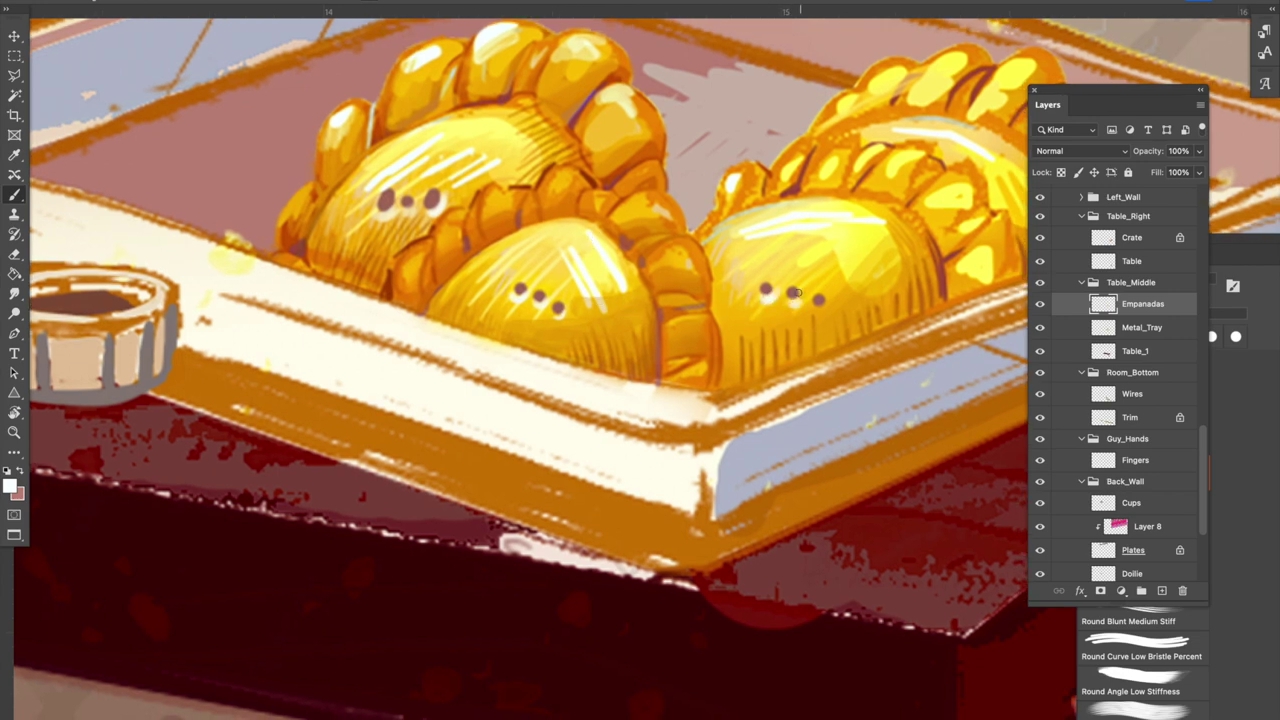
{"action": "left_click_drag", "start_coordinate": [942, 319], "coordinate": [758, 333]}
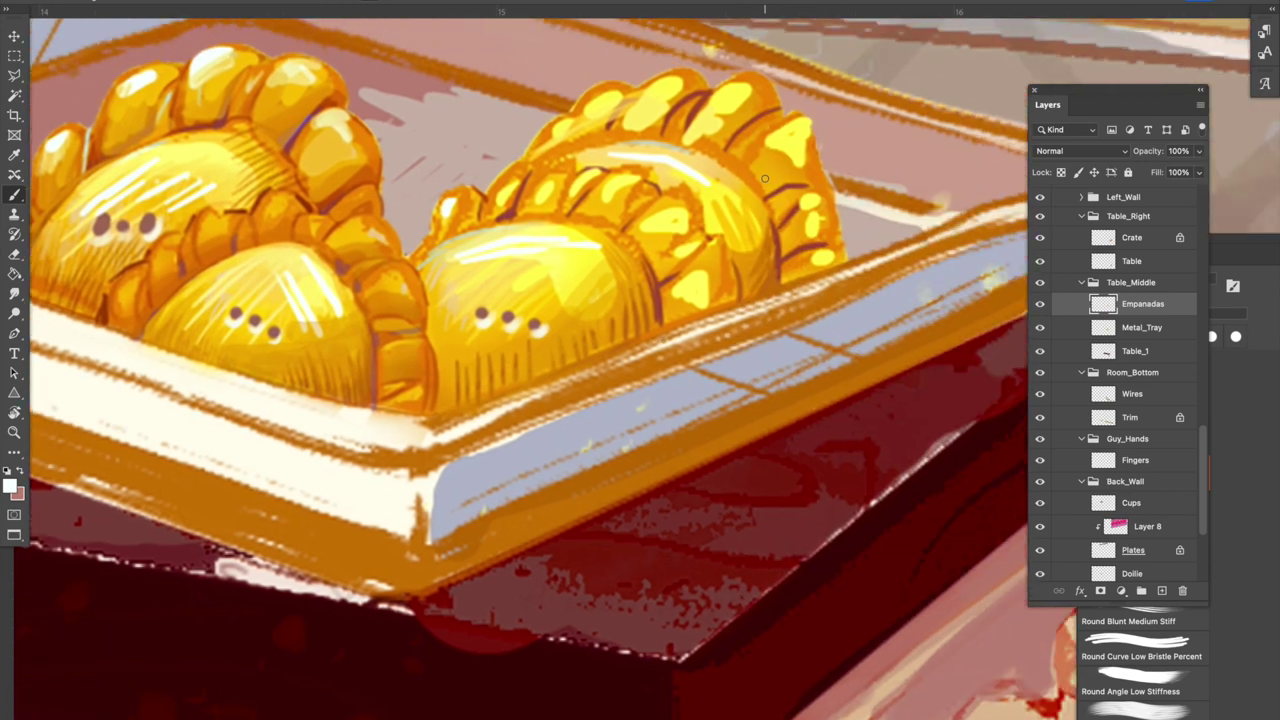
Touch up the crimped edges of the rear empanada with sampled golden orange.
{"action": "left_click", "coordinate": [726, 236], "text": "alt"}
{"action": "key", "text": "ctrl+minus"}
{"action": "key", "text": "ctrl+minus"}
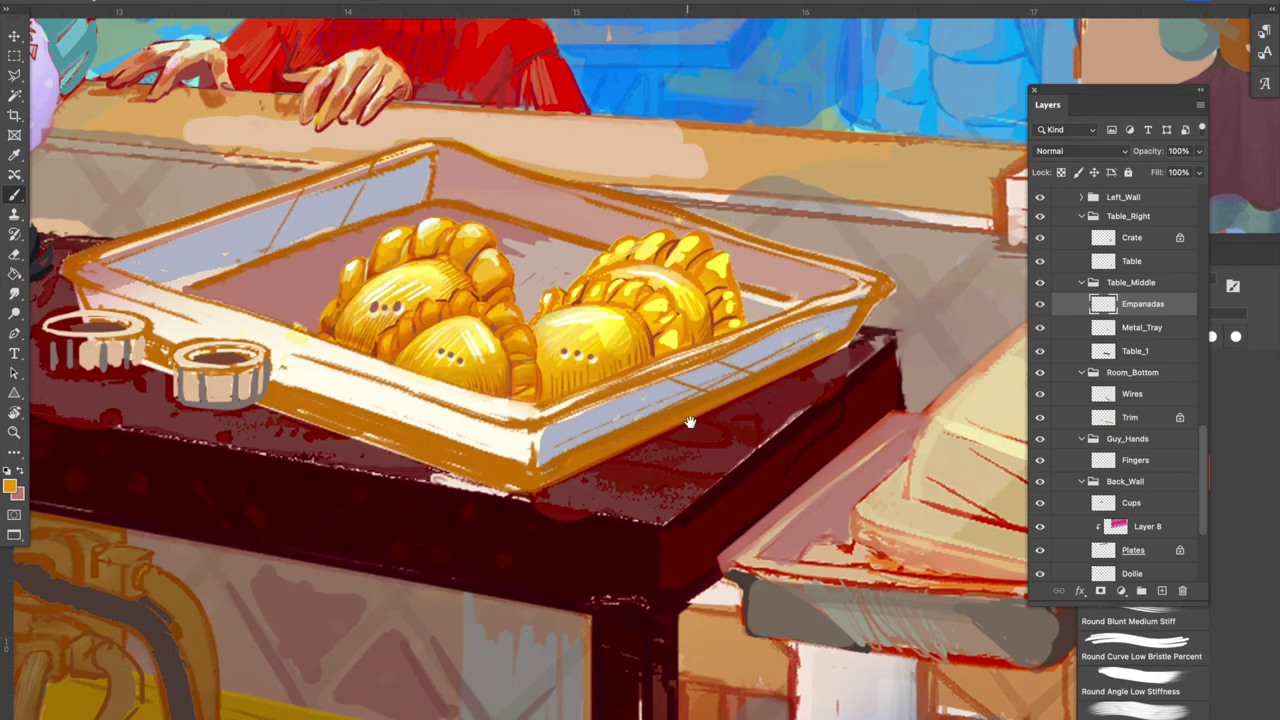
{"action": "left_click_drag", "start_coordinate": [690, 423], "coordinate": [782, 403]}
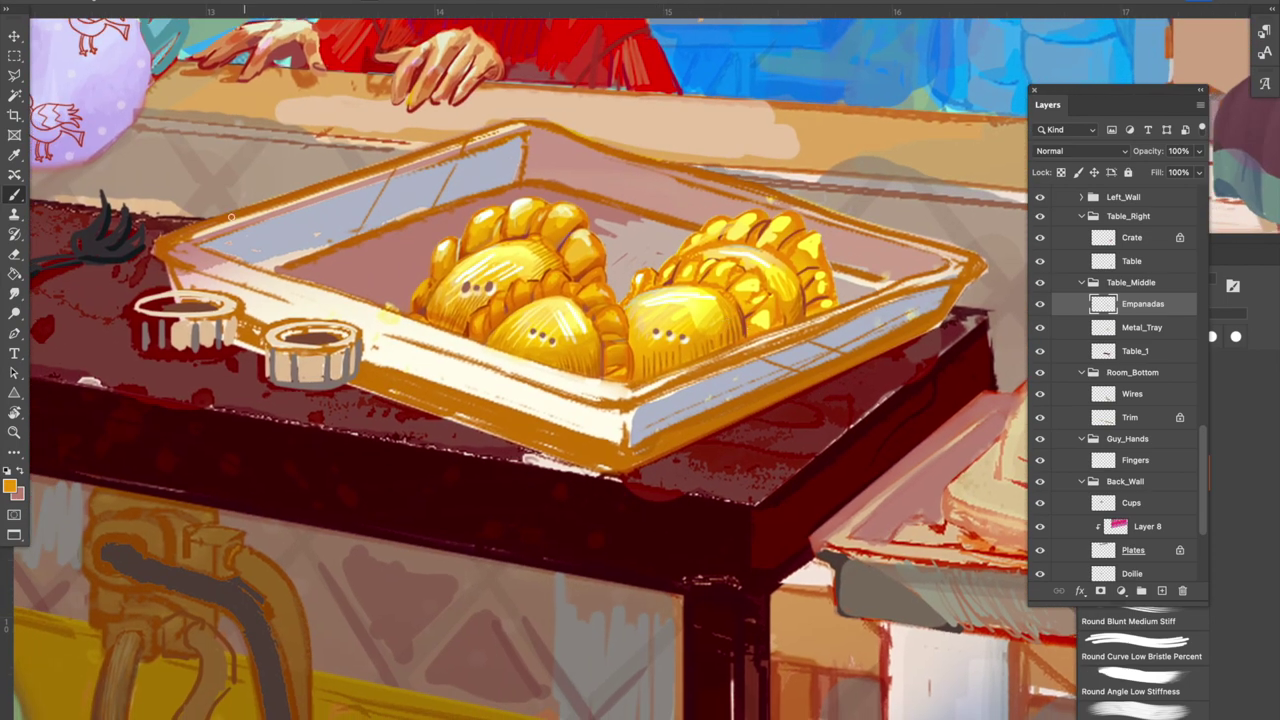
Select the Table_1 layer and paint over the pale flecks along the table's front edge and corner with sampled brown and dark maroon.
{"action": "left_click", "coordinate": [12, 40]}
{"action": "left_click", "coordinate": [638, 521]}
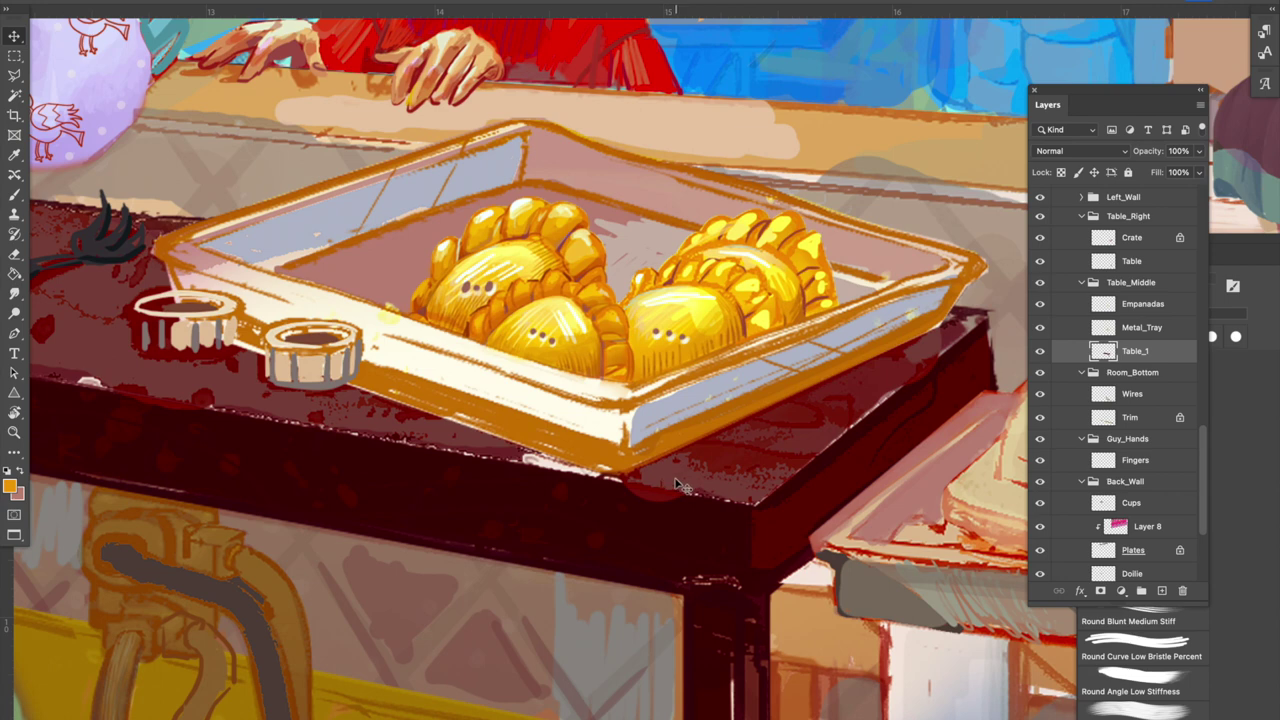
{"action": "key", "text": "b"}
{"action": "left_click", "coordinate": [667, 468], "text": "alt"}
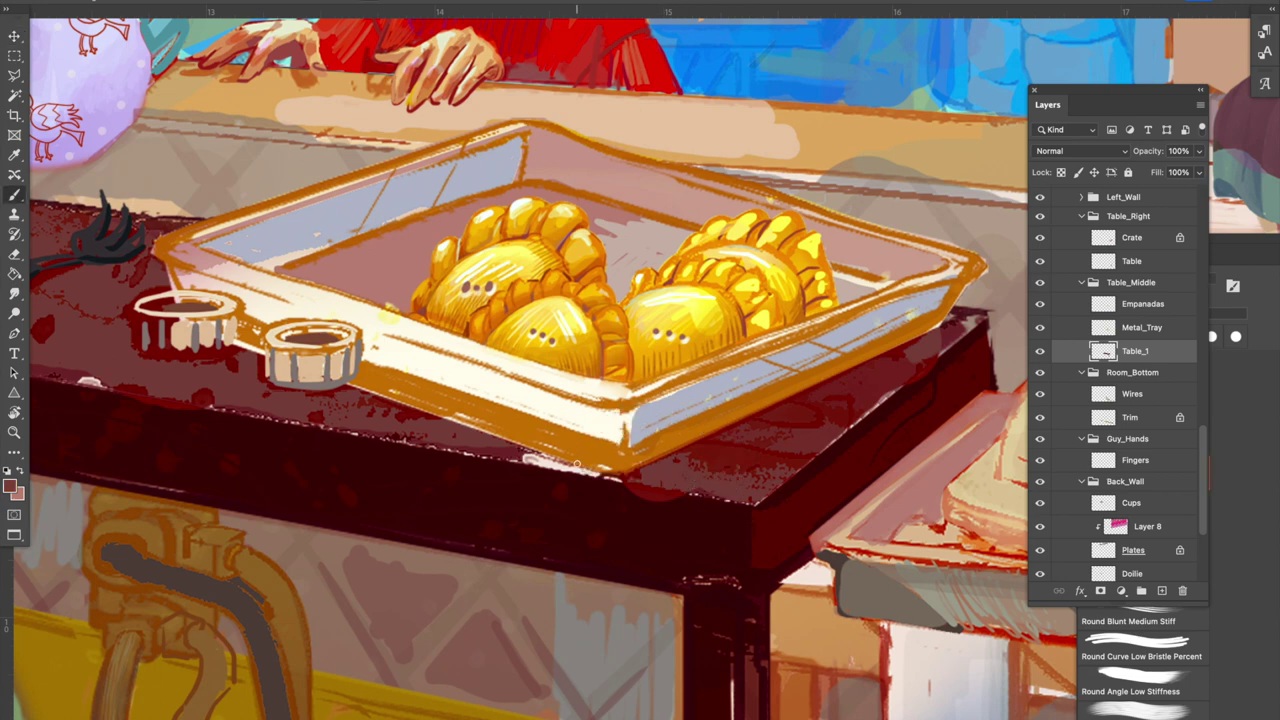
{"action": "mouse_move", "coordinate": [567, 470]}
{"action": "left_mouse_down"}
{"action": "mouse_move", "coordinate": [686, 474]}
{"action": "mouse_move", "coordinate": [538, 453]}
{"action": "mouse_move", "coordinate": [660, 486]}
{"action": "mouse_move", "coordinate": [690, 510]}
{"action": "left_mouse_up"}
{"action": "key", "text": "super+z"}
{"action": "left_click", "coordinate": [683, 517], "text": "alt"}
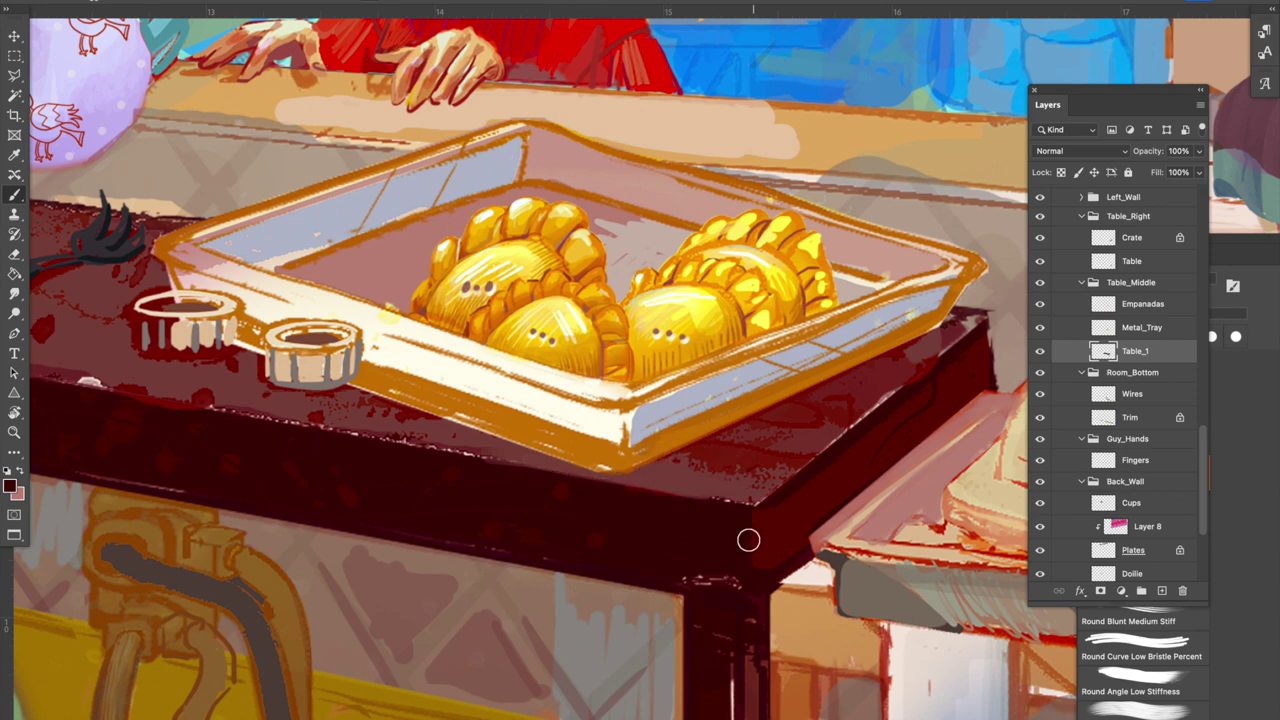
{"action": "left_click", "coordinate": [753, 552], "text": "alt"}
{"action": "left_click_drag", "start_coordinate": [757, 540], "coordinate": [761, 523]}
Examine the overall kitchen composition from edge to edge.
{"action": "key", "text": "super+minus"}
{"action": "key", "text": "super+minus"}
{"action": "key", "text": "super+minus"}
{"action": "key", "text": "super+minus"}
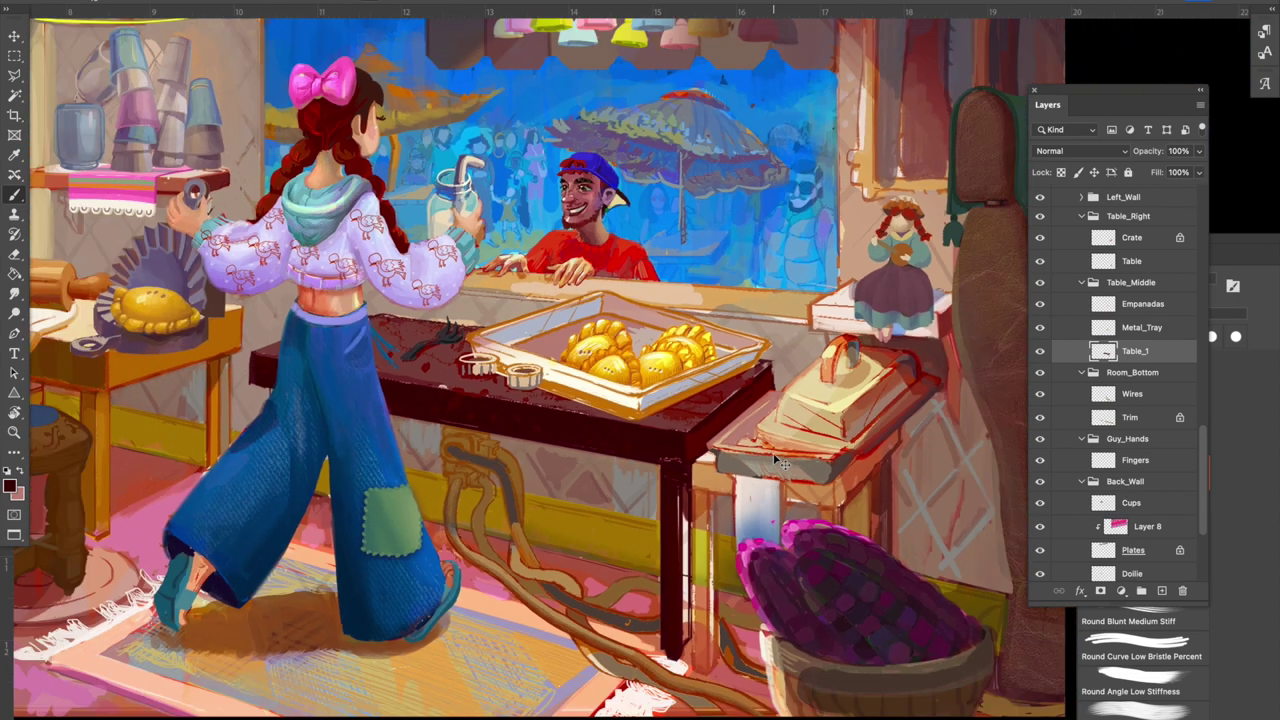
{"action": "left_click_drag", "start_coordinate": [735, 441], "coordinate": [818, 479]}
{"action": "scroll", "coordinate": [817, 479], "scroll_direction": "down", "scroll_amount": 5}
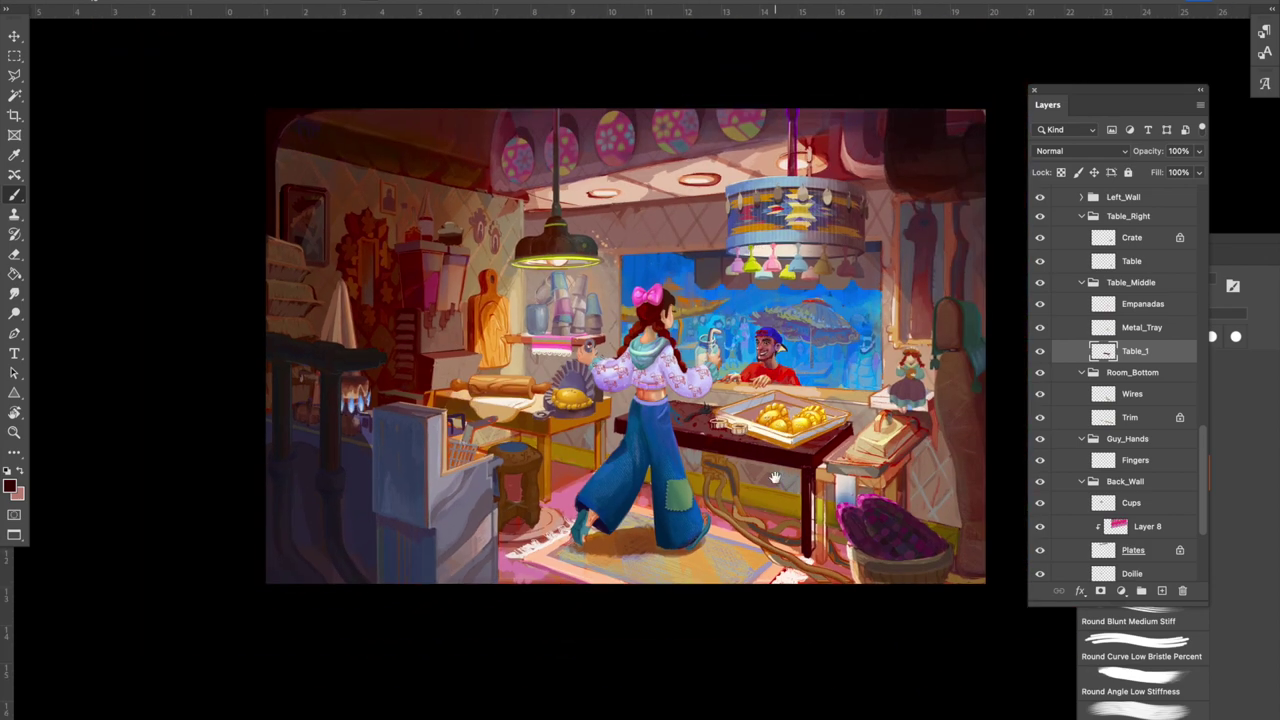
{"action": "left_click_drag", "start_coordinate": [760, 431], "coordinate": [714, 441]}
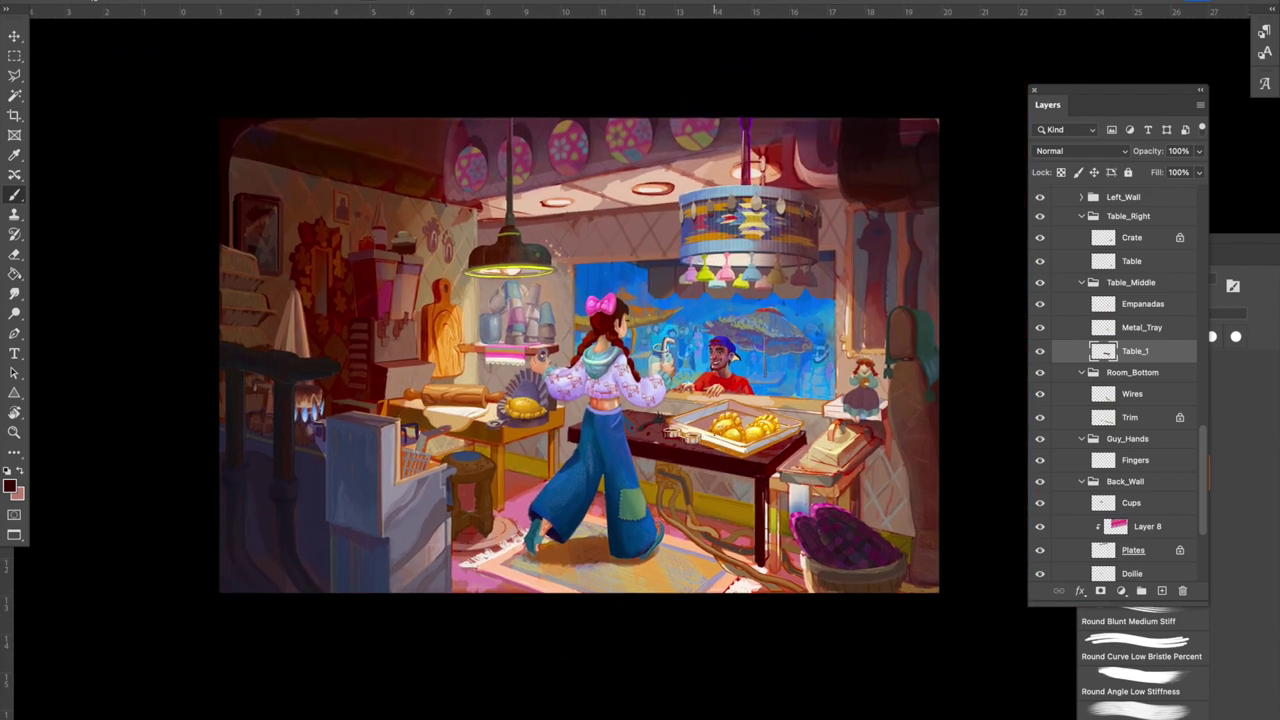